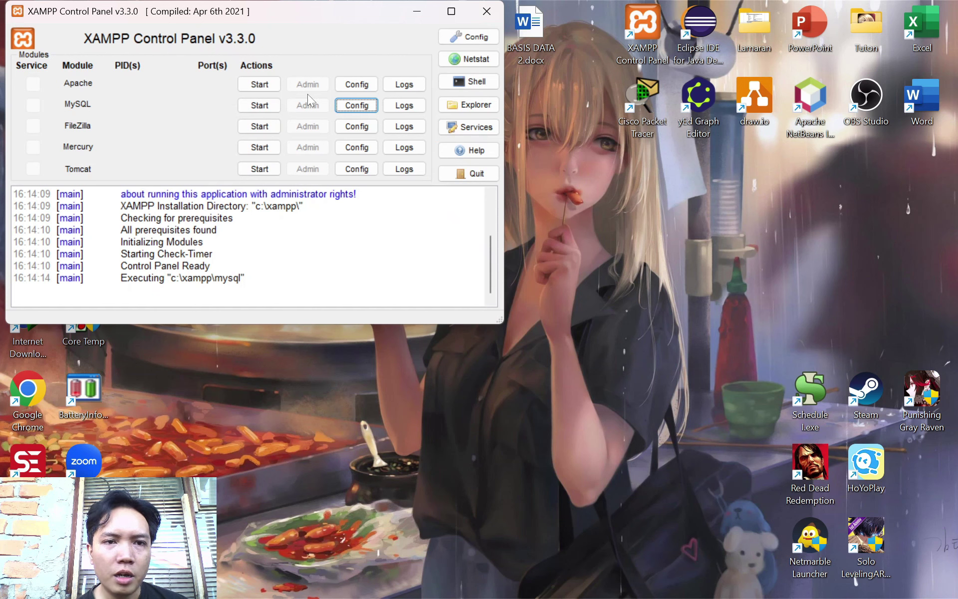
Start Apache and MySQL in XAMPP and open phpMyAdmin from MySQL's Admin button
{"action": "left_click", "coordinate": [264, 83]}
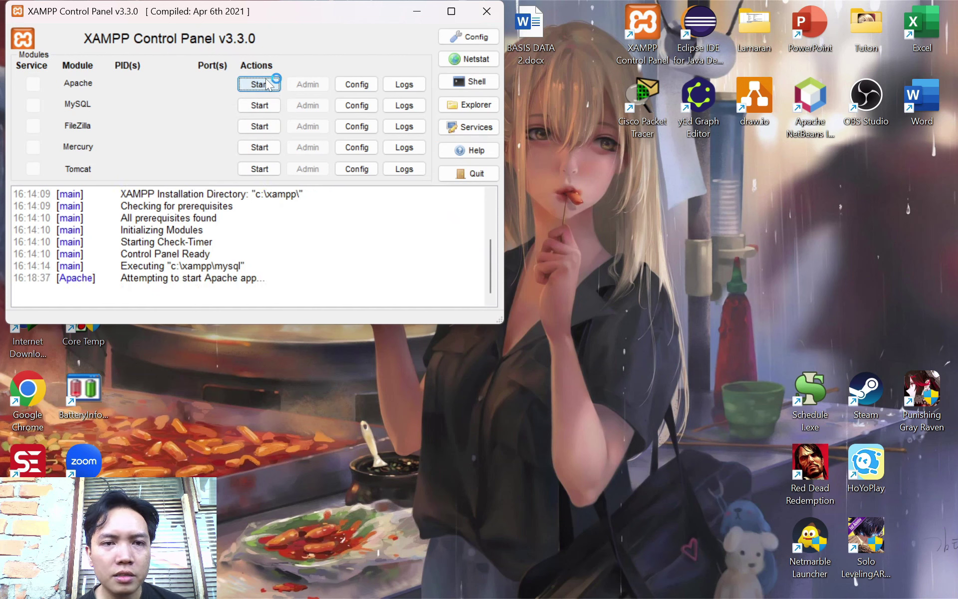
{"action": "left_click", "coordinate": [270, 106]}
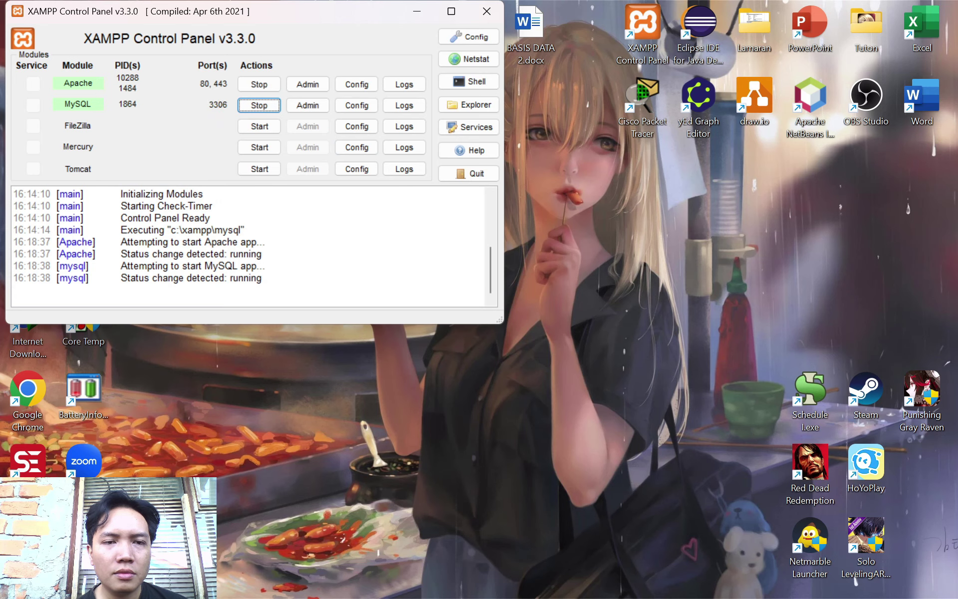
{"action": "left_click", "coordinate": [318, 111]}
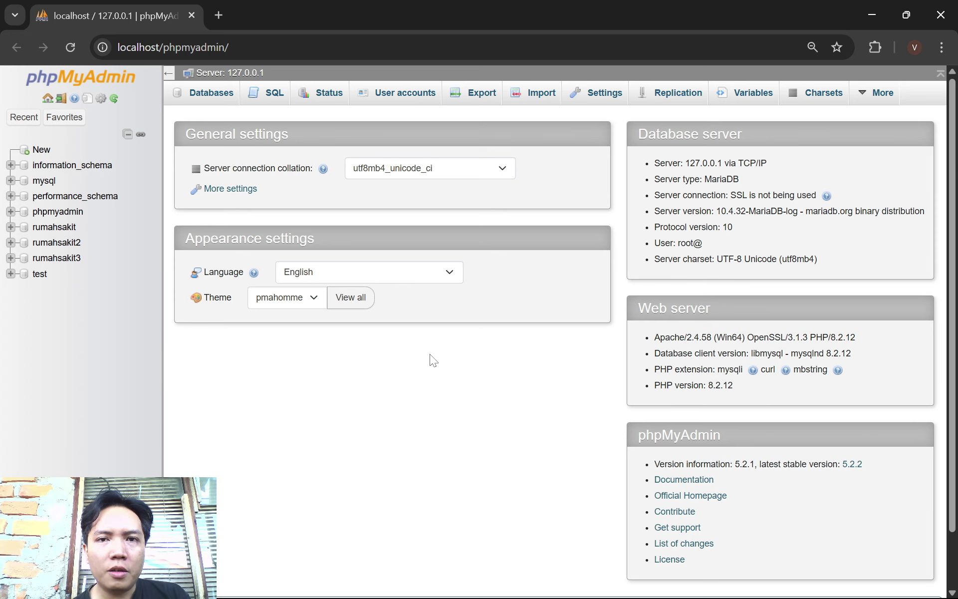
Expand rumahsakit3 in the sidebar and show its still-empty Routines page
{"action": "left_click", "coordinate": [643, 581]}
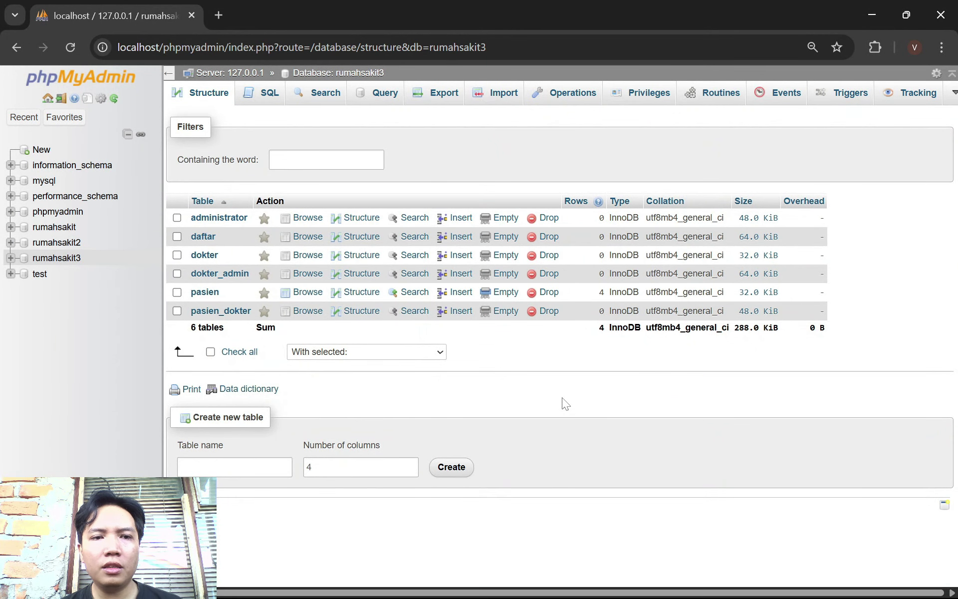
{"action": "left_click", "coordinate": [63, 254]}
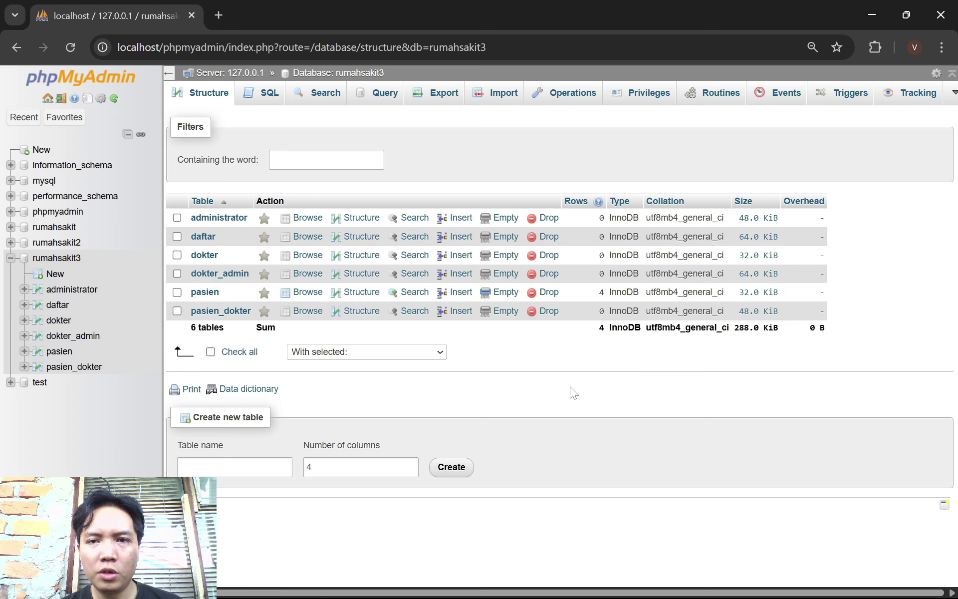
{"action": "left_click", "coordinate": [717, 102]}
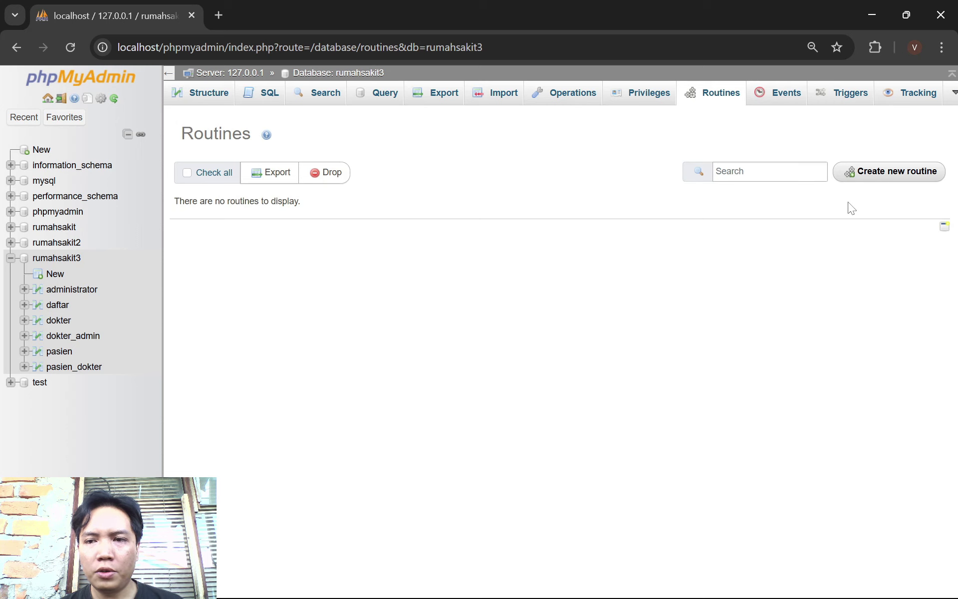
Create parameterless procedure transaksi1 whose transaction inserts a fifth patient and selects all pasien rows
{"action": "left_click", "coordinate": [870, 180]}
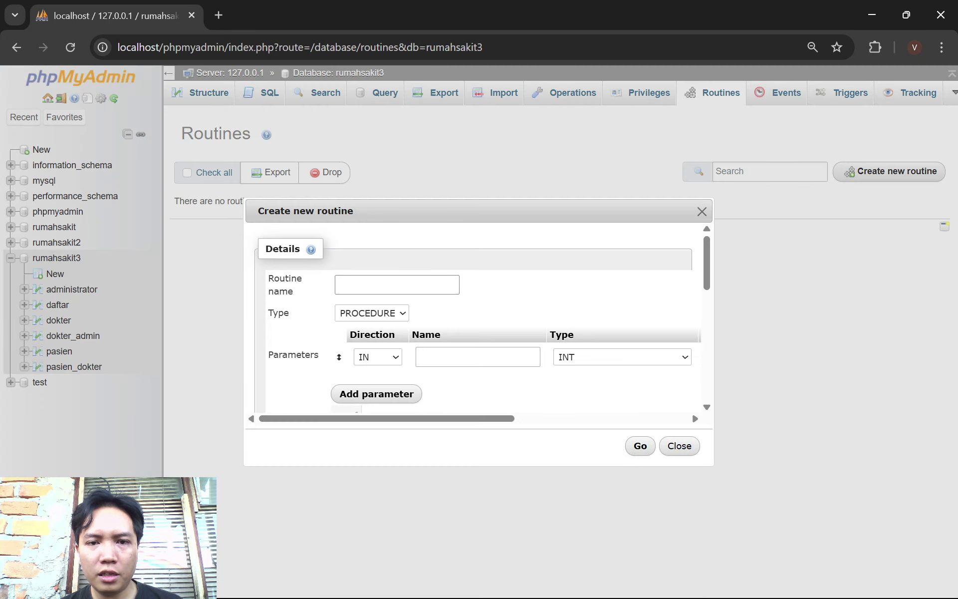
{"action": "left_click", "coordinate": [379, 284]}
{"action": "left_click", "coordinate": [430, 322]}
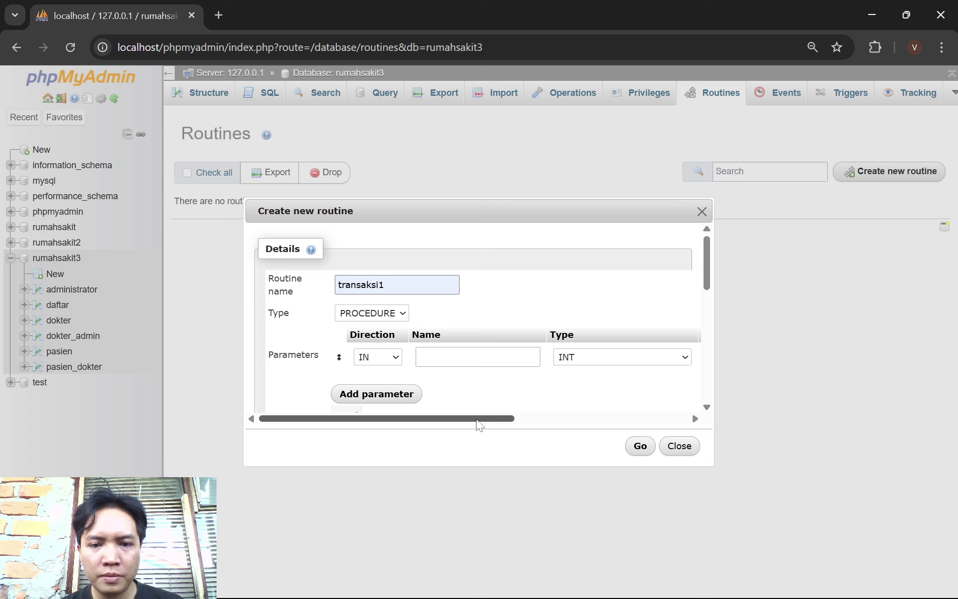
{"action": "left_click_drag", "start_coordinate": [478, 424], "coordinate": [690, 374]}
{"action": "left_click", "coordinate": [685, 361]}
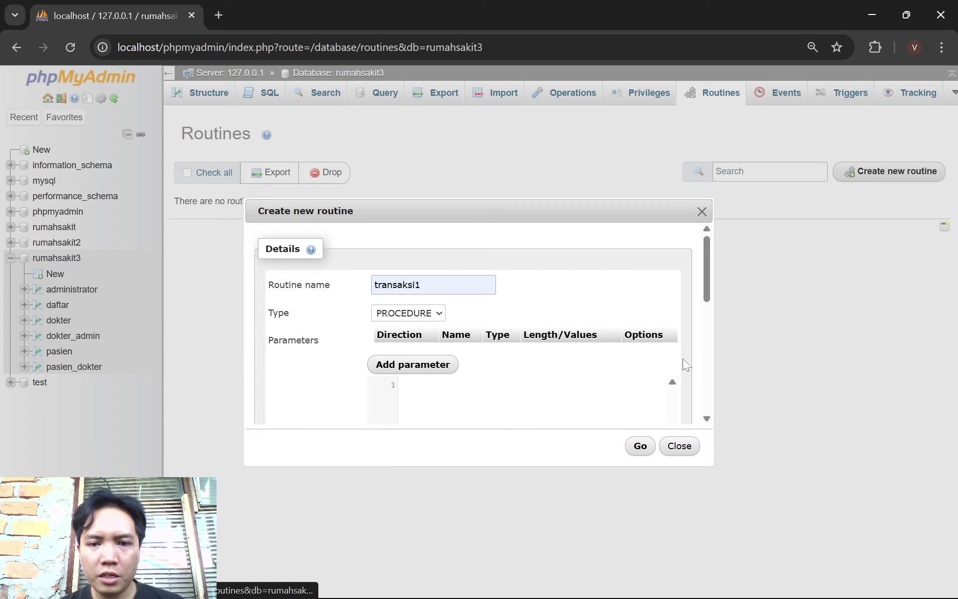
{"action": "scroll", "coordinate": [481, 423], "scroll_direction": "down", "scroll_amount": 5}
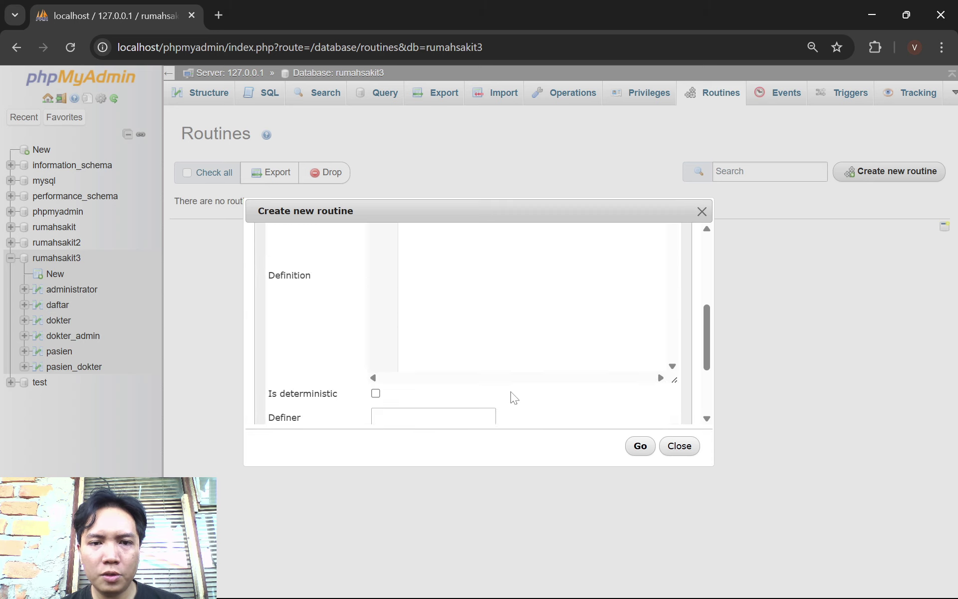
{"action": "scroll", "coordinate": [514, 397], "scroll_direction": "up", "scroll_amount": 2}
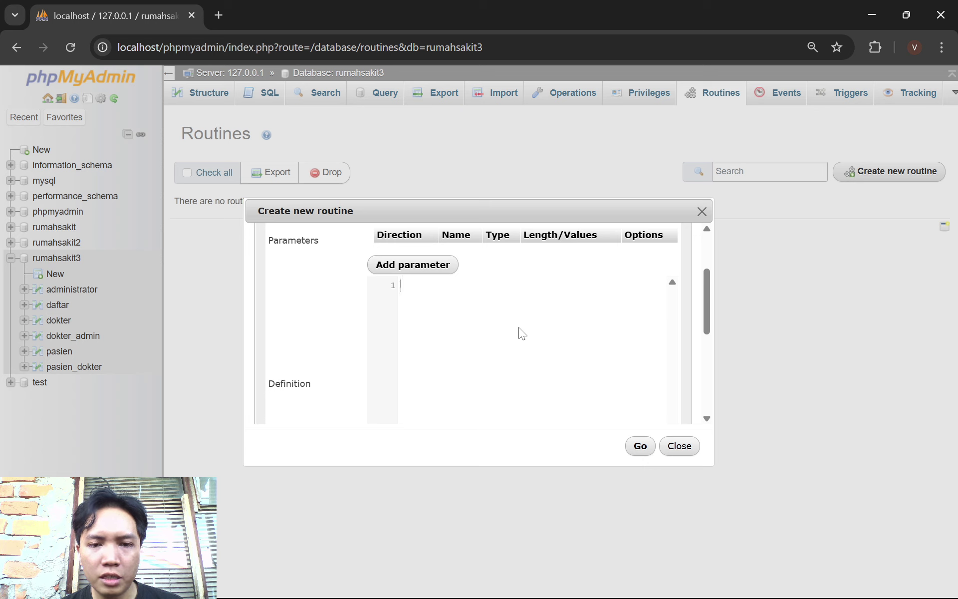
{"action": "type", "text": "BEGIN START TRANSACTION; INSERT INTO `pasien` (`id_pasien`, `nama_pasien`, `alamat_pasien`, `jenis_kelamin`) VALUES (5, 'Eren', 'Jl. Pontianak', 'L'); SELECT * FROM pasien; END"}
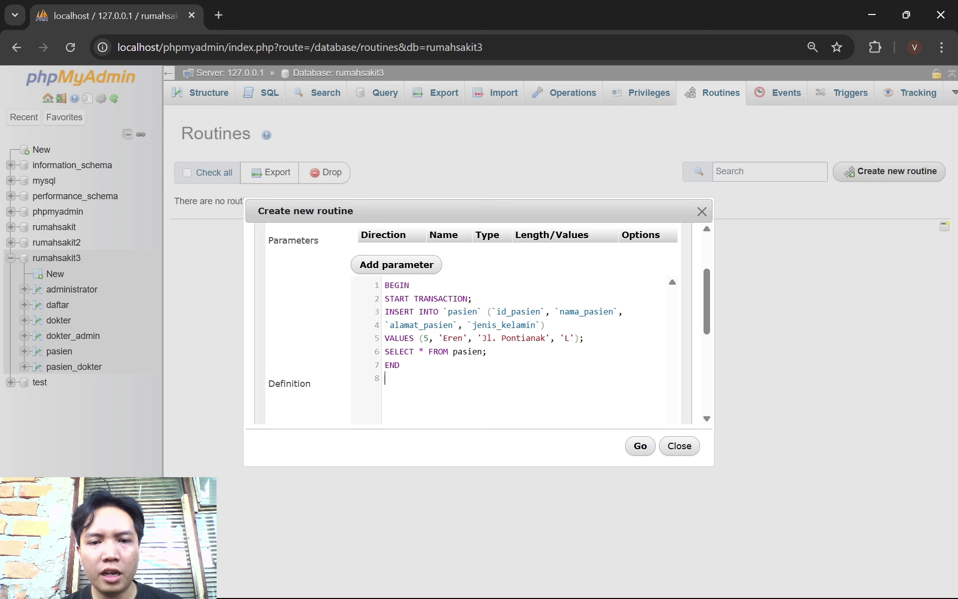
{"action": "left_click", "coordinate": [640, 448]}
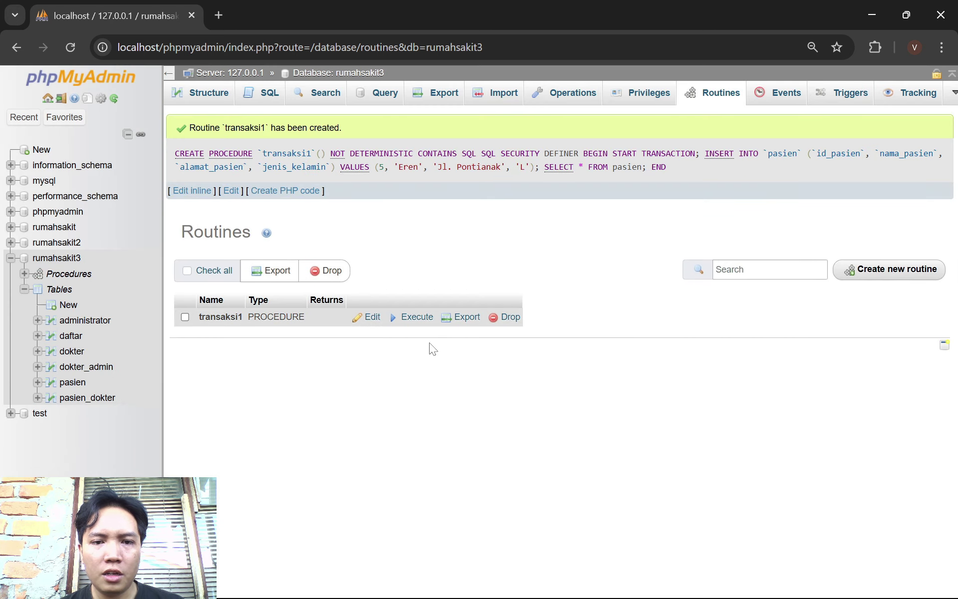
Execute transaksi1, confirm pasien still holds four patients, and return to Procedures
{"action": "left_click", "coordinate": [416, 318]}
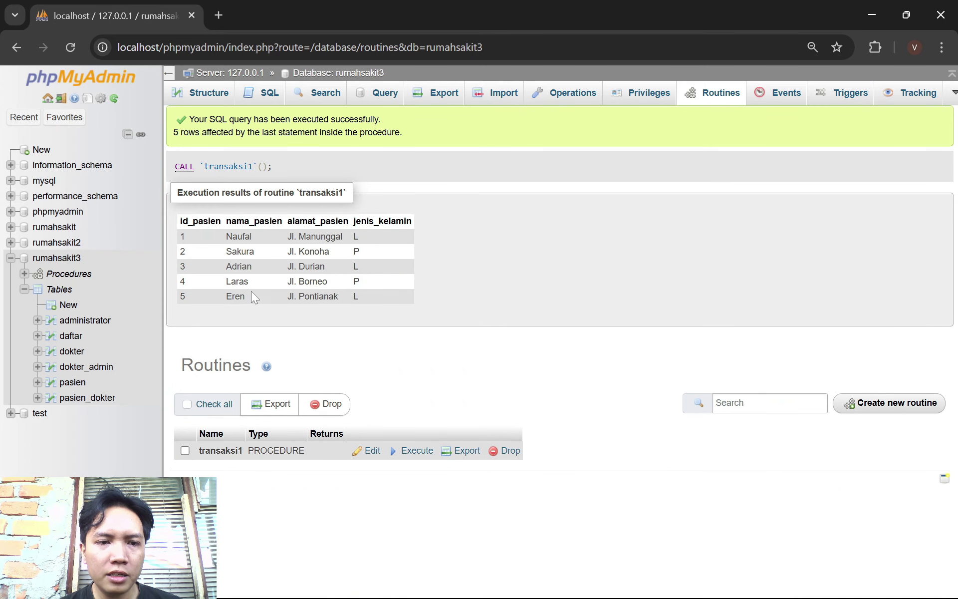
{"action": "left_click", "coordinate": [72, 382]}
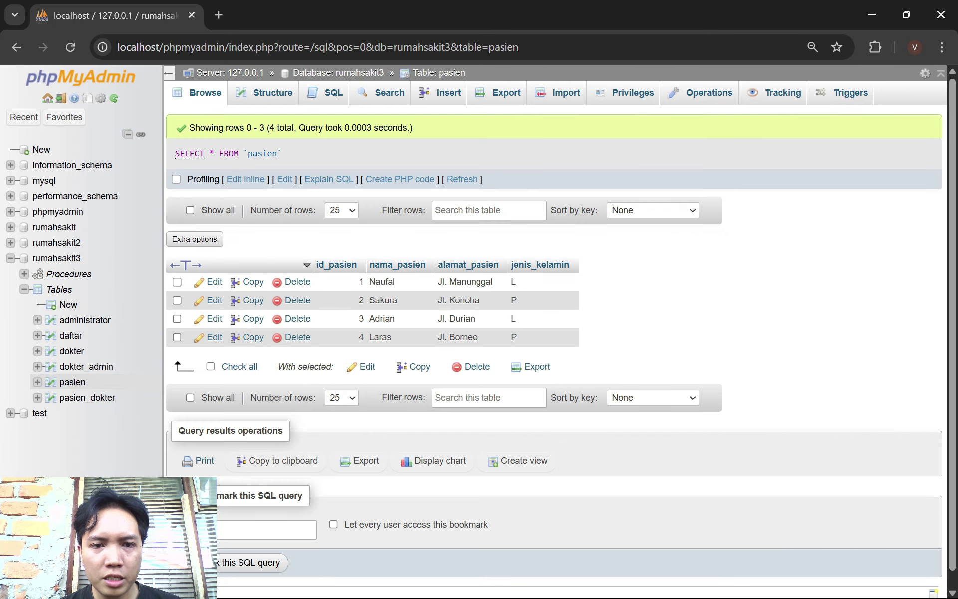
{"action": "left_click", "coordinate": [88, 280]}
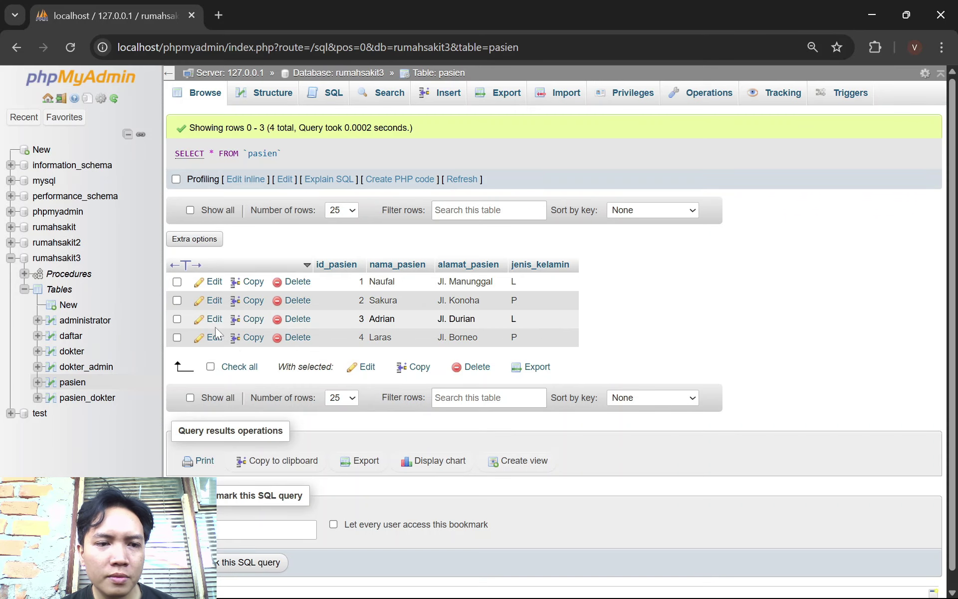
{"action": "left_click", "coordinate": [68, 274]}
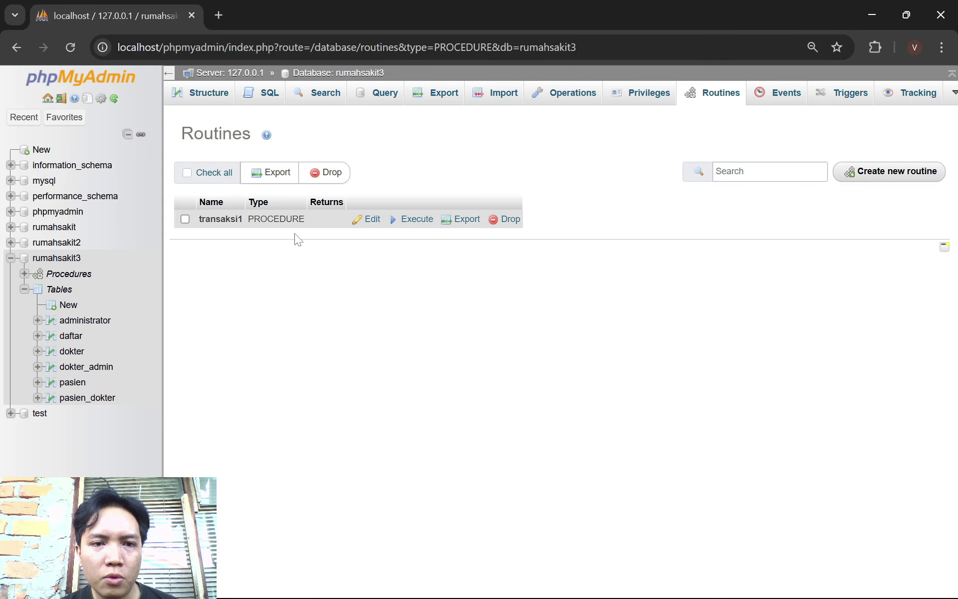
Edit transaksi1 to add a COMMIT; line before END and save it
{"action": "left_click", "coordinate": [368, 219]}
{"action": "scroll", "coordinate": [497, 357], "scroll_direction": "down", "scroll_amount": 3}
{"action": "scroll", "coordinate": [497, 356], "scroll_direction": "up", "scroll_amount": 2}
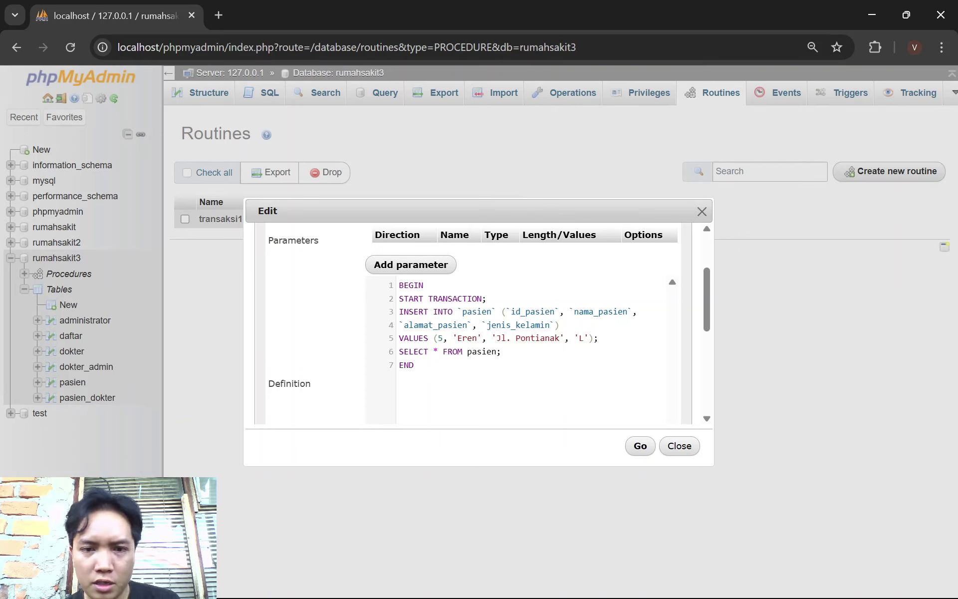
{"action": "key", "text": "Return"}
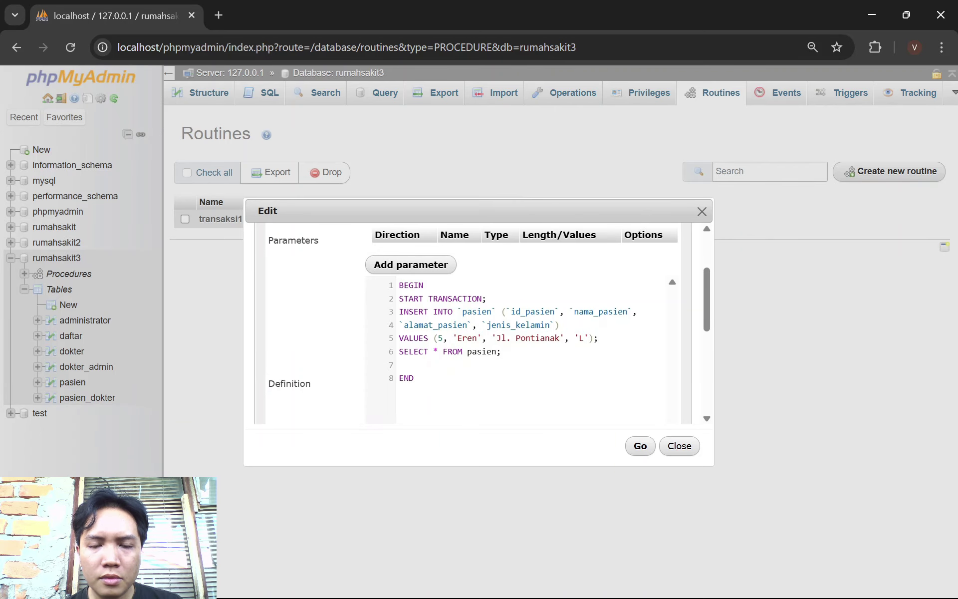
{"action": "type", "text": "Comm"}
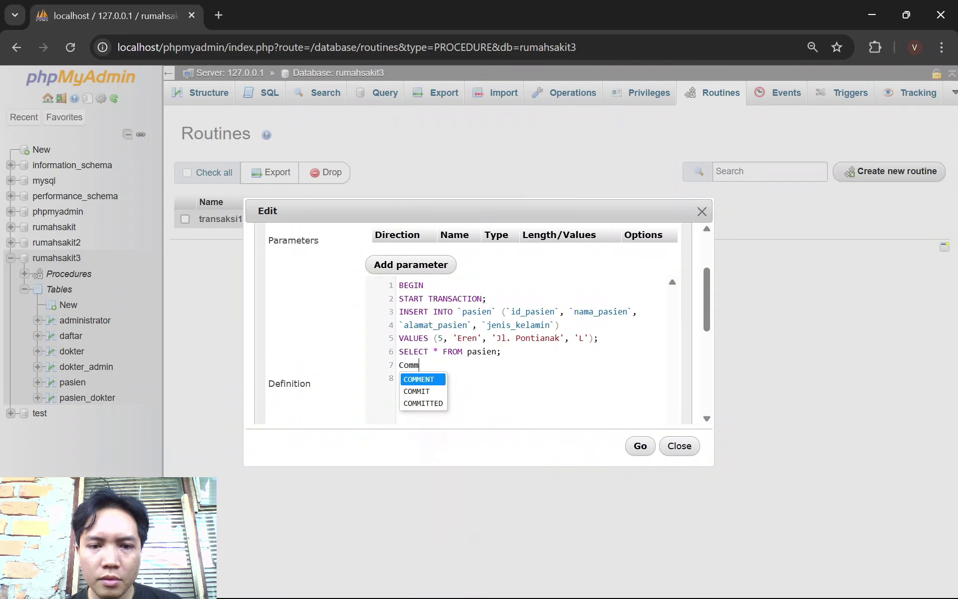
{"action": "key", "text": "Down"}
{"action": "key", "text": "Return"}
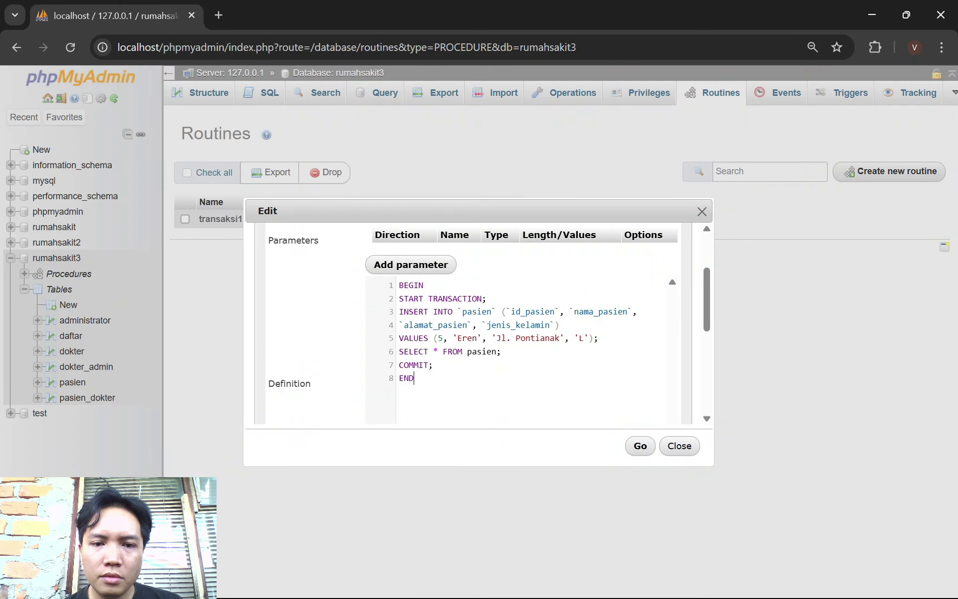
{"action": "left_click", "coordinate": [639, 445]}
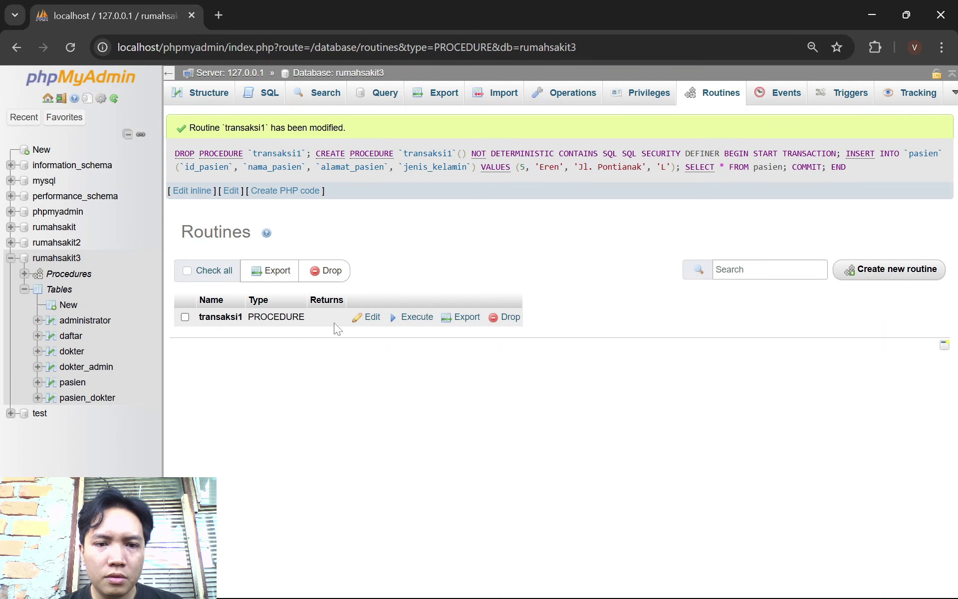
Run the updated transaksi1, confirm pasien now has five patients, and return to Procedures
{"action": "left_click", "coordinate": [406, 317]}
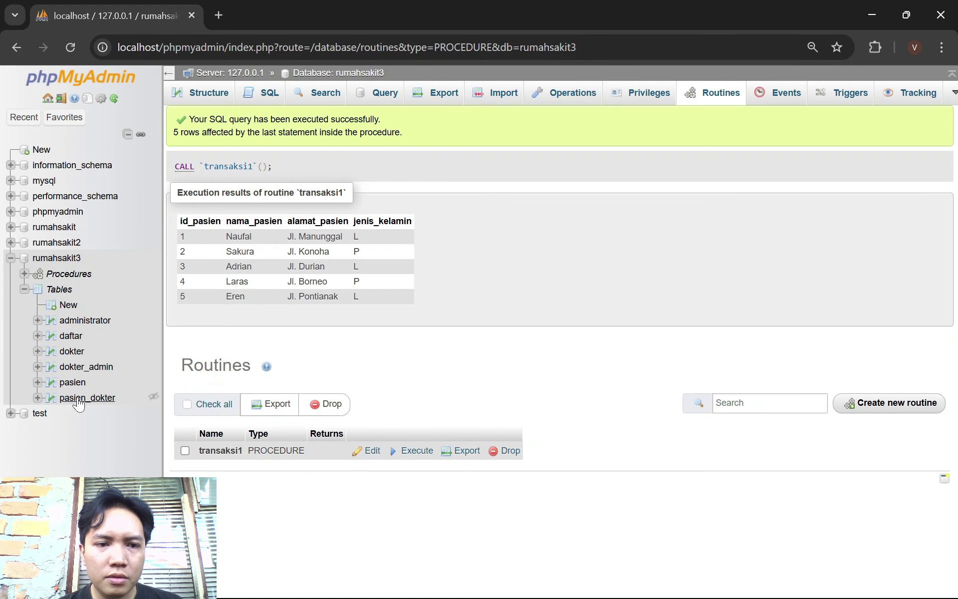
{"action": "left_click", "coordinate": [73, 381]}
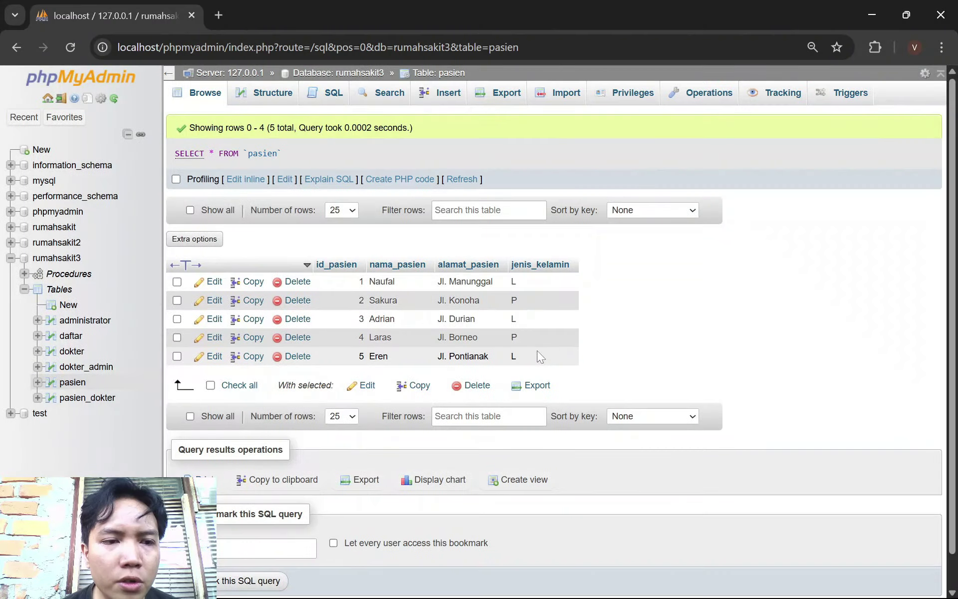
{"action": "left_click", "coordinate": [65, 274]}
Create parameterless procedure transaksi2 that renames patient 5, rolls back, commits and lists all patients
{"action": "left_click", "coordinate": [896, 175]}
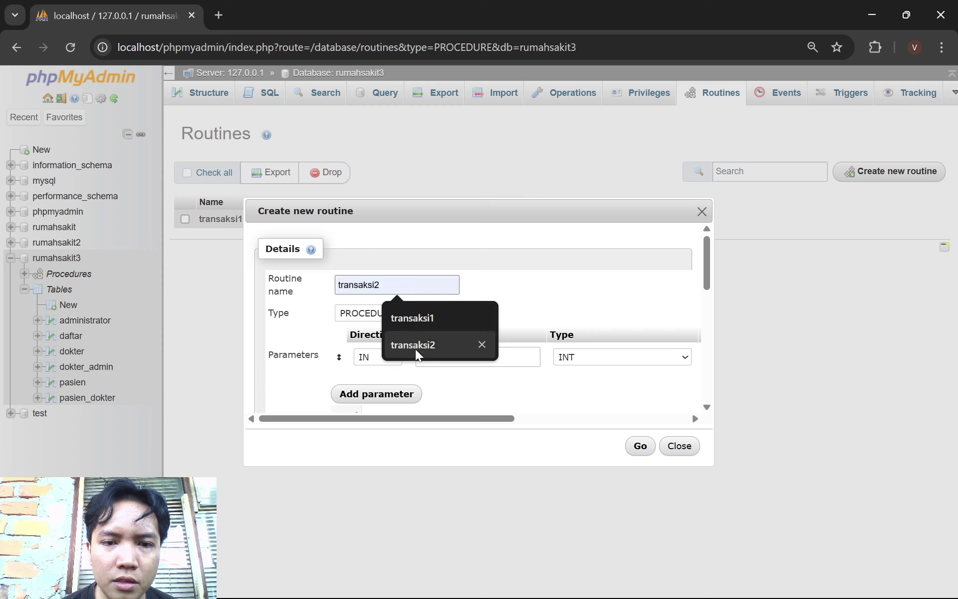
{"action": "left_click", "coordinate": [417, 350]}
{"action": "left_click_drag", "start_coordinate": [464, 420], "coordinate": [716, 381]}
{"action": "left_click", "coordinate": [678, 358]}
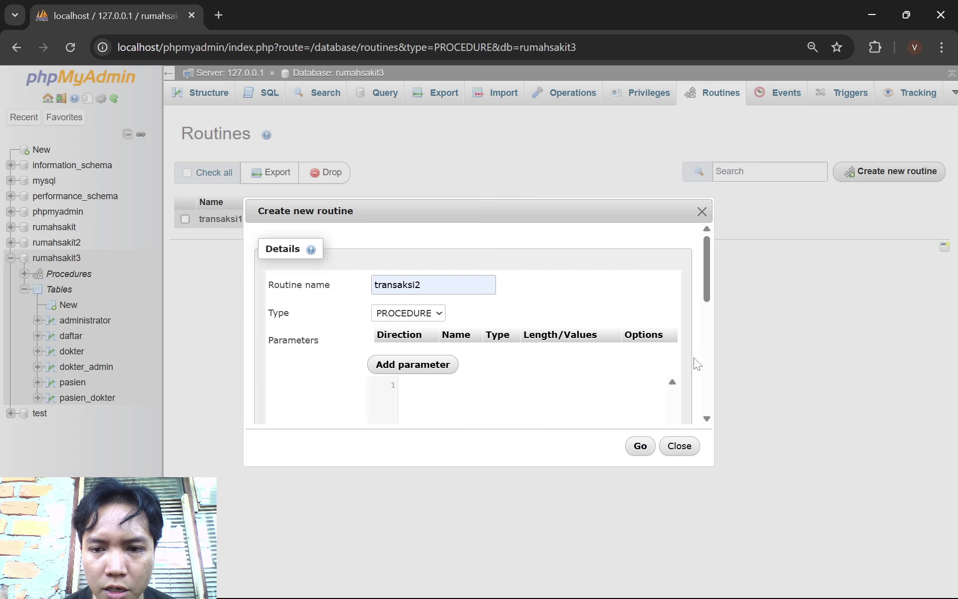
{"action": "scroll", "coordinate": [562, 376], "scroll_direction": "down", "scroll_amount": 2}
{"action": "left_click", "coordinate": [557, 323]}
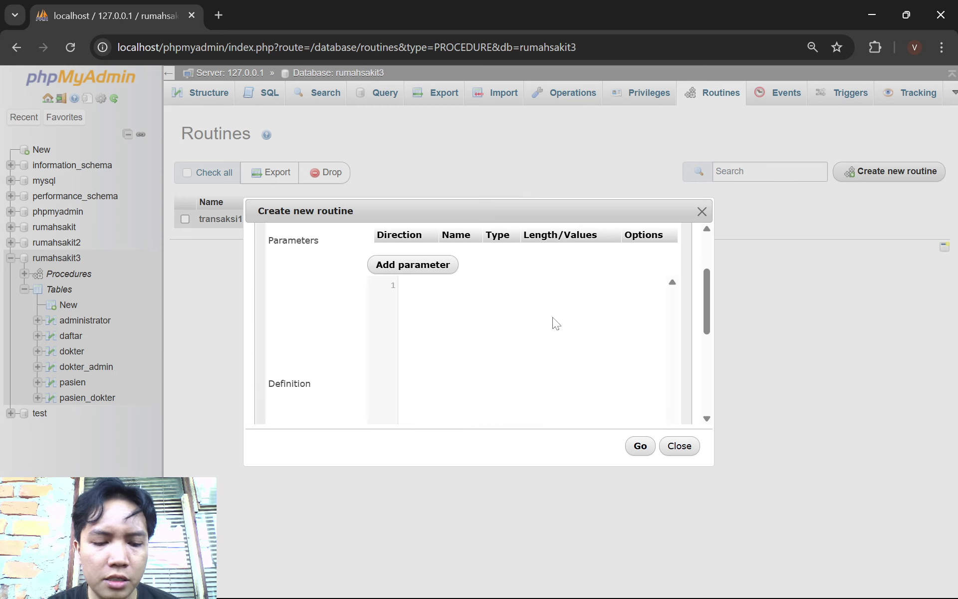
{"action": "type", "text": "BEGIN START TRANSACTION; UPDATE pasien SET nama_pasien='Armin' WHERE id_pasien='5'; ROLLBACK; COMMIT; SELECT * FROM pasien; END"}
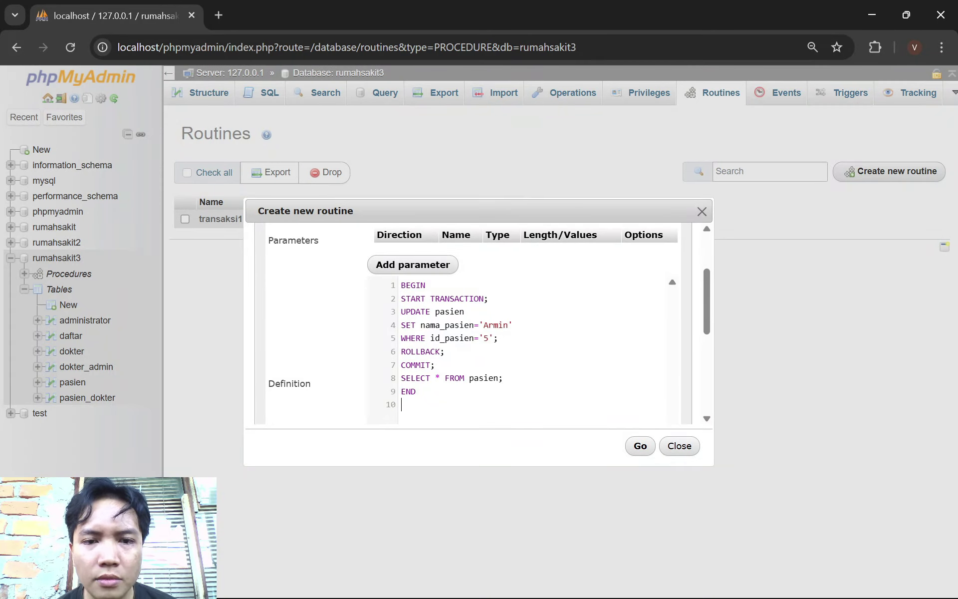
{"action": "scroll", "coordinate": [475, 328], "scroll_direction": "up", "scroll_amount": 2}
{"action": "scroll", "coordinate": [475, 328], "scroll_direction": "down", "scroll_amount": 2}
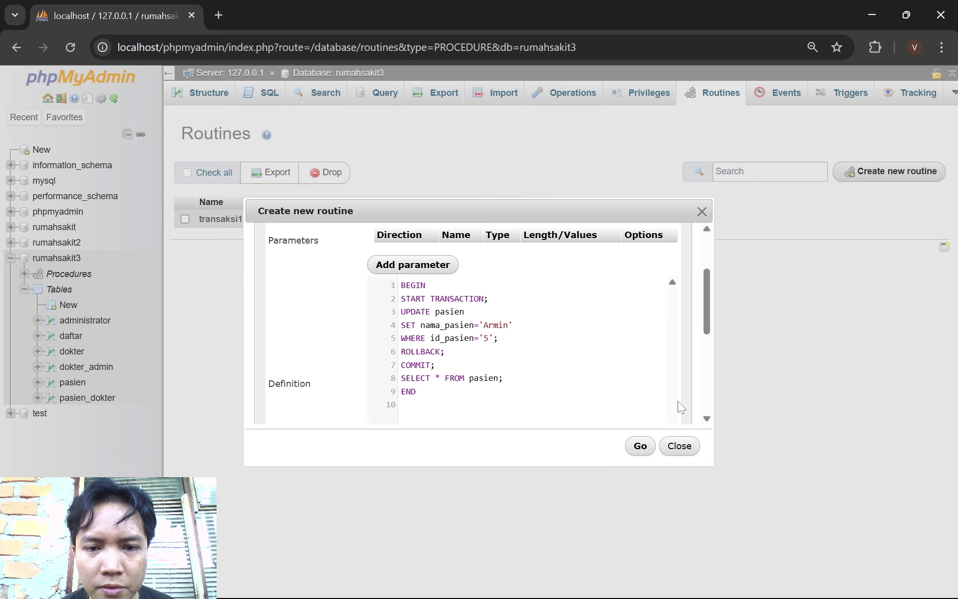
{"action": "left_click", "coordinate": [646, 451]}
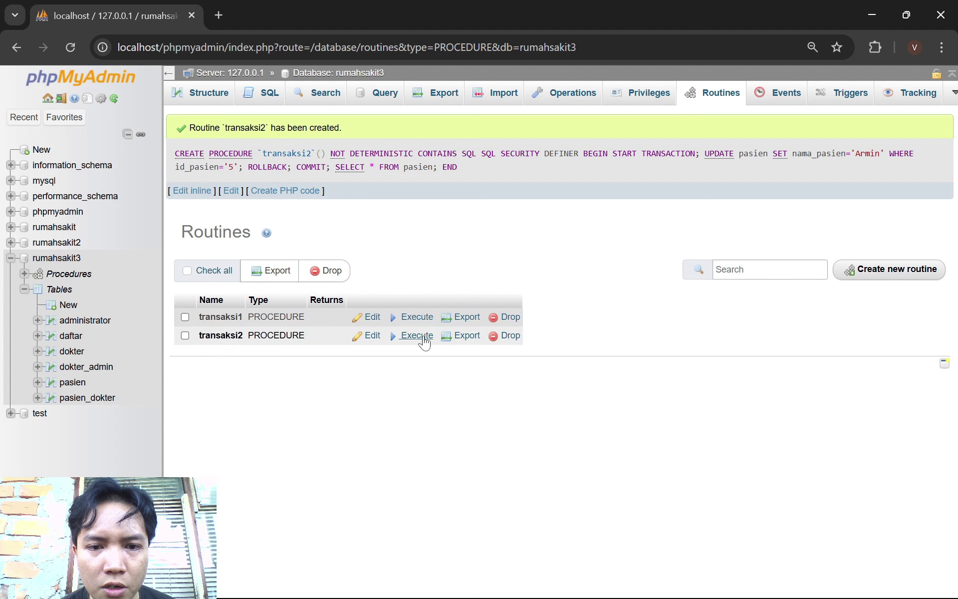
Execute transaksi2, verify patient 5 is still Eren in pasien, then return to Procedures
{"action": "left_click", "coordinate": [423, 336]}
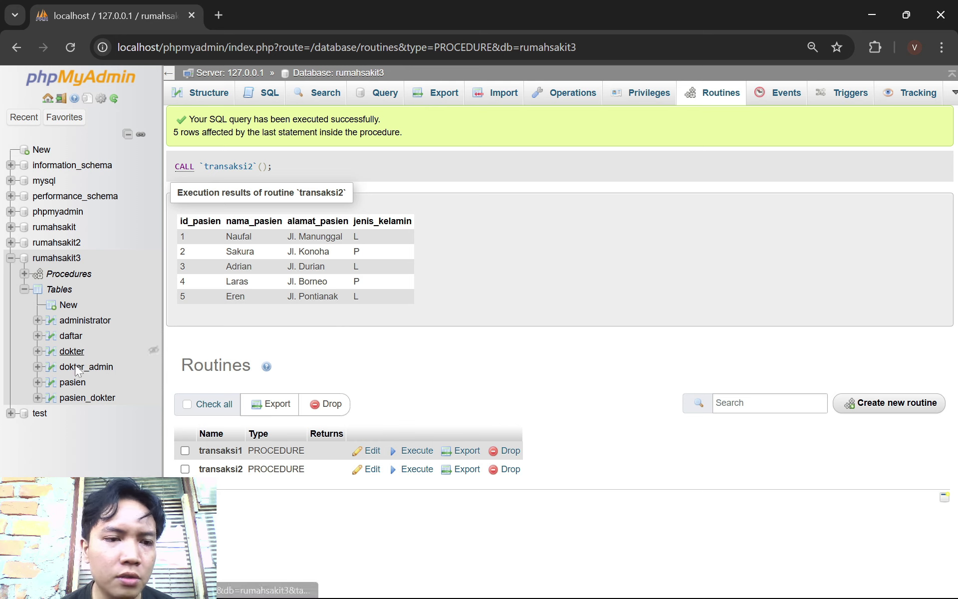
{"action": "left_click", "coordinate": [73, 382]}
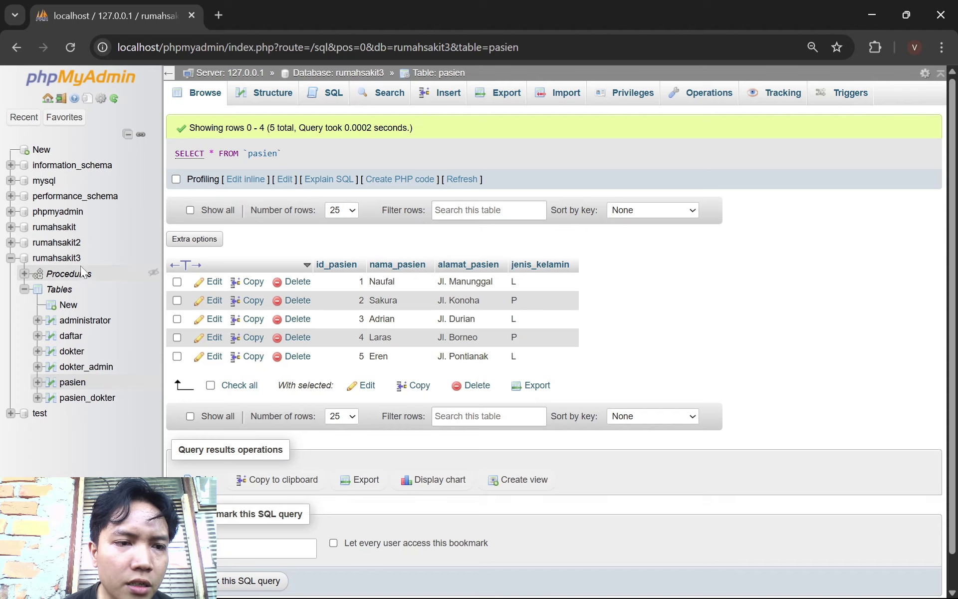
{"action": "left_click", "coordinate": [67, 274]}
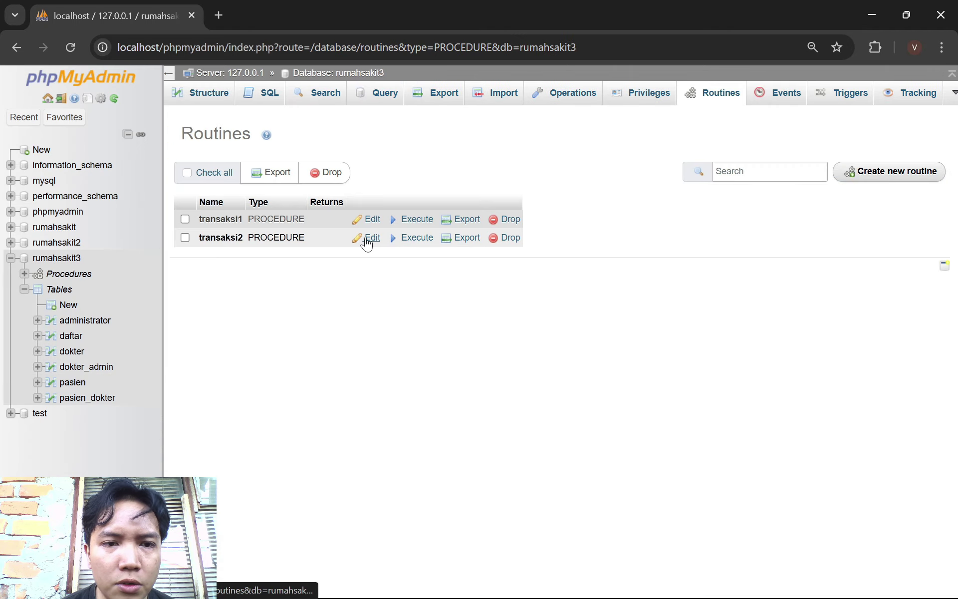
Replace transaksi2's body with insert Mikasa as patient 6, rollback, rename patient 5 to Armin, commit; save
{"action": "left_click", "coordinate": [371, 238]}
{"action": "scroll", "coordinate": [520, 266], "scroll_direction": "down", "scroll_amount": 2}
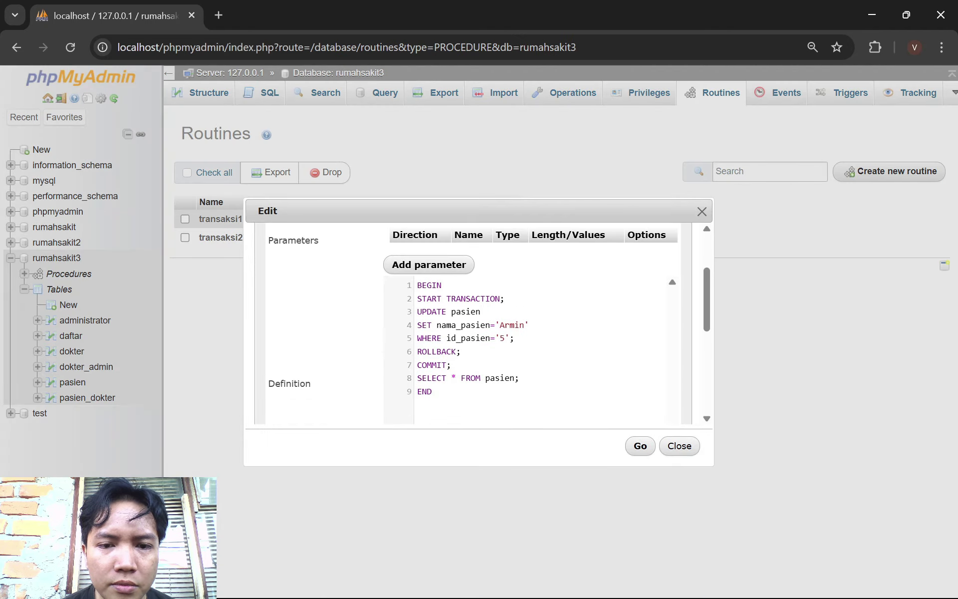
{"action": "scroll", "coordinate": [503, 358], "scroll_direction": "down", "scroll_amount": 2}
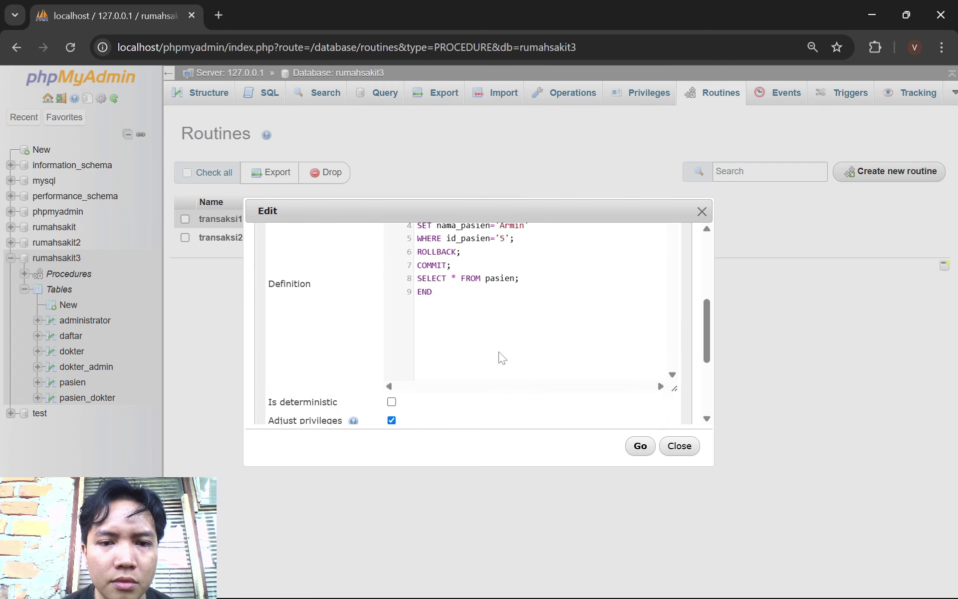
{"action": "scroll", "coordinate": [503, 358], "scroll_direction": "up", "scroll_amount": 2}
{"action": "key", "text": "ctrl+a"}
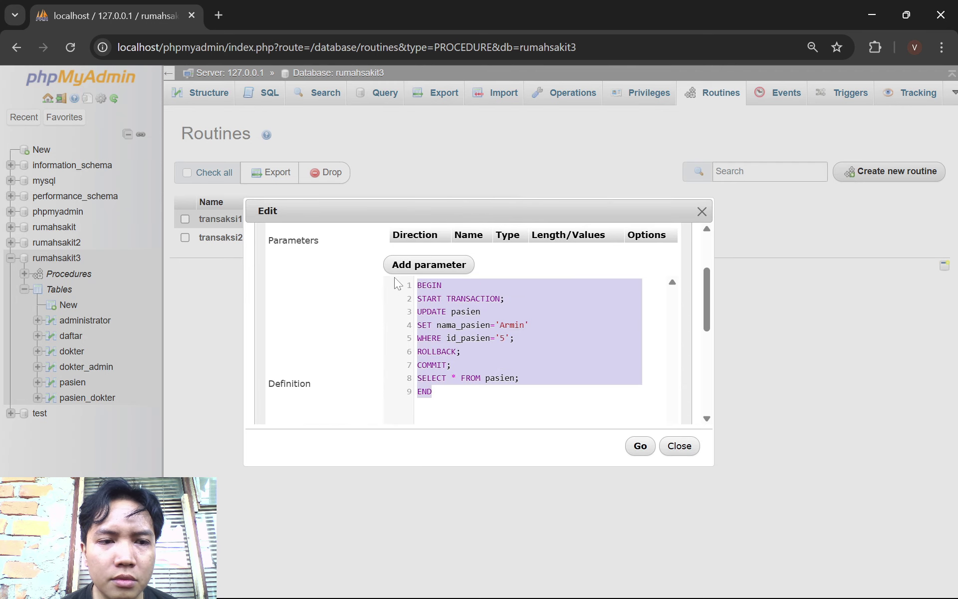
{"action": "key", "text": "ctrl+v"}
{"action": "scroll", "coordinate": [478, 325], "scroll_direction": "down", "scroll_amount": 2}
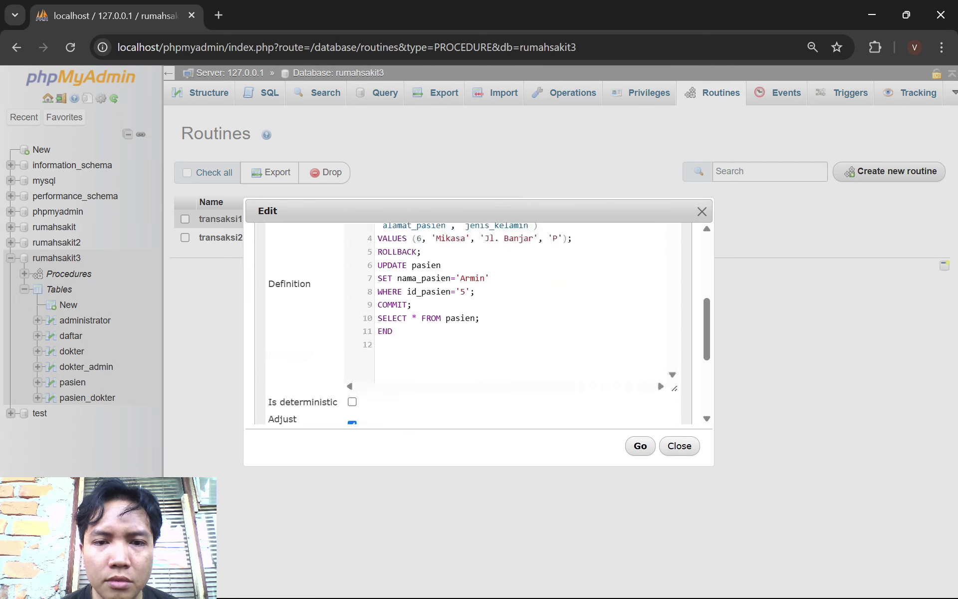
{"action": "scroll", "coordinate": [478, 325], "scroll_direction": "up", "scroll_amount": 2}
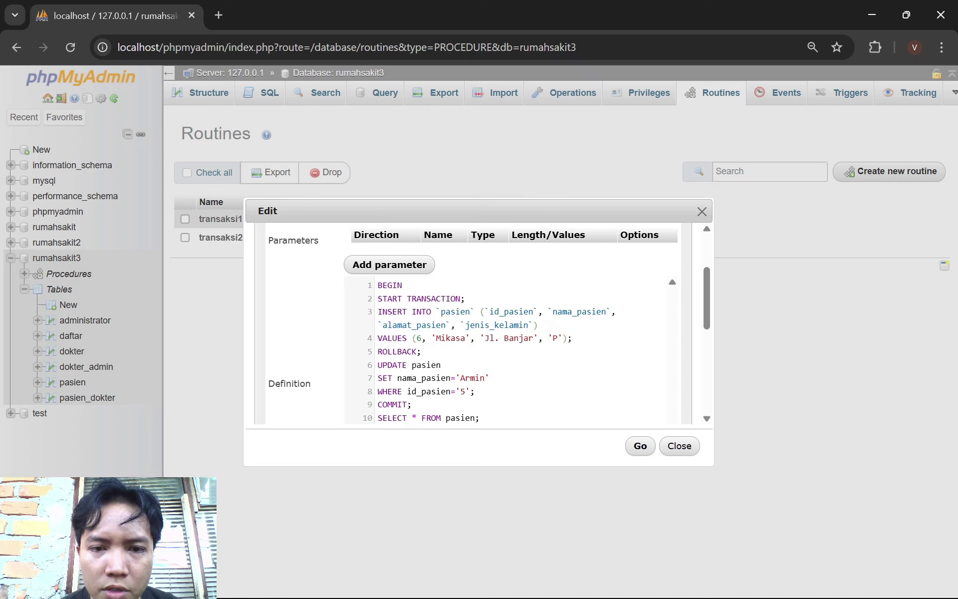
{"action": "scroll", "coordinate": [657, 378], "scroll_direction": "down", "scroll_amount": 2}
{"action": "scroll", "coordinate": [657, 379], "scroll_direction": "up", "scroll_amount": 2}
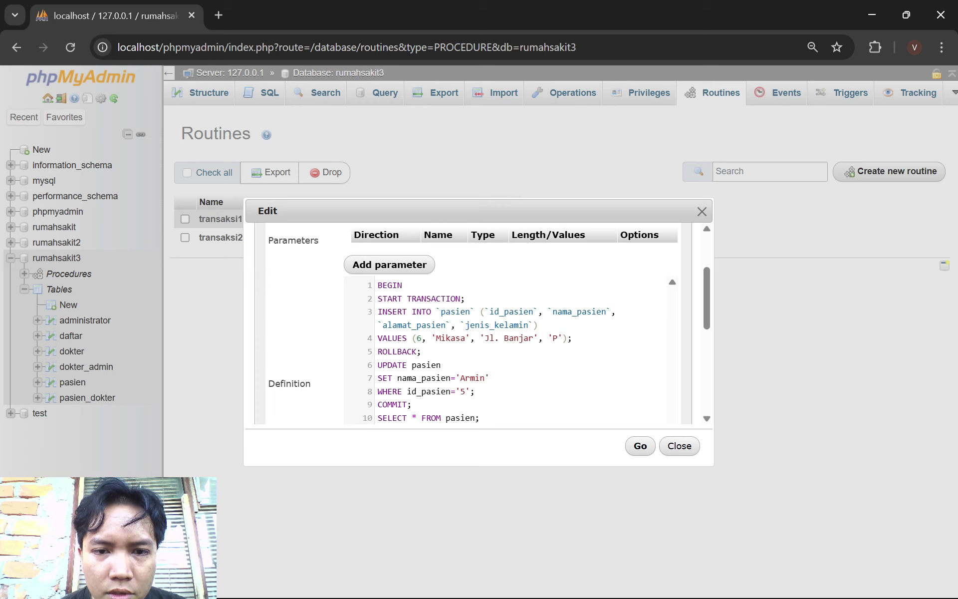
{"action": "scroll", "coordinate": [478, 324], "scroll_direction": "down", "scroll_amount": 2}
{"action": "scroll", "coordinate": [478, 324], "scroll_direction": "up", "scroll_amount": 2}
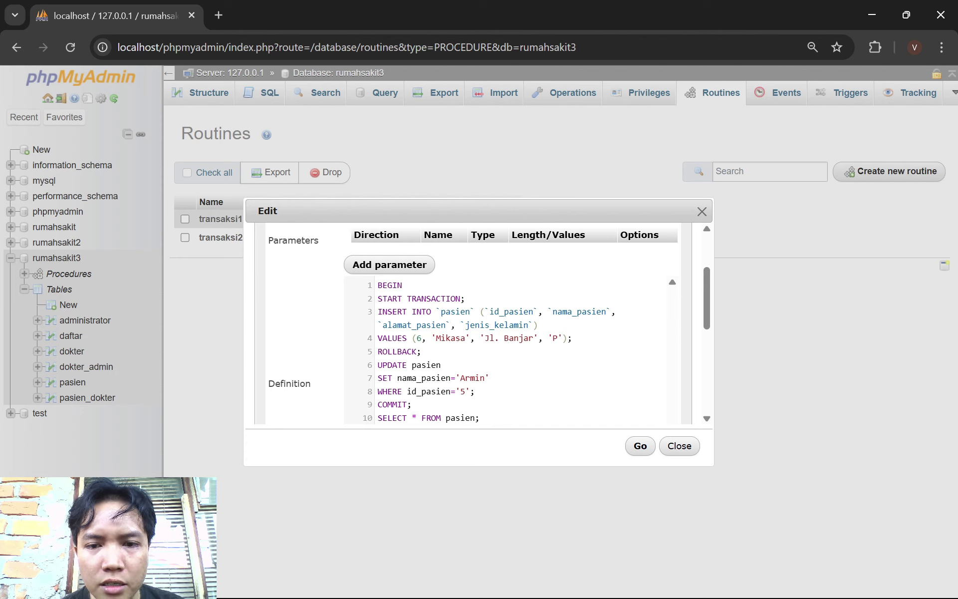
{"action": "scroll", "coordinate": [657, 378], "scroll_direction": "down", "scroll_amount": 2}
{"action": "scroll", "coordinate": [657, 379], "scroll_direction": "up", "scroll_amount": 2}
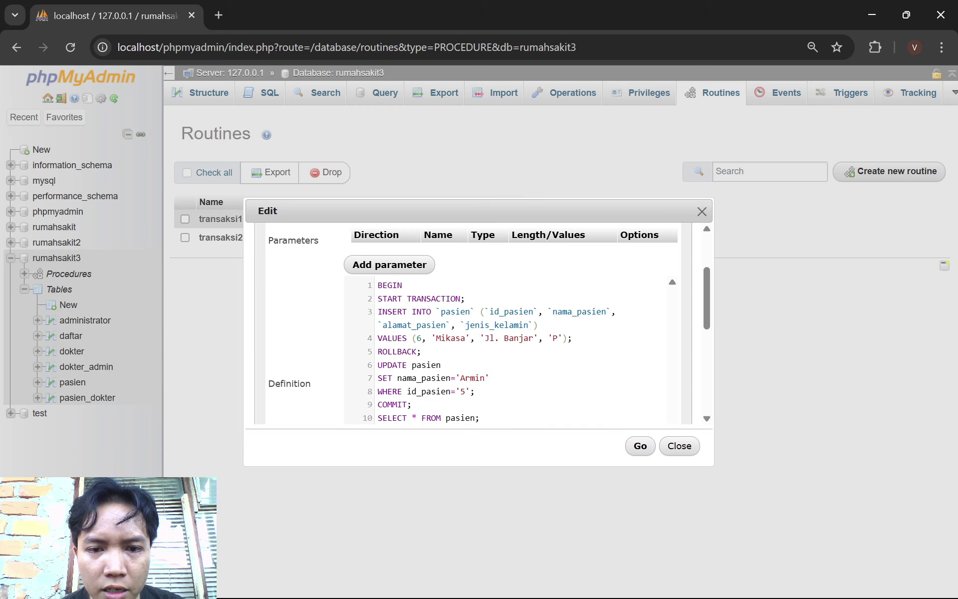
{"action": "scroll", "coordinate": [490, 322], "scroll_direction": "down", "scroll_amount": 3}
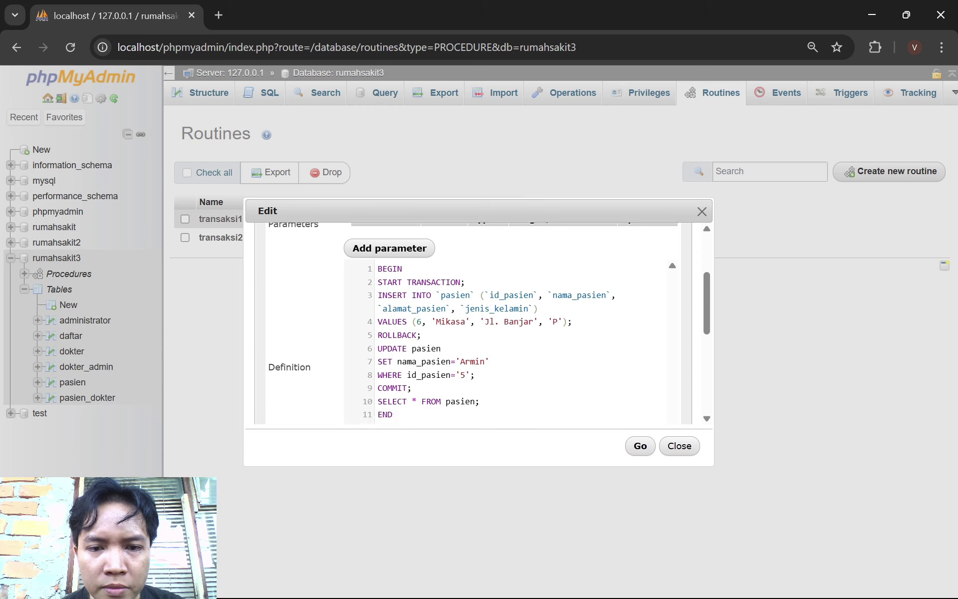
{"action": "scroll", "coordinate": [489, 322], "scroll_direction": "up", "scroll_amount": 3}
{"action": "scroll", "coordinate": [657, 388], "scroll_direction": "down", "scroll_amount": 3}
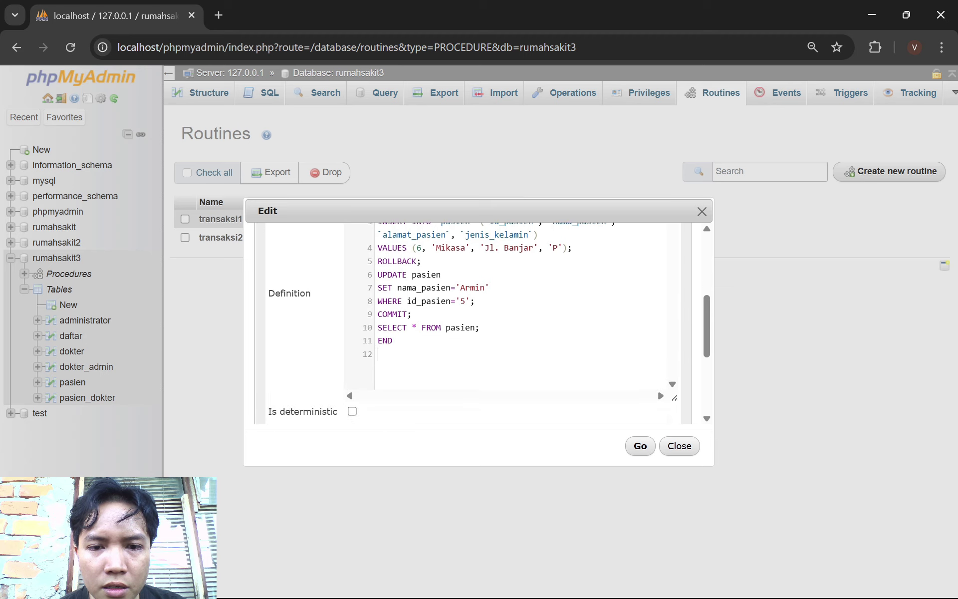
{"action": "scroll", "coordinate": [657, 388], "scroll_direction": "up", "scroll_amount": 3}
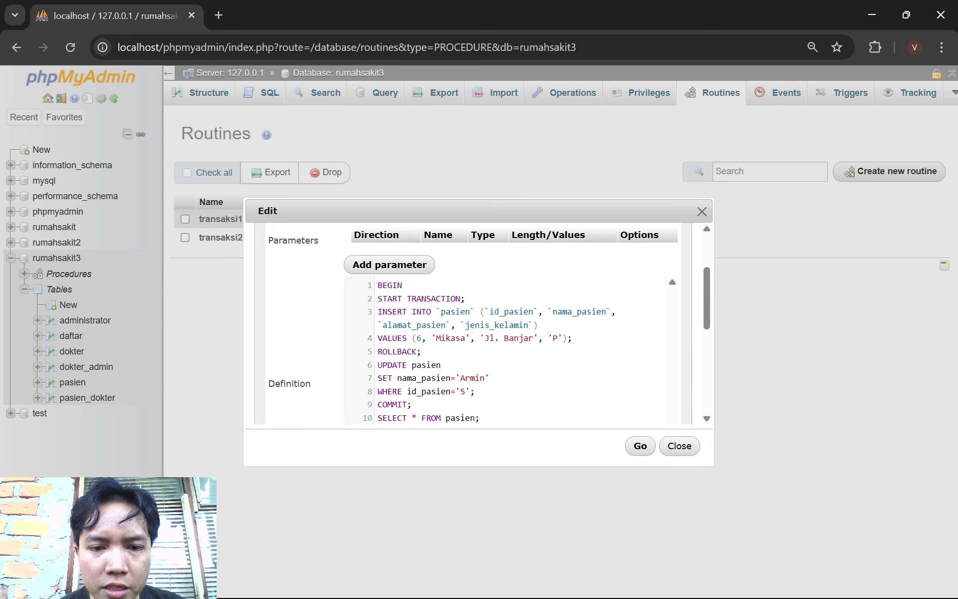
{"action": "scroll", "coordinate": [489, 323], "scroll_direction": "down", "scroll_amount": 3}
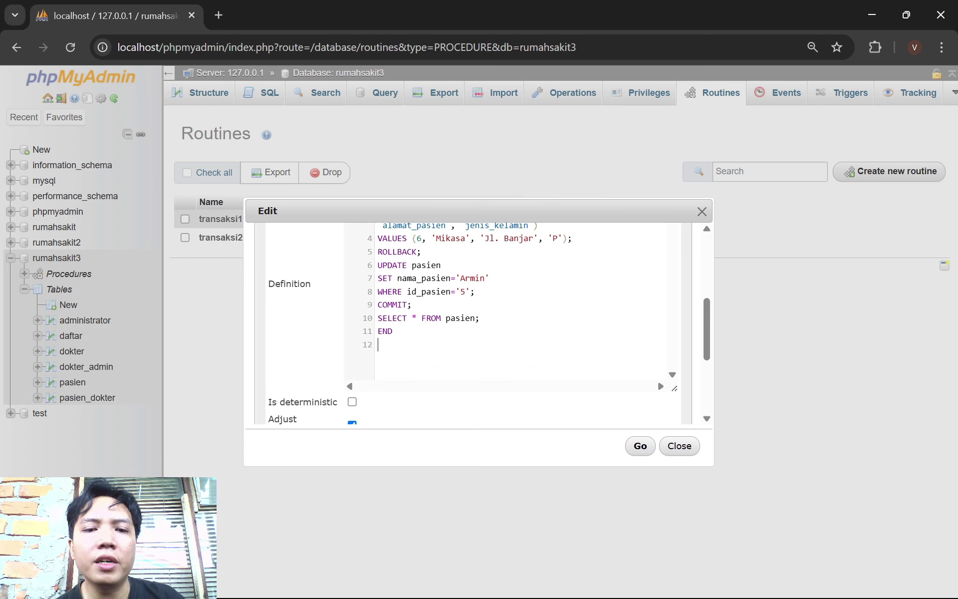
{"action": "scroll", "coordinate": [434, 367], "scroll_direction": "up", "scroll_amount": 3}
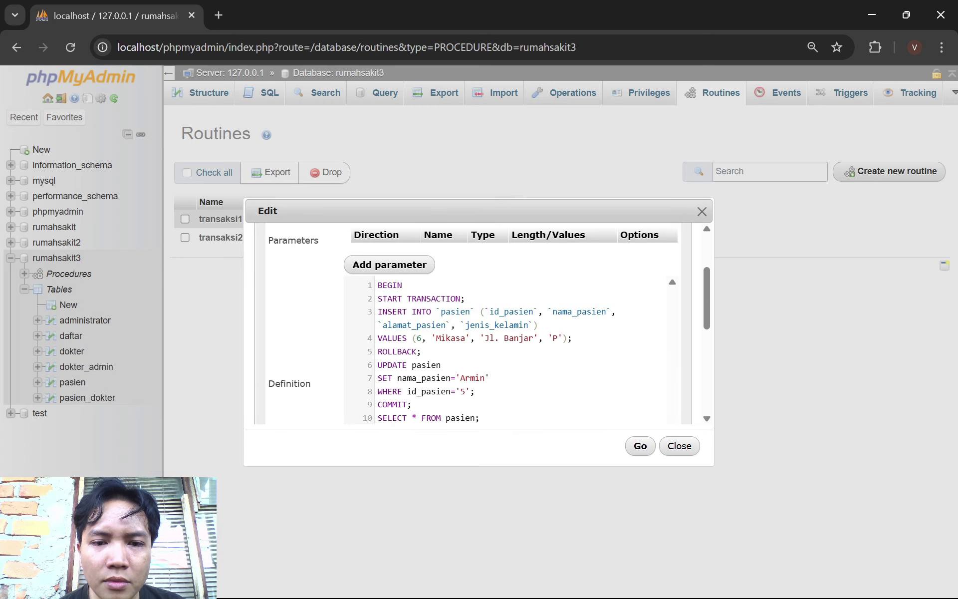
{"action": "scroll", "coordinate": [451, 375], "scroll_direction": "down", "scroll_amount": 3}
{"action": "left_click", "coordinate": [639, 445]}
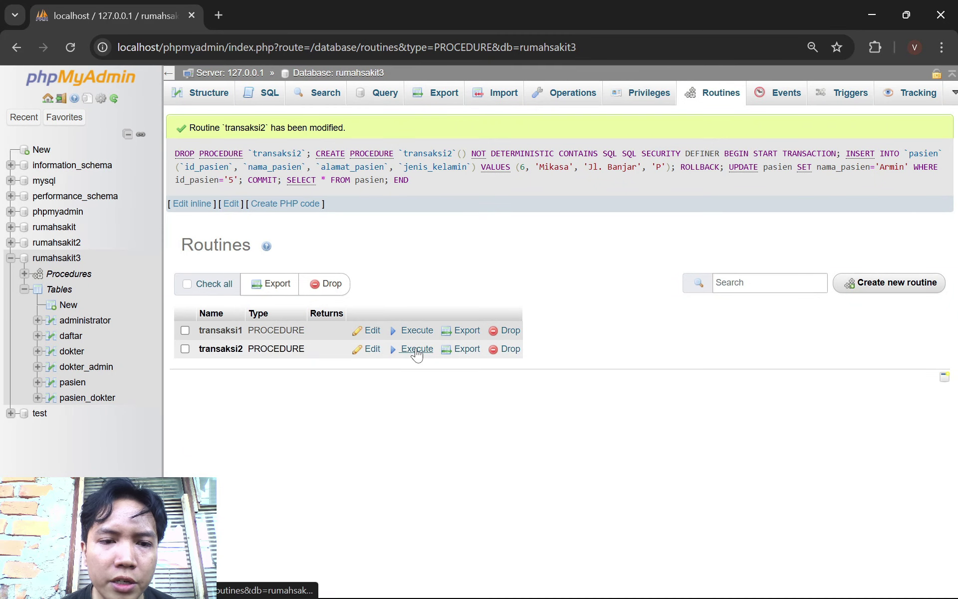
Execute the revised transaksi2 and check pasien shows Armin as patient 5 with no sixth row
{"action": "left_click", "coordinate": [415, 349]}
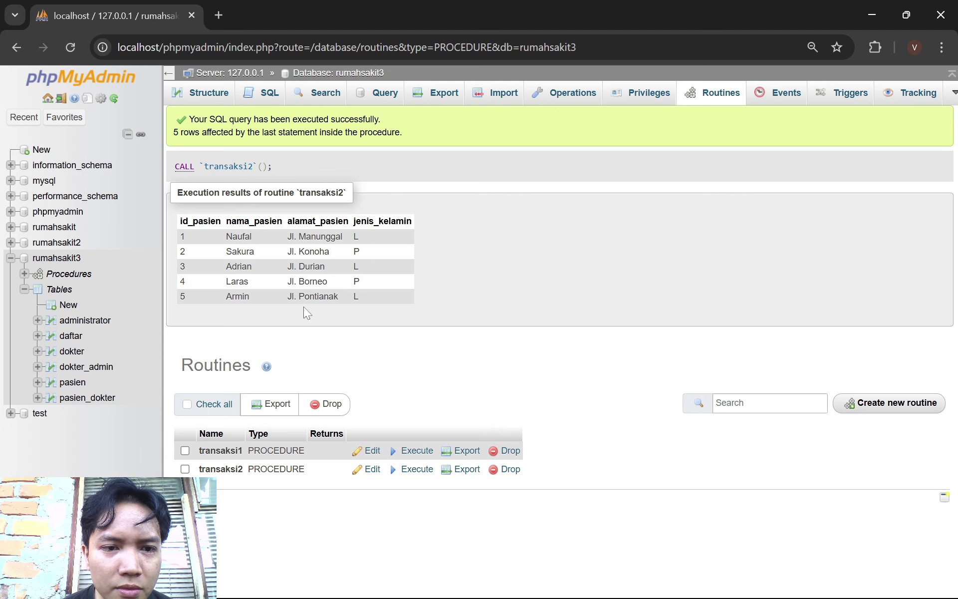
{"action": "left_click", "coordinate": [80, 386]}
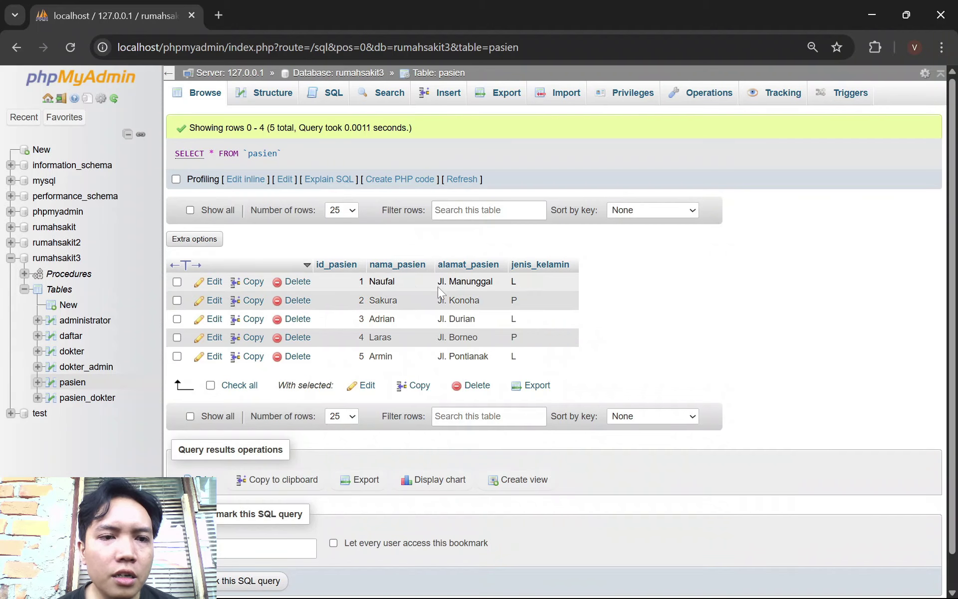
Start a new routine from the Procedures list and name it transaksi3
{"action": "left_click", "coordinate": [68, 274]}
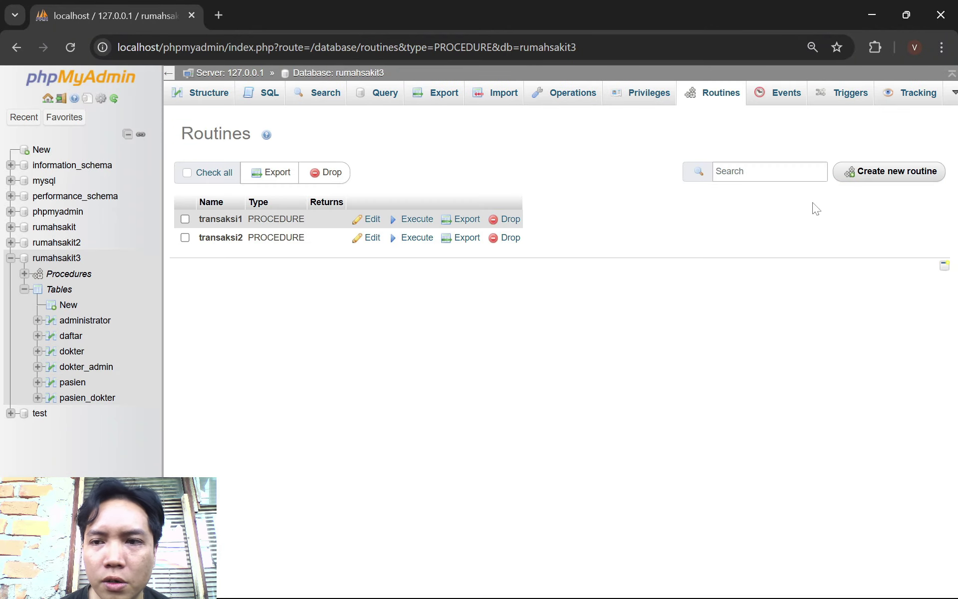
{"action": "left_click", "coordinate": [893, 172]}
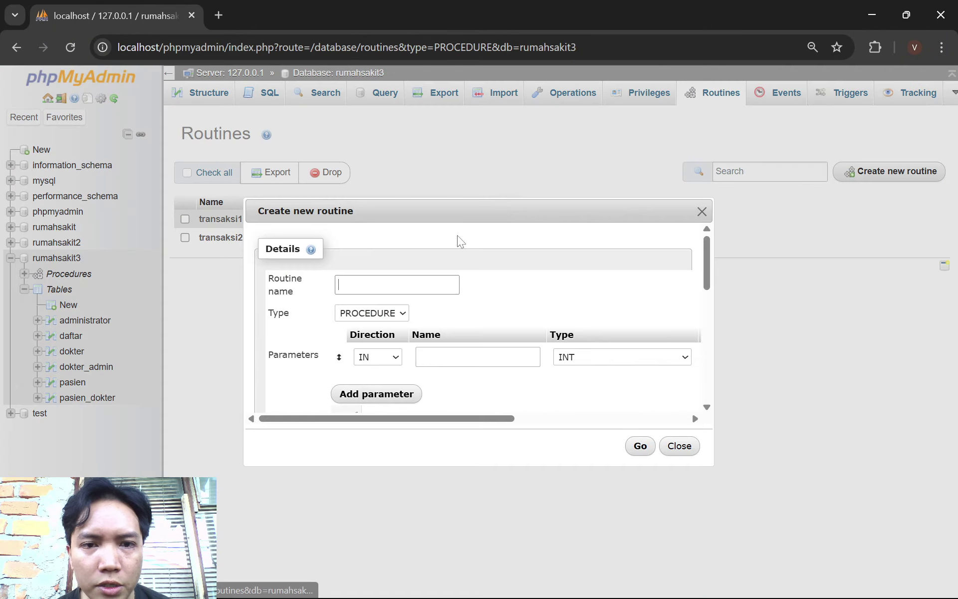
{"action": "left_click", "coordinate": [400, 285]}
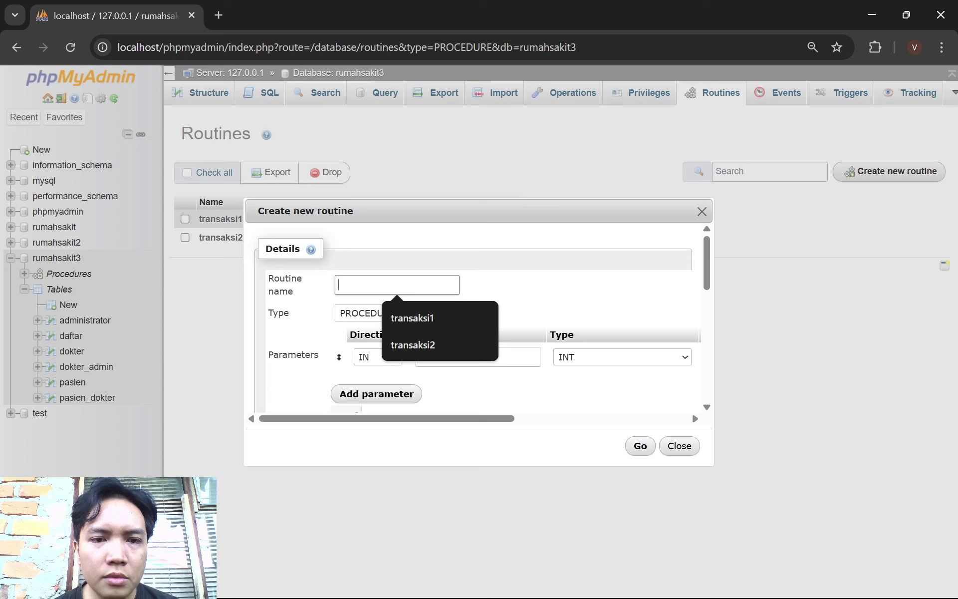
{"action": "type", "text": "tr"}
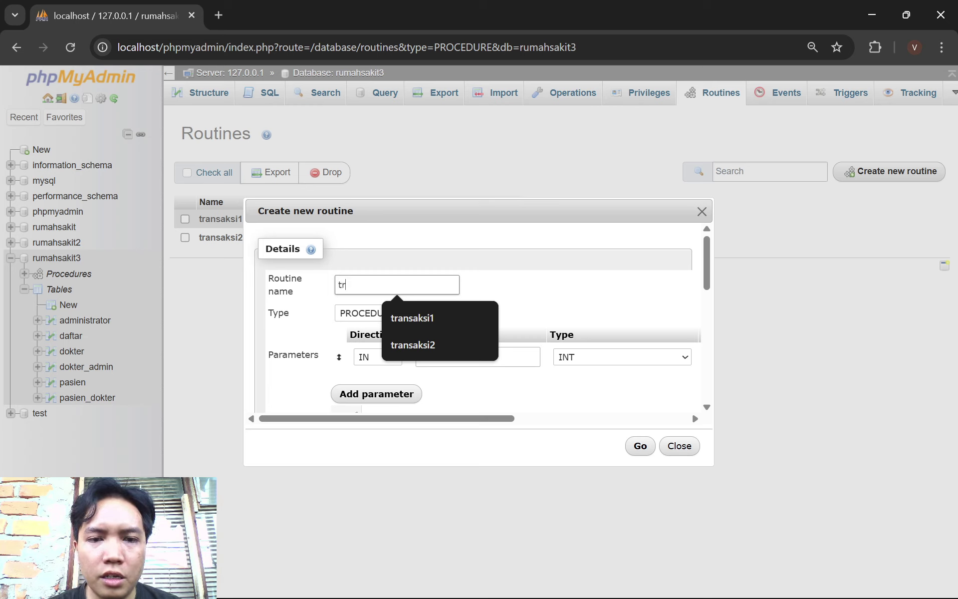
{"action": "type", "text": "ansaksi3"}
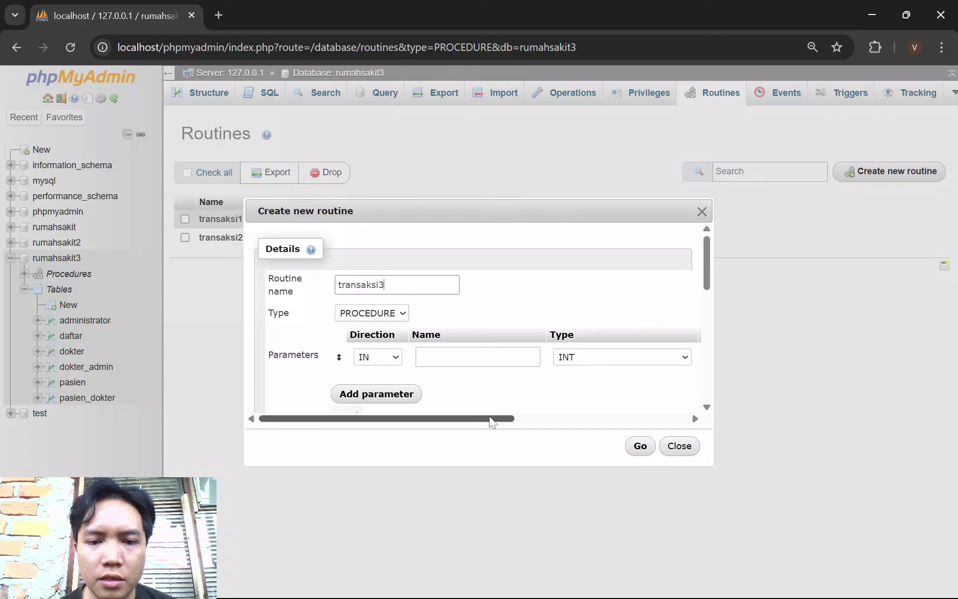
Remove the empty parameter row and place the cursor in the Definition box
{"action": "left_click_drag", "start_coordinate": [490, 419], "coordinate": [688, 368]}
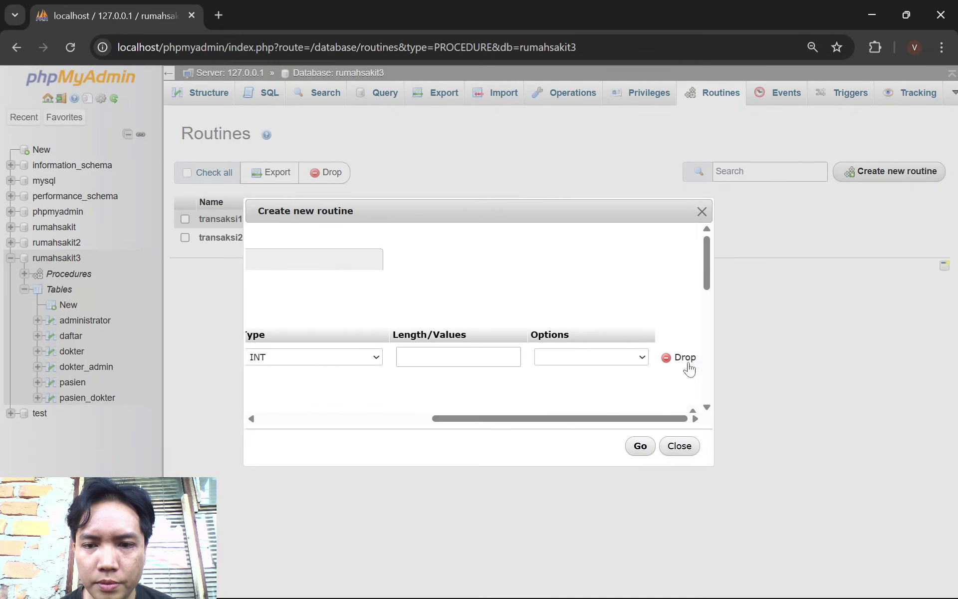
{"action": "left_click", "coordinate": [681, 359]}
{"action": "scroll", "coordinate": [521, 349], "scroll_direction": "down", "scroll_amount": 3}
{"action": "scroll", "coordinate": [521, 355], "scroll_direction": "up", "scroll_amount": 3}
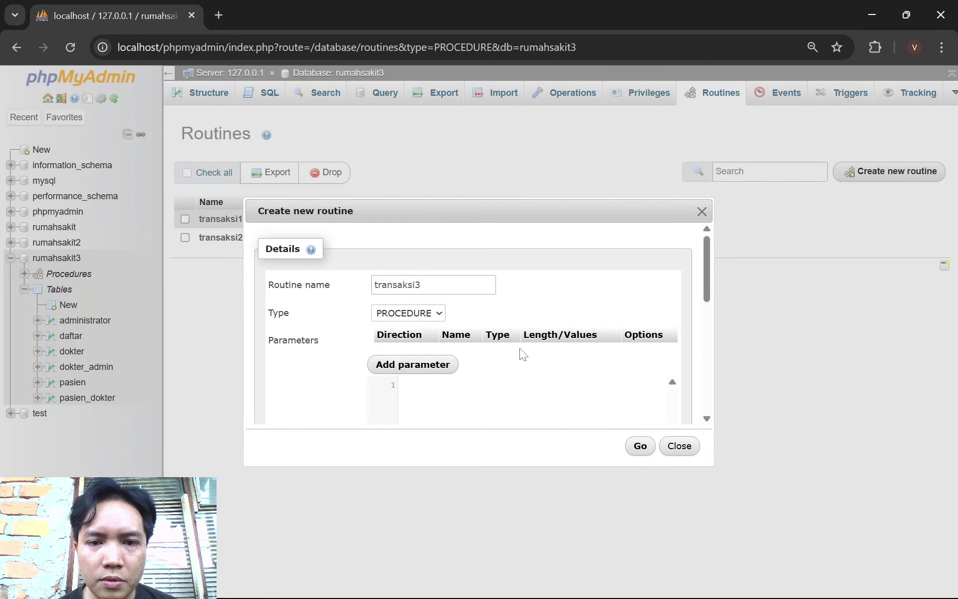
{"action": "left_click", "coordinate": [509, 406]}
{"action": "scroll", "coordinate": [513, 407], "scroll_direction": "down", "scroll_amount": 1}
{"action": "scroll", "coordinate": [512, 407], "scroll_direction": "down", "scroll_amount": 1}
Paste the savepoint body: insert patient 7, roll back to POINT1, insert patient 8, commit
{"action": "key", "text": "ctrl+v"}
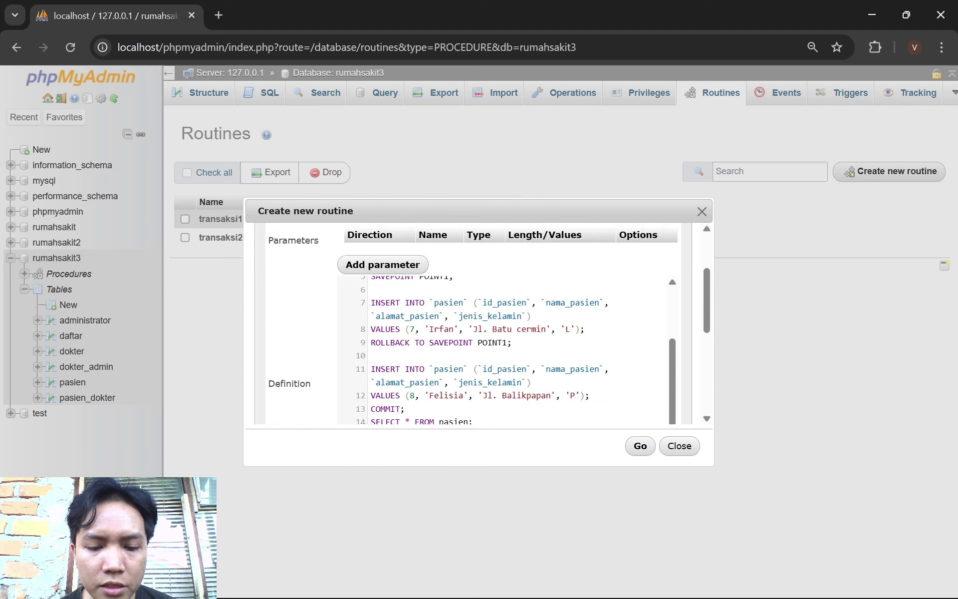
{"action": "scroll", "coordinate": [506, 349], "scroll_direction": "up", "scroll_amount": 3}
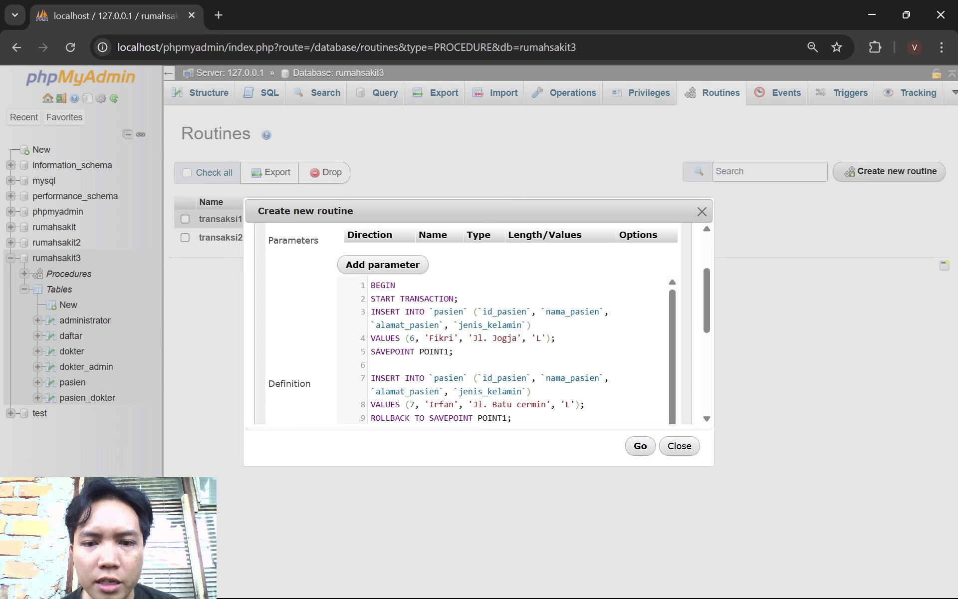
{"action": "scroll", "coordinate": [503, 349], "scroll_direction": "down", "scroll_amount": 2}
{"action": "scroll", "coordinate": [504, 349], "scroll_direction": "up", "scroll_amount": 2}
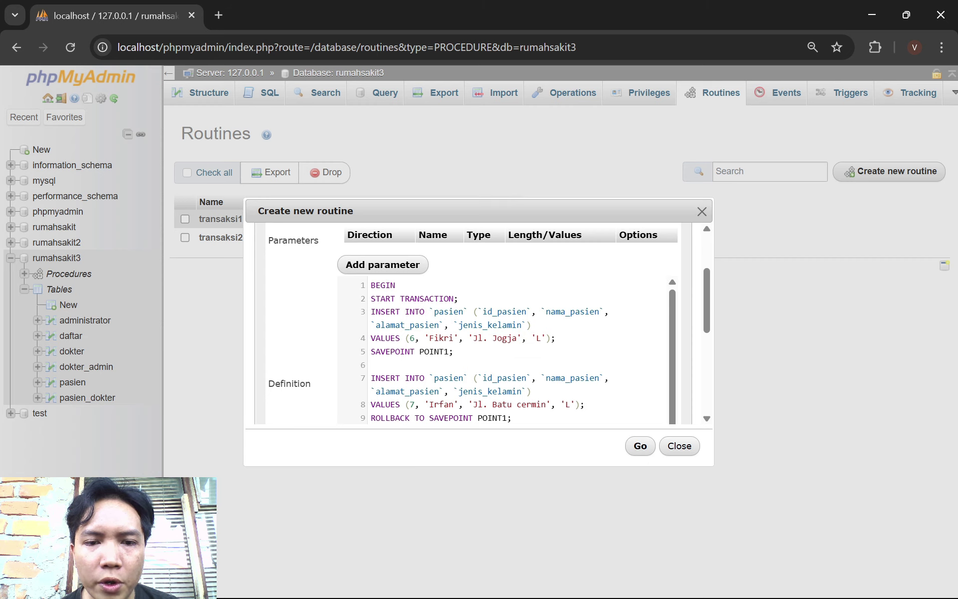
{"action": "scroll", "coordinate": [504, 350], "scroll_direction": "down", "scroll_amount": 3}
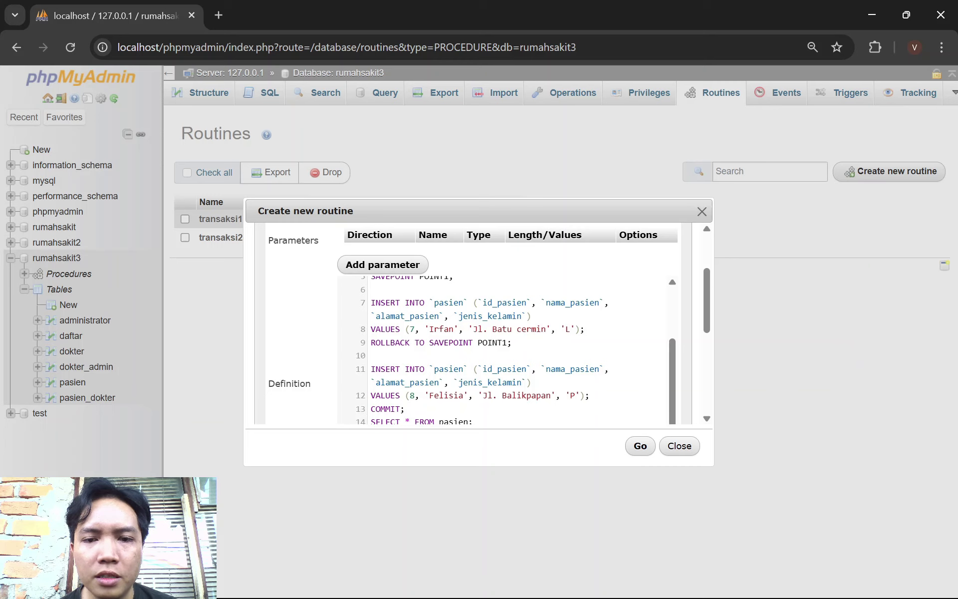
{"action": "scroll", "coordinate": [479, 350], "scroll_direction": "down", "scroll_amount": 3}
{"action": "scroll", "coordinate": [479, 349], "scroll_direction": "up", "scroll_amount": 3}
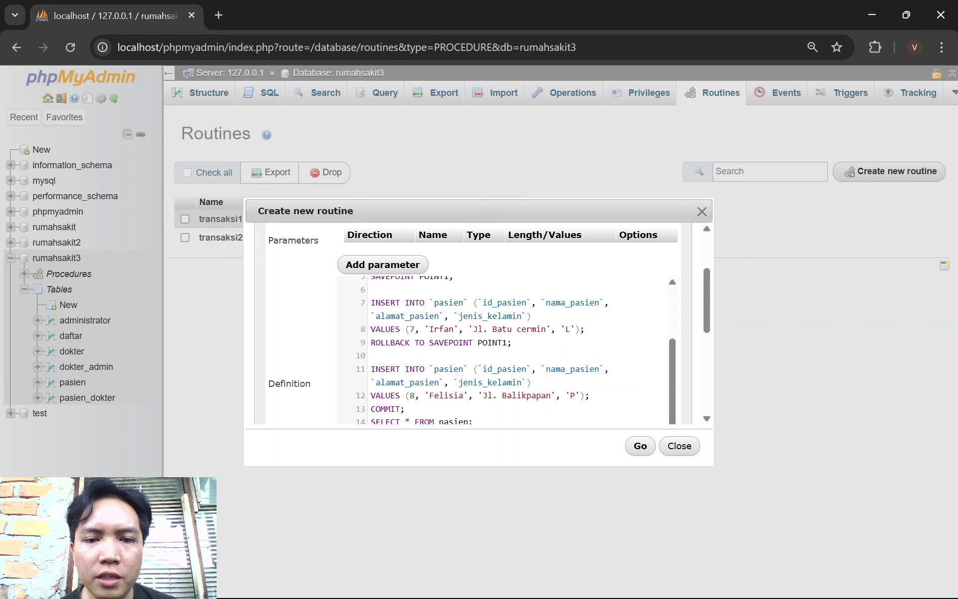
{"action": "scroll", "coordinate": [479, 350], "scroll_direction": "up", "scroll_amount": 3}
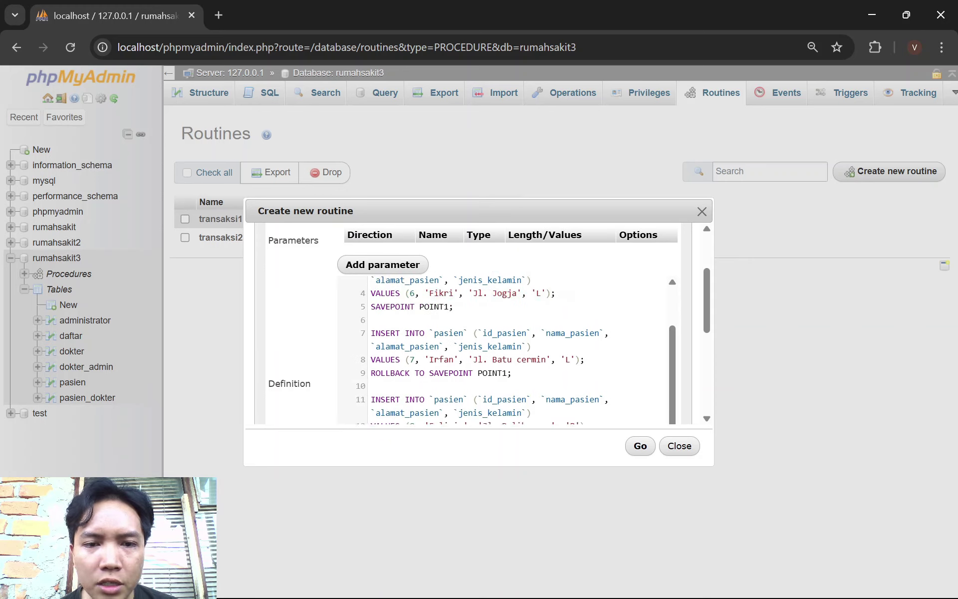
{"action": "scroll", "coordinate": [479, 349], "scroll_direction": "down", "scroll_amount": 3}
{"action": "scroll", "coordinate": [504, 325], "scroll_direction": "down", "scroll_amount": 3}
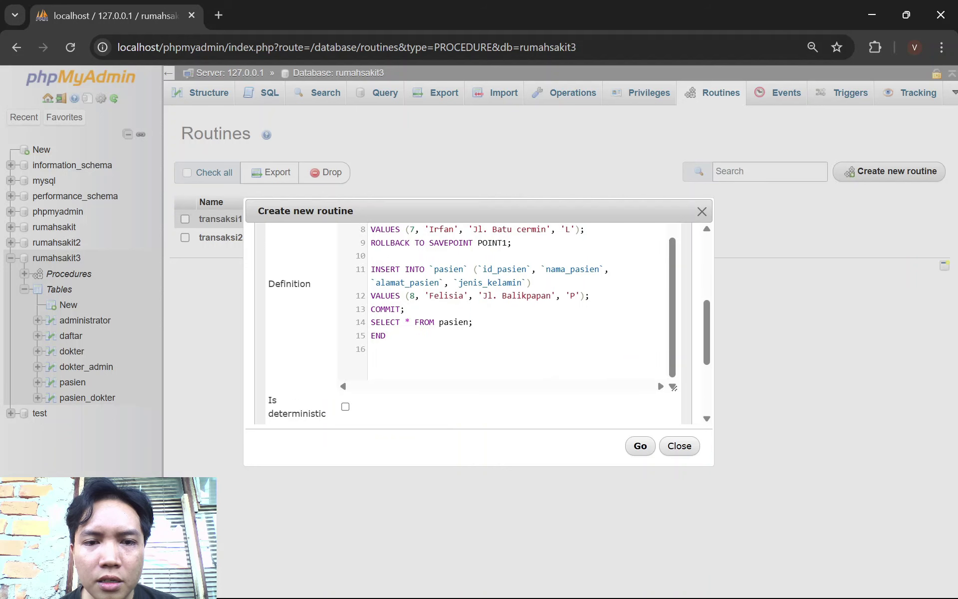
{"action": "scroll", "coordinate": [503, 300], "scroll_direction": "up", "scroll_amount": 3}
{"action": "scroll", "coordinate": [503, 299], "scroll_direction": "down", "scroll_amount": 3}
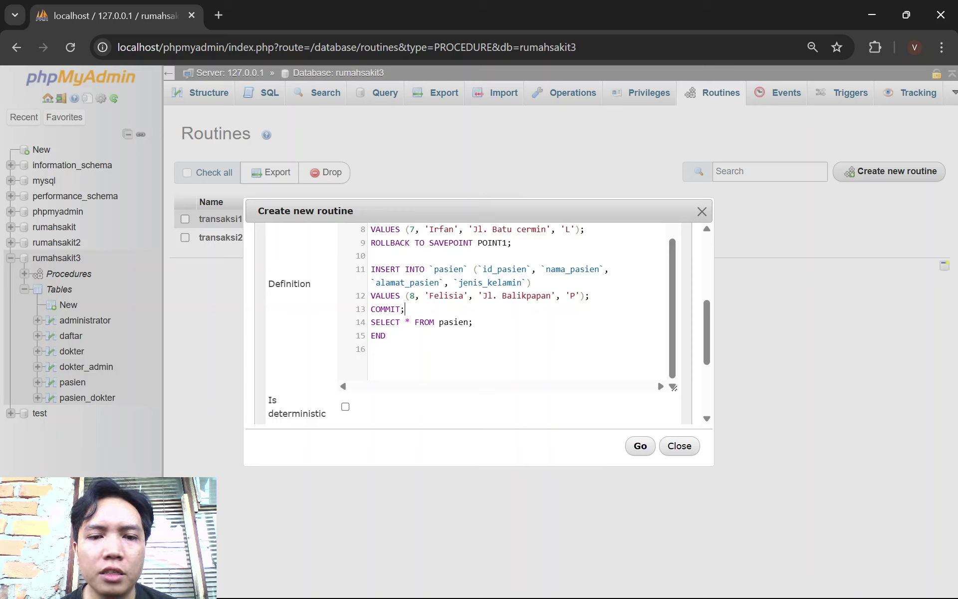
Review the pasted definition and create the transaksi3 procedure
{"action": "scroll", "coordinate": [504, 299], "scroll_direction": "up", "scroll_amount": 5}
{"action": "scroll", "coordinate": [504, 299], "scroll_direction": "down", "scroll_amount": 3}
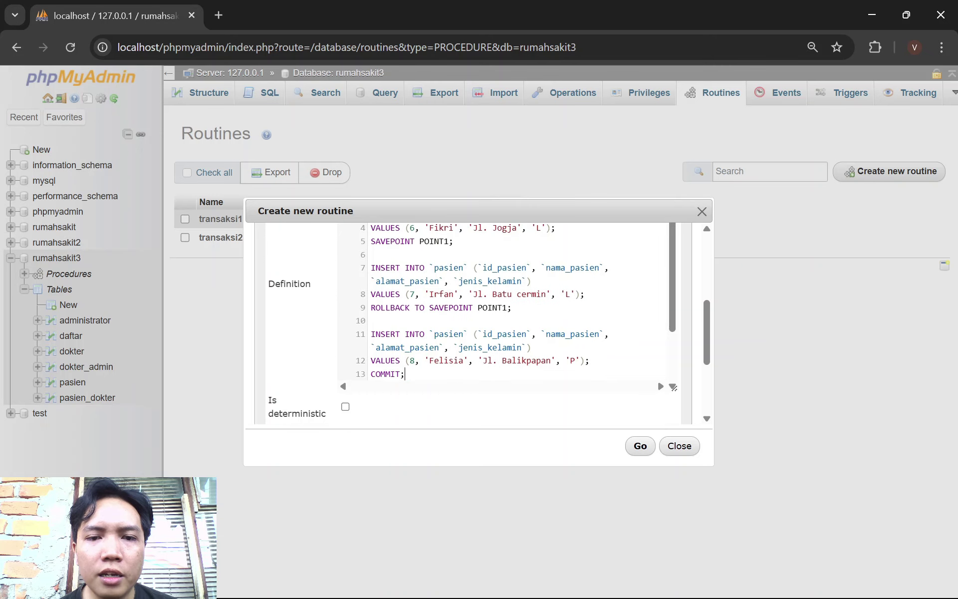
{"action": "scroll", "coordinate": [405, 374], "scroll_direction": "down", "scroll_amount": 2}
{"action": "scroll", "coordinate": [404, 374], "scroll_direction": "up", "scroll_amount": 3}
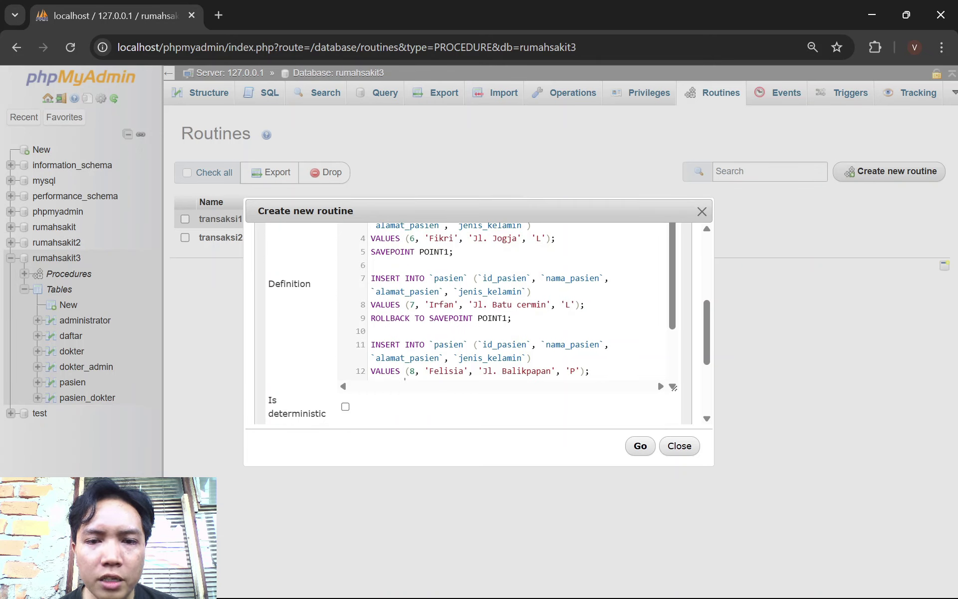
{"action": "scroll", "coordinate": [504, 325], "scroll_direction": "up", "scroll_amount": 3}
{"action": "scroll", "coordinate": [504, 350], "scroll_direction": "down", "scroll_amount": 3}
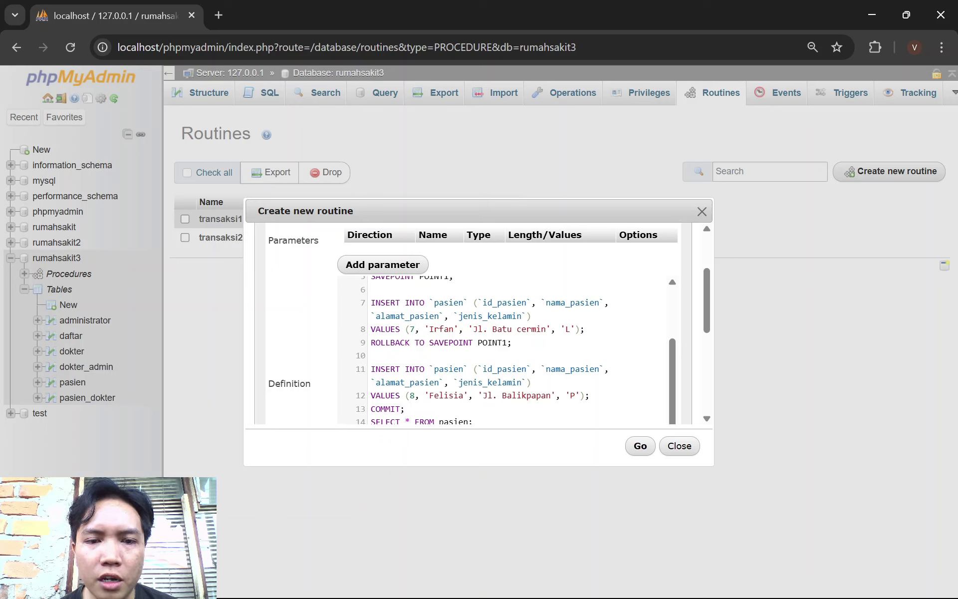
{"action": "scroll", "coordinate": [504, 349], "scroll_direction": "up", "scroll_amount": 3}
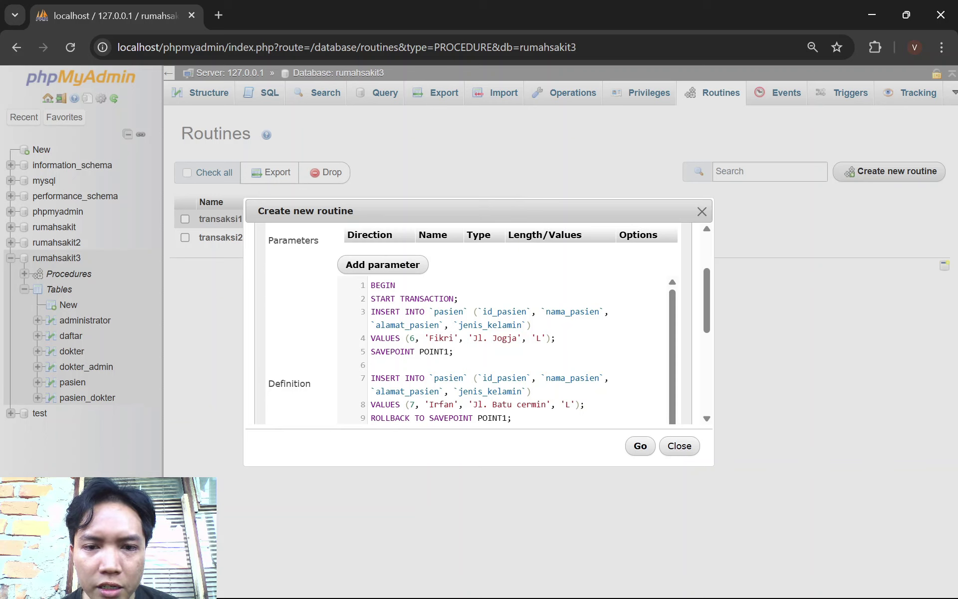
{"action": "scroll", "coordinate": [504, 349], "scroll_direction": "down", "scroll_amount": 5}
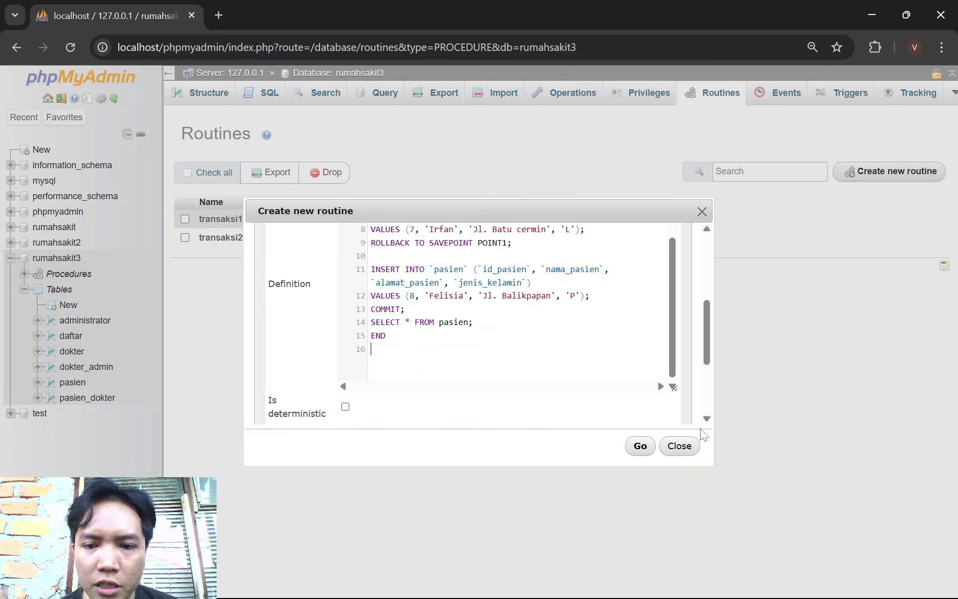
{"action": "left_click", "coordinate": [639, 445]}
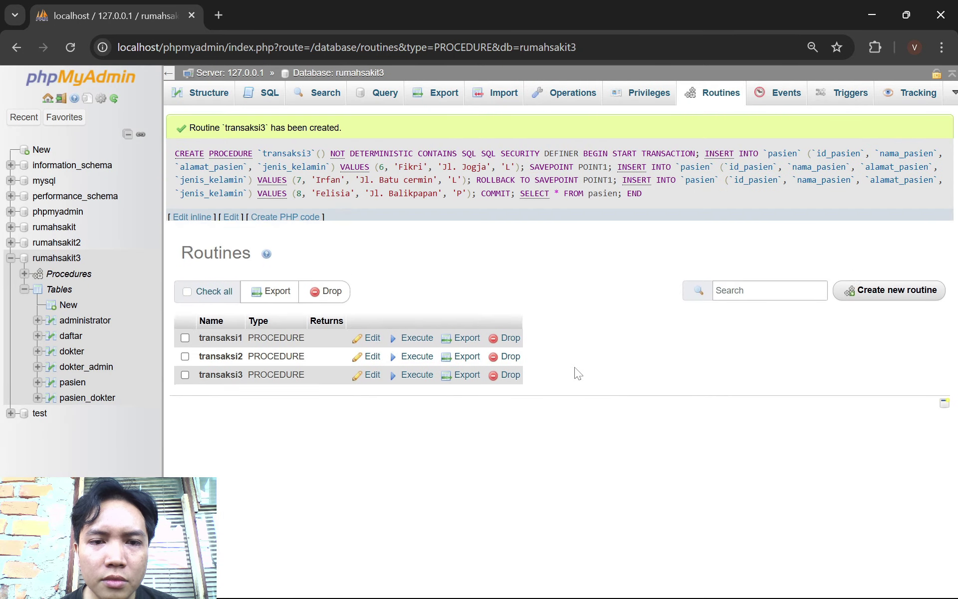
Execute transaksi3, then browse and screenshot the pasien table showing ids 1–6 and 8
{"action": "left_click", "coordinate": [424, 385]}
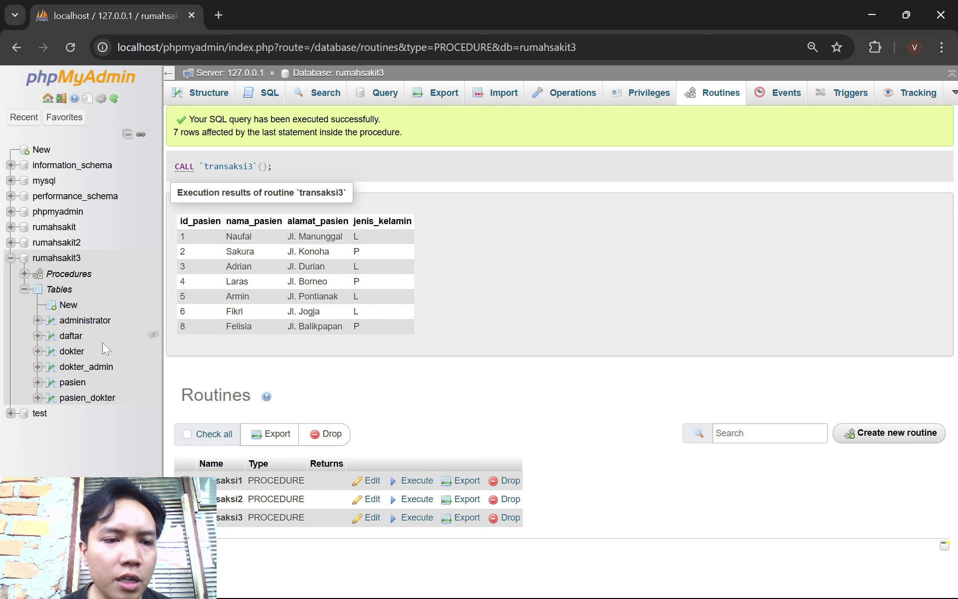
{"action": "left_click", "coordinate": [79, 382]}
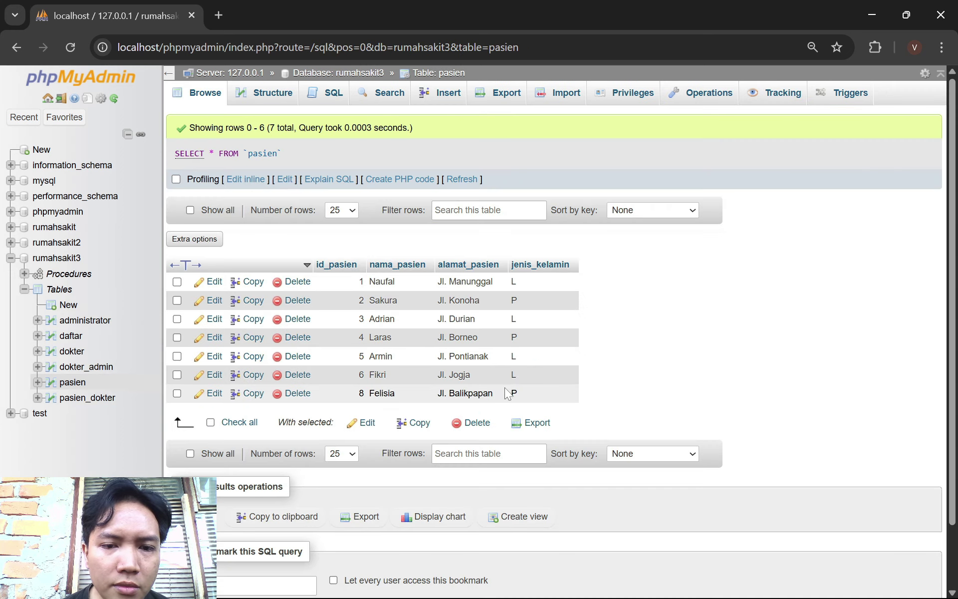
{"action": "scroll", "coordinate": [406, 324], "scroll_direction": "down", "scroll_amount": 1}
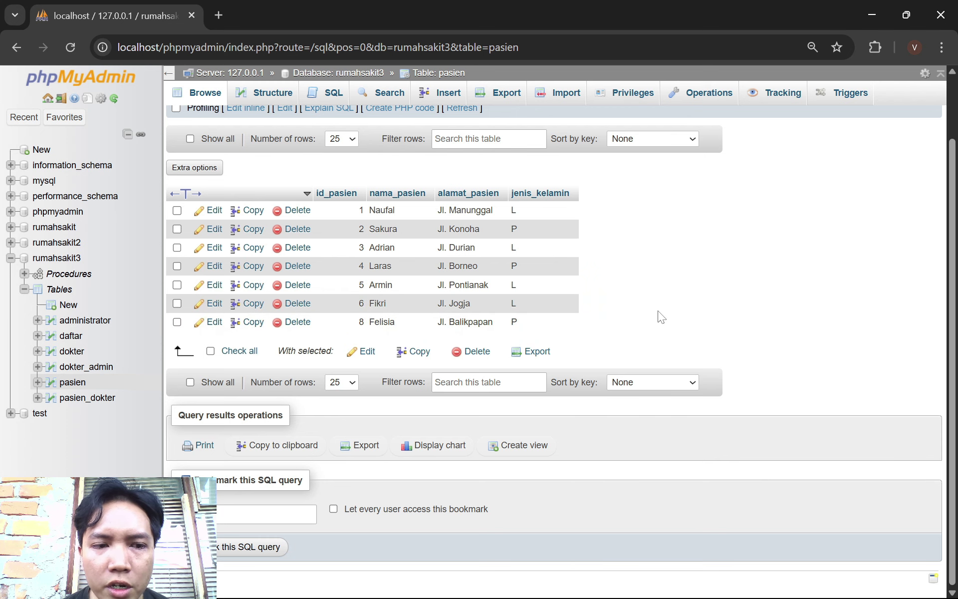
{"action": "mouse_move", "coordinate": [798, 597]}
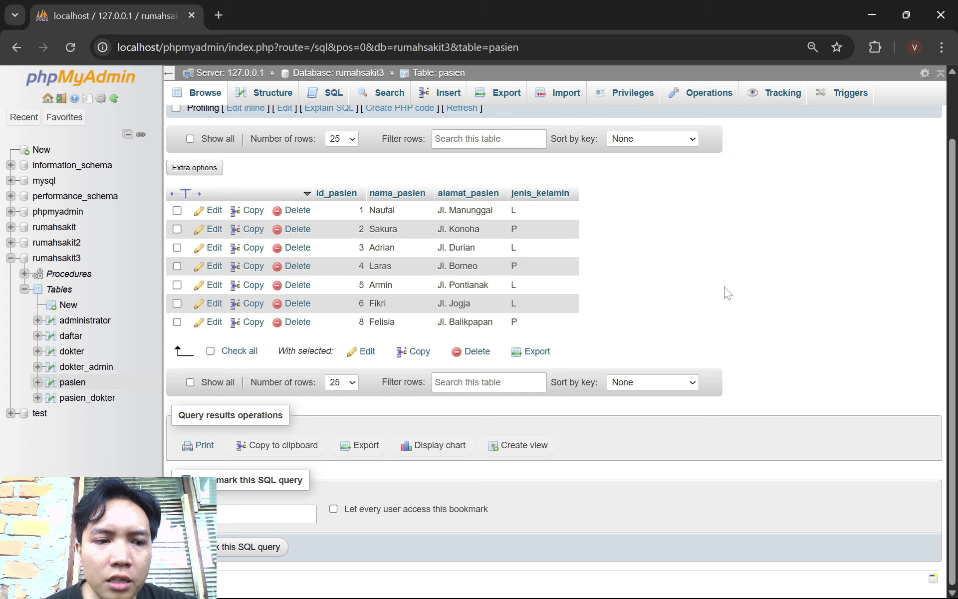
{"action": "key", "text": "super+Print"}
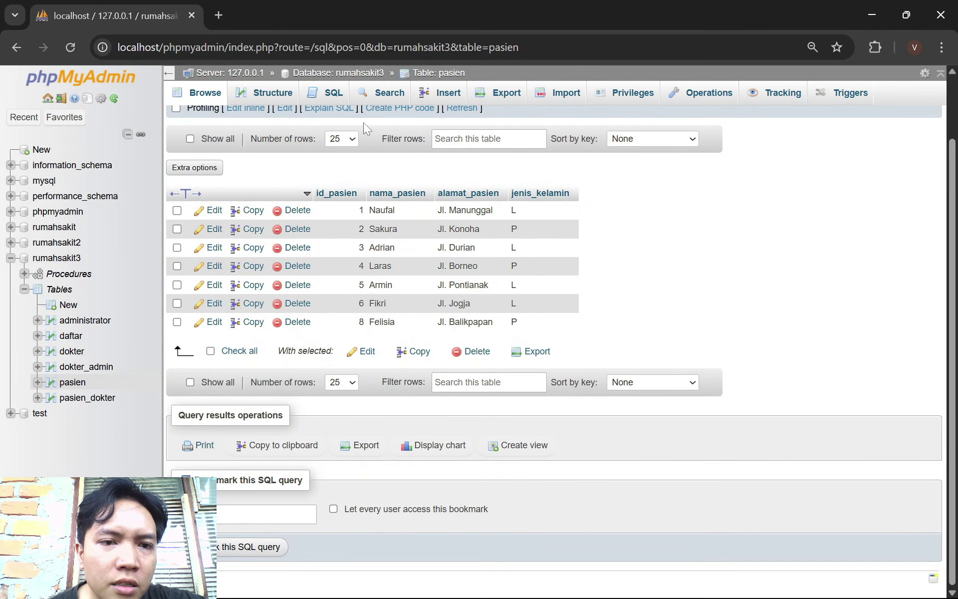
Open the rumahsakit3 overview with its six tables, then bring the Foxit PDF guide forward
{"action": "left_click", "coordinate": [73, 259]}
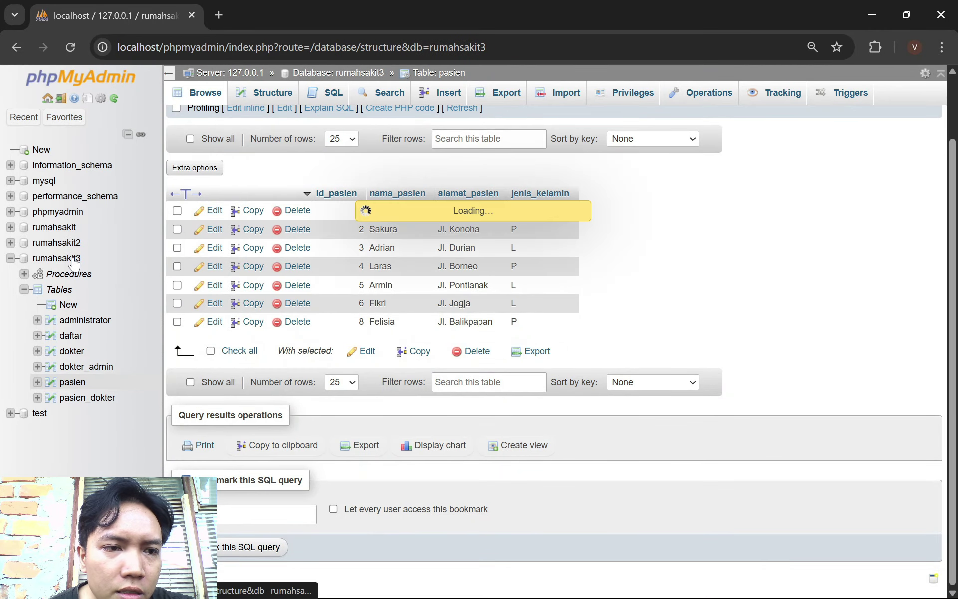
{"action": "left_click", "coordinate": [264, 468]}
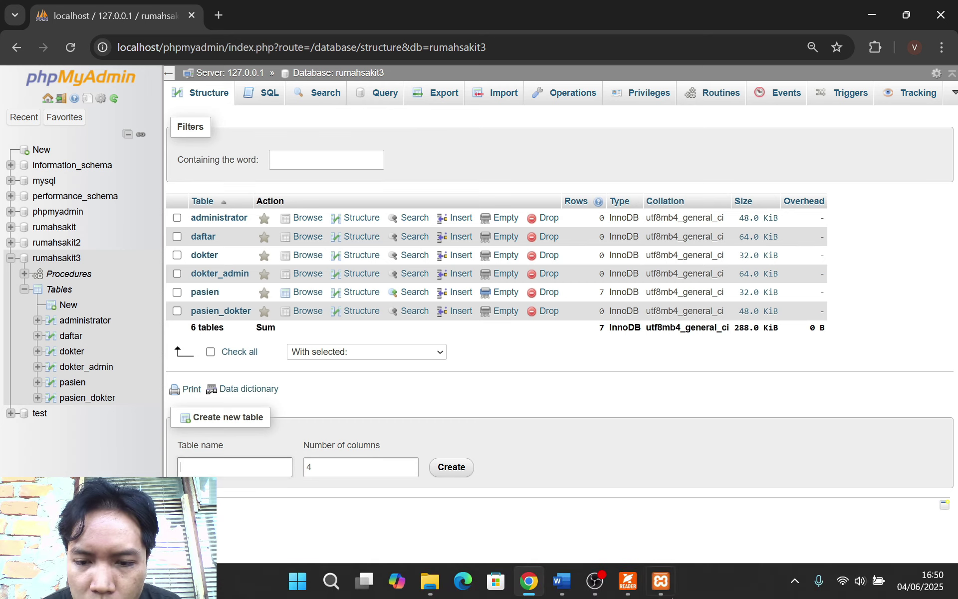
{"action": "left_click", "coordinate": [628, 580]}
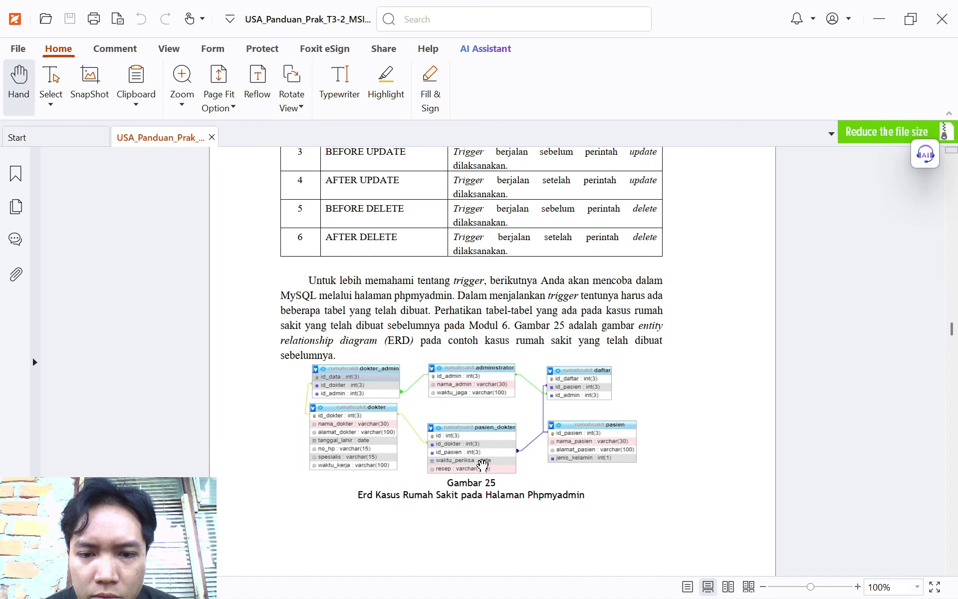
Scroll the PDF guide down to Gambar 28, the ERD with obat and transaksi_obat
{"action": "scroll", "coordinate": [543, 497], "scroll_direction": "down", "scroll_amount": 20}
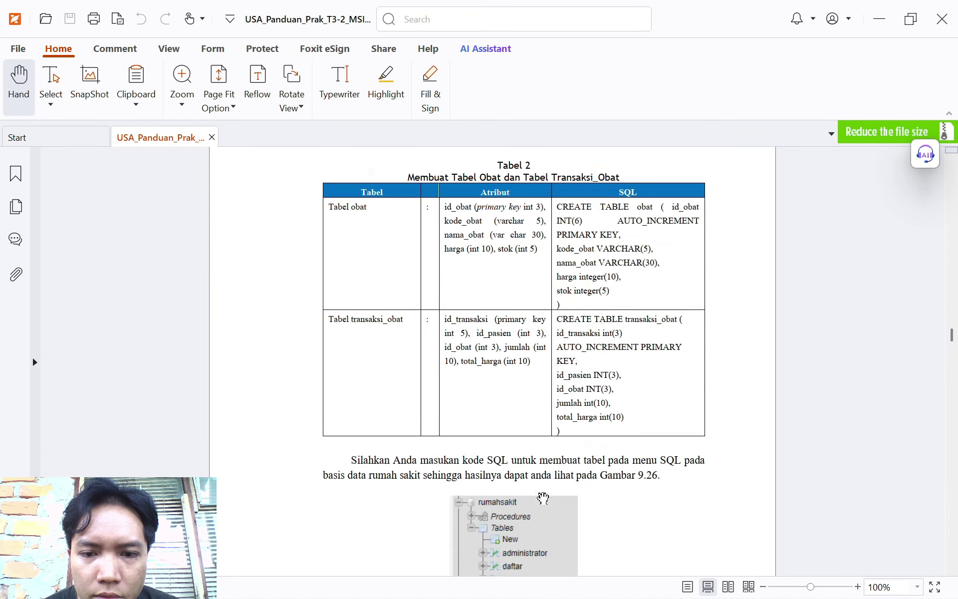
{"action": "scroll", "coordinate": [543, 497], "scroll_direction": "down", "scroll_amount": 8}
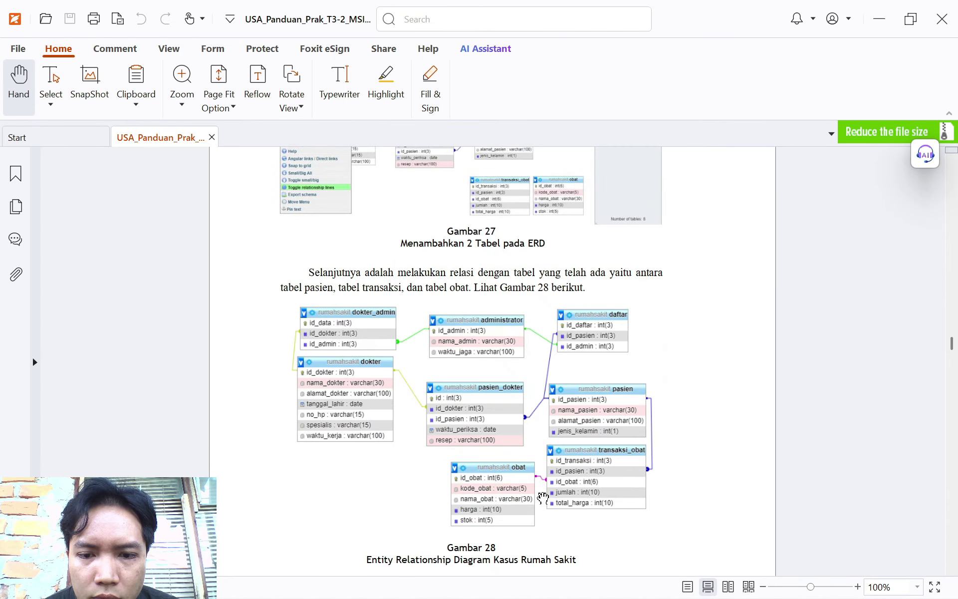
{"action": "scroll", "coordinate": [543, 498], "scroll_direction": "down", "scroll_amount": 3}
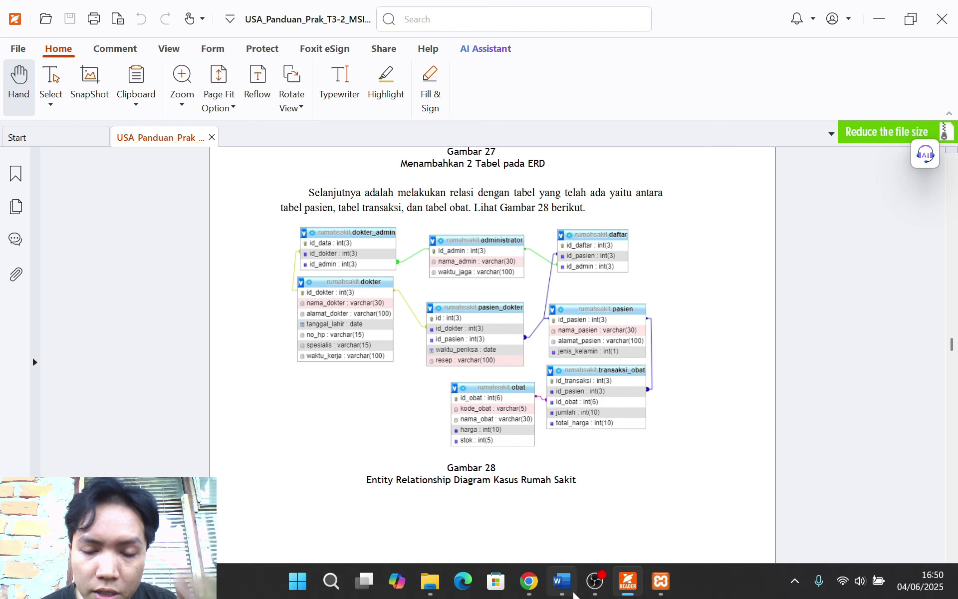
Create a new table named Transaksi_obat with 5 columns instead of the default 4
{"action": "left_click", "coordinate": [529, 581]}
{"action": "type", "text": "T"}
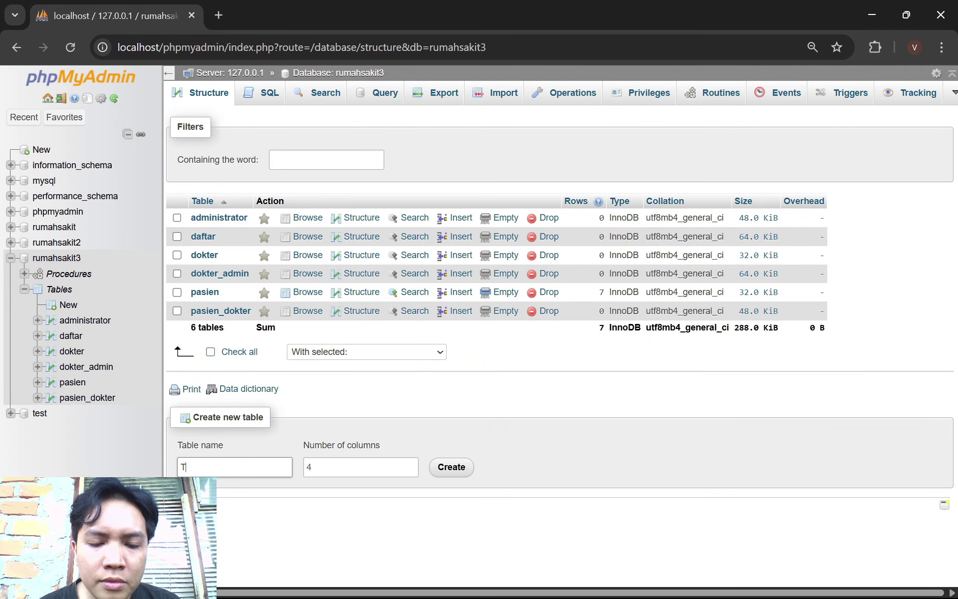
{"action": "type", "text": "ransaksi_ob"}
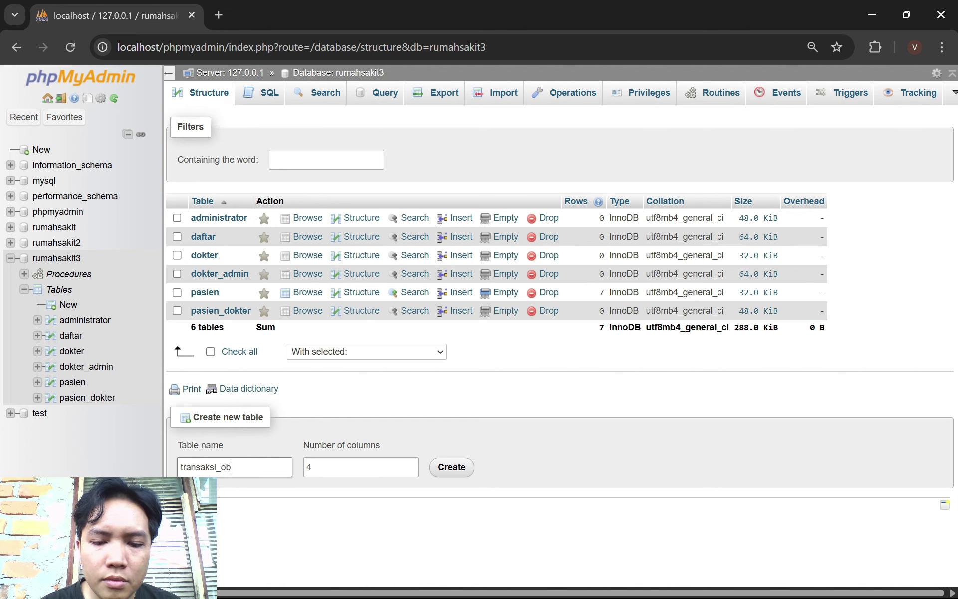
{"action": "type", "text": "at"}
{"action": "key", "text": "alt+Tab"}
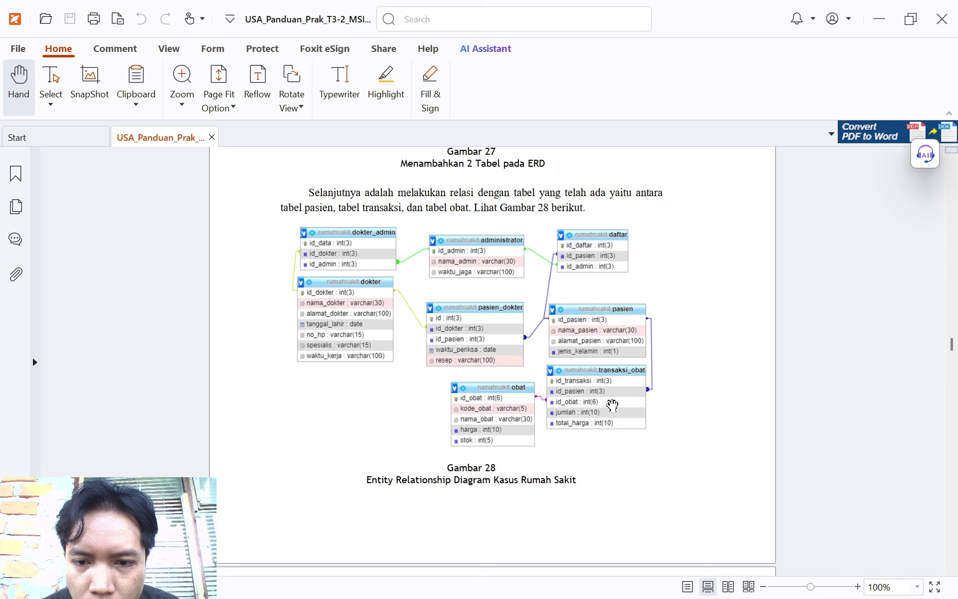
{"action": "key", "text": "alt+Tab"}
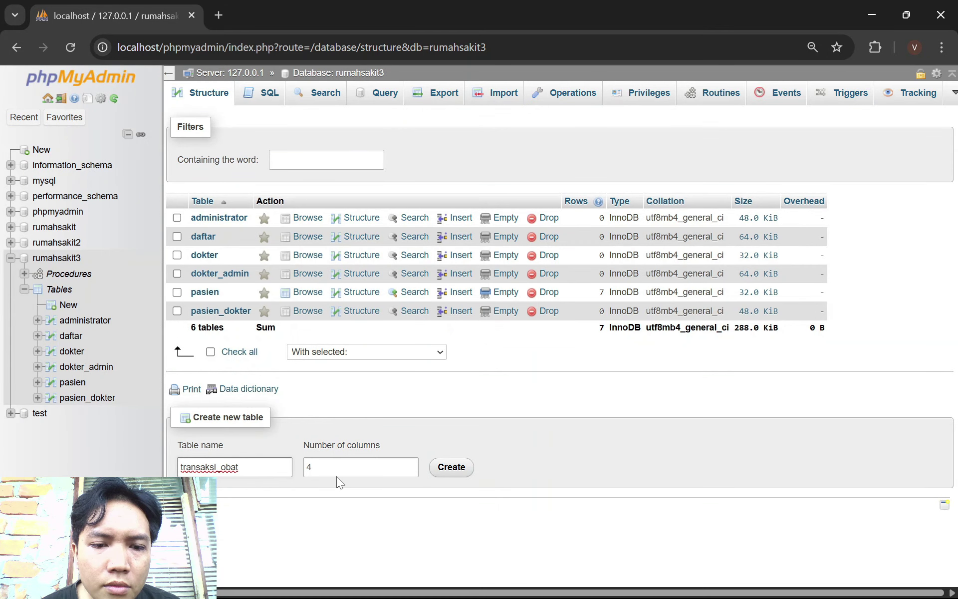
{"action": "left_click", "coordinate": [310, 467]}
{"action": "key", "text": "BackSpace"}
{"action": "type", "text": "5"}
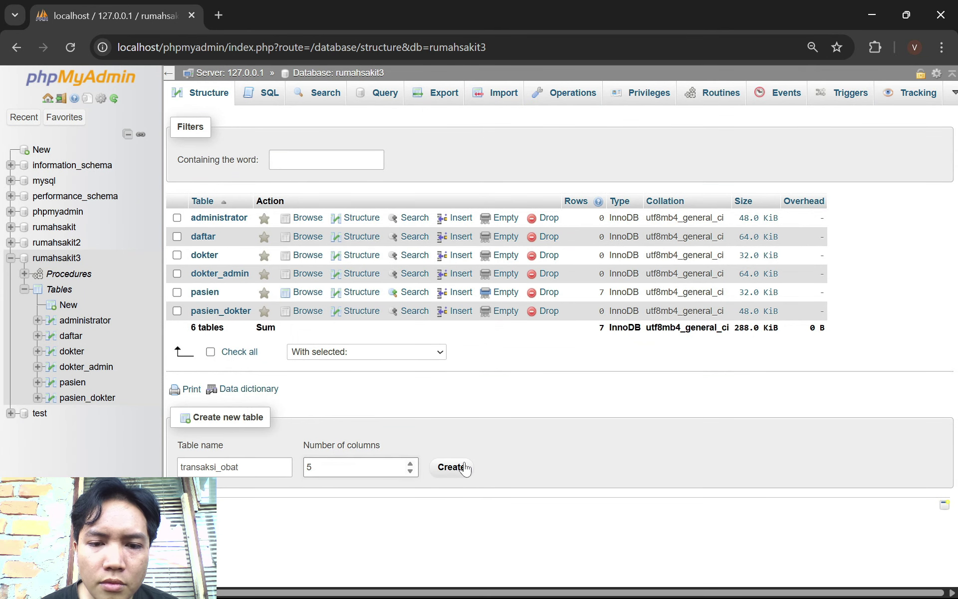
{"action": "left_click", "coordinate": [461, 467]}
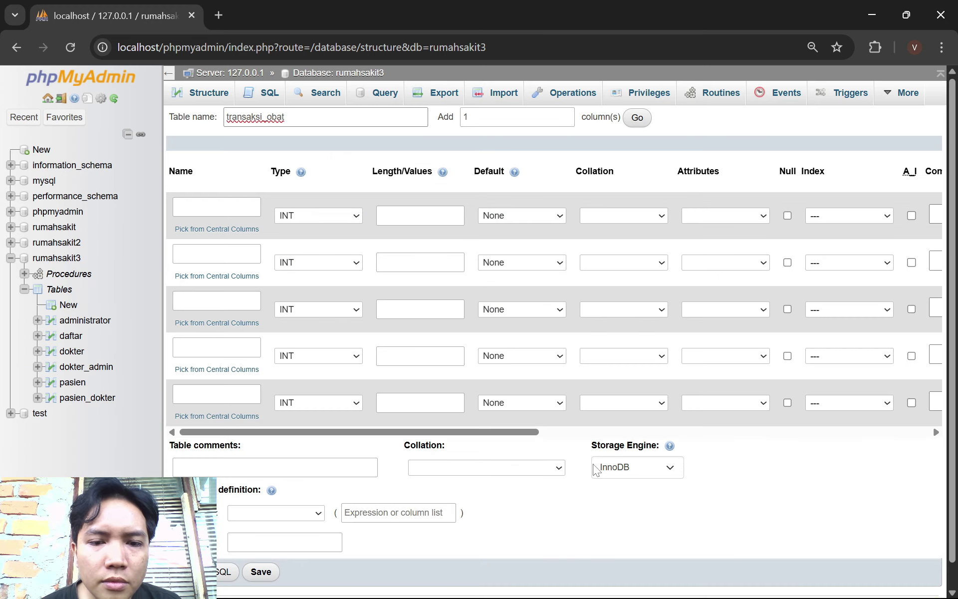
Name the first three columns, including id_pasien and id_obat, checking the ERD
{"action": "key", "text": "alt+Tab"}
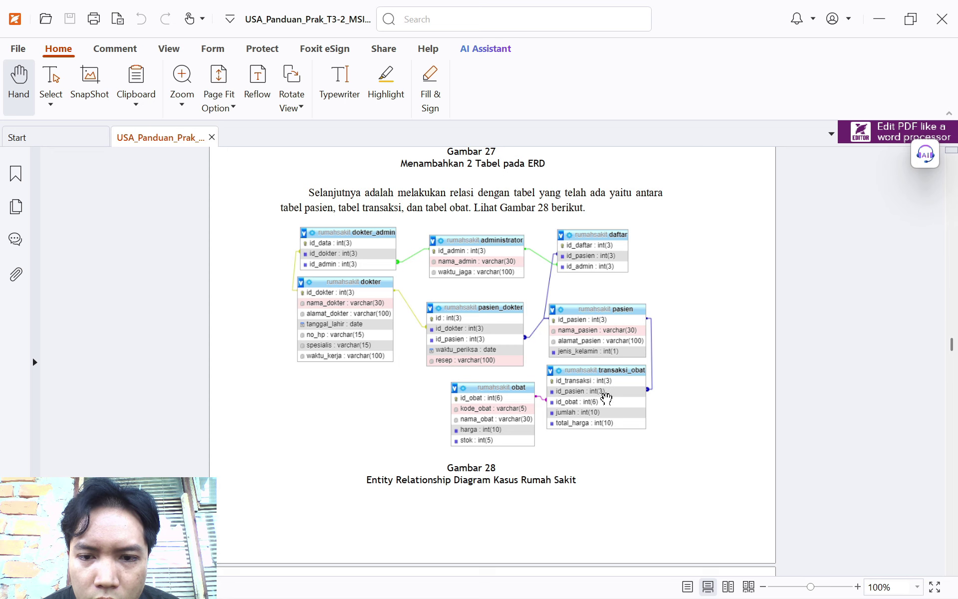
{"action": "key", "text": "alt+Tab"}
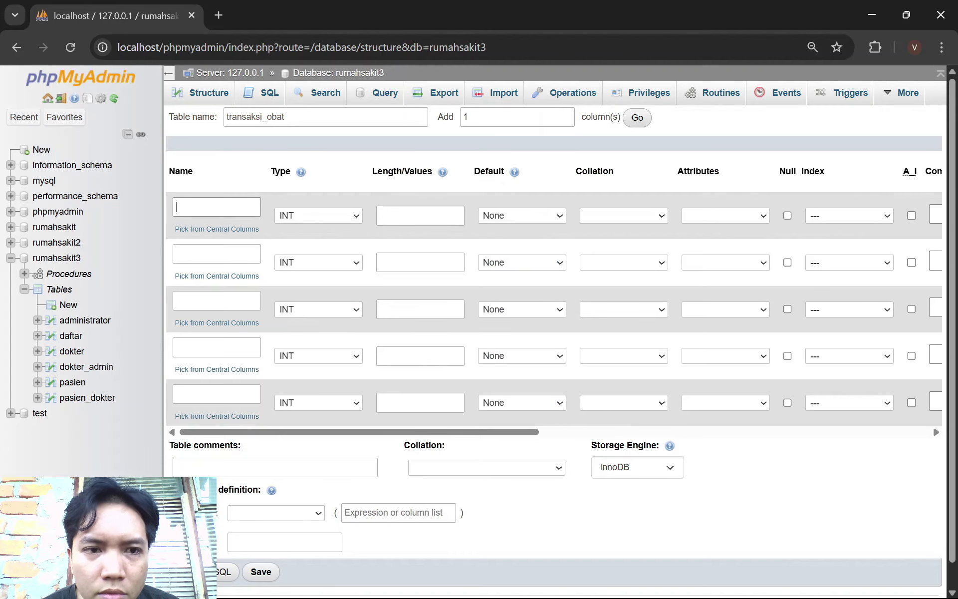
{"action": "type", "text": "id_transaksi"}
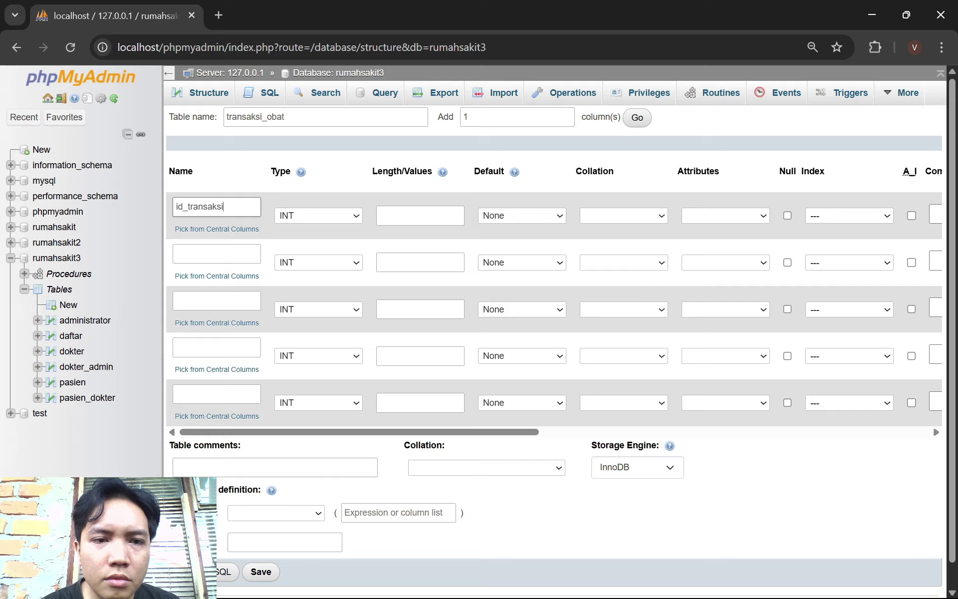
{"action": "key", "text": "alt+Tab"}
{"action": "key", "text": "alt+Tab"}
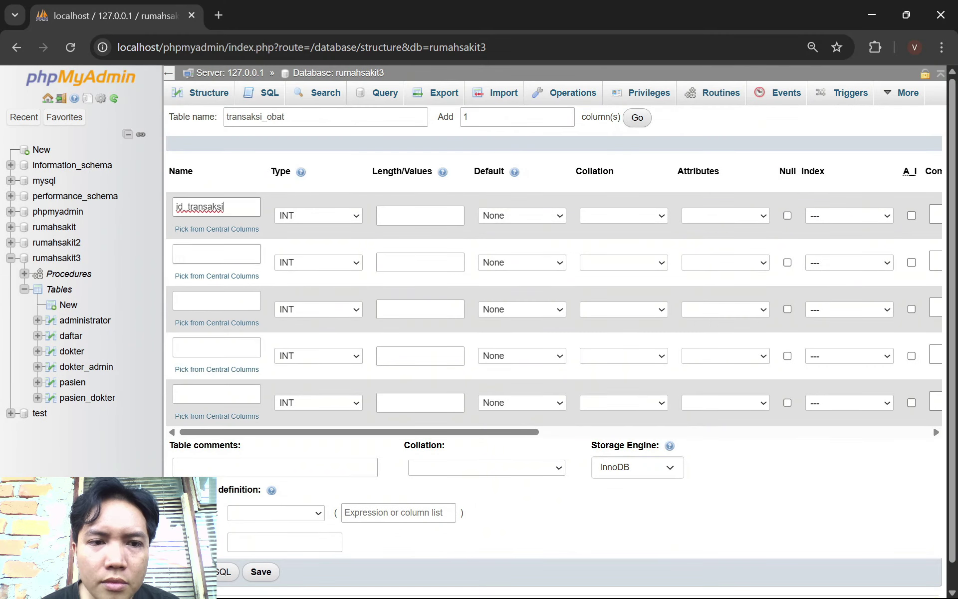
{"action": "left_click", "coordinate": [216, 253]}
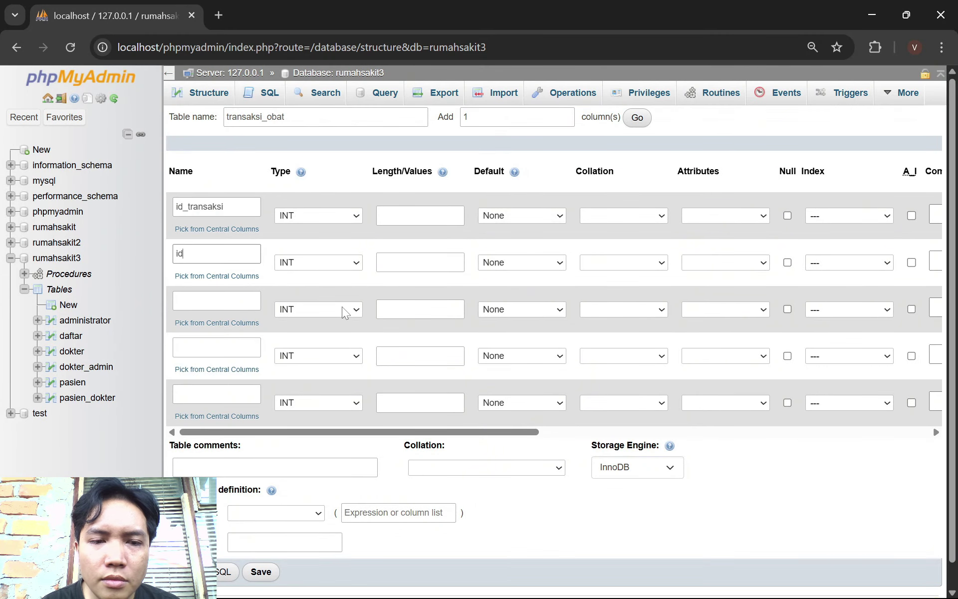
{"action": "type", "text": "id_pasien"}
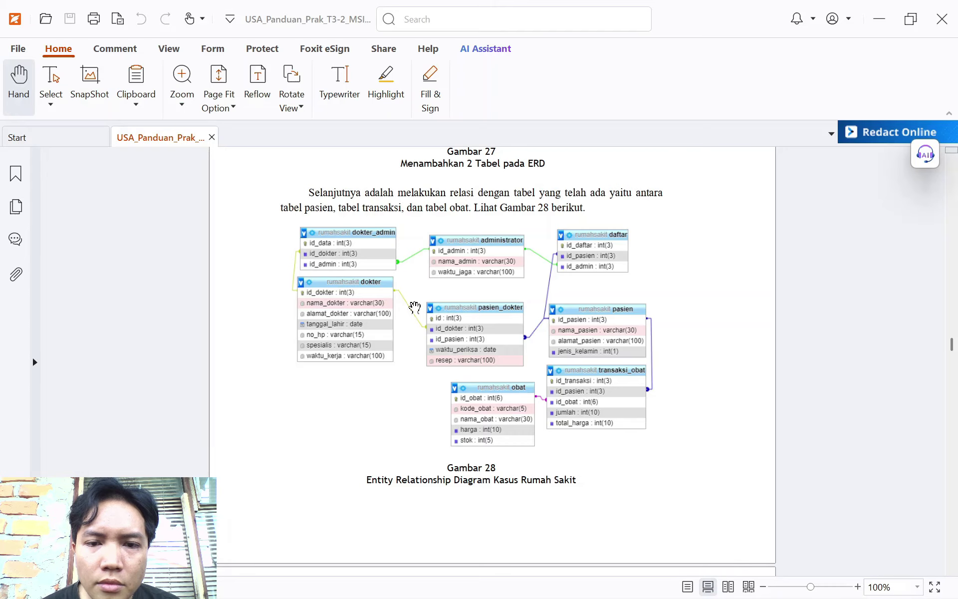
{"action": "key", "text": "alt+Tab"}
{"action": "key", "text": "alt+Tab"}
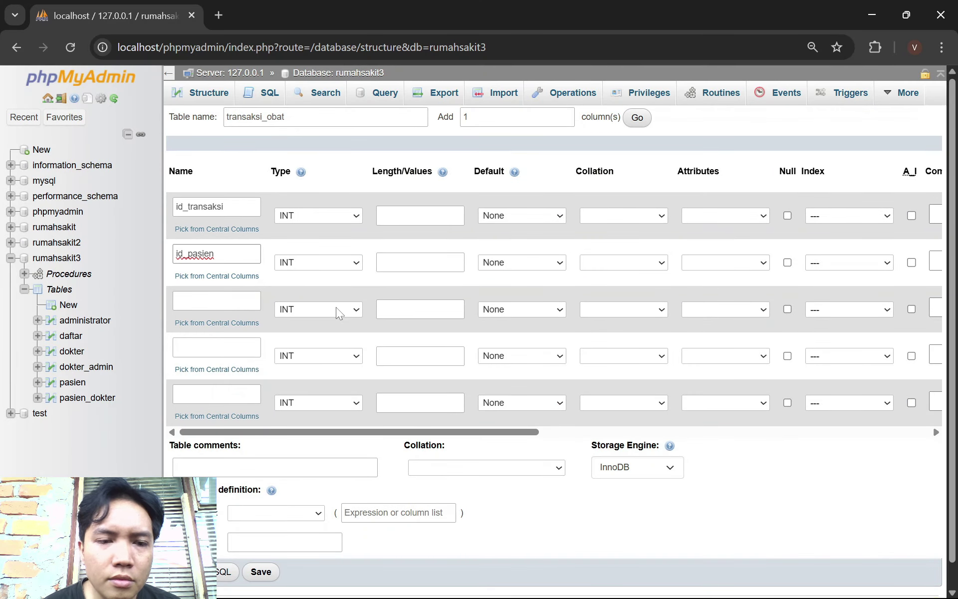
{"action": "key", "text": "Tab"}
{"action": "left_click", "coordinate": [216, 300]}
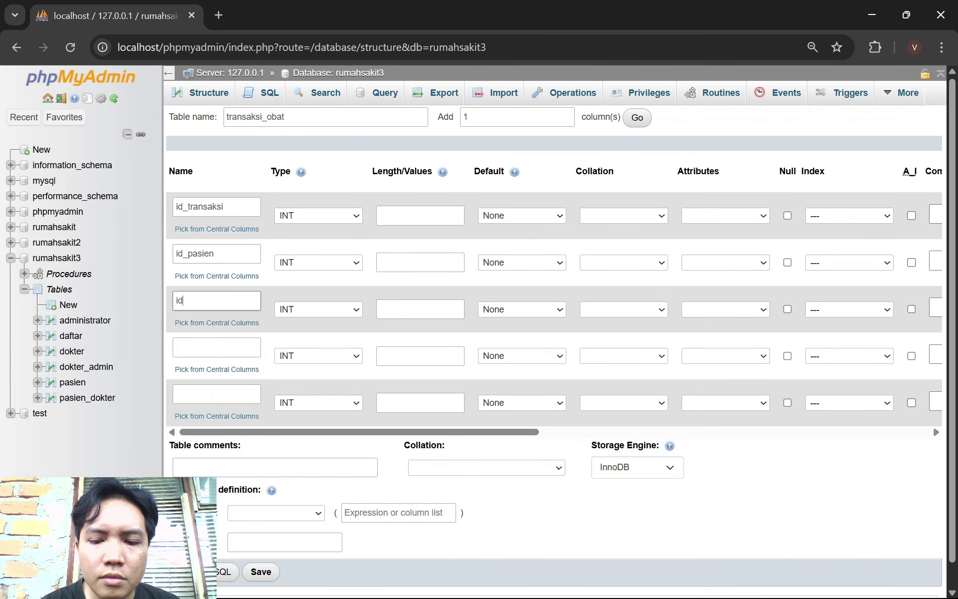
{"action": "type", "text": "id_obat"}
Fill in the remaining column names, ending with total_harga, then check the ERD for sizes
{"action": "left_click", "coordinate": [217, 347]}
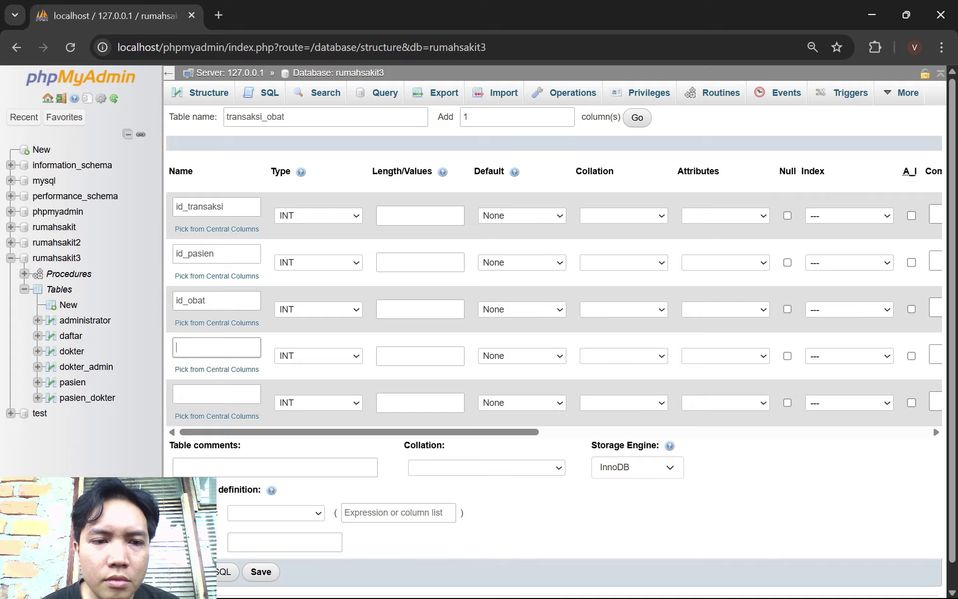
{"action": "key", "text": "alt+Tab"}
{"action": "key", "text": "alt+Tab"}
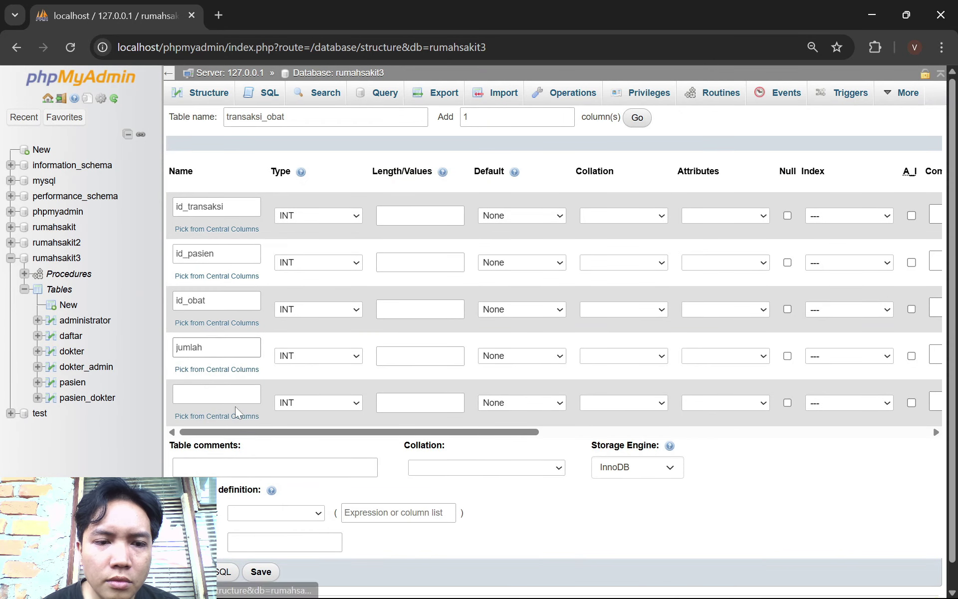
{"action": "left_click", "coordinate": [217, 394]}
{"action": "key", "text": "alt+Tab"}
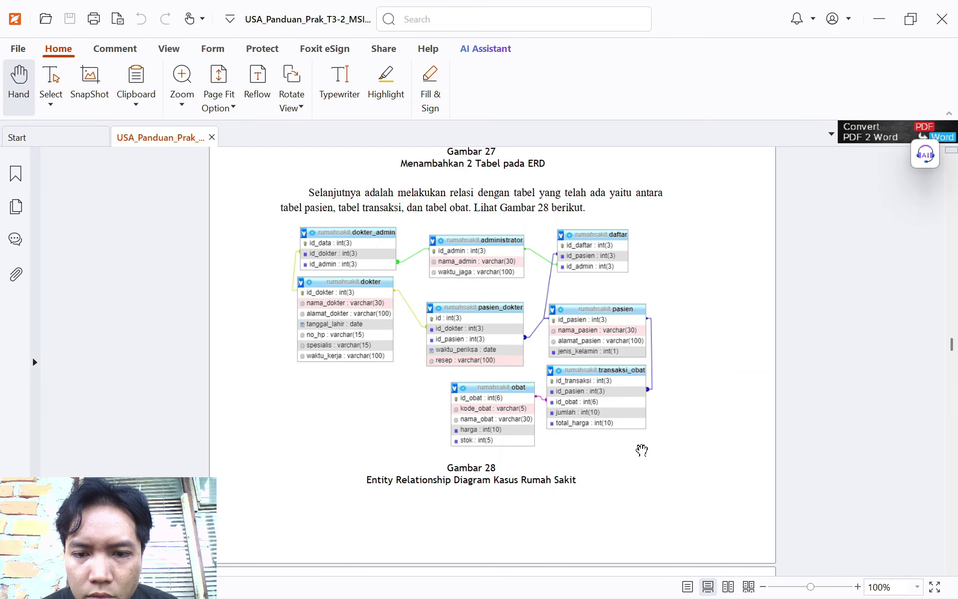
{"action": "key", "text": "alt+Tab"}
{"action": "type", "text": "total"}
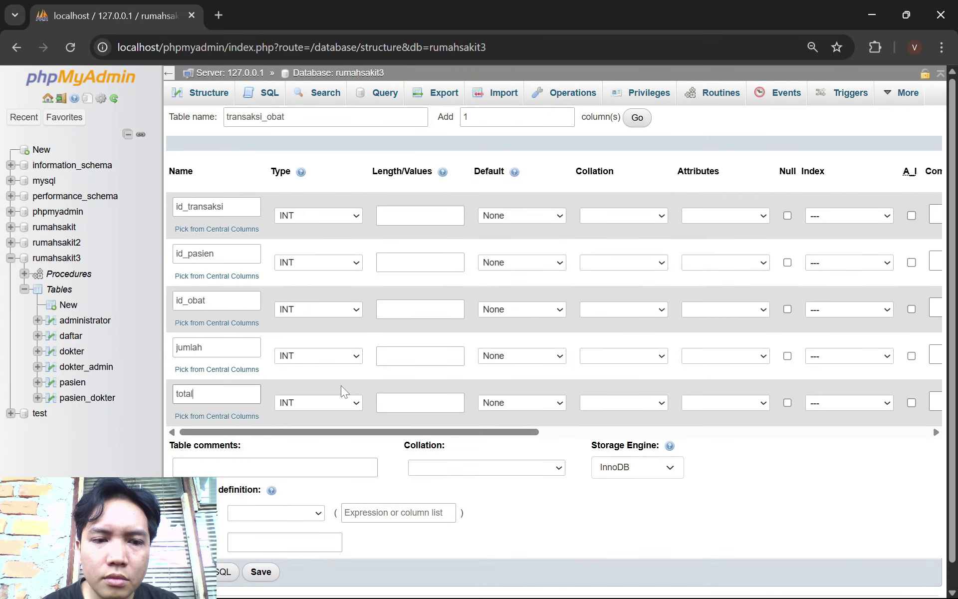
{"action": "type", "text": "_harga"}
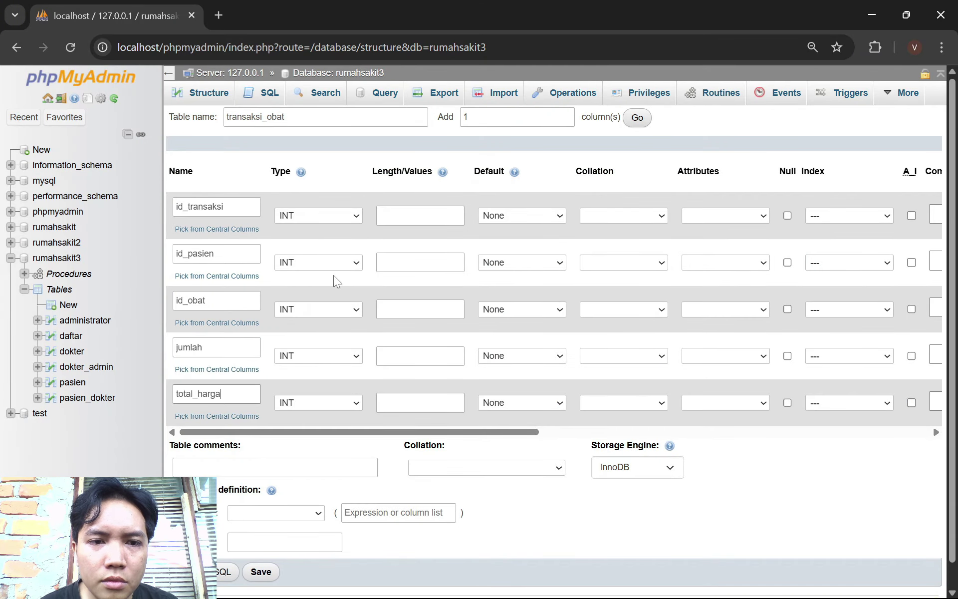
{"action": "left_click", "coordinate": [337, 213]}
{"action": "key", "text": "alt+Tab"}
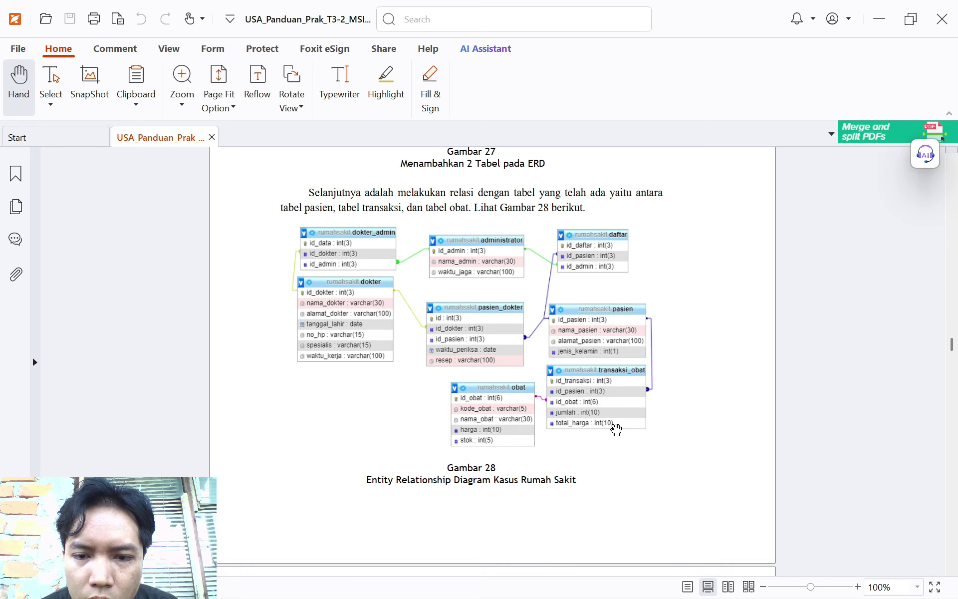
Enter lengths 3, 3, 6 and 10 for id_transaksi, id_pasien, id_obat and jumlah
{"action": "key", "text": "alt+Tab"}
{"action": "key", "text": "Tab"}
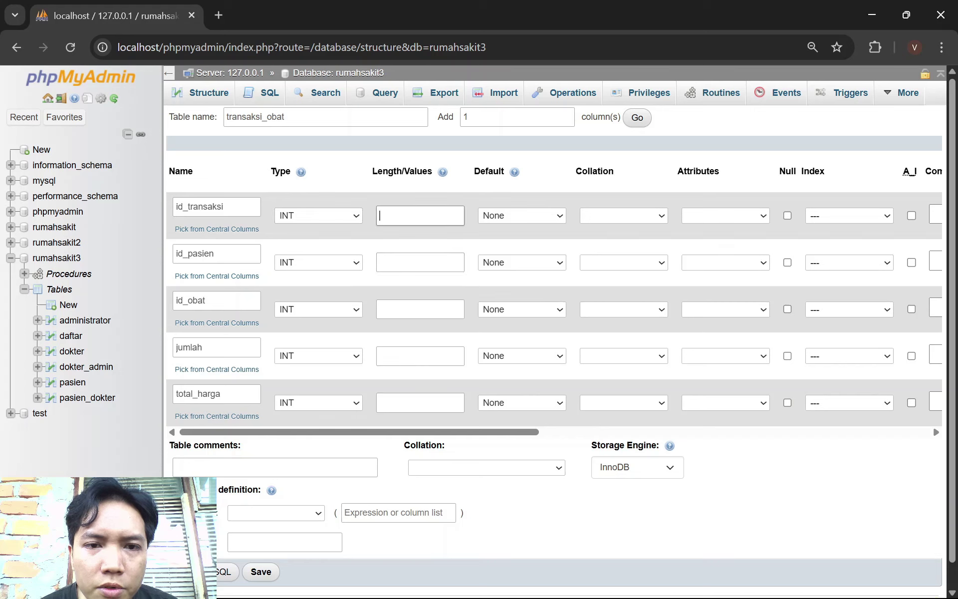
{"action": "type", "text": "3"}
{"action": "left_click", "coordinate": [434, 260]}
{"action": "type", "text": "3"}
{"action": "left_click", "coordinate": [435, 301]}
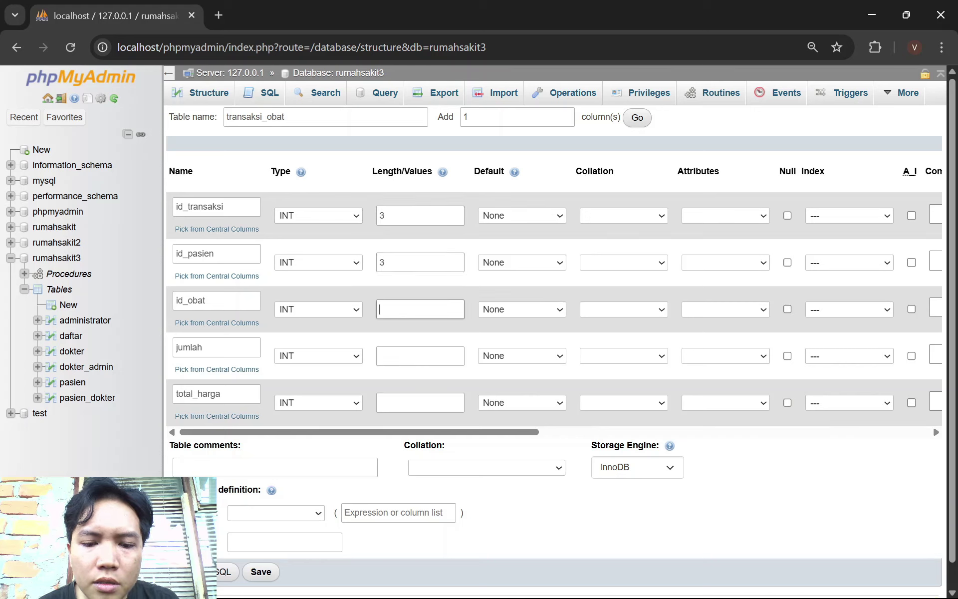
{"action": "left_click", "coordinate": [434, 356]}
{"action": "left_click", "coordinate": [420, 308]}
{"action": "type", "text": "6"}
{"action": "left_click", "coordinate": [420, 356]}
{"action": "type", "text": "1"}
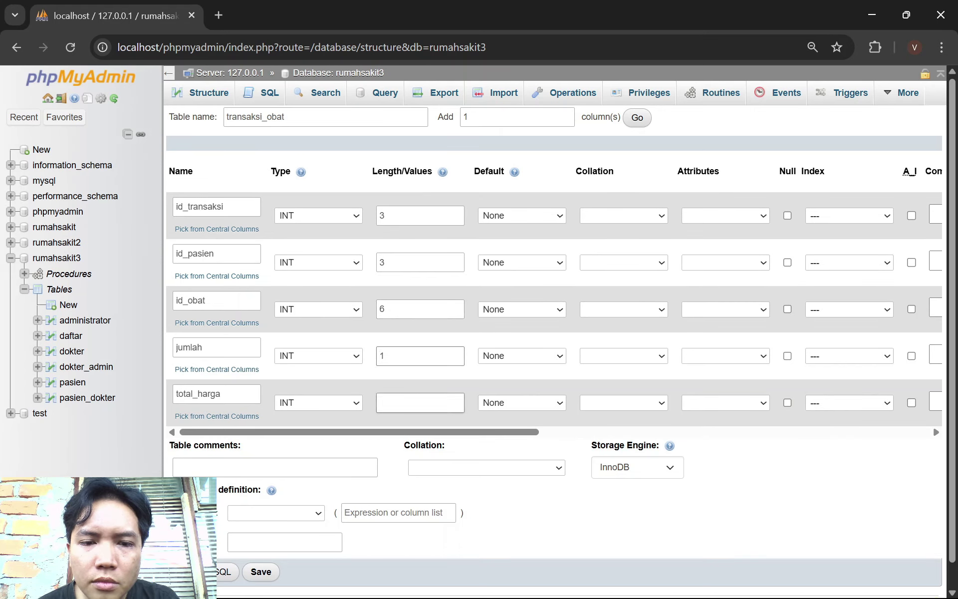
{"action": "type", "text": "0"}
{"action": "left_click", "coordinate": [420, 402]}
{"action": "type", "text": "1"}
Set total_harga's length to 10 per the ERD, leaving id_transaksi's default, attributes and collation unchanged
{"action": "key", "text": "alt+Tab"}
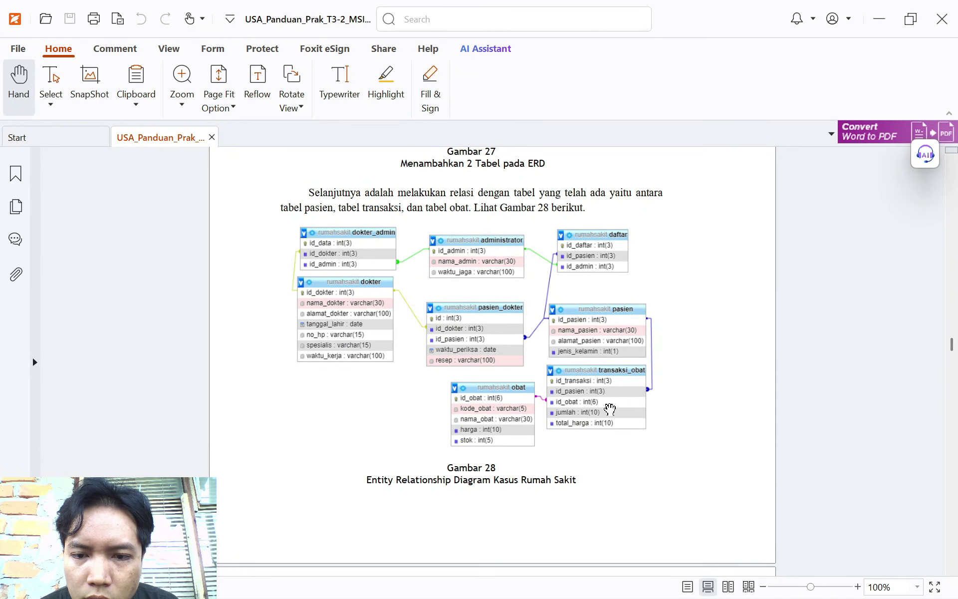
{"action": "key", "text": "alt+Tab"}
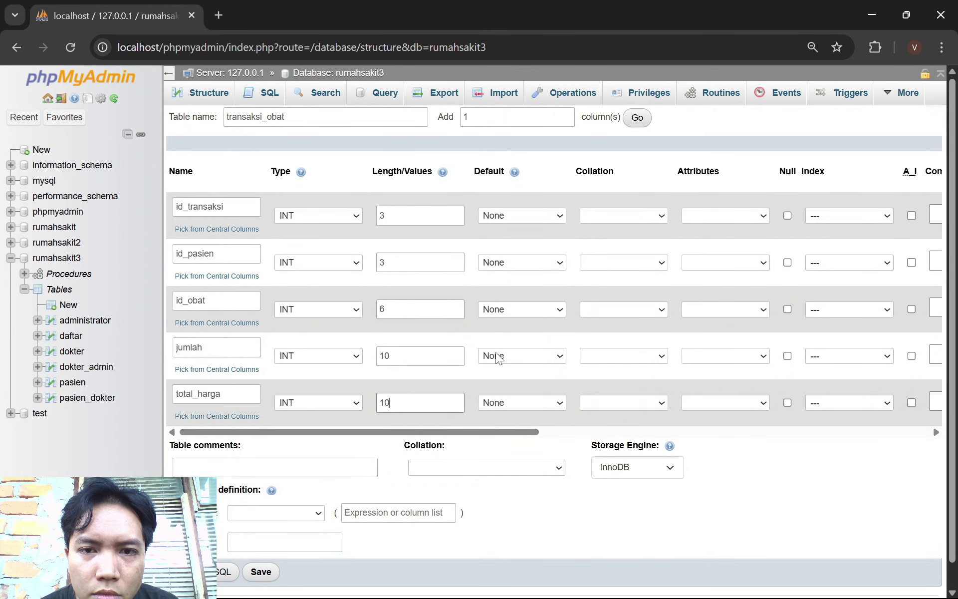
{"action": "left_click_drag", "start_coordinate": [509, 434], "coordinate": [583, 438]}
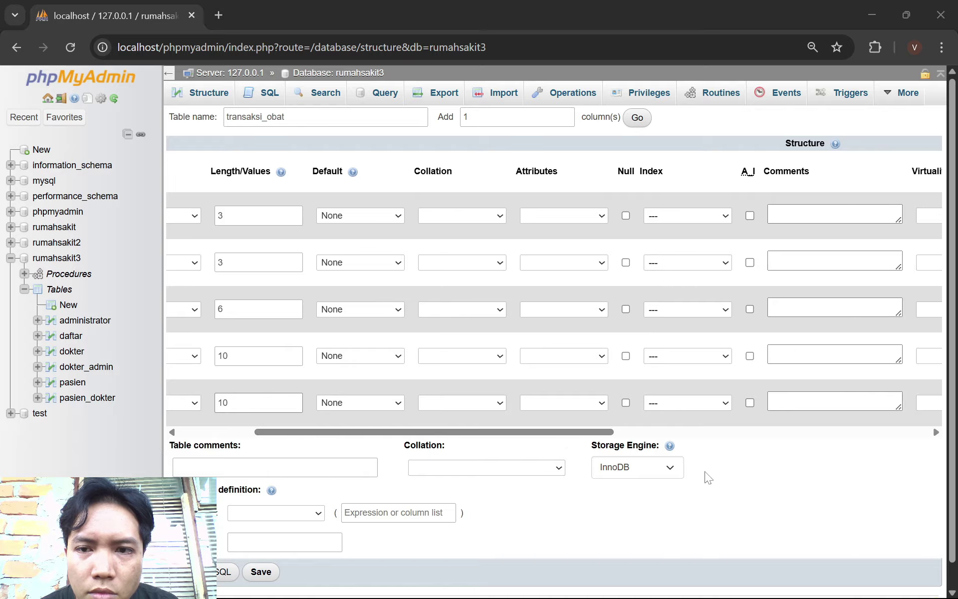
{"action": "key", "text": "alt+Tab"}
{"action": "key", "text": "alt+Tab"}
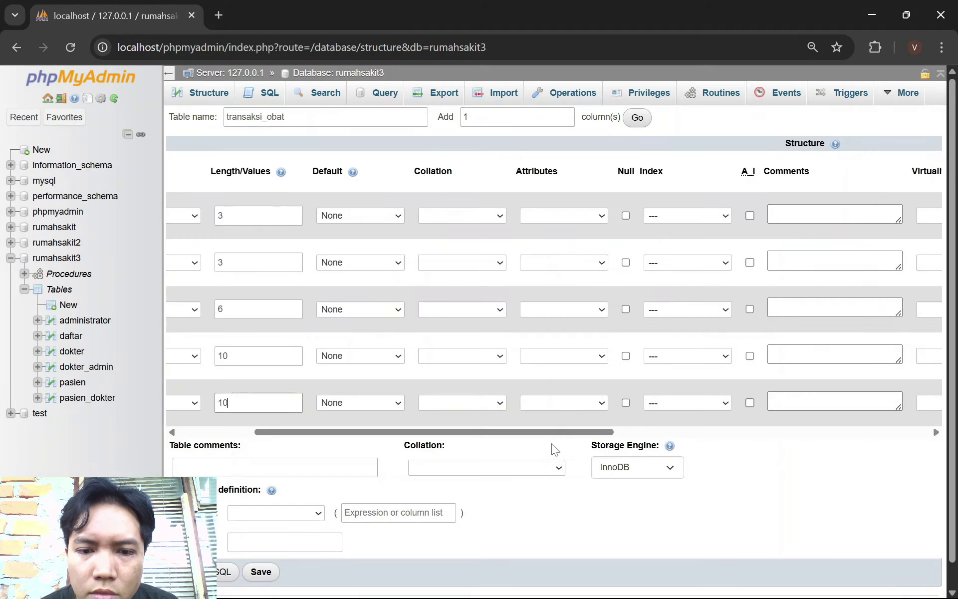
{"action": "left_click_drag", "start_coordinate": [524, 432], "coordinate": [447, 421]}
{"action": "left_click", "coordinate": [519, 216]}
{"action": "left_click", "coordinate": [519, 215]}
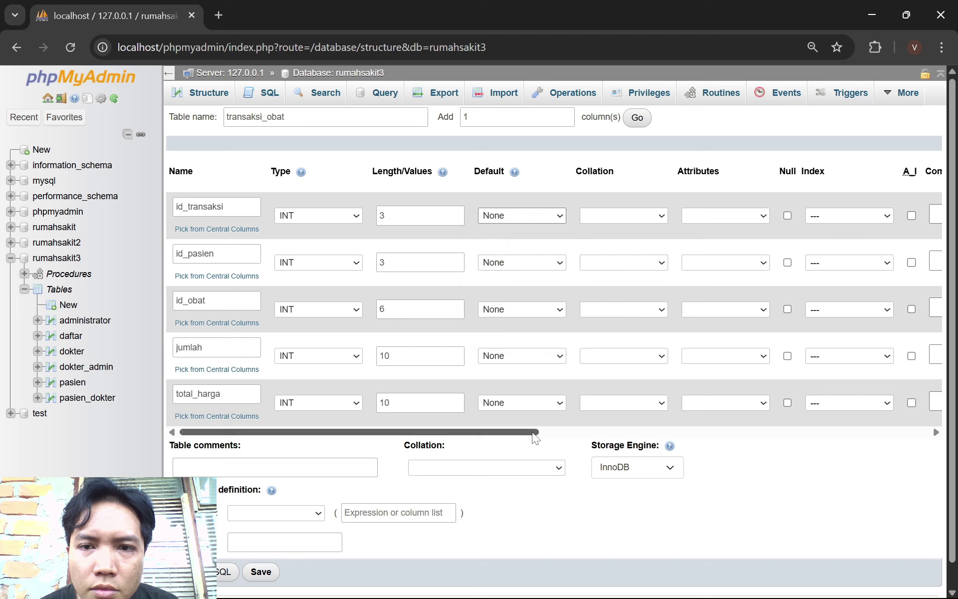
{"action": "left_click", "coordinate": [708, 218]}
{"action": "left_click", "coordinate": [713, 217]}
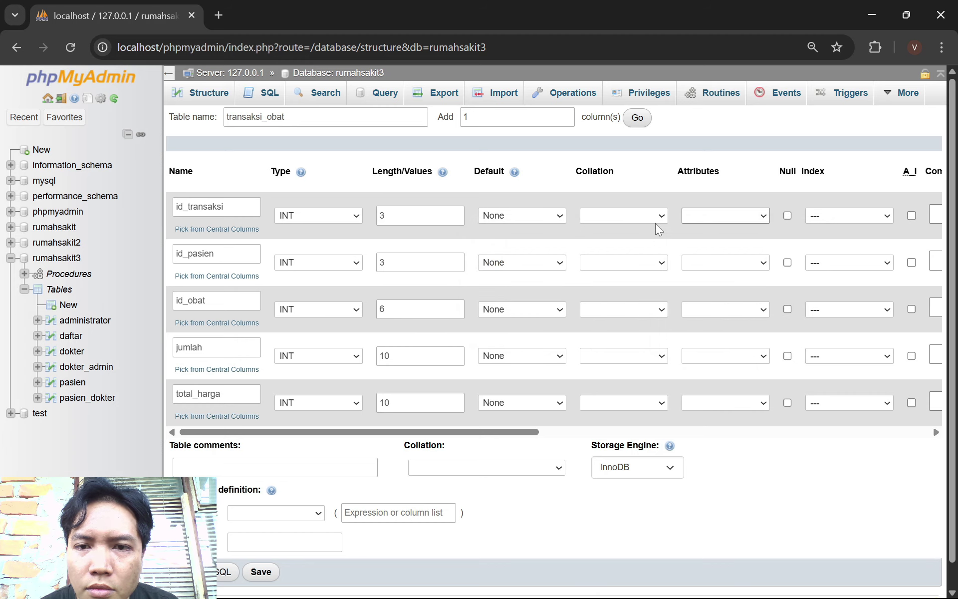
{"action": "left_click", "coordinate": [655, 219]}
{"action": "left_click", "coordinate": [655, 219]}
{"action": "left_click_drag", "start_coordinate": [522, 432], "coordinate": [750, 433]}
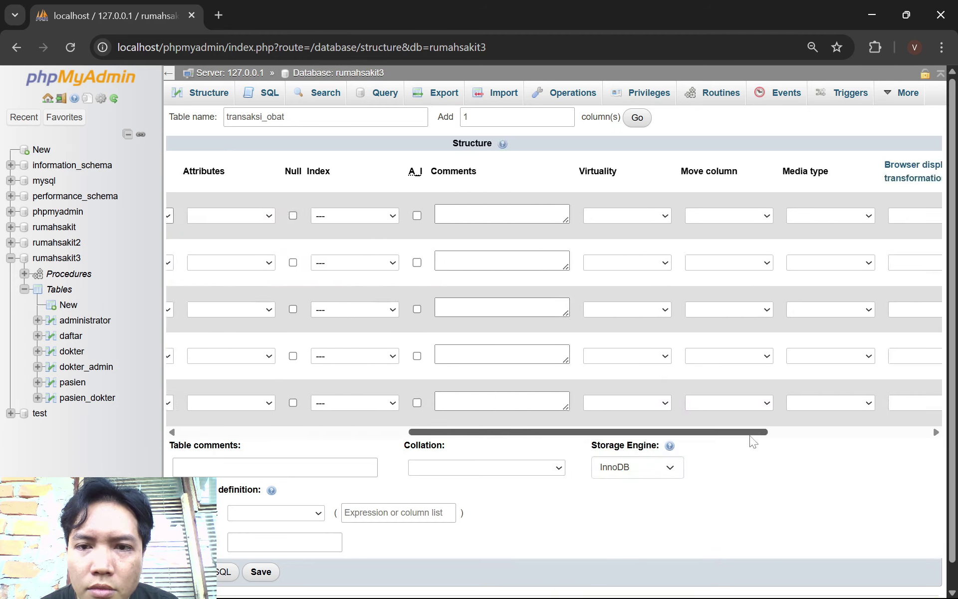
Make id_transaksi the PRIMARY key and save the transaksi_obat table
{"action": "left_click", "coordinate": [379, 216]}
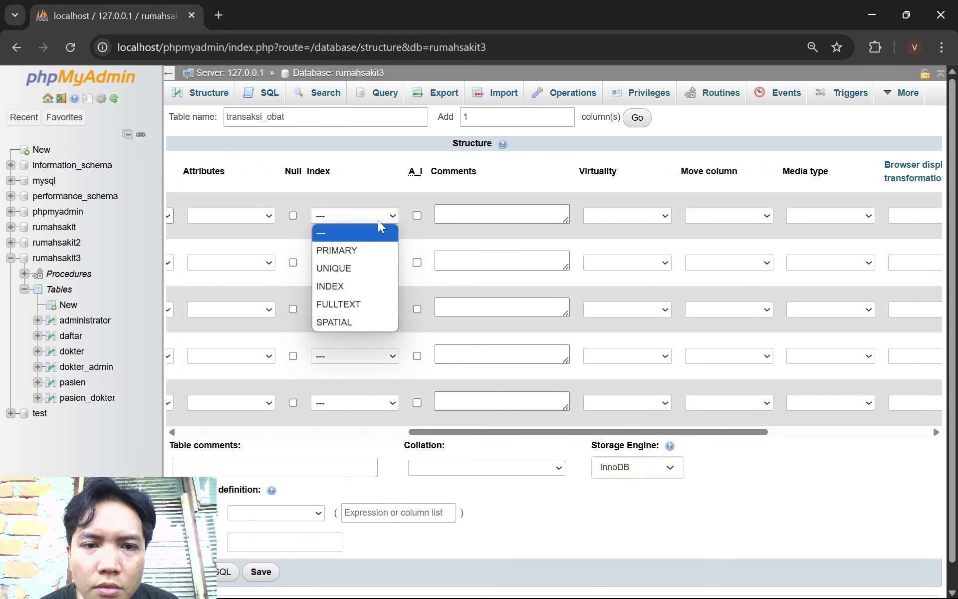
{"action": "left_click", "coordinate": [361, 249]}
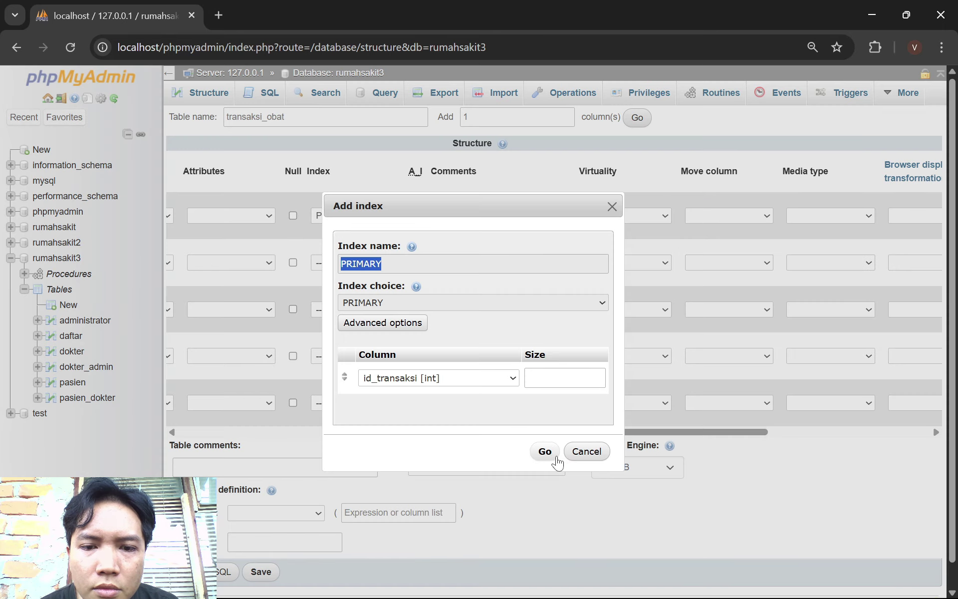
{"action": "left_click", "coordinate": [546, 452]}
{"action": "left_click_drag", "start_coordinate": [567, 430], "coordinate": [280, 404]}
{"action": "left_click", "coordinate": [261, 547]}
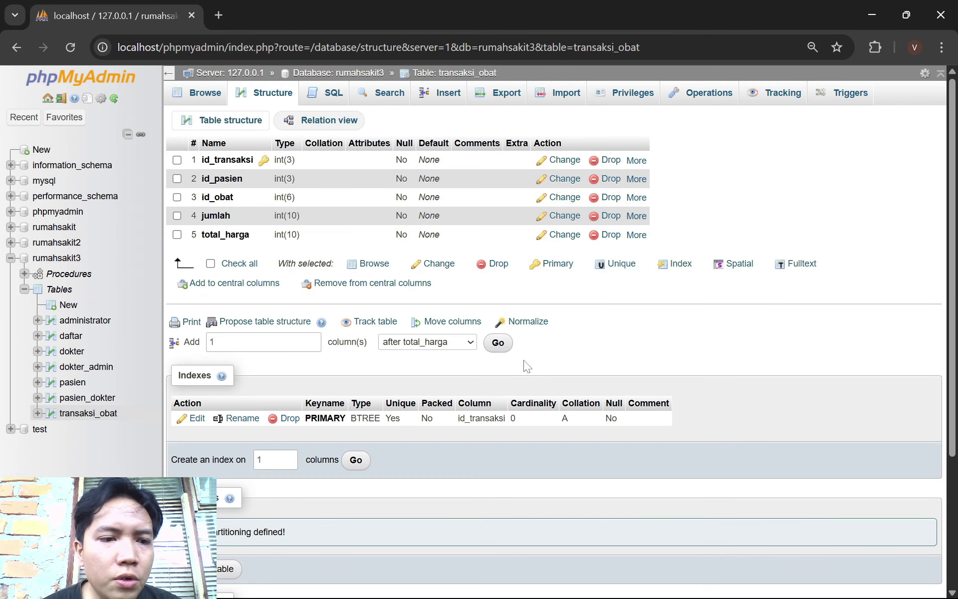
After checking the ERD, open a new five-column table form named obat
{"action": "left_click", "coordinate": [56, 258]}
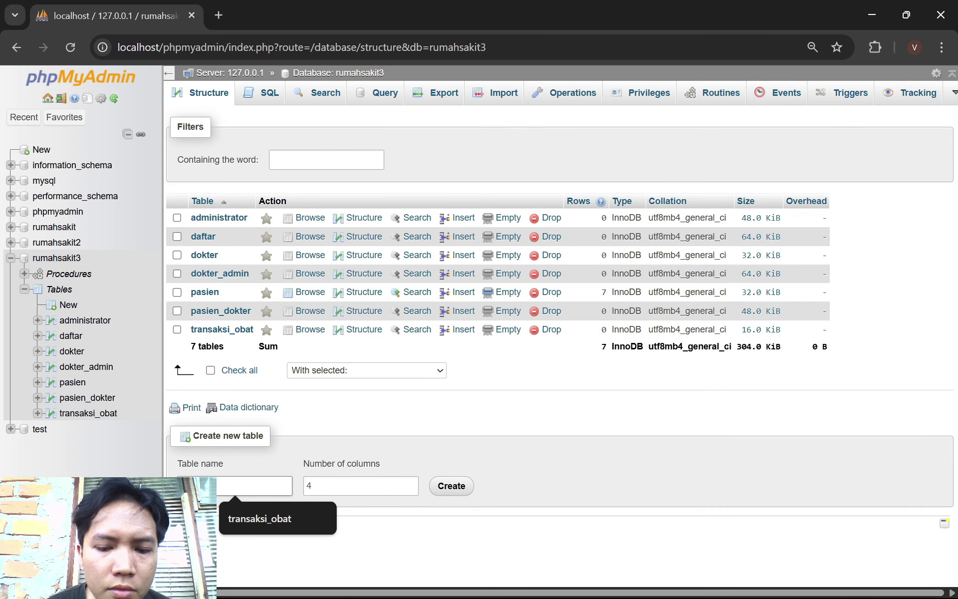
{"action": "mouse_move", "coordinate": [604, 580]}
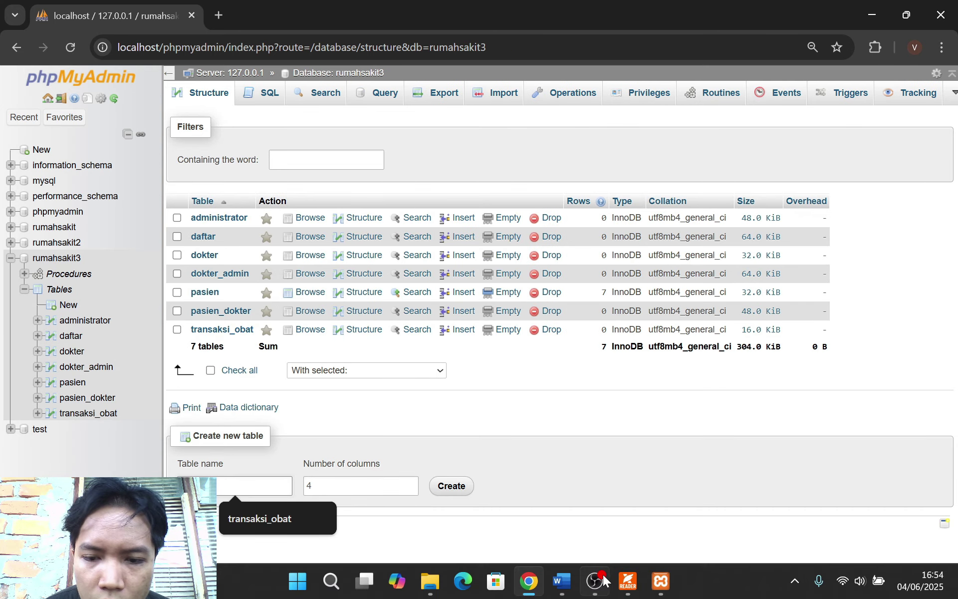
{"action": "left_click", "coordinate": [630, 582]}
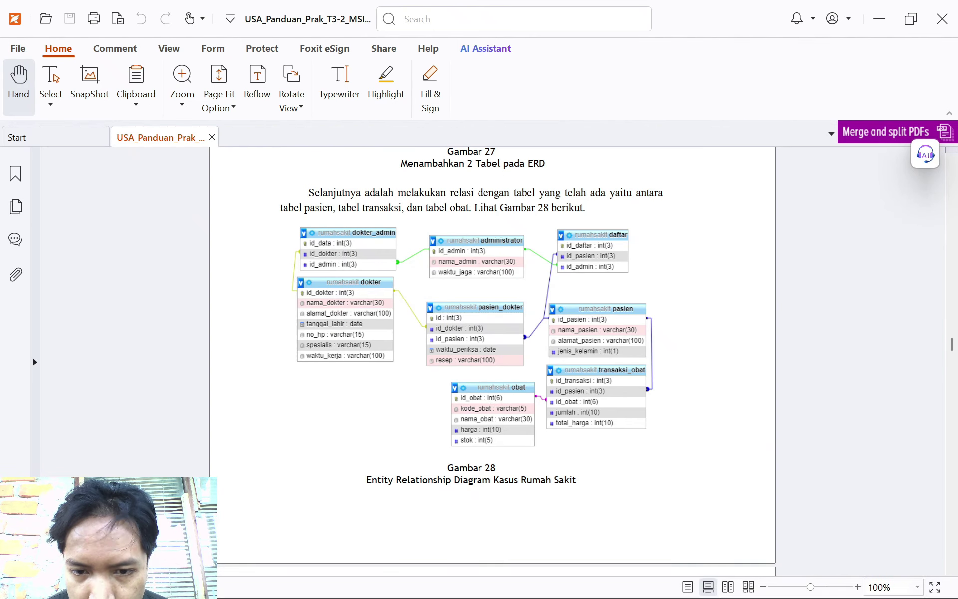
{"action": "left_click", "coordinate": [529, 581]}
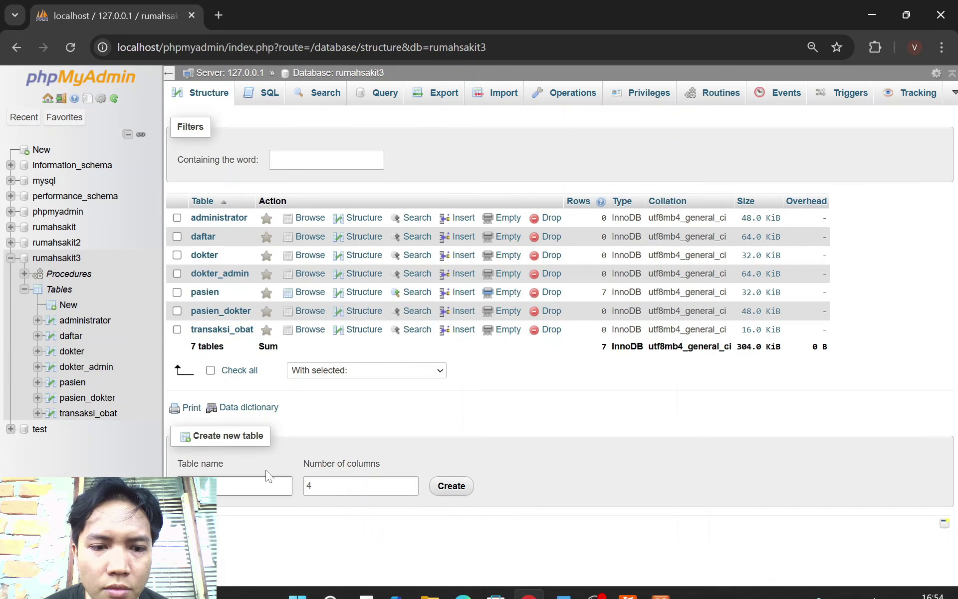
{"action": "left_click", "coordinate": [239, 486]}
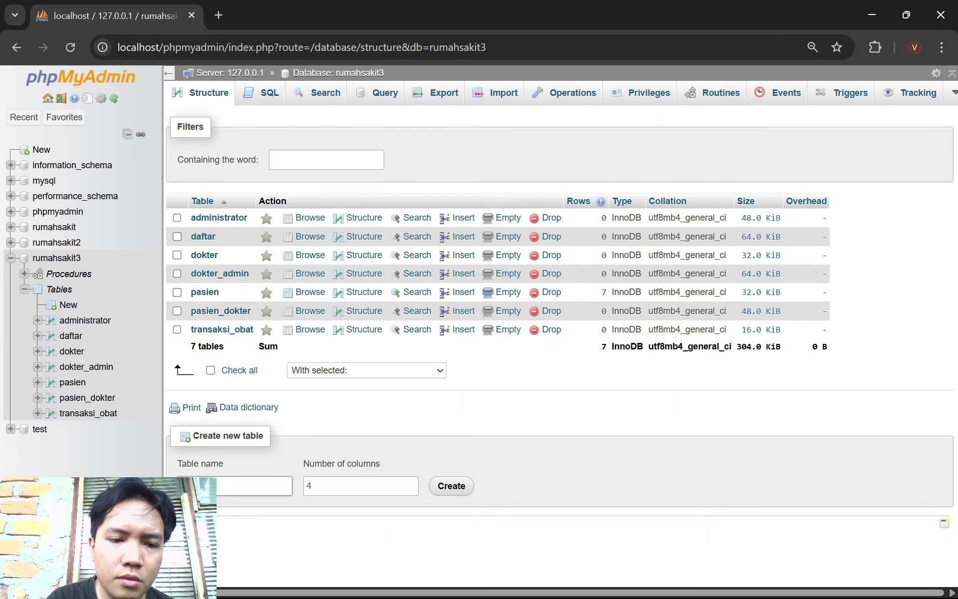
{"action": "left_click", "coordinate": [310, 485]}
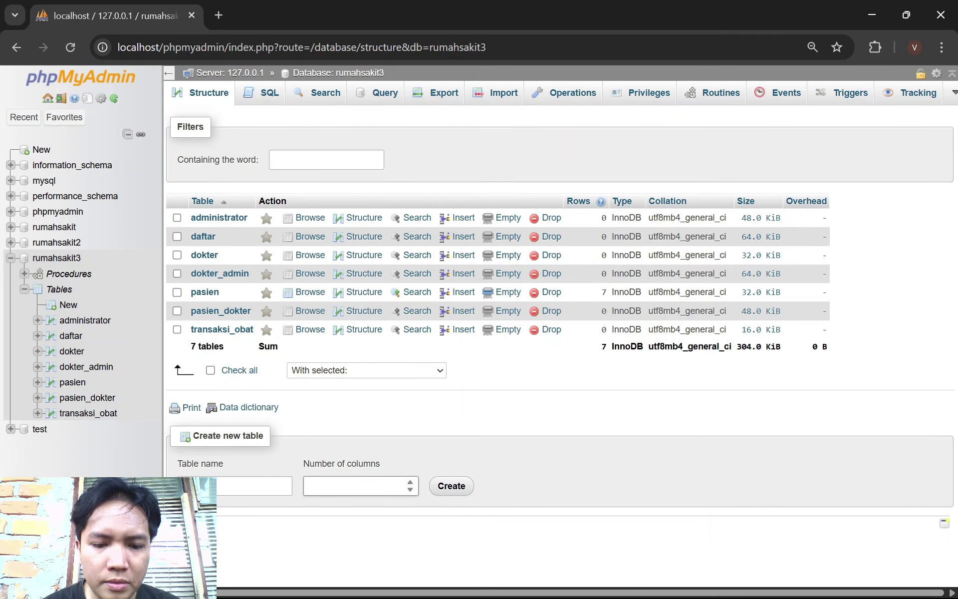
{"action": "left_click", "coordinate": [452, 491]}
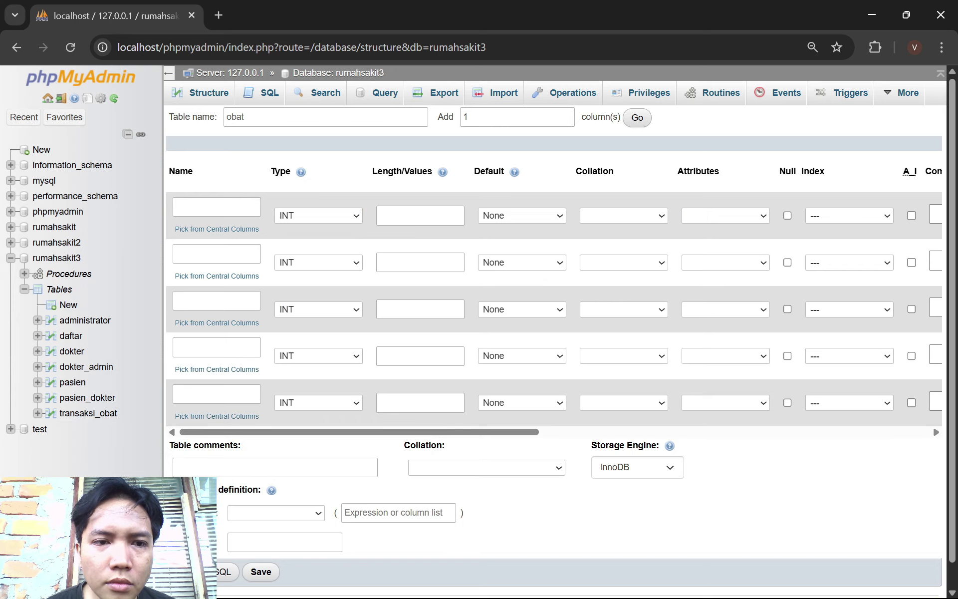
Name the five obat columns id_obat, kode_obat, nama_obat, harga and stok, following the ERD
{"action": "key", "text": "alt+Tab"}
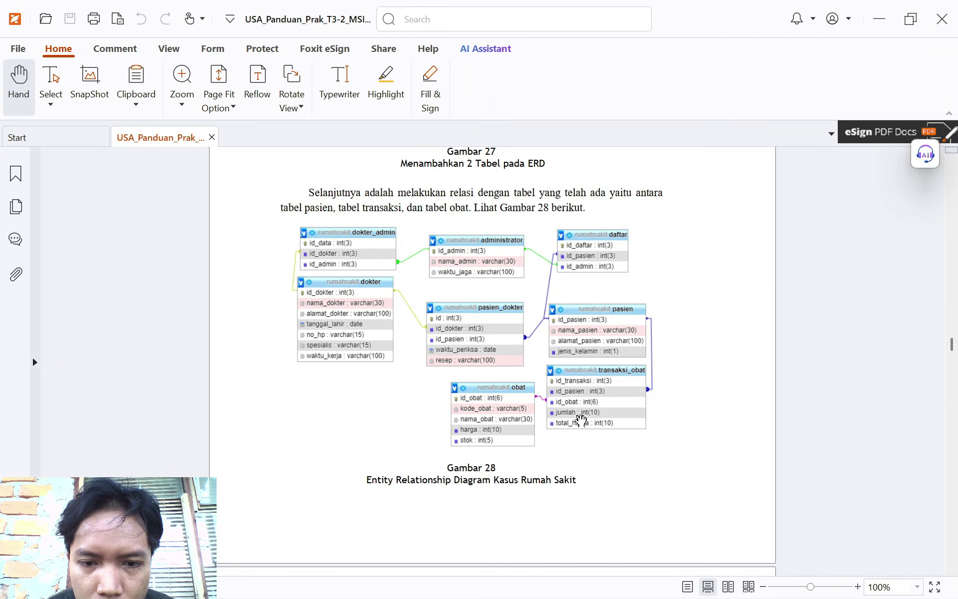
{"action": "key", "text": "alt+Tab"}
{"action": "left_click", "coordinate": [216, 207]}
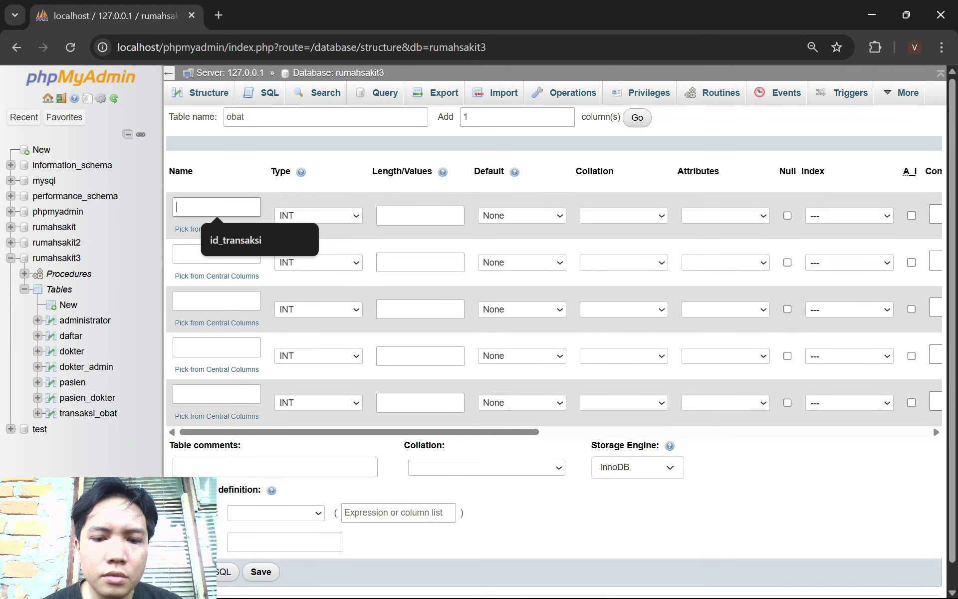
{"action": "type", "text": "id_"}
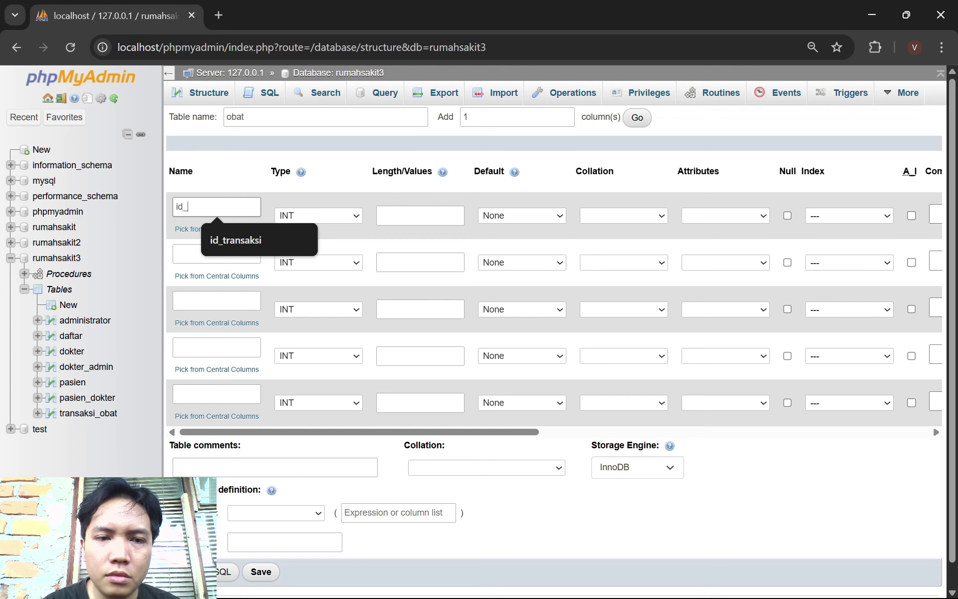
{"action": "type", "text": "obat"}
{"action": "left_click", "coordinate": [224, 246]}
{"action": "key", "text": "alt+Tab"}
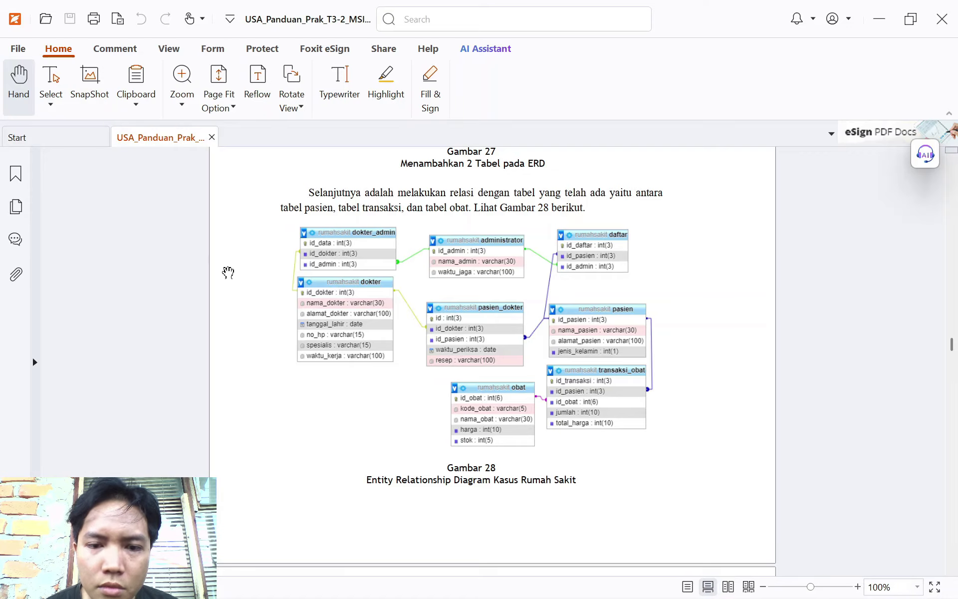
{"action": "key", "text": "alt+Tab"}
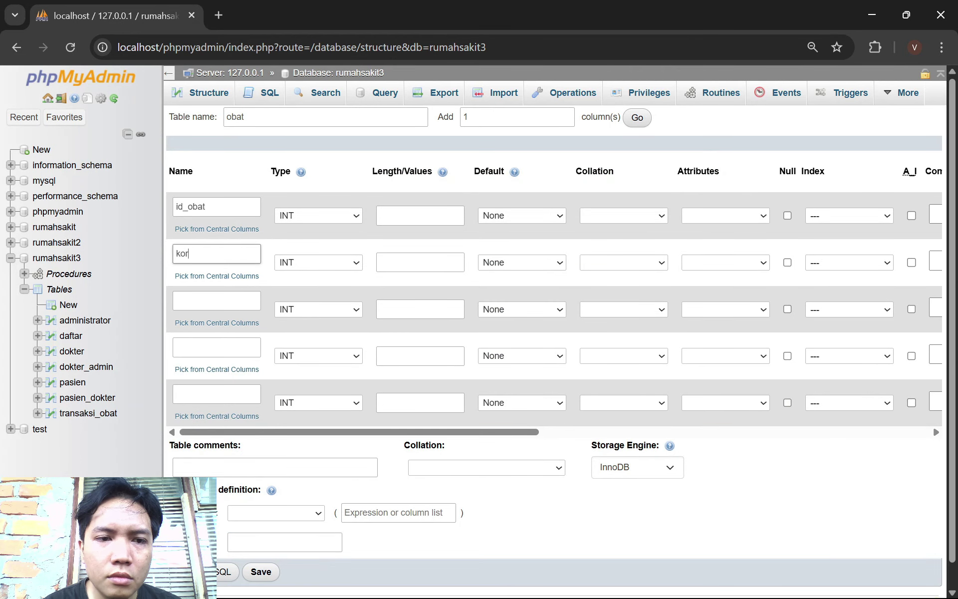
{"action": "left_click", "coordinate": [195, 303]}
{"action": "key", "text": "alt+Tab"}
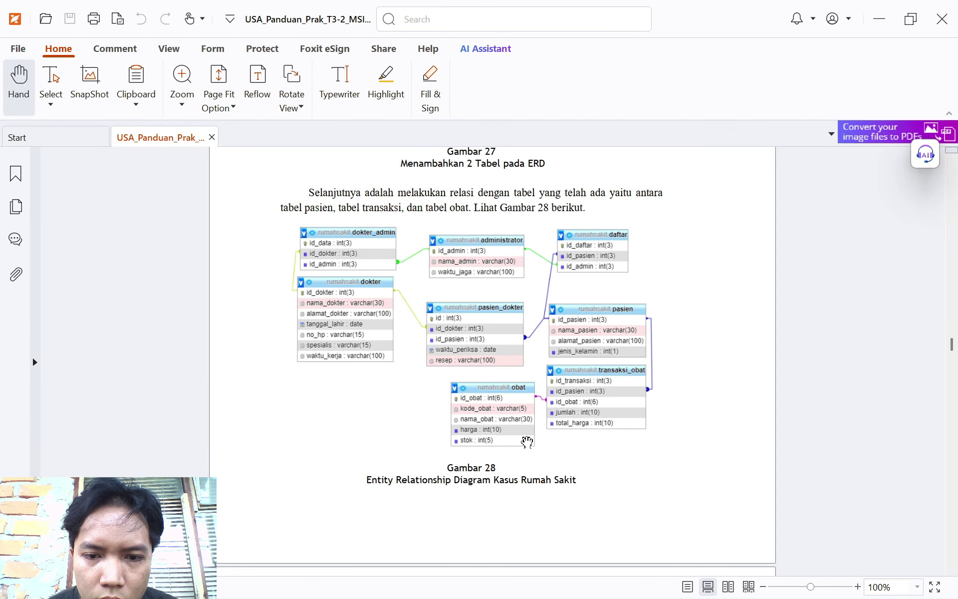
{"action": "key", "text": "alt+Tab"}
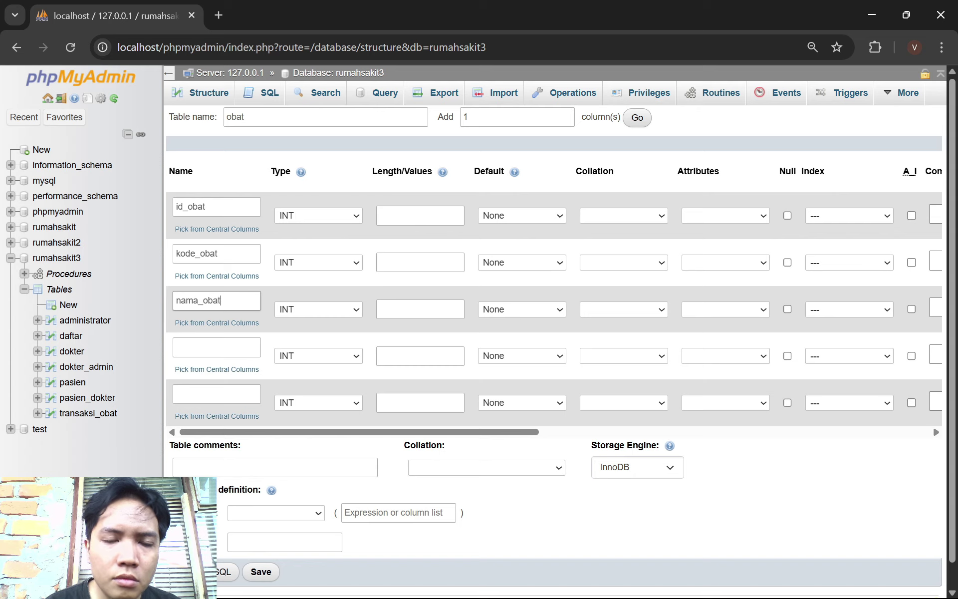
{"action": "left_click", "coordinate": [235, 347]}
{"action": "key", "text": "alt+Tab"}
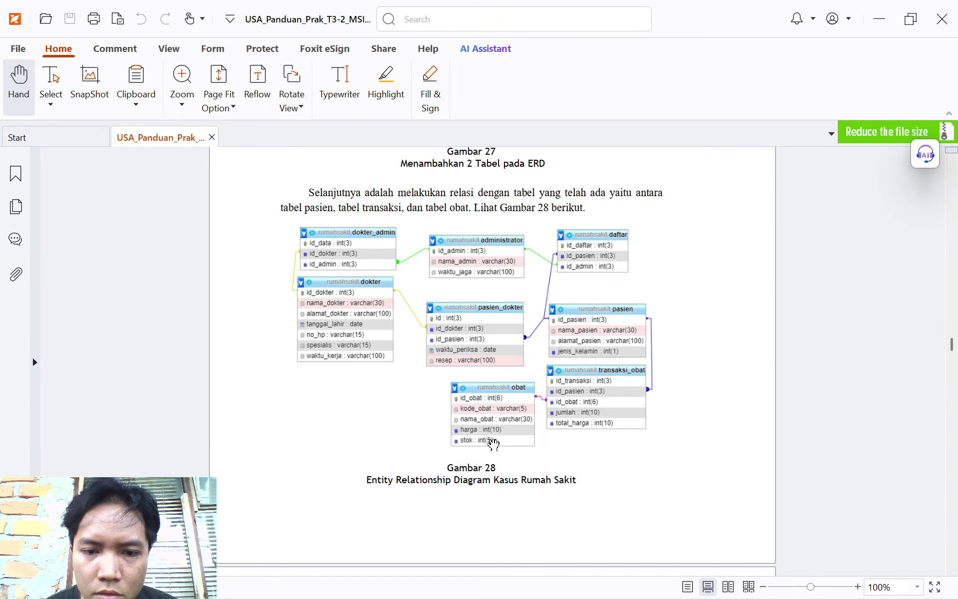
{"action": "key", "text": "alt+Tab"}
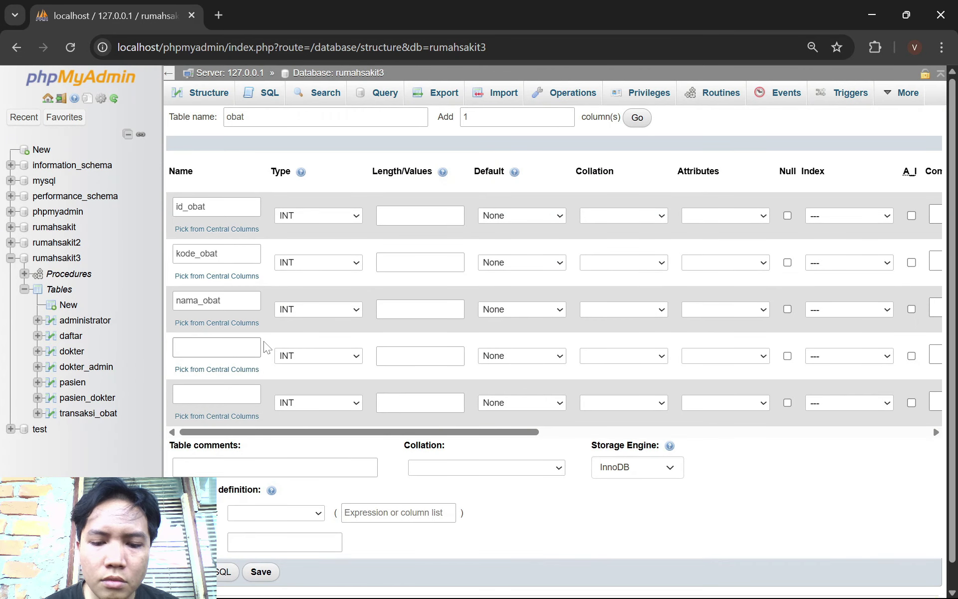
{"action": "left_click", "coordinate": [217, 394]}
{"action": "type", "text": "t"}
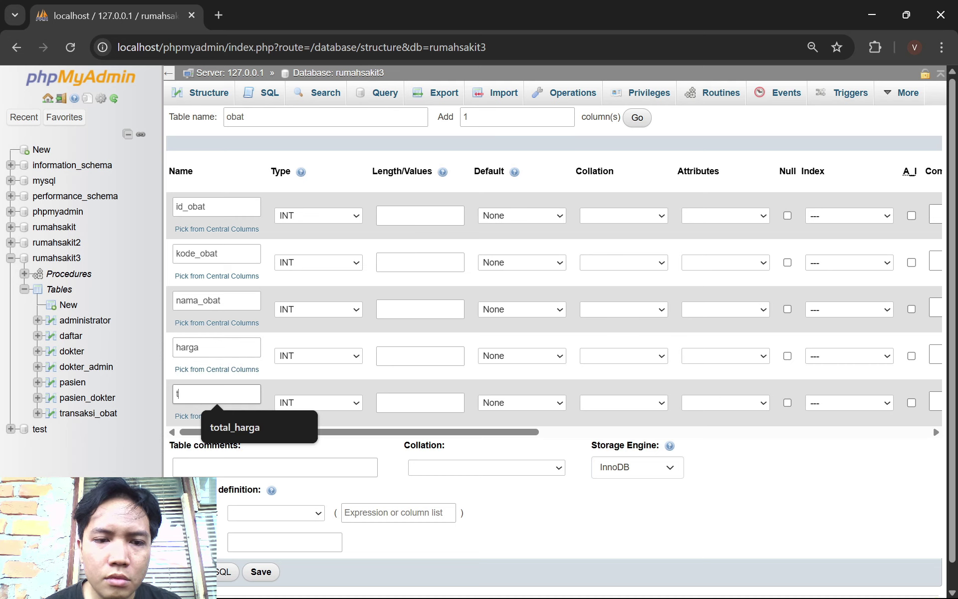
{"action": "key", "text": "BackSpace"}
{"action": "type", "text": "stok"}
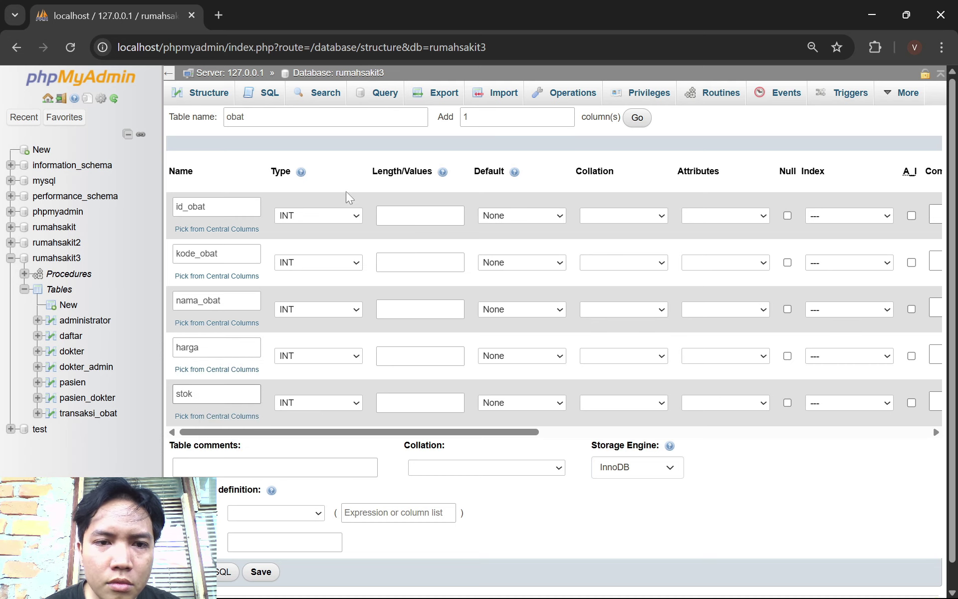
Set kode_obat and nama_obat to the VARCHAR type
{"action": "key", "text": "alt+Tab"}
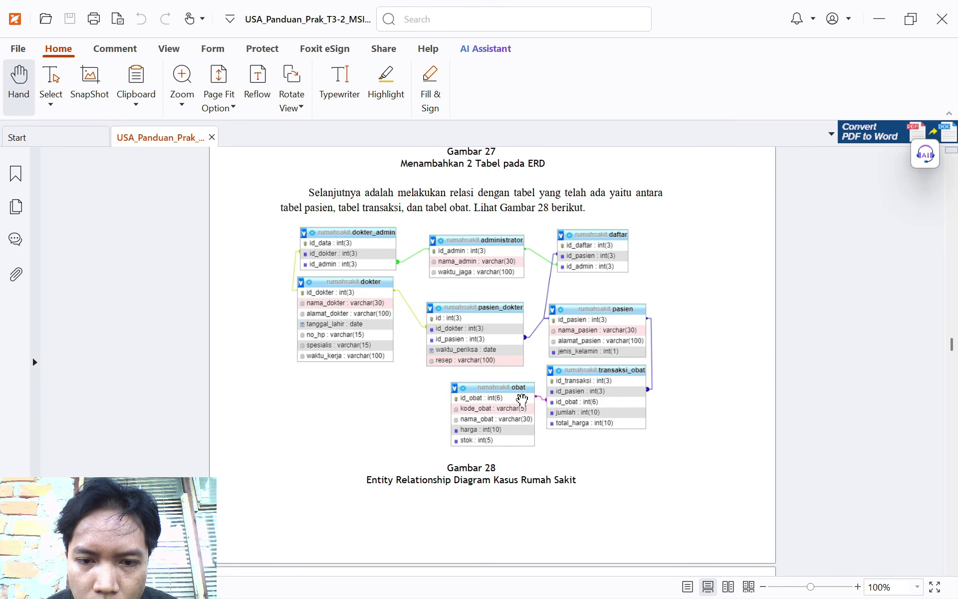
{"action": "key", "text": "alt+Tab"}
{"action": "left_click", "coordinate": [330, 262]}
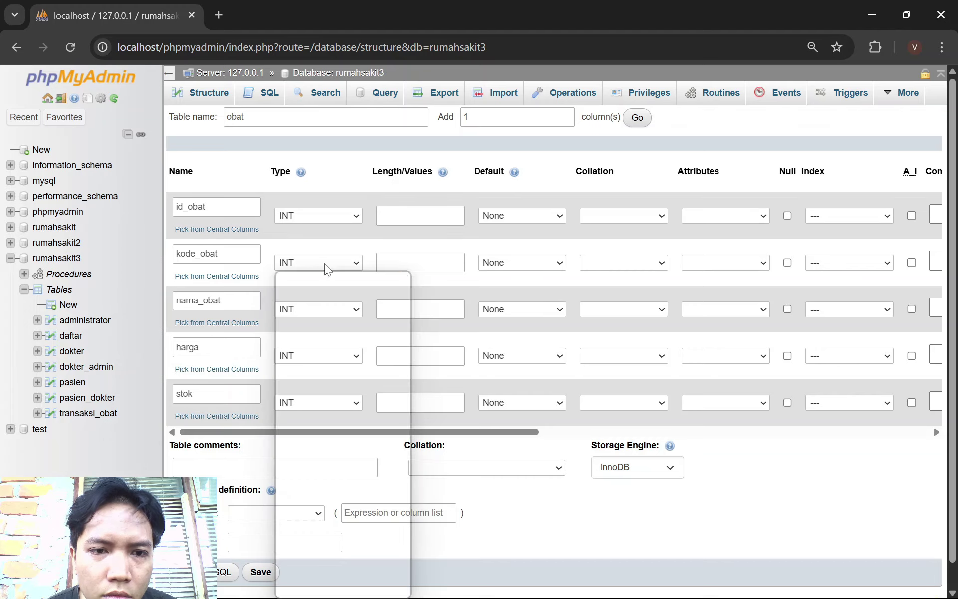
{"action": "left_click", "coordinate": [337, 297]}
{"action": "left_click", "coordinate": [334, 304]}
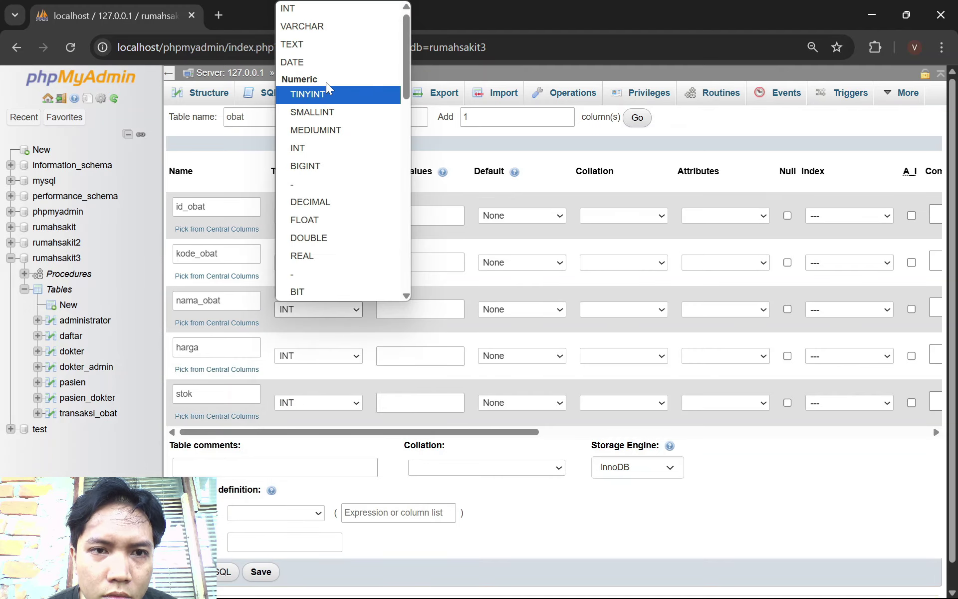
{"action": "left_click", "coordinate": [319, 23]}
Enter lengths 6, 5, 30, 10 and 5 for id_obat, kode_obat, nama_obat, harga and stok
{"action": "key", "text": "alt+Tab"}
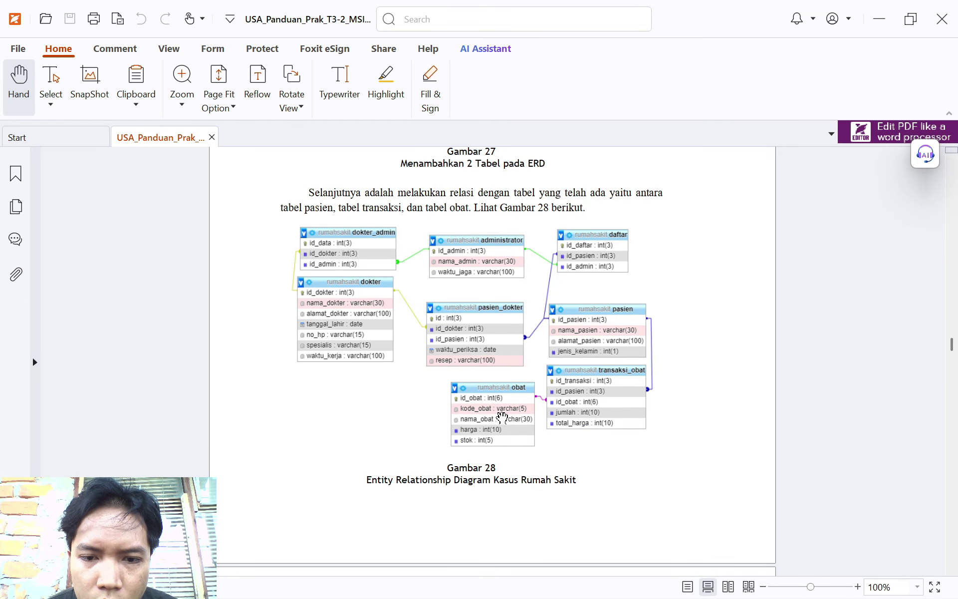
{"action": "key", "text": "alt+Tab"}
{"action": "left_click", "coordinate": [420, 262]}
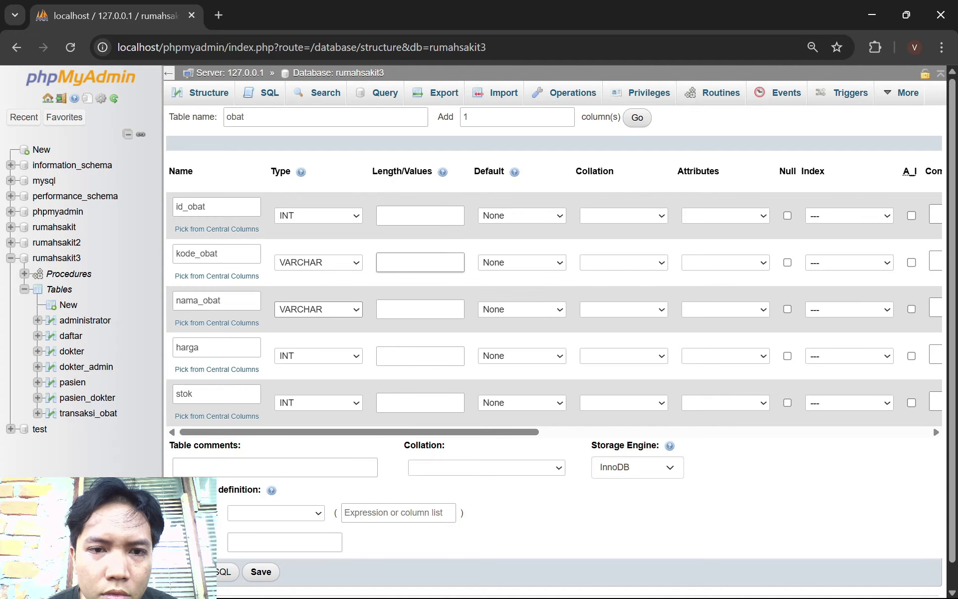
{"action": "left_click", "coordinate": [420, 215]}
{"action": "key", "text": "alt+Tab"}
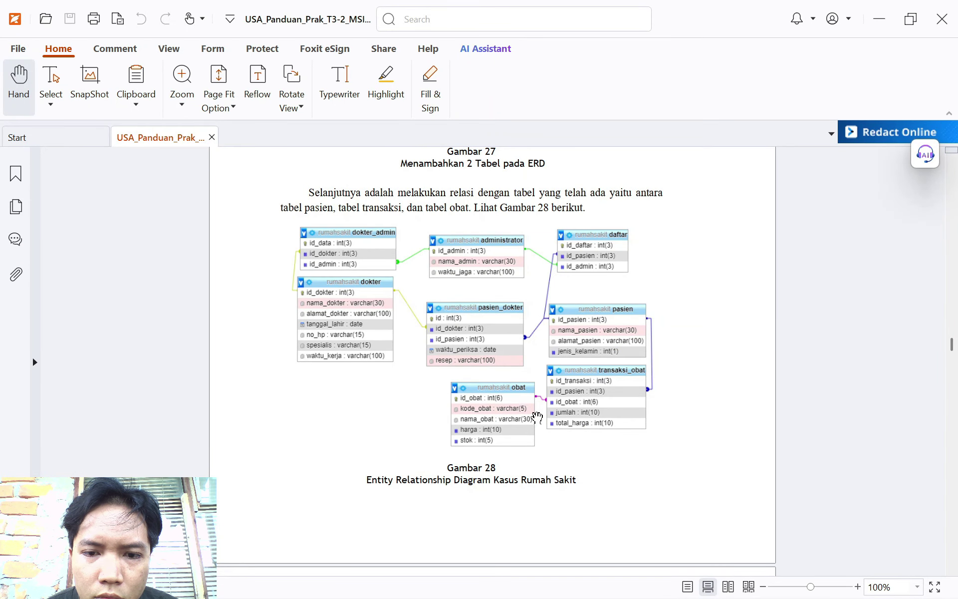
{"action": "key", "text": "alt+Tab"}
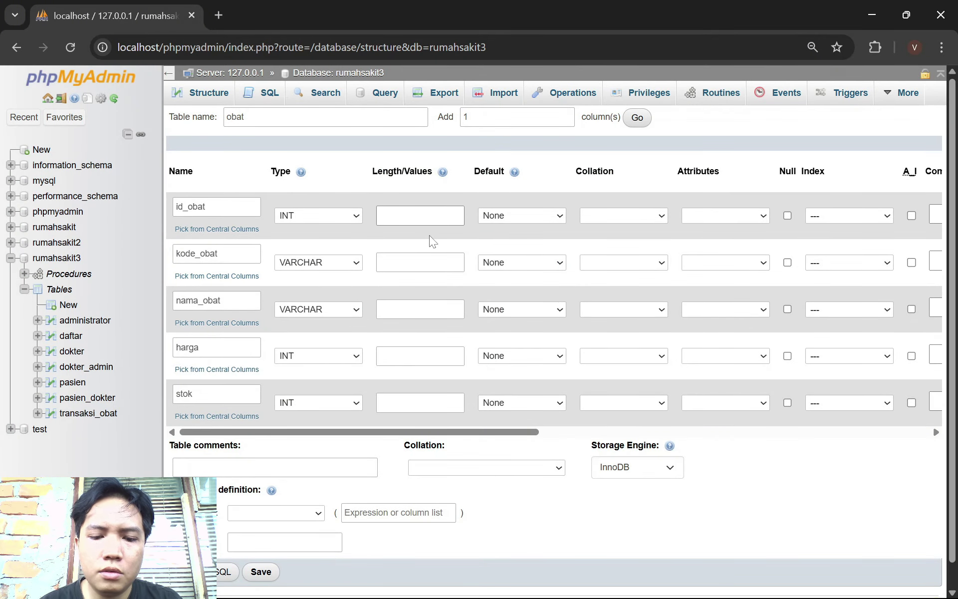
{"action": "type", "text": "6"}
{"action": "left_click", "coordinate": [420, 262]}
{"action": "type", "text": "5"}
{"action": "left_click", "coordinate": [420, 308]}
{"action": "type", "text": "30"}
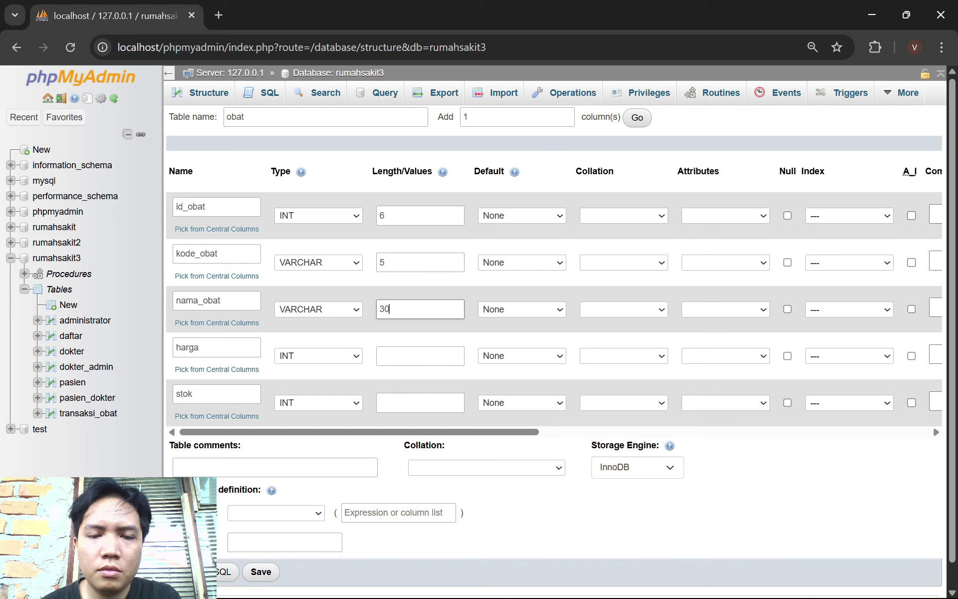
{"action": "left_click", "coordinate": [420, 355]}
{"action": "key", "text": "alt+Tab"}
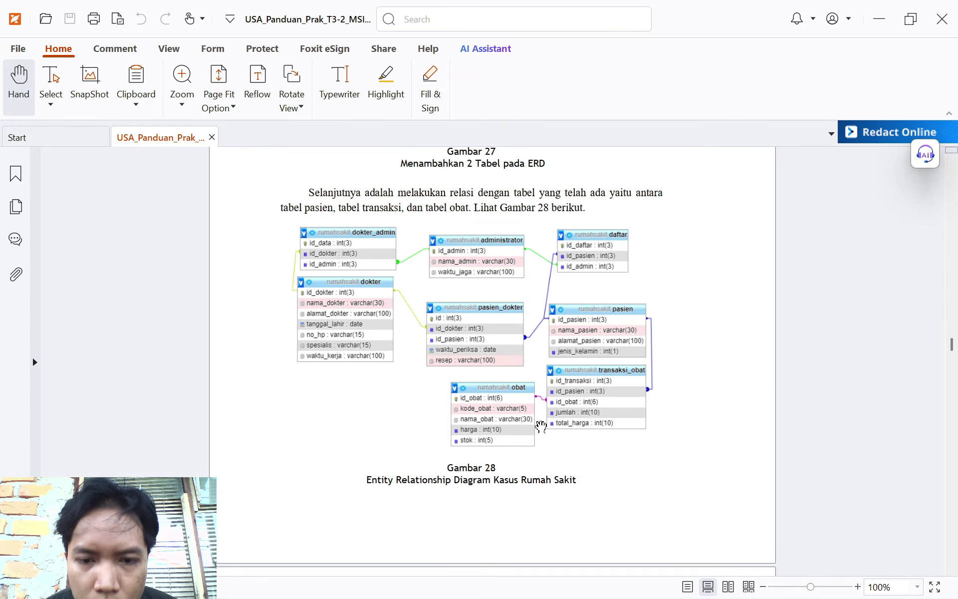
{"action": "key", "text": "alt+Tab"}
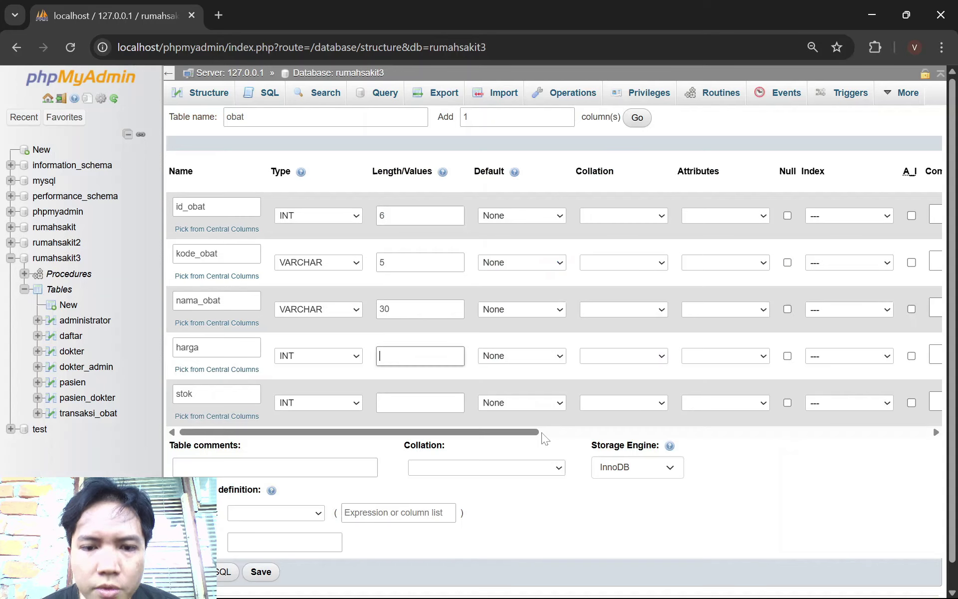
{"action": "type", "text": "10"}
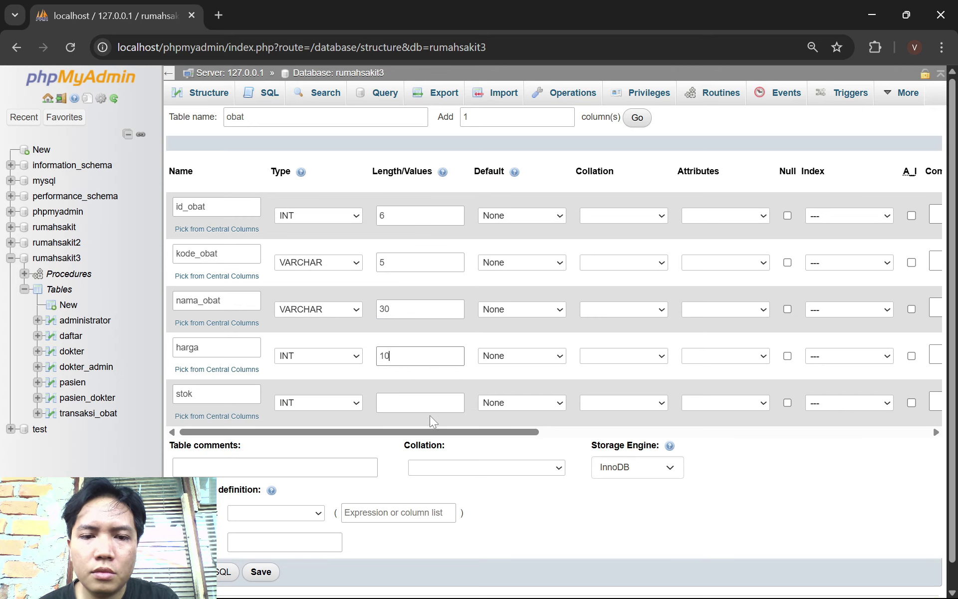
{"action": "left_click", "coordinate": [430, 404]}
{"action": "type", "text": "5"}
Make id_obat the PRIMARY key and save the obat table
{"action": "key", "text": "alt+Tab"}
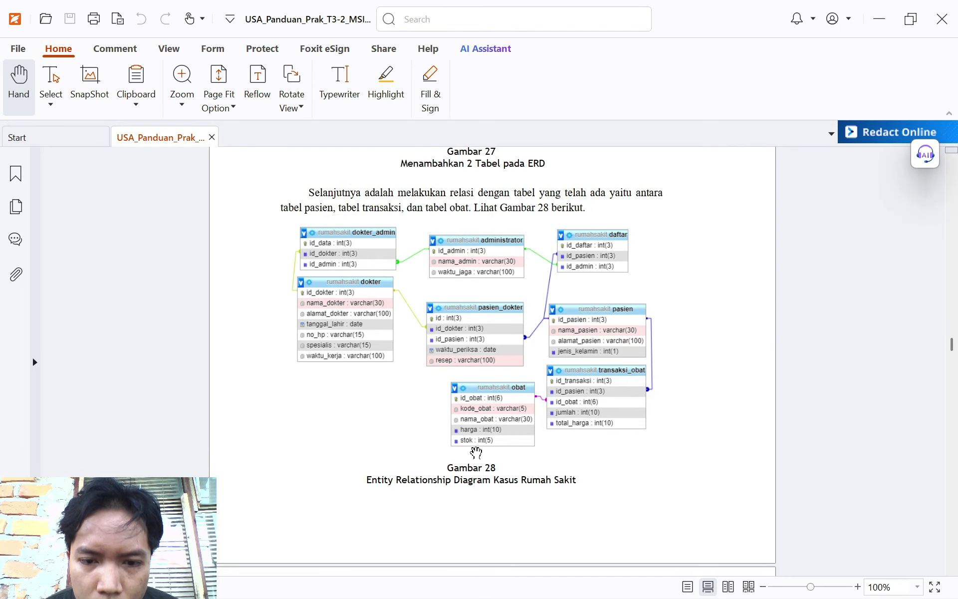
{"action": "key", "text": "alt+Tab"}
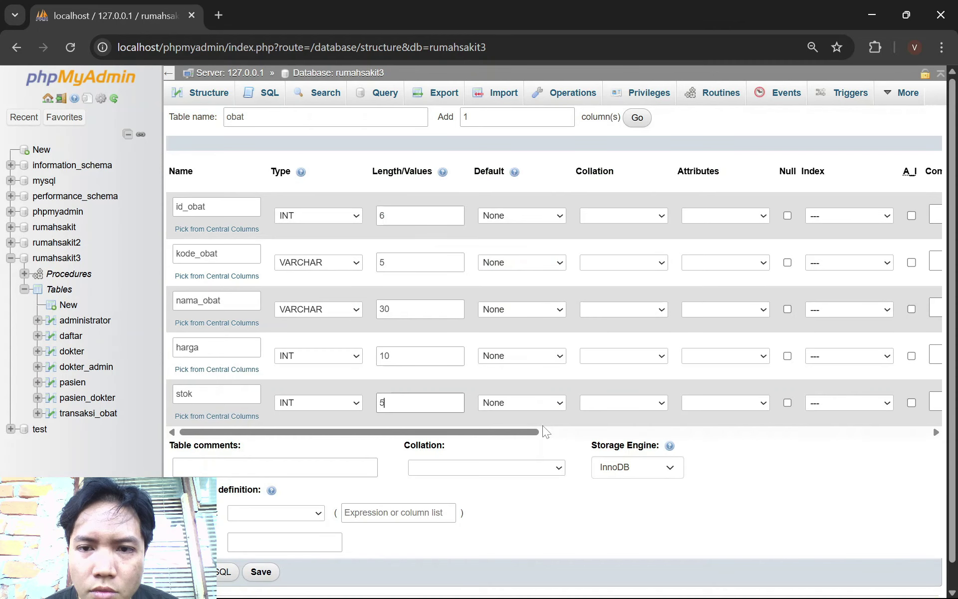
{"action": "scroll", "coordinate": [426, 420], "scroll_direction": "right", "scroll_amount": 8}
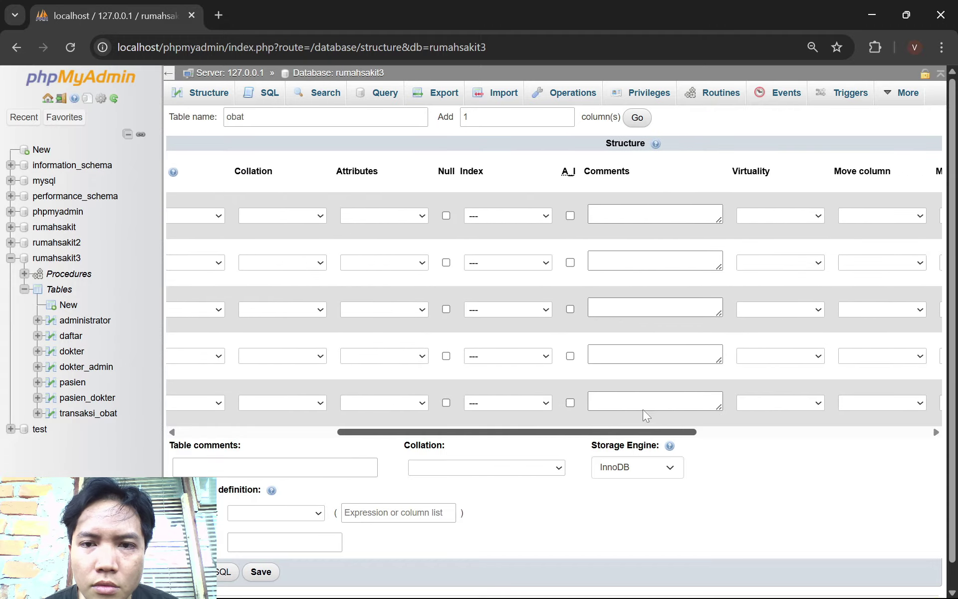
{"action": "left_click", "coordinate": [486, 218]}
{"action": "left_click", "coordinate": [479, 247]}
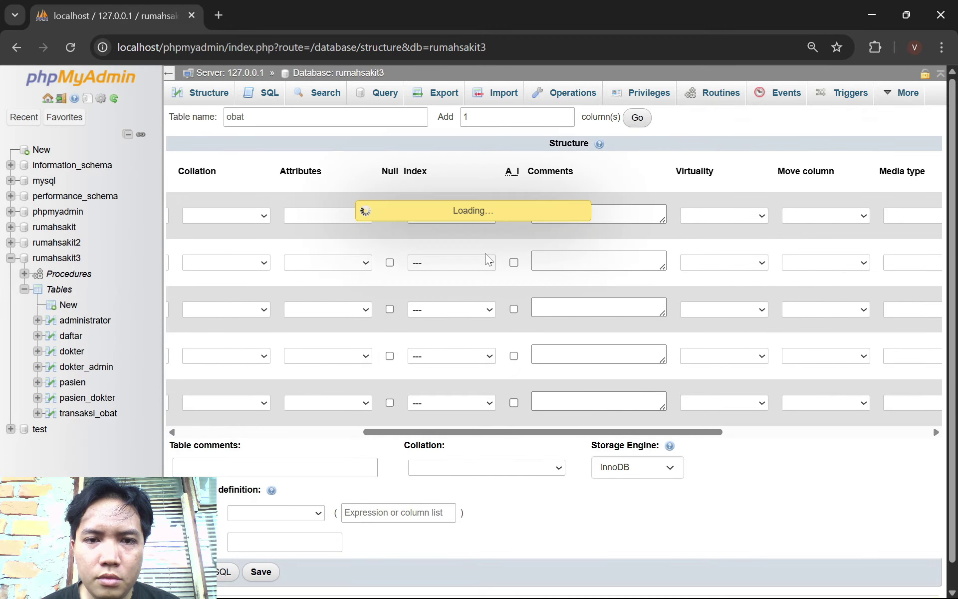
{"action": "left_click", "coordinate": [545, 451]}
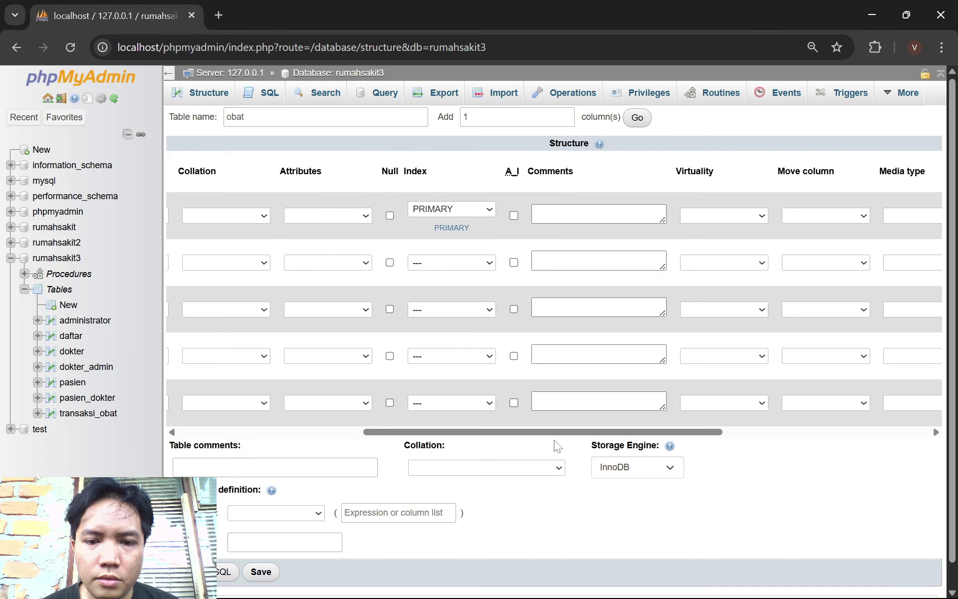
{"action": "left_click_drag", "start_coordinate": [554, 431], "coordinate": [259, 408]}
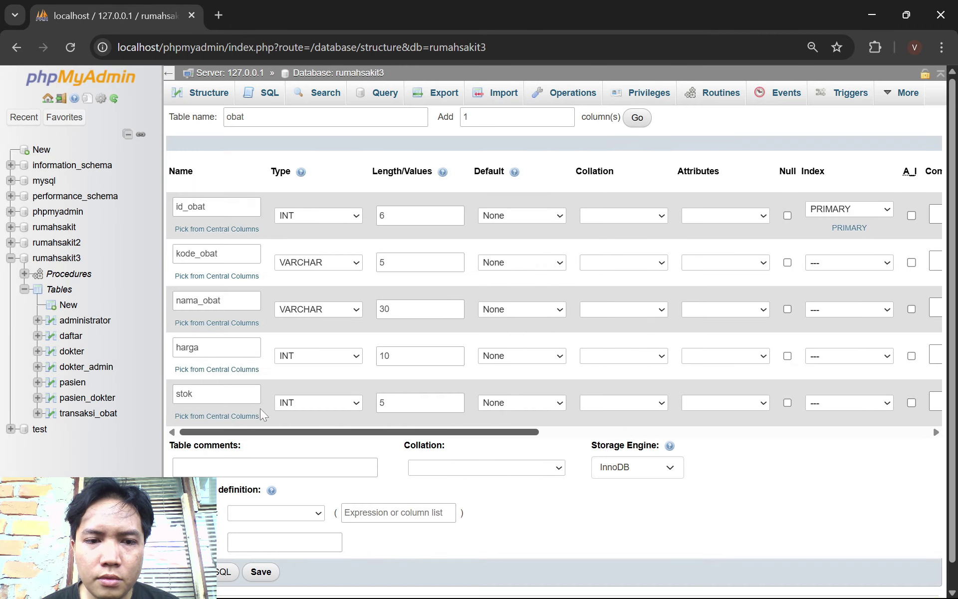
{"action": "left_click", "coordinate": [263, 572]}
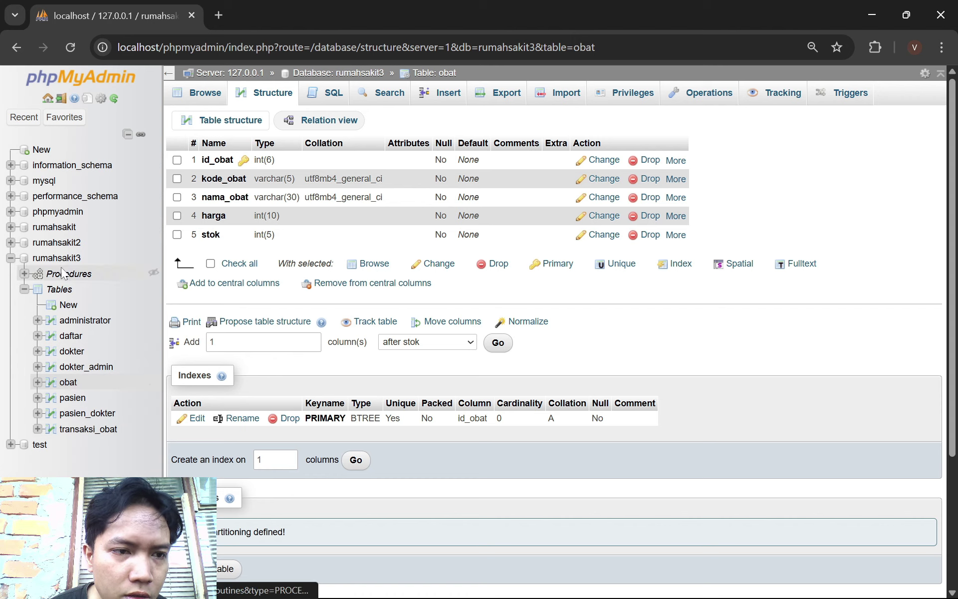
Browse transaksi_obat and obat, then display transaksi_obat's structure with its five INT columns
{"action": "left_click", "coordinate": [88, 429]}
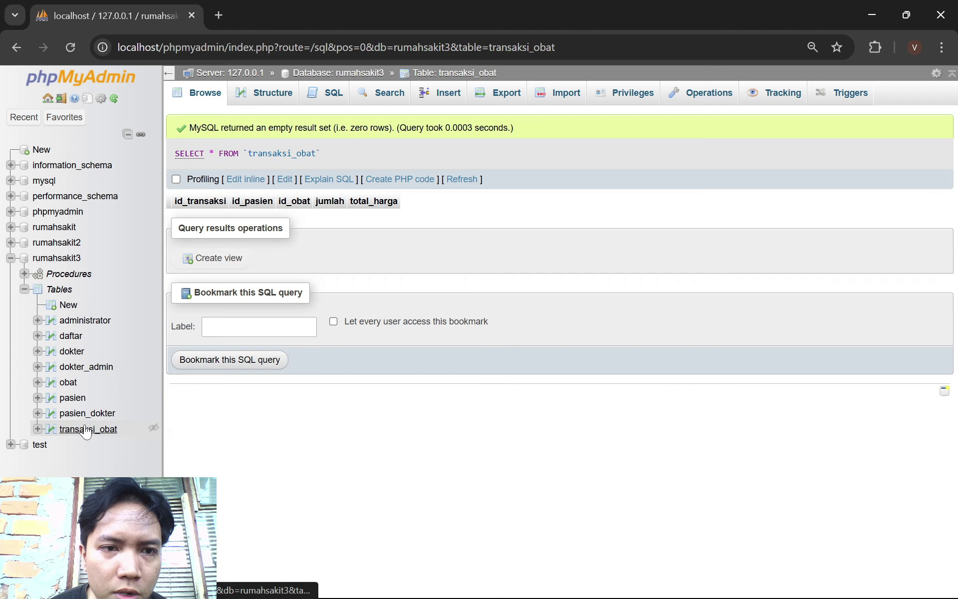
{"action": "left_click", "coordinate": [269, 93]}
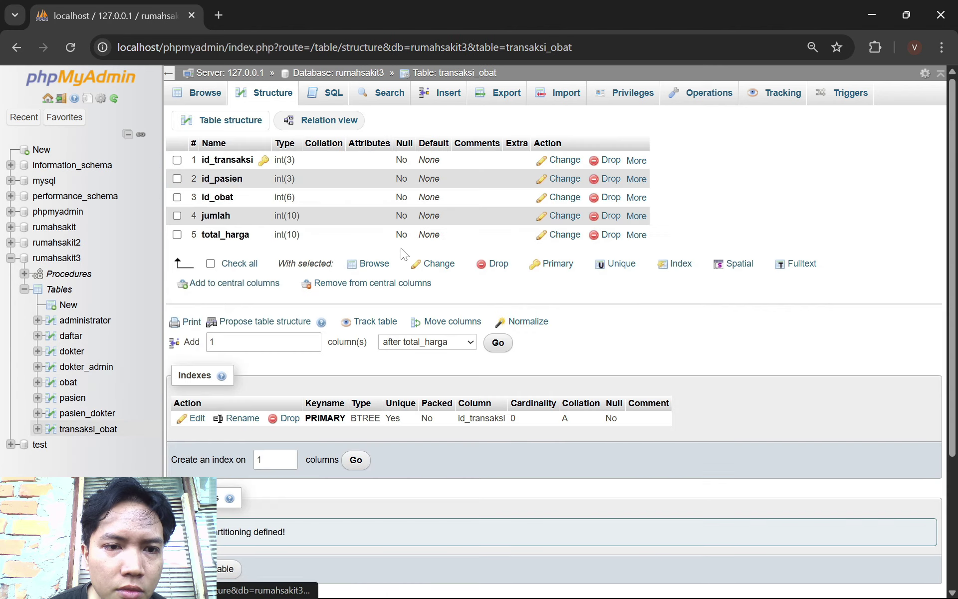
{"action": "left_click", "coordinate": [68, 382]}
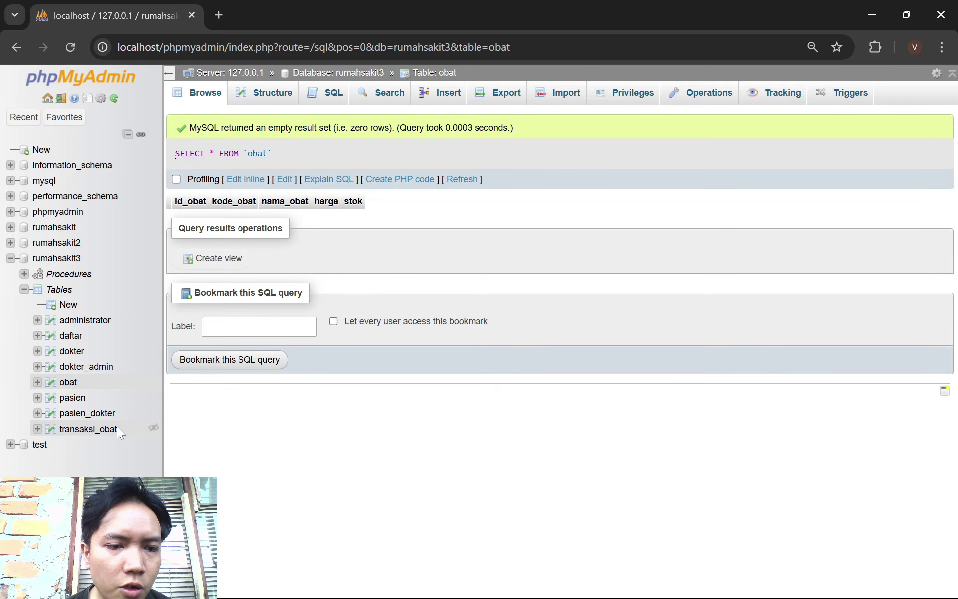
{"action": "left_click", "coordinate": [103, 432]}
{"action": "left_click", "coordinate": [259, 93]}
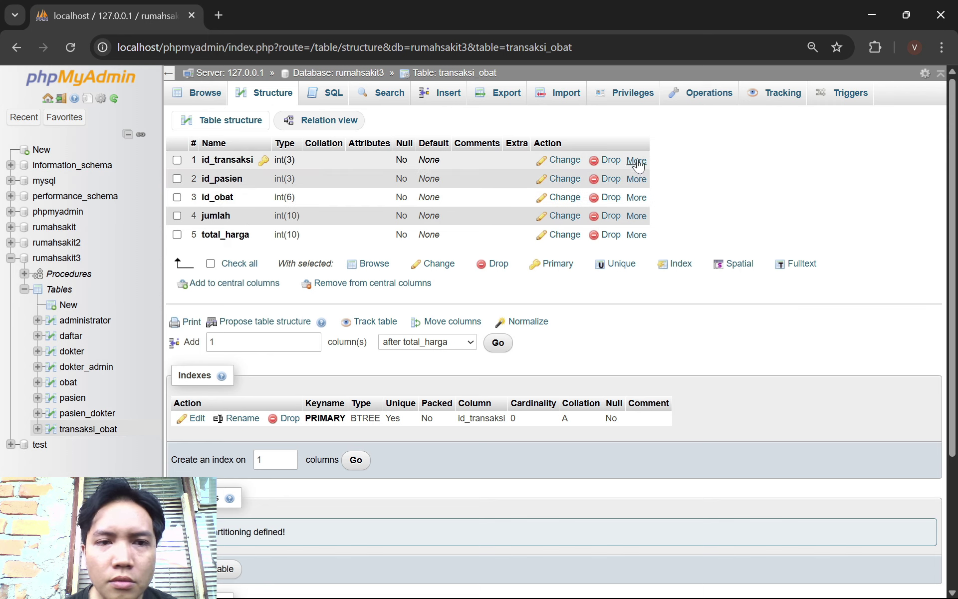
Add separate plain indexes on id_transaksi, id_pasien and id_obat in transaksi_obat
{"action": "left_click", "coordinate": [636, 160]}
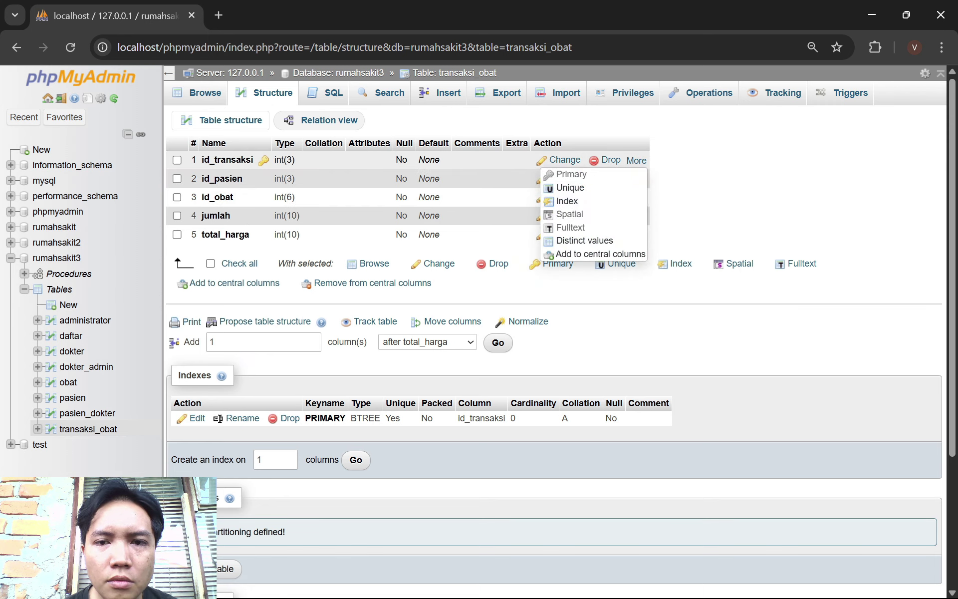
{"action": "left_click", "coordinate": [579, 202]}
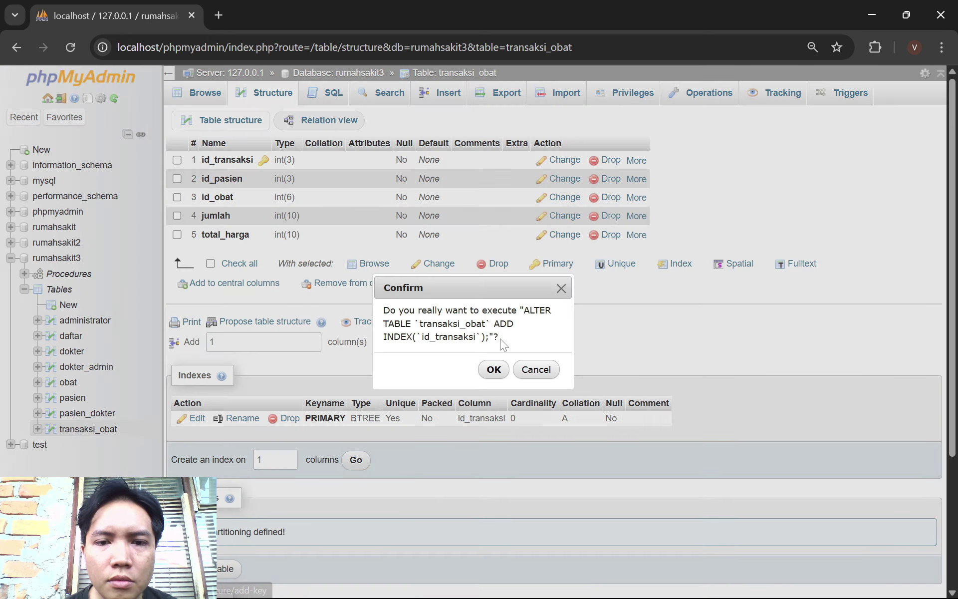
{"action": "left_click", "coordinate": [495, 369]}
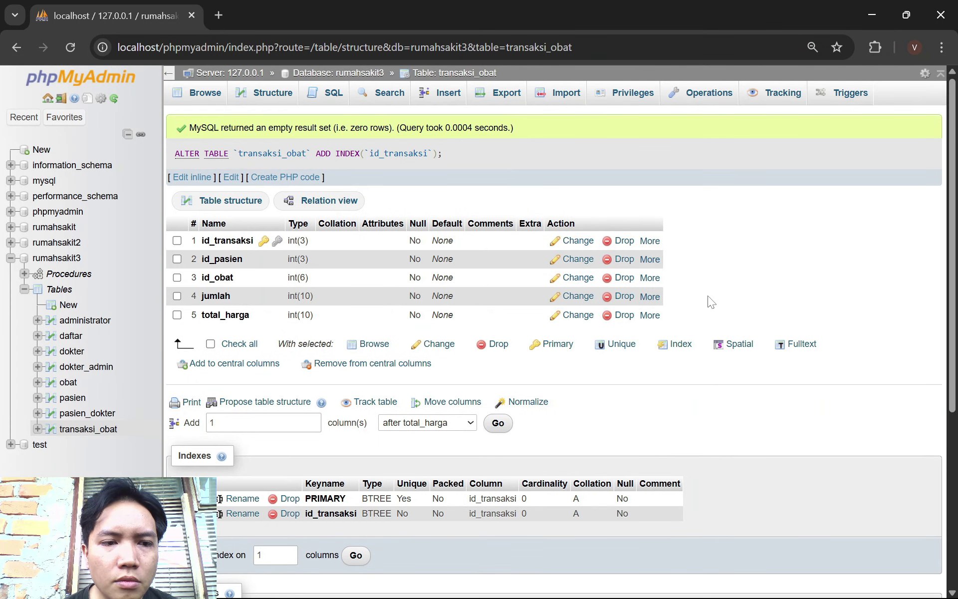
{"action": "scroll", "coordinate": [711, 303], "scroll_direction": "down", "scroll_amount": 1}
{"action": "scroll", "coordinate": [713, 296], "scroll_direction": "up", "scroll_amount": 1}
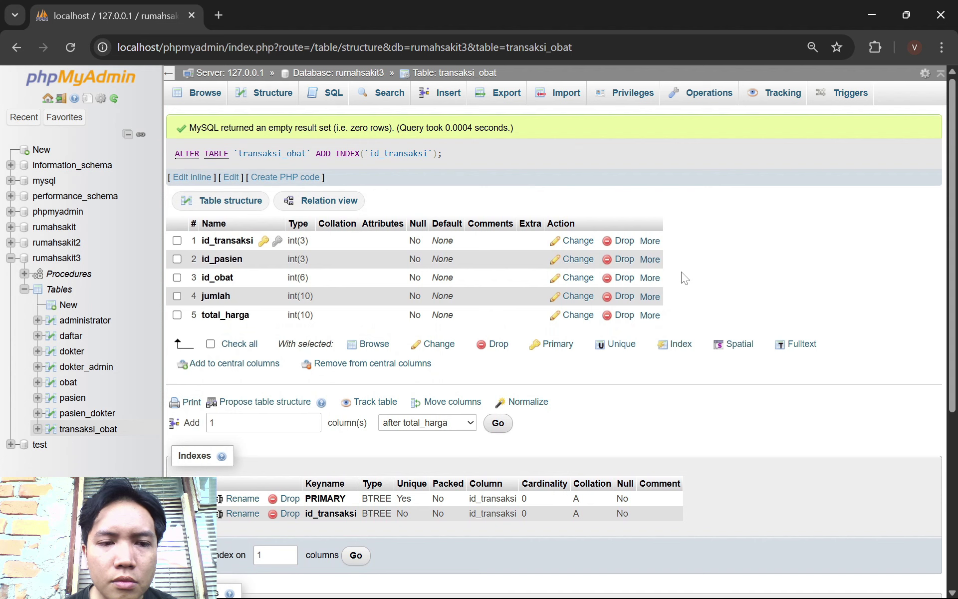
{"action": "left_click", "coordinate": [651, 262]}
{"action": "left_click", "coordinate": [630, 301]}
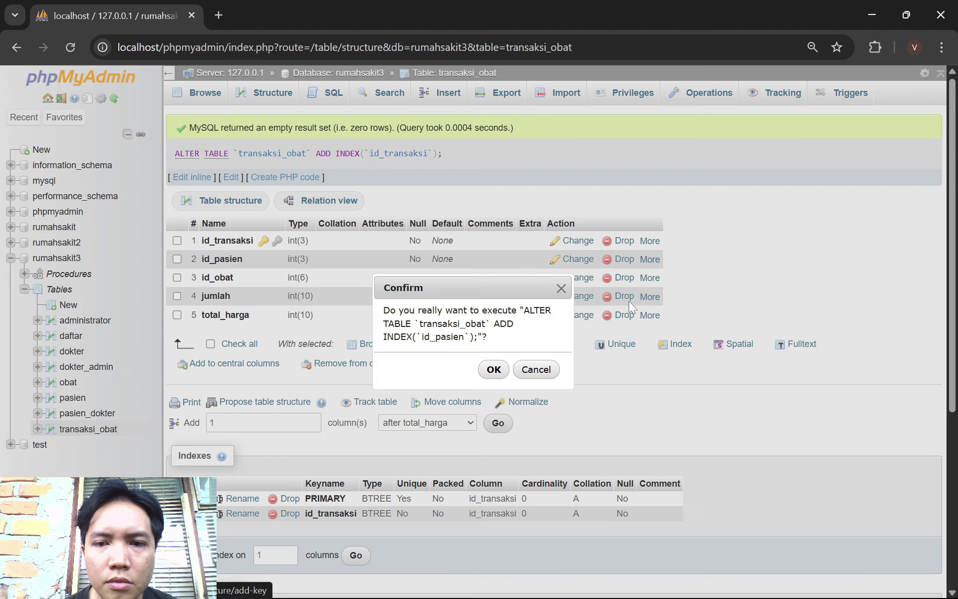
{"action": "left_click", "coordinate": [495, 369]}
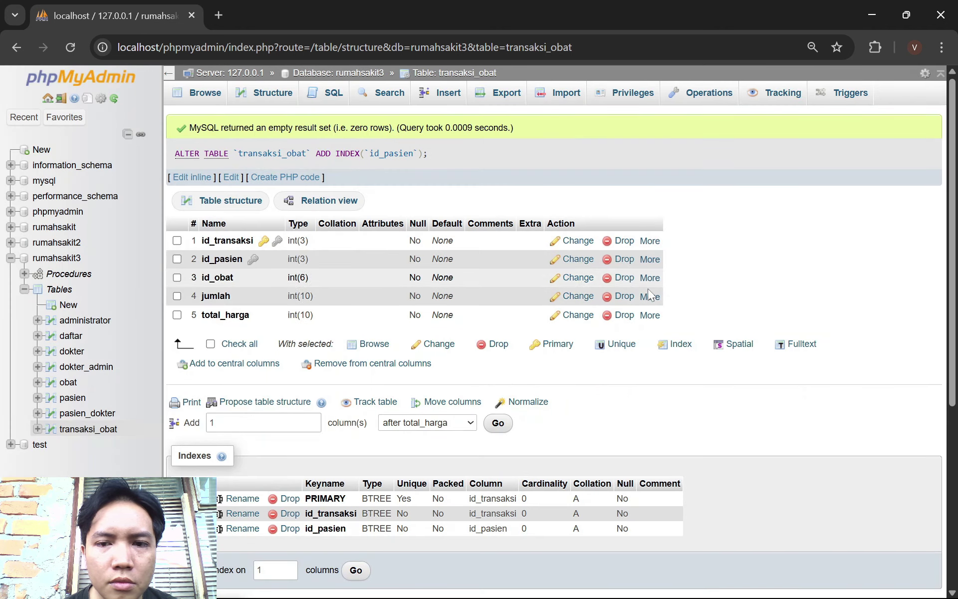
{"action": "left_click", "coordinate": [651, 278]}
{"action": "left_click", "coordinate": [617, 319]}
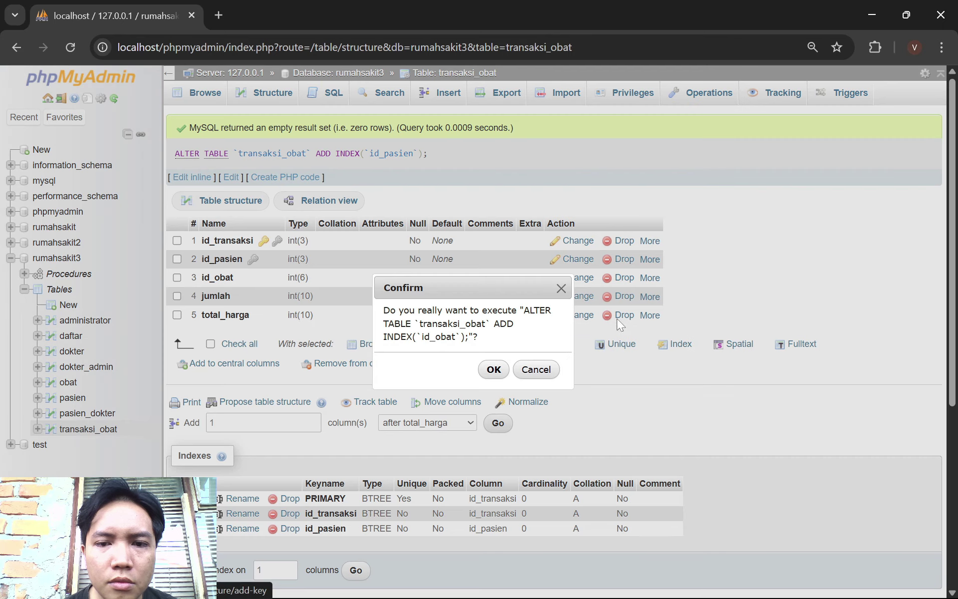
{"action": "left_click", "coordinate": [494, 370]}
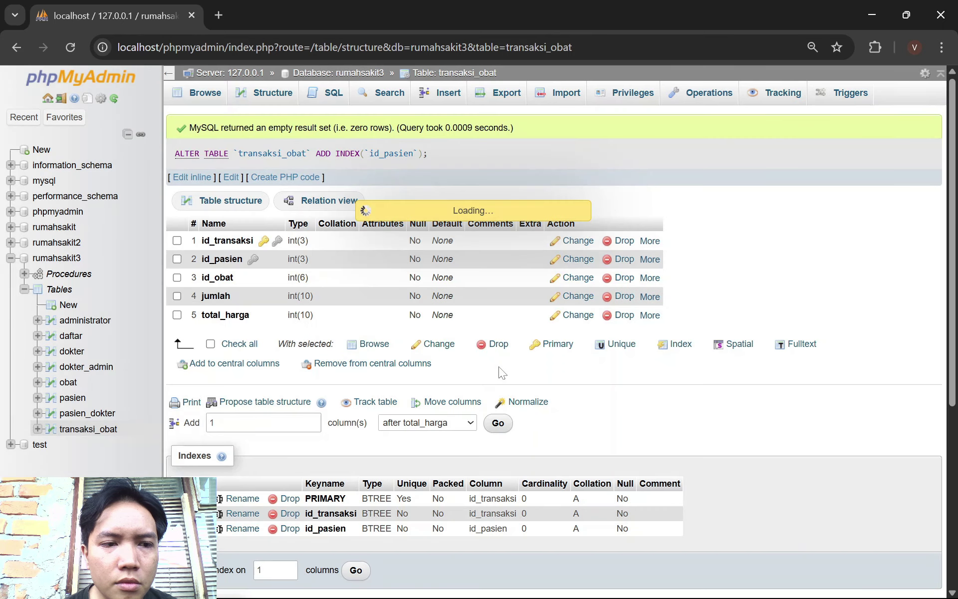
{"action": "scroll", "coordinate": [513, 353], "scroll_direction": "down", "scroll_amount": 2}
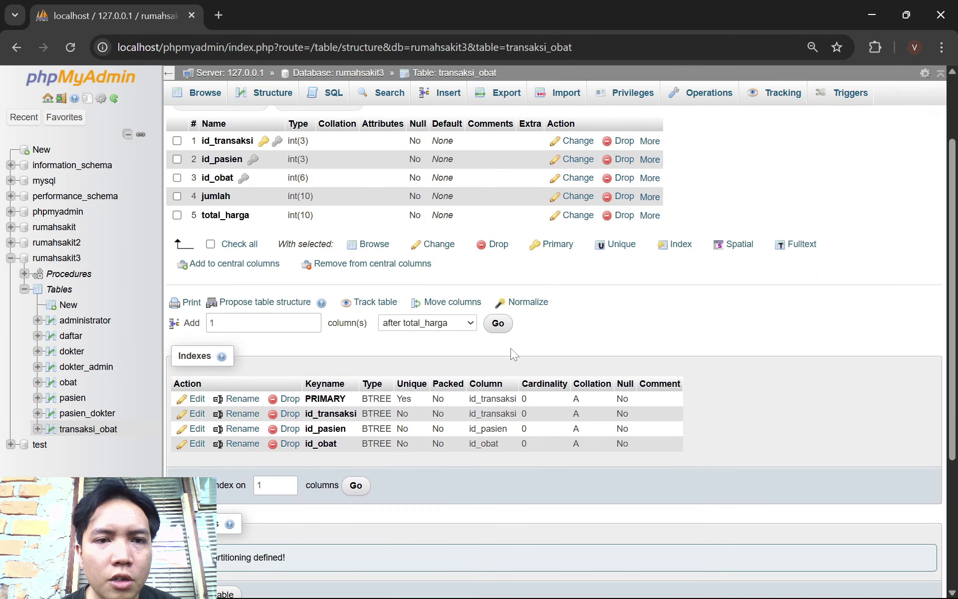
{"action": "left_click", "coordinate": [68, 382]}
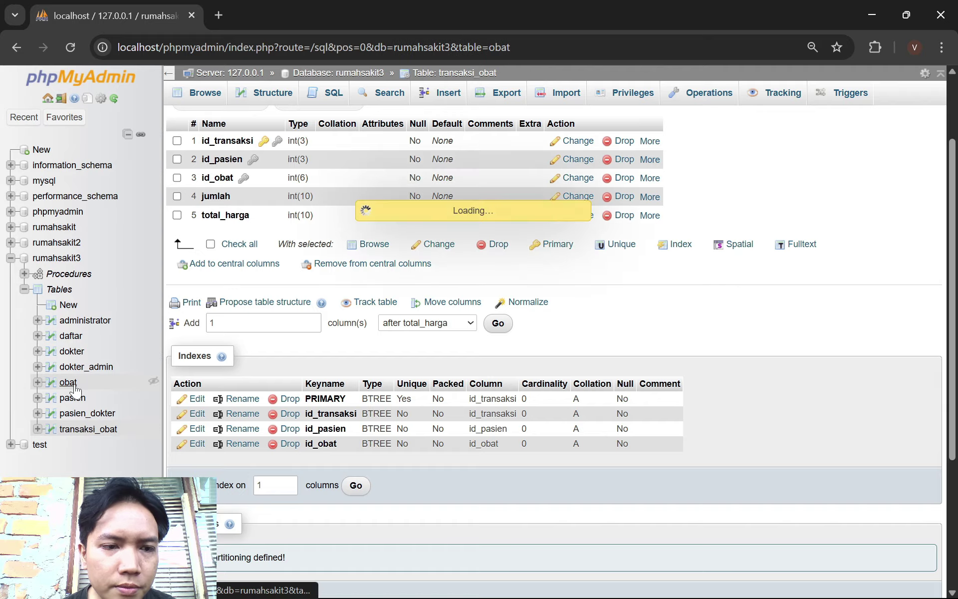
Add a plain index on obat's id_obat column, then show the rumahsakit3 table list
{"action": "left_click", "coordinate": [257, 97]}
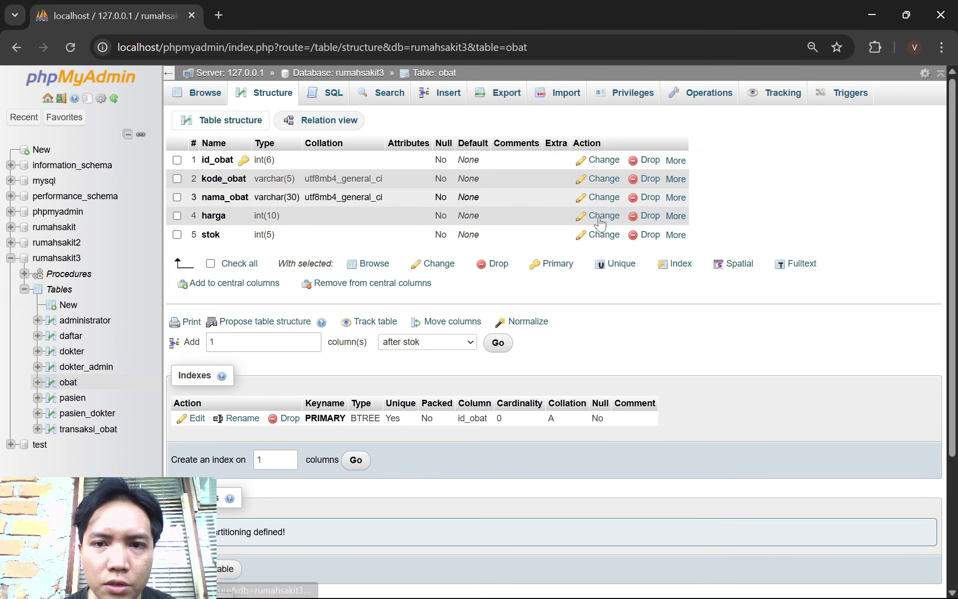
{"action": "left_click", "coordinate": [675, 161]}
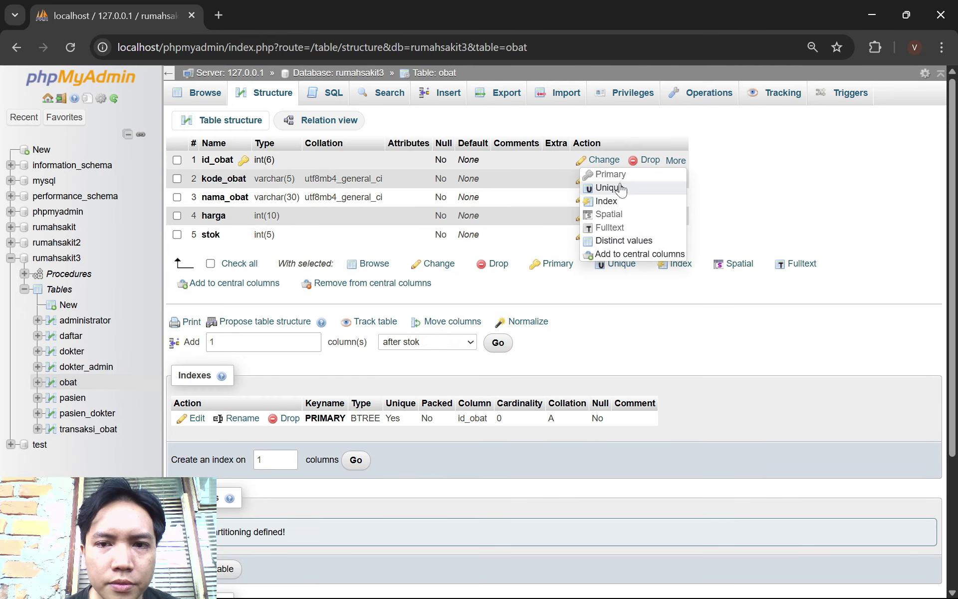
{"action": "left_click", "coordinate": [606, 202]}
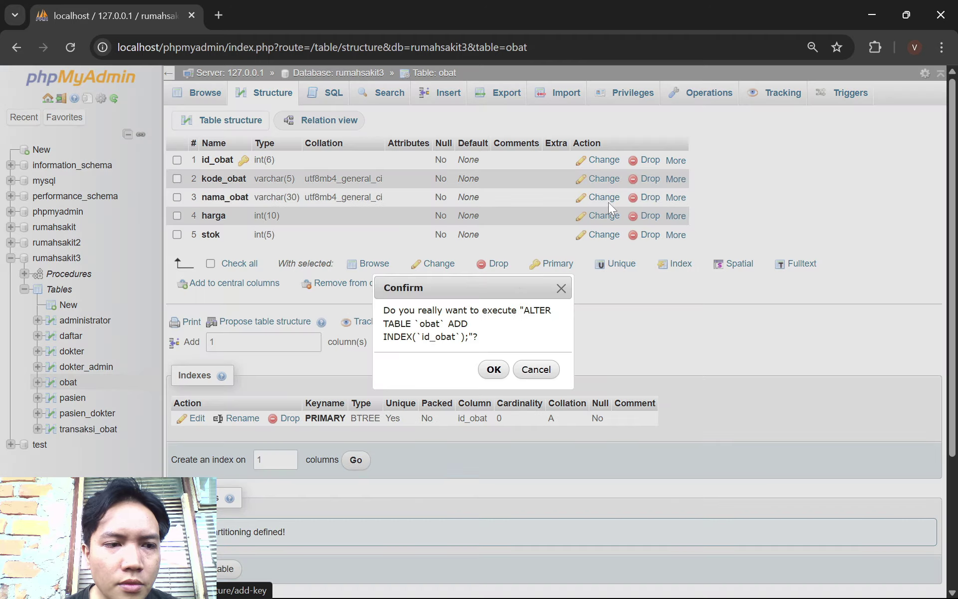
{"action": "left_click", "coordinate": [494, 370]}
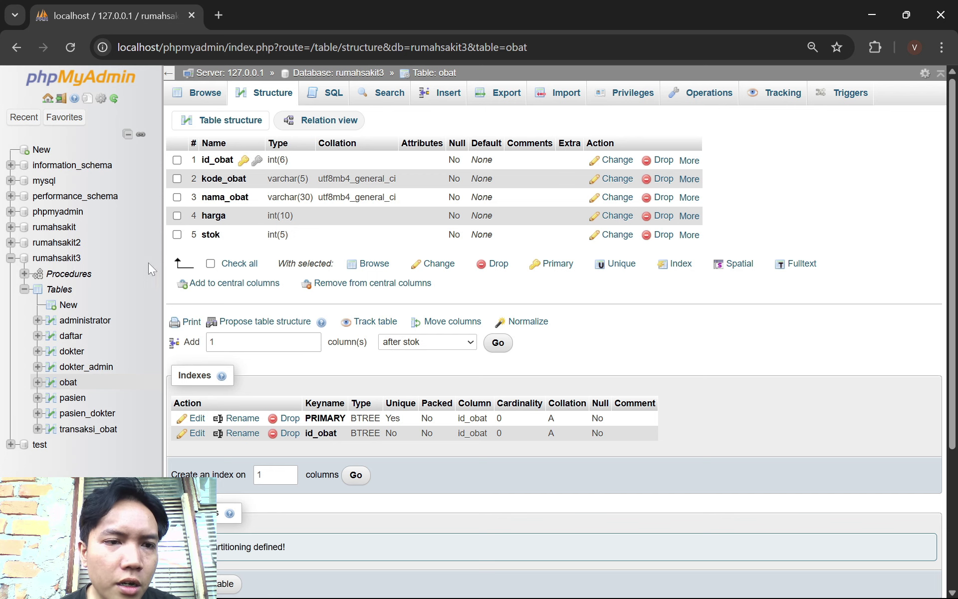
{"action": "left_click_drag", "start_coordinate": [8, 258], "coordinate": [48, 257]}
{"action": "left_click", "coordinate": [83, 256]}
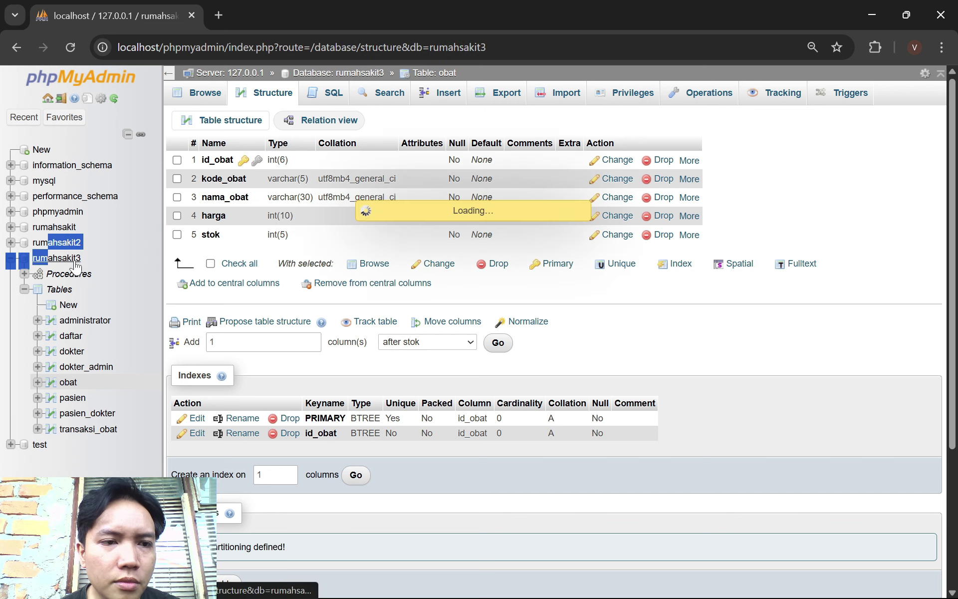
Open the rumahsakit3 Designer diagram and check it against the guide's ERD
{"action": "left_click", "coordinate": [953, 94]}
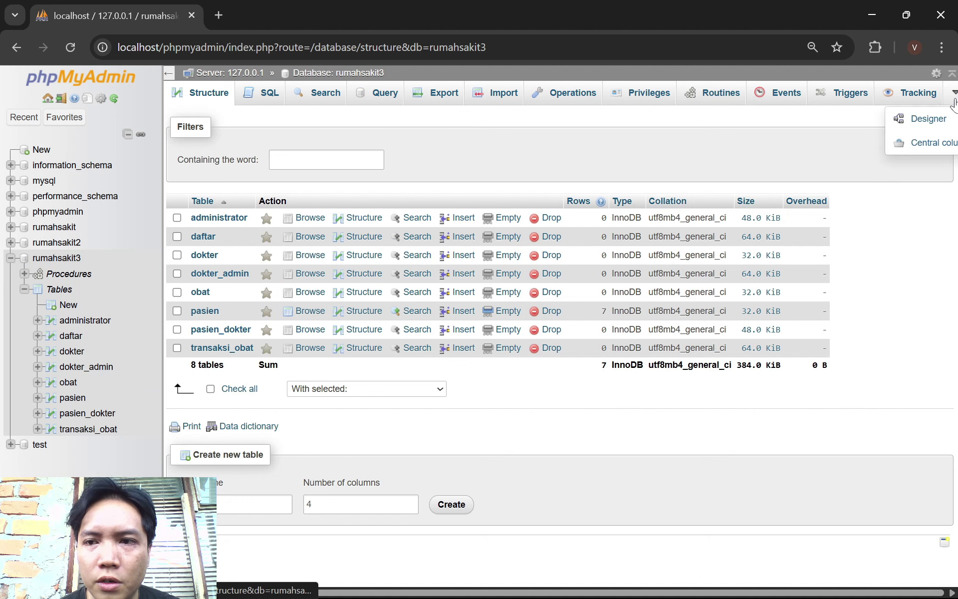
{"action": "left_click", "coordinate": [934, 119]}
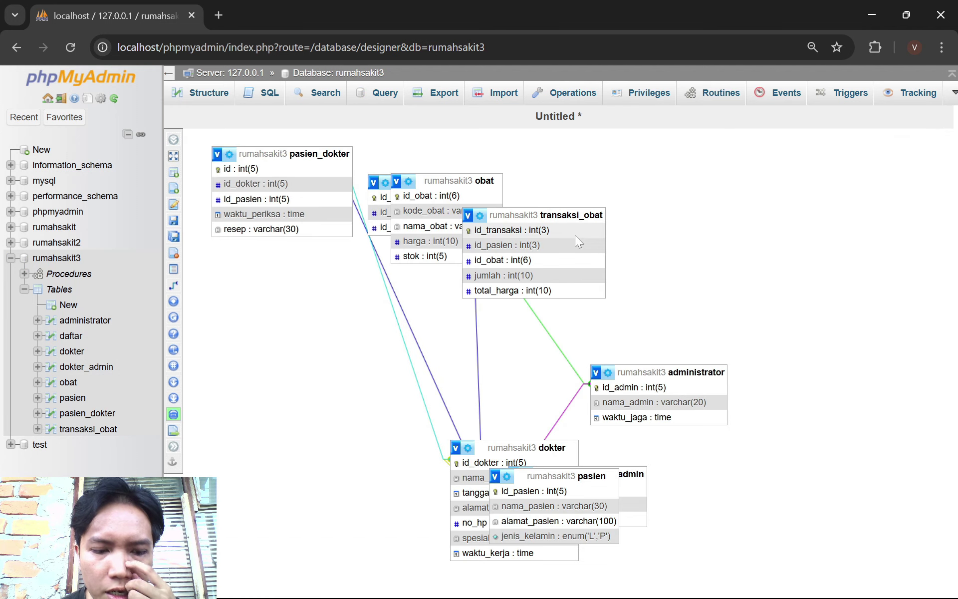
{"action": "key", "text": "alt+Tab"}
{"action": "key", "text": "alt+Tab"}
{"action": "key", "text": "alt+Tab"}
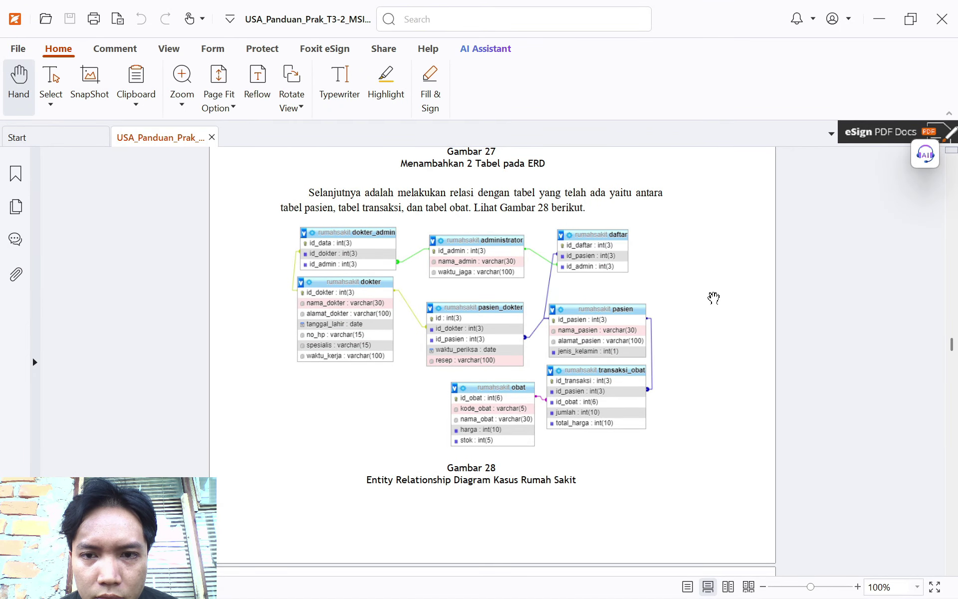
{"action": "key", "text": "alt+Tab"}
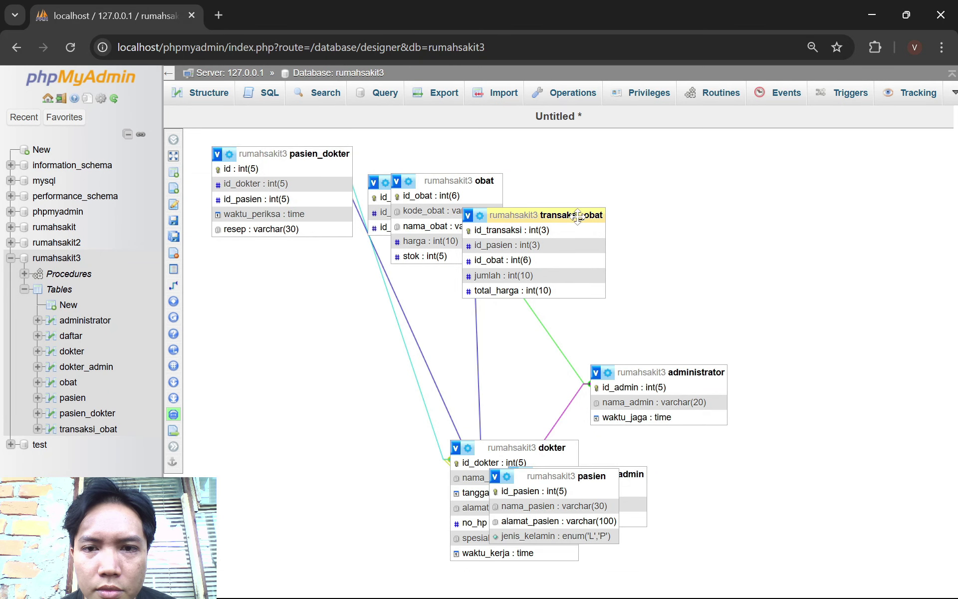
Rearrange pasien, obat, daftar, transaksi_obat, administrator, pasien_dokter and dokter_admin to match Gambar 28
{"action": "left_click_drag", "start_coordinate": [585, 475], "coordinate": [379, 326]}
{"action": "key", "text": "alt+Tab"}
{"action": "key", "text": "alt+Tab"}
{"action": "left_click_drag", "start_coordinate": [409, 182], "coordinate": [662, 178]}
{"action": "left_click_drag", "start_coordinate": [688, 327], "coordinate": [692, 275]}
{"action": "key", "text": "alt+Tab"}
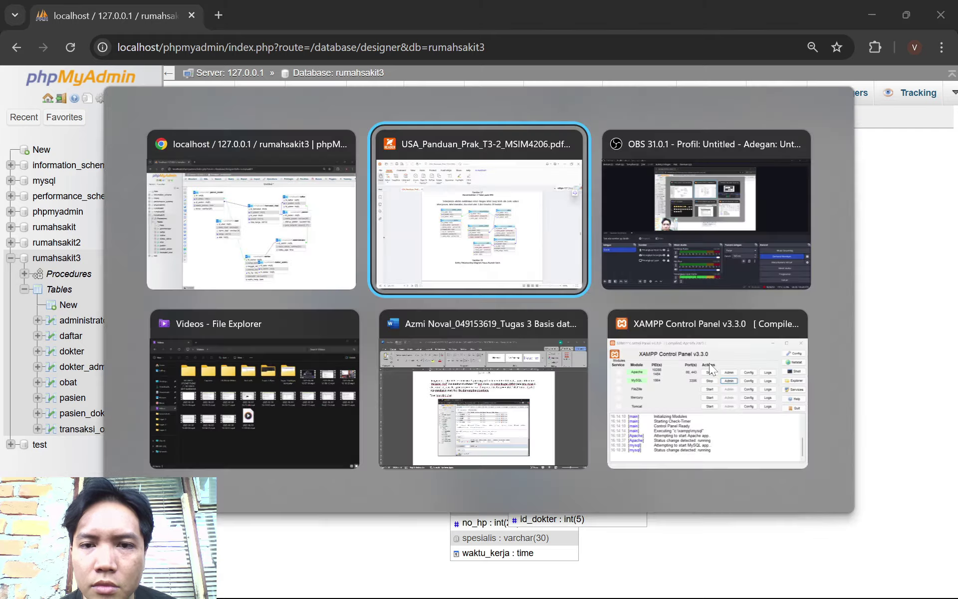
{"action": "key", "text": "alt+Tab"}
{"action": "left_click_drag", "start_coordinate": [529, 214], "coordinate": [389, 338]}
{"action": "mouse_move", "coordinate": [641, 358]}
{"action": "left_mouse_down"}
{"action": "mouse_move", "coordinate": [535, 220]}
{"action": "mouse_move", "coordinate": [530, 169]}
{"action": "left_mouse_up"}
{"action": "key", "text": "alt+Tab"}
{"action": "key", "text": "alt+Tab"}
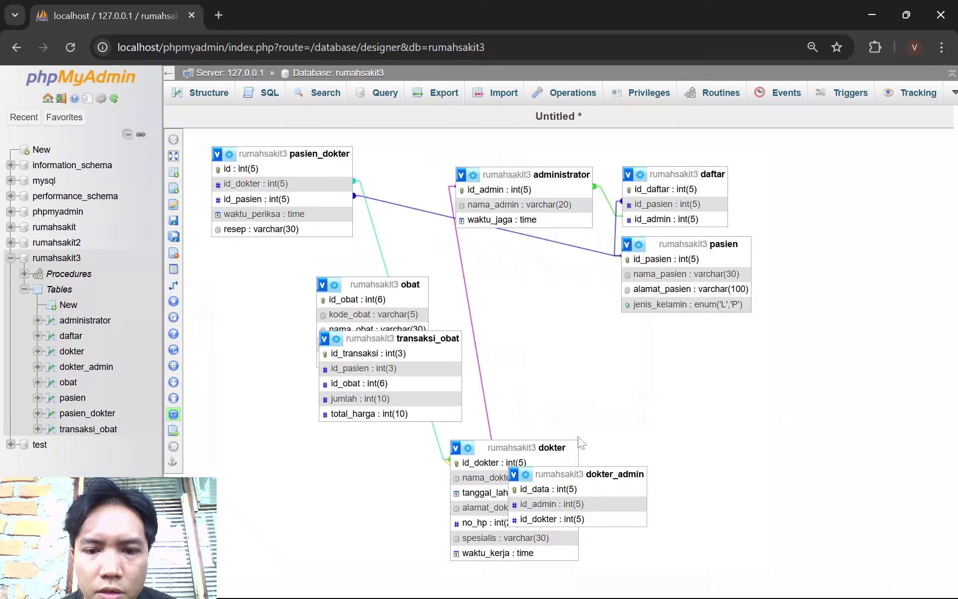
{"action": "left_click_drag", "start_coordinate": [319, 153], "coordinate": [563, 248]}
{"action": "left_click_drag", "start_coordinate": [615, 474], "coordinate": [394, 171]}
Reposition the obat, transaksi_obat and dokter boxes to follow the guide's ERD
{"action": "key", "text": "alt+Tab"}
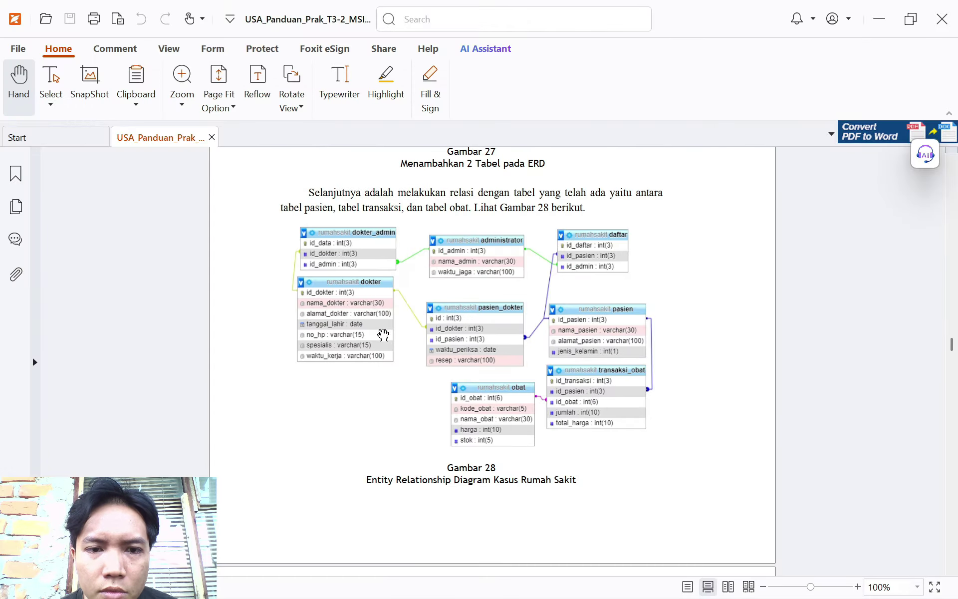
{"action": "key", "text": "alt+Tab"}
{"action": "left_click_drag", "start_coordinate": [359, 280], "coordinate": [622, 350]}
{"action": "left_click_drag", "start_coordinate": [399, 336], "coordinate": [366, 403]}
{"action": "left_click_drag", "start_coordinate": [494, 439], "coordinate": [332, 243]}
{"action": "key", "text": "alt+Tab"}
{"action": "key", "text": "alt+Tab"}
{"action": "left_click_drag", "start_coordinate": [614, 351], "coordinate": [518, 369]}
{"action": "left_click_drag", "start_coordinate": [388, 401], "coordinate": [723, 344]}
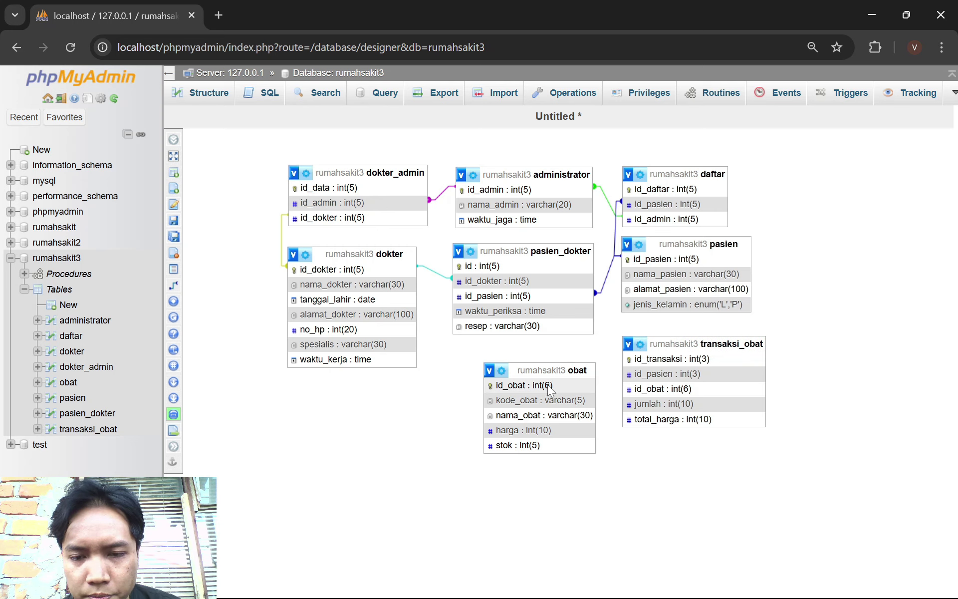
Link transaksi_obat.id_obat to obat.id_obat with CASCADE on delete and on update
{"action": "mouse_move", "coordinate": [196, 282]}
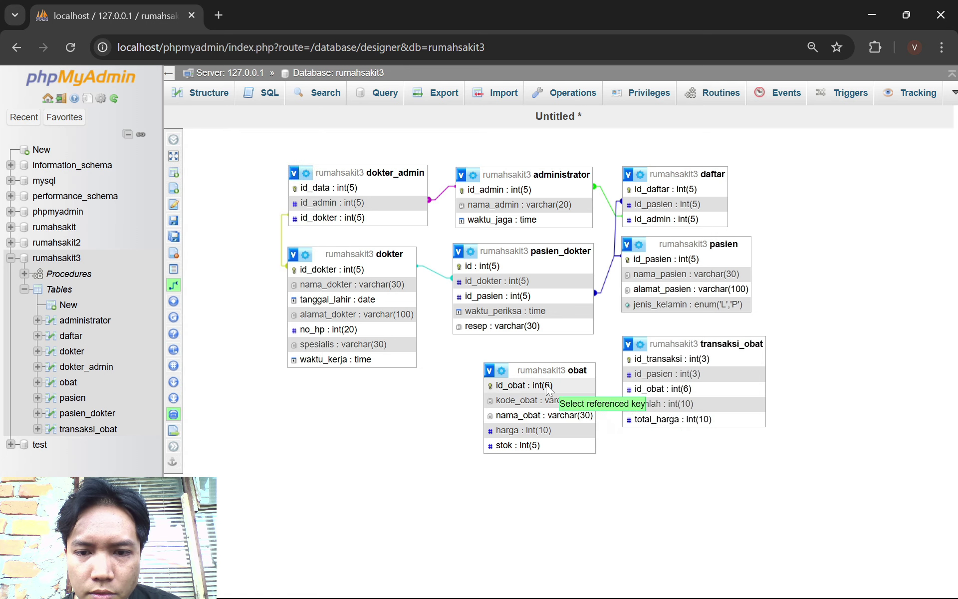
{"action": "left_click", "coordinate": [567, 386]}
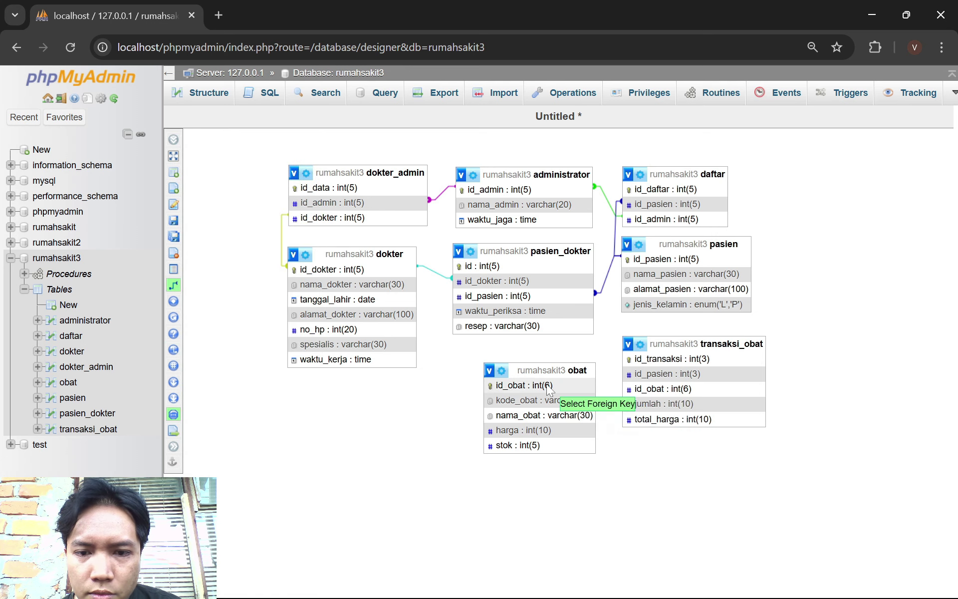
{"action": "left_click", "coordinate": [674, 390]}
{"action": "left_click", "coordinate": [860, 442]}
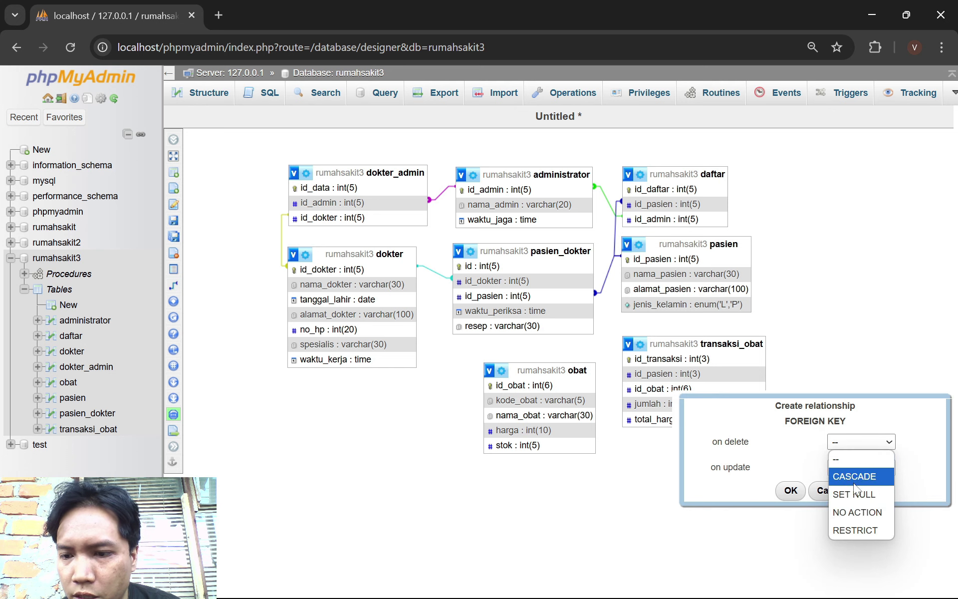
{"action": "left_click", "coordinate": [867, 475]}
{"action": "left_click", "coordinate": [866, 475]}
{"action": "left_click", "coordinate": [862, 496]}
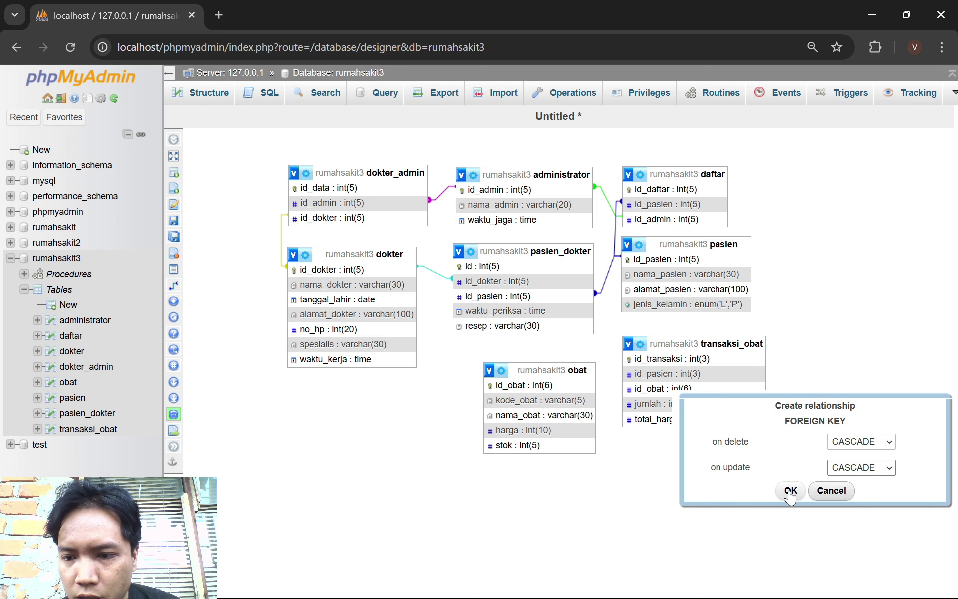
{"action": "left_click", "coordinate": [790, 490]}
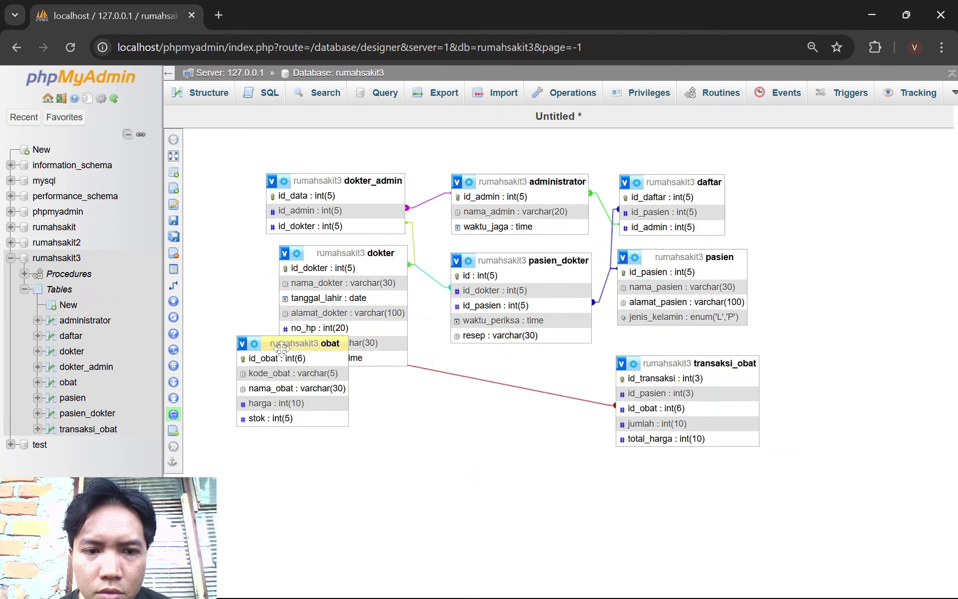
Move obat toward the centre and save the layout as a new designer page named 'Nau'
{"action": "left_click_drag", "start_coordinate": [284, 347], "coordinate": [520, 379]}
{"action": "mouse_move", "coordinate": [180, 303]}
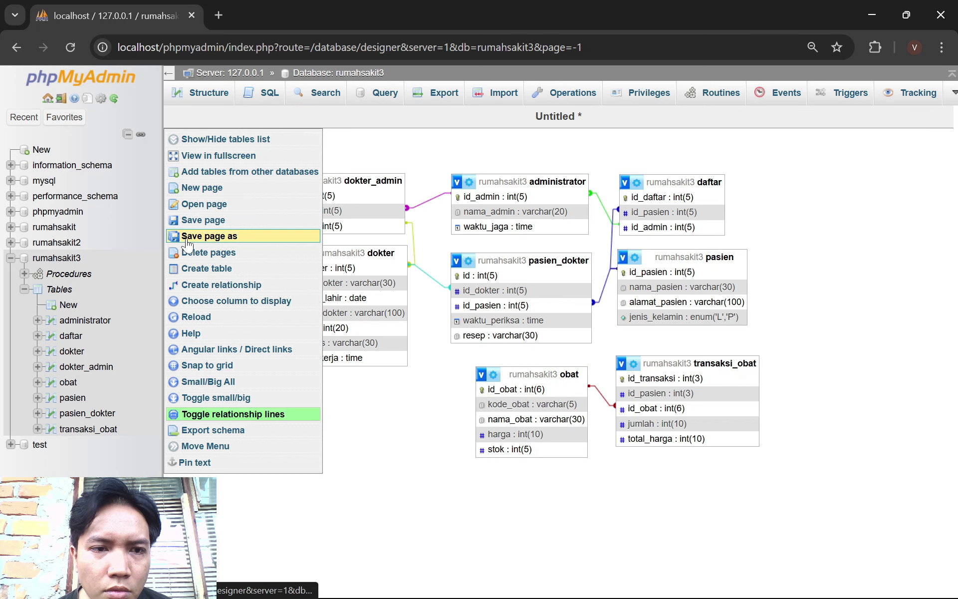
{"action": "left_click", "coordinate": [190, 239]}
{"action": "left_click", "coordinate": [449, 201]}
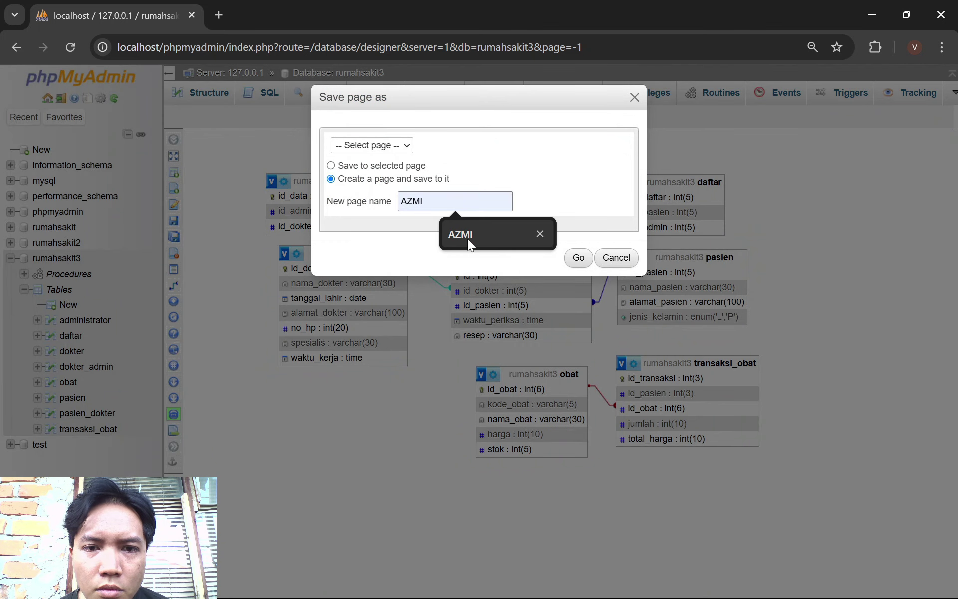
{"action": "type", "text": "Naufal"}
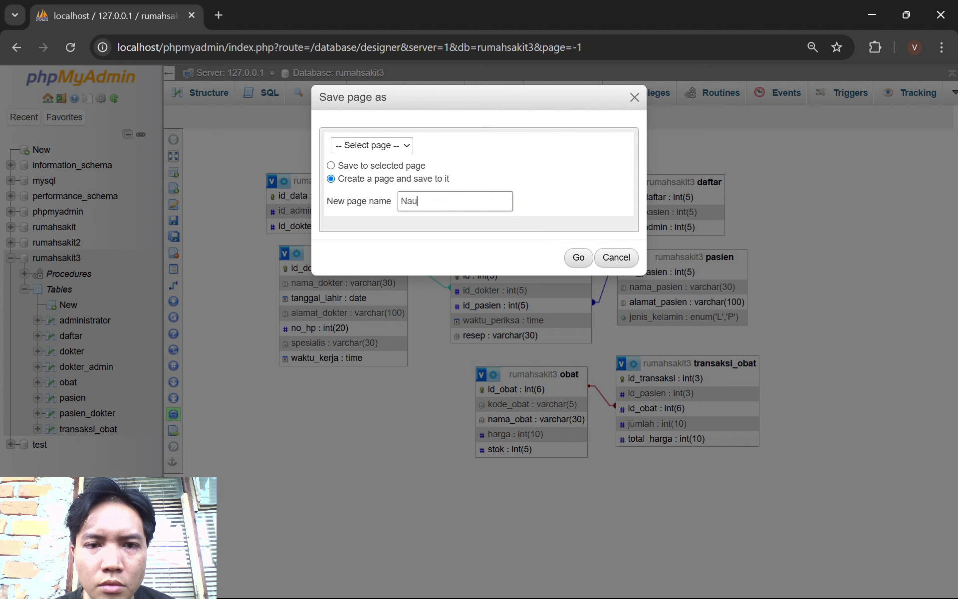
{"action": "left_click", "coordinate": [578, 258]}
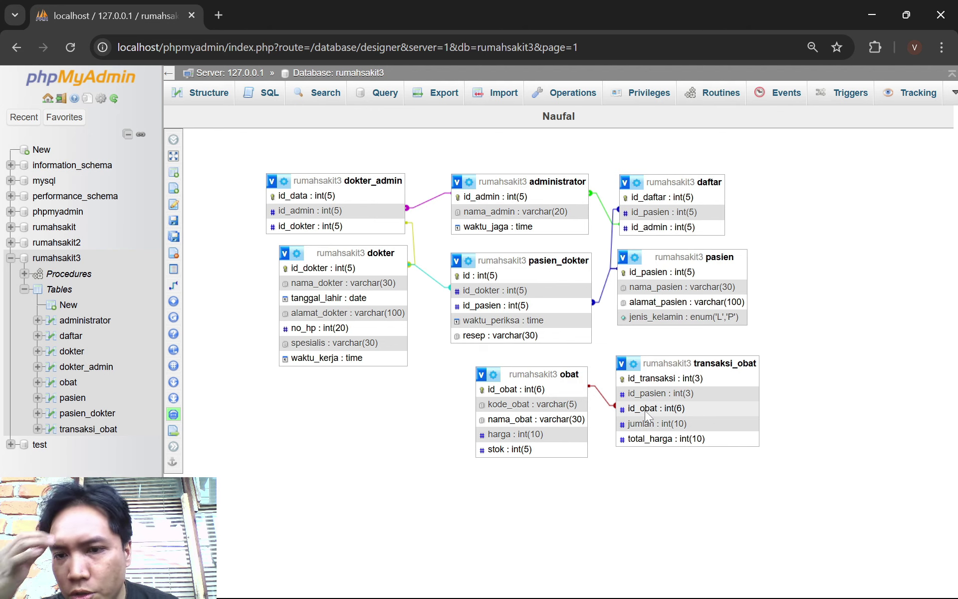
{"action": "mouse_move", "coordinate": [172, 247]}
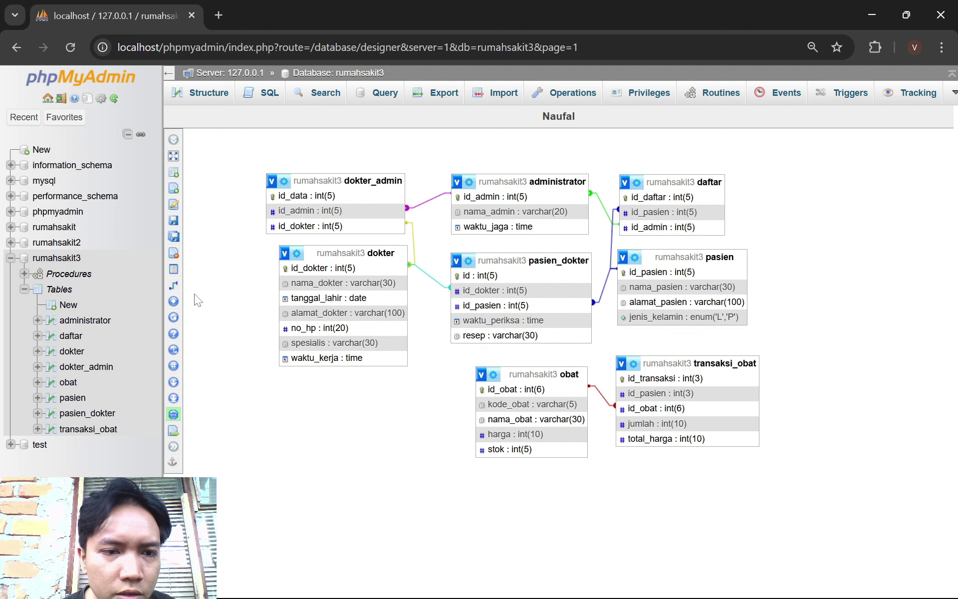
Link transaksi_obat.id_pasien to pasien.id_pasien with CASCADE on delete and update, then nudge transaksi_obat
{"action": "mouse_move", "coordinate": [175, 294]}
{"action": "left_click", "coordinate": [219, 286]}
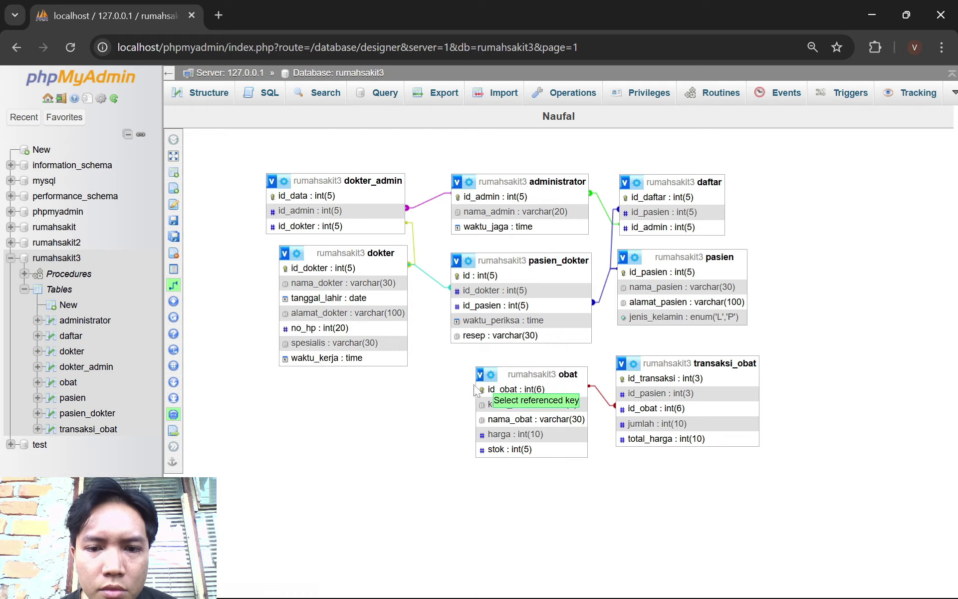
{"action": "key", "text": "alt+Tab"}
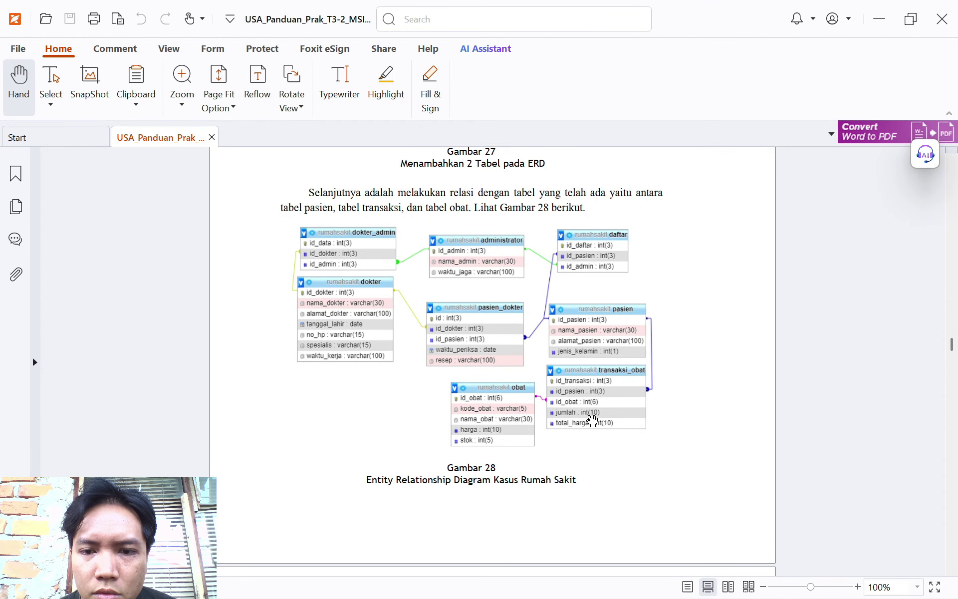
{"action": "key", "text": "alt+Tab"}
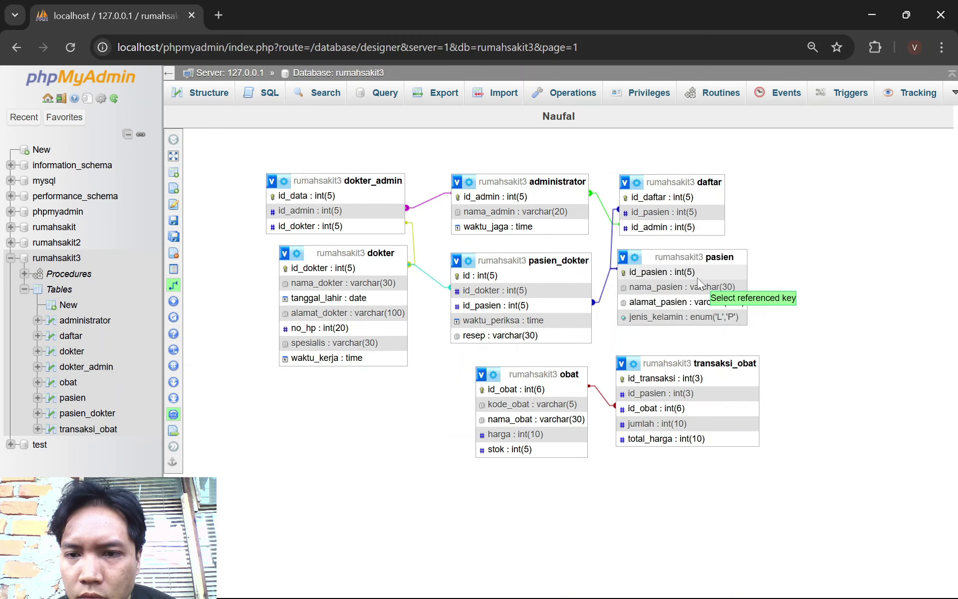
{"action": "left_click", "coordinate": [697, 274]}
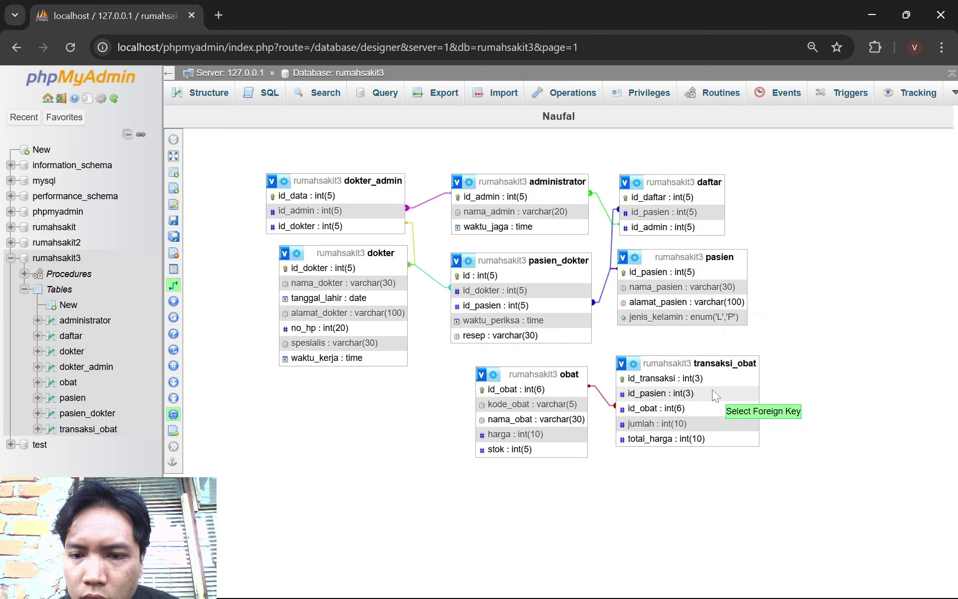
{"action": "left_click", "coordinate": [701, 394]}
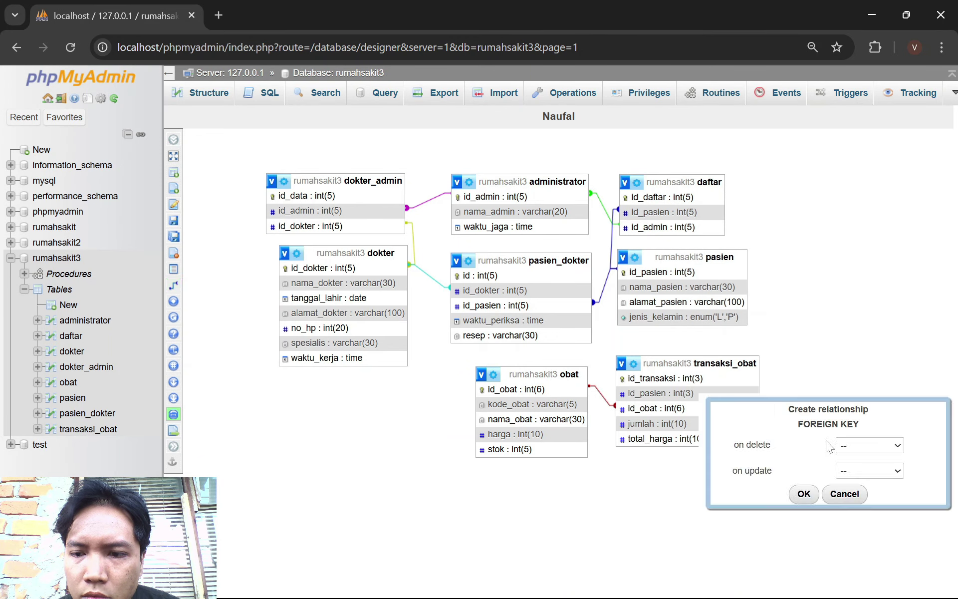
{"action": "left_click", "coordinate": [849, 445]}
{"action": "left_click", "coordinate": [863, 480]}
{"action": "left_click", "coordinate": [863, 472]}
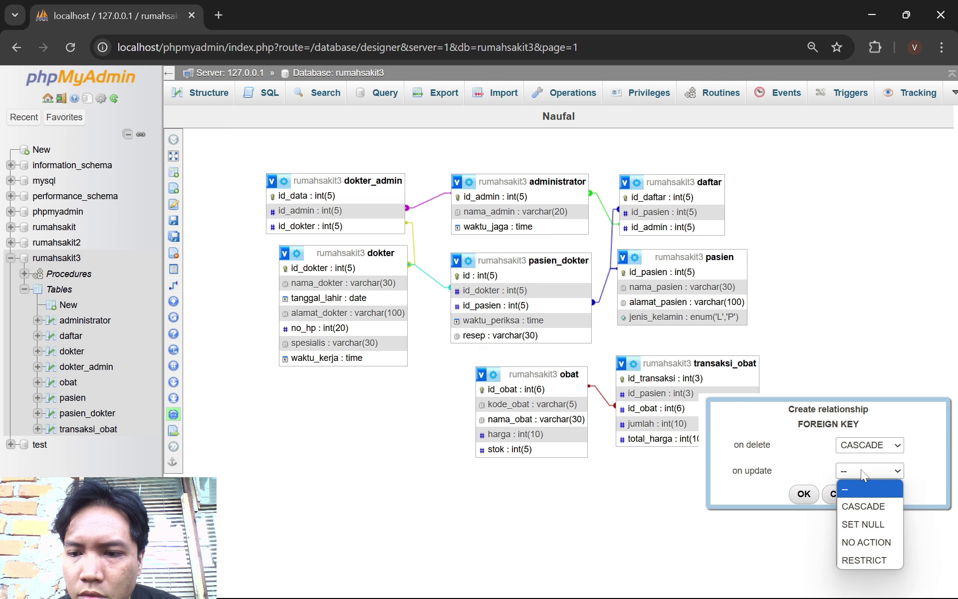
{"action": "left_click", "coordinate": [853, 506]}
{"action": "left_click", "coordinate": [803, 493]}
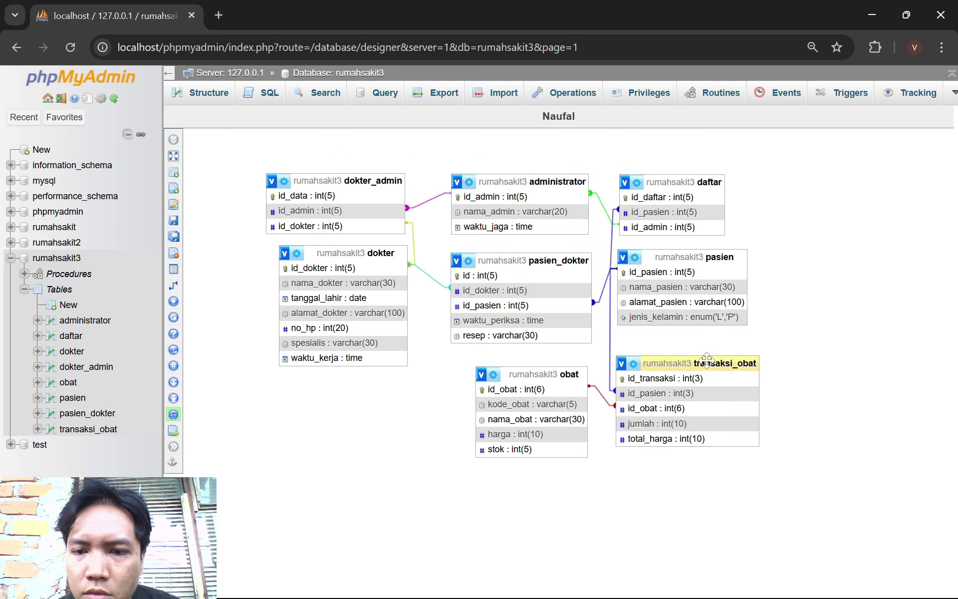
{"action": "left_click_drag", "start_coordinate": [706, 363], "coordinate": [708, 356]}
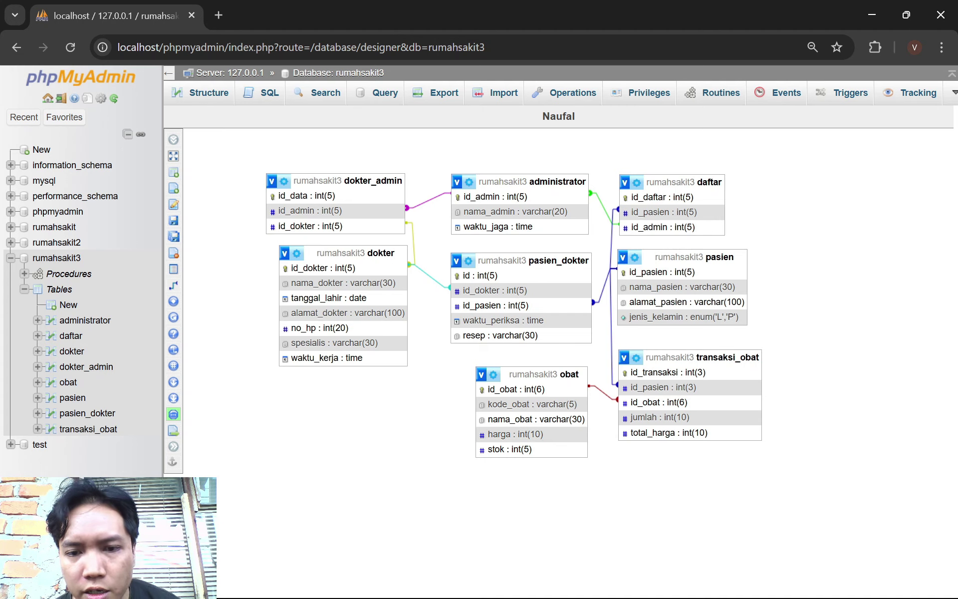
Open the obat table's Structure view and then its Insert form
{"action": "left_click", "coordinate": [627, 580]}
{"action": "scroll", "coordinate": [627, 497], "scroll_direction": "down", "scroll_amount": 10}
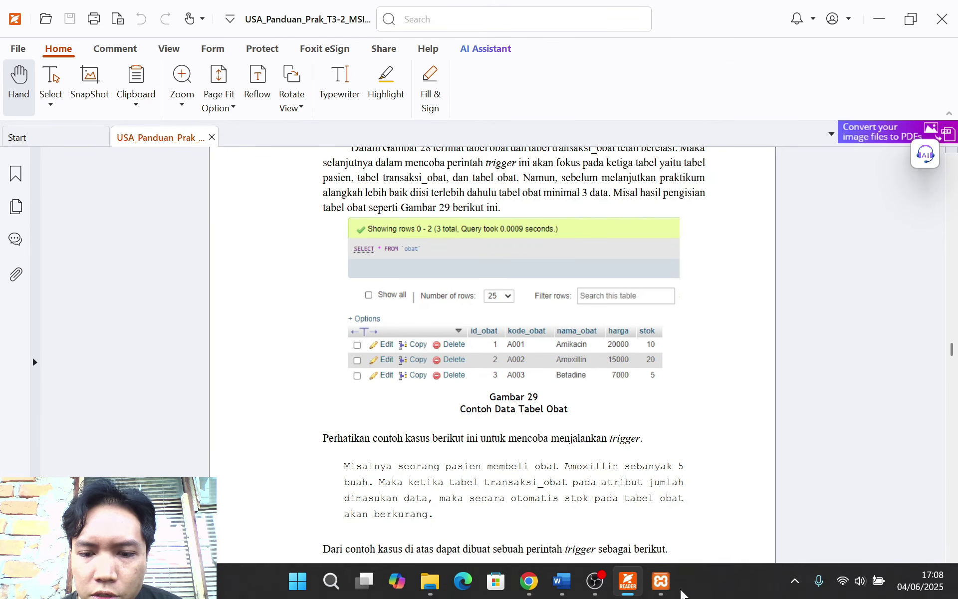
{"action": "left_click", "coordinate": [610, 584]}
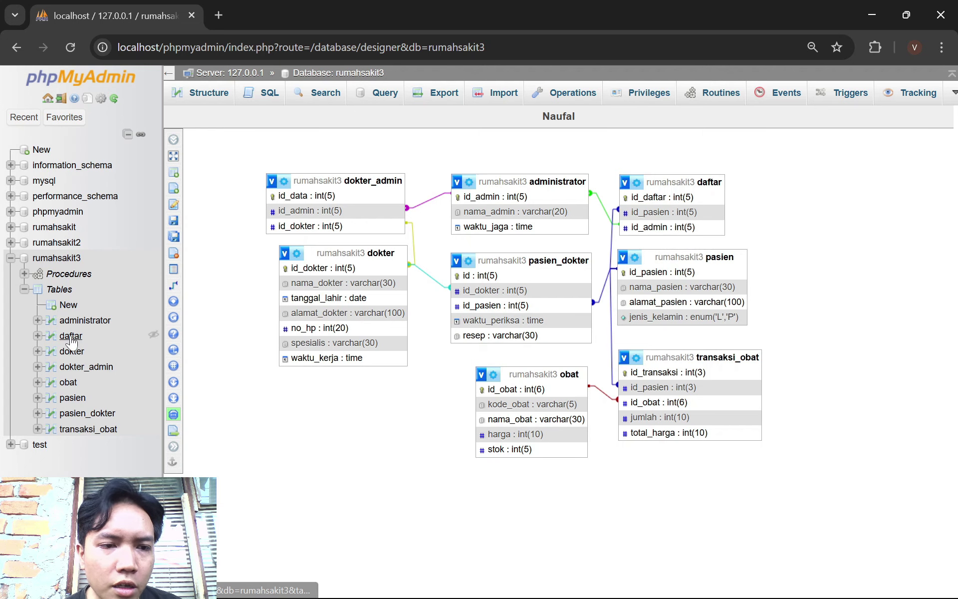
{"action": "left_click", "coordinate": [68, 382]}
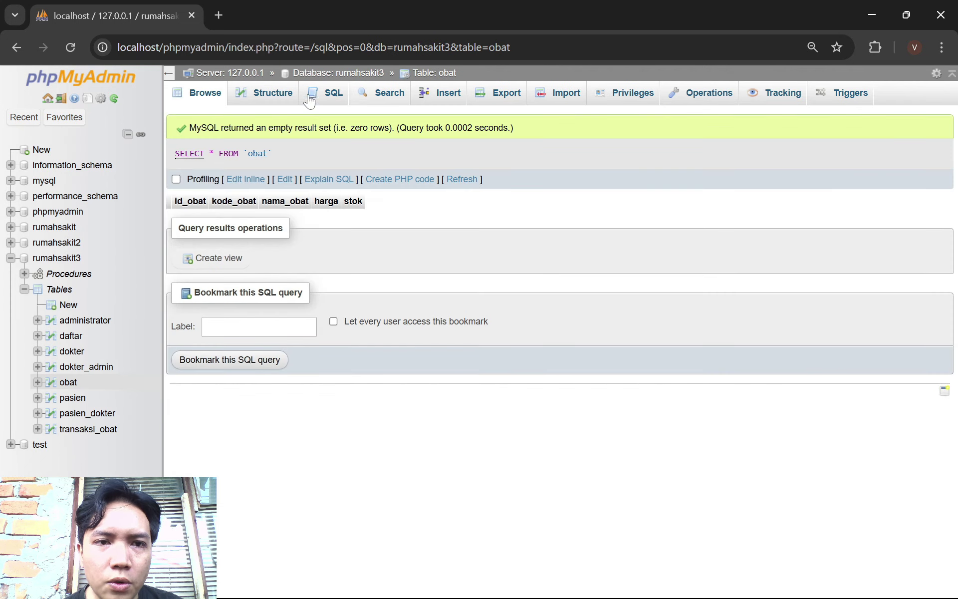
{"action": "left_click", "coordinate": [263, 96]}
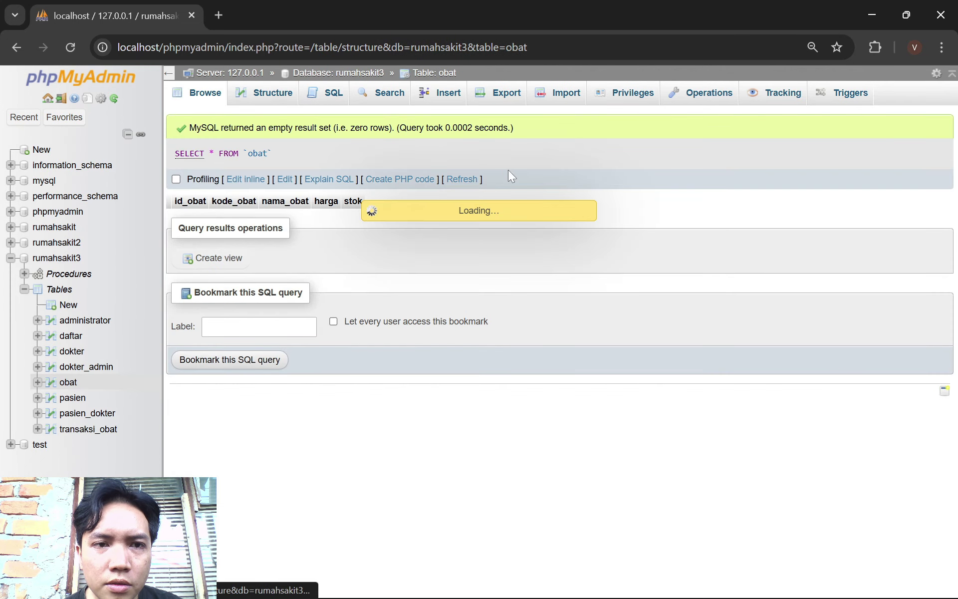
{"action": "left_click", "coordinate": [445, 96]}
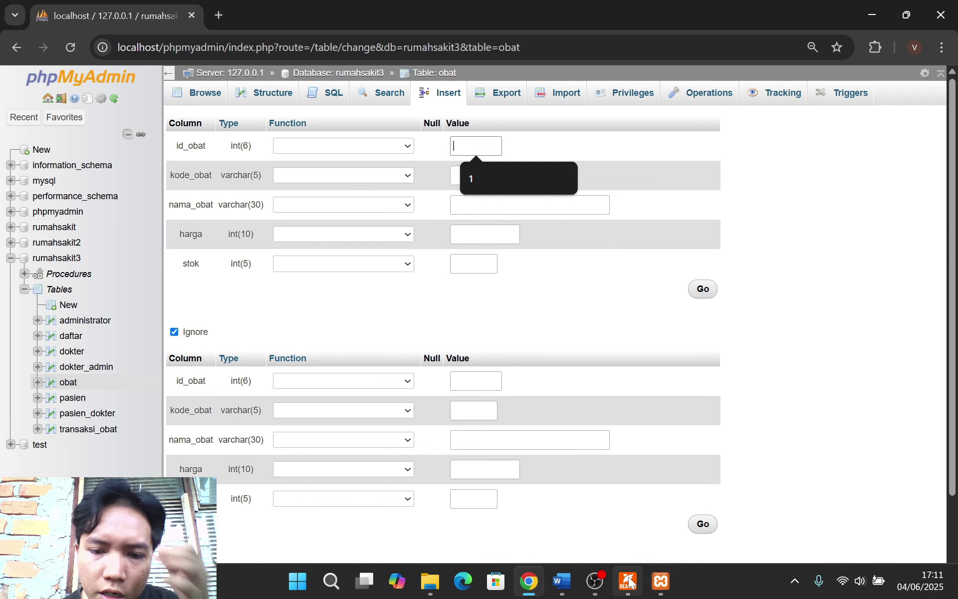
Look up the guide's sample medicine data, then return to the obat insert form
{"action": "left_click", "coordinate": [628, 581]}
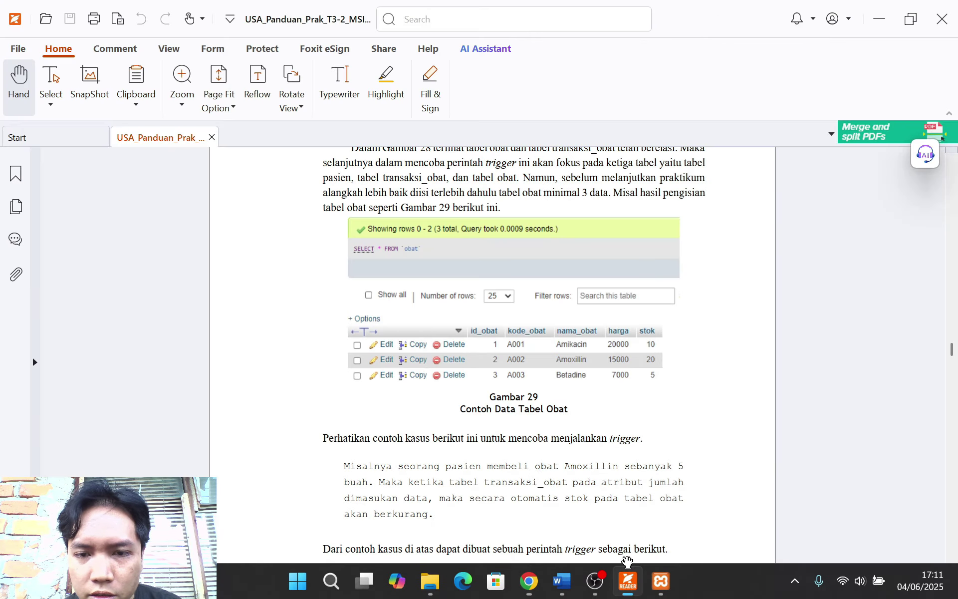
{"action": "scroll", "coordinate": [494, 415], "scroll_direction": "up", "scroll_amount": 1}
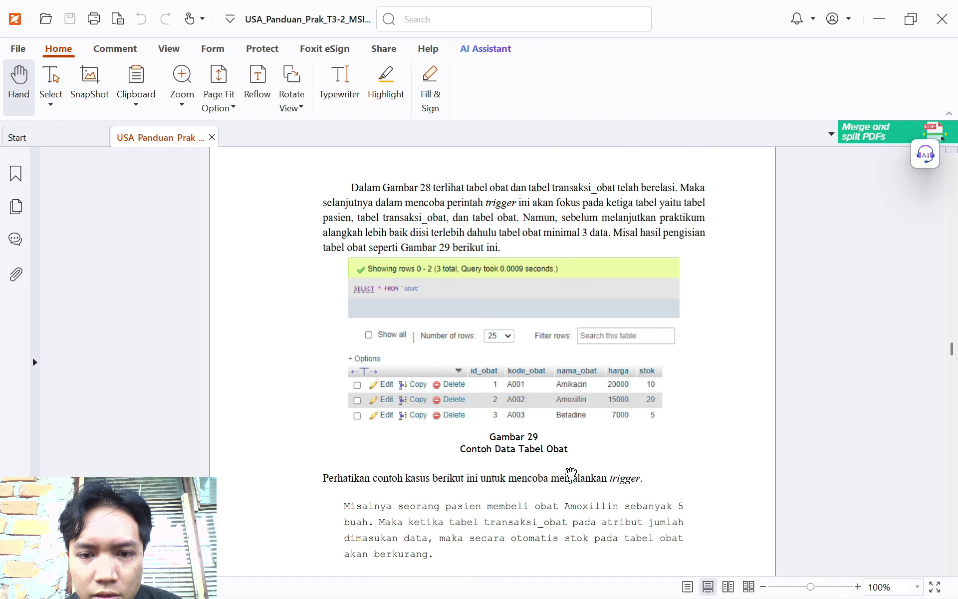
{"action": "scroll", "coordinate": [650, 495], "scroll_direction": "down", "scroll_amount": 1}
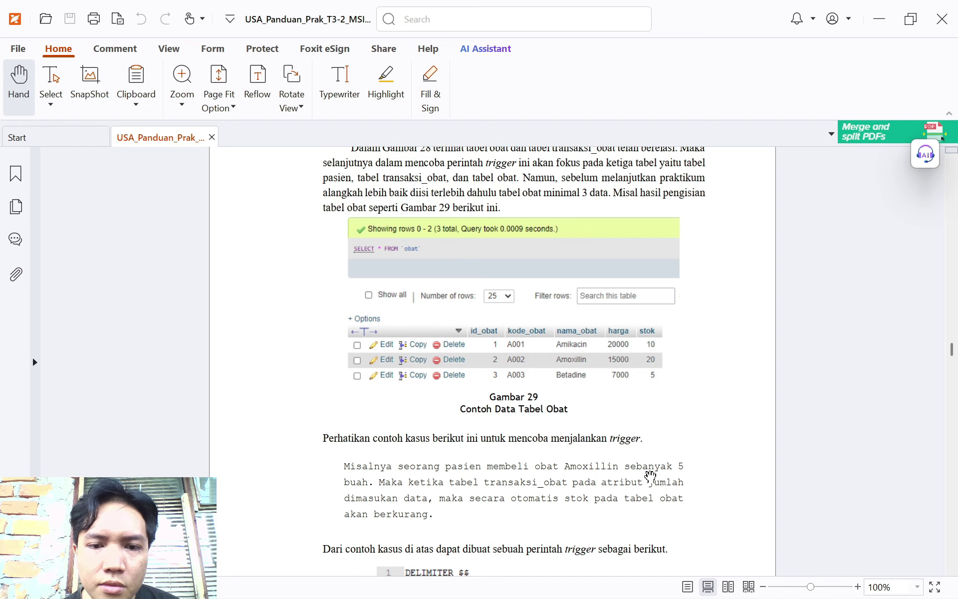
{"action": "key", "text": "alt+Tab"}
{"action": "left_click", "coordinate": [505, 175]}
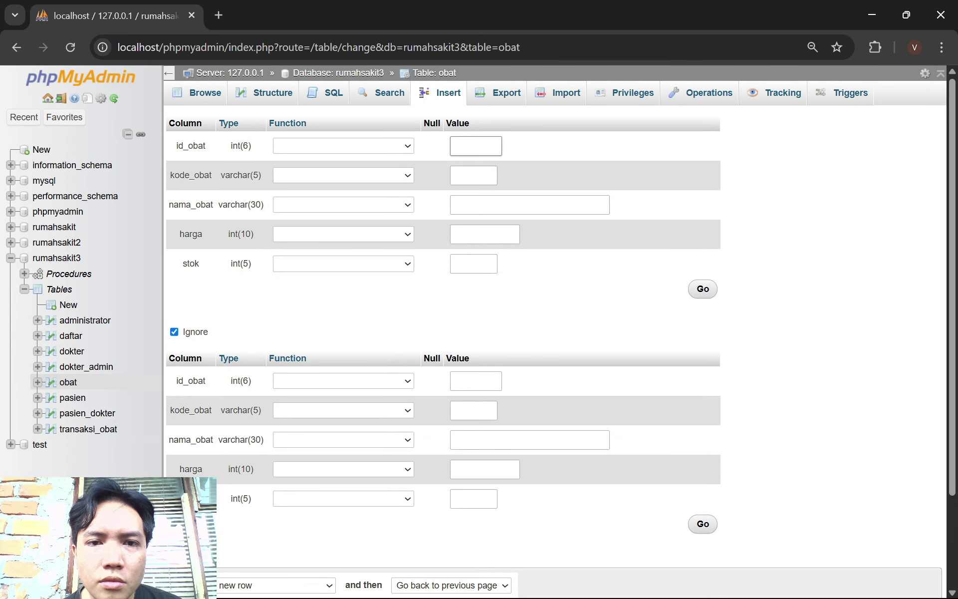
Insert the first medicine row: A001 Amikacin, price 20000, stock 10
{"action": "left_click", "coordinate": [481, 173]}
{"action": "left_click", "coordinate": [498, 208]}
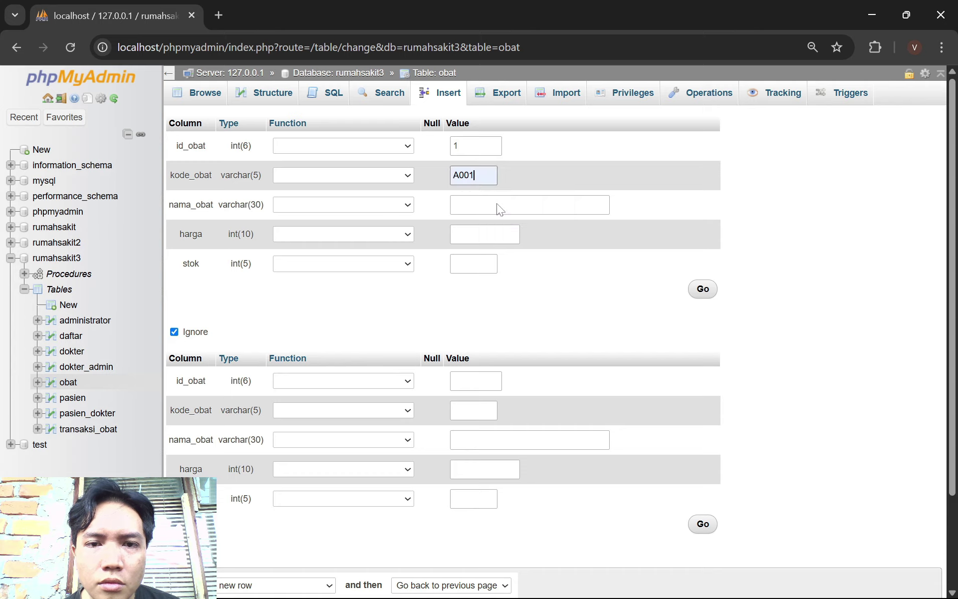
{"action": "left_click", "coordinate": [498, 206]}
{"action": "key", "text": "alt+Tab"}
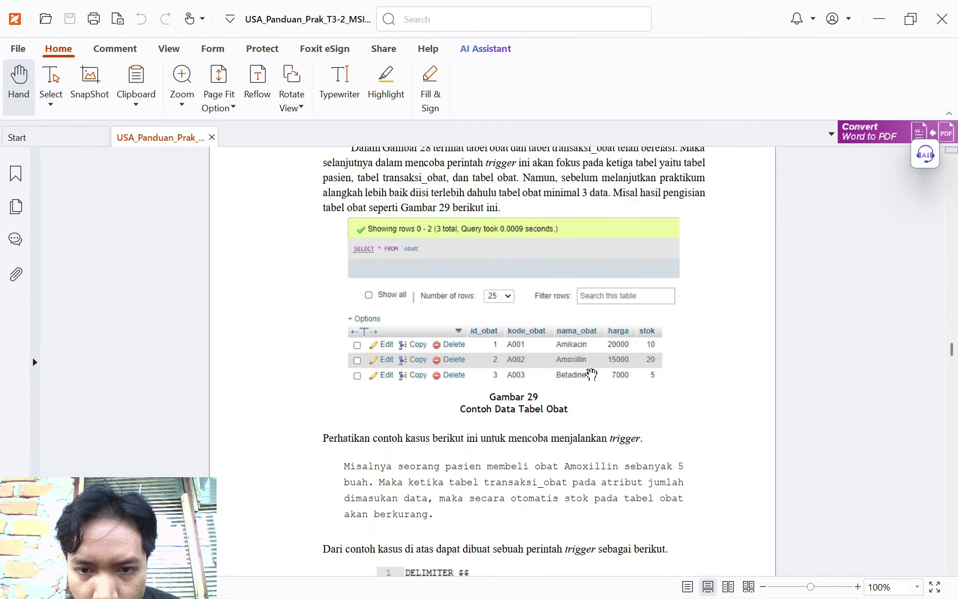
{"action": "key", "text": "alt+Tab"}
{"action": "left_click", "coordinate": [522, 207]}
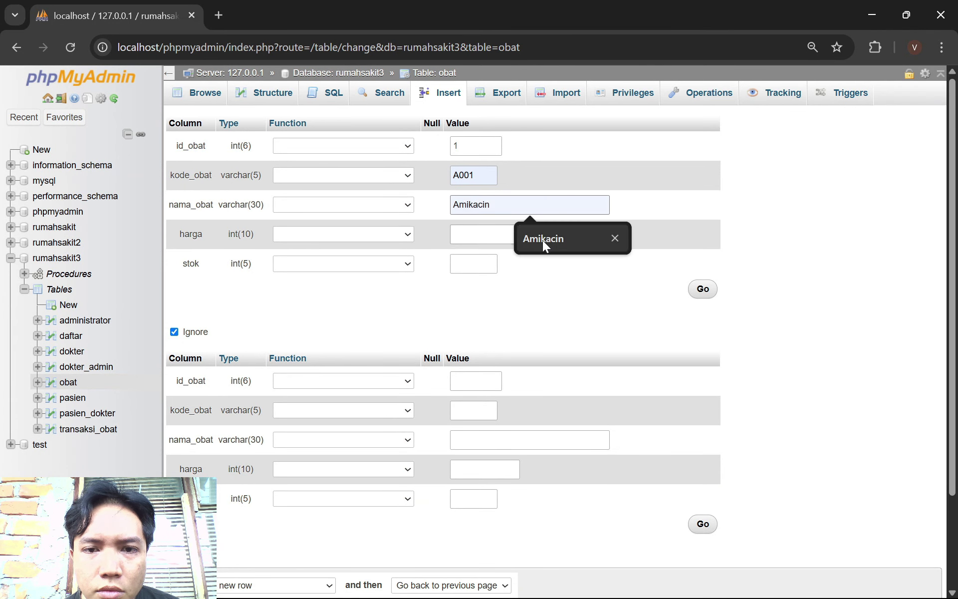
{"action": "left_click", "coordinate": [543, 240]}
{"action": "left_click", "coordinate": [484, 234]}
{"action": "left_click", "coordinate": [519, 275]}
{"action": "left_click", "coordinate": [474, 264]}
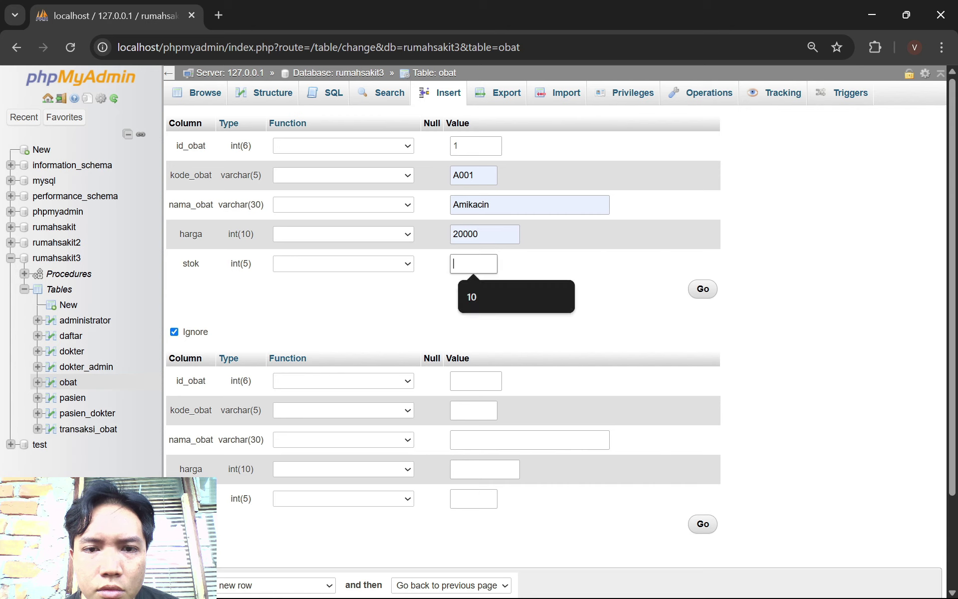
{"action": "left_click", "coordinate": [505, 295]}
{"action": "key", "text": "alt+Tab"}
{"action": "key", "text": "alt+Tab"}
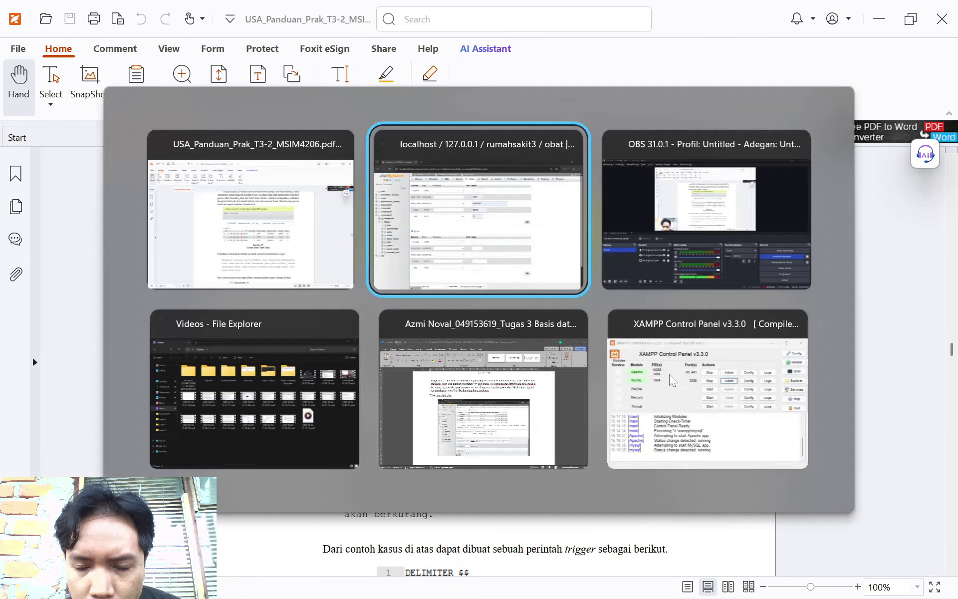
{"action": "scroll", "coordinate": [647, 319], "scroll_direction": "down", "scroll_amount": 2}
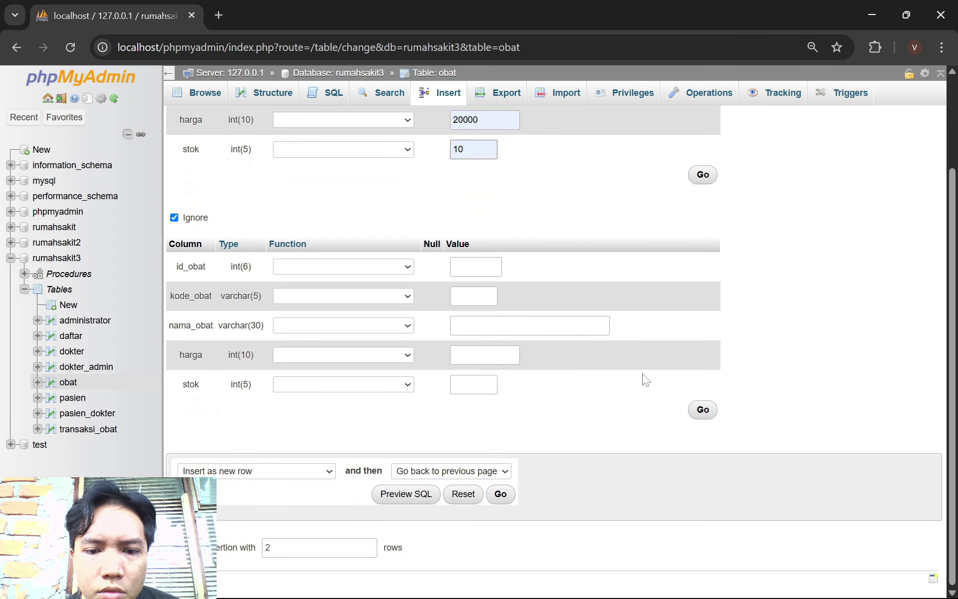
{"action": "scroll", "coordinate": [682, 345], "scroll_direction": "up", "scroll_amount": 2}
{"action": "left_click", "coordinate": [701, 288]}
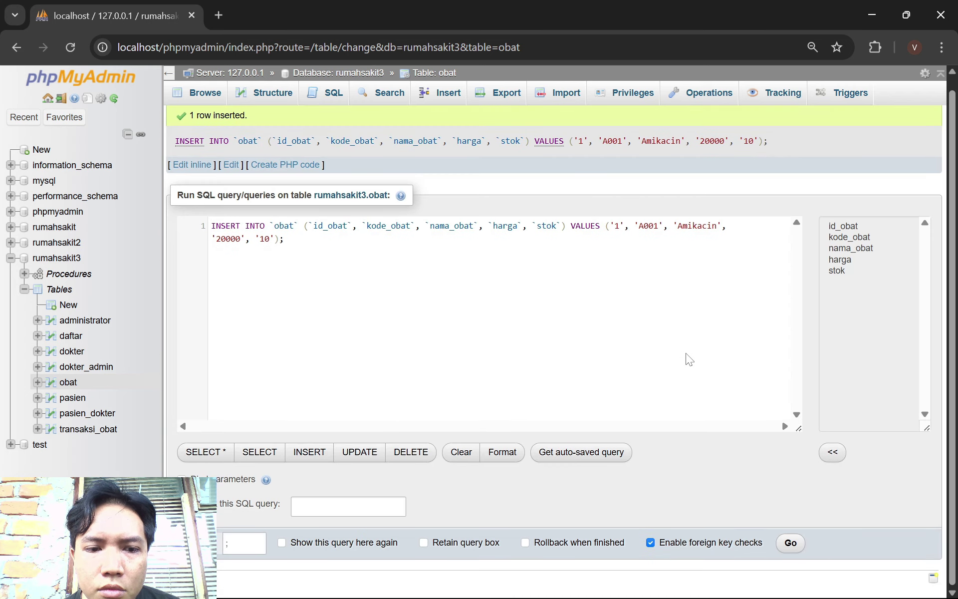
Insert the second medicine row: id 2, A002 Amoxillin, price 15000, stock 20
{"action": "left_click", "coordinate": [448, 96]}
{"action": "left_click", "coordinate": [494, 147]}
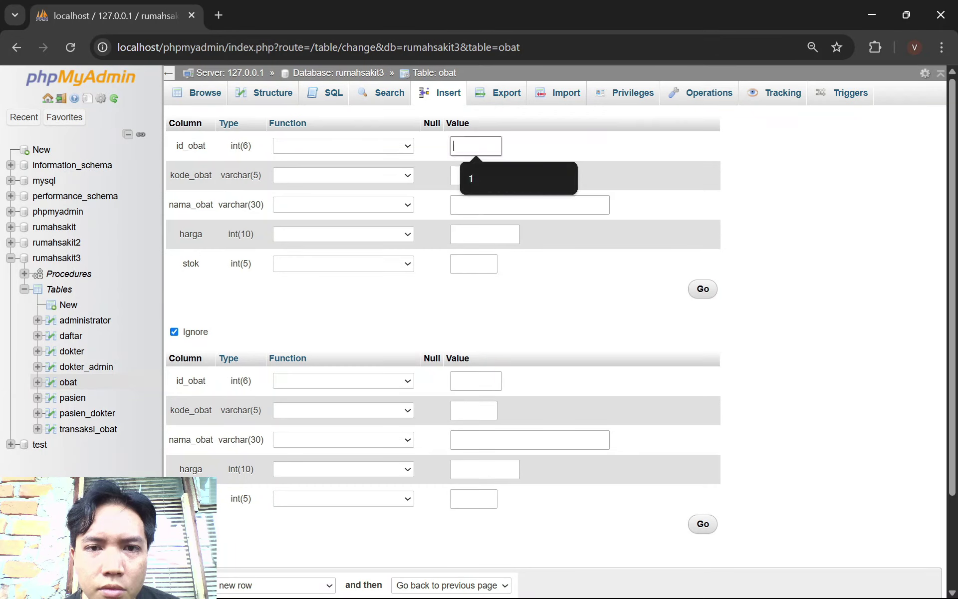
{"action": "type", "text": "2"}
{"action": "left_click", "coordinate": [496, 175]}
{"action": "type", "text": "A"}
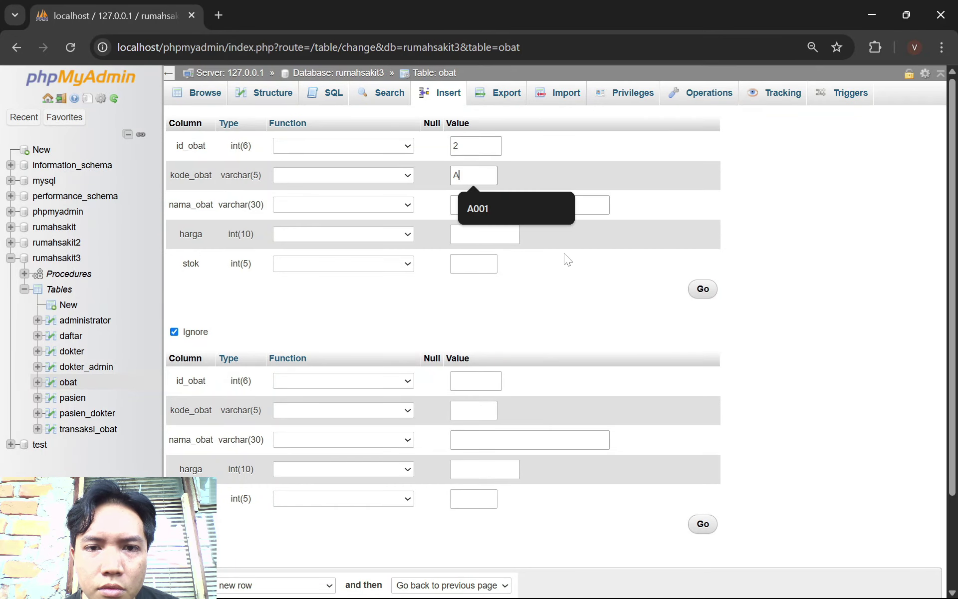
{"action": "type", "text": "002"}
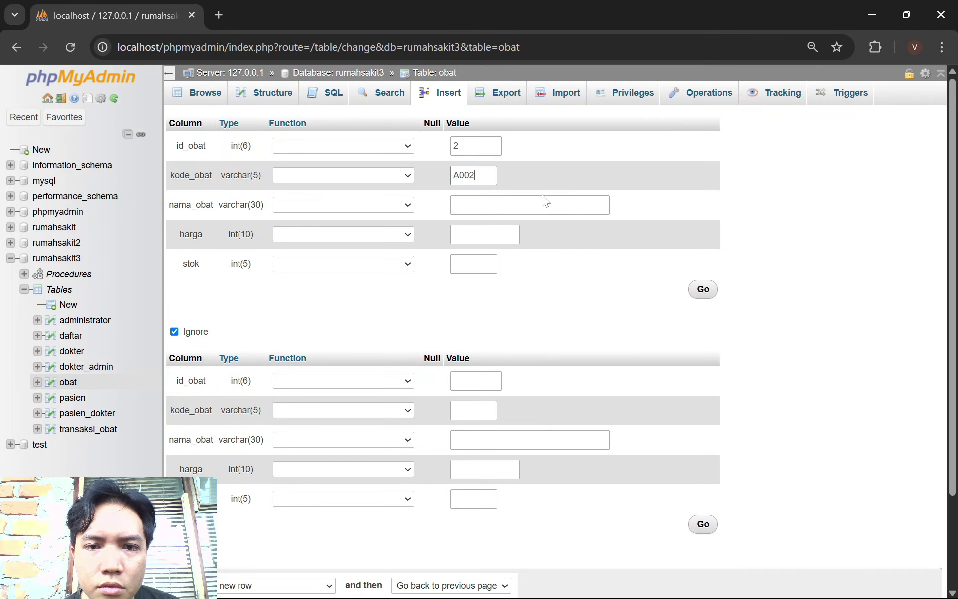
{"action": "left_click", "coordinate": [543, 200]}
{"action": "key", "text": "alt+Tab"}
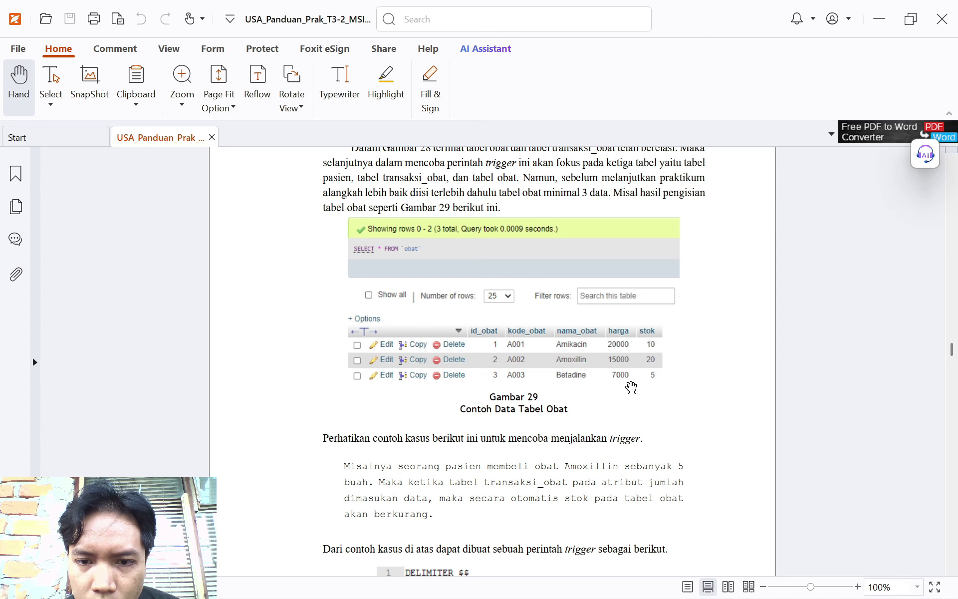
{"action": "key", "text": "alt+Tab"}
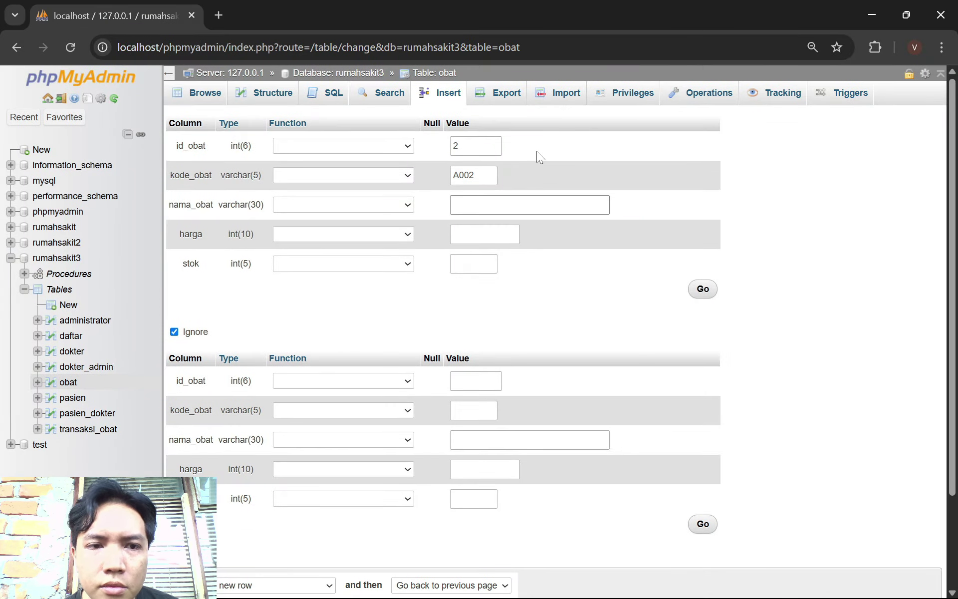
{"action": "type", "text": "Amoxilin"}
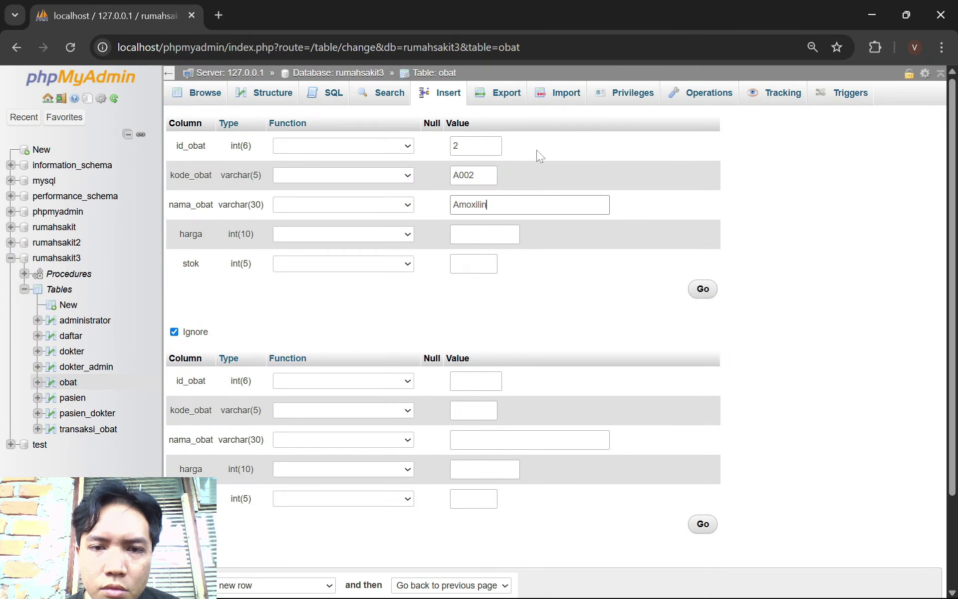
{"action": "key", "text": "alt+Tab"}
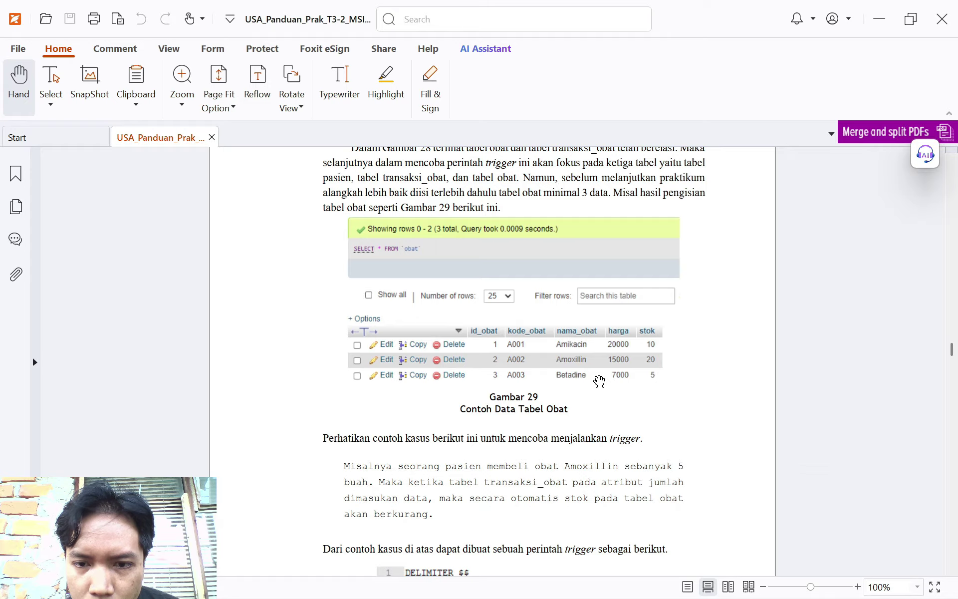
{"action": "key", "text": "alt+Tab"}
{"action": "type", "text": "in"}
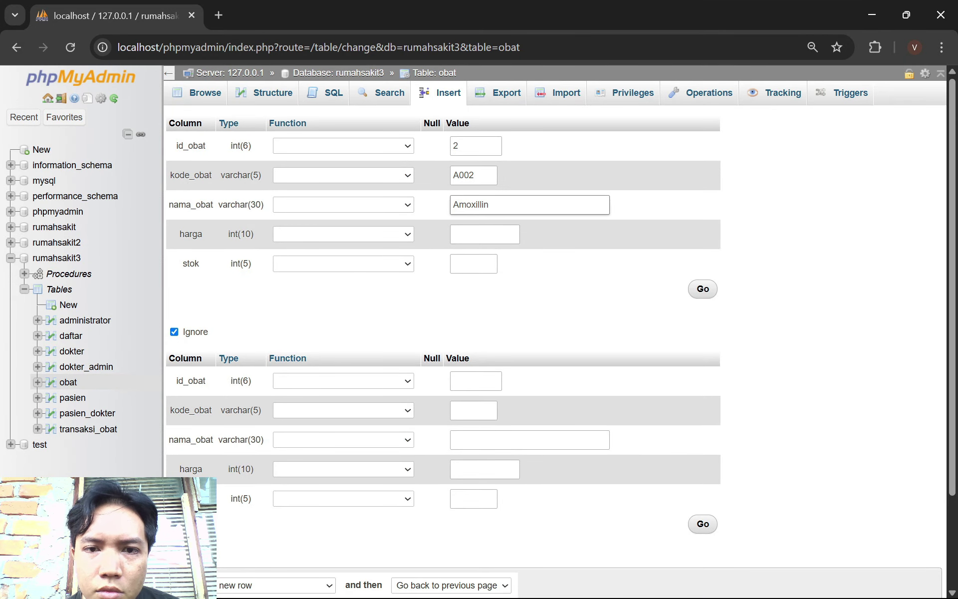
{"action": "left_click", "coordinate": [484, 234]}
{"action": "type", "text": "1"}
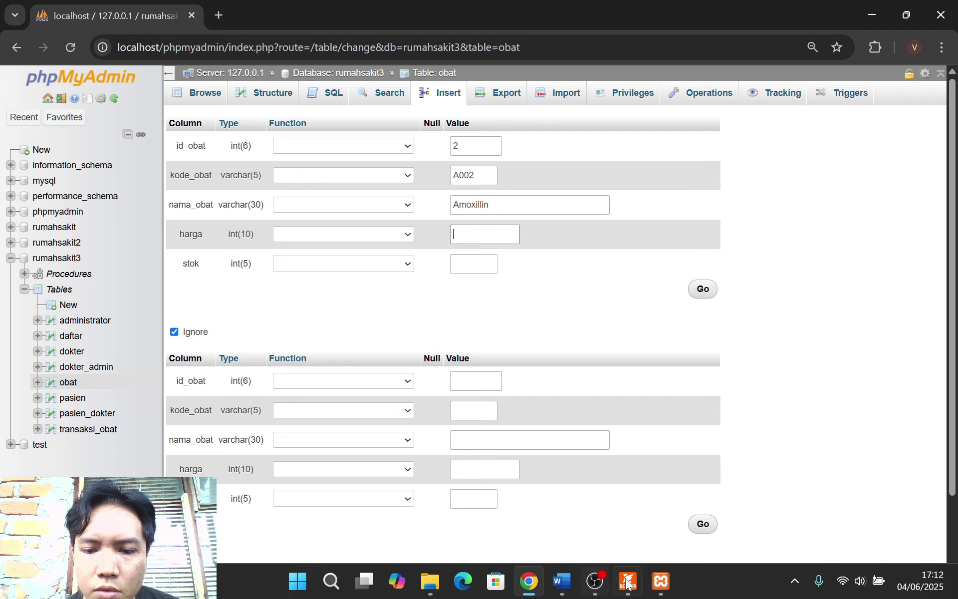
{"action": "left_click", "coordinate": [628, 581]}
{"action": "key", "text": "alt+Tab"}
{"action": "type", "text": "5"}
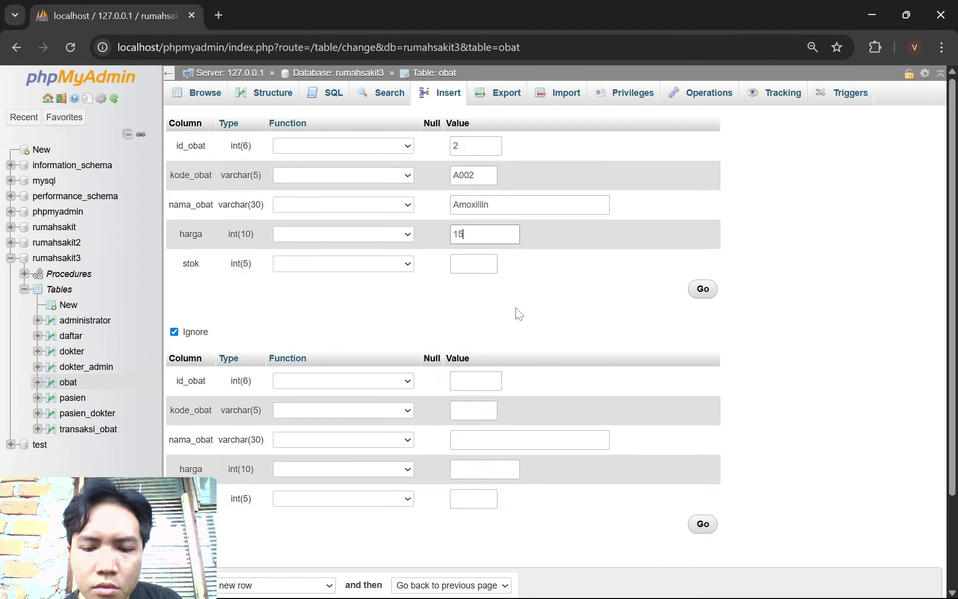
{"action": "type", "text": "000"}
{"action": "left_click", "coordinate": [473, 263]}
{"action": "key", "text": "alt+Tab"}
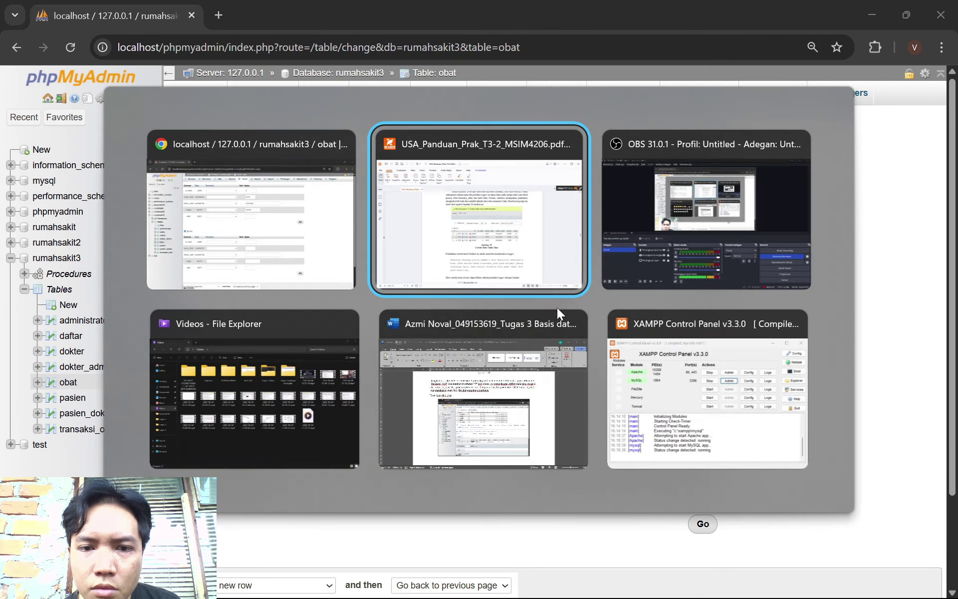
{"action": "key", "text": "alt+Tab"}
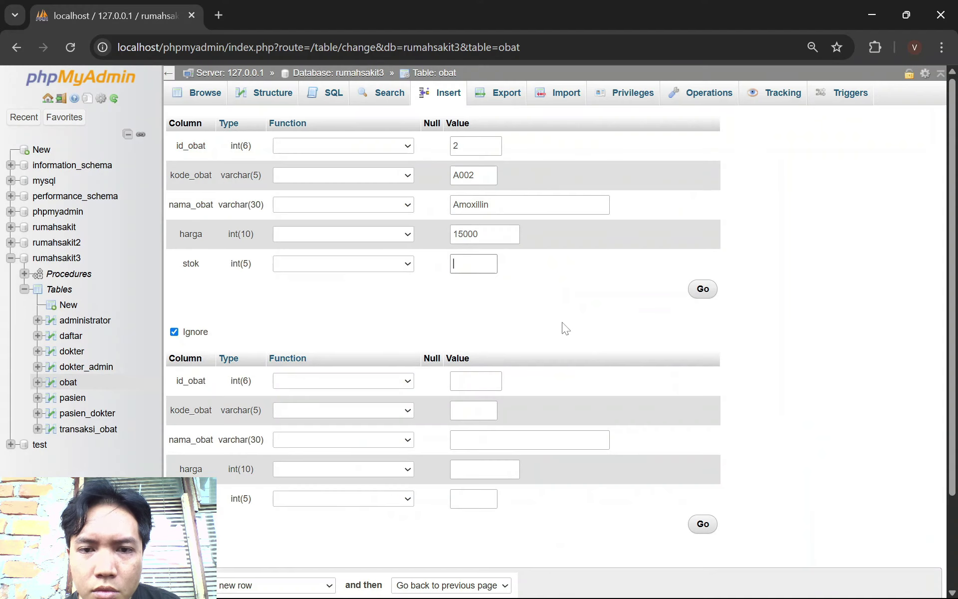
{"action": "type", "text": "20"}
{"action": "left_click", "coordinate": [701, 290]}
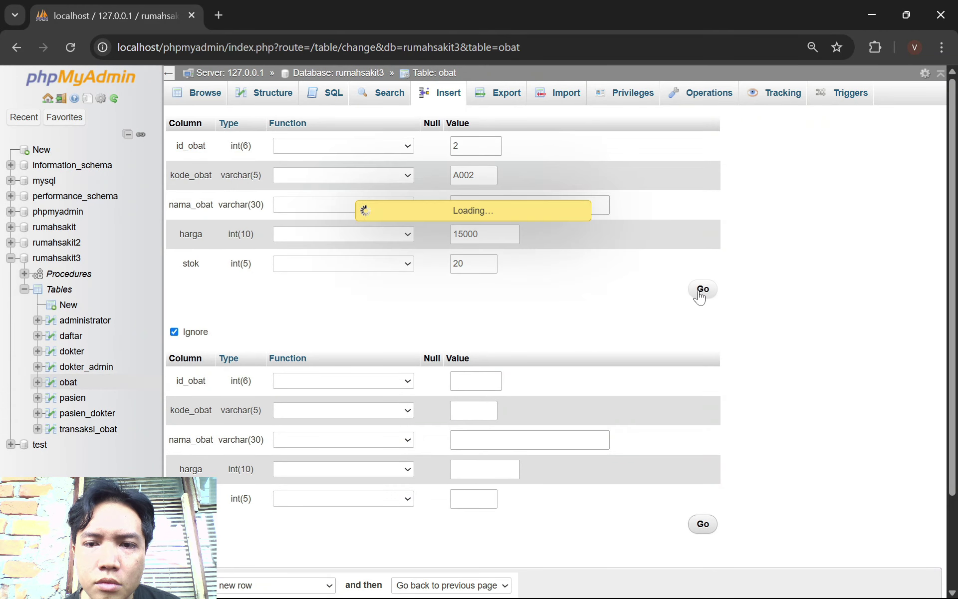
Insert the third row, id 3, A003 Betadine at 7000 with stock 5, then browse obat
{"action": "left_click", "coordinate": [448, 101]}
{"action": "left_click", "coordinate": [475, 146]}
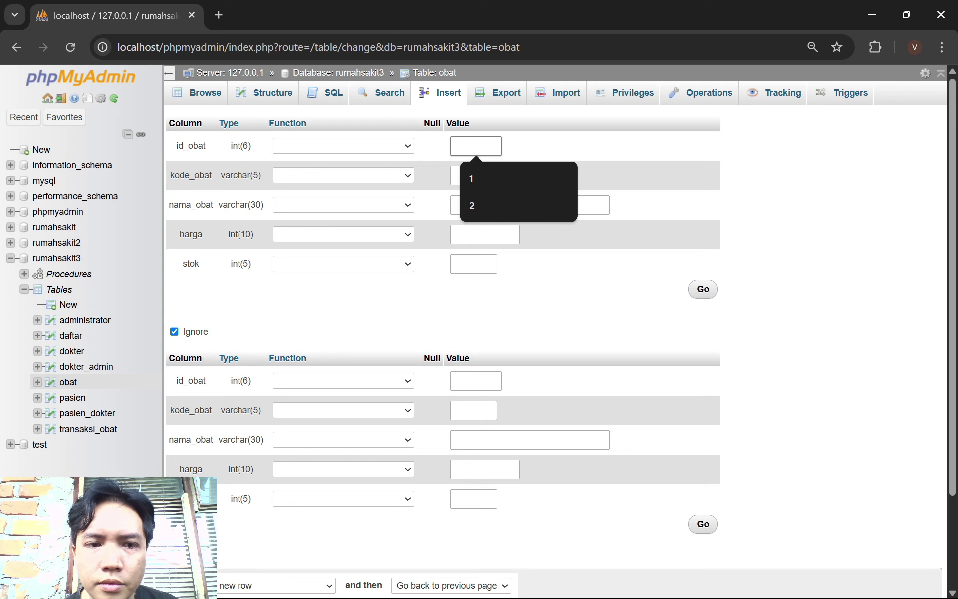
{"action": "type", "text": "3"}
{"action": "key", "text": "Tab"}
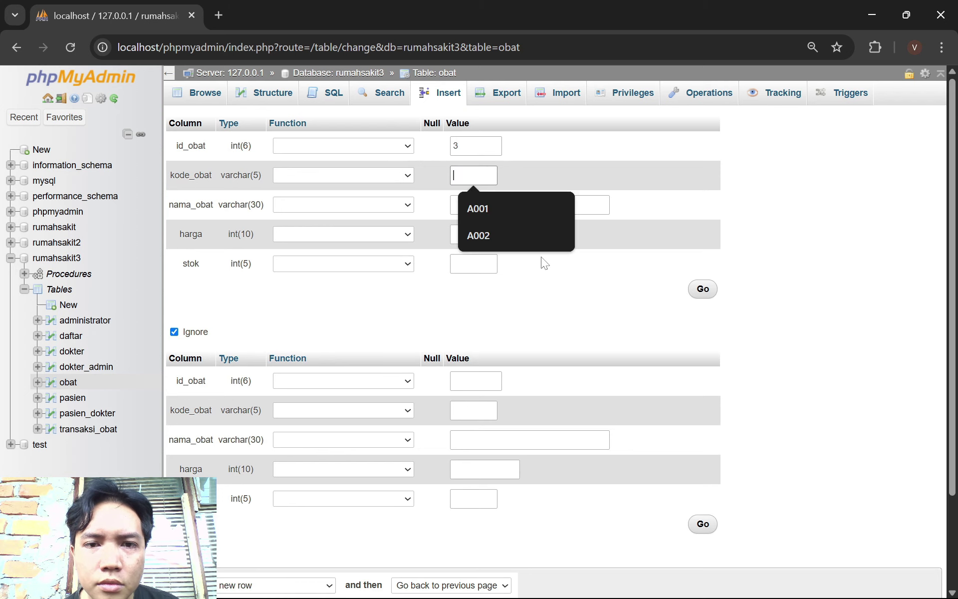
{"action": "type", "text": "A003"}
{"action": "key", "text": "Tab"}
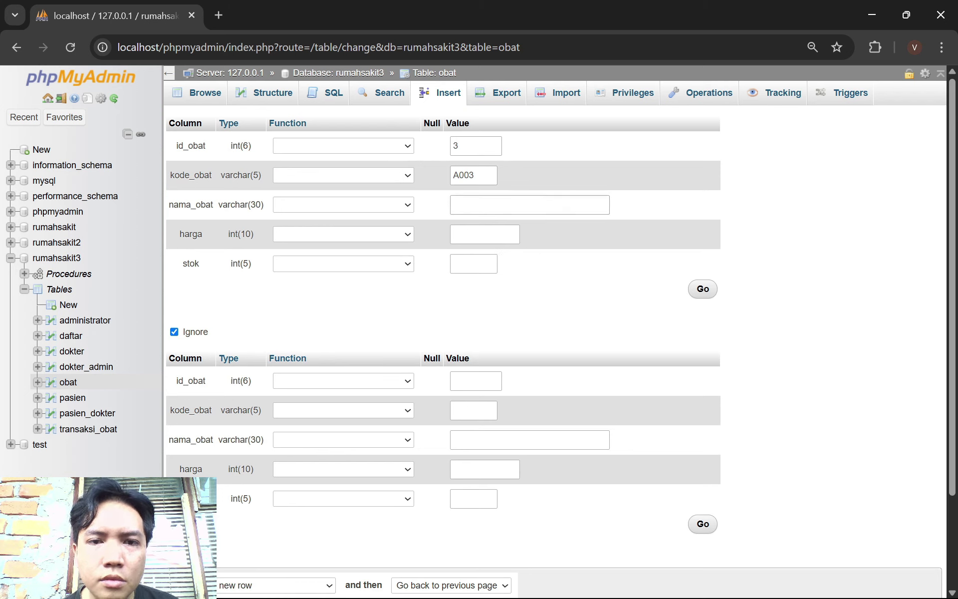
{"action": "key", "text": "alt+Tab"}
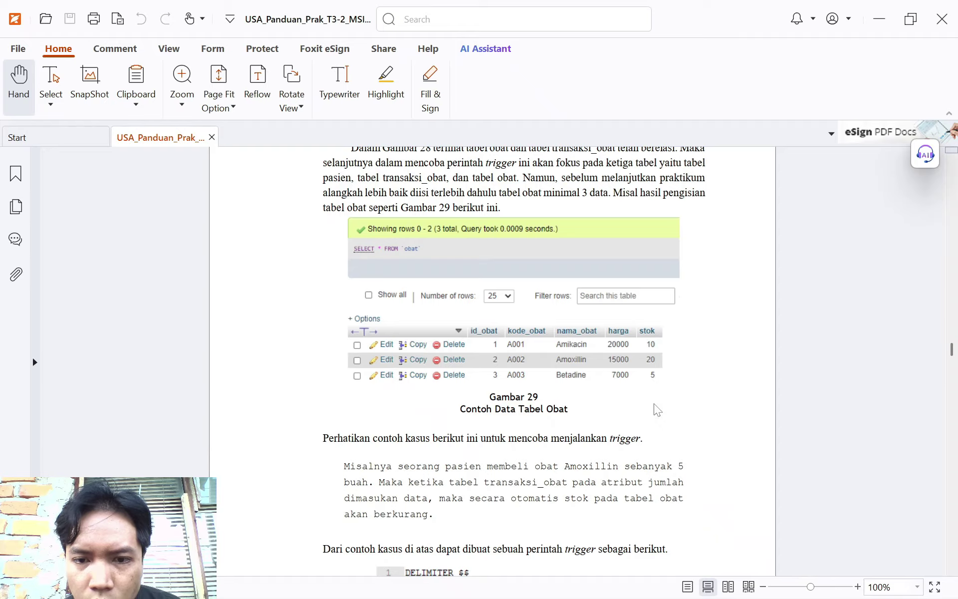
{"action": "key", "text": "alt+Tab"}
{"action": "type", "text": "Betadd"}
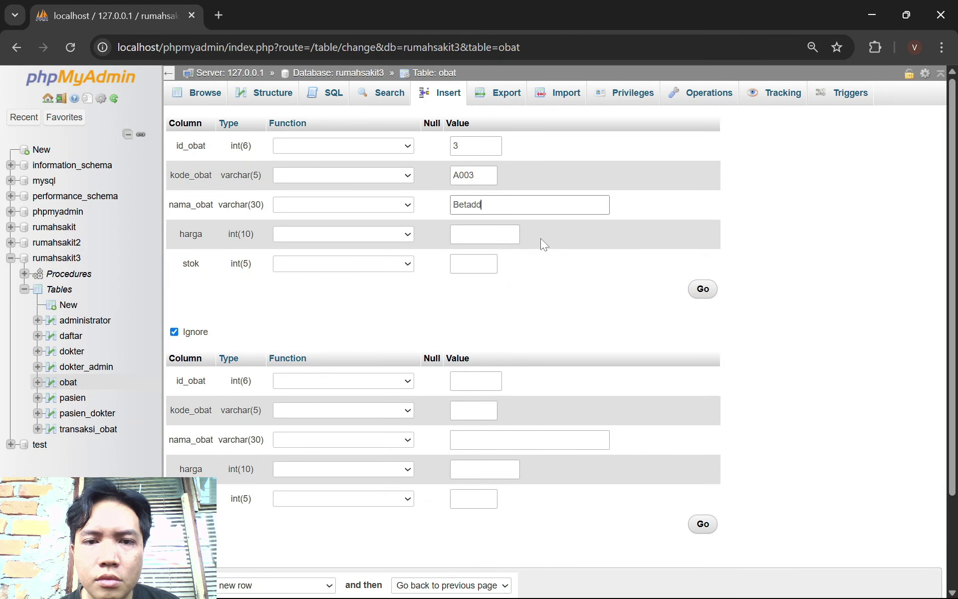
{"action": "key", "text": "BackSpace"}
{"action": "type", "text": "in"}
{"action": "key", "text": "BackSpace"}
{"action": "type", "text": "ne"}
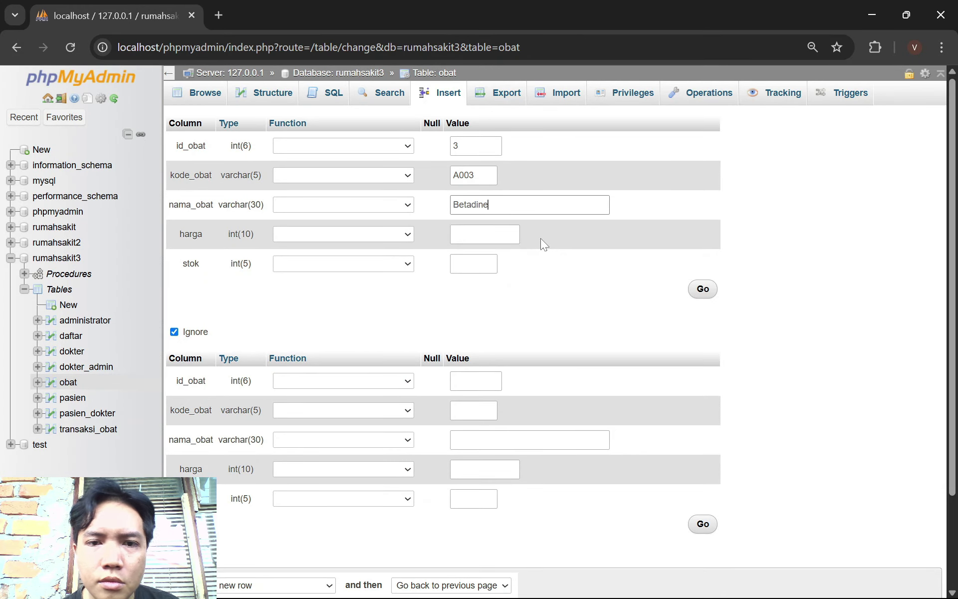
{"action": "key", "text": "Tab"}
{"action": "key", "text": "alt+Tab"}
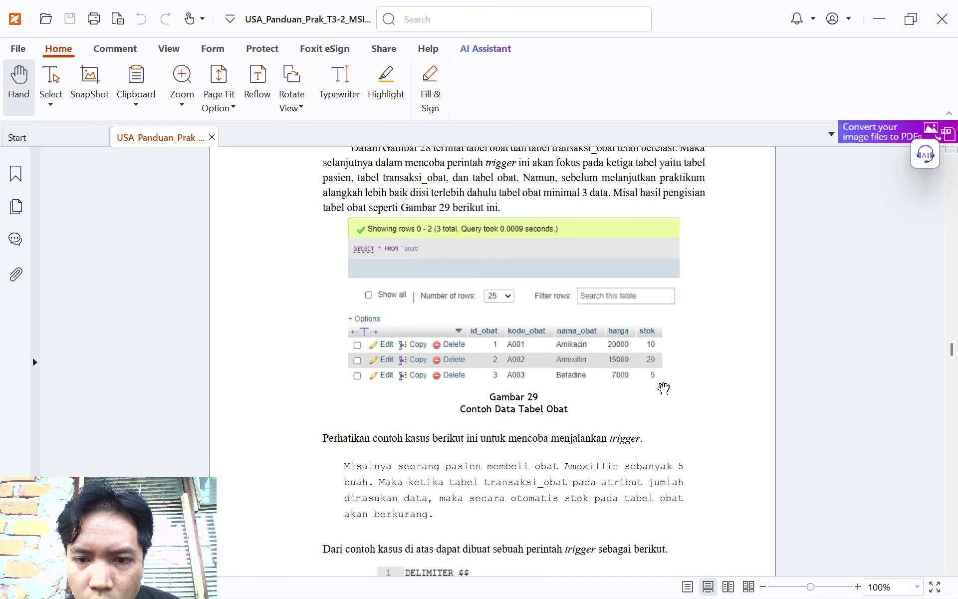
{"action": "key", "text": "alt+Tab"}
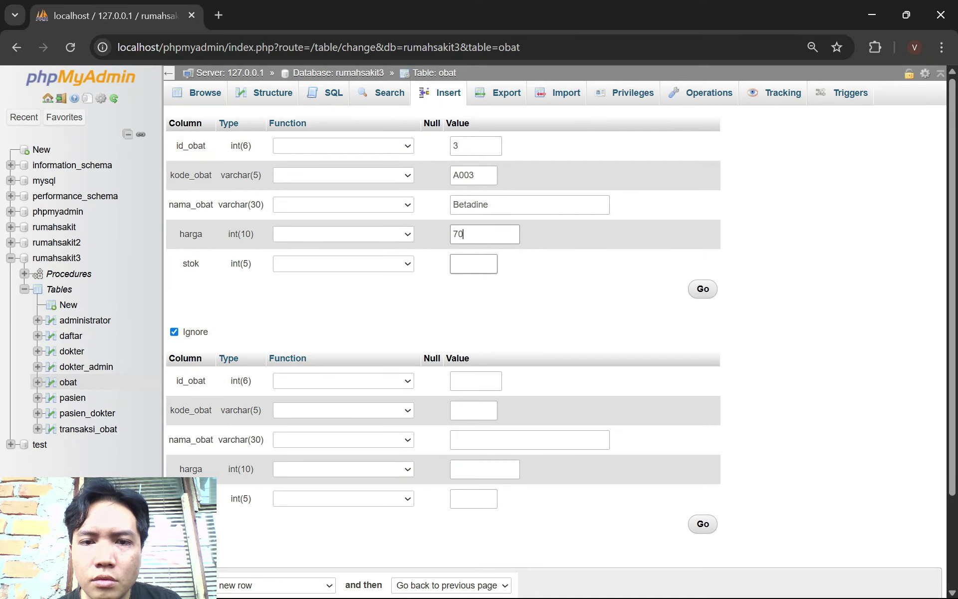
{"action": "type", "text": "7000"}
{"action": "key", "text": "Tab"}
{"action": "key", "text": "alt+Tab"}
{"action": "key", "text": "alt+Tab"}
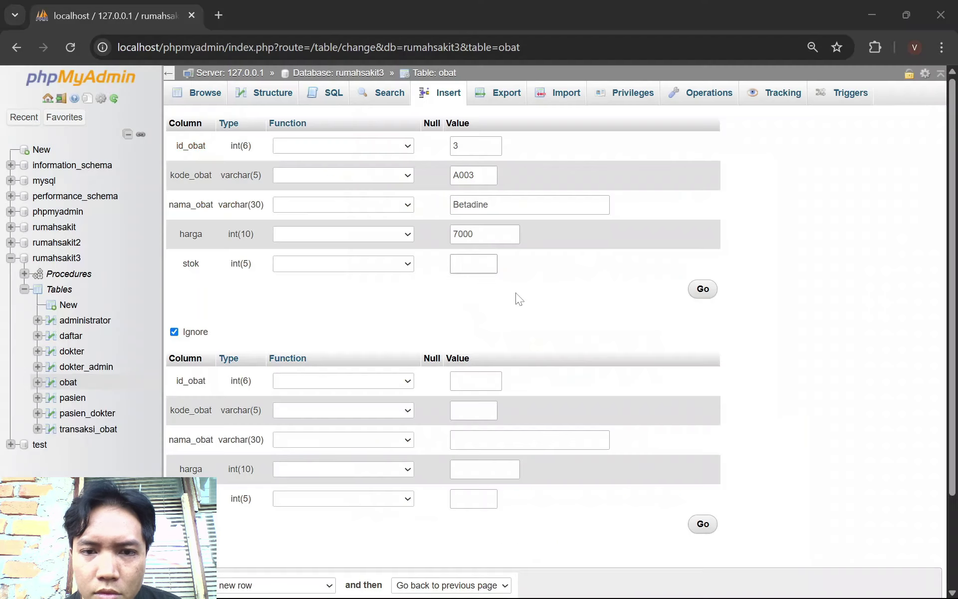
{"action": "type", "text": "5"}
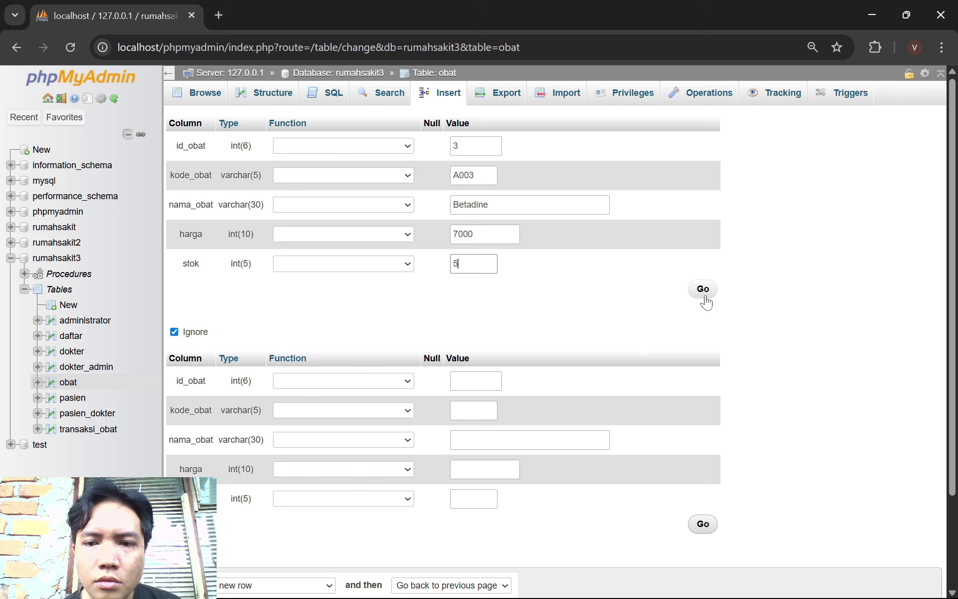
{"action": "left_click", "coordinate": [703, 293]}
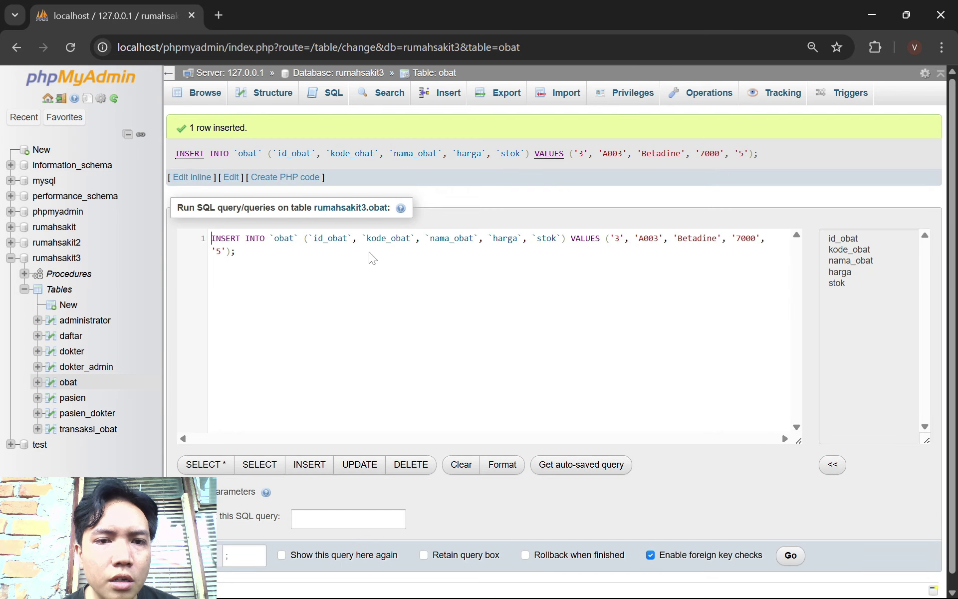
{"action": "left_click", "coordinate": [219, 99]}
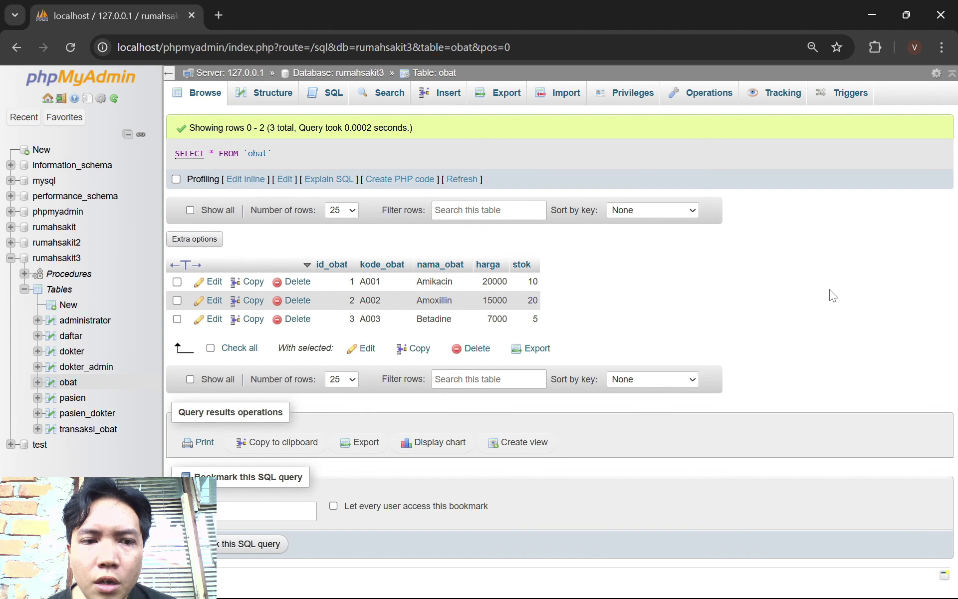
Start a new trigger from the obat Triggers page and name it tg_jual
{"action": "left_click", "coordinate": [851, 96]}
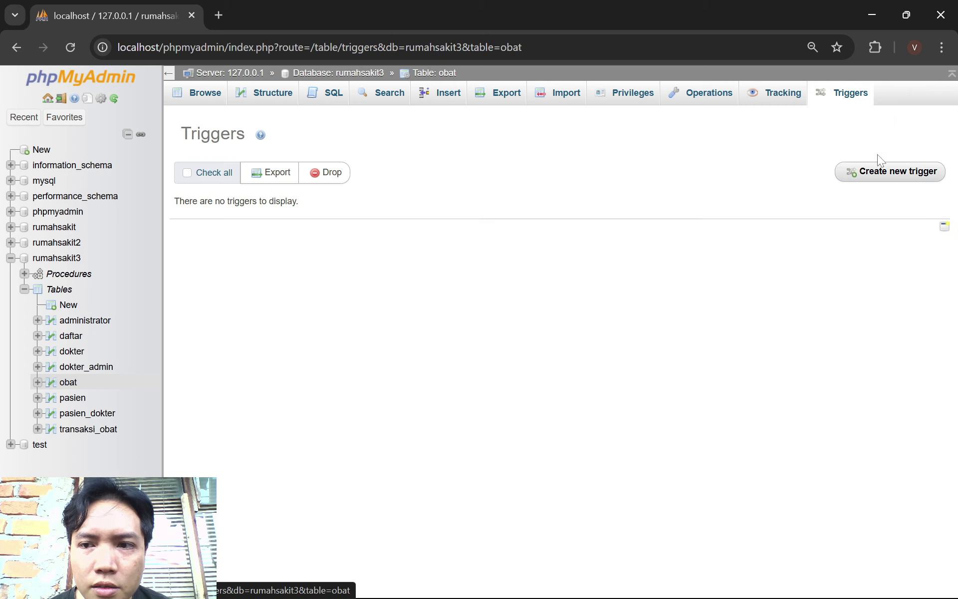
{"action": "left_click", "coordinate": [892, 182]}
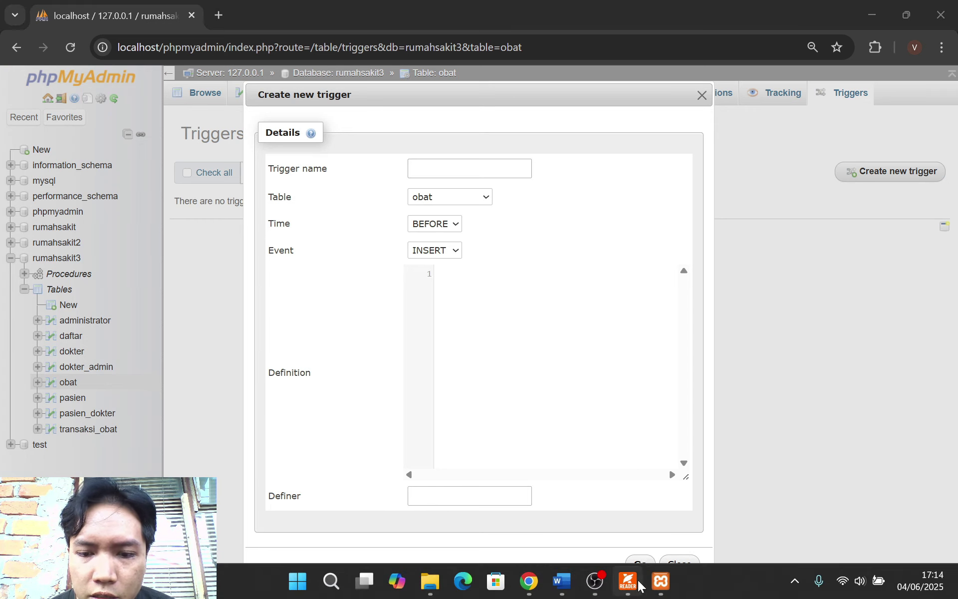
{"action": "left_click", "coordinate": [628, 580]}
{"action": "scroll", "coordinate": [644, 441], "scroll_direction": "down", "scroll_amount": 10}
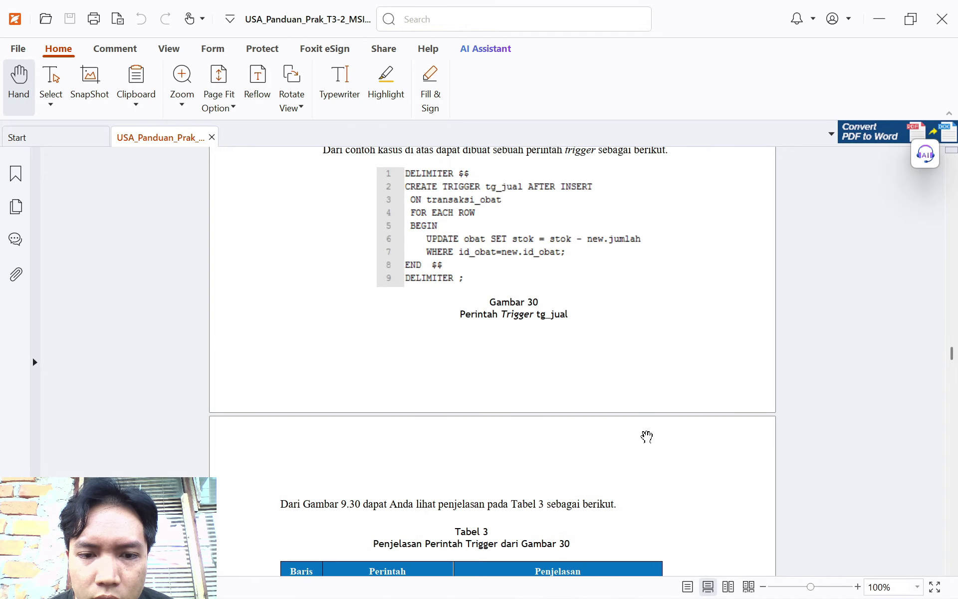
{"action": "scroll", "coordinate": [646, 435], "scroll_direction": "down", "scroll_amount": 7}
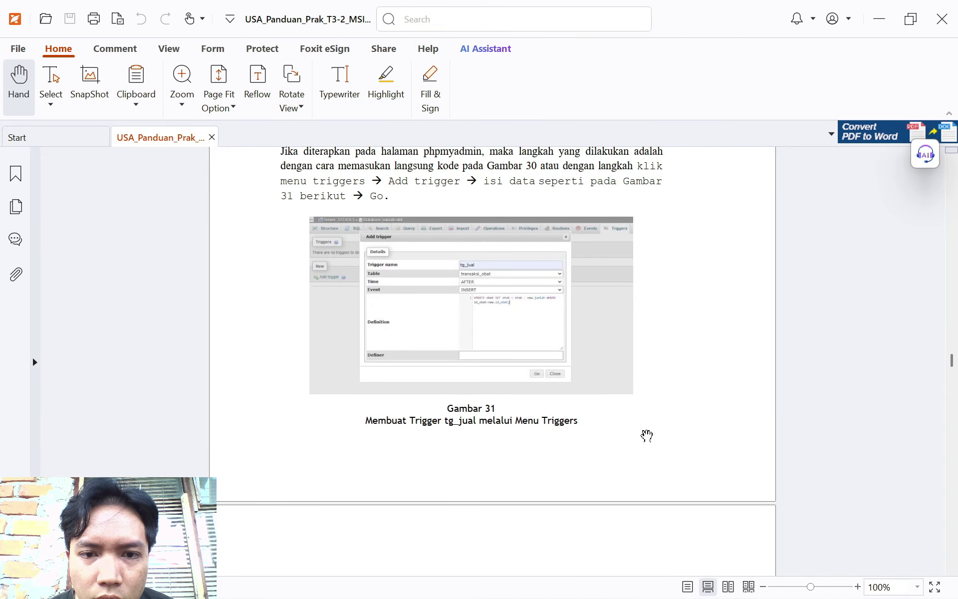
{"action": "scroll", "coordinate": [646, 435], "scroll_direction": "down", "scroll_amount": 2}
{"action": "scroll", "coordinate": [646, 435], "scroll_direction": "up", "scroll_amount": 2}
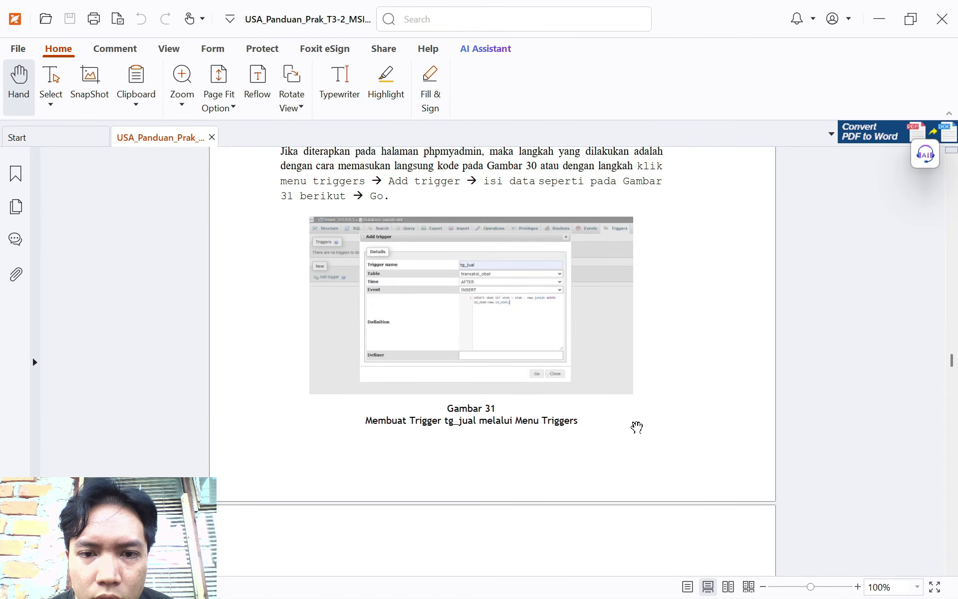
{"action": "key", "text": "alt+Tab"}
{"action": "type", "text": "tg_jual"}
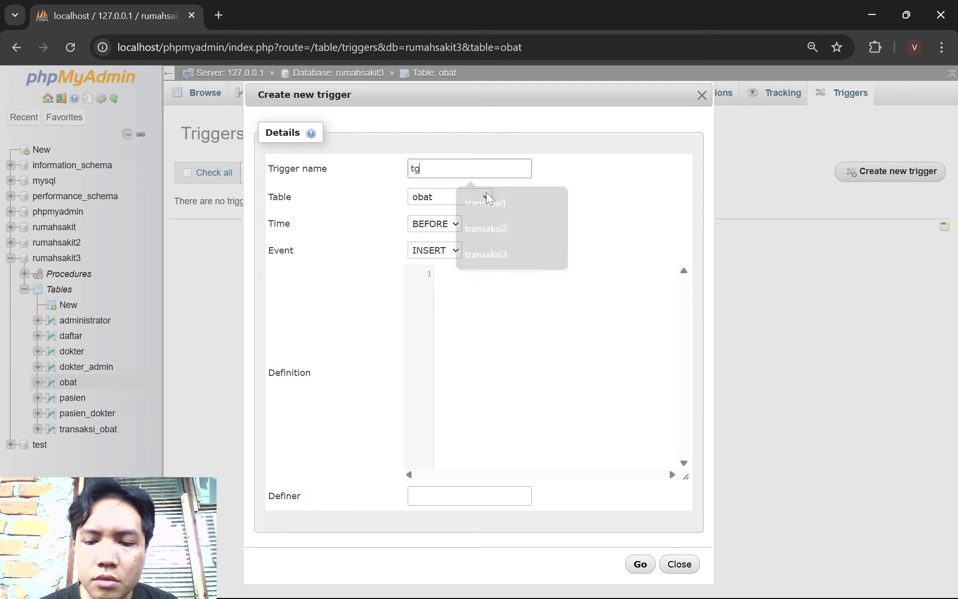
{"action": "key", "text": "alt+Tab"}
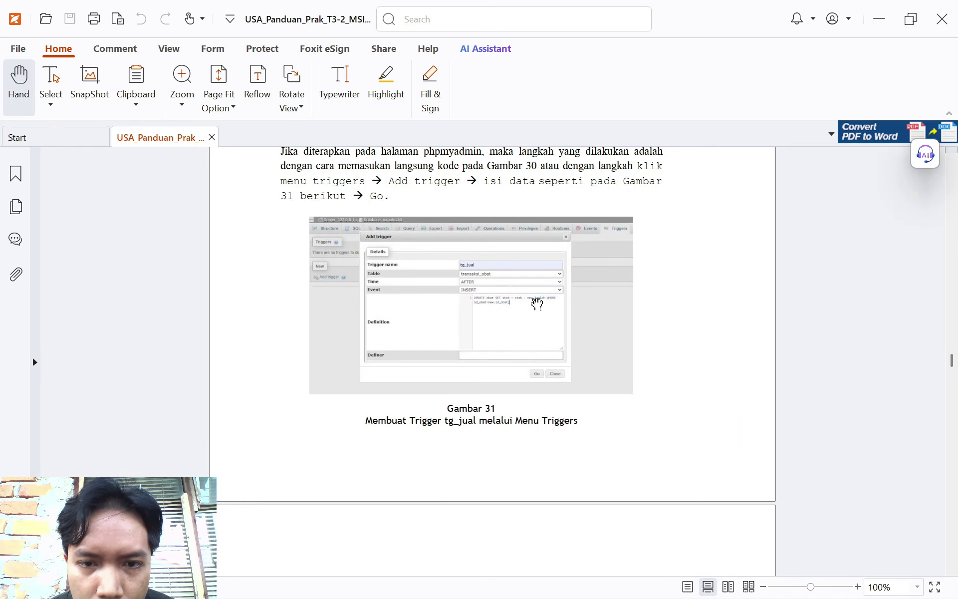
{"action": "key", "text": "alt+Tab"}
Attach tg_jual to transaksi_obat, firing AFTER, with the stock-reducing UPDATE obat definition, and create it
{"action": "left_click", "coordinate": [480, 197]}
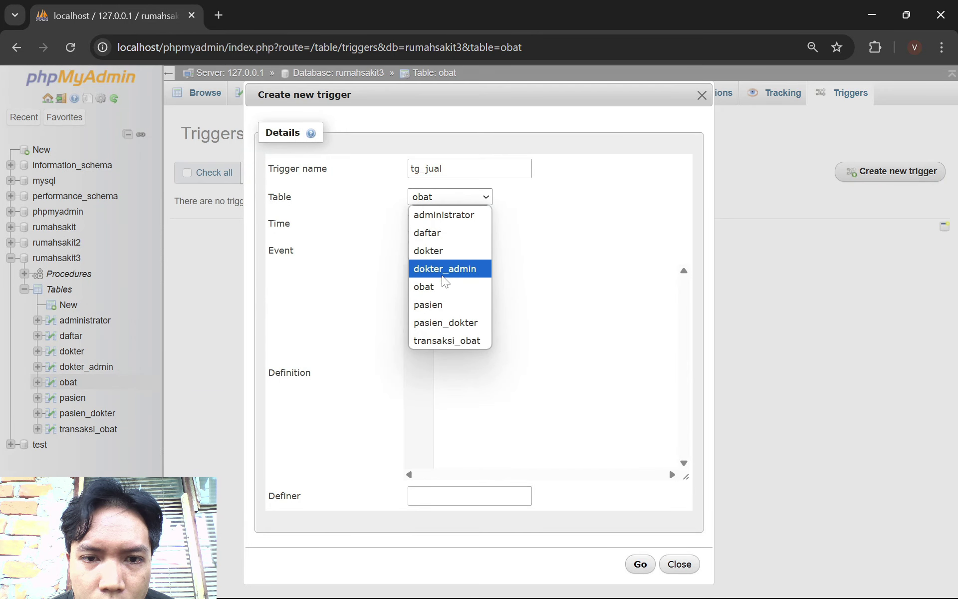
{"action": "left_click", "coordinate": [449, 339]}
{"action": "key", "text": "alt+Tab"}
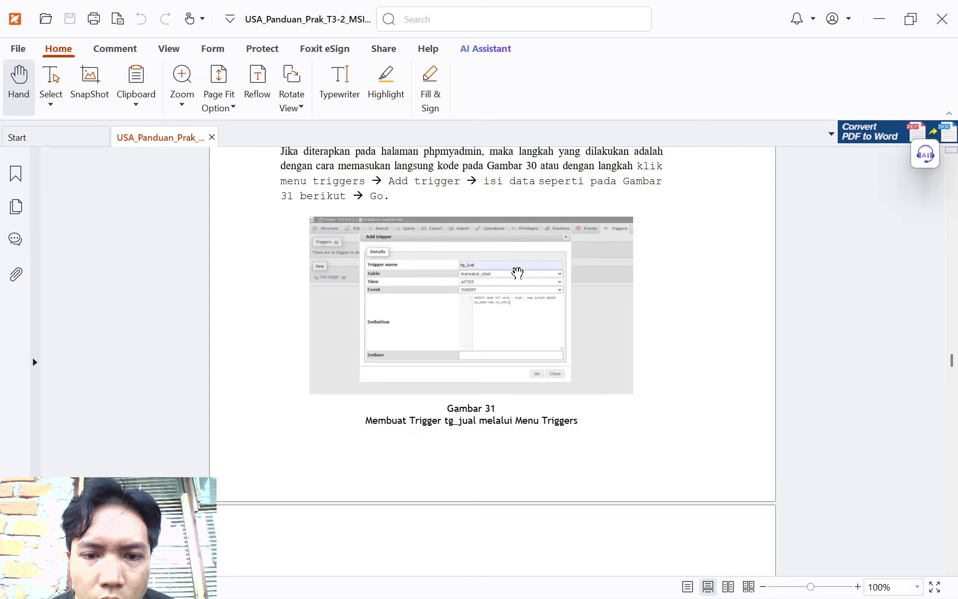
{"action": "key", "text": "alt+Tab"}
{"action": "left_click", "coordinate": [441, 222]}
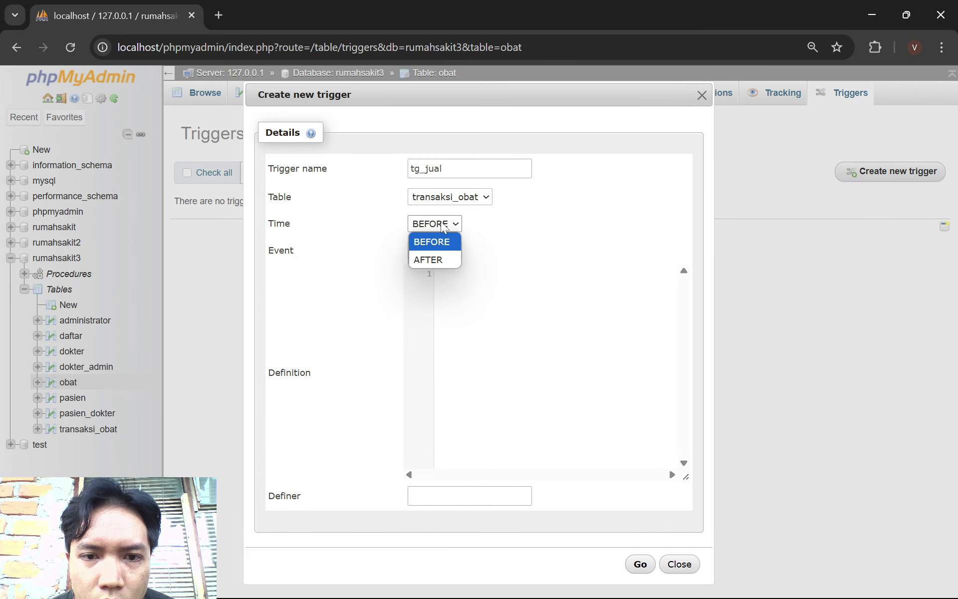
{"action": "left_click", "coordinate": [446, 257]}
{"action": "left_click", "coordinate": [477, 304]}
{"action": "type", "text": "UPDATE obat SET stok = stok - new.jumlah WHERE id_obat=new.id_obat;"}
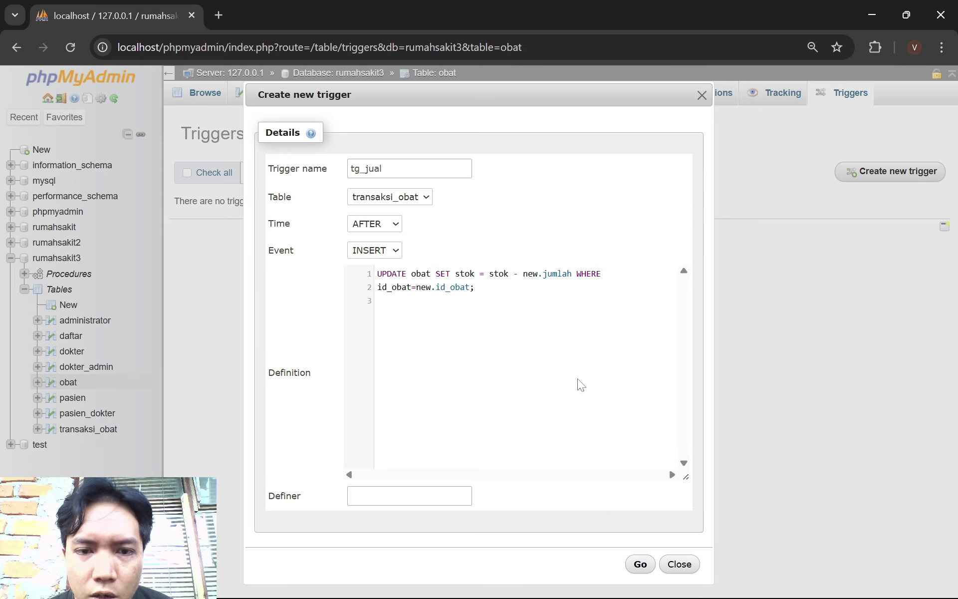
{"action": "left_click", "coordinate": [635, 567]}
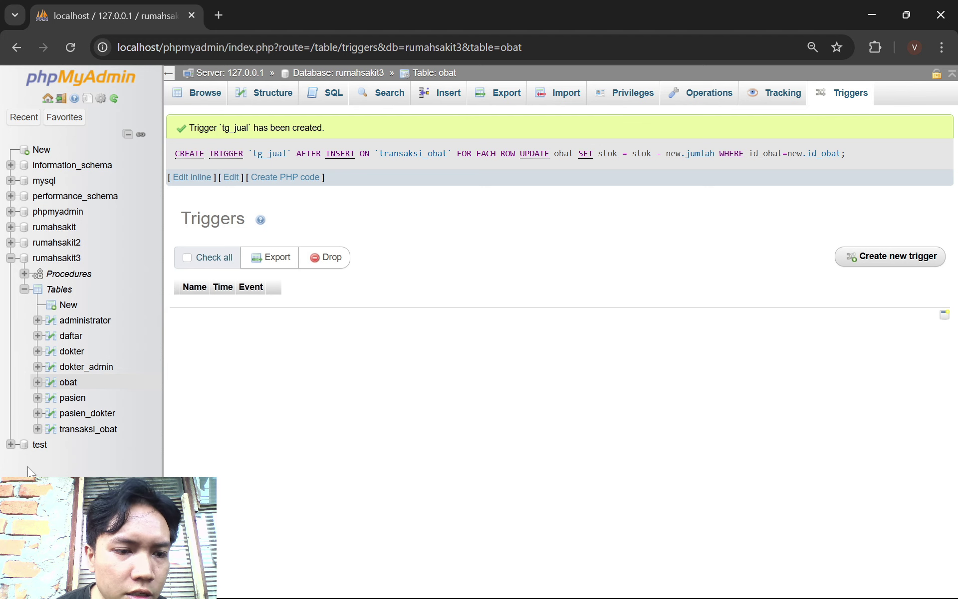
Start a new transaksi_obat row with id_transaksi 1, patient 6 and medicine A001
{"action": "left_click", "coordinate": [82, 430]}
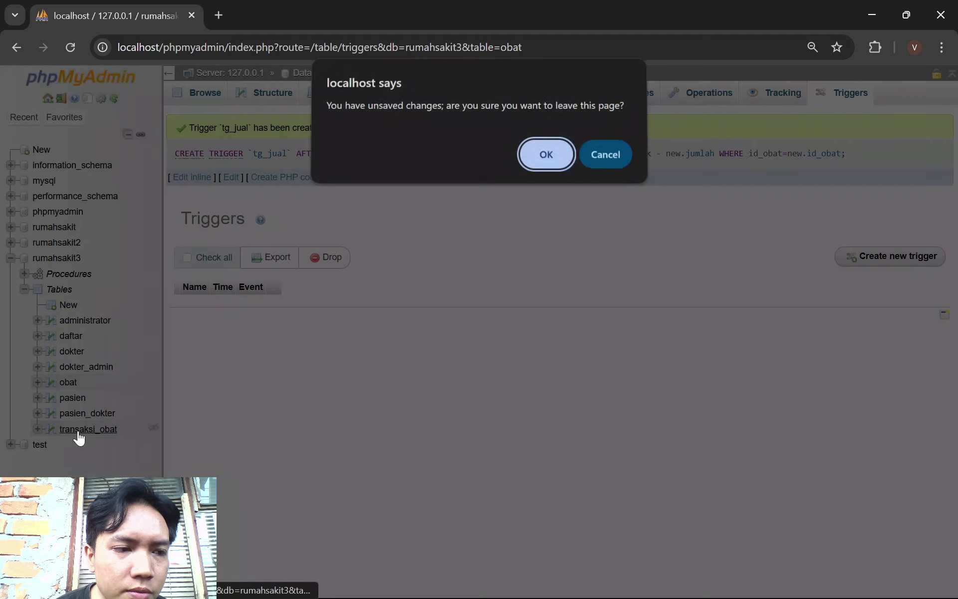
{"action": "left_click", "coordinate": [546, 157]}
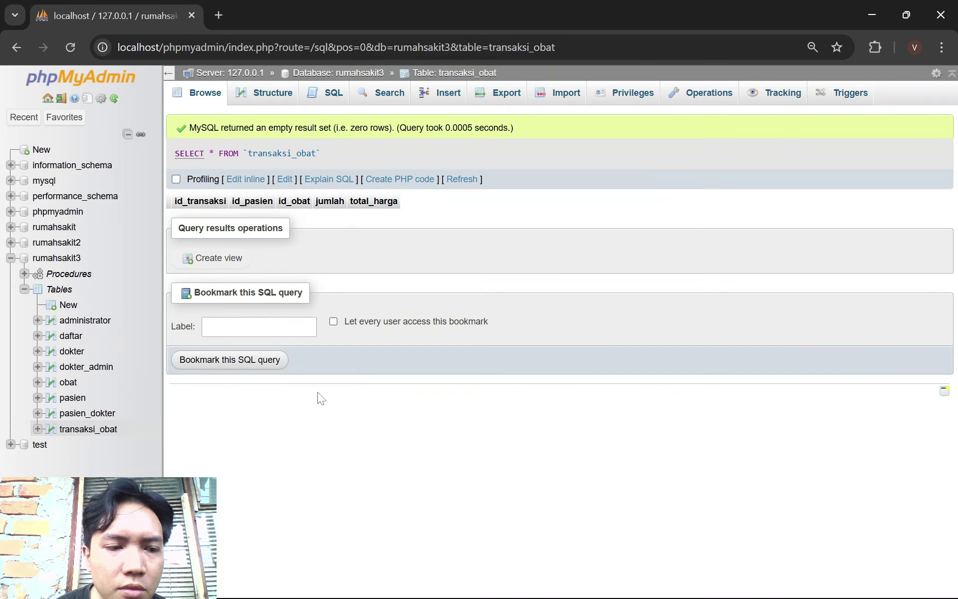
{"action": "left_click", "coordinate": [442, 102]}
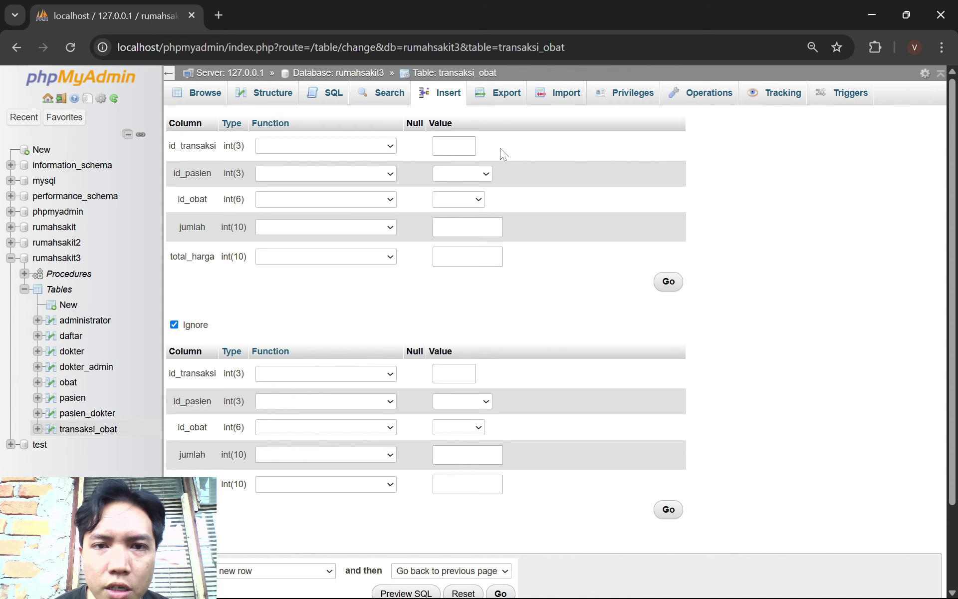
{"action": "left_click", "coordinate": [461, 147]}
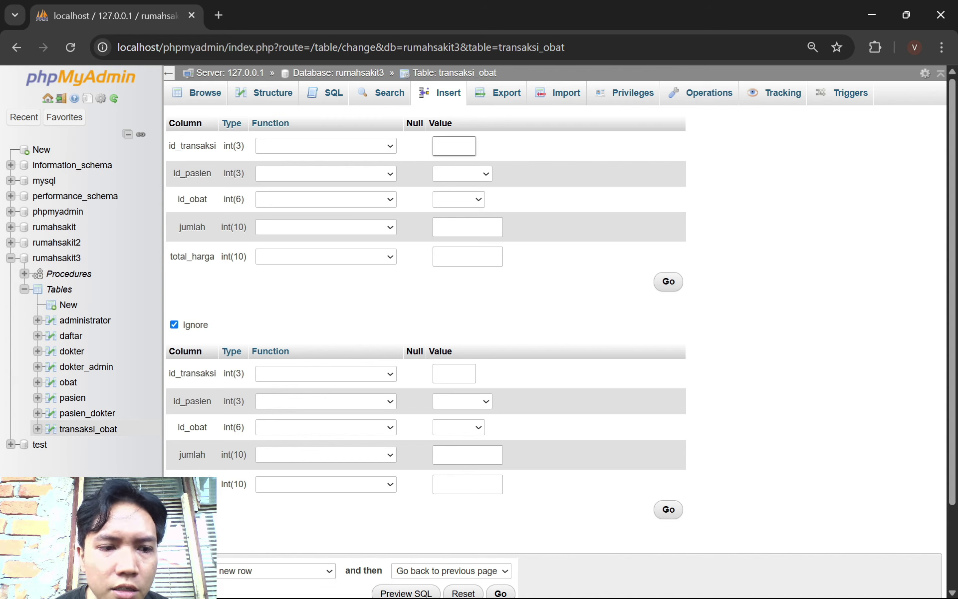
{"action": "type", "text": "1"}
{"action": "left_click", "coordinate": [462, 173]}
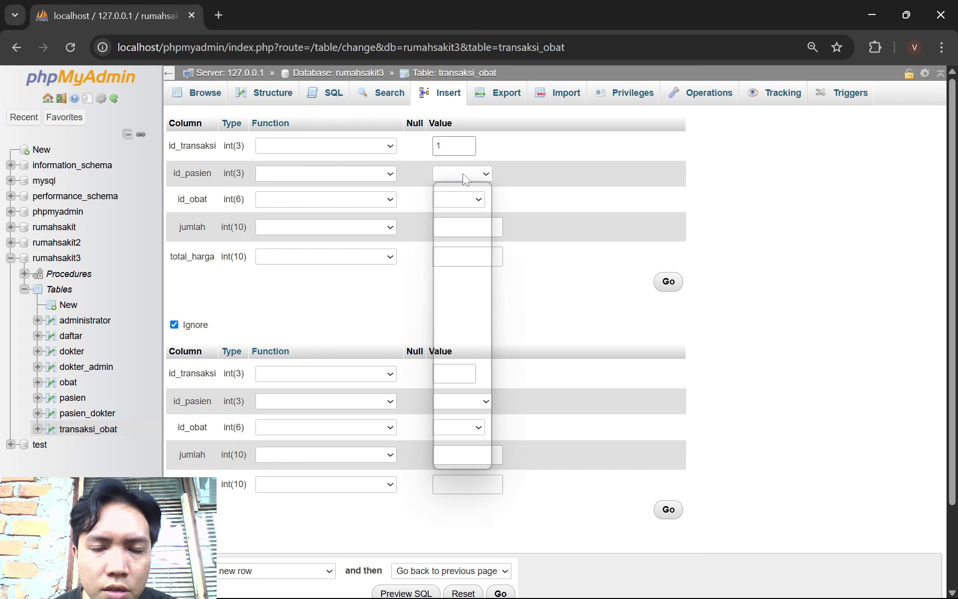
{"action": "left_click", "coordinate": [462, 270]}
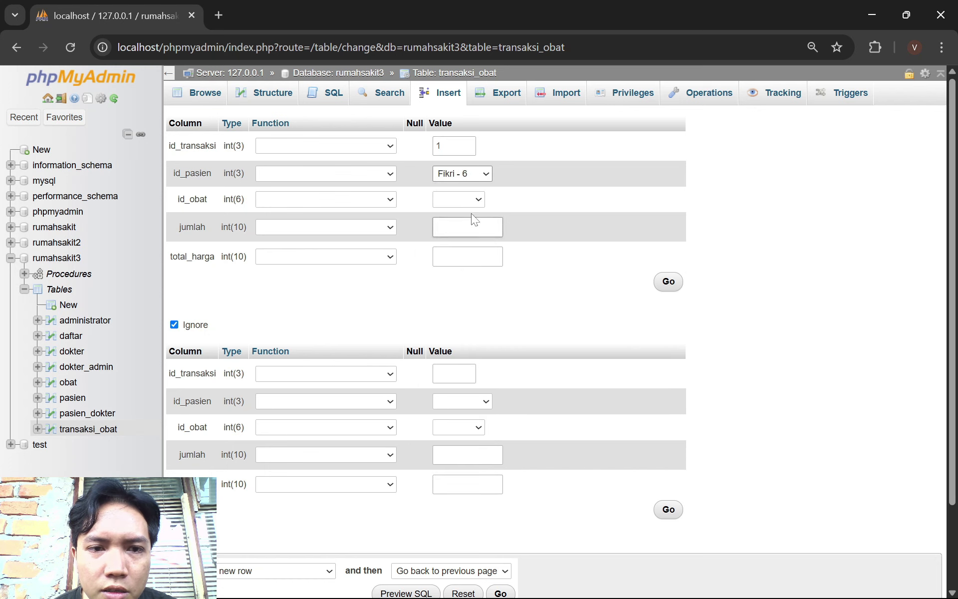
{"action": "left_click", "coordinate": [469, 202]}
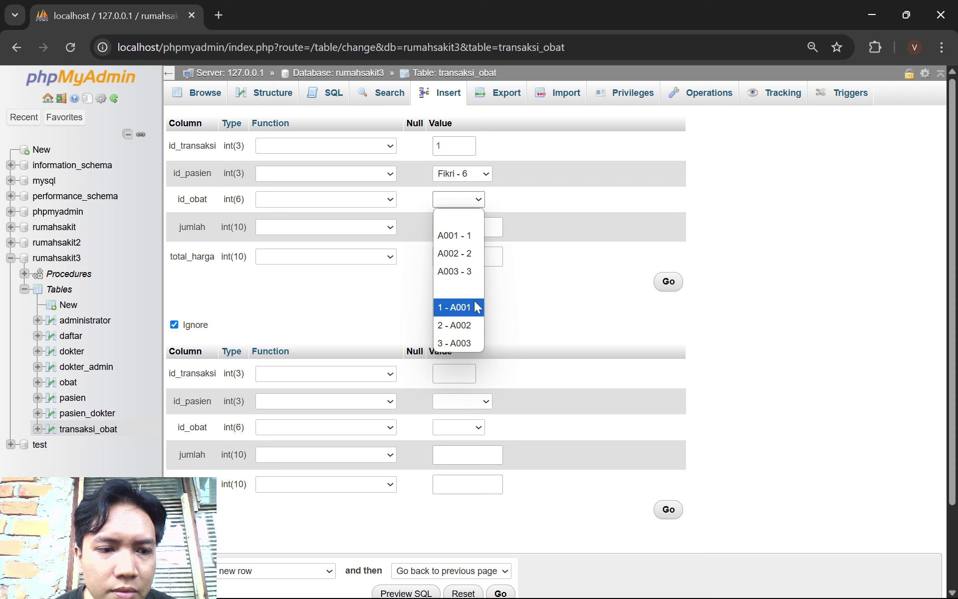
{"action": "left_click", "coordinate": [476, 236]}
Enter jumlah 2 and total_harga 20000, save the sale, and check the obat table's stock
{"action": "left_click", "coordinate": [464, 227]}
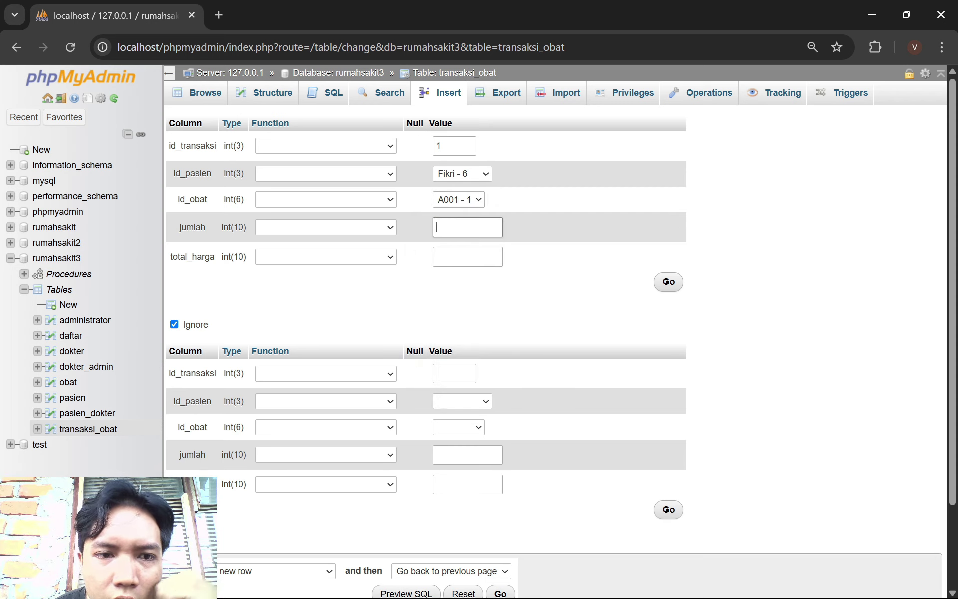
{"action": "type", "text": "2"}
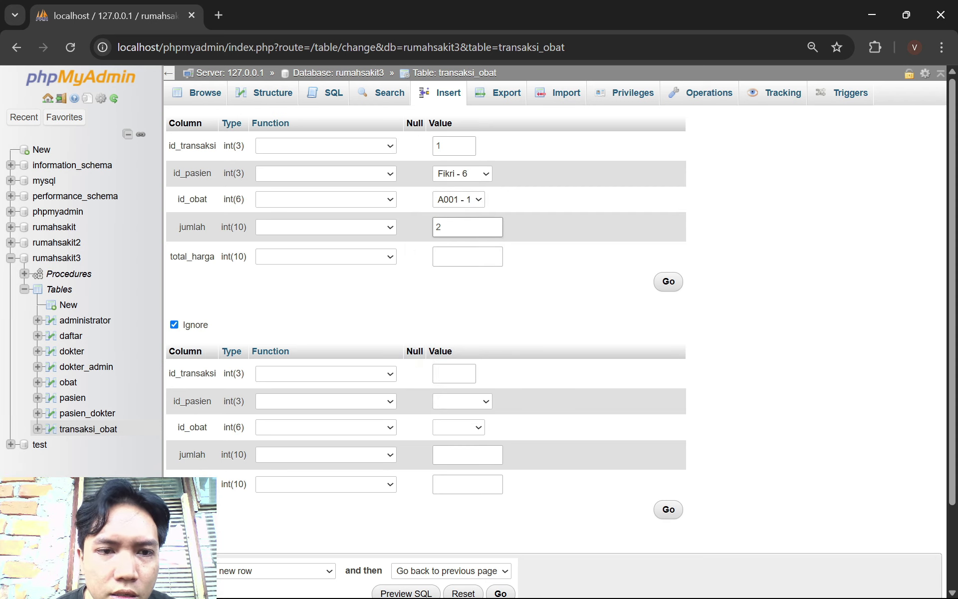
{"action": "left_click", "coordinate": [465, 257]}
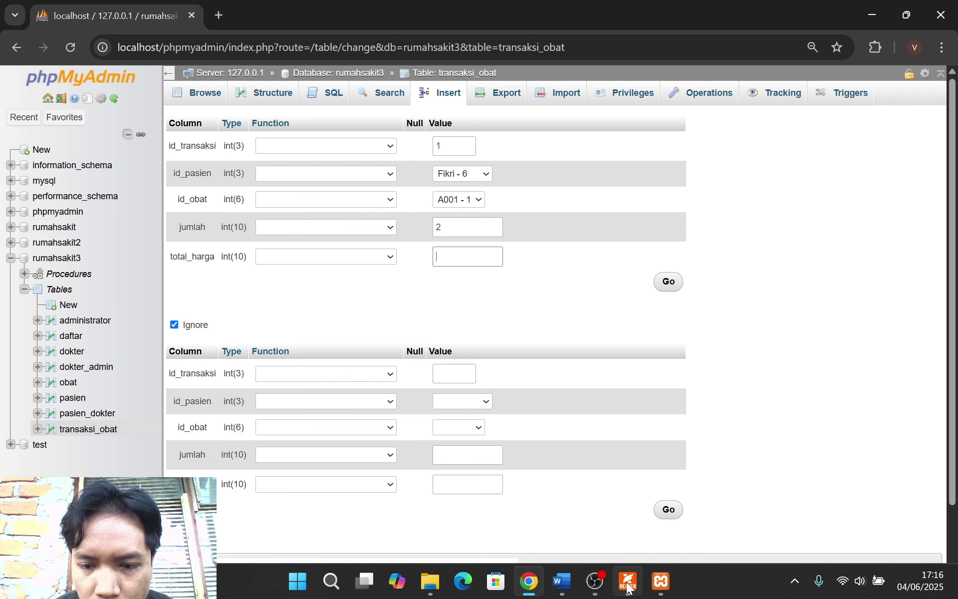
{"action": "left_click", "coordinate": [631, 517]}
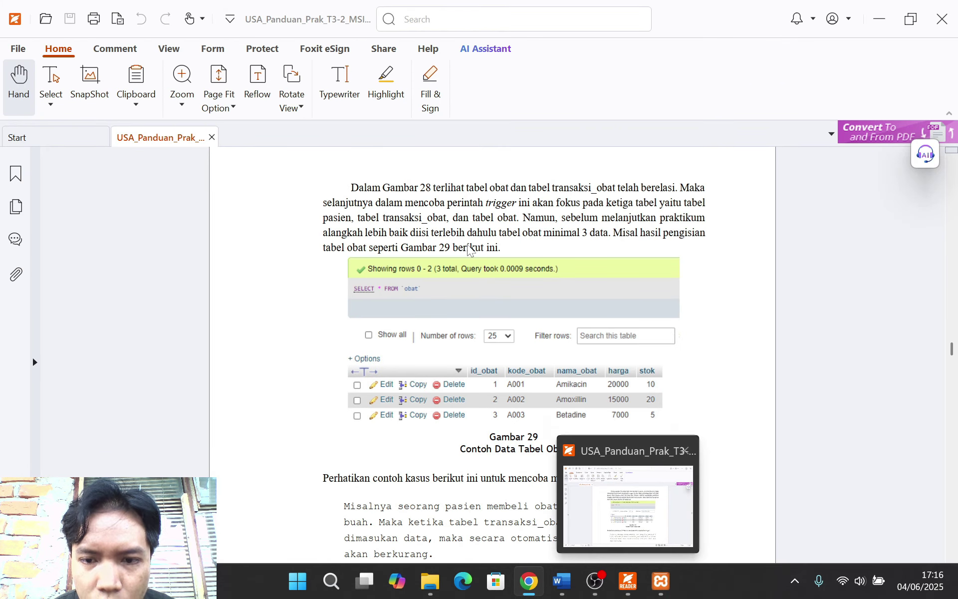
{"action": "key", "text": "alt+Tab"}
{"action": "type", "text": "2"}
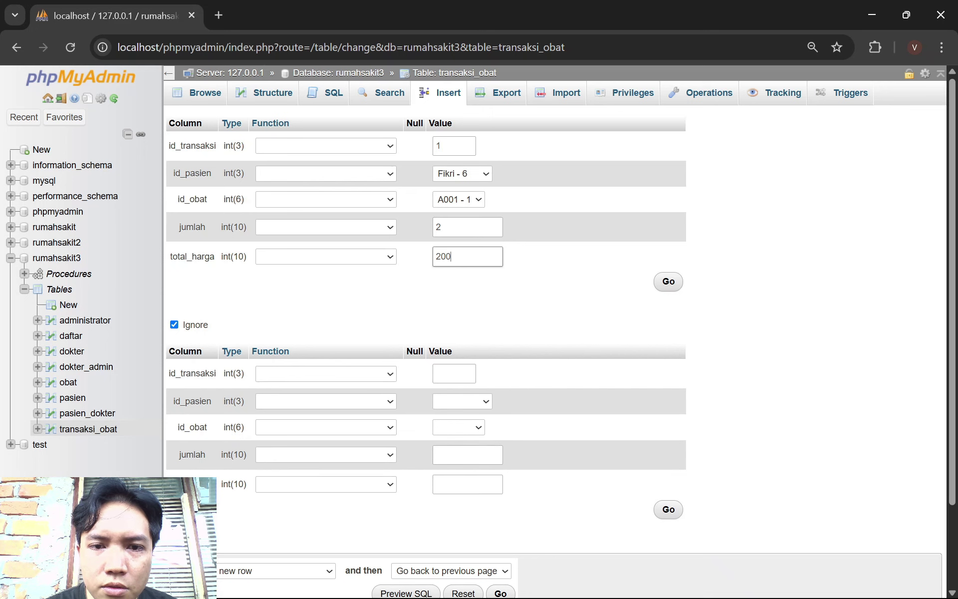
{"action": "type", "text": "0000"}
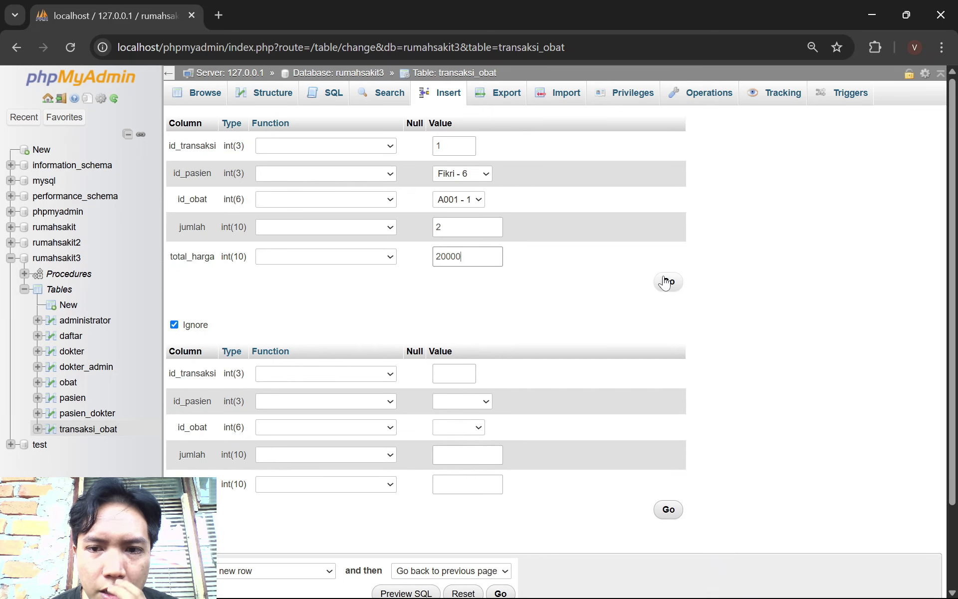
{"action": "left_click", "coordinate": [669, 281]}
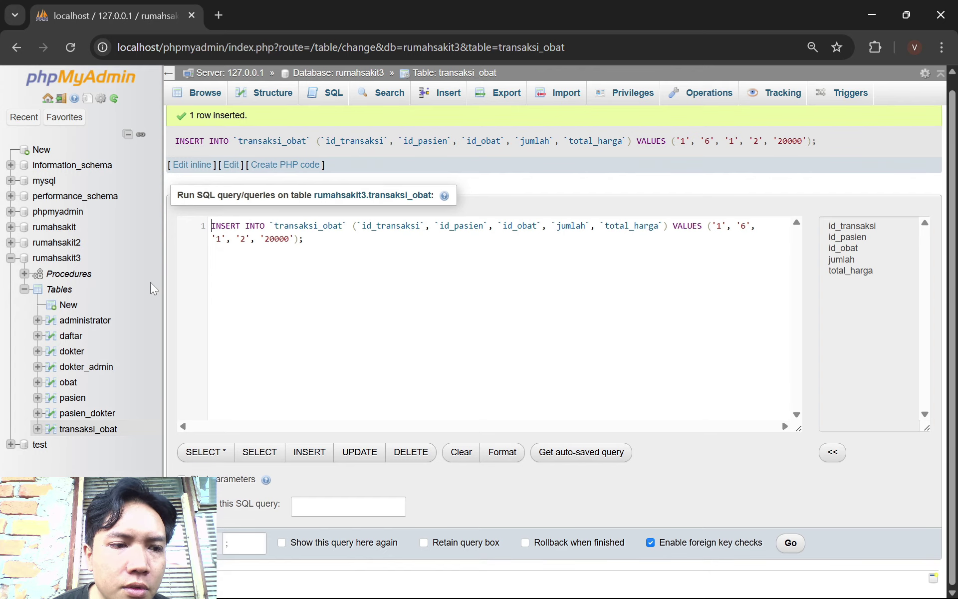
{"action": "left_click", "coordinate": [68, 383]}
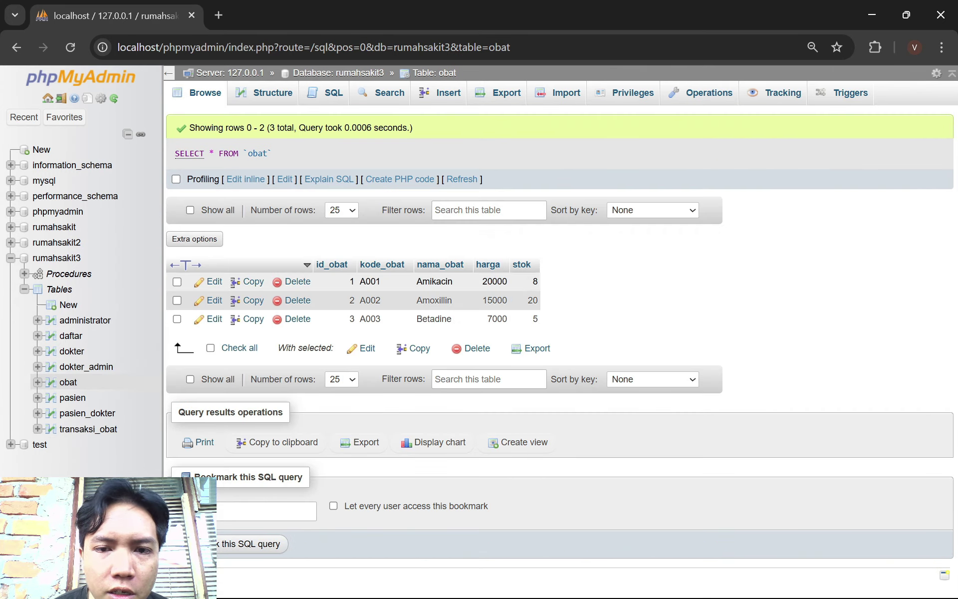
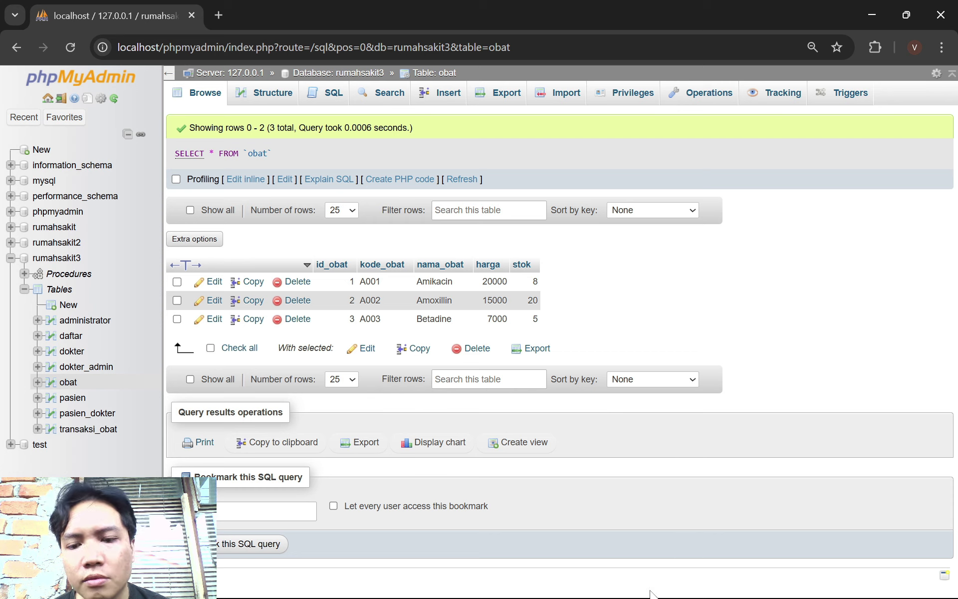
Launch VirtualBox and start the UbuntuVal virtual machine with Mulai
{"action": "mouse_move", "coordinate": [651, 594]}
{"action": "left_click", "coordinate": [624, 584]}
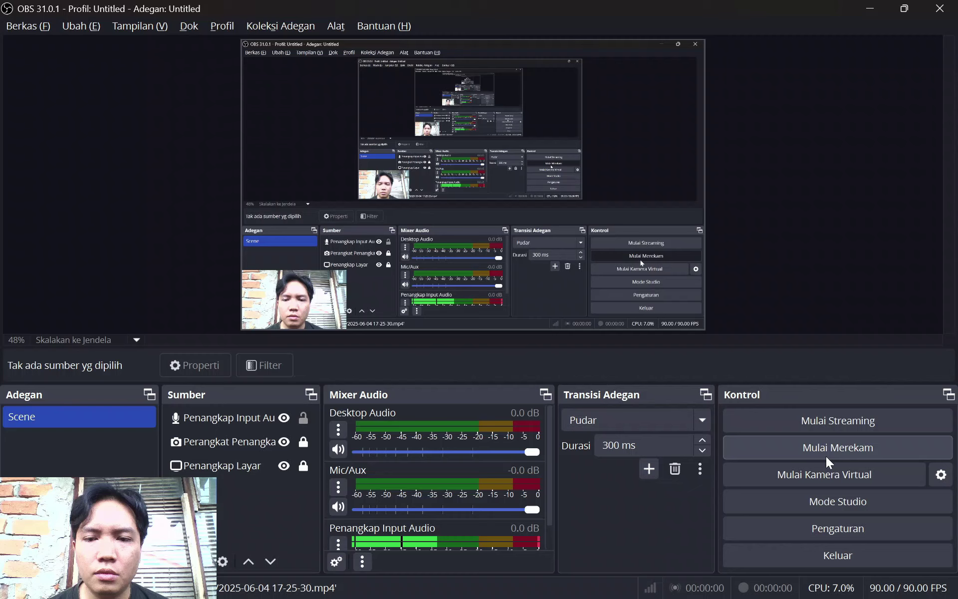
{"action": "left_click", "coordinate": [828, 451]}
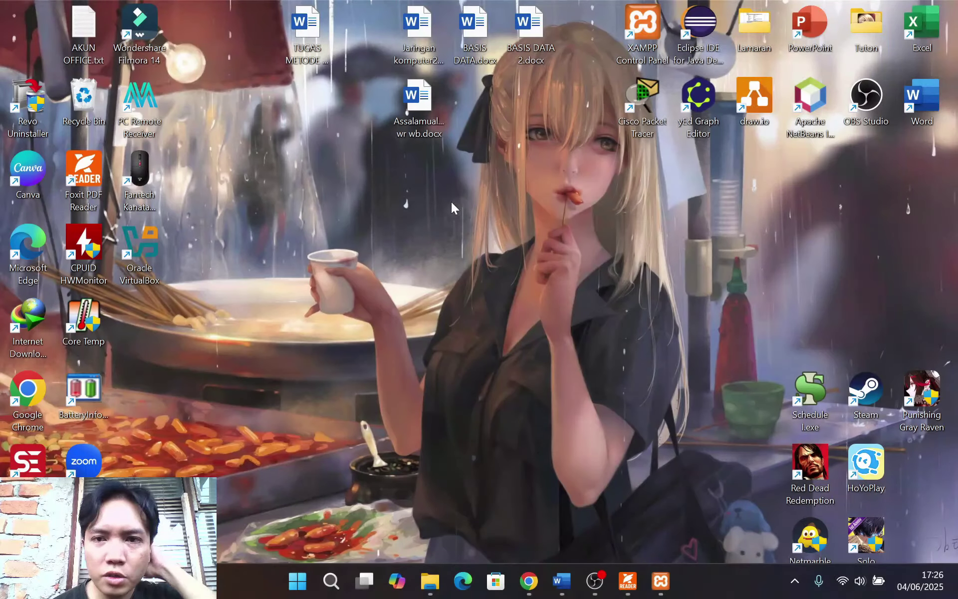
{"action": "left_click", "coordinate": [161, 241]}
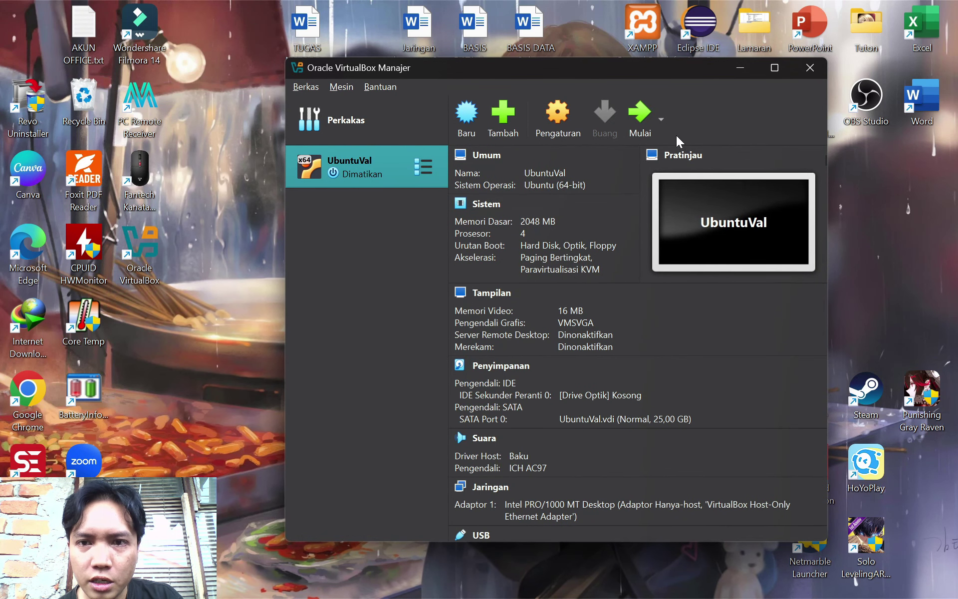
{"action": "left_click", "coordinate": [640, 117]}
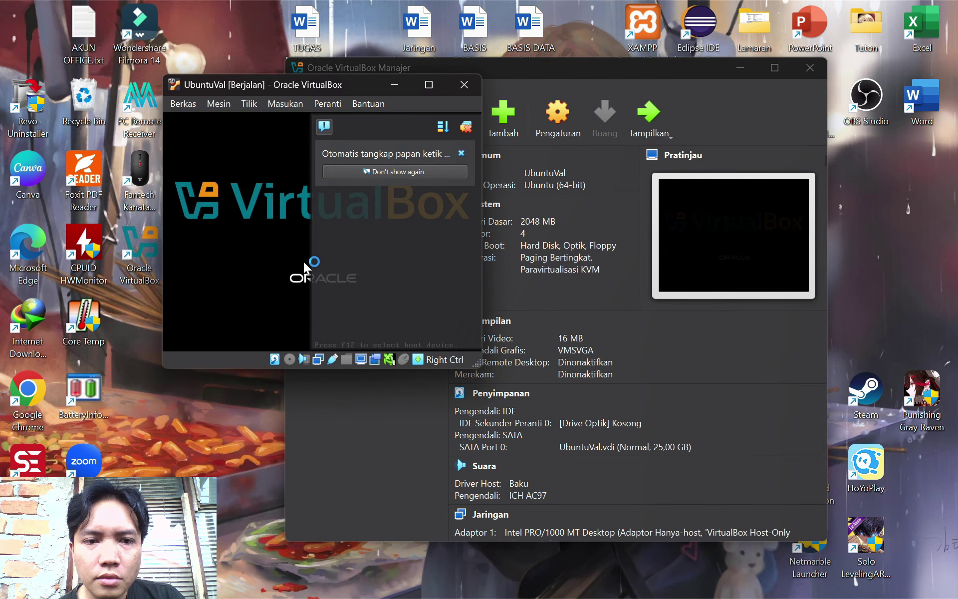
Dismiss the mouse-capture notice and both VM notifications
{"action": "left_click", "coordinate": [300, 265]}
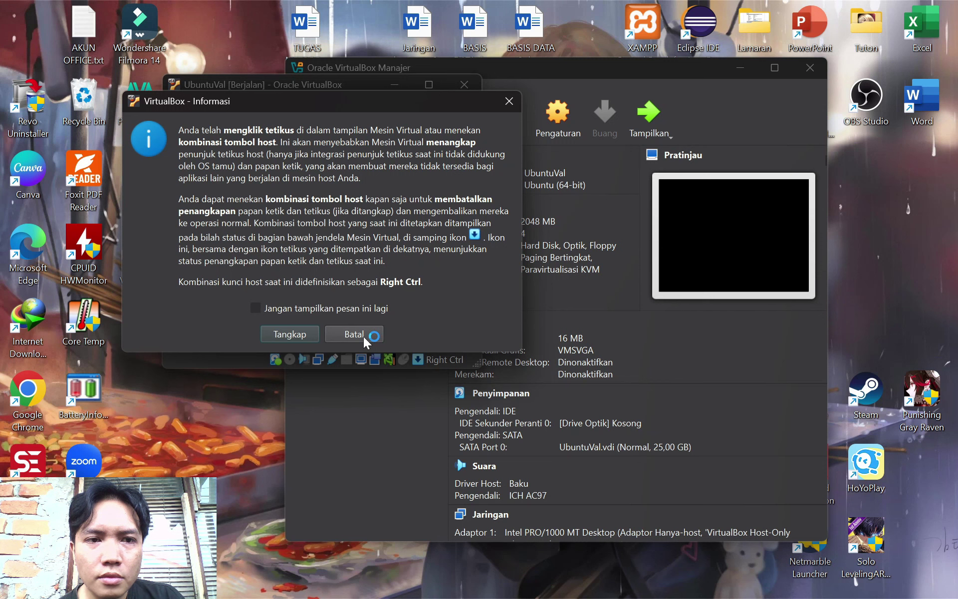
{"action": "left_click", "coordinate": [305, 335]}
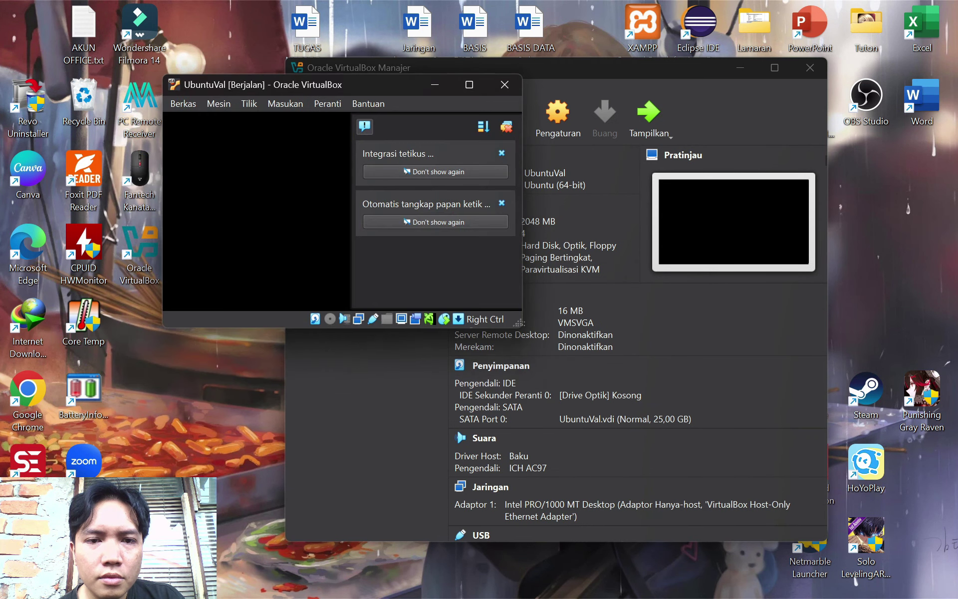
{"action": "left_click", "coordinate": [501, 153]}
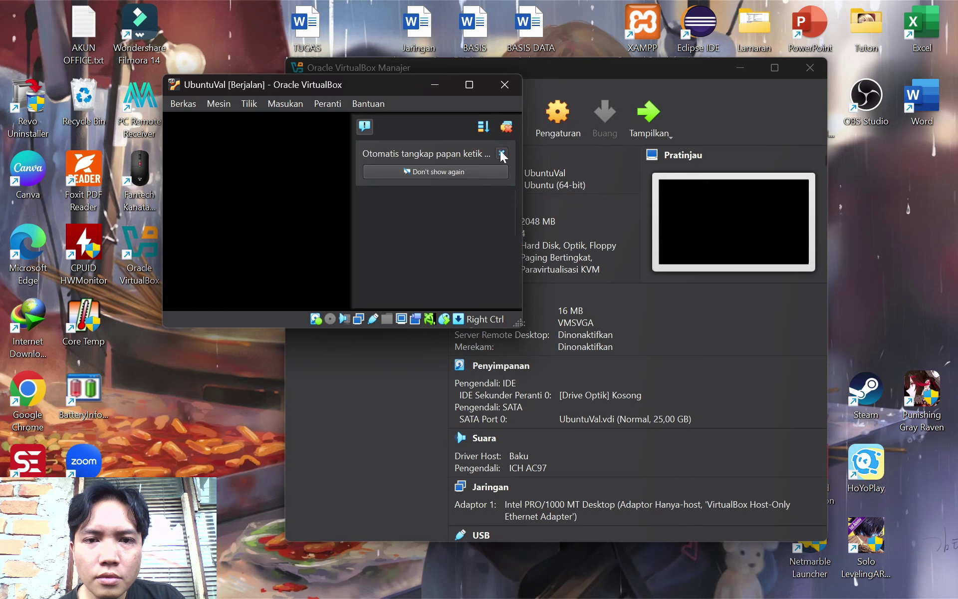
{"action": "left_click", "coordinate": [502, 152]}
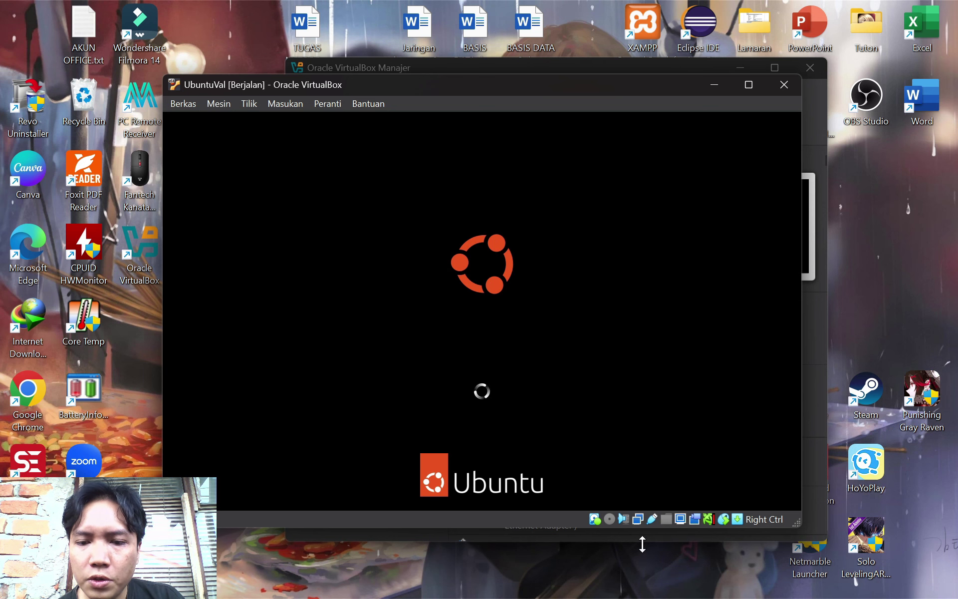
Keep the network adapter on Adaptor Hanya-host and choose the vboxuser account
{"action": "left_click", "coordinate": [637, 520]}
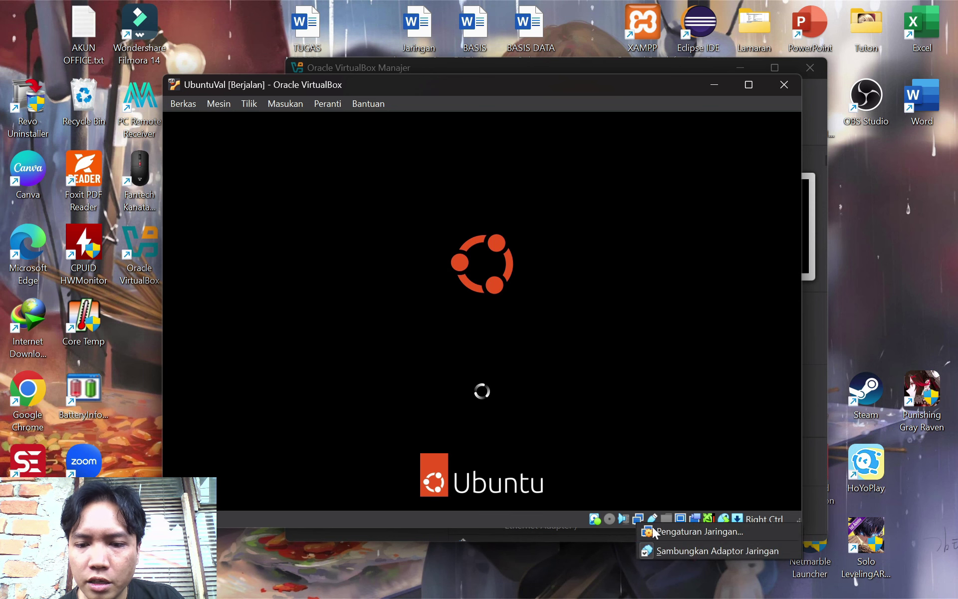
{"action": "left_click", "coordinate": [678, 533]}
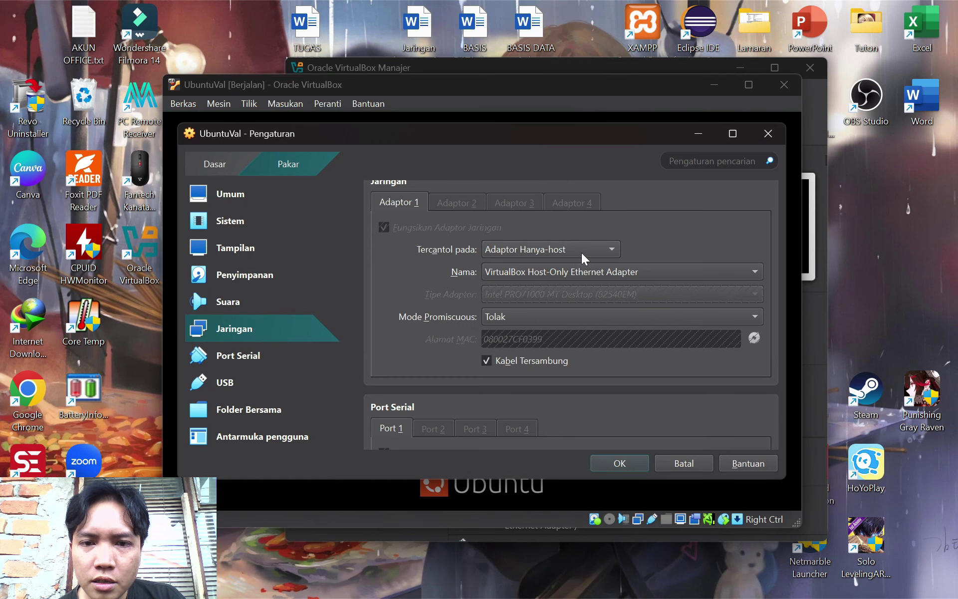
{"action": "left_click", "coordinate": [582, 253]}
{"action": "left_click", "coordinate": [583, 252]}
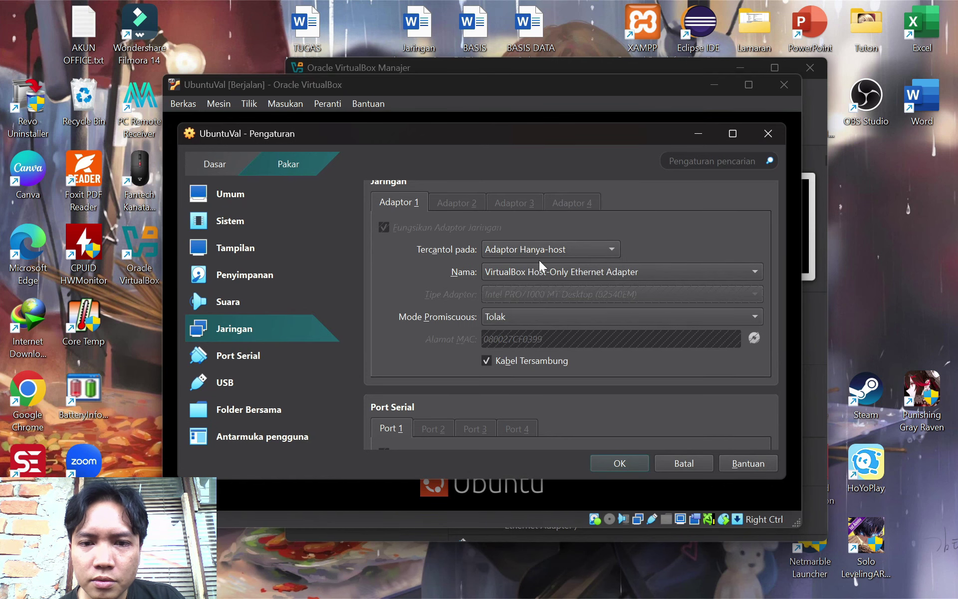
{"action": "left_click", "coordinate": [632, 464]}
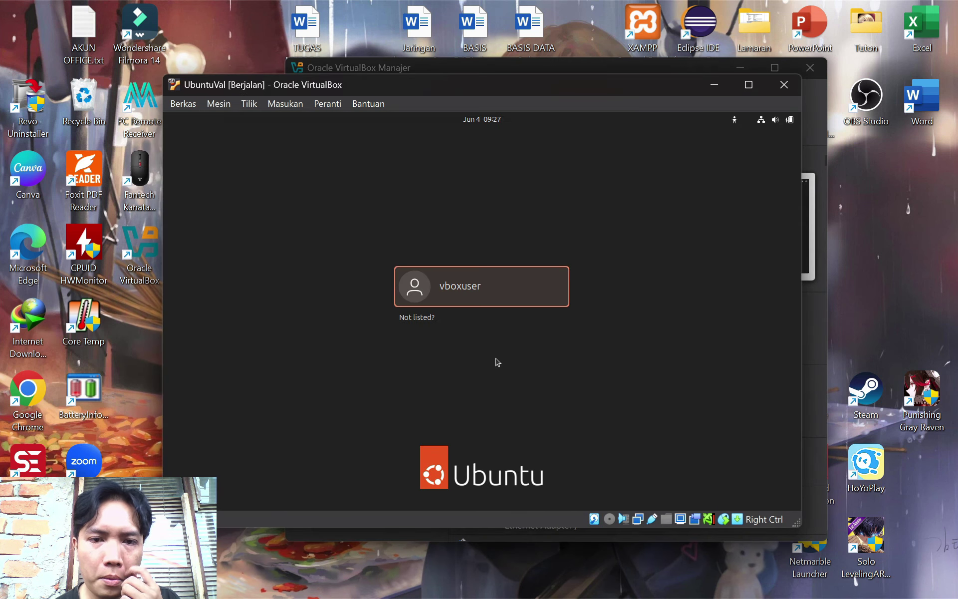
{"action": "left_click", "coordinate": [503, 309]}
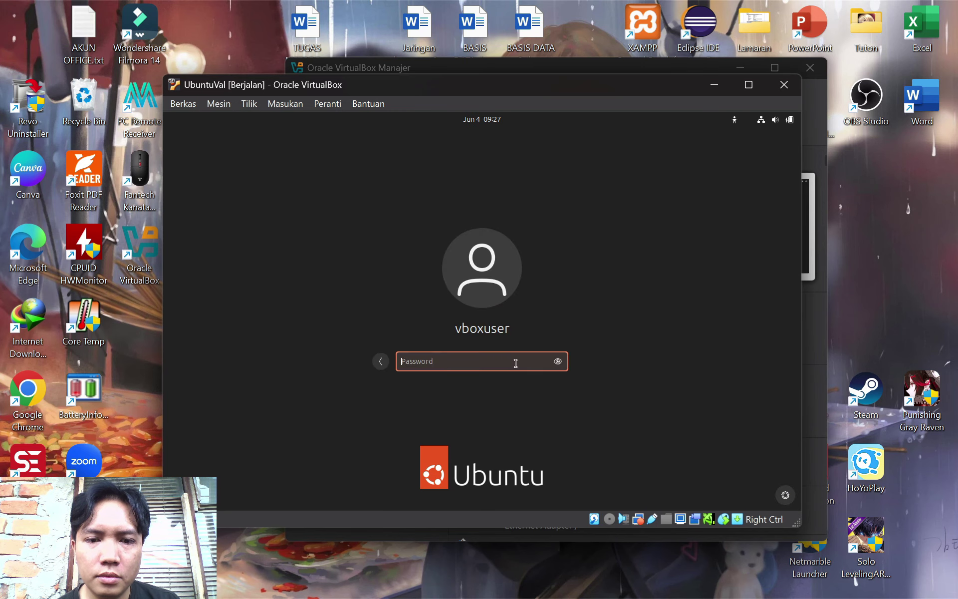
Reset the UbuntuVal machine from the Mesin menu and confirm the reset
{"action": "type", "text": "c"}
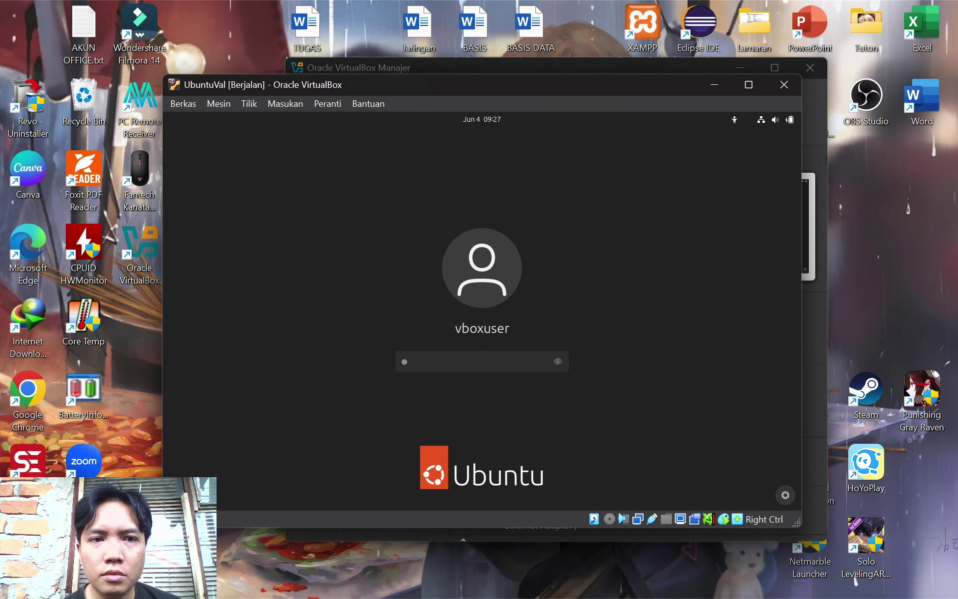
{"action": "left_click_drag", "start_coordinate": [235, 106], "coordinate": [245, 114]}
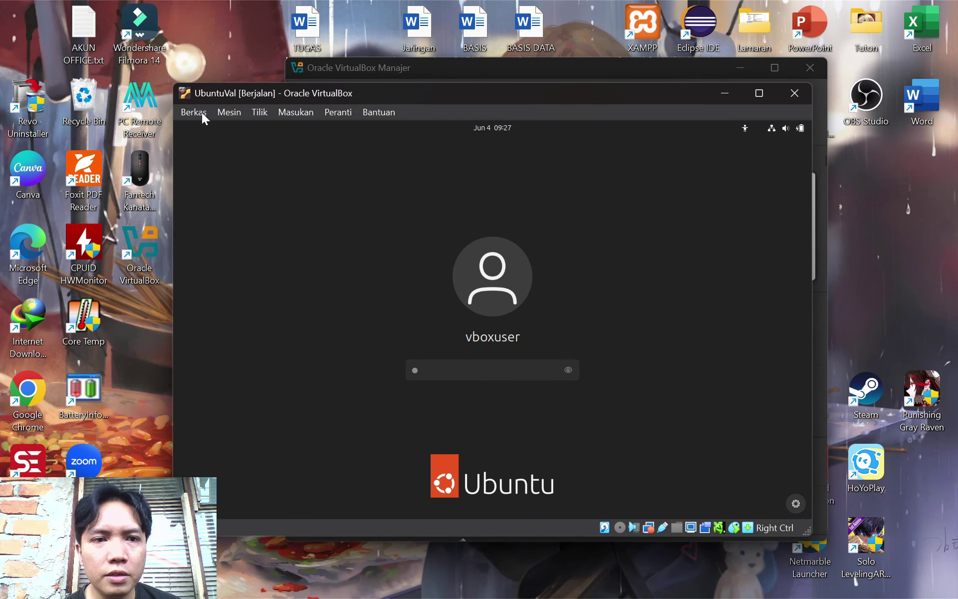
{"action": "left_click", "coordinate": [202, 112]}
{"action": "mouse_move", "coordinate": [229, 112]}
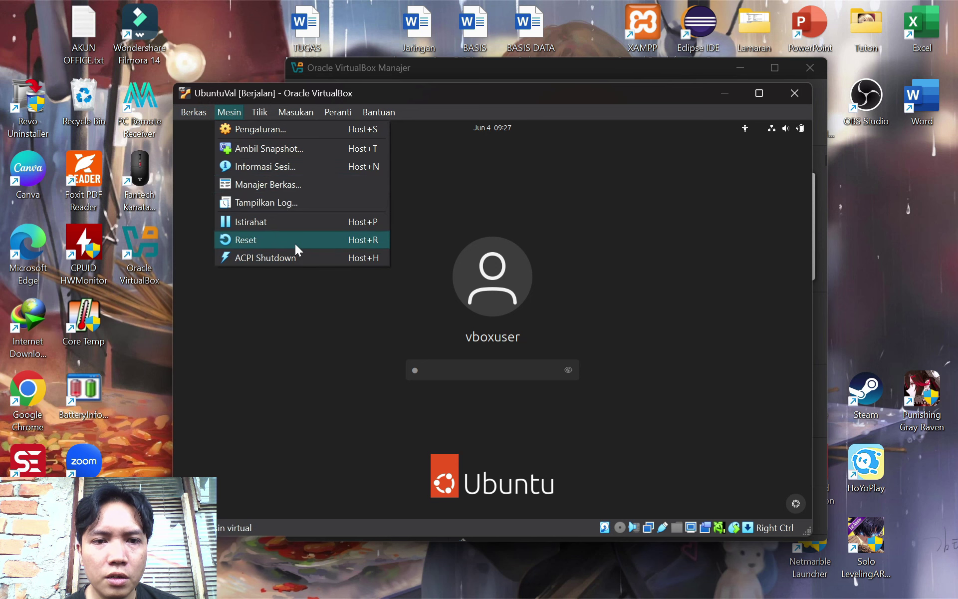
{"action": "key", "text": "Escape"}
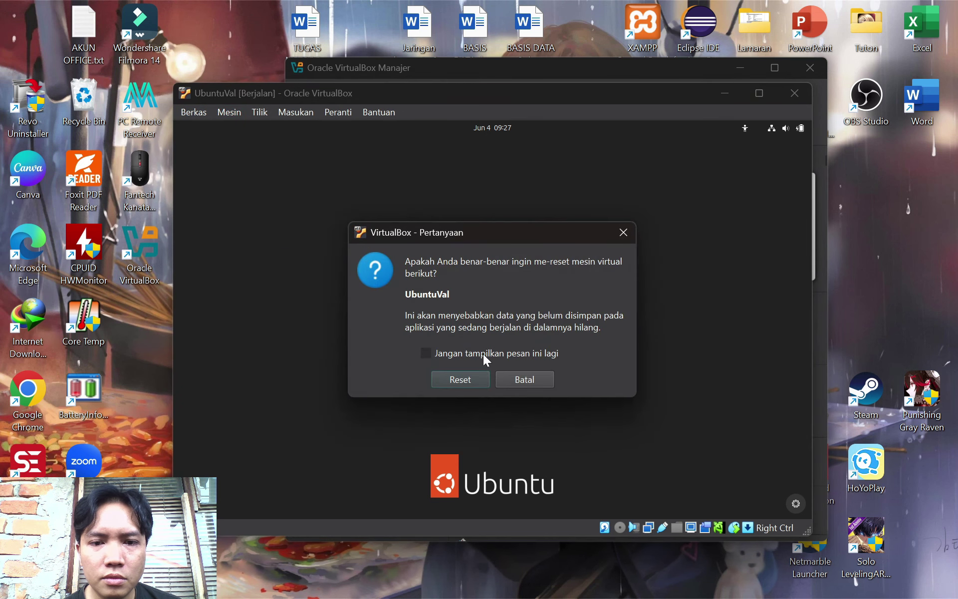
{"action": "left_click", "coordinate": [468, 380]}
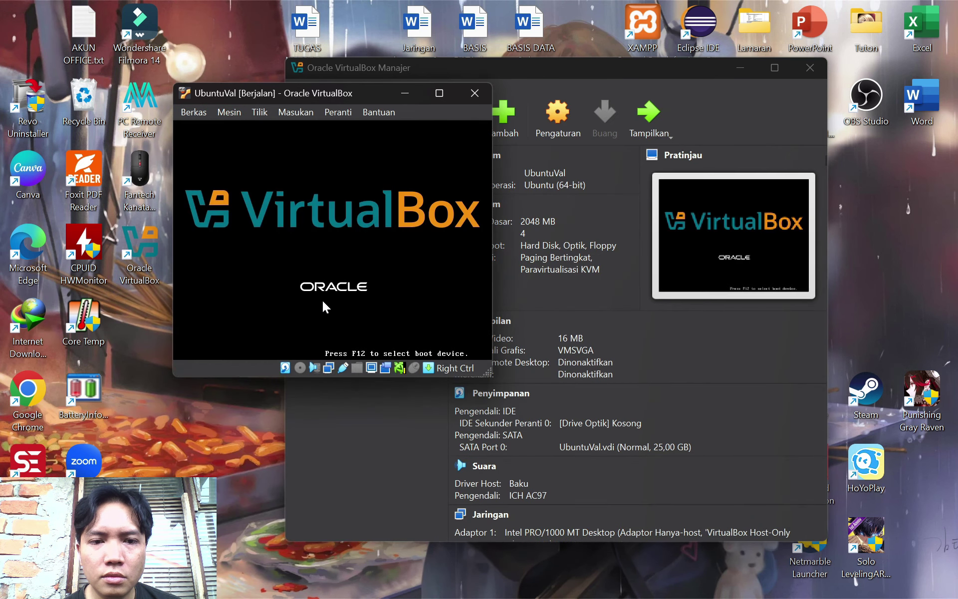
Decline the mouse-capture prompts while the VM reboots to the vboxuser login
{"action": "left_click", "coordinate": [411, 296]}
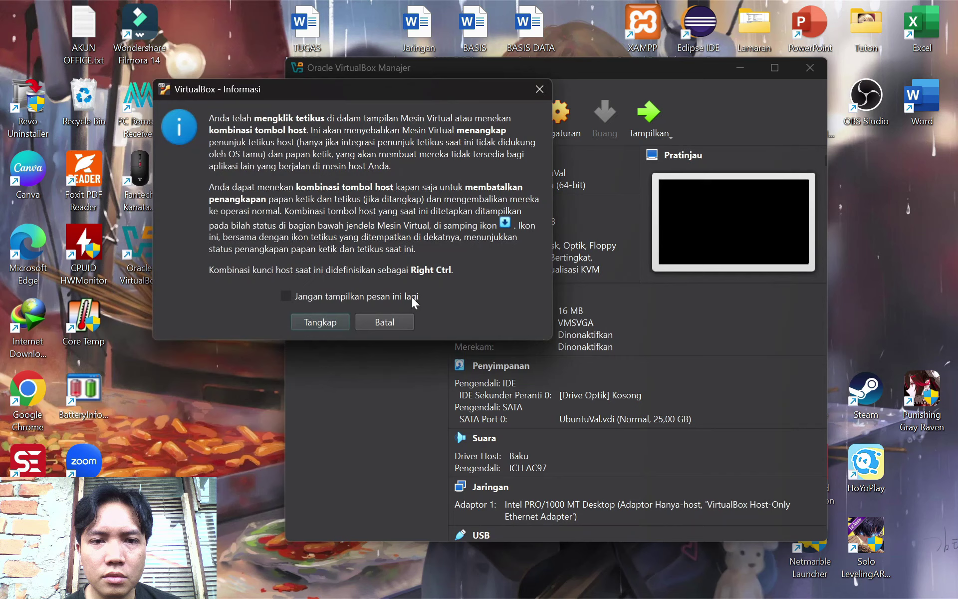
{"action": "left_click", "coordinate": [381, 328]}
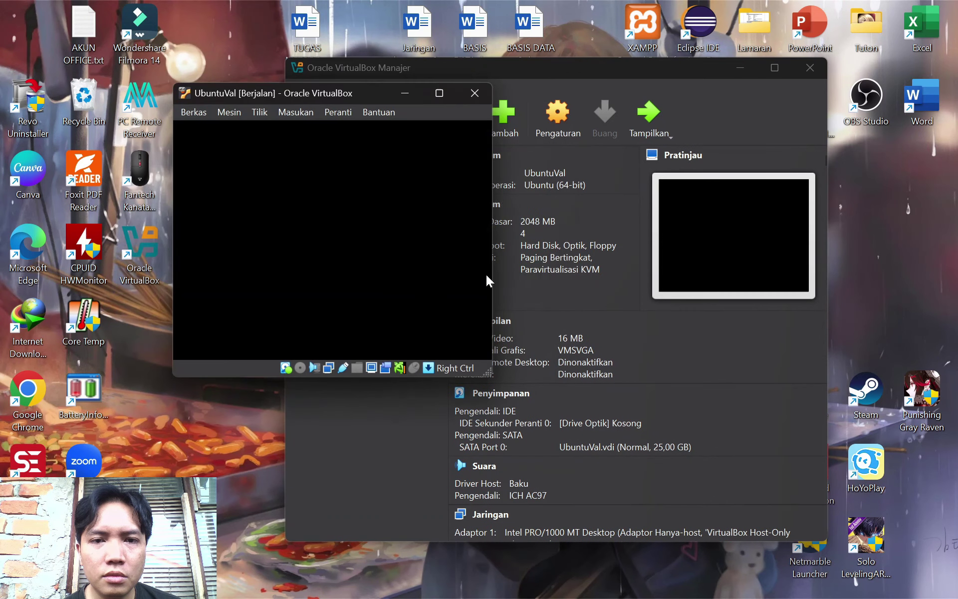
{"action": "left_click", "coordinate": [441, 247]}
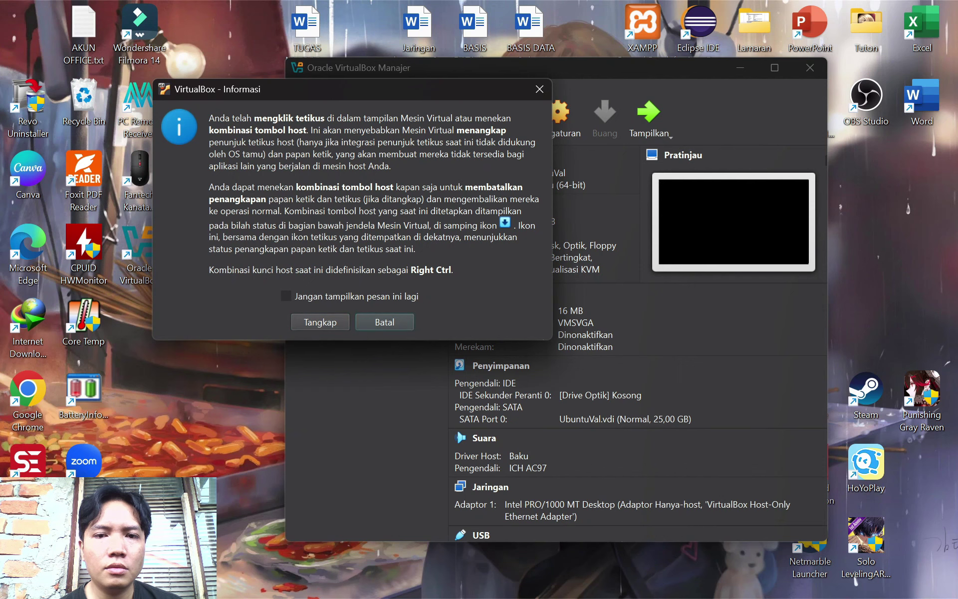
{"action": "left_click", "coordinate": [389, 325]}
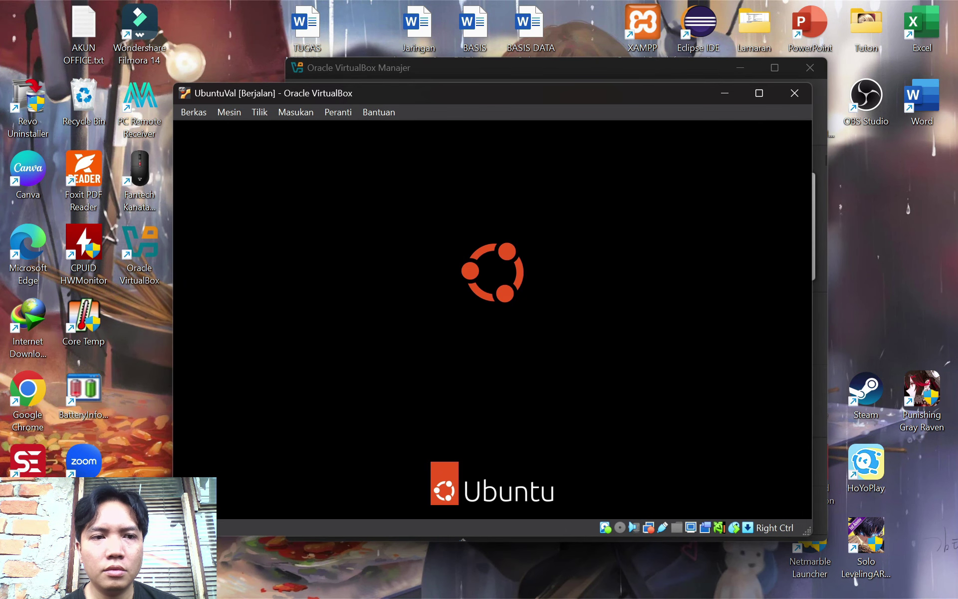
{"action": "type", "text": "c"}
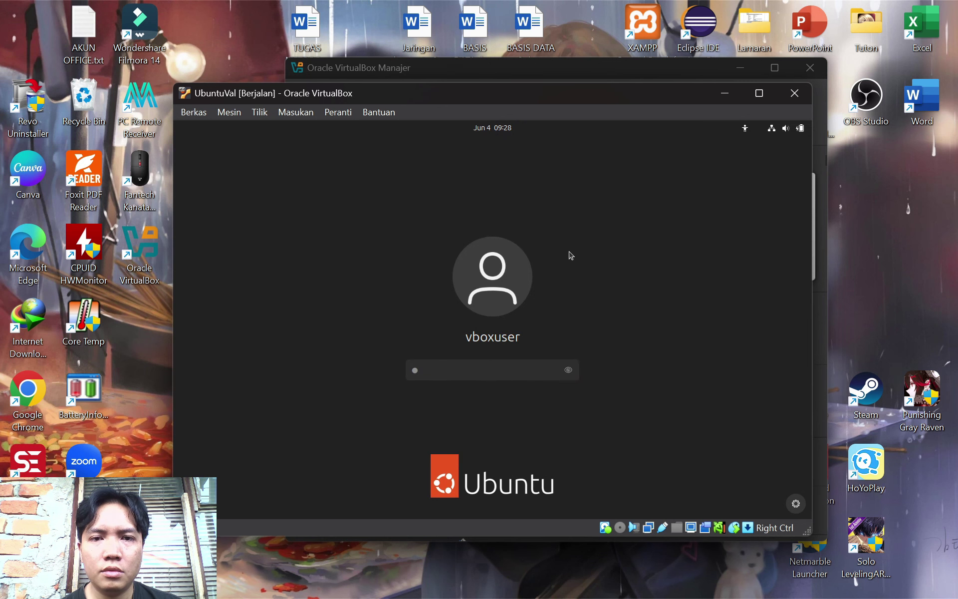
Log in as vboxuser, cancel the desktop file search, and open the host's Run box
{"action": "key", "text": "Return"}
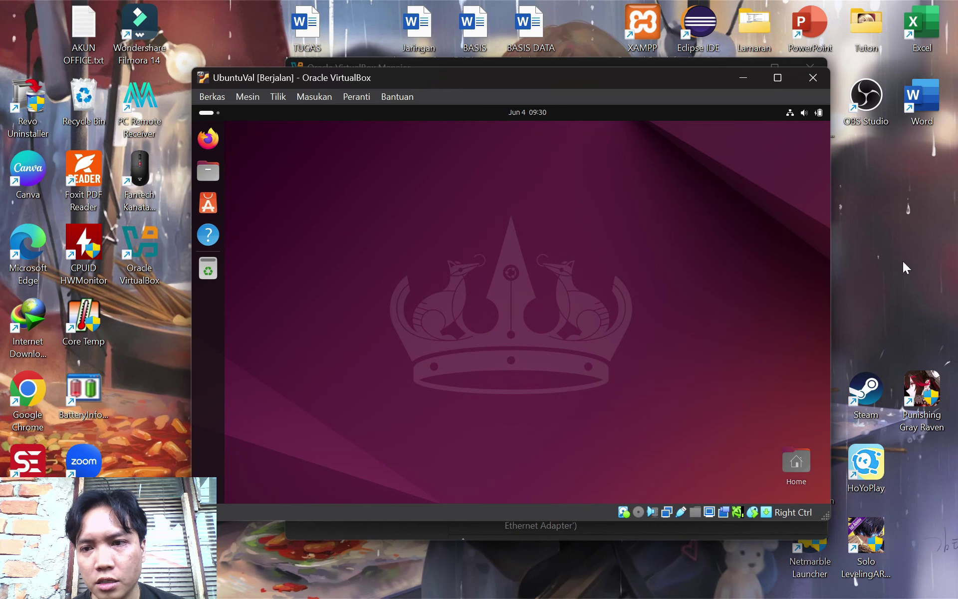
{"action": "mouse_move", "coordinate": [579, 596]}
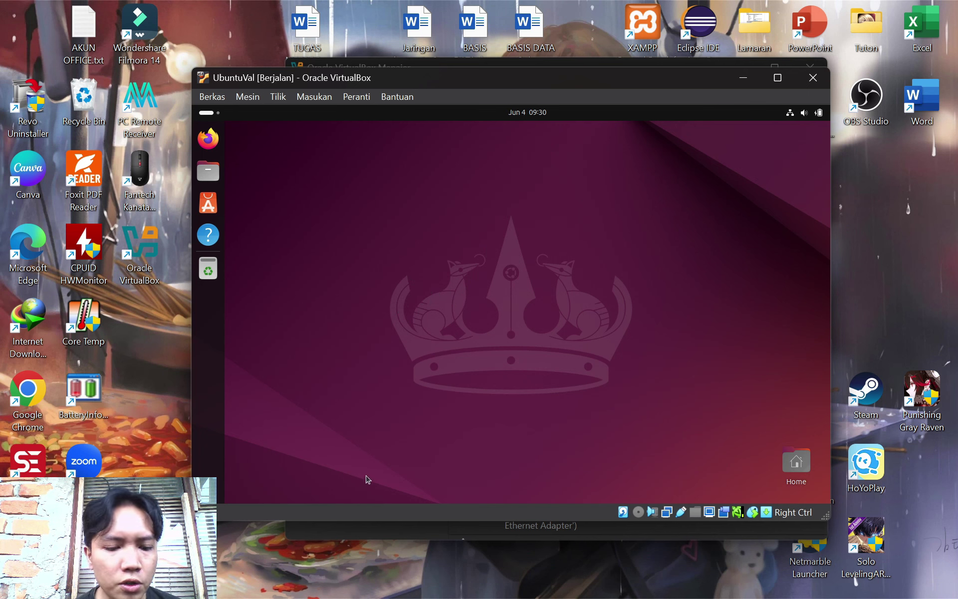
{"action": "type", "text": "r"}
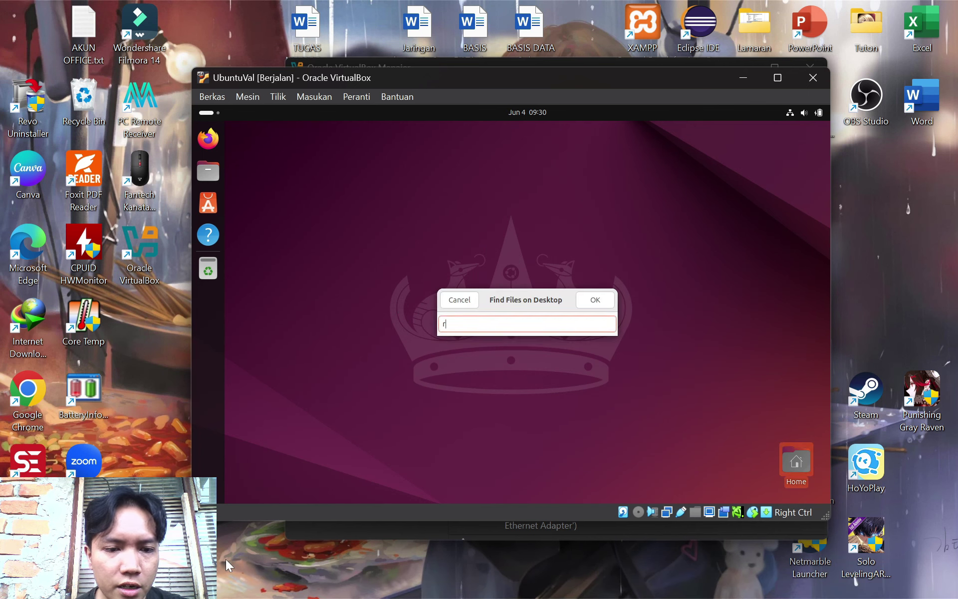
{"action": "left_click", "coordinate": [476, 300]}
{"action": "left_click", "coordinate": [217, 563]}
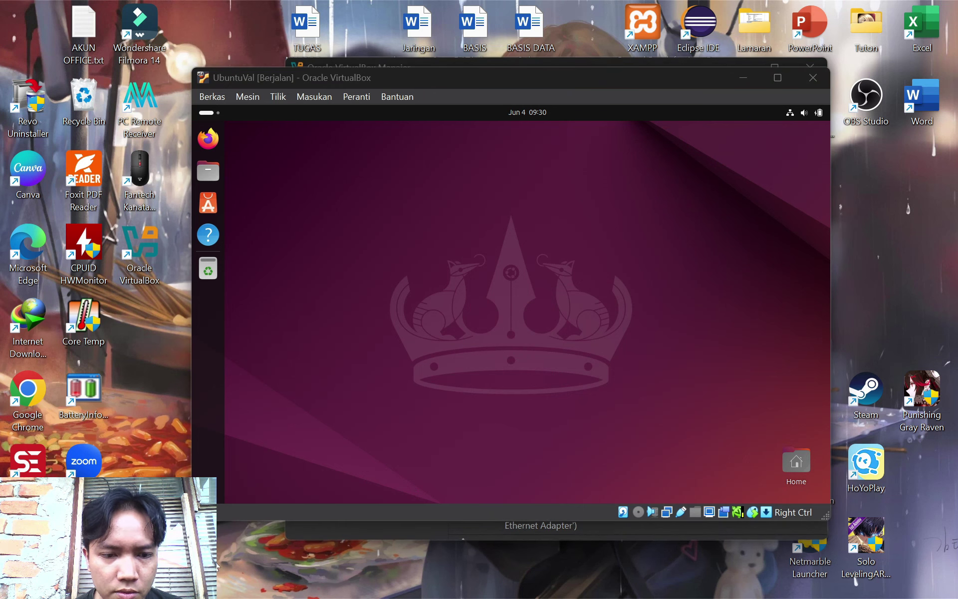
{"action": "key", "text": "super+r"}
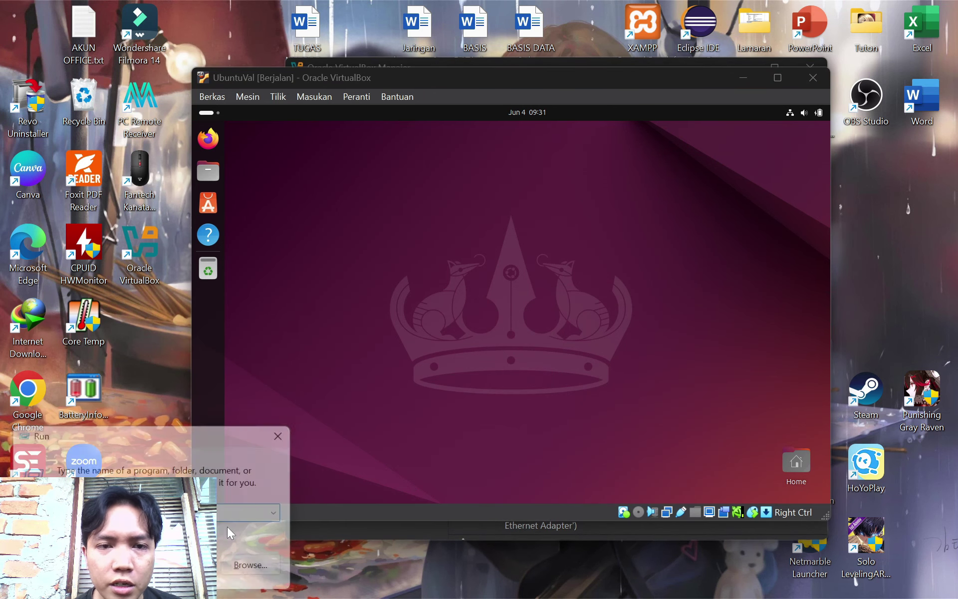
Open Command Prompt and run ipconfig to find the host-only address 192.168.56.1
{"action": "type", "text": "cmd"}
{"action": "key", "text": "Return"}
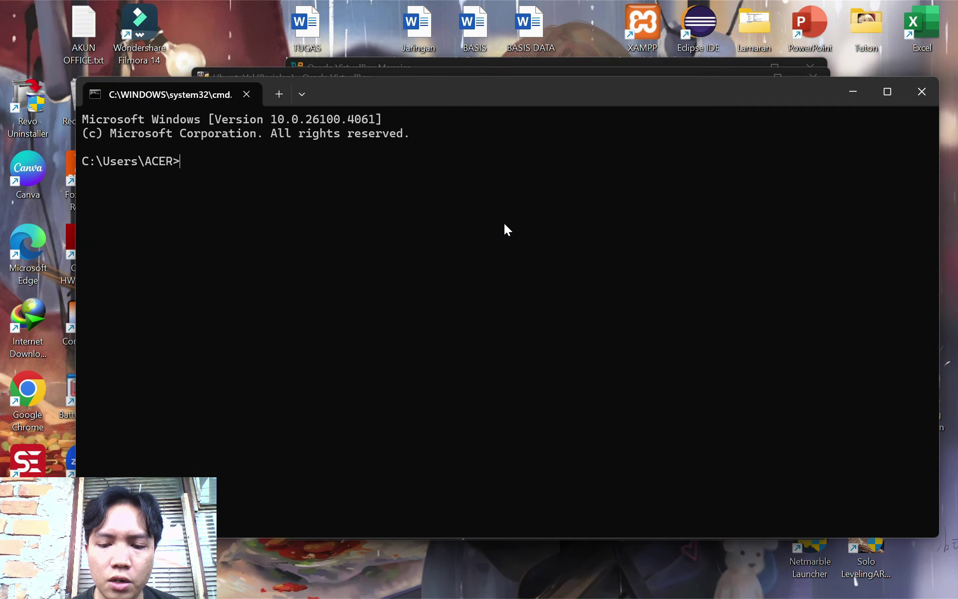
{"action": "type", "text": "ipconfig"}
{"action": "key", "text": "Return"}
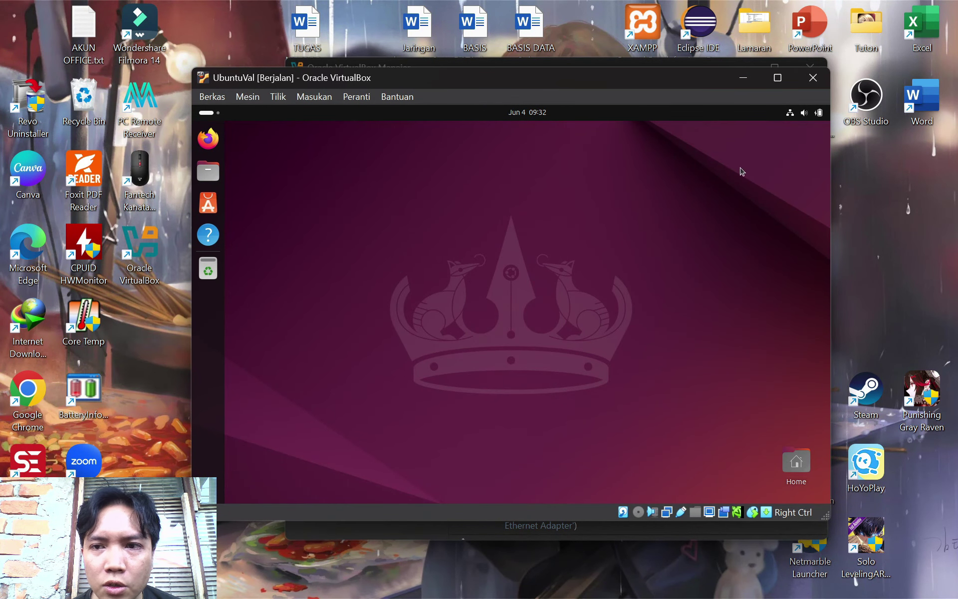
Open Ubuntu's Wired connection details and select the IPv4 address 192.168.56.103
{"action": "left_click", "coordinate": [791, 114]}
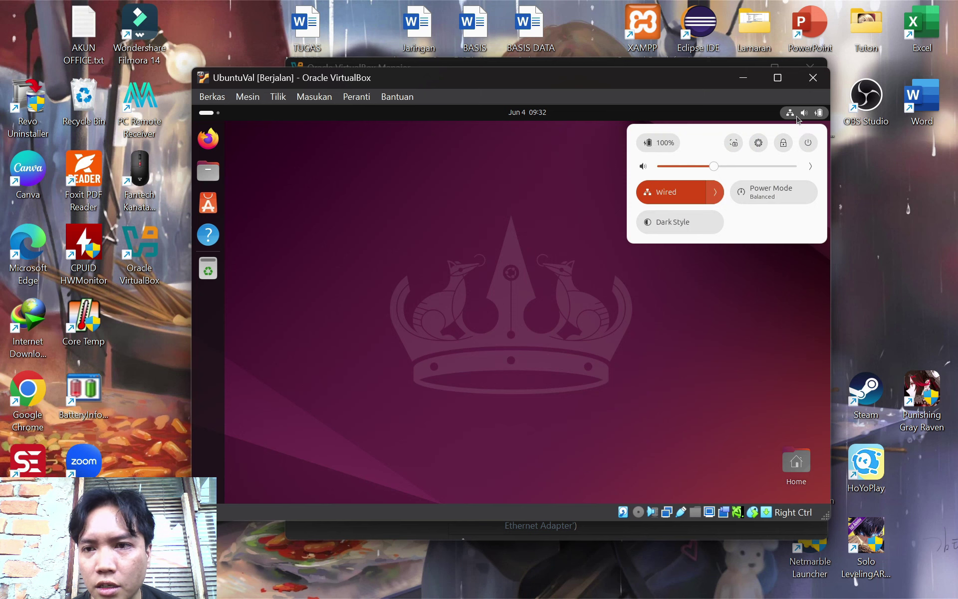
{"action": "left_click", "coordinate": [717, 192]}
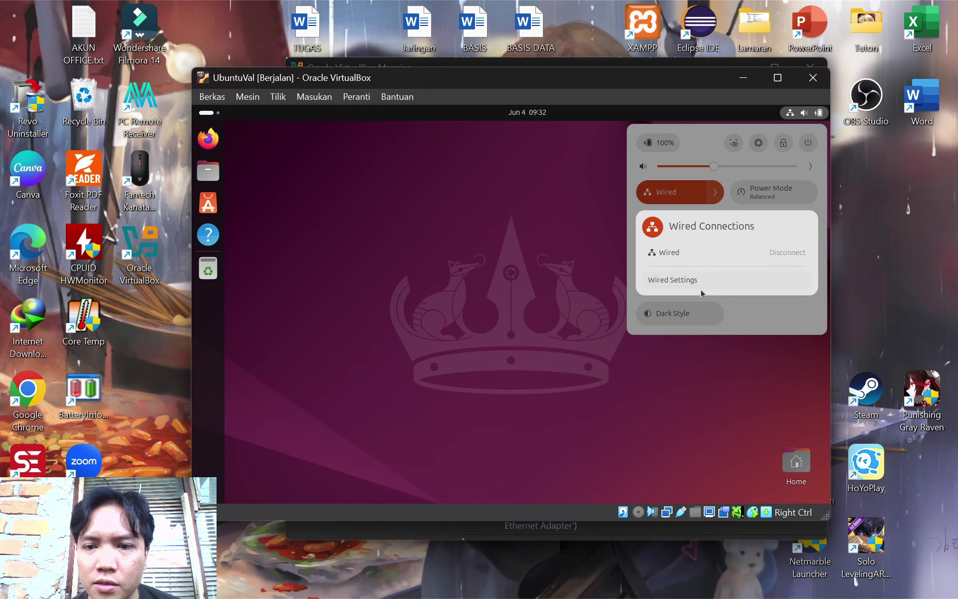
{"action": "left_click", "coordinate": [688, 282]}
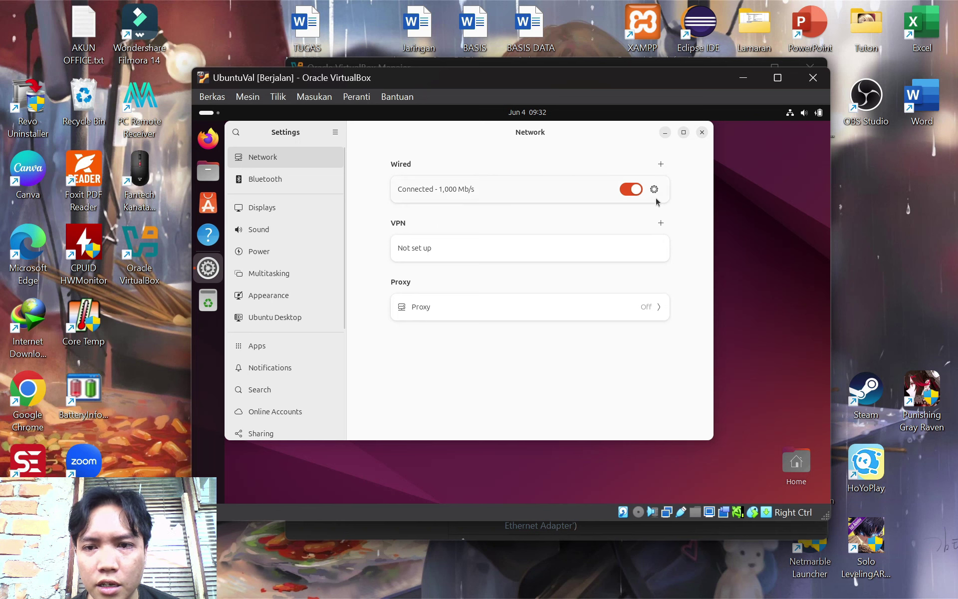
{"action": "left_click", "coordinate": [654, 191]}
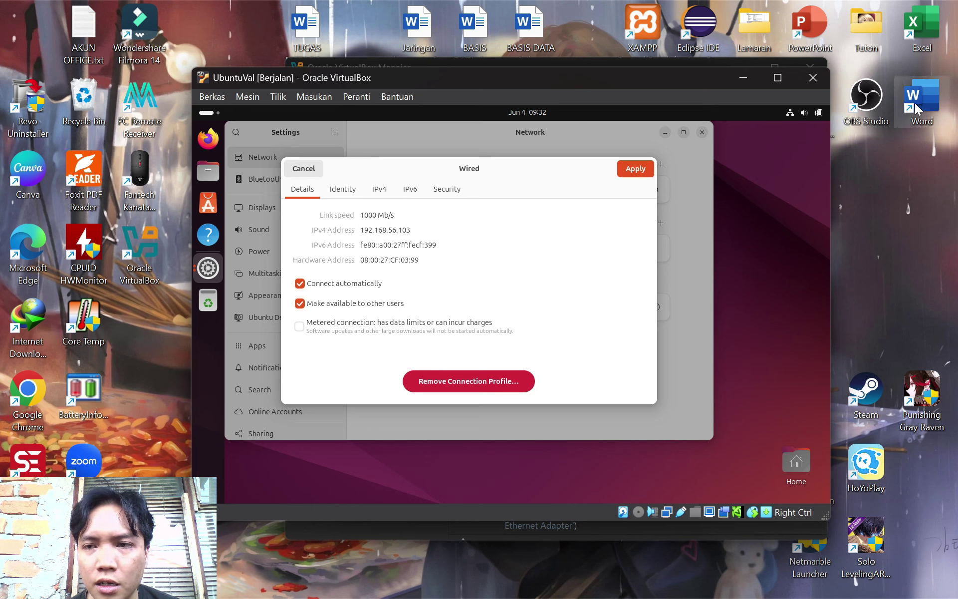
{"action": "left_click_drag", "start_coordinate": [415, 228], "coordinate": [365, 229]}
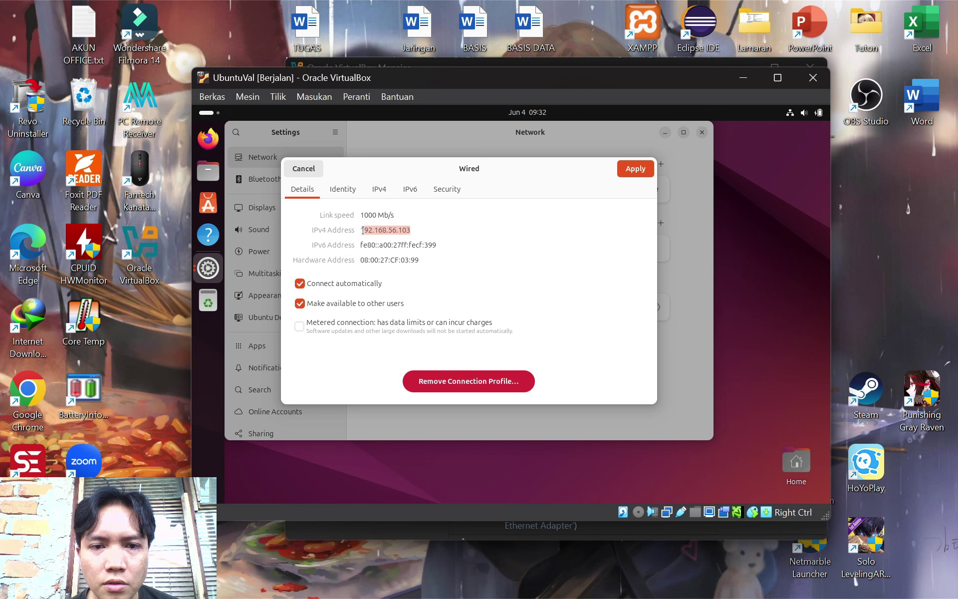
{"action": "double_click", "coordinate": [922, 102]}
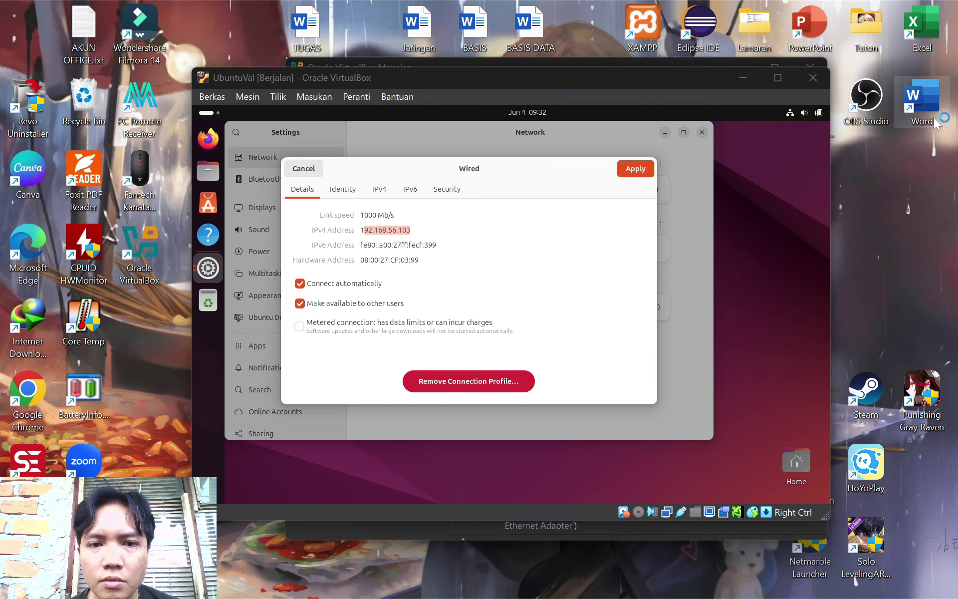
Create a blank Word document and type 'Windows 11 – 192. 168.56.1' and 'Ubuntu'
{"action": "left_click", "coordinate": [413, 354]}
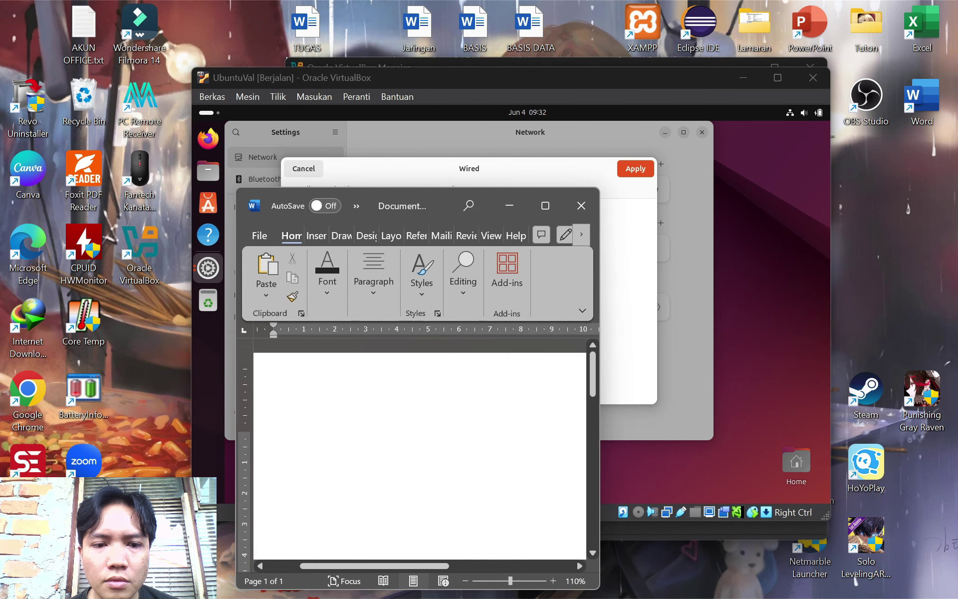
{"action": "left_click", "coordinate": [512, 581]}
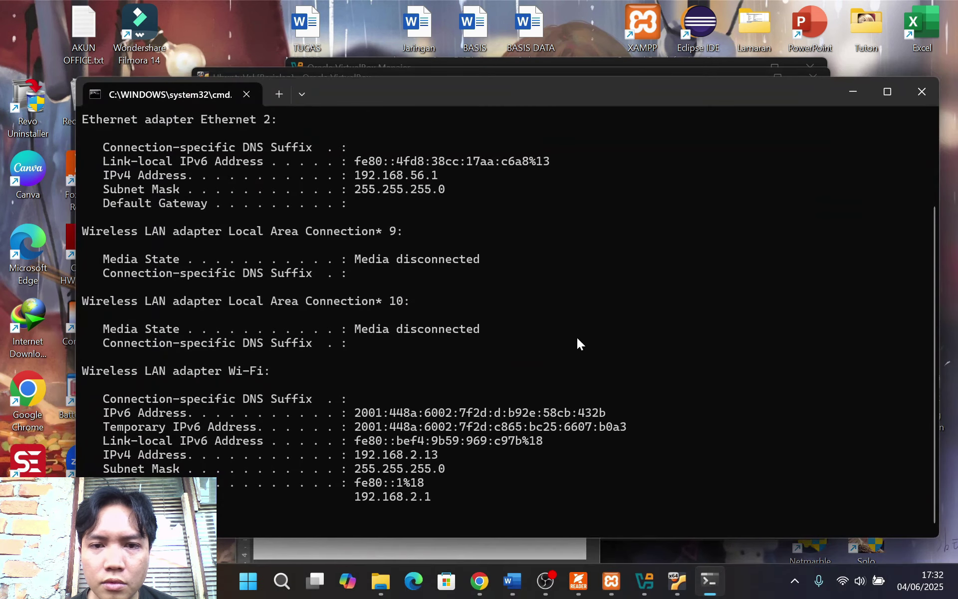
{"action": "left_click", "coordinate": [853, 91]}
{"action": "type", "text": "Wind"}
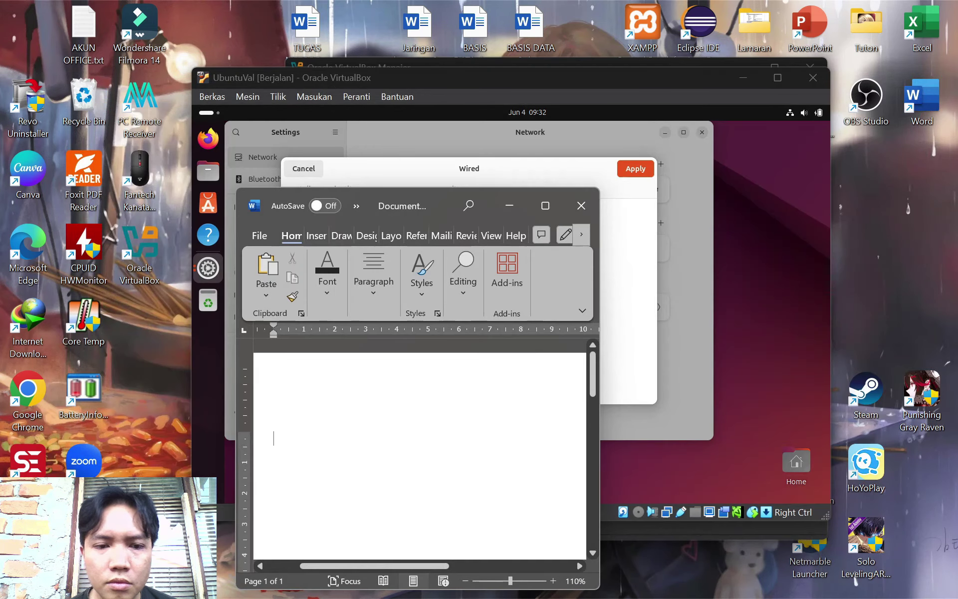
{"action": "type", "text": "ows 1"}
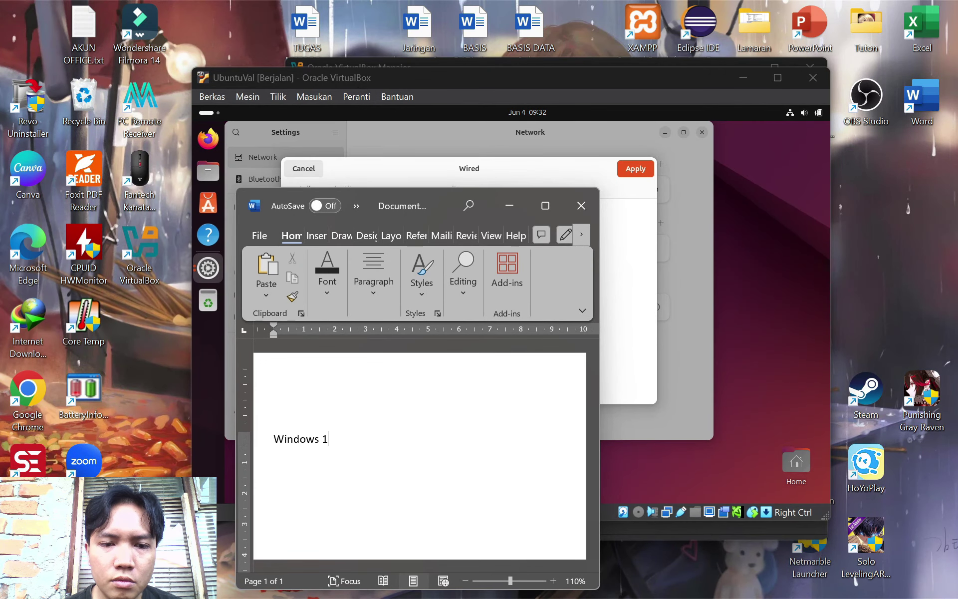
{"action": "type", "text": "1 - 192. 168.56.1"}
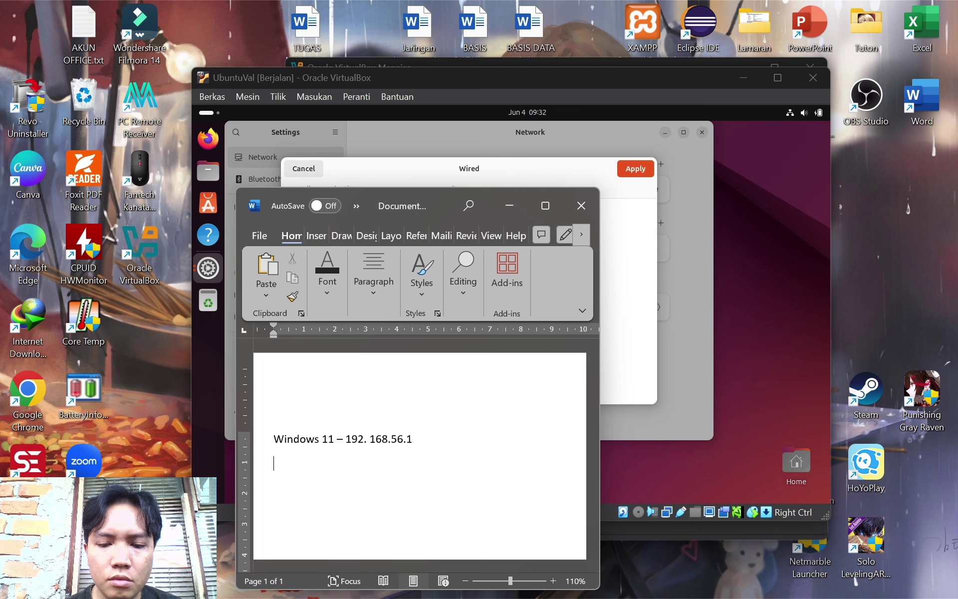
{"action": "type", "text": "UBuntu"}
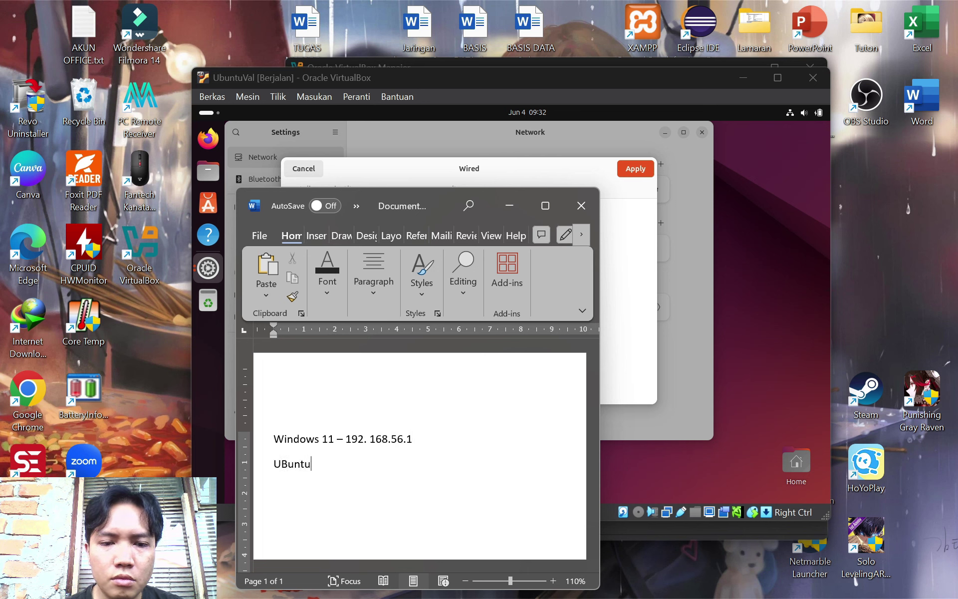
{"action": "key", "text": "Delete"}
{"action": "type", "text": "b"}
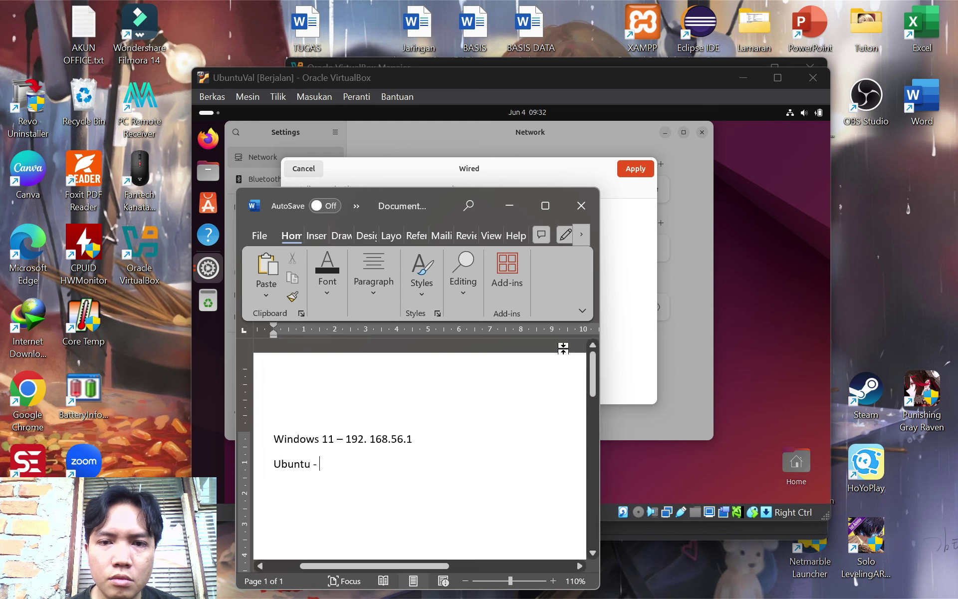
Add the VM address 192.168.56.103 on the Ubuntu line, checking it in VirtualBox
{"action": "left_click", "coordinate": [636, 282]}
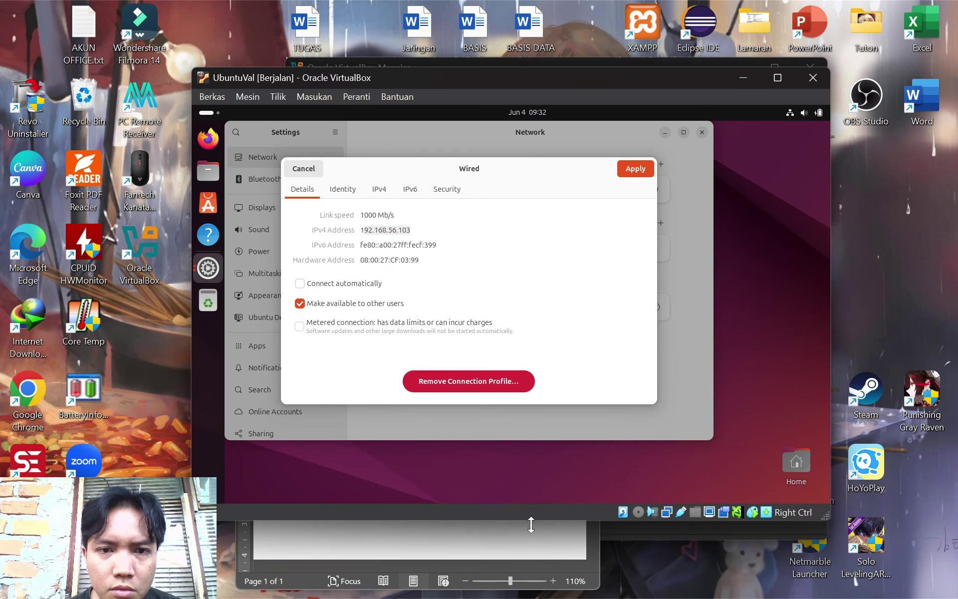
{"action": "left_click", "coordinate": [528, 544]}
{"action": "type", "text": "192."}
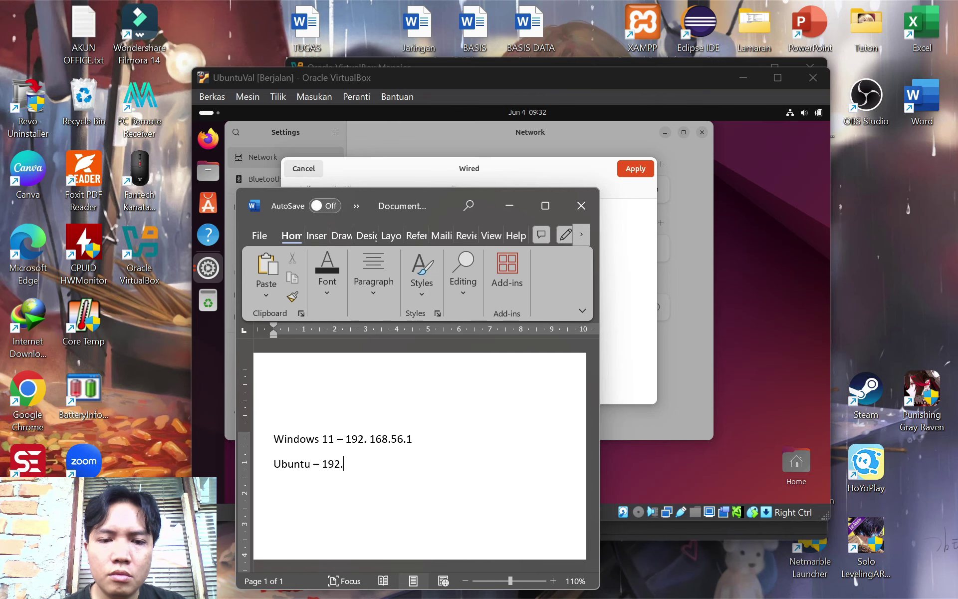
{"action": "type", "text": "168"}
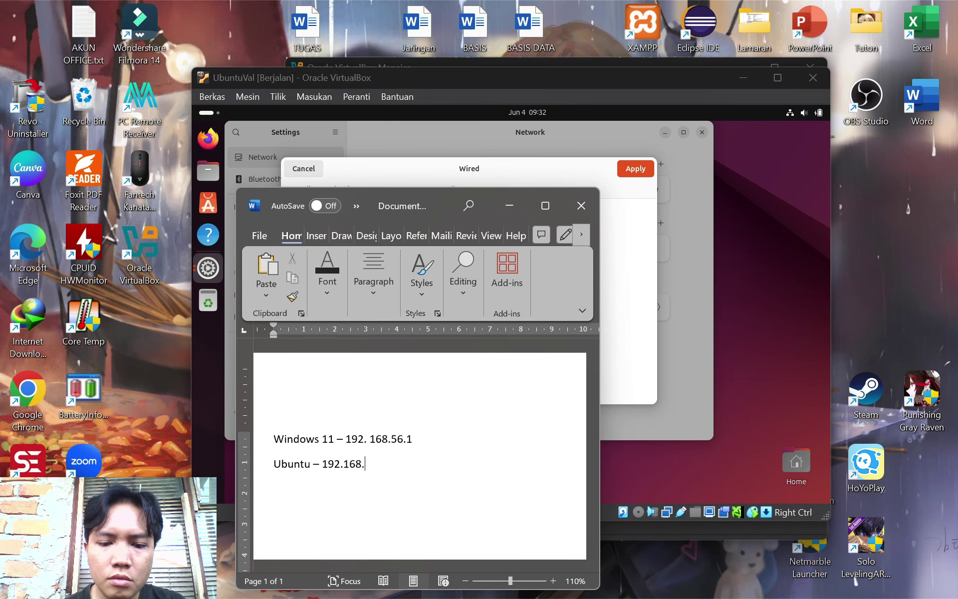
{"action": "type", "text": ".56.103"}
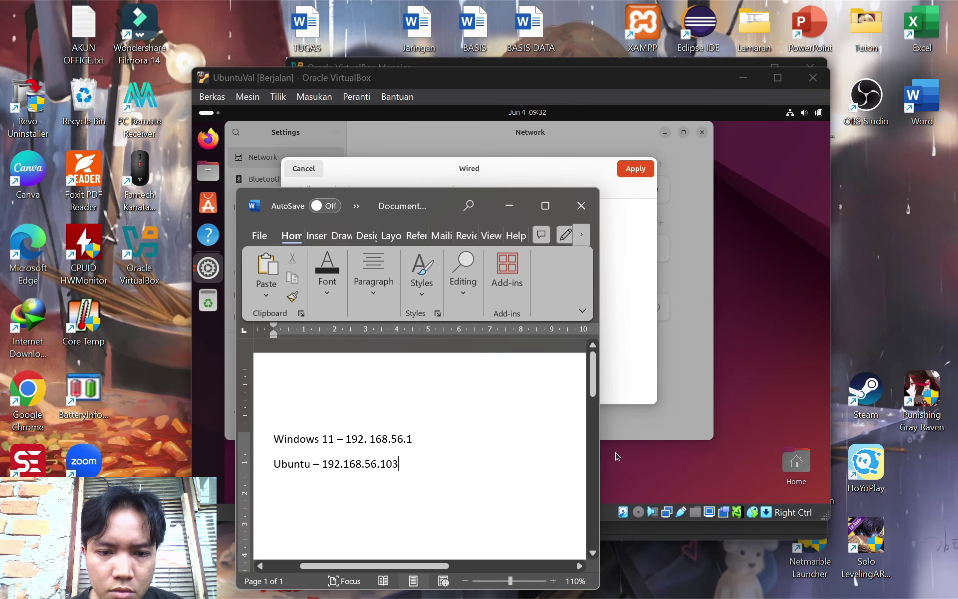
{"action": "left_click", "coordinate": [656, 309]}
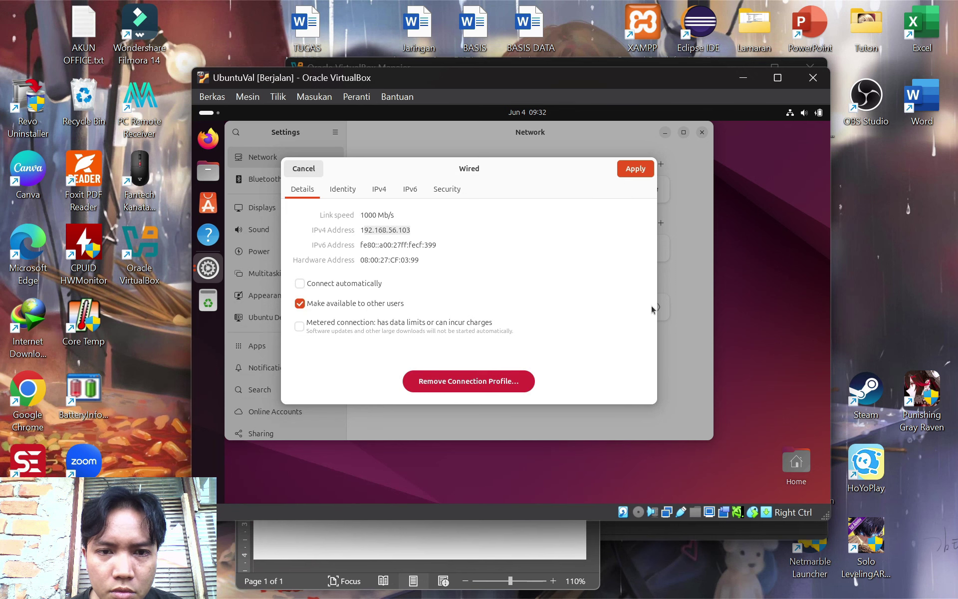
Minimise Word and close Ubuntu's network settings
{"action": "left_click", "coordinate": [594, 534]}
{"action": "left_click", "coordinate": [521, 207]}
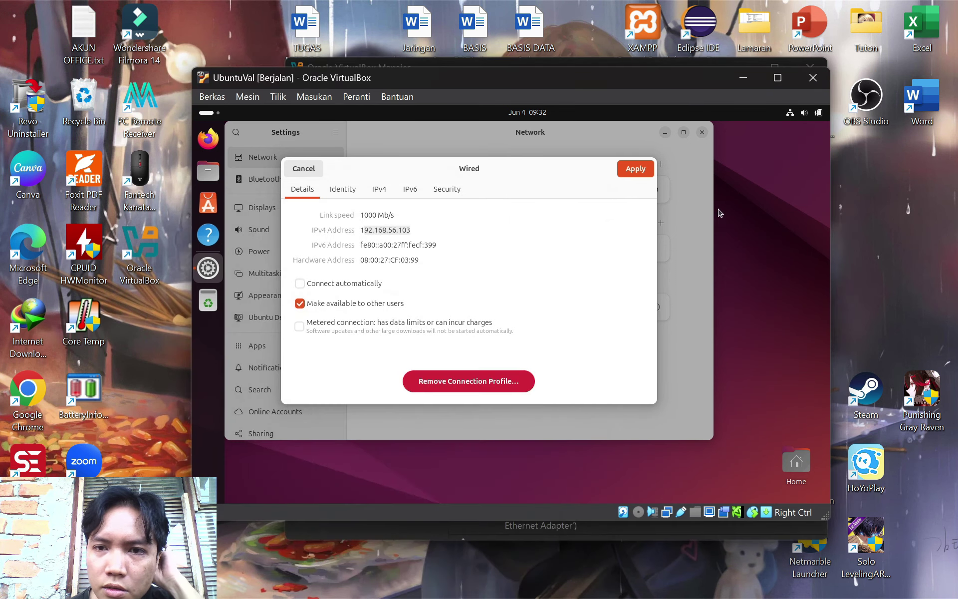
{"action": "key", "text": "ctrl+q"}
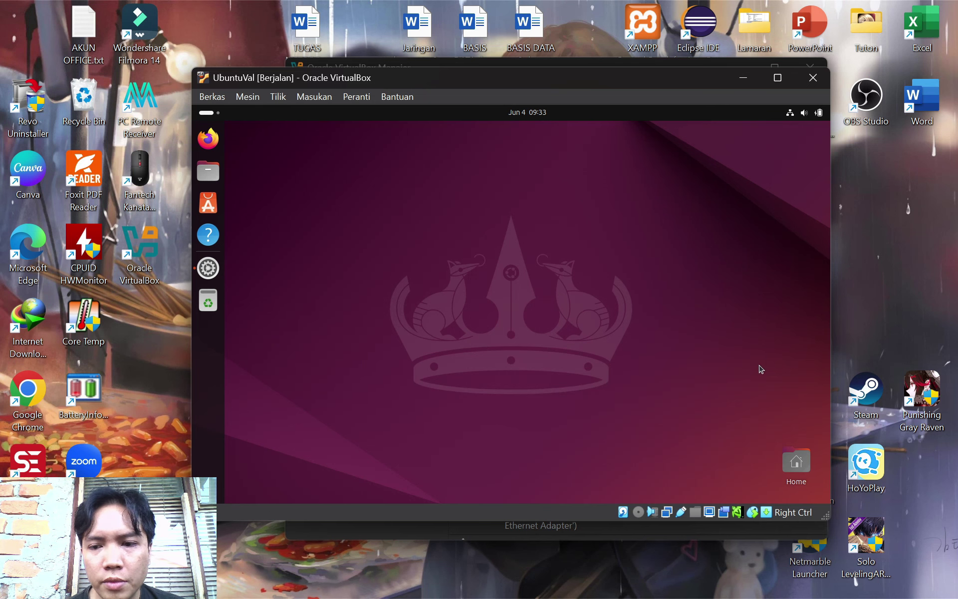
Open an Ubuntu terminal and ping the Windows host at 192.168.56.1
{"action": "left_click", "coordinate": [208, 486]}
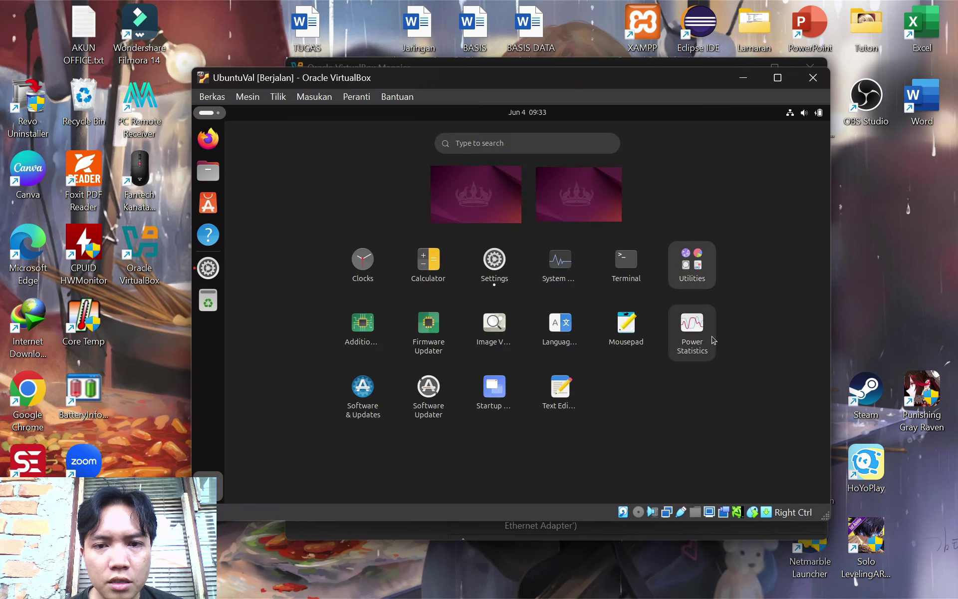
{"action": "left_click", "coordinate": [626, 265]}
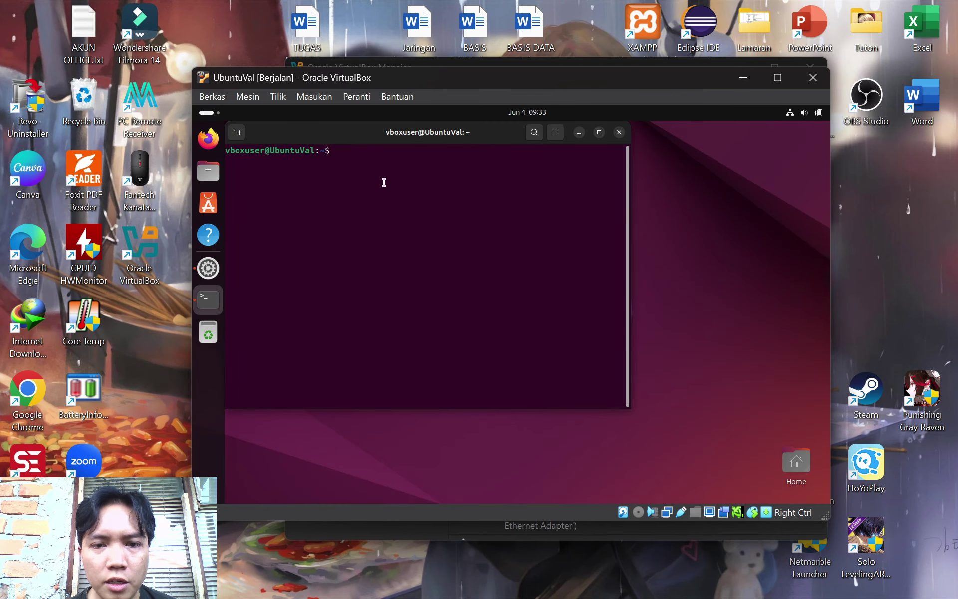
{"action": "type", "text": "ping "}
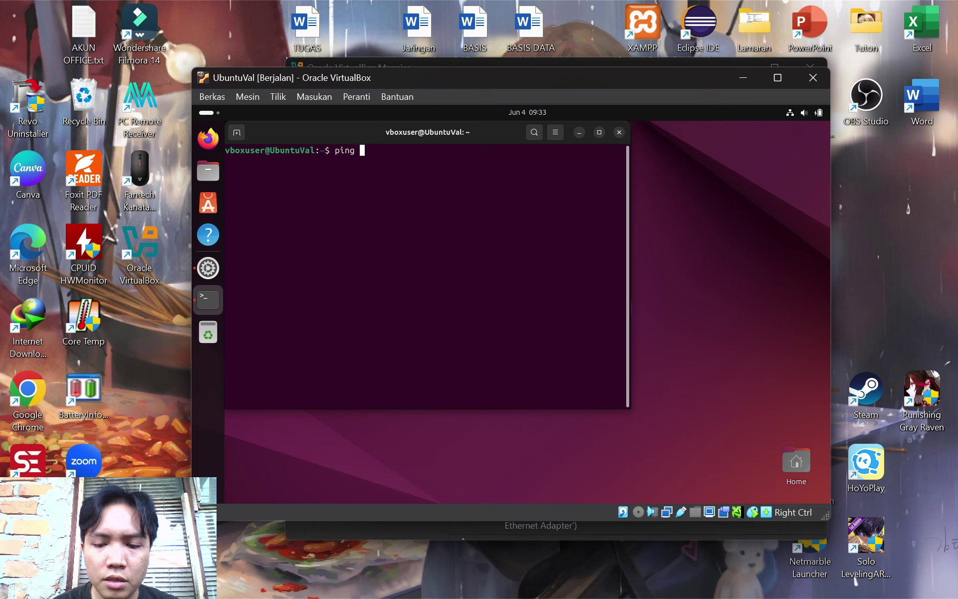
{"action": "type", "text": "19"}
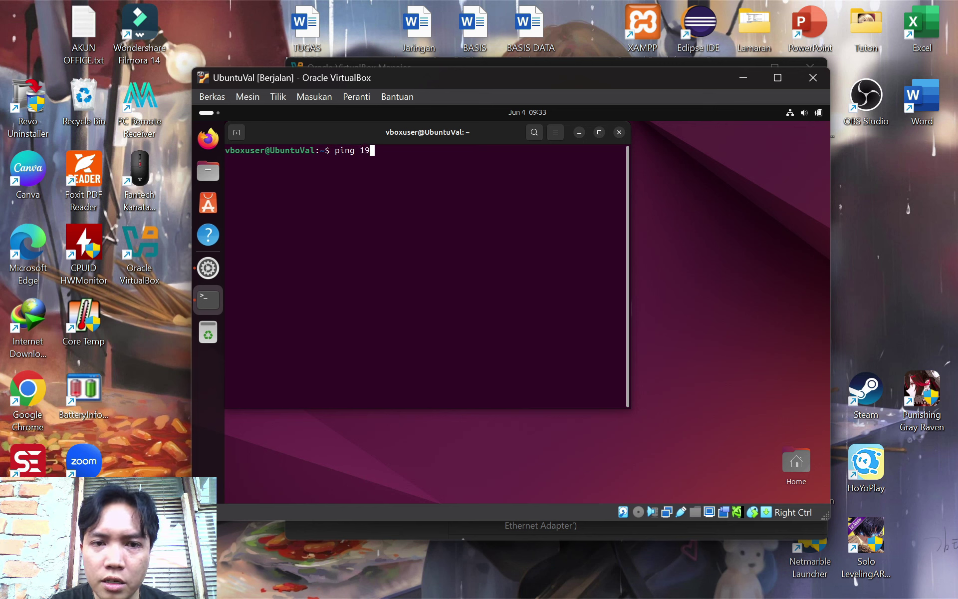
{"action": "type", "text": "2.168."}
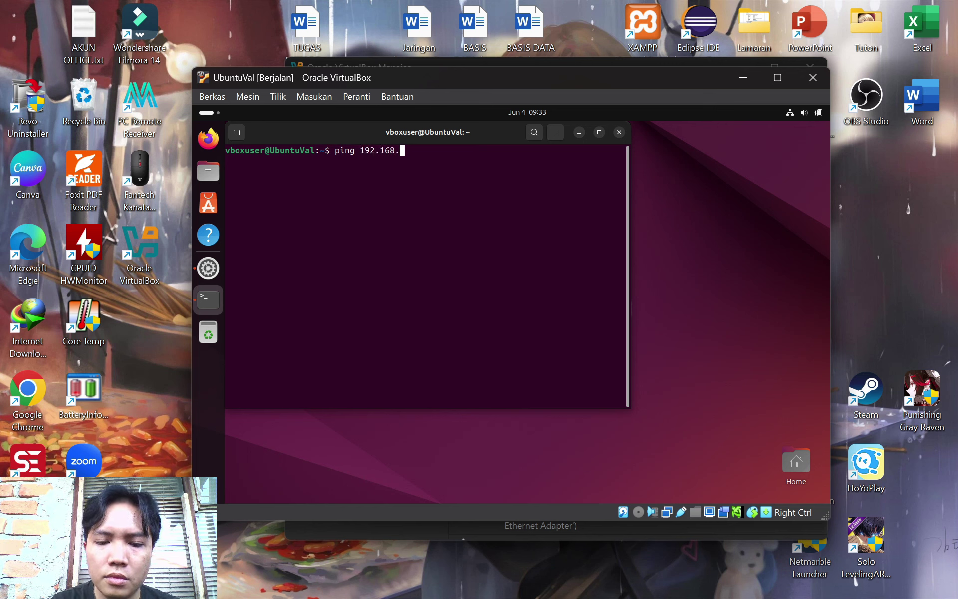
{"action": "type", "text": "56"}
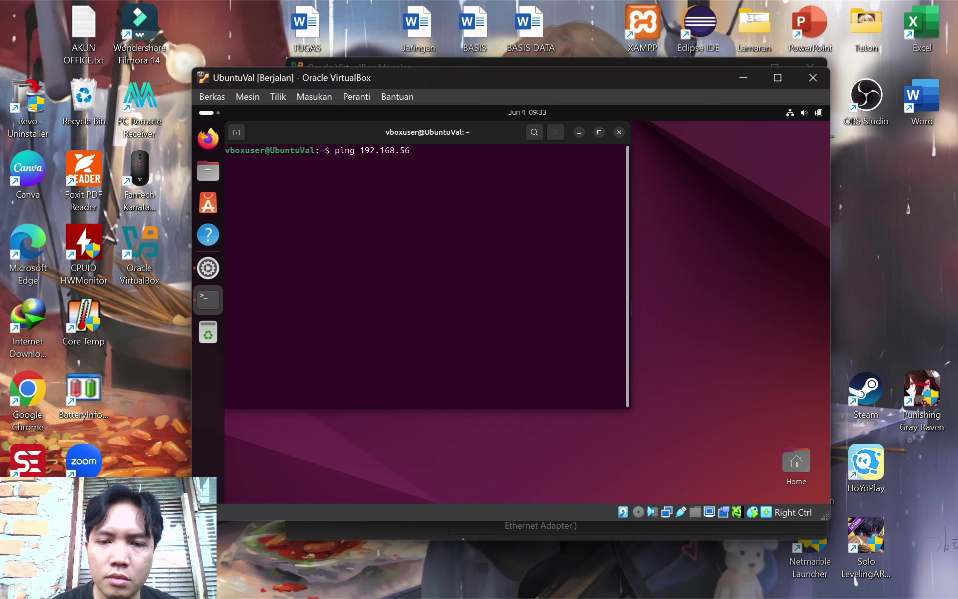
{"action": "type", "text": ".1"}
{"action": "key", "text": "Return"}
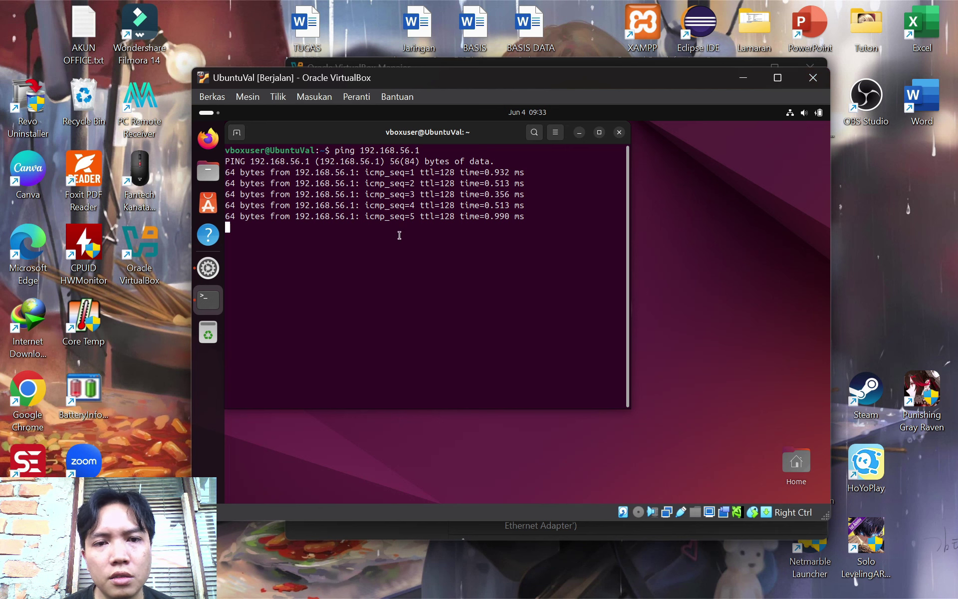
{"action": "left_click", "coordinate": [581, 135]}
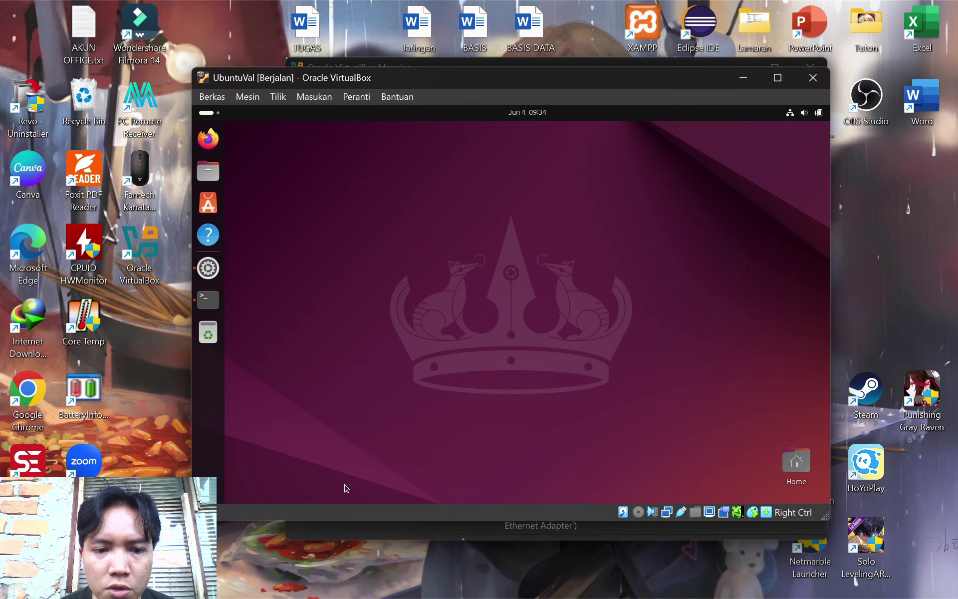
{"action": "left_click", "coordinate": [208, 300]}
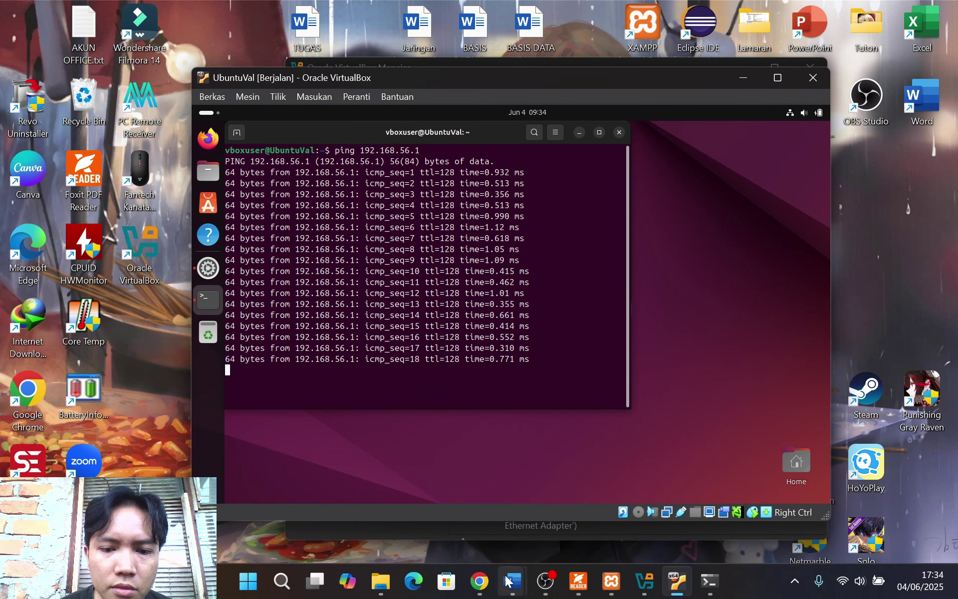
Ping the VM at 192.168.56.103 from the host's Command Prompt
{"action": "left_click", "coordinate": [713, 586]}
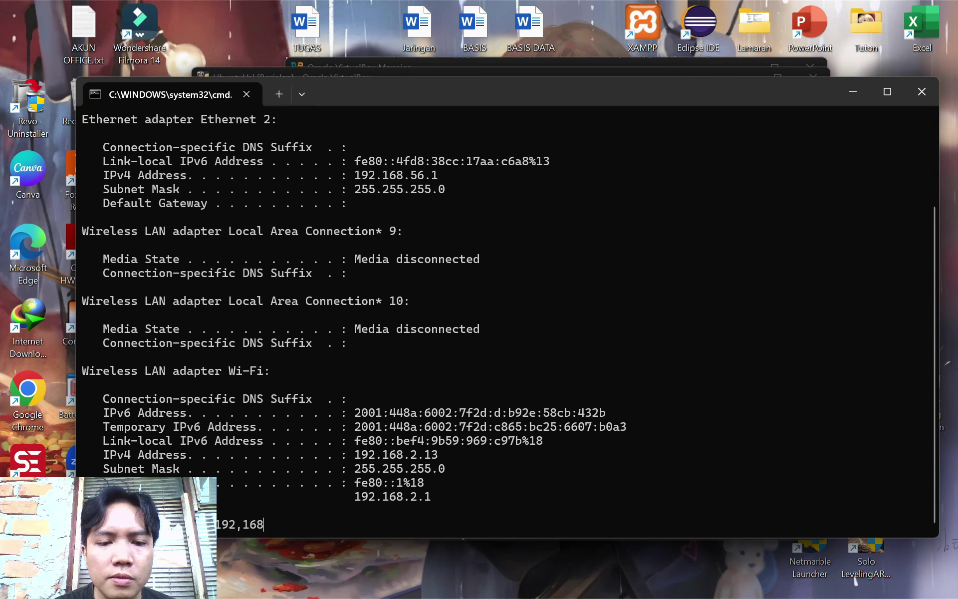
{"action": "type", "text": "192."}
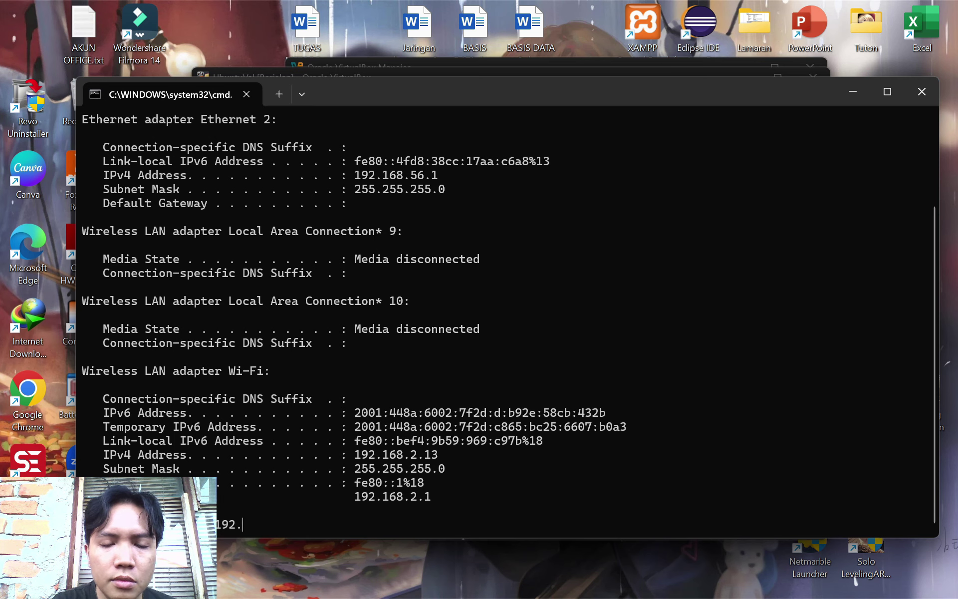
{"action": "type", "text": "56"}
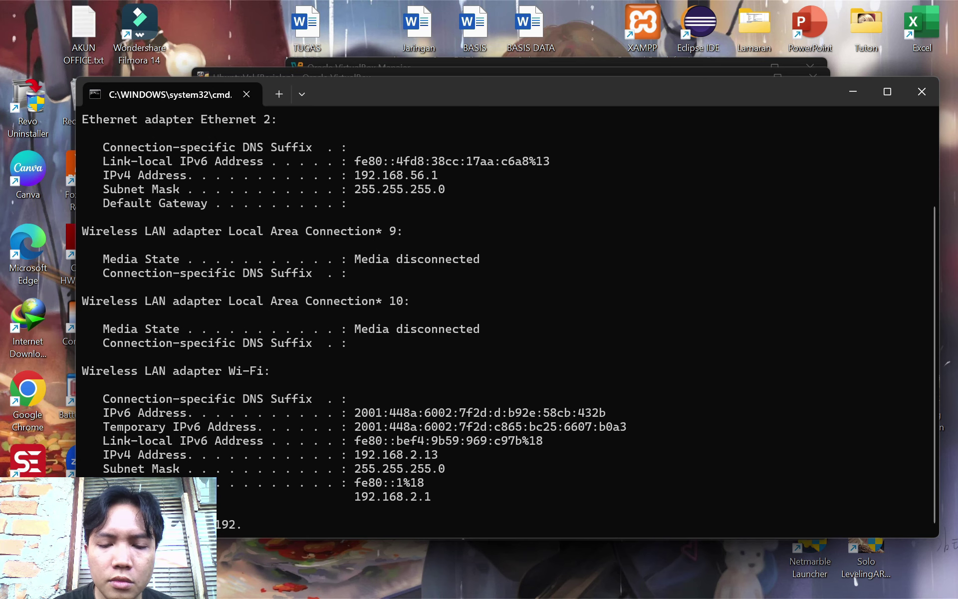
{"action": "type", "text": "168.56"}
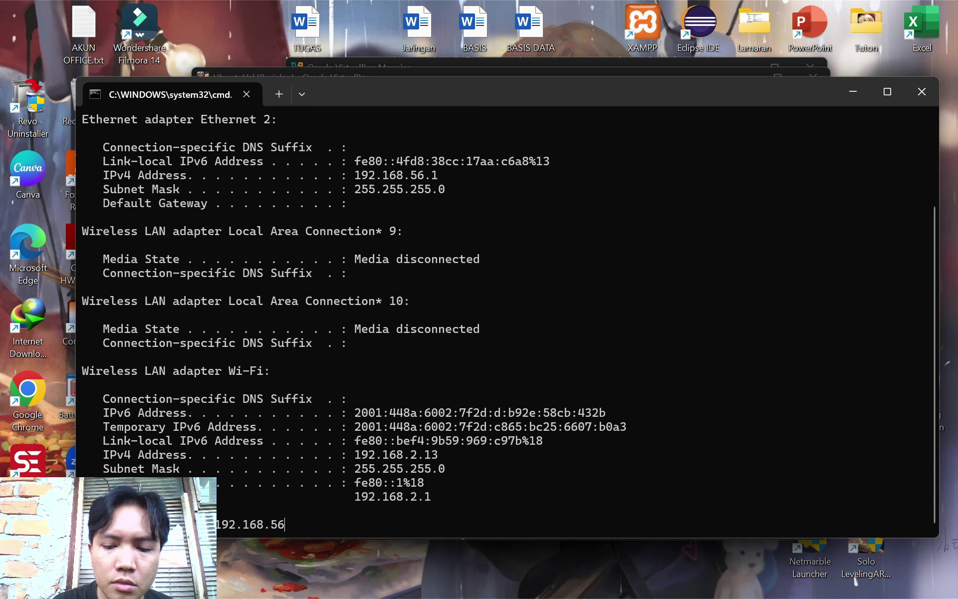
{"action": "type", "text": ".103"}
{"action": "key", "text": "Return"}
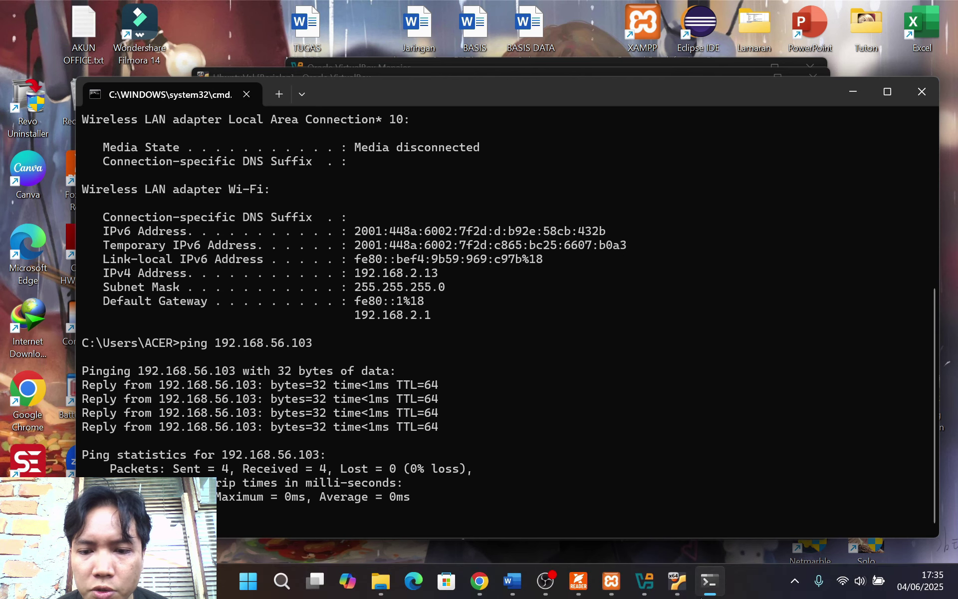
Minimise XAMPP Control Panel and the command window to show the VM
{"action": "left_click", "coordinate": [611, 580]}
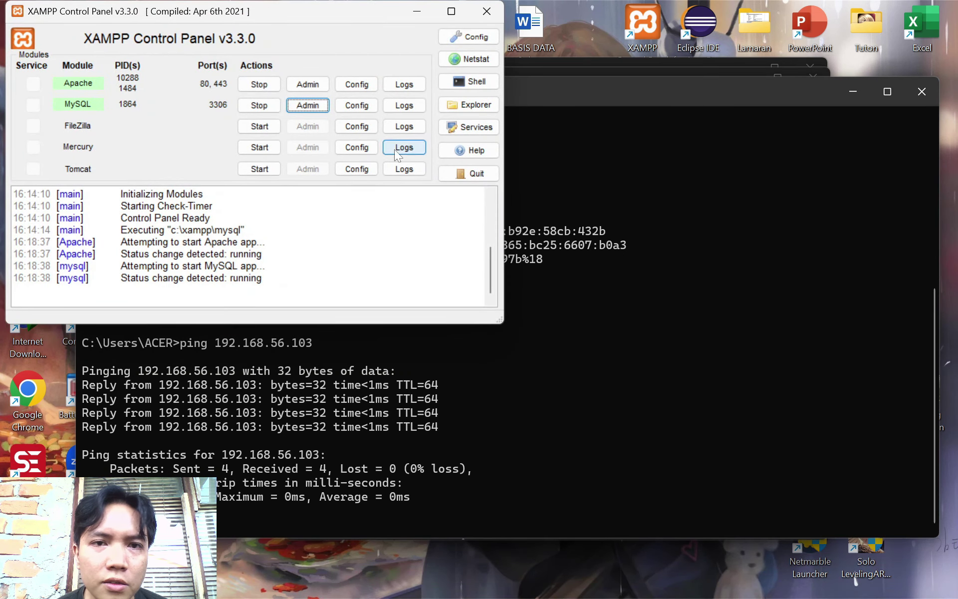
{"action": "left_click", "coordinate": [414, 9]}
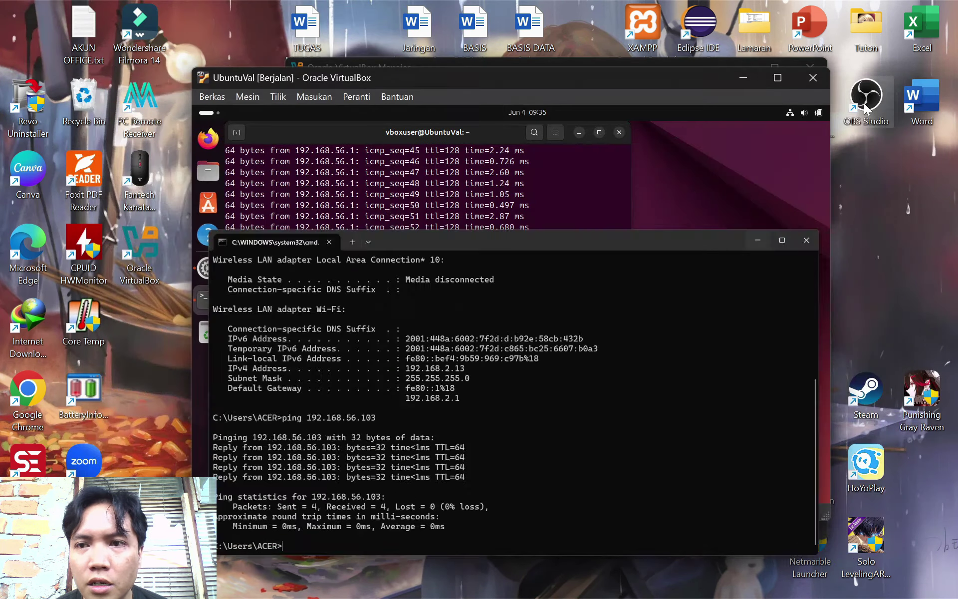
{"action": "left_click", "coordinate": [758, 240]}
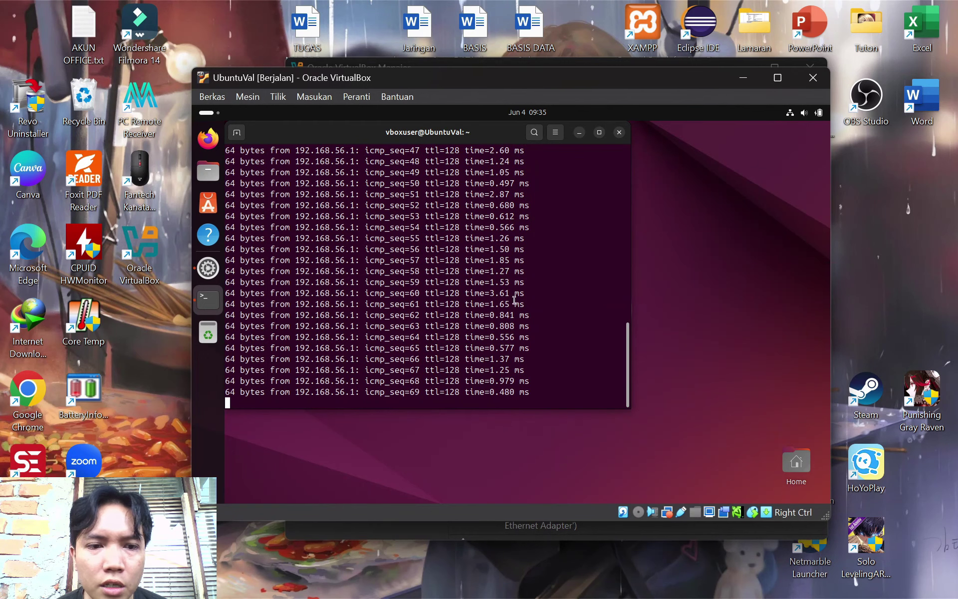
Close the terminal still pinging and open a fresh Ubuntu terminal
{"action": "left_click", "coordinate": [619, 132]}
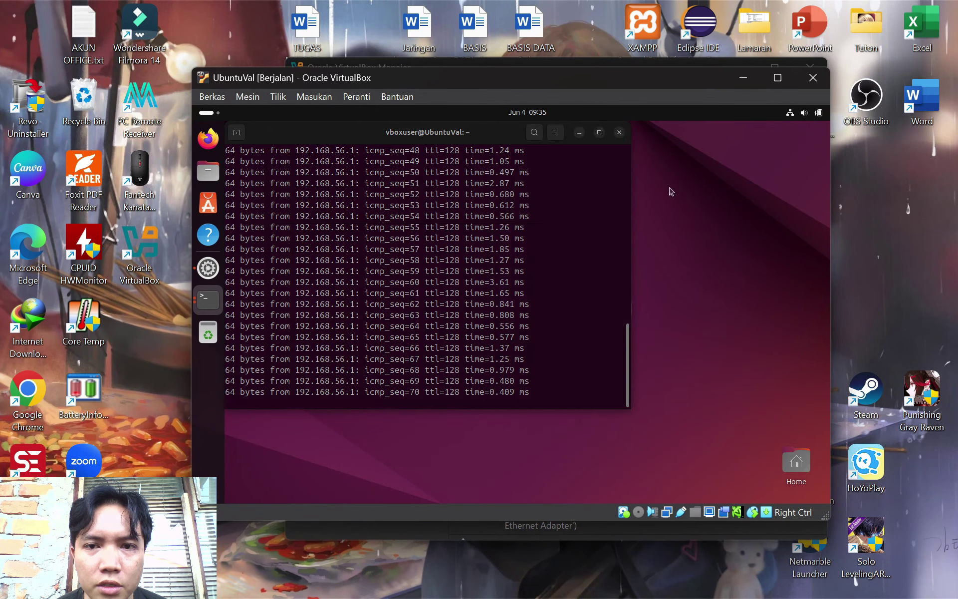
{"action": "left_click", "coordinate": [439, 302]}
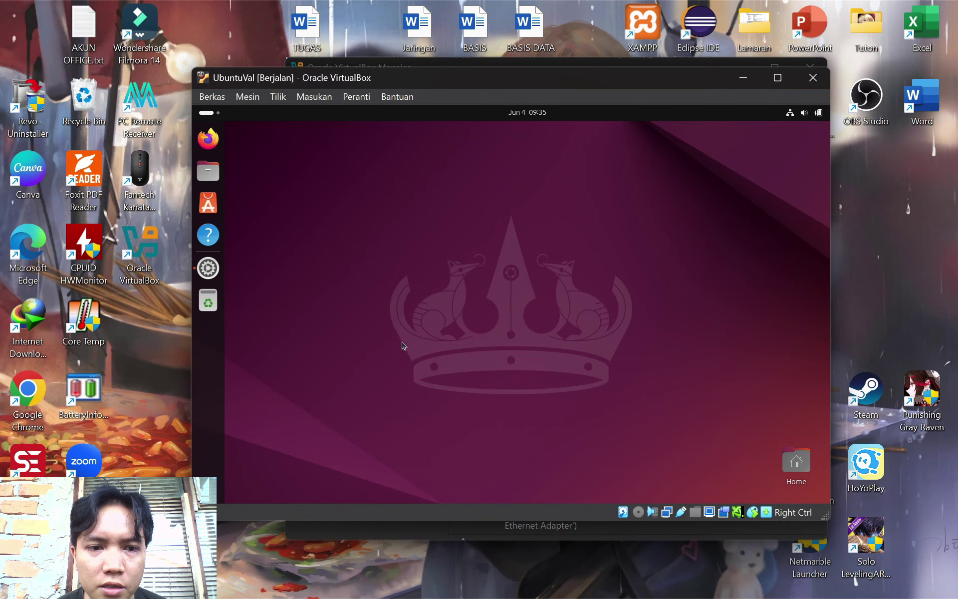
{"action": "left_click", "coordinate": [209, 487]}
{"action": "left_click", "coordinate": [627, 264]}
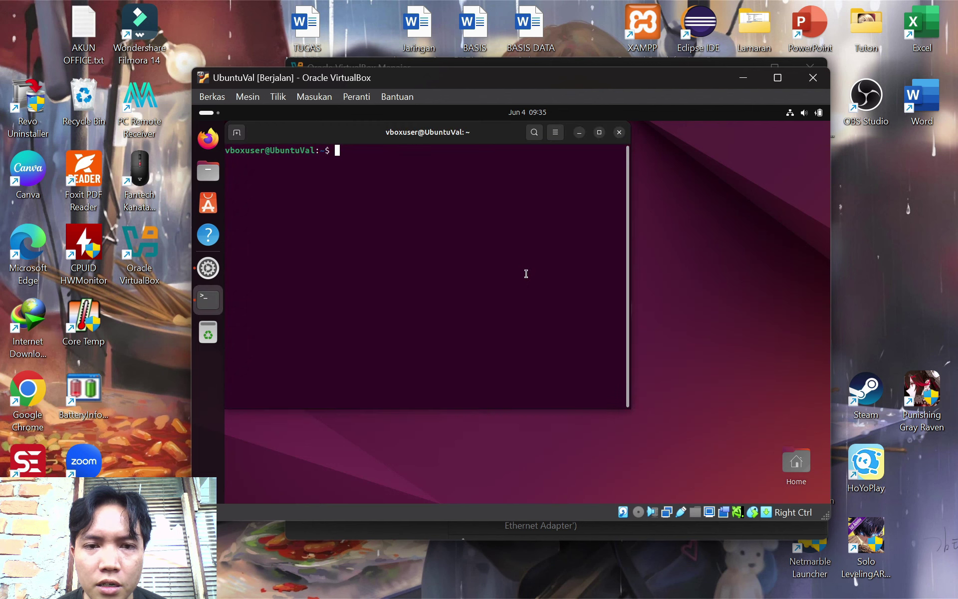
In /opt/lampp, list files and run sudo ./manager-linux-x64.run with the password
{"action": "type", "text": "cd "}
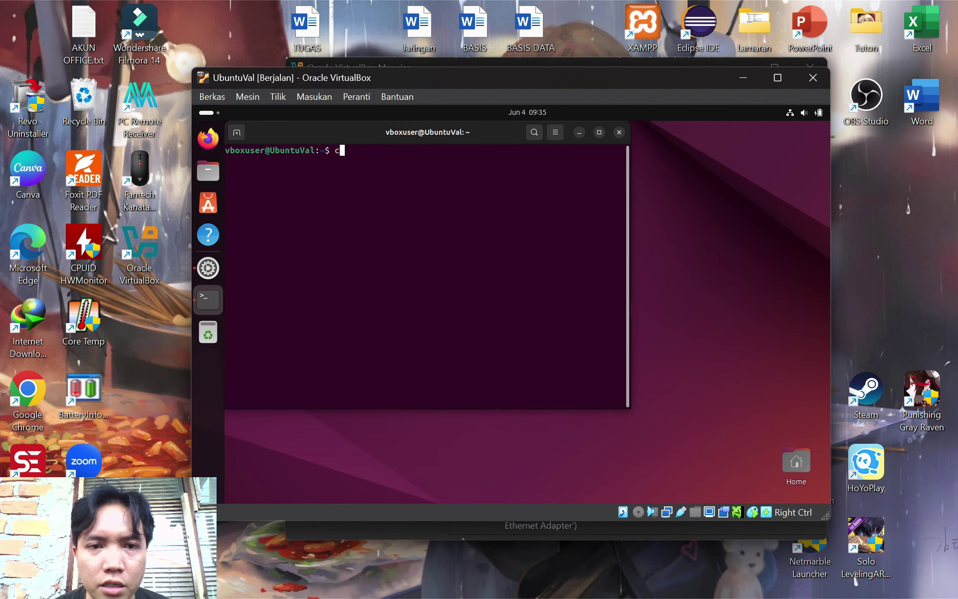
{"action": "type", "text": "/o"}
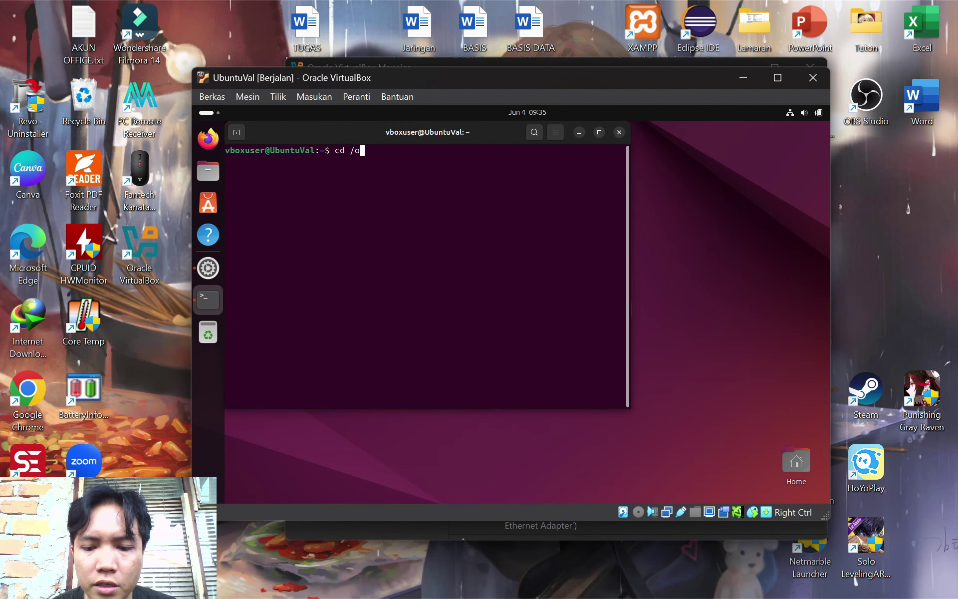
{"action": "type", "text": "pt/lampp"}
{"action": "key", "text": "Return"}
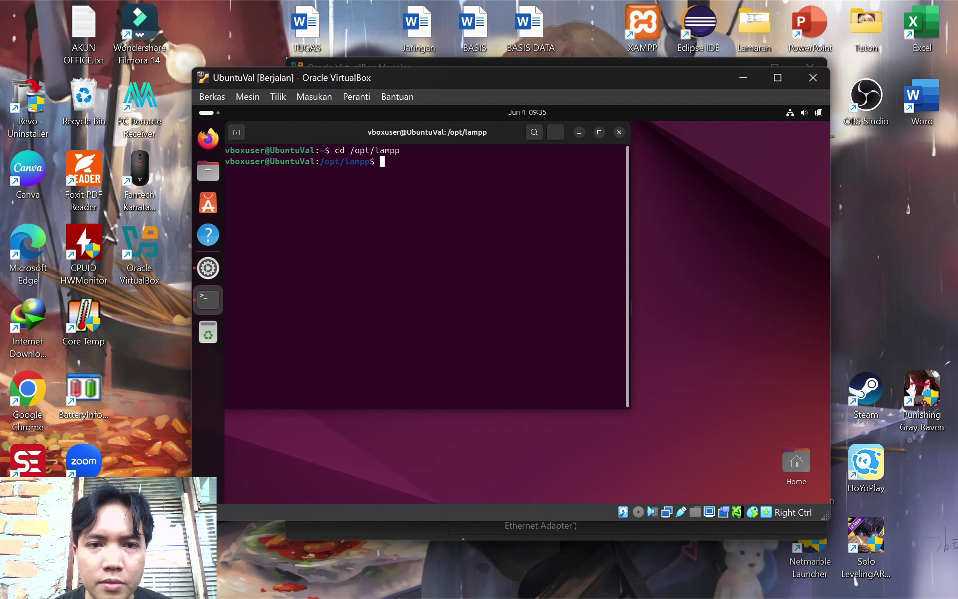
{"action": "type", "text": "ls"}
{"action": "key", "text": "Return"}
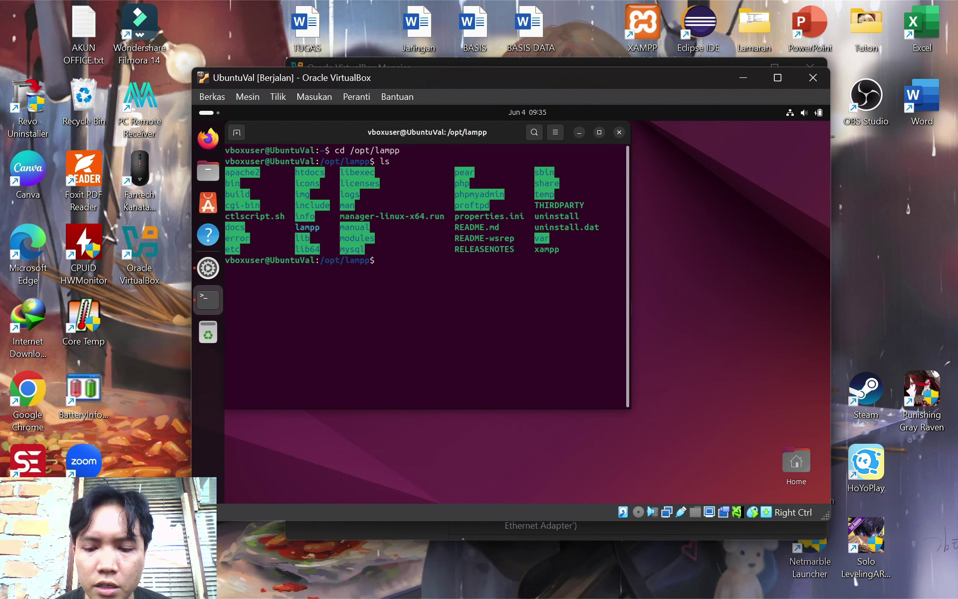
{"action": "type", "text": "sudo"}
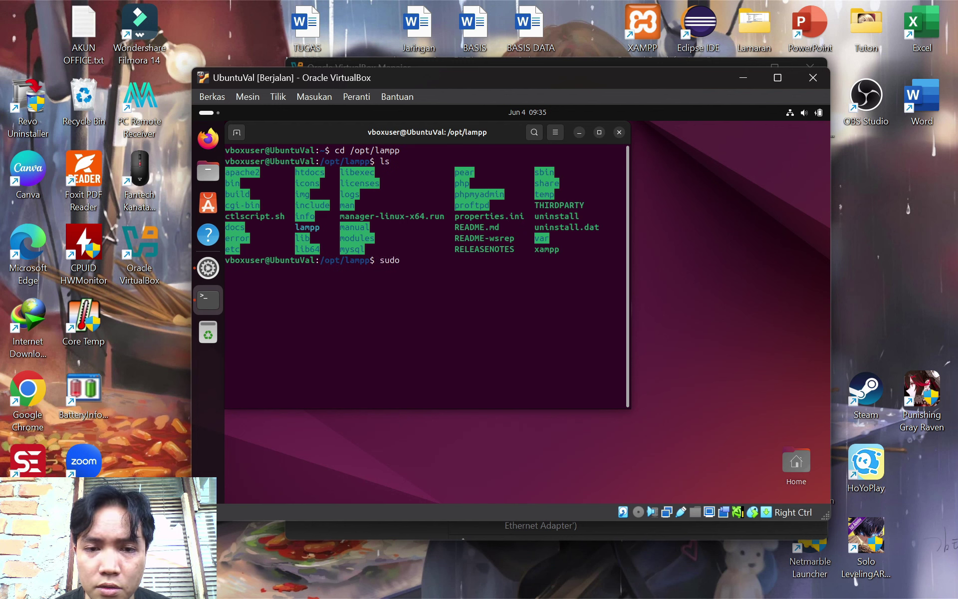
{"action": "type", "text": " ./"}
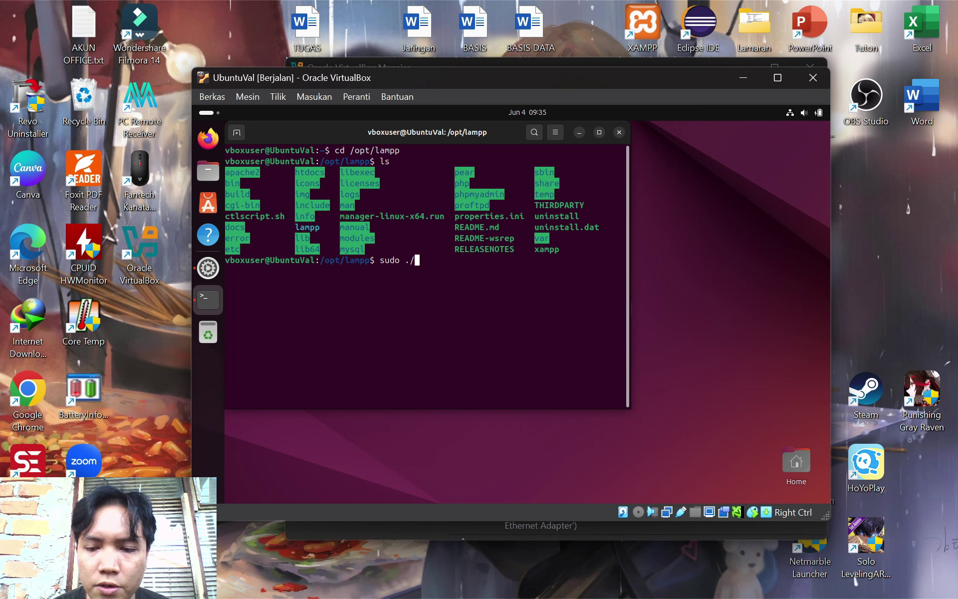
{"action": "type", "text": "manager-"}
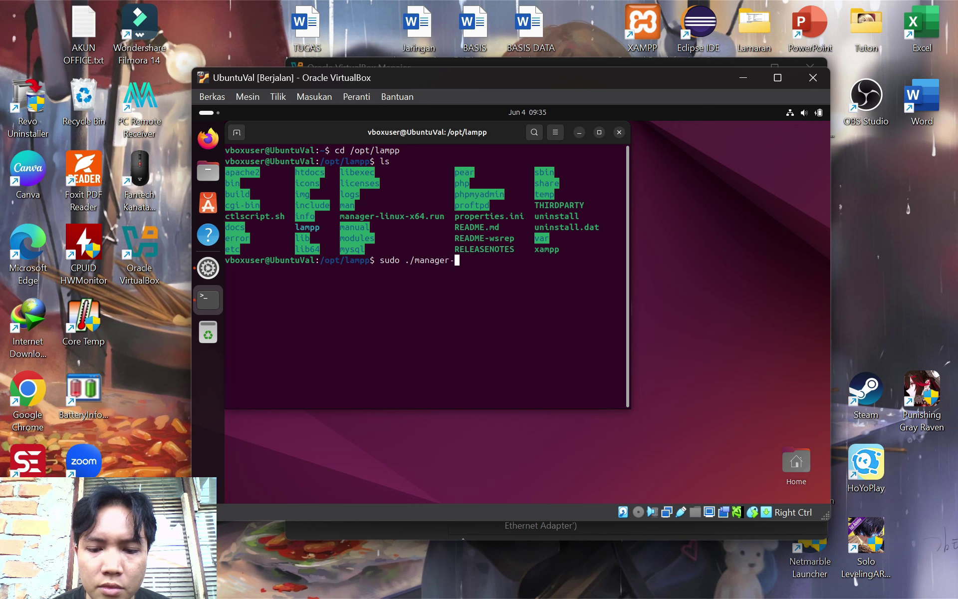
{"action": "type", "text": "linux-"}
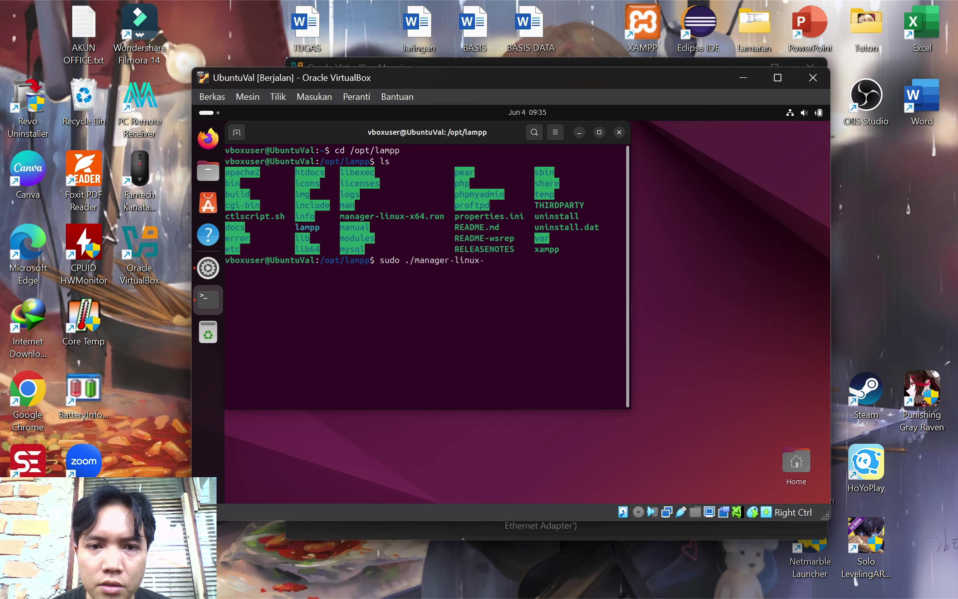
{"action": "type", "text": "x64"}
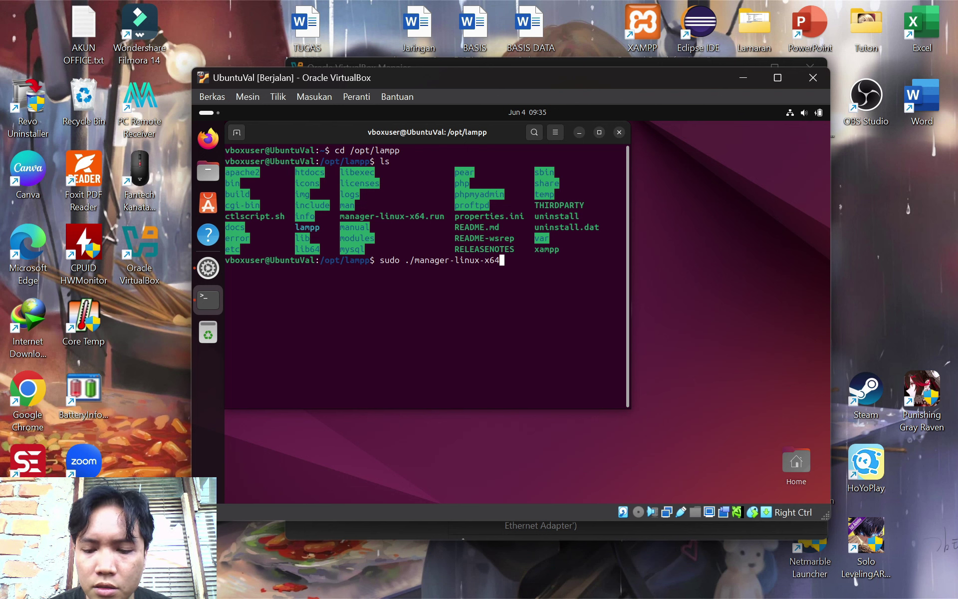
{"action": "type", "text": ".run"}
{"action": "key", "text": "Return"}
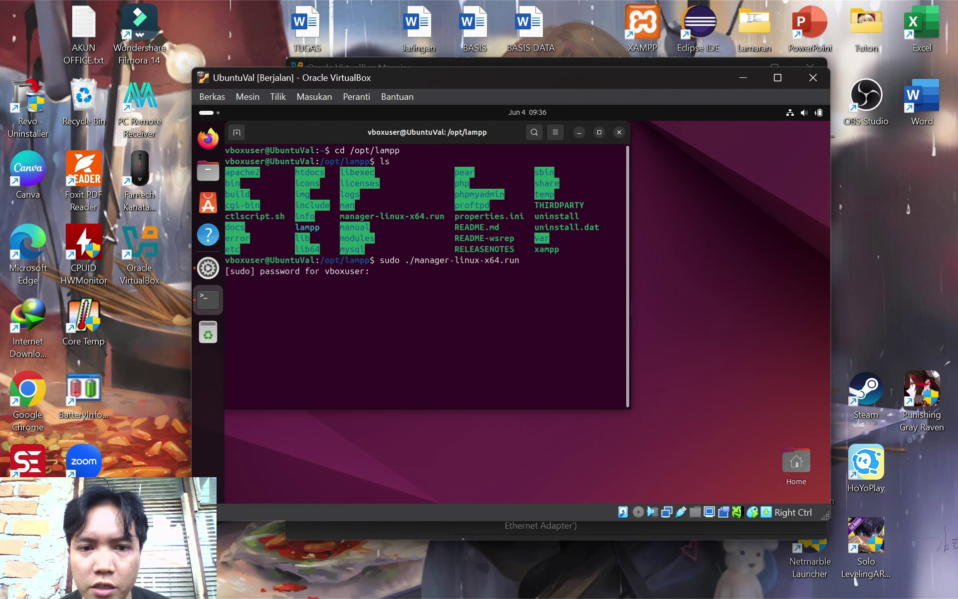
{"action": "key", "text": "Return"}
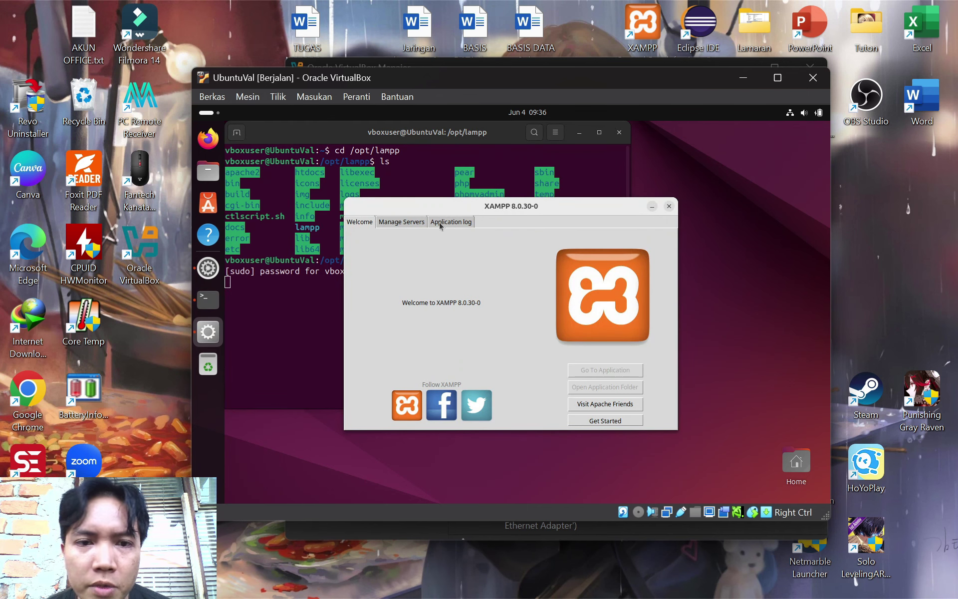
Start Apache Web Server and MySQL Database in XAMPP's Manage Servers, then minimise VirtualBox
{"action": "left_click", "coordinate": [413, 225]}
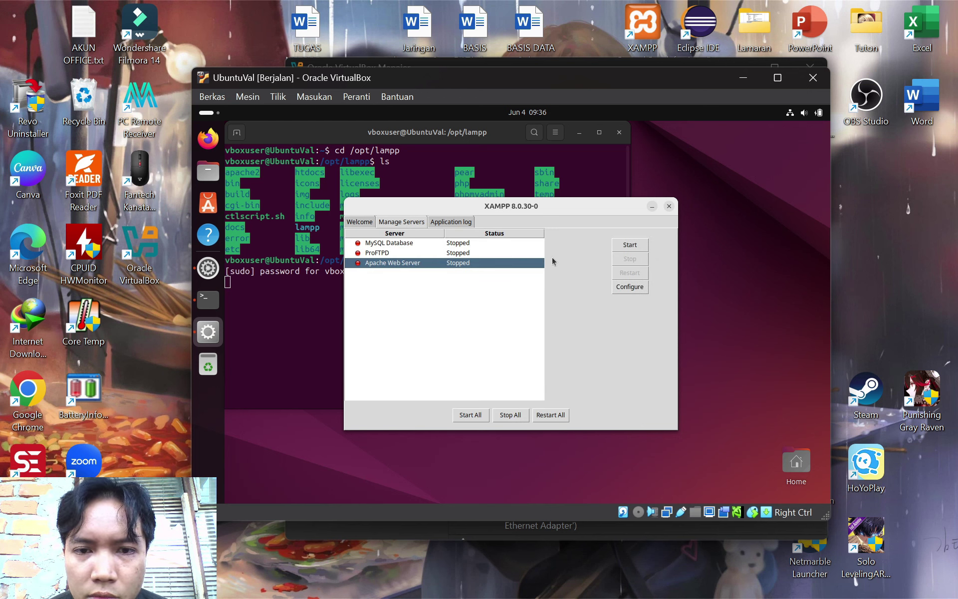
{"action": "left_click", "coordinate": [641, 248]}
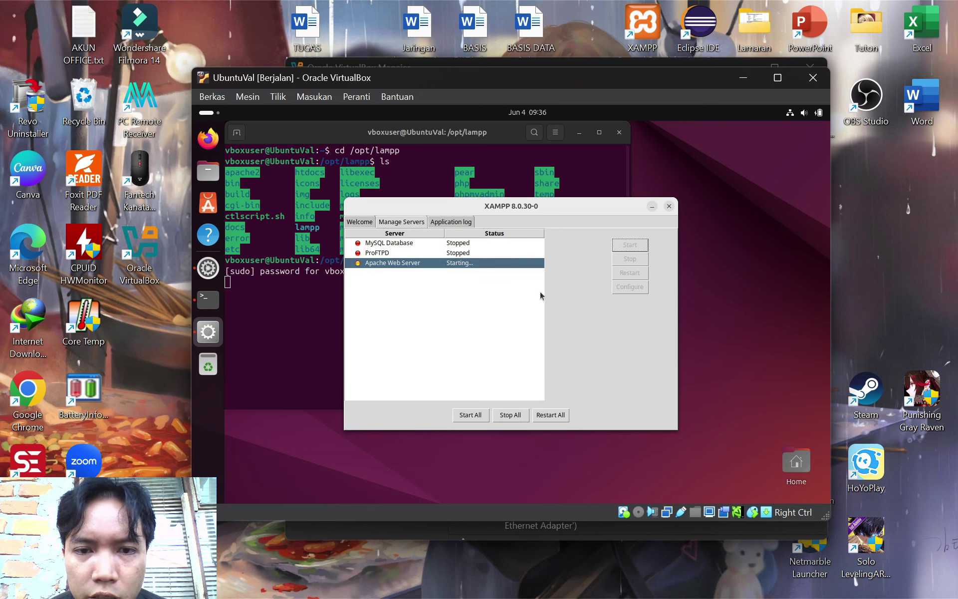
{"action": "left_click", "coordinate": [464, 245]}
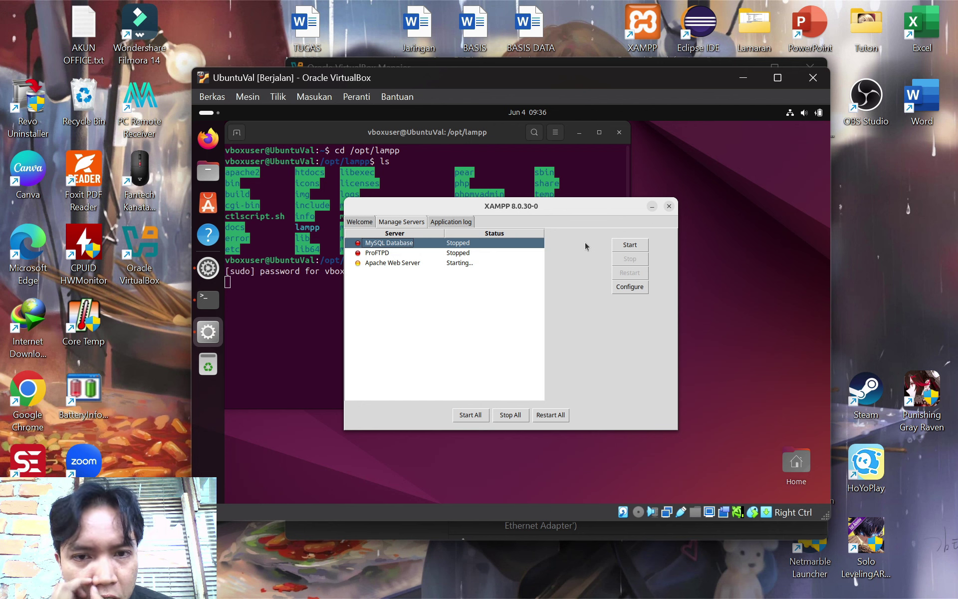
{"action": "left_click", "coordinate": [630, 246]}
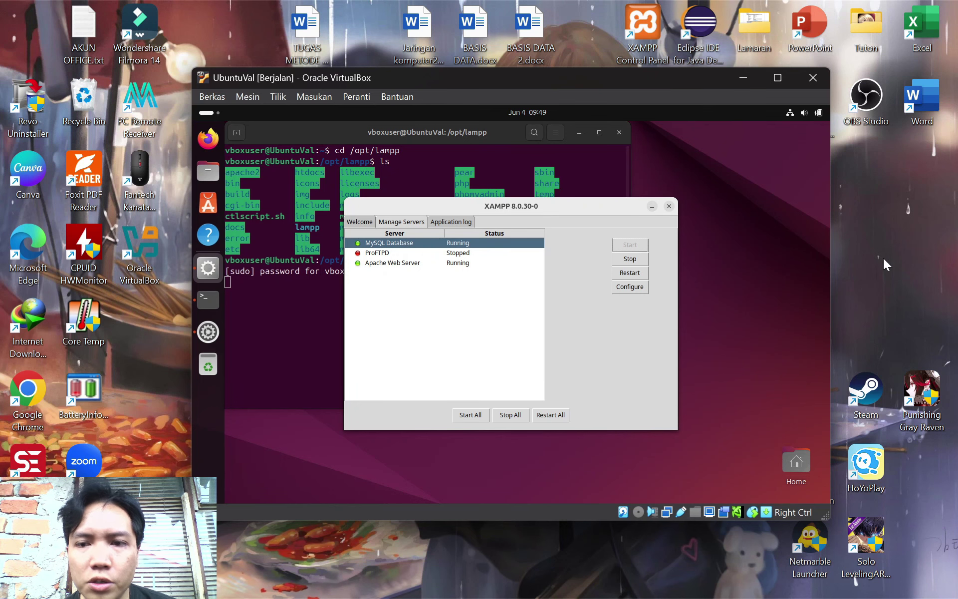
{"action": "left_click", "coordinate": [744, 79]}
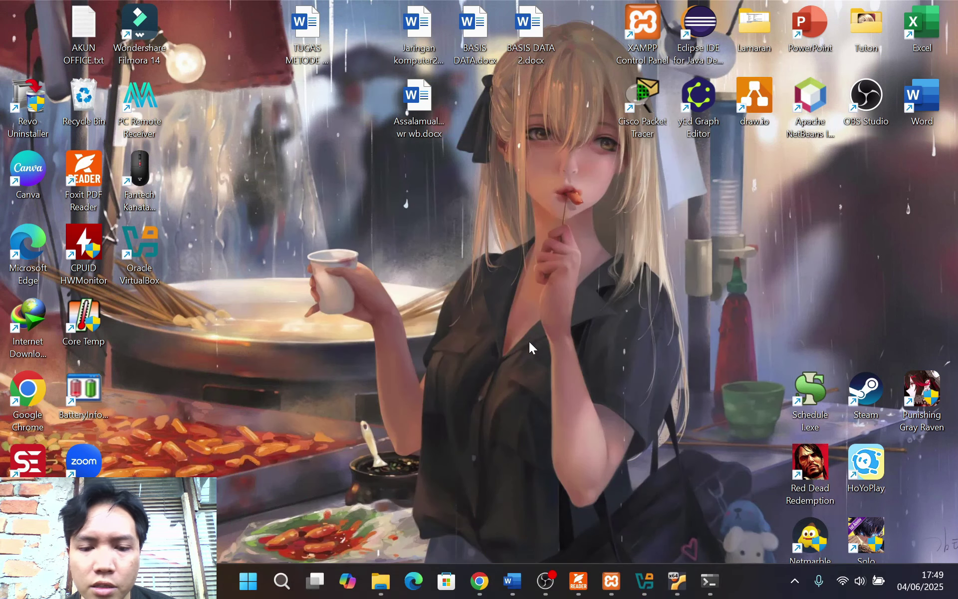
Set up this server as primary, ignoring all databases except rumahsakit3
{"action": "left_click", "coordinate": [479, 580]}
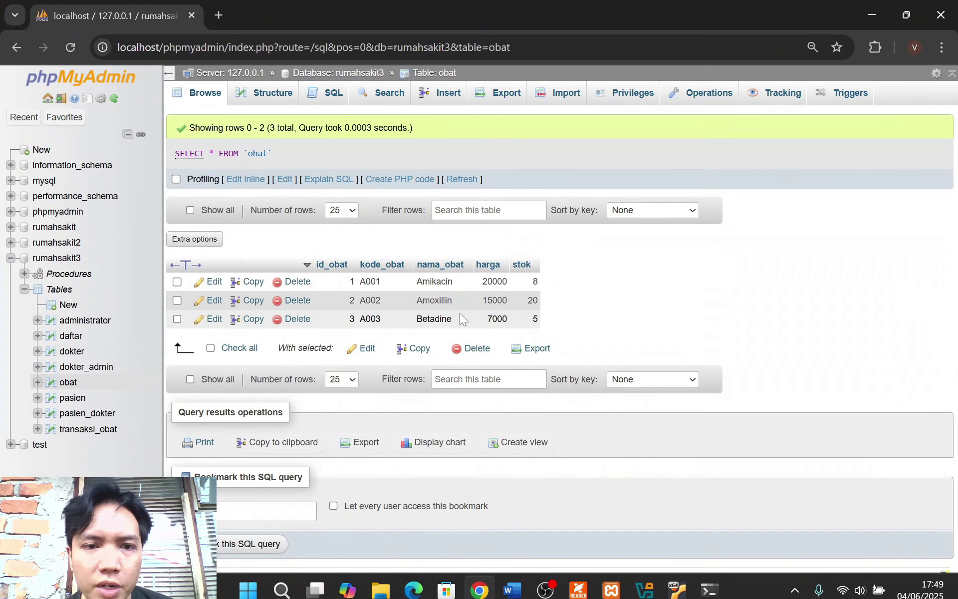
{"action": "left_click", "coordinate": [229, 74]}
{"action": "left_click", "coordinate": [670, 93]}
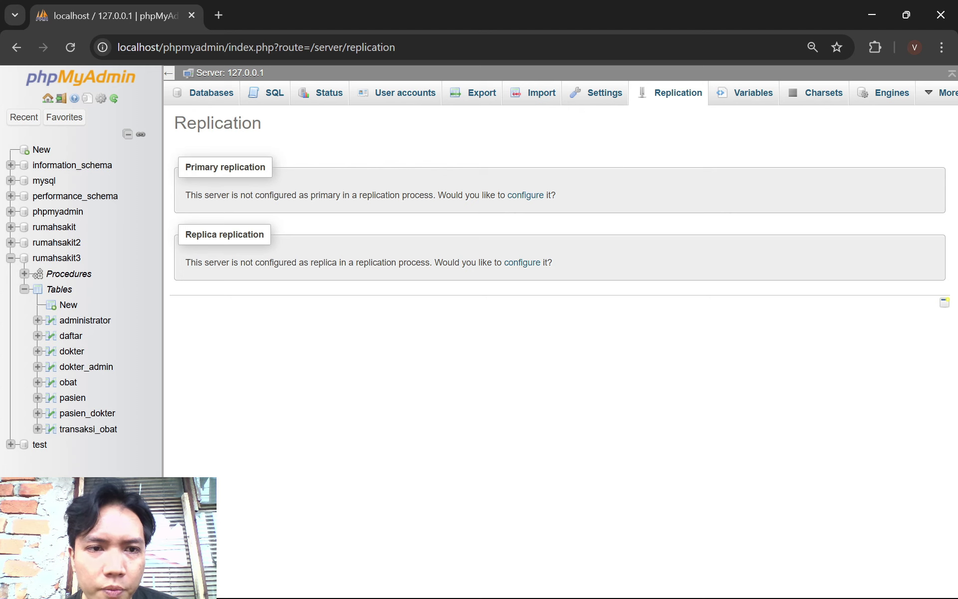
{"action": "left_click", "coordinate": [531, 195]}
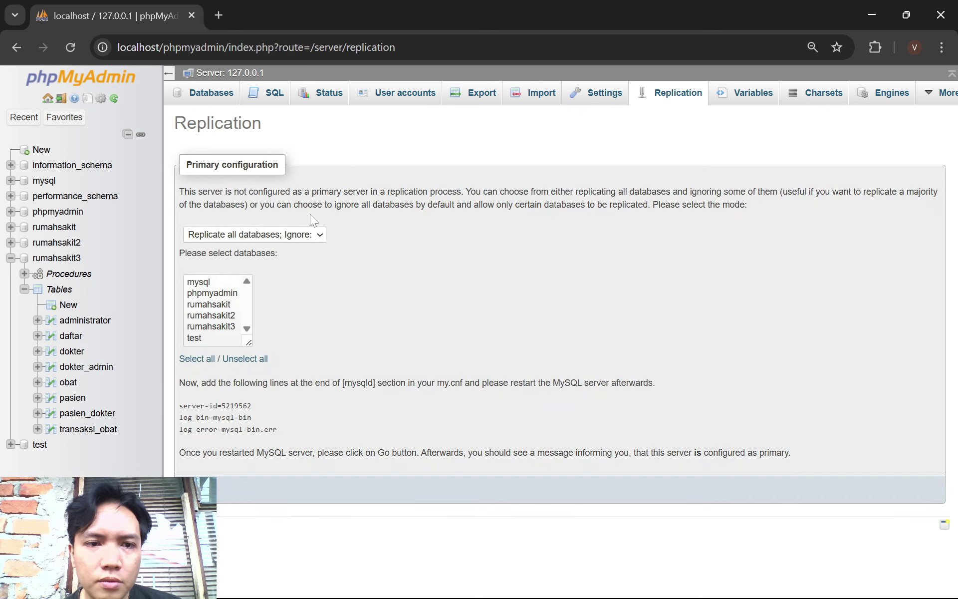
{"action": "left_click", "coordinate": [297, 234]}
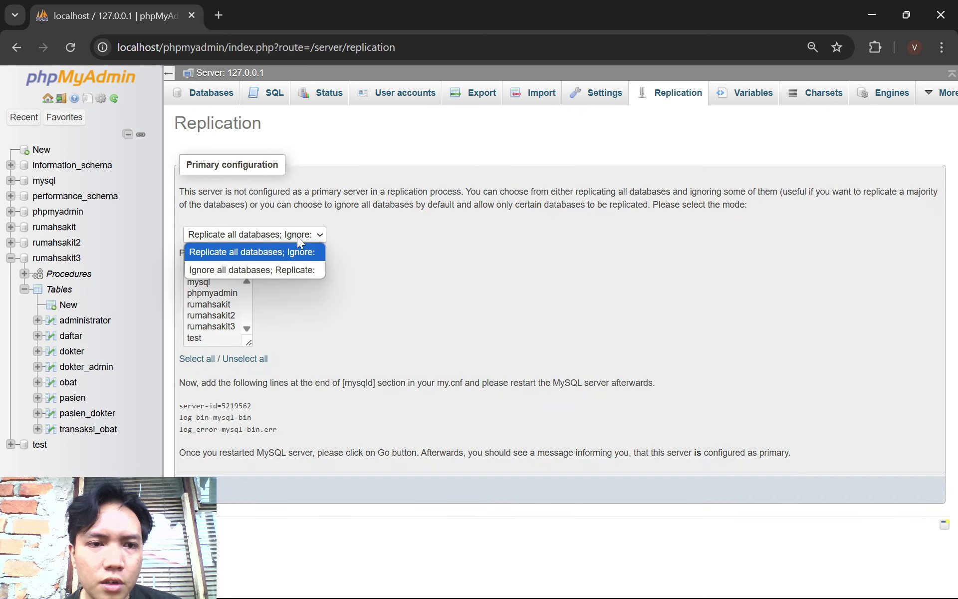
{"action": "left_click", "coordinate": [294, 271]}
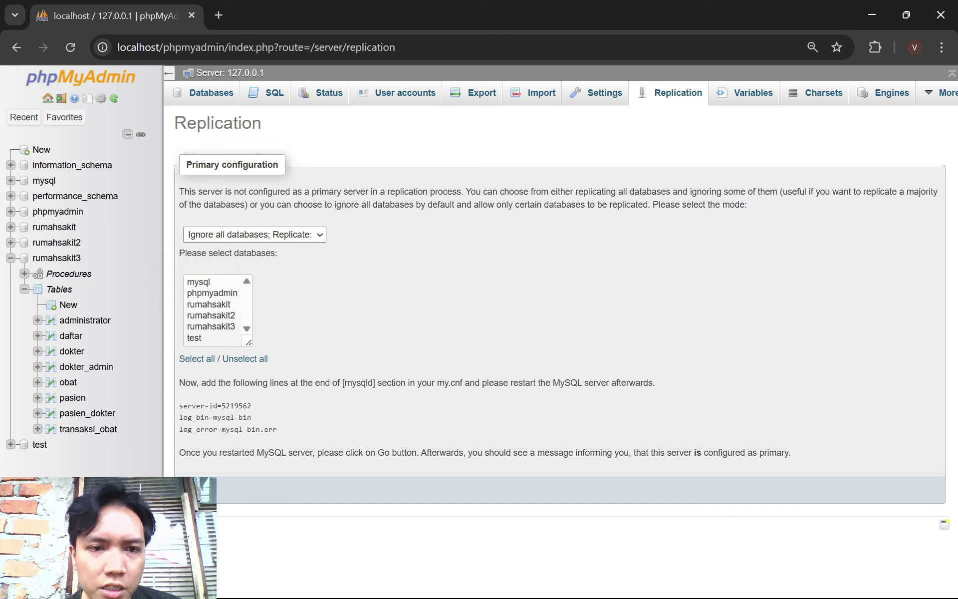
{"action": "left_click", "coordinate": [220, 326]}
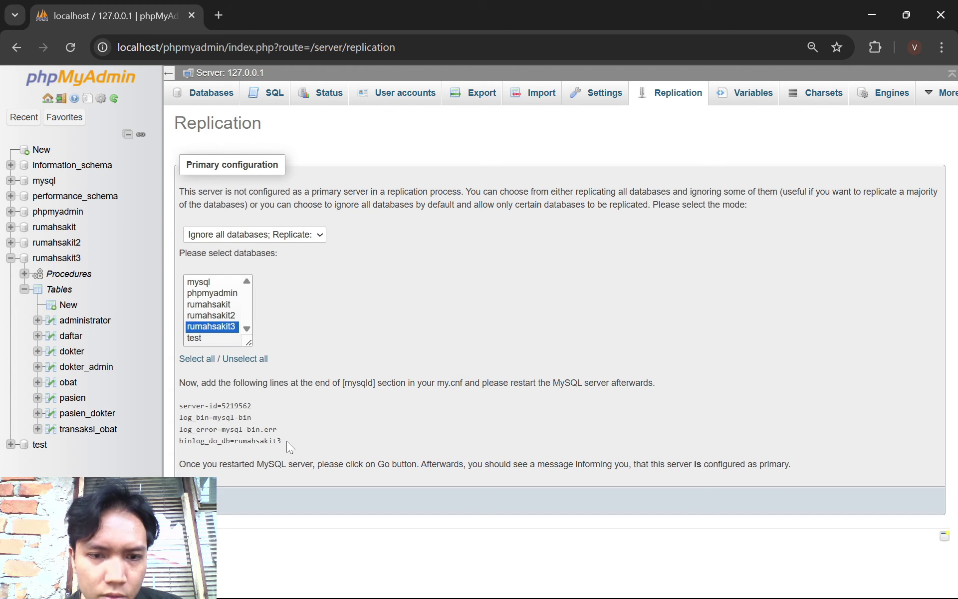
Copy the four suggested my.cnf configuration lines
{"action": "left_click_drag", "start_coordinate": [286, 441], "coordinate": [181, 410]}
{"action": "right_click", "coordinate": [205, 422]}
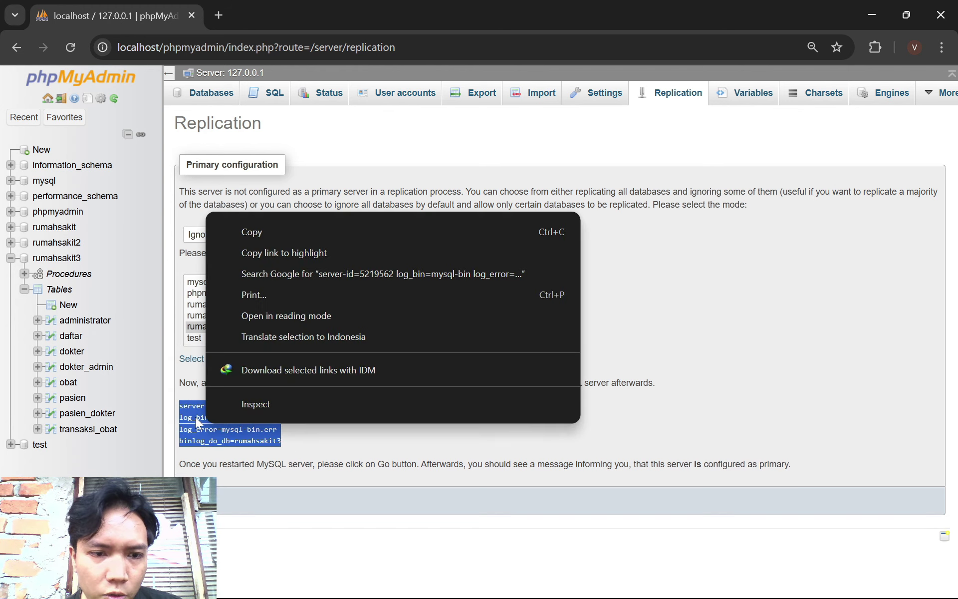
{"action": "left_click", "coordinate": [238, 221]}
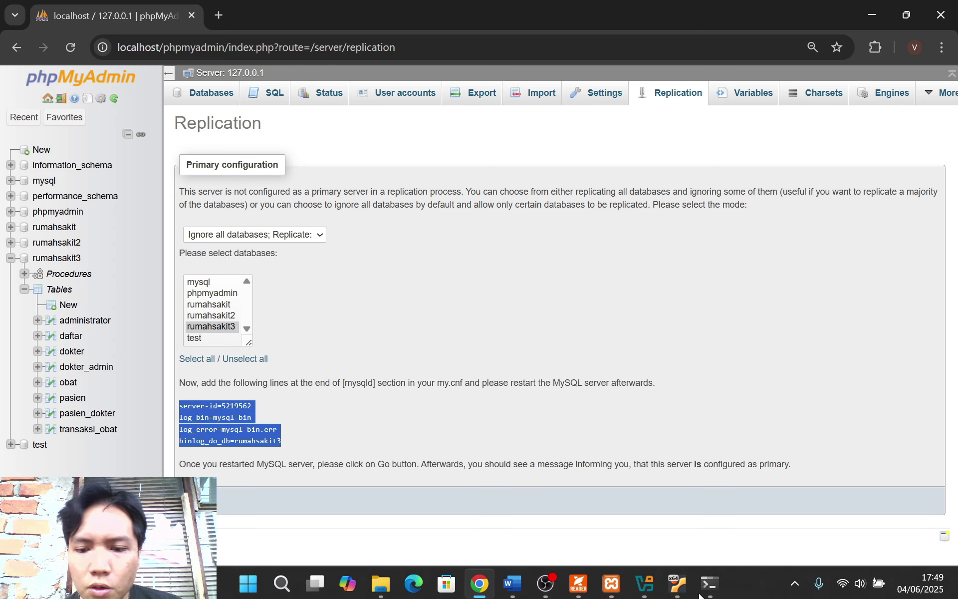
Paste the four replication lines into MySQL's my.ini below the #log_error line
{"action": "left_click", "coordinate": [611, 583]}
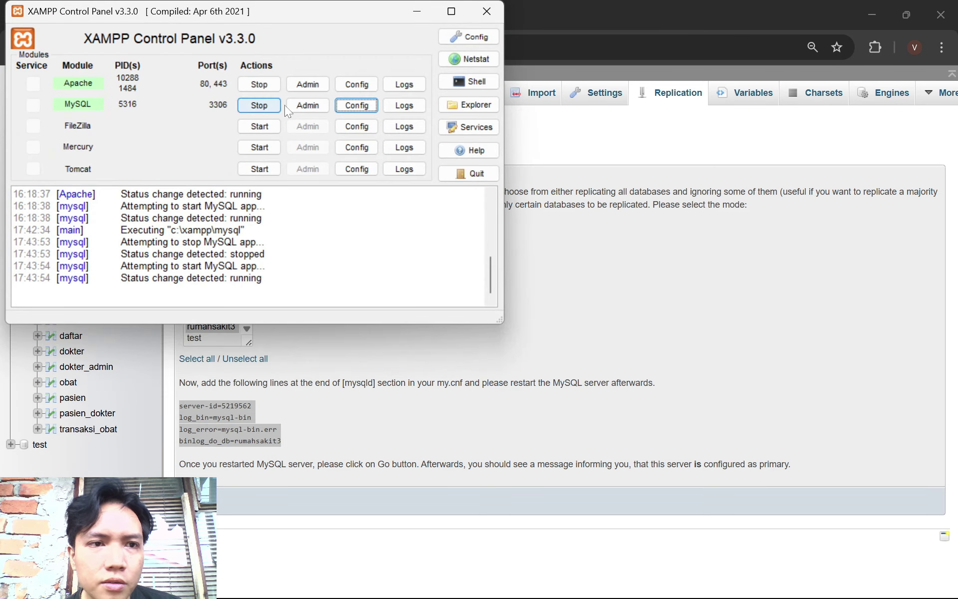
{"action": "left_click", "coordinate": [363, 106]}
{"action": "left_click", "coordinate": [425, 119]}
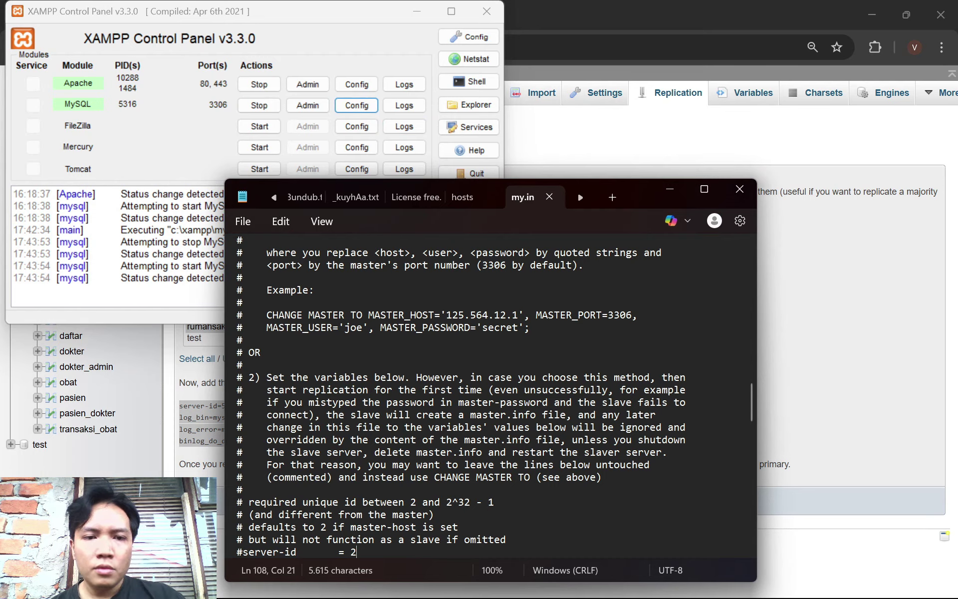
{"action": "scroll", "coordinate": [461, 394], "scroll_direction": "up", "scroll_amount": 18}
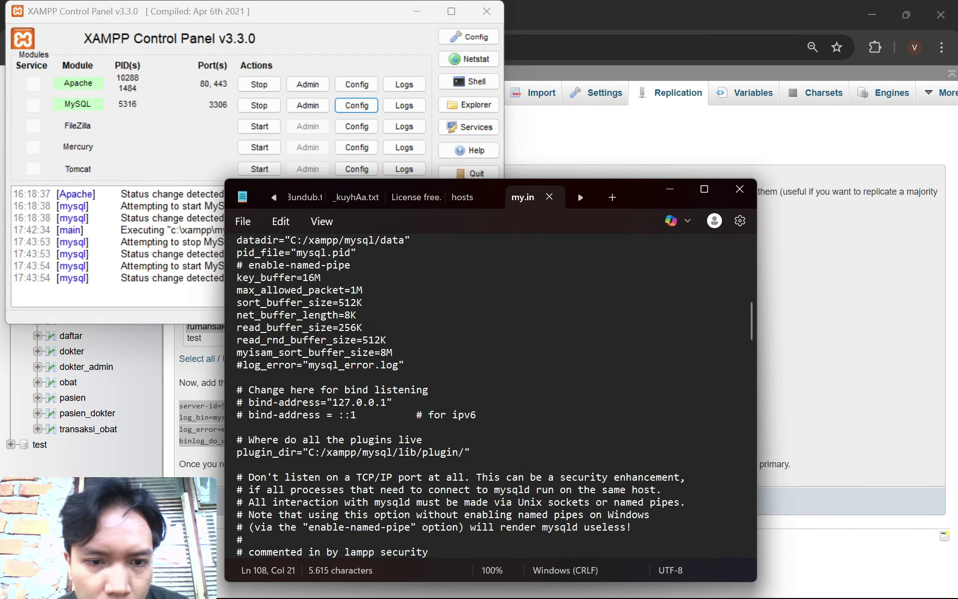
{"action": "left_click", "coordinate": [239, 377]}
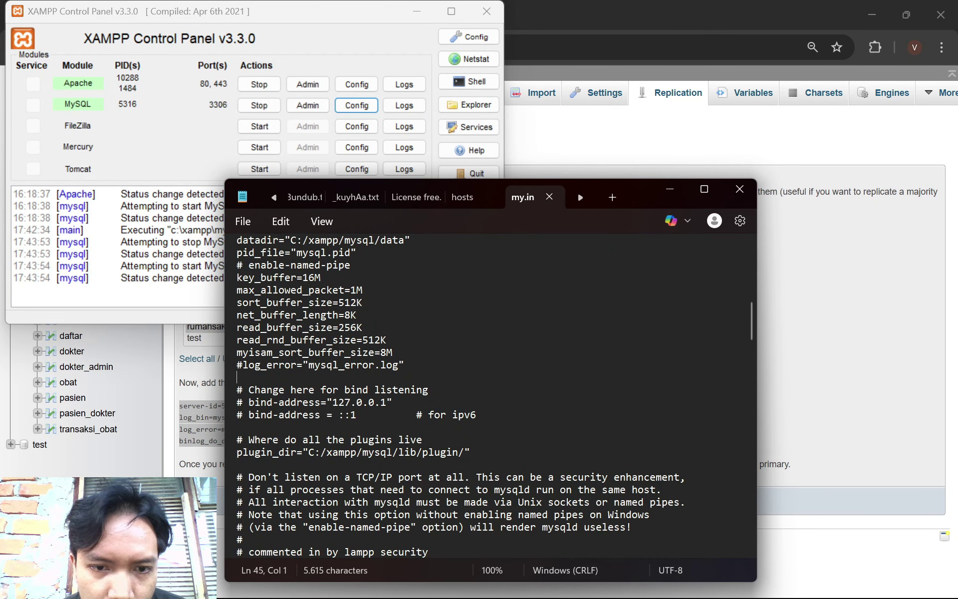
{"action": "key", "text": "Left"}
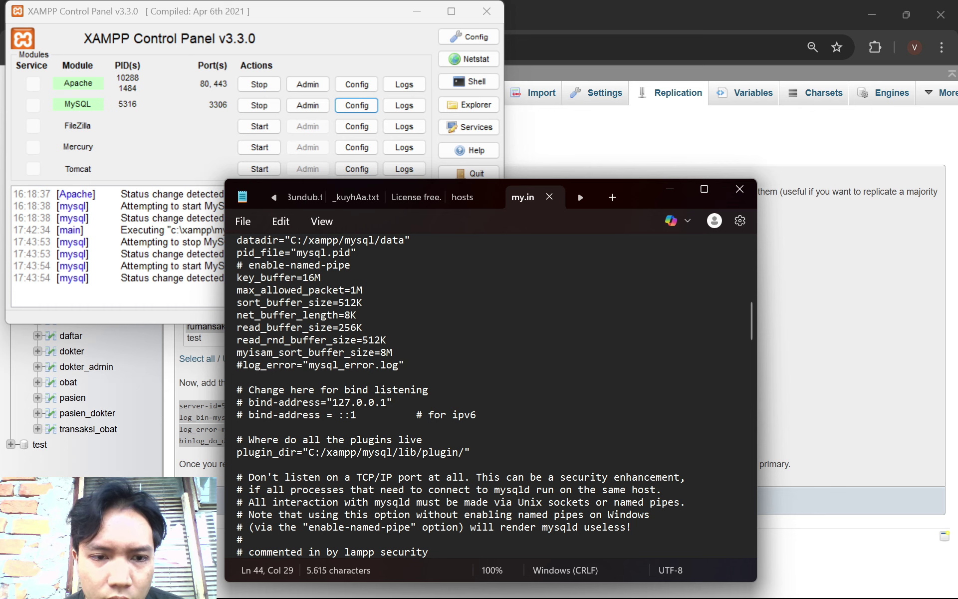
{"action": "key", "text": "Return"}
{"action": "key", "text": "Return"}
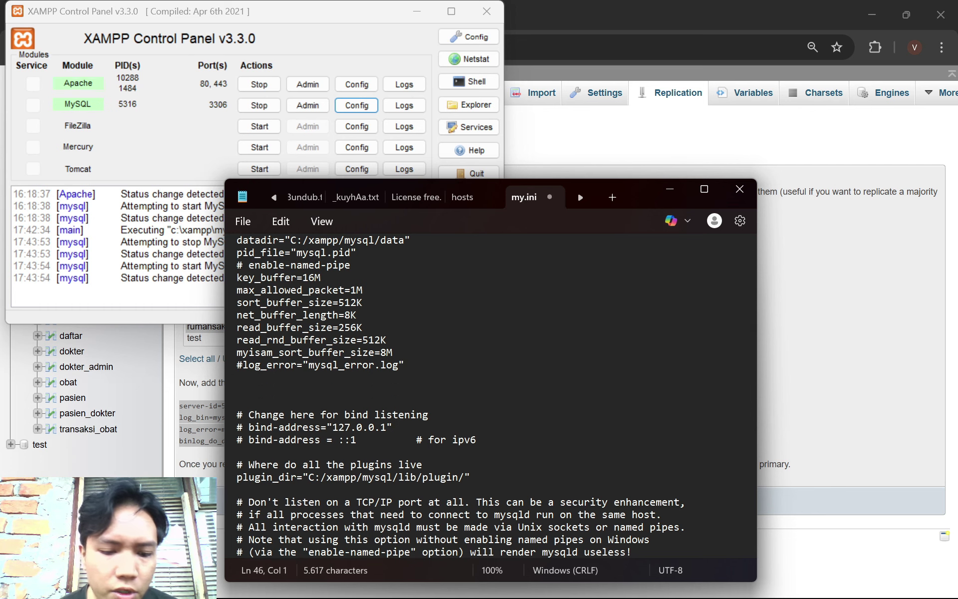
{"action": "key", "text": "ctrl+v"}
Save my.ini with server-id=5219562 through binlog_do_db=rumahsakit3 and close Notepad
{"action": "scroll", "coordinate": [493, 394], "scroll_direction": "up", "scroll_amount": 10}
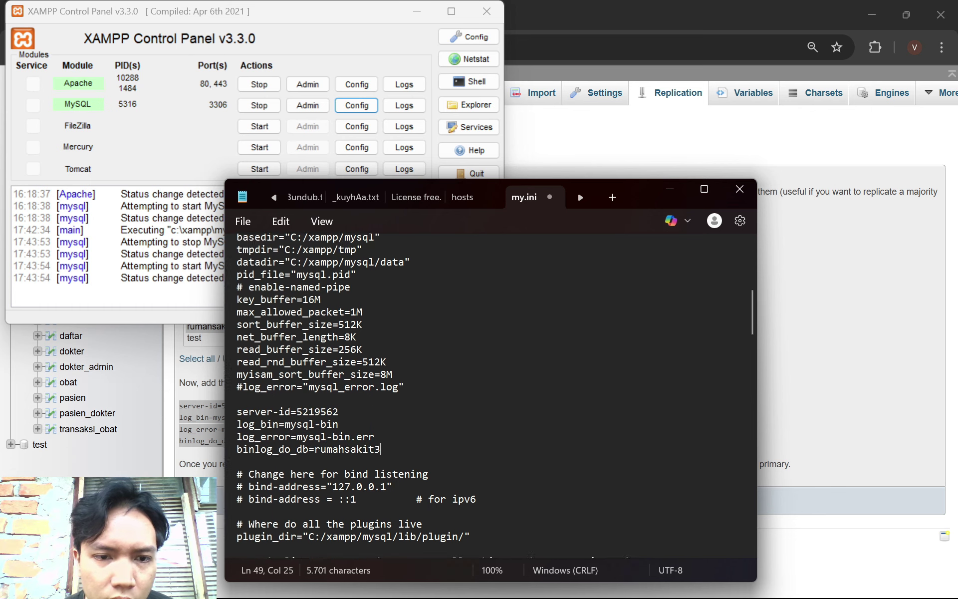
{"action": "scroll", "coordinate": [496, 395], "scroll_direction": "down", "scroll_amount": 20}
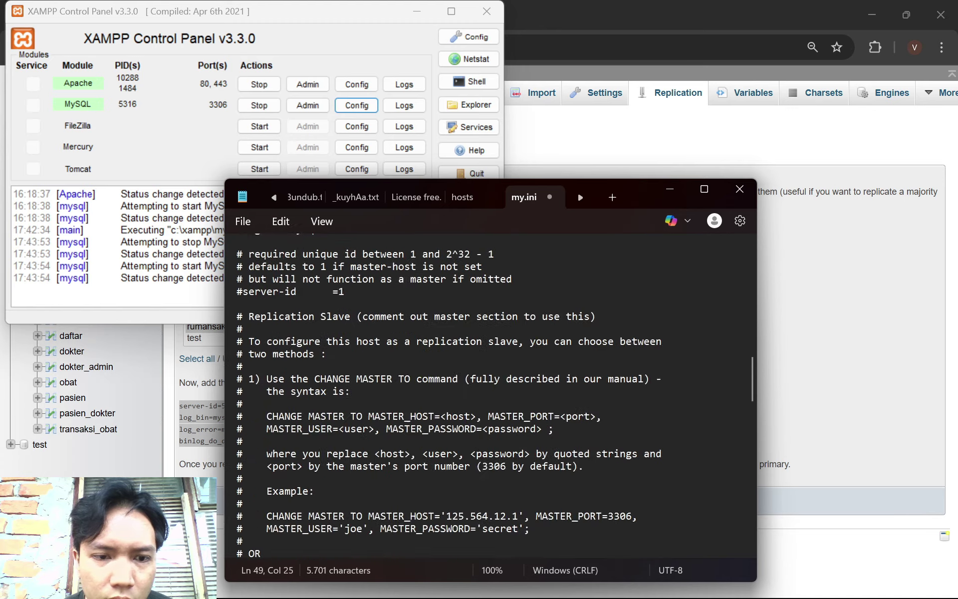
{"action": "scroll", "coordinate": [493, 394], "scroll_direction": "up", "scroll_amount": 12}
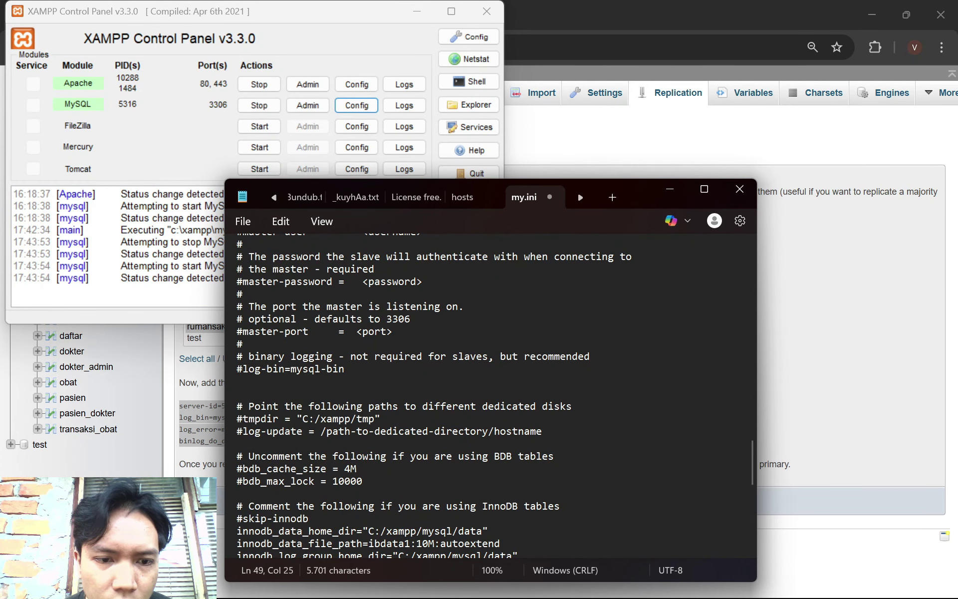
{"action": "scroll", "coordinate": [493, 394], "scroll_direction": "up", "scroll_amount": 11}
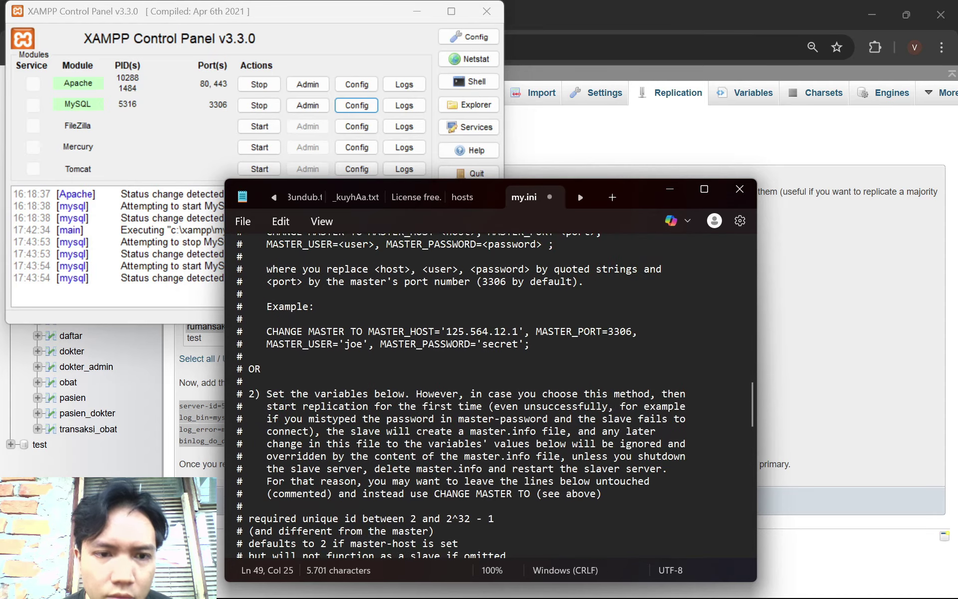
{"action": "scroll", "coordinate": [494, 395], "scroll_direction": "up", "scroll_amount": 20}
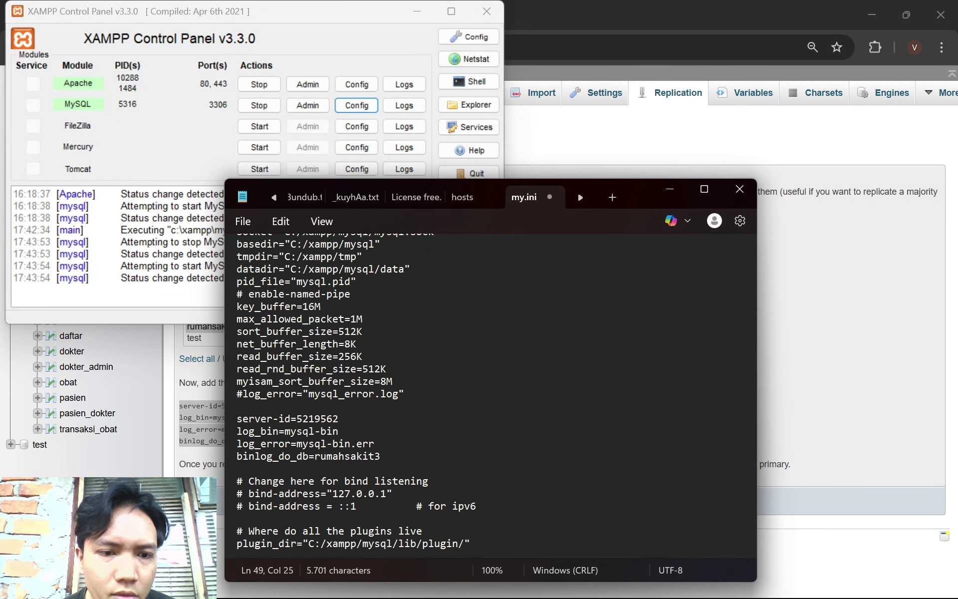
{"action": "scroll", "coordinate": [494, 395], "scroll_direction": "up", "scroll_amount": 8}
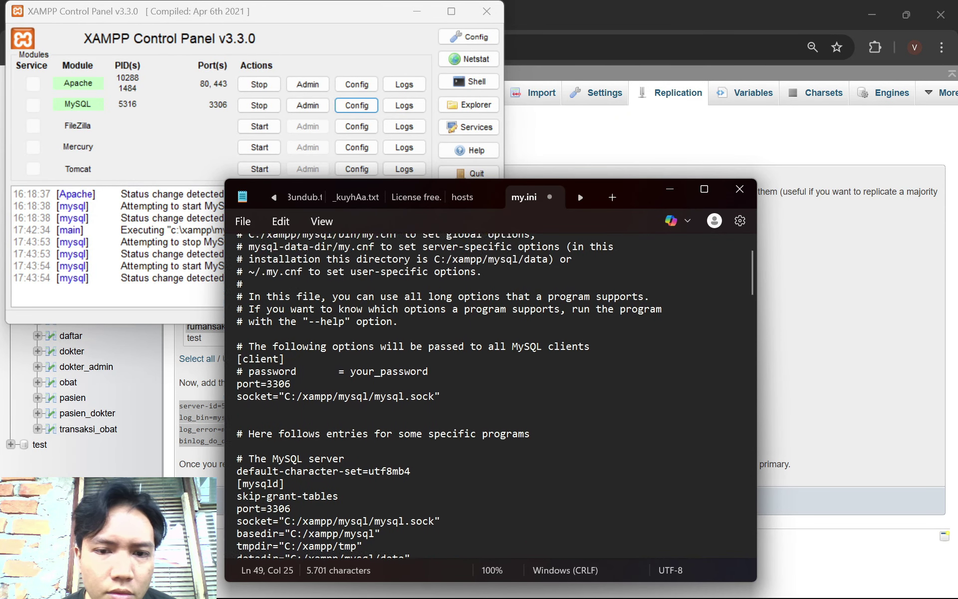
{"action": "scroll", "coordinate": [494, 394], "scroll_direction": "up", "scroll_amount": 2}
{"action": "scroll", "coordinate": [494, 394], "scroll_direction": "down", "scroll_amount": 15}
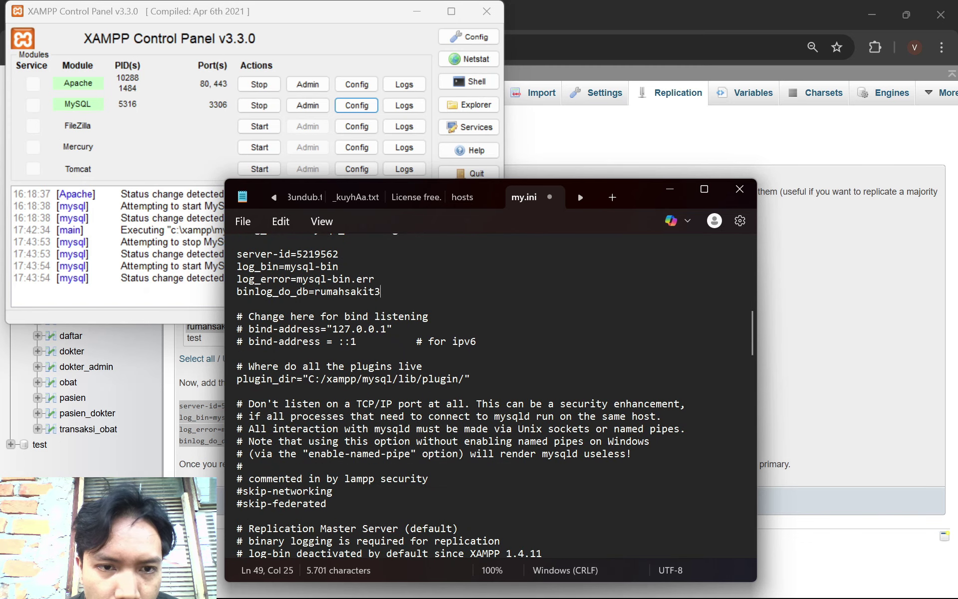
{"action": "scroll", "coordinate": [494, 394], "scroll_direction": "up", "scroll_amount": 3}
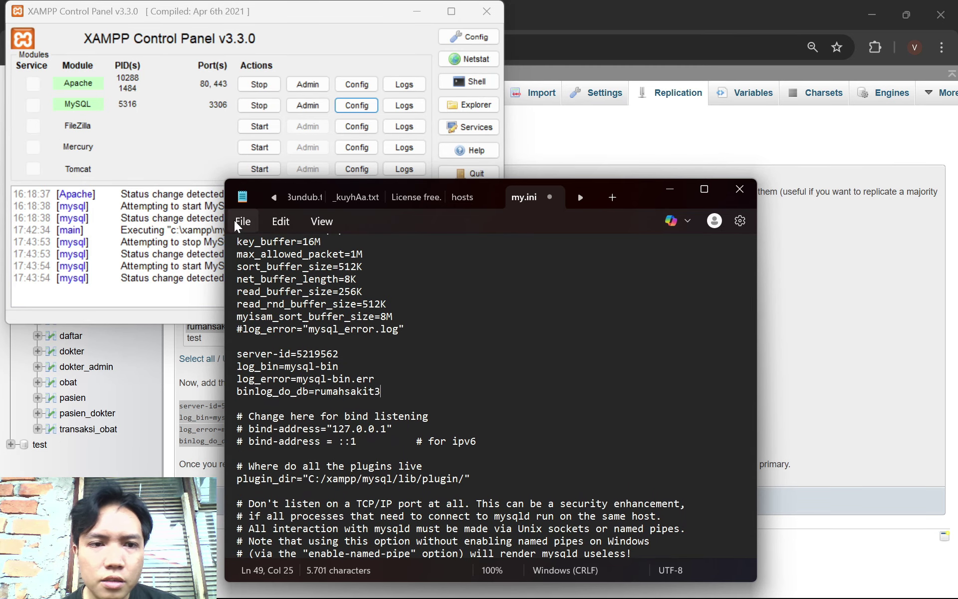
{"action": "left_click", "coordinate": [243, 221]}
{"action": "left_click", "coordinate": [280, 221]}
{"action": "key", "text": "Left"}
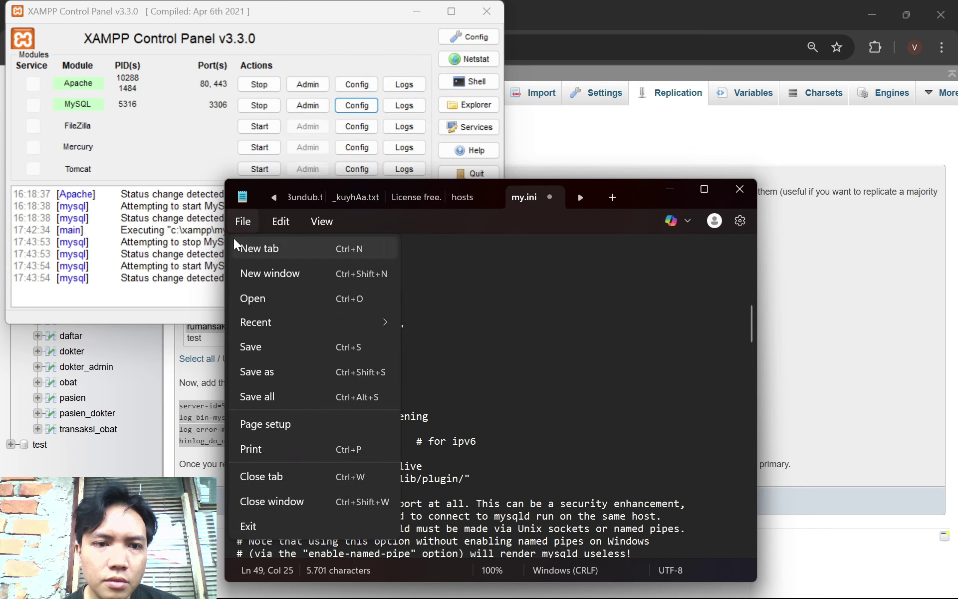
{"action": "key", "text": "Down"}
{"action": "key", "text": "Down"}
{"action": "key", "text": "Down"}
{"action": "key", "text": "Down"}
{"action": "key", "text": "Return"}
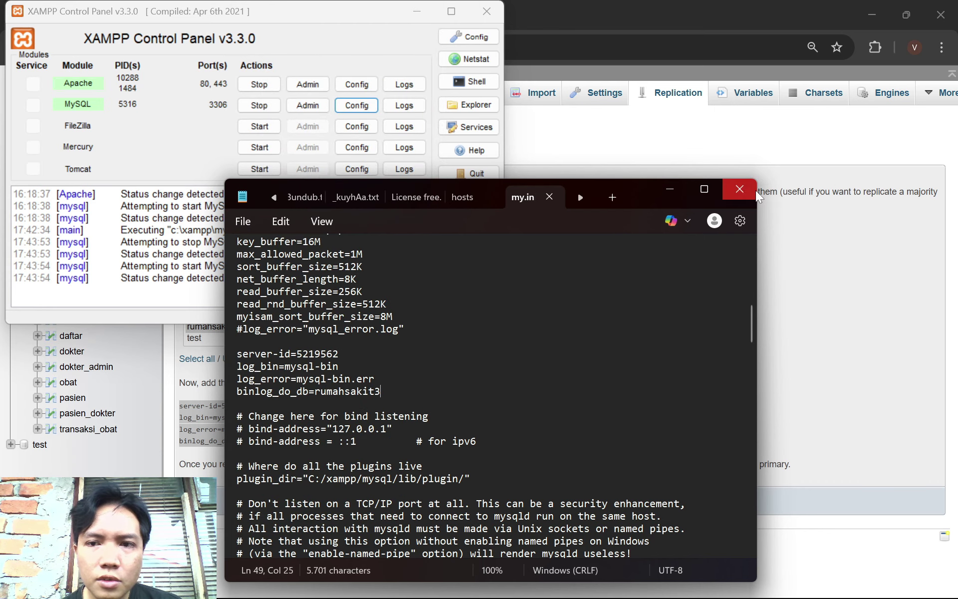
{"action": "left_click", "coordinate": [739, 188]}
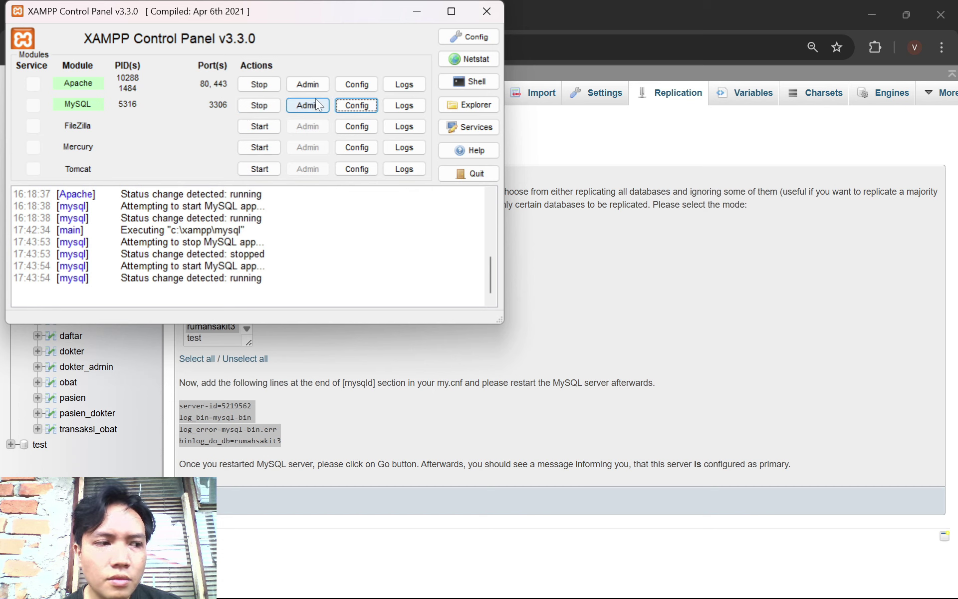
Restart MySQL in XAMPP and reload the Replication page to confirm primary setup
{"action": "left_click", "coordinate": [269, 103]}
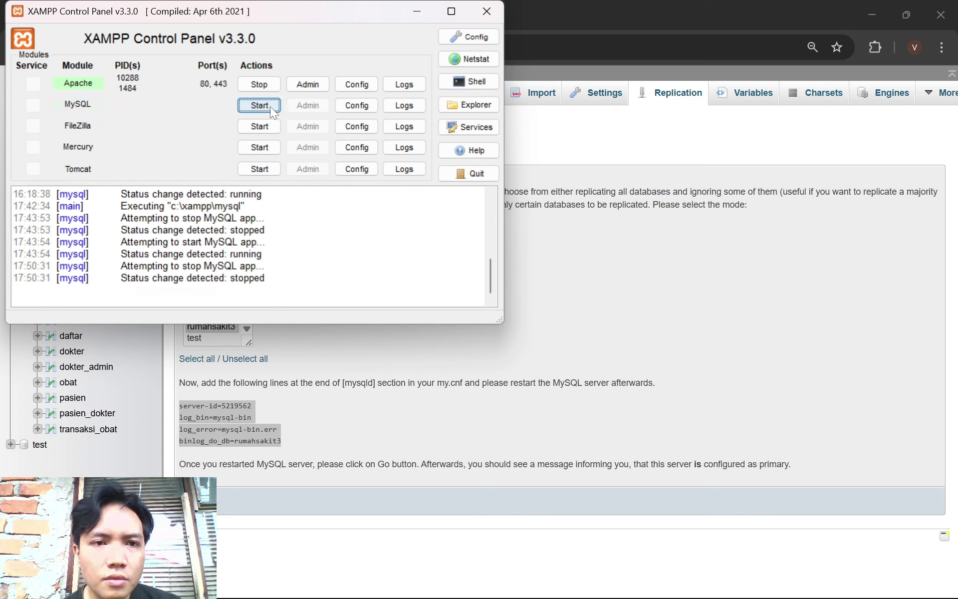
{"action": "left_click", "coordinate": [270, 106]}
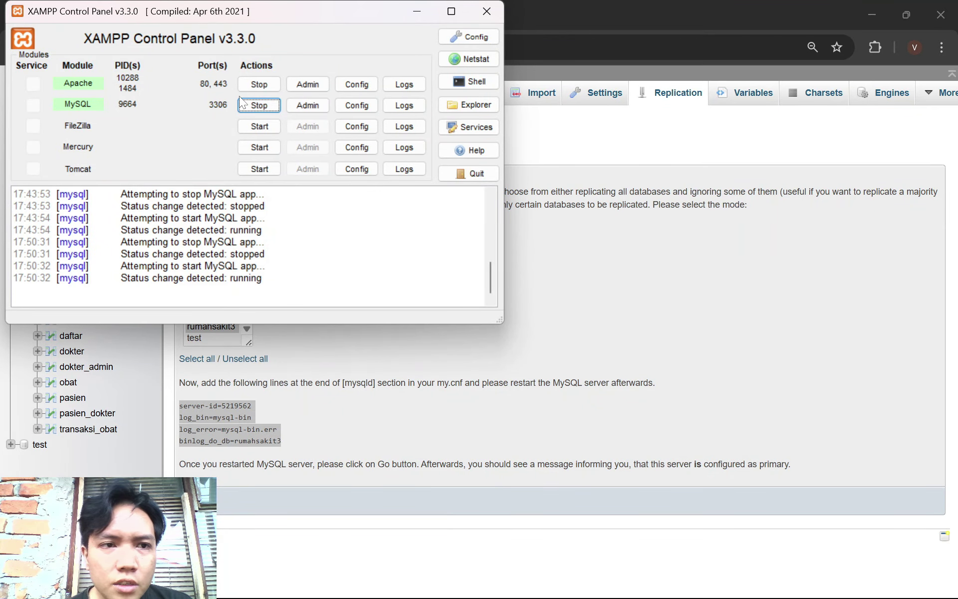
{"action": "left_click", "coordinate": [403, 17]}
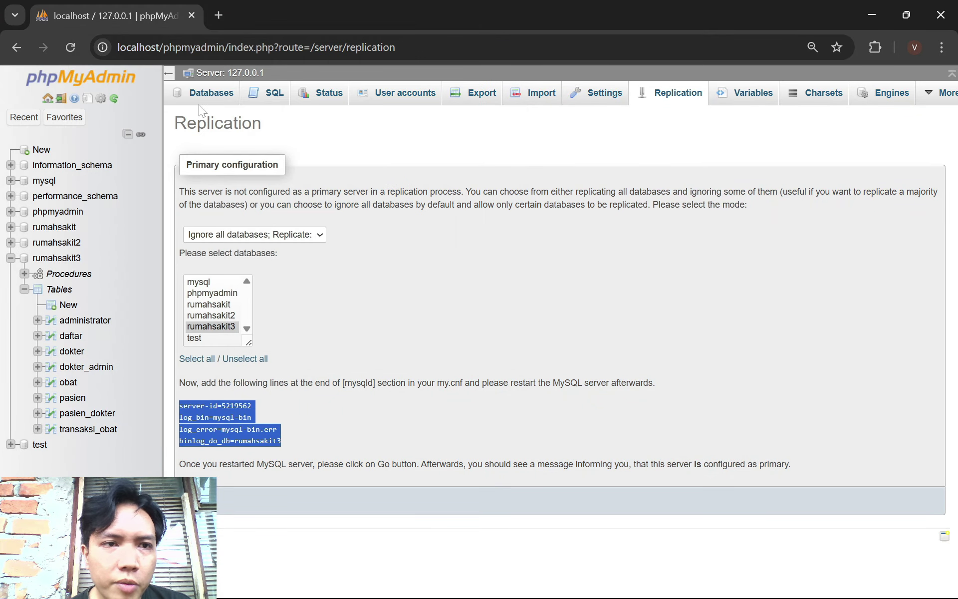
{"action": "left_click", "coordinate": [69, 47]}
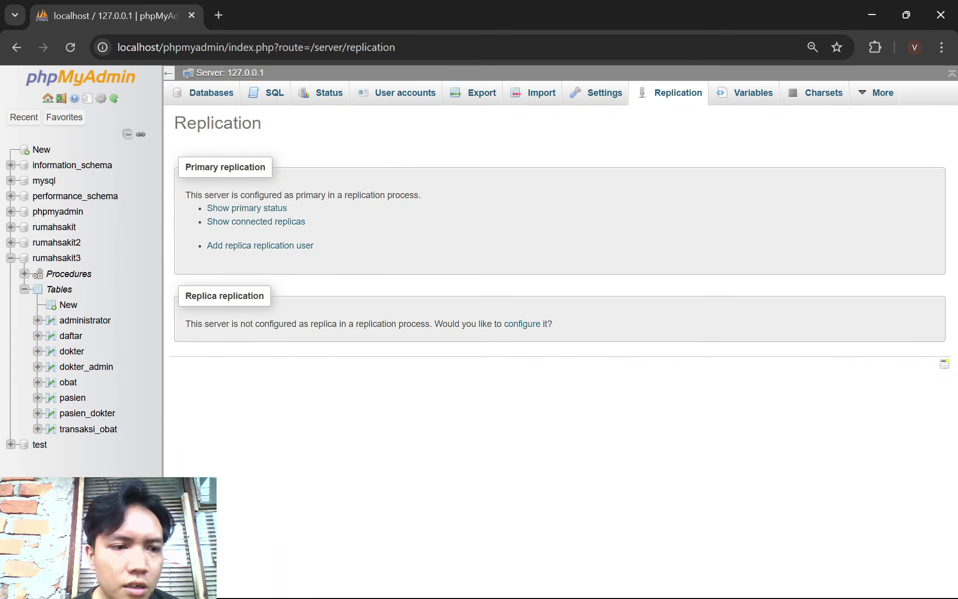
Copy the primary status table (mysql-bin.000002, position 2179)
{"action": "left_click", "coordinate": [274, 214]}
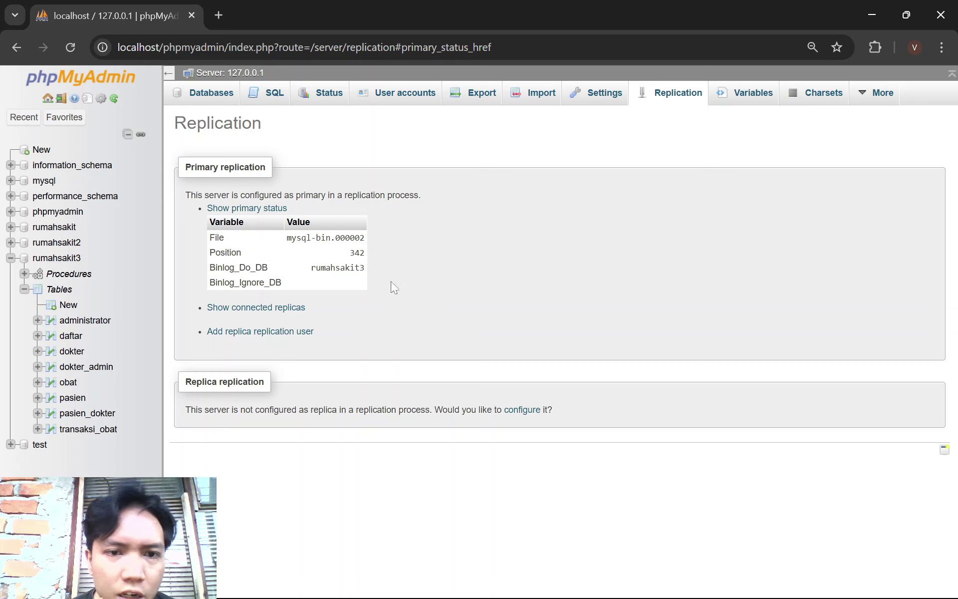
{"action": "left_click_drag", "start_coordinate": [298, 281], "coordinate": [196, 238]}
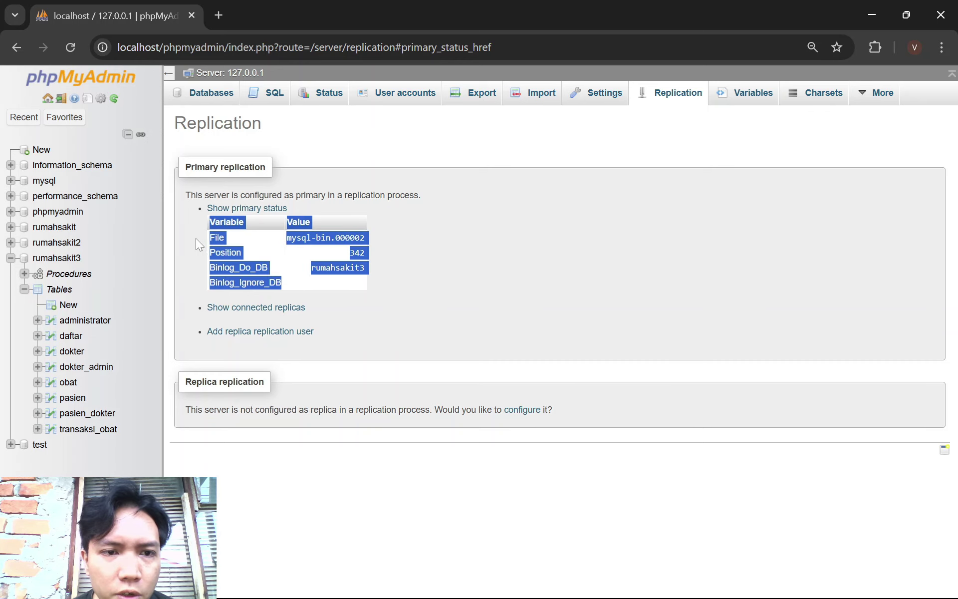
{"action": "right_click", "coordinate": [234, 243]}
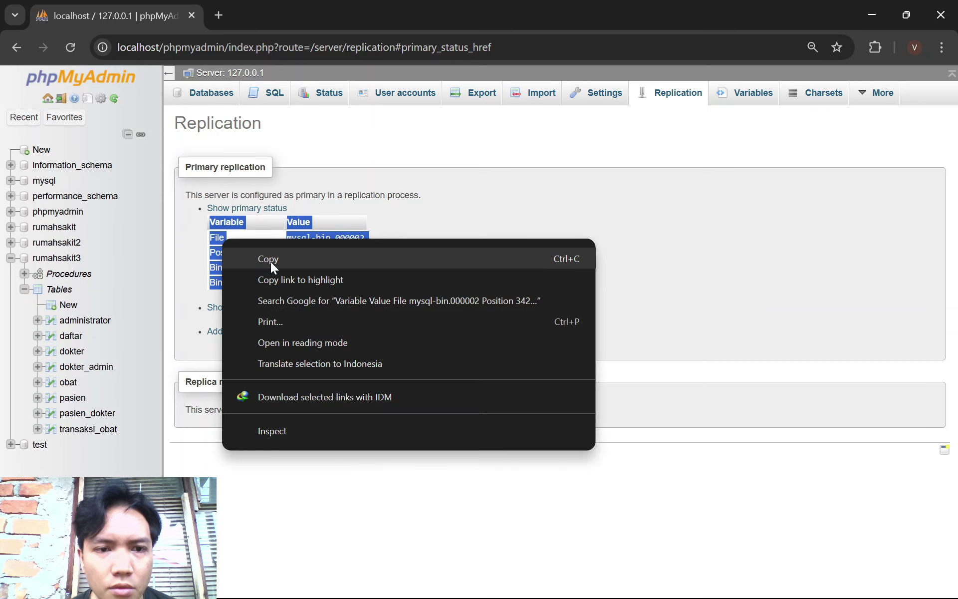
{"action": "left_click", "coordinate": [271, 261]}
Paste the status table into the Word notes below the IP addresses, then return to phpMyAdmin
{"action": "mouse_move", "coordinate": [511, 580]}
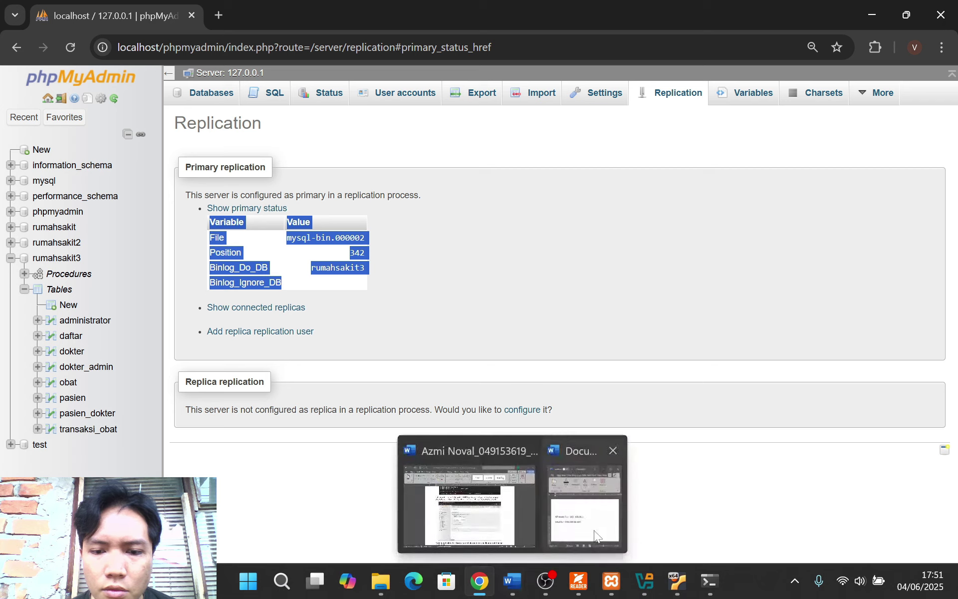
{"action": "left_click", "coordinate": [568, 499]}
{"action": "key", "text": "Return"}
{"action": "key", "text": "Return"}
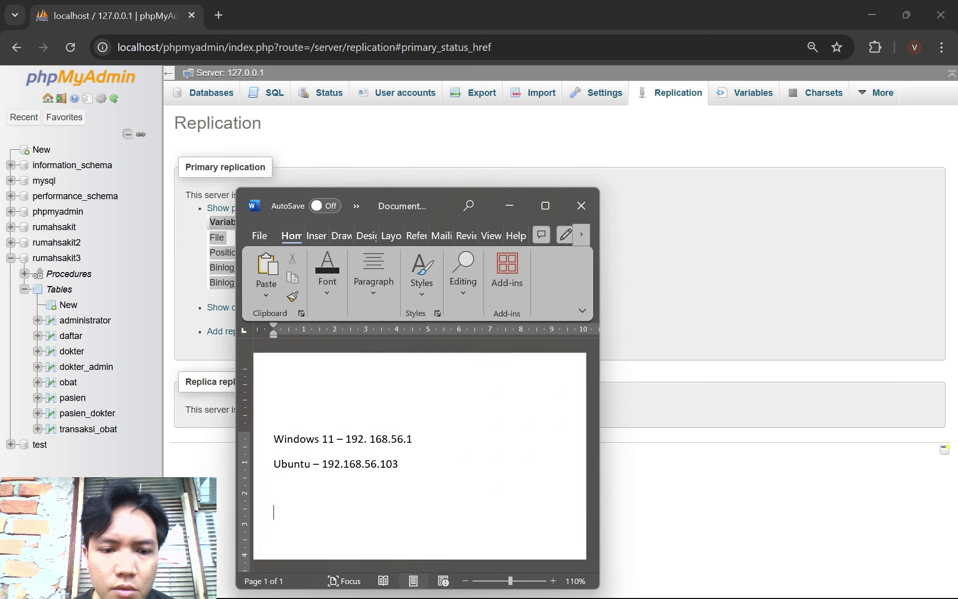
{"action": "key", "text": "ctrl+v"}
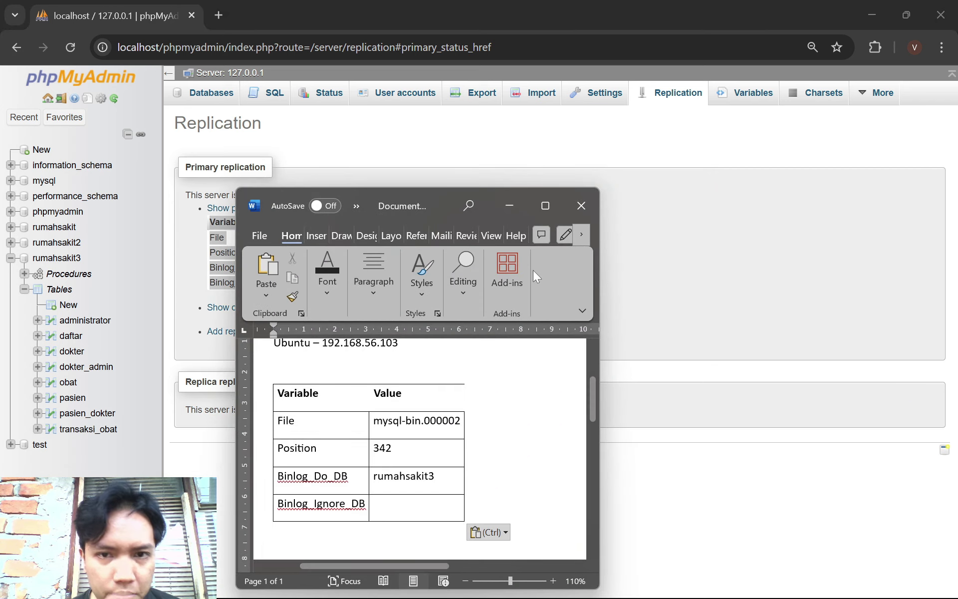
{"action": "left_click", "coordinate": [519, 203]}
{"action": "left_click", "coordinate": [677, 296]}
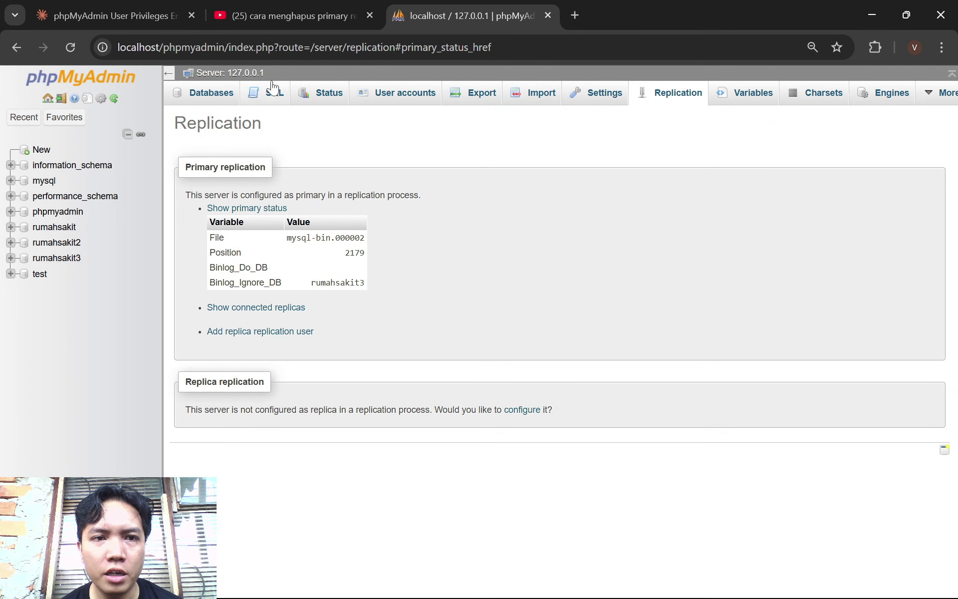
{"action": "left_click", "coordinate": [399, 99]}
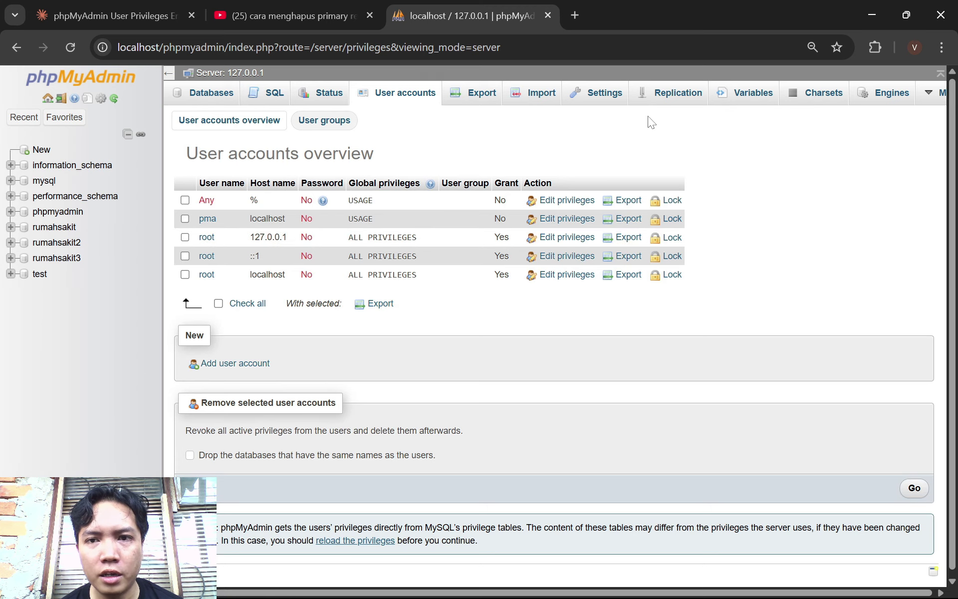
{"action": "left_click", "coordinate": [670, 104]}
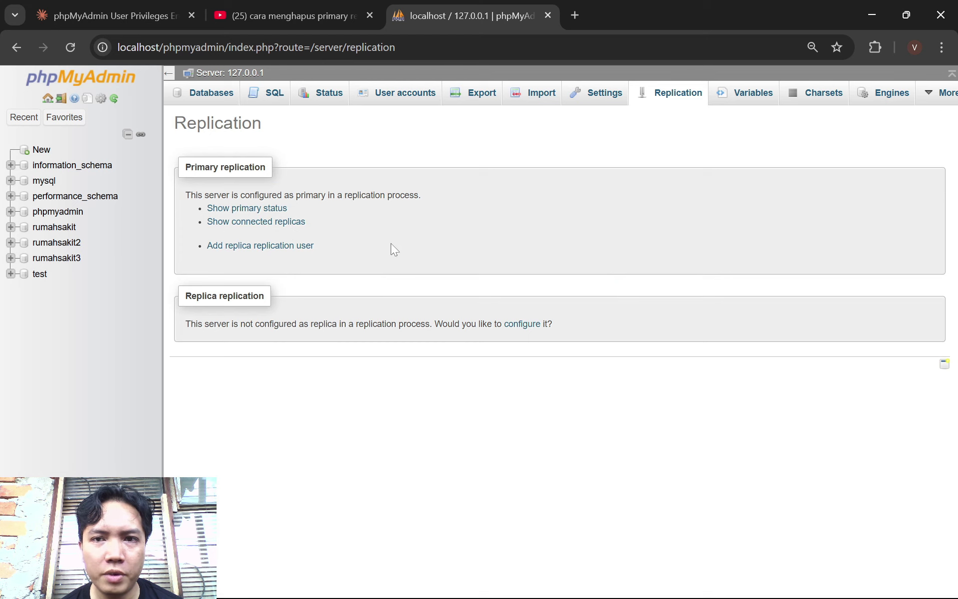
{"action": "left_click", "coordinate": [276, 208]}
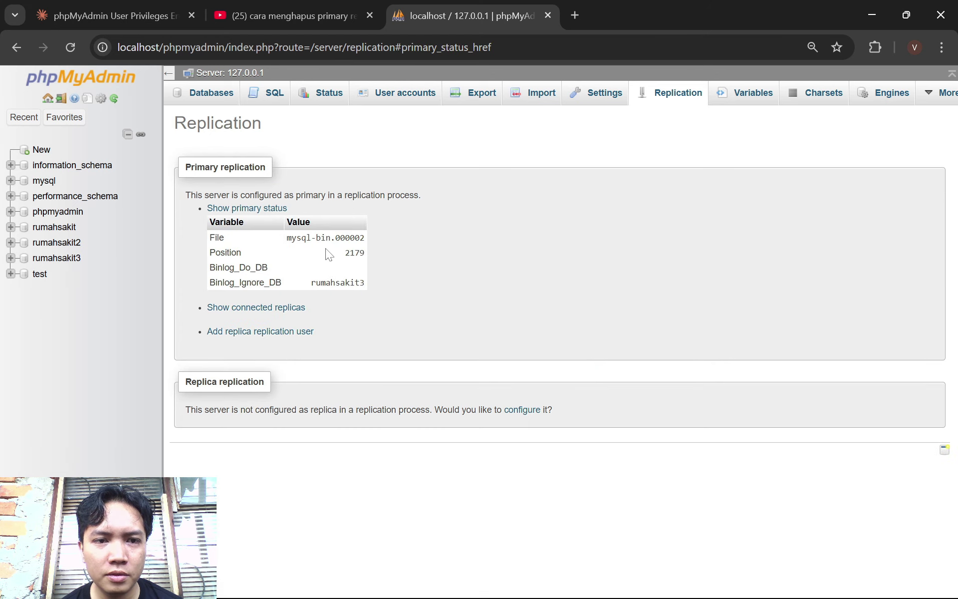
{"action": "left_click_drag", "start_coordinate": [366, 284], "coordinate": [210, 238]}
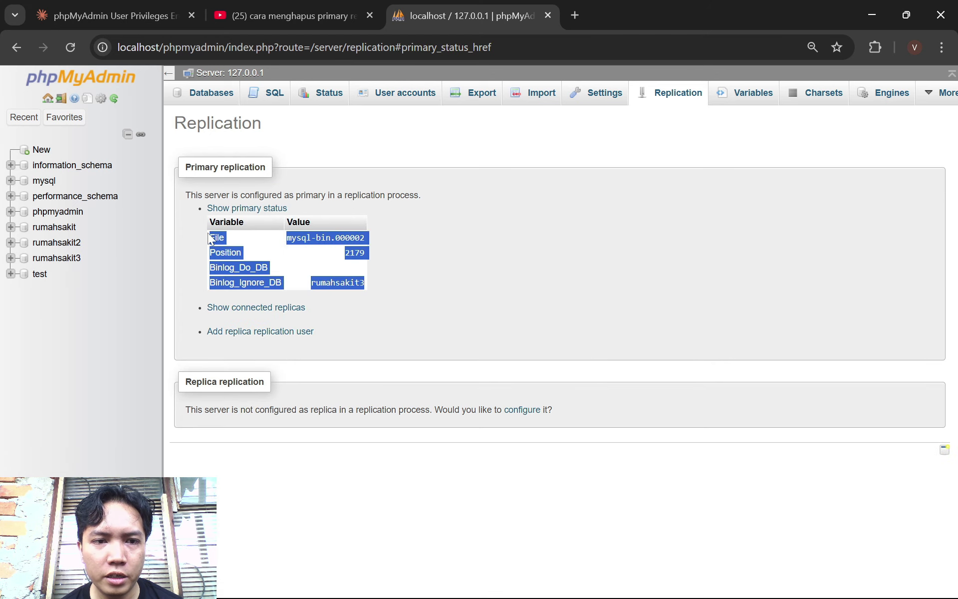
{"action": "right_click", "coordinate": [227, 251]}
{"action": "left_click", "coordinate": [239, 267]}
{"action": "mouse_move", "coordinate": [375, 581]}
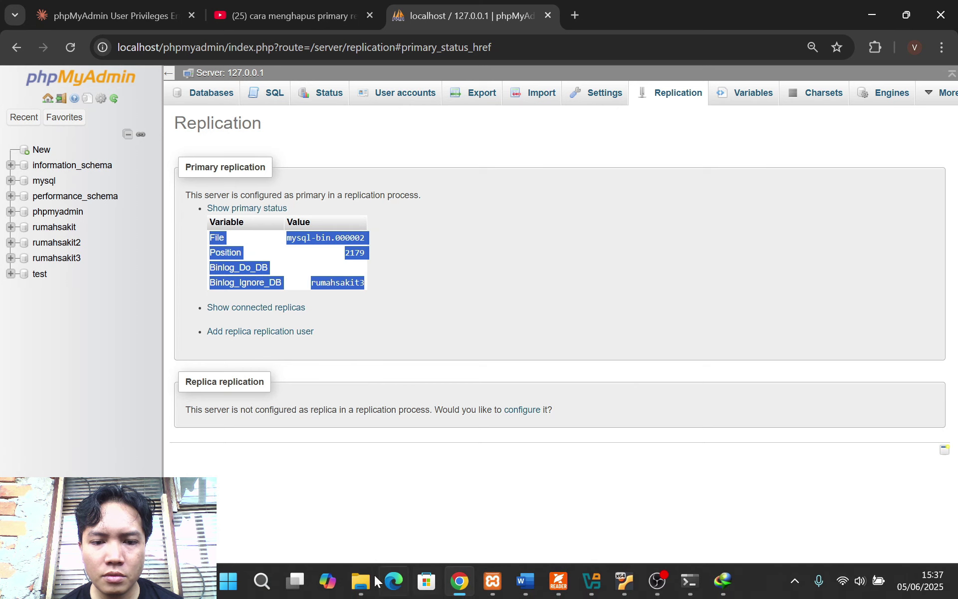
{"action": "mouse_move", "coordinate": [526, 582]}
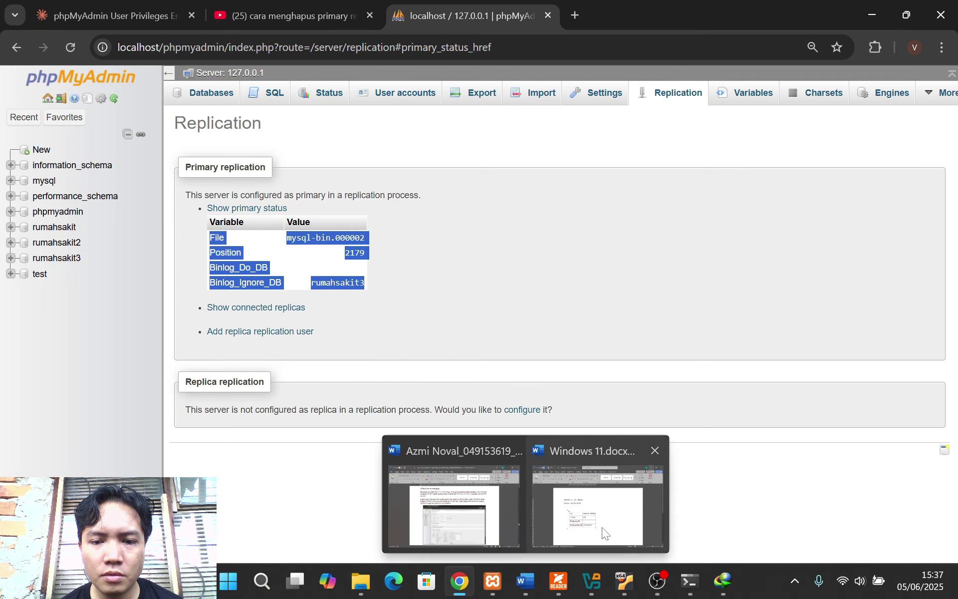
{"action": "left_click", "coordinate": [605, 533]}
{"action": "right_click", "coordinate": [422, 423]}
{"action": "left_click", "coordinate": [422, 423]}
{"action": "right_click", "coordinate": [422, 423]}
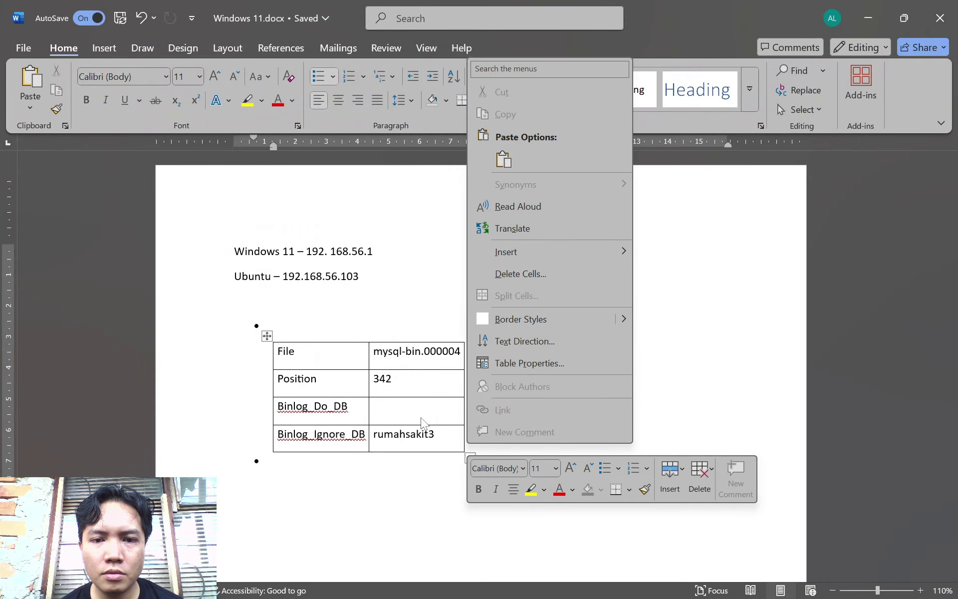
{"action": "right_click", "coordinate": [421, 423]}
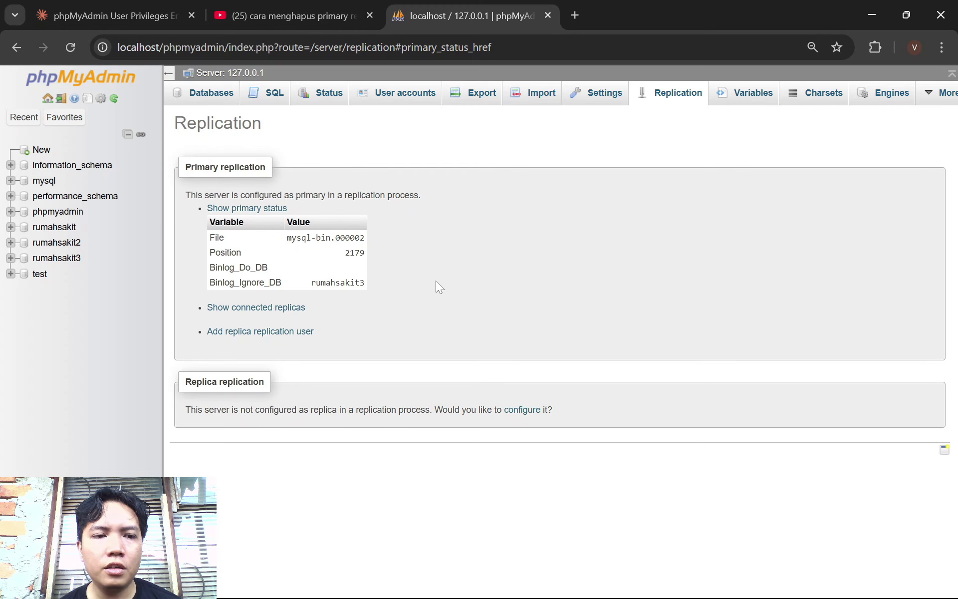
Start a new user account with a user name, host 192.168.56.103 and a password entered twice
{"action": "left_click", "coordinate": [423, 99]}
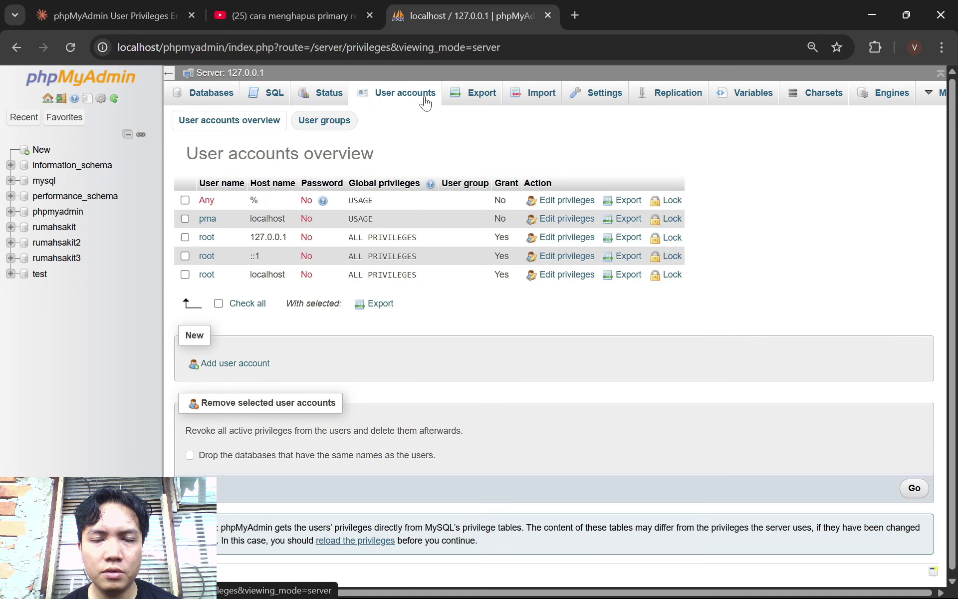
{"action": "left_click", "coordinate": [257, 365]}
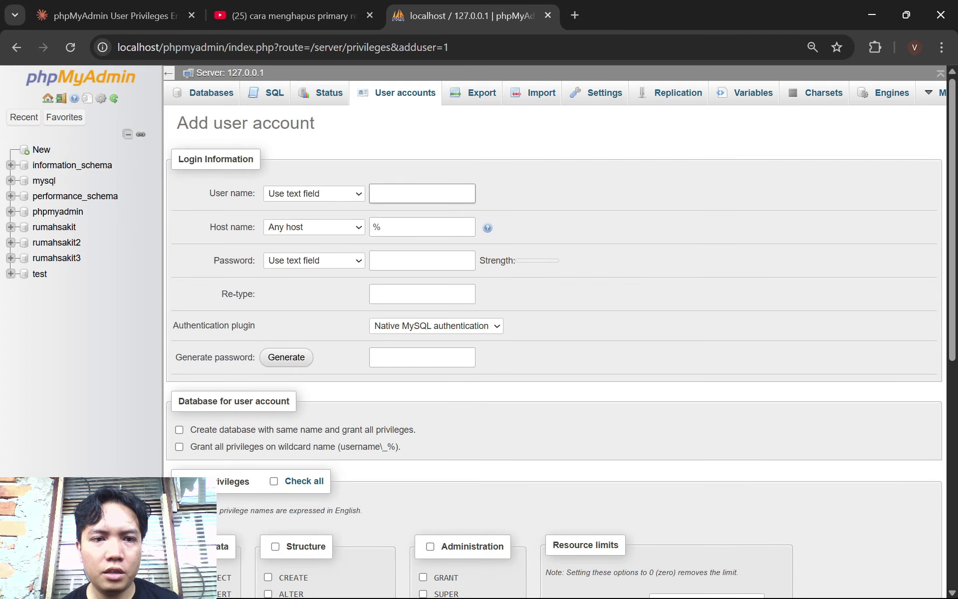
{"action": "type", "text": "Nova"}
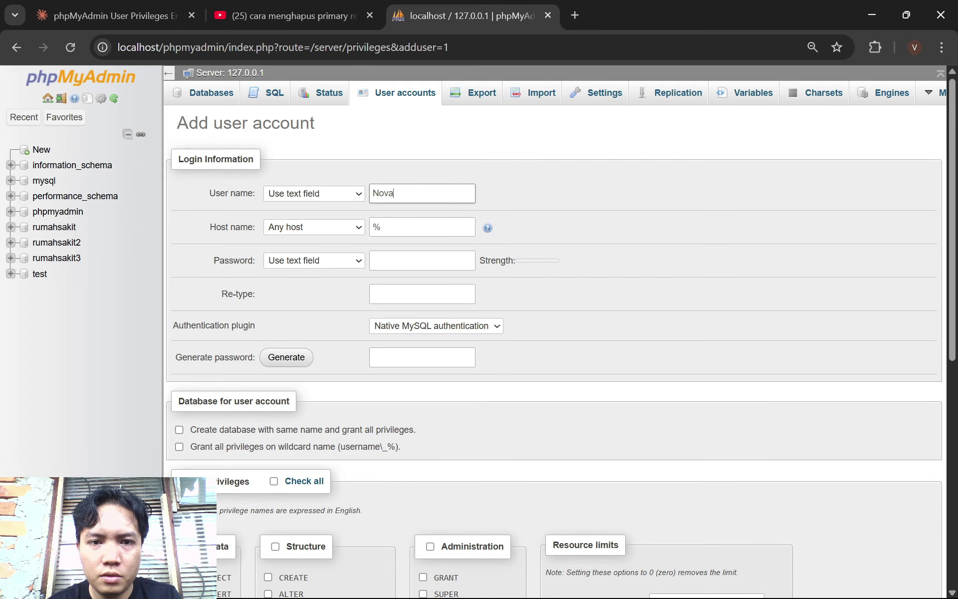
{"action": "type", "text": "l"}
{"action": "key", "text": "Tab"}
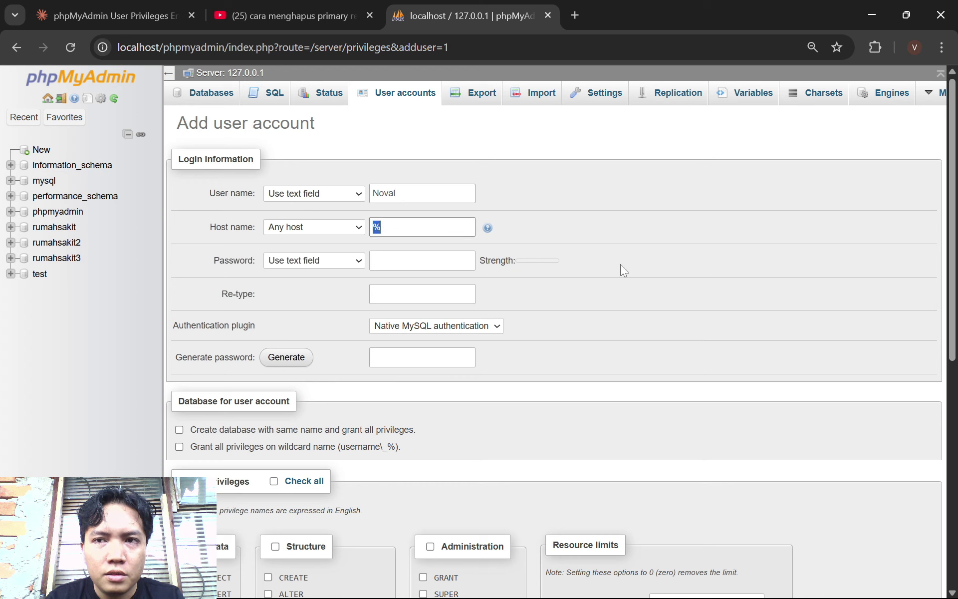
{"action": "key", "text": "BackSpace"}
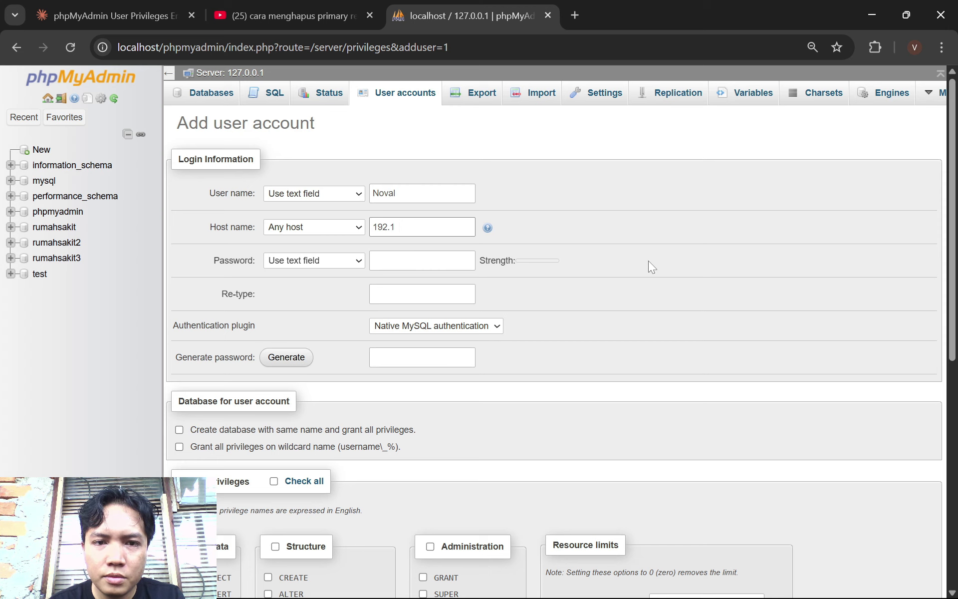
{"action": "type", "text": "192.168.56.103"}
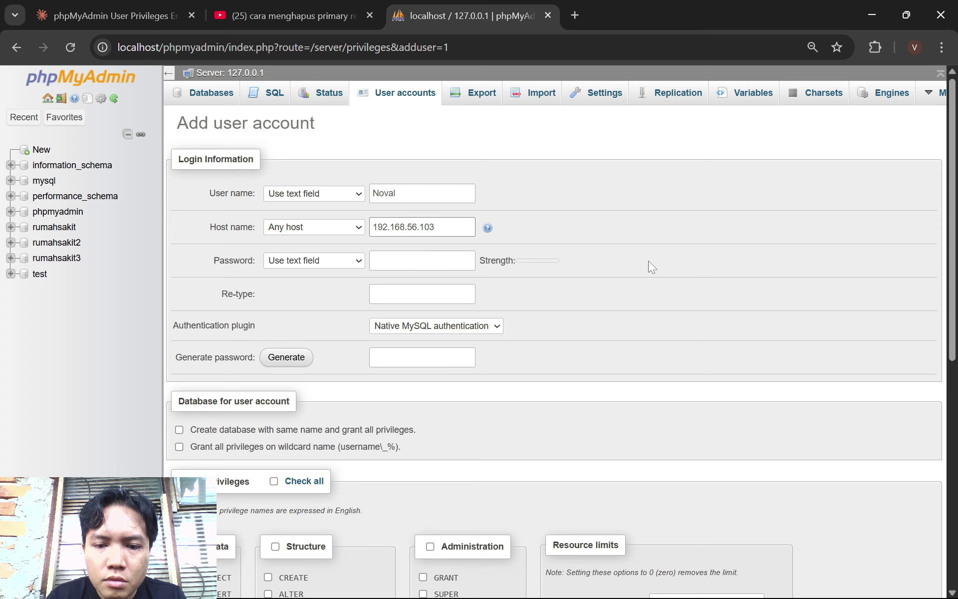
{"action": "left_click", "coordinate": [643, 580]}
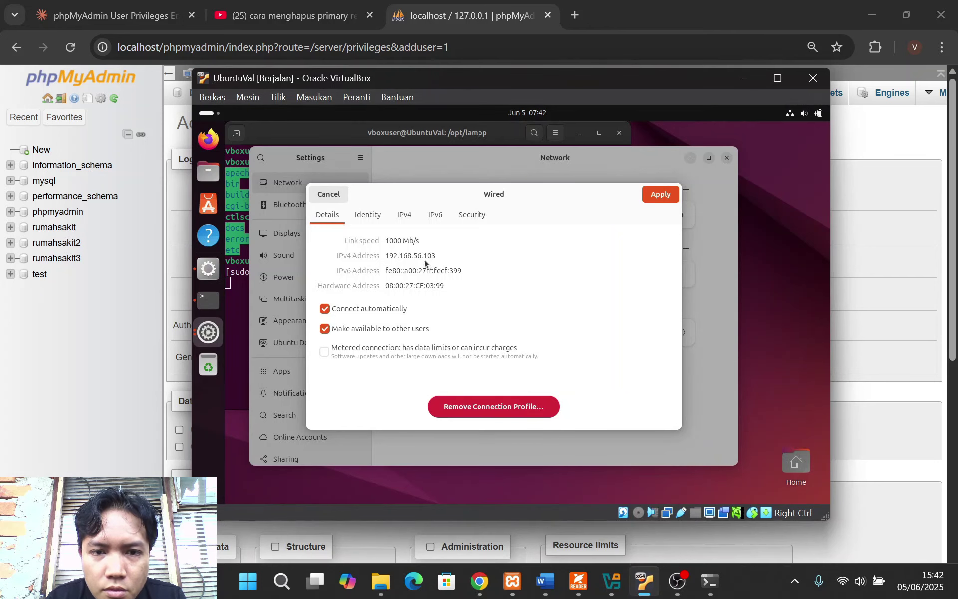
{"action": "left_click", "coordinate": [833, 280]}
{"action": "left_click", "coordinate": [422, 260]}
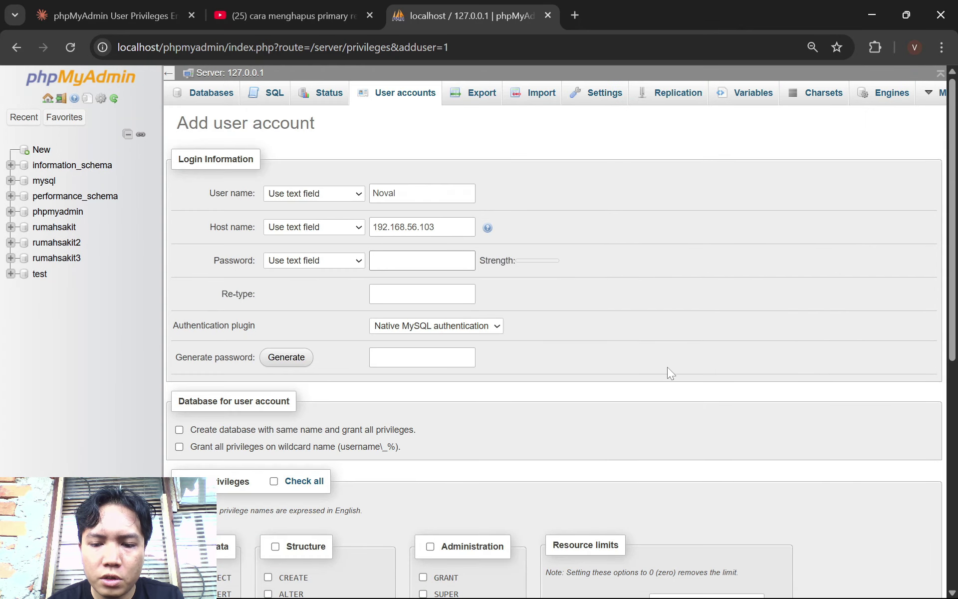
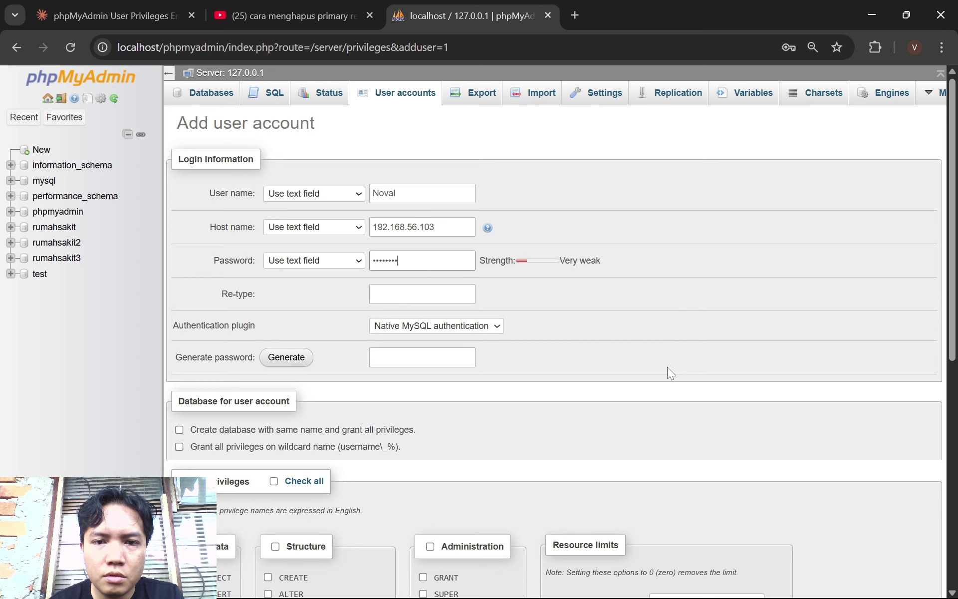
{"action": "key", "text": "Tab"}
{"action": "type", "text": "1"}
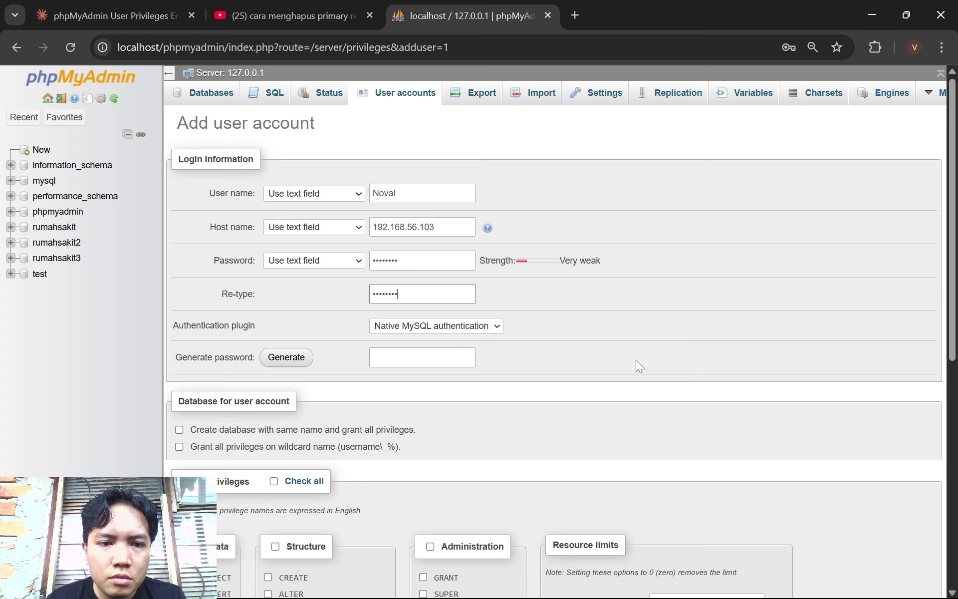
Grant REPLICATION CLIENT and REPLICATION SLAVE privileges and submit the new account
{"action": "scroll", "coordinate": [623, 351], "scroll_direction": "down", "scroll_amount": 2}
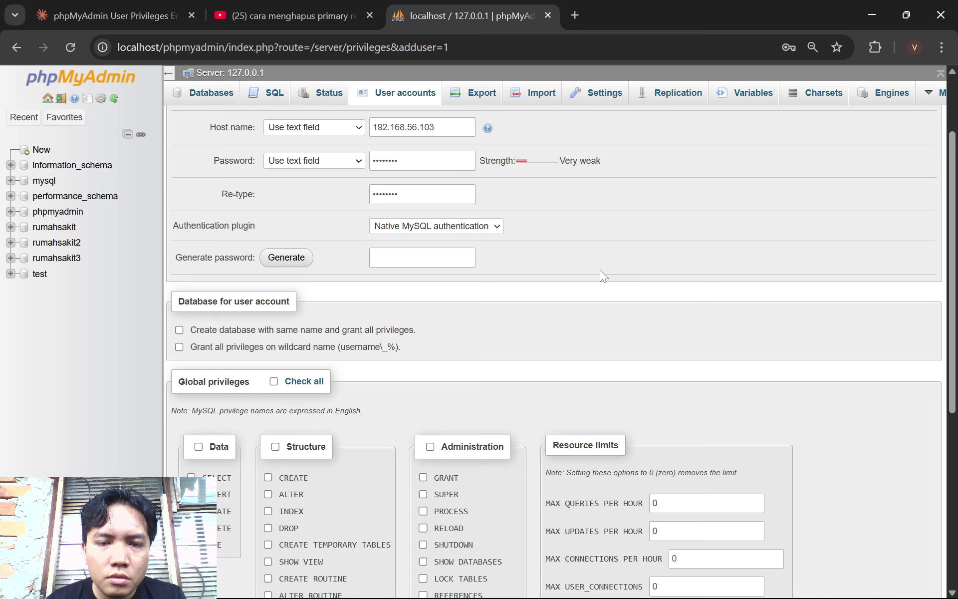
{"action": "scroll", "coordinate": [600, 269], "scroll_direction": "down", "scroll_amount": 6}
{"action": "scroll", "coordinate": [600, 269], "scroll_direction": "up", "scroll_amount": 2}
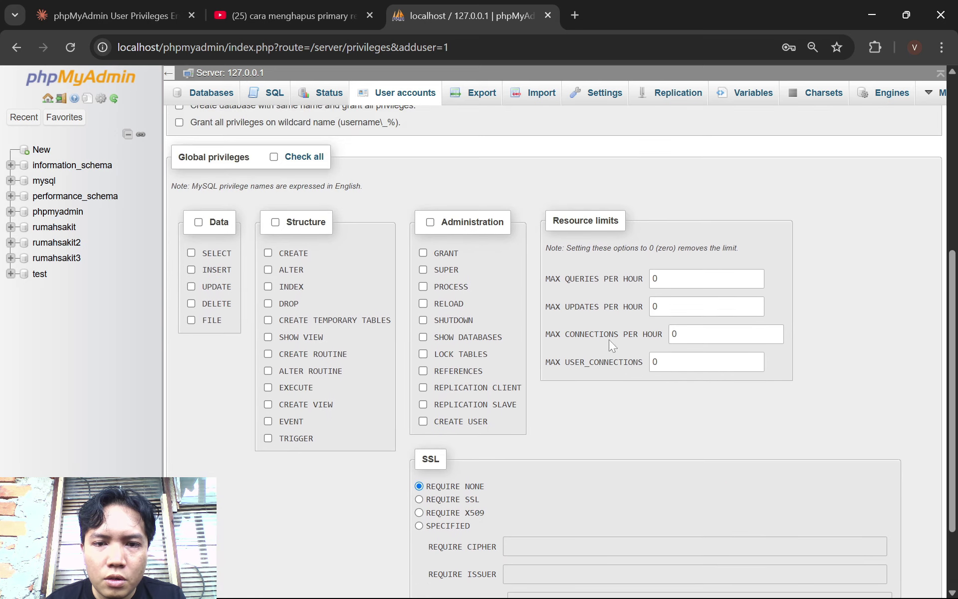
{"action": "left_click", "coordinate": [423, 387]}
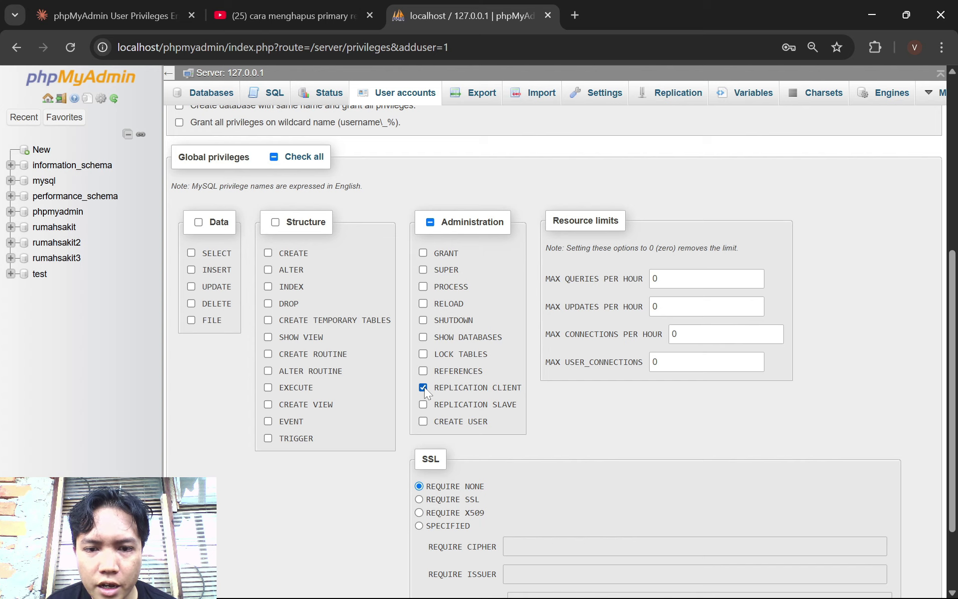
{"action": "left_click", "coordinate": [423, 404]}
{"action": "scroll", "coordinate": [487, 394], "scroll_direction": "up", "scroll_amount": 6}
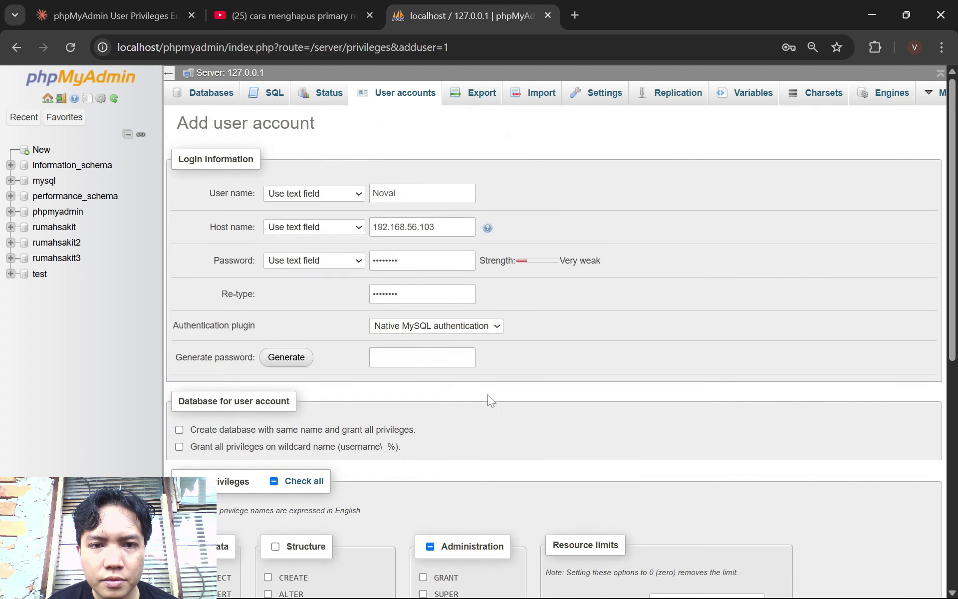
{"action": "scroll", "coordinate": [486, 394], "scroll_direction": "down", "scroll_amount": 8}
{"action": "scroll", "coordinate": [487, 394], "scroll_direction": "up", "scroll_amount": 7}
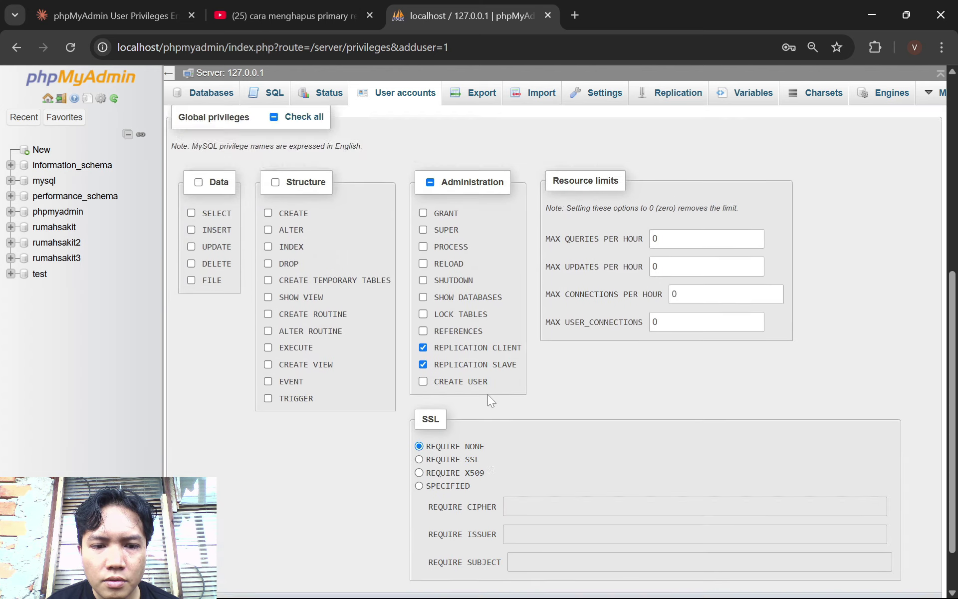
{"action": "scroll", "coordinate": [488, 395], "scroll_direction": "down", "scroll_amount": 7}
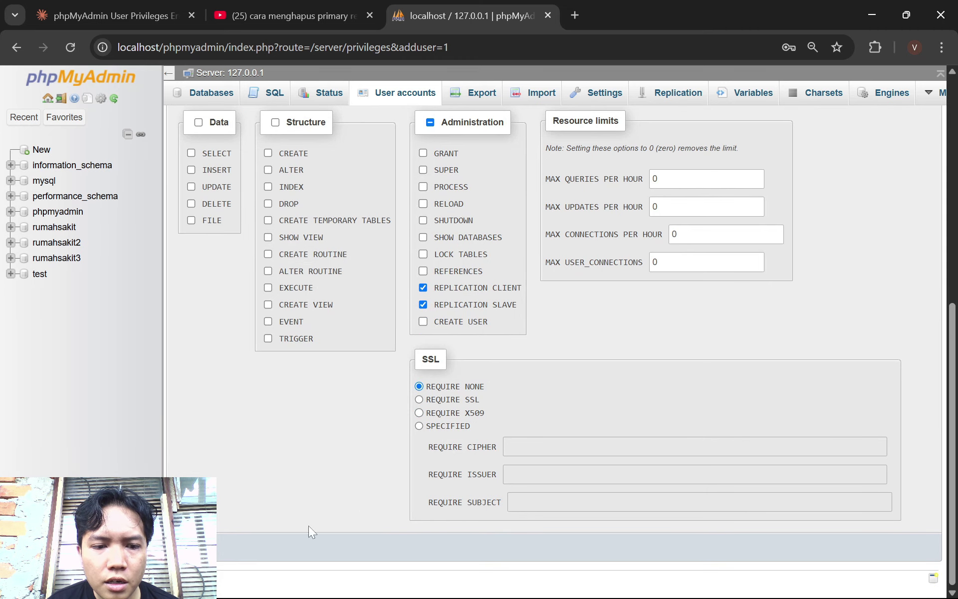
{"action": "key", "text": "Return"}
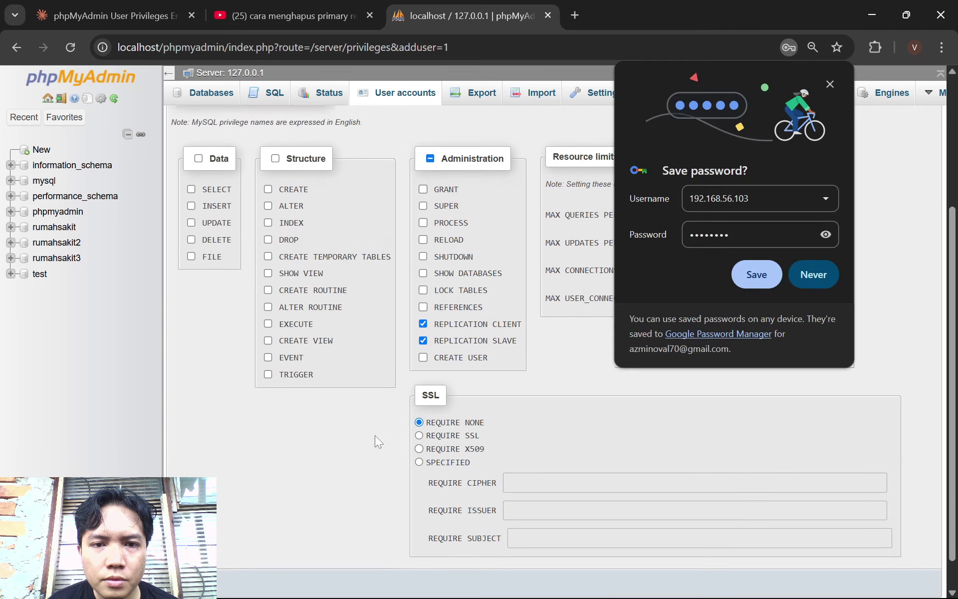
{"action": "left_click", "coordinate": [826, 277]}
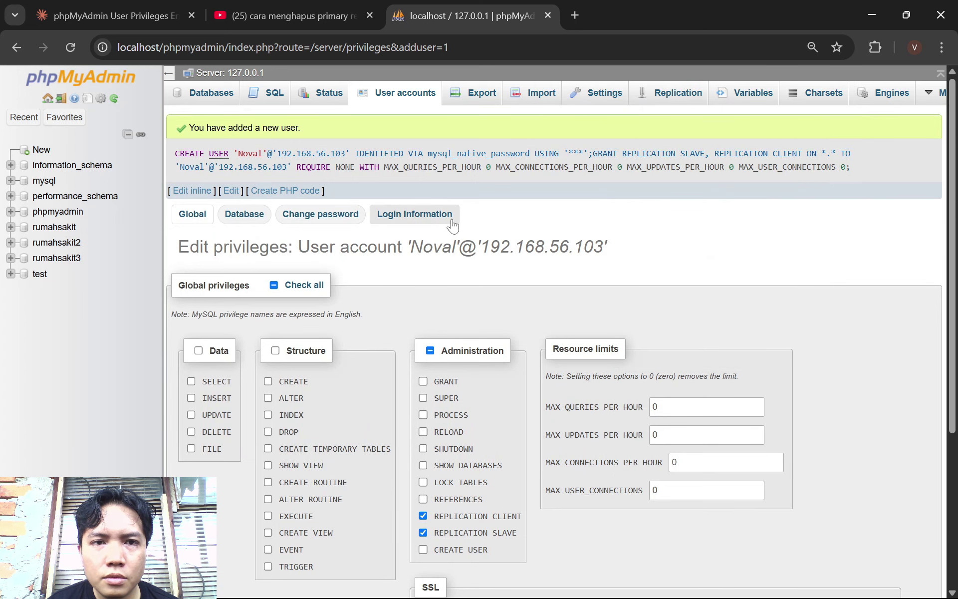
Review the user accounts list, then open the rumahsakit3 database and its eight tables
{"action": "left_click", "coordinate": [389, 105]}
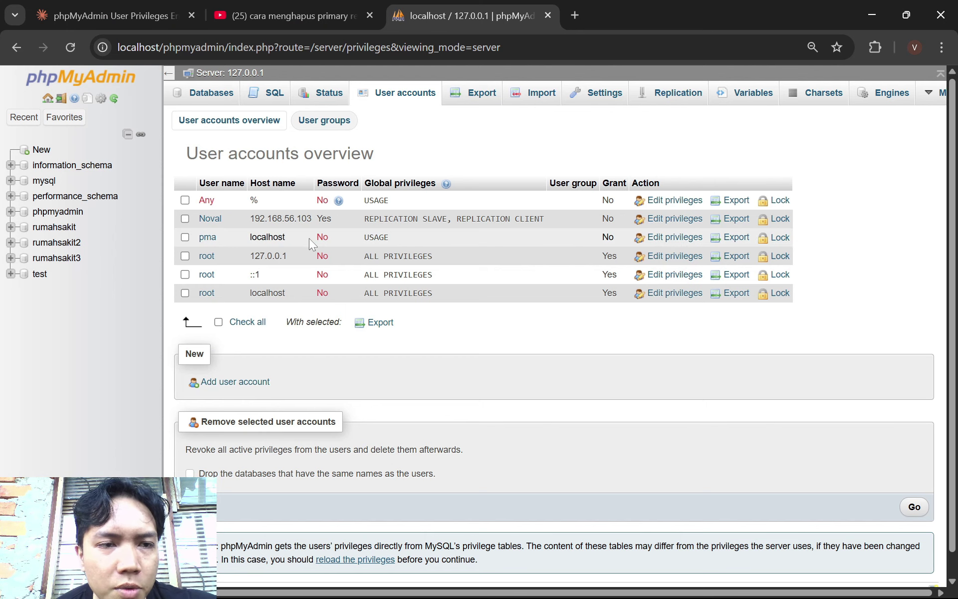
{"action": "left_click", "coordinate": [61, 258]}
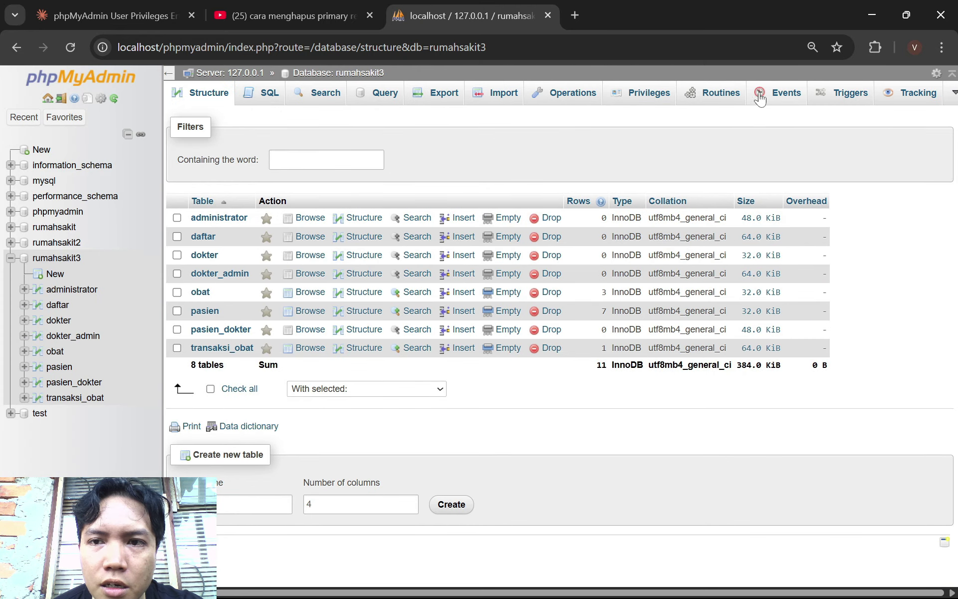
Quick-export rumahsakit3 as SQL and find the downloaded rumahsakit3.sql in File Explorer
{"action": "left_click", "coordinate": [444, 94]}
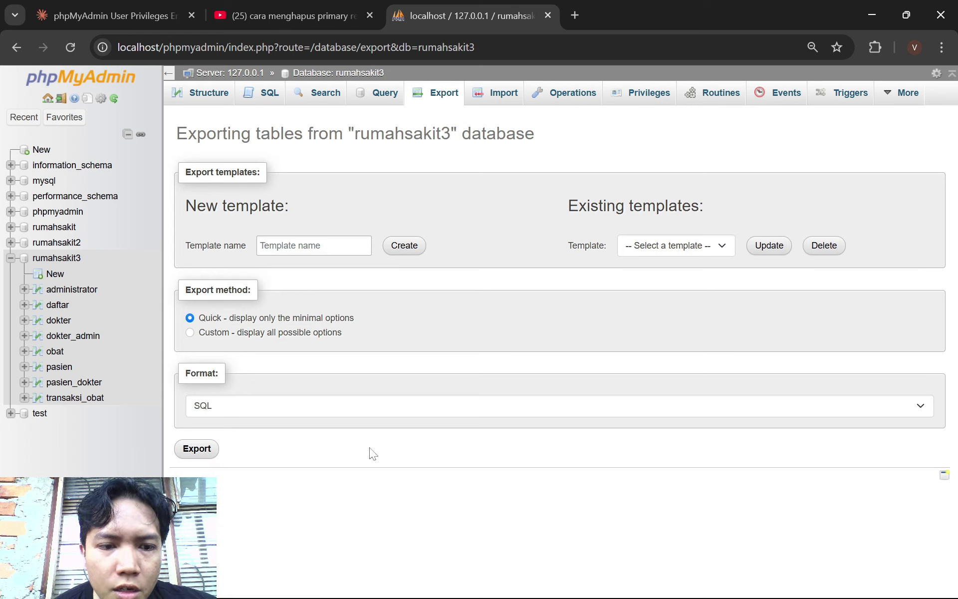
{"action": "left_click", "coordinate": [207, 460]}
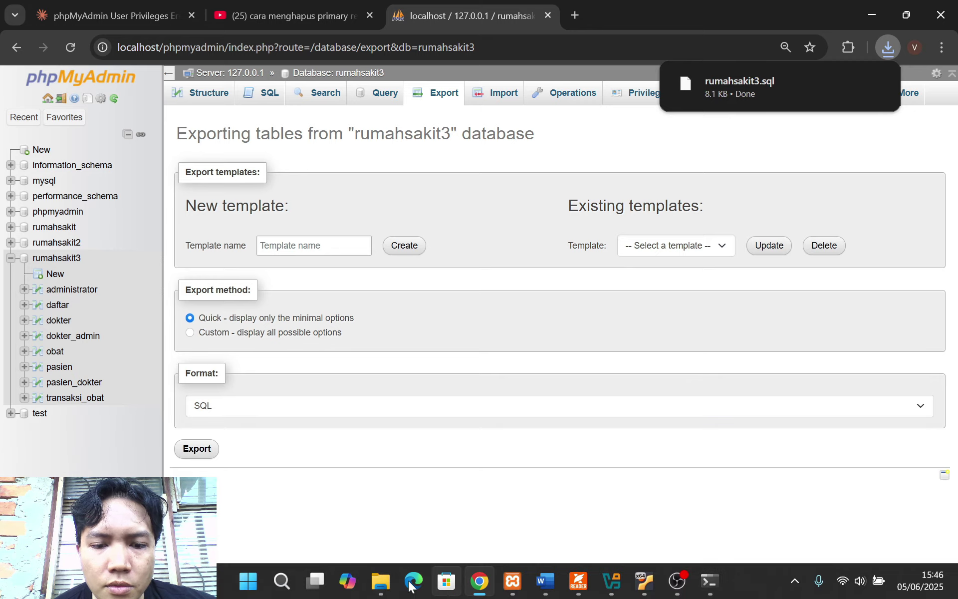
{"action": "left_click", "coordinate": [446, 580]}
{"action": "left_click", "coordinate": [83, 214]}
Copy rumahsakit3.sql into D:\Linux, keeping the existing file on conflict
{"action": "left_click", "coordinate": [152, 88]}
{"action": "left_click", "coordinate": [75, 476]}
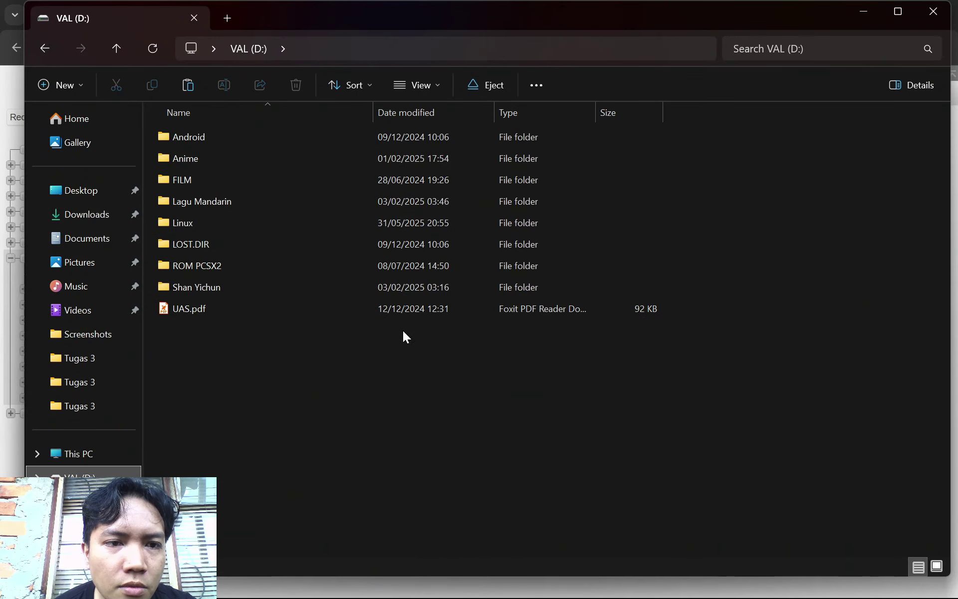
{"action": "double_click", "coordinate": [180, 223]}
{"action": "key", "text": "ctrl+v"}
{"action": "key", "text": "Escape"}
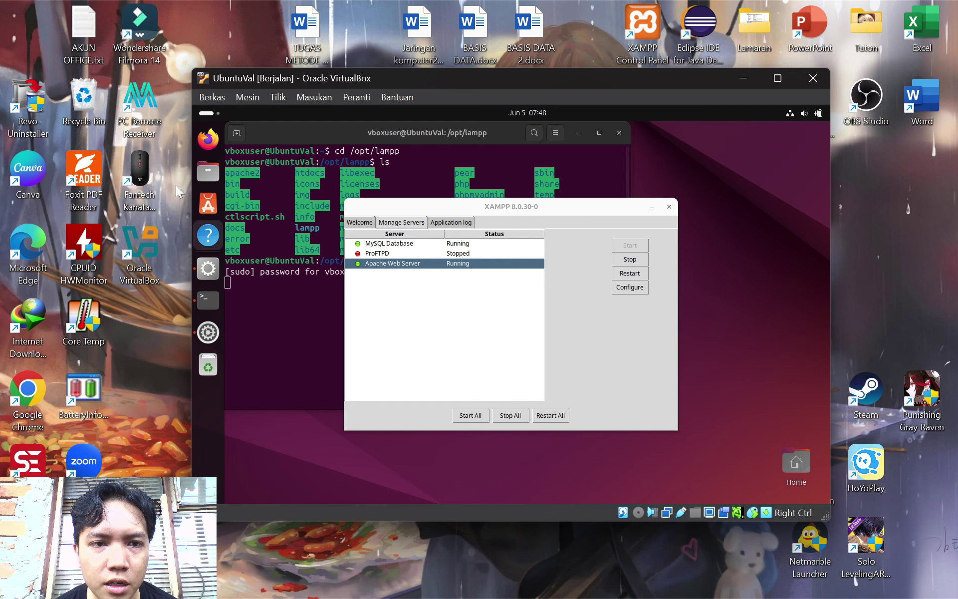
Attach the SanDisk Cruzer Blade USB drive to the Ubuntu VM
{"action": "left_click", "coordinate": [213, 183]}
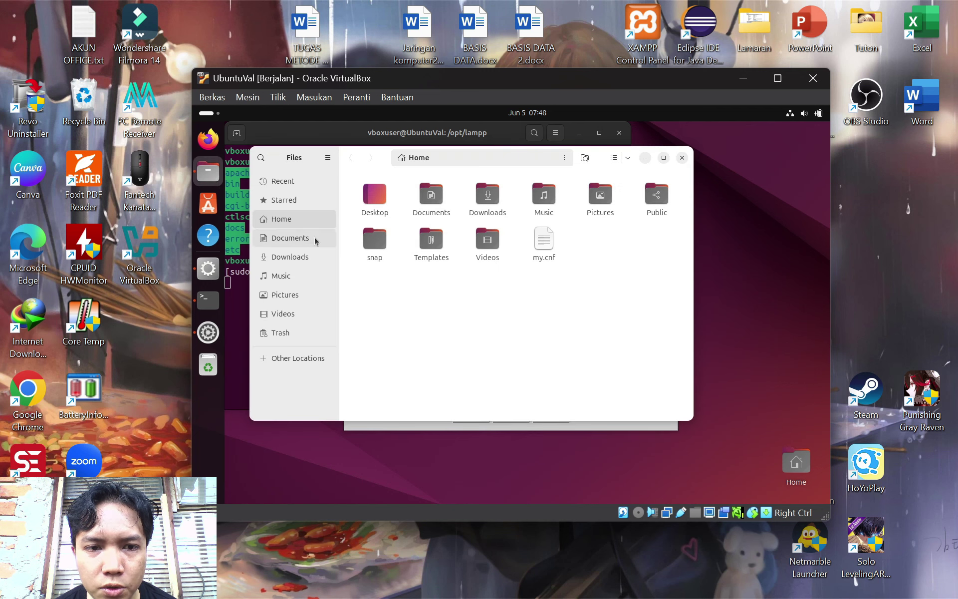
{"action": "left_click", "coordinate": [680, 513]}
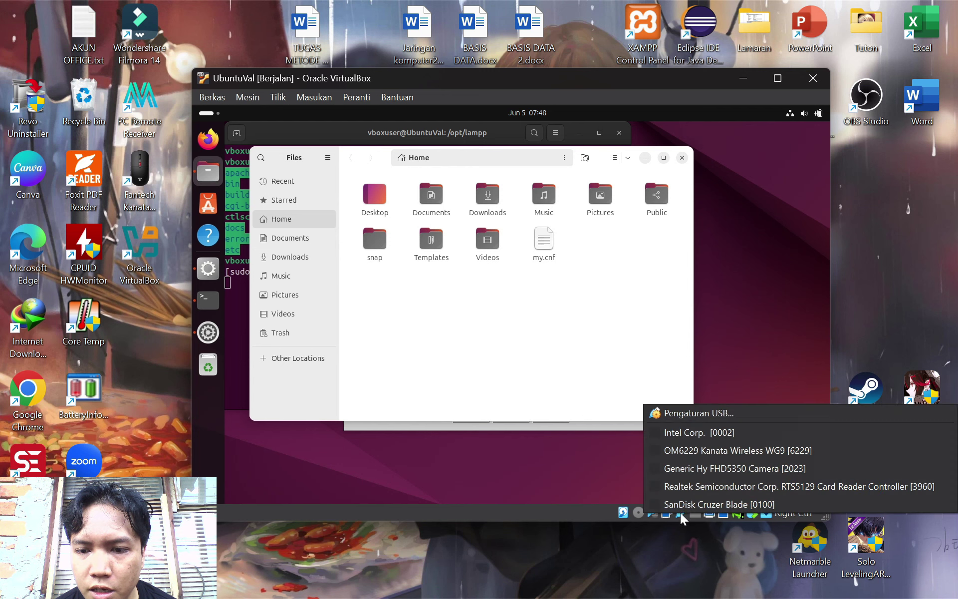
{"action": "left_click", "coordinate": [687, 505]}
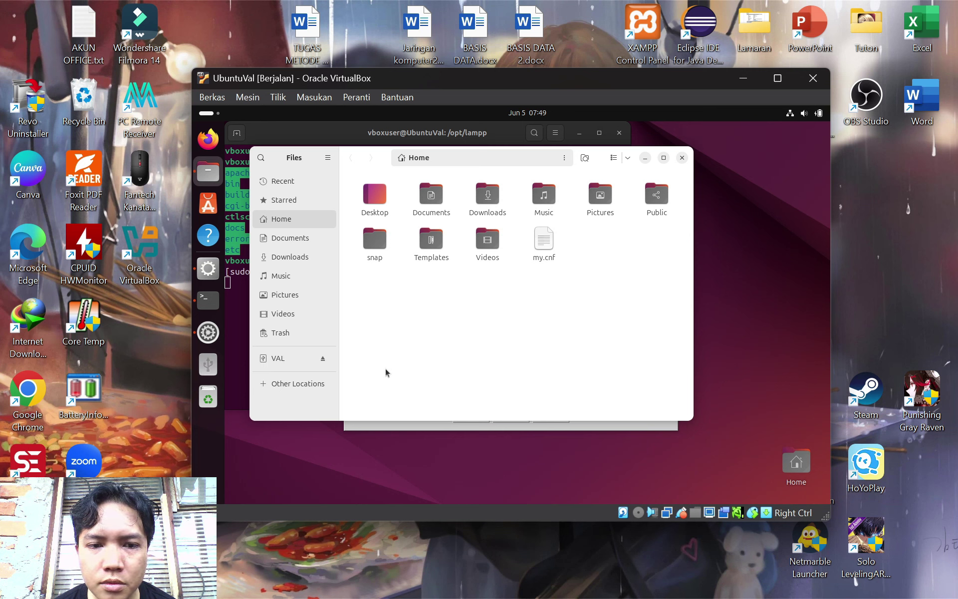
Copy rumahsakit3.sql from VAL/Linux into the VM's Documents folder
{"action": "left_click", "coordinate": [285, 360]}
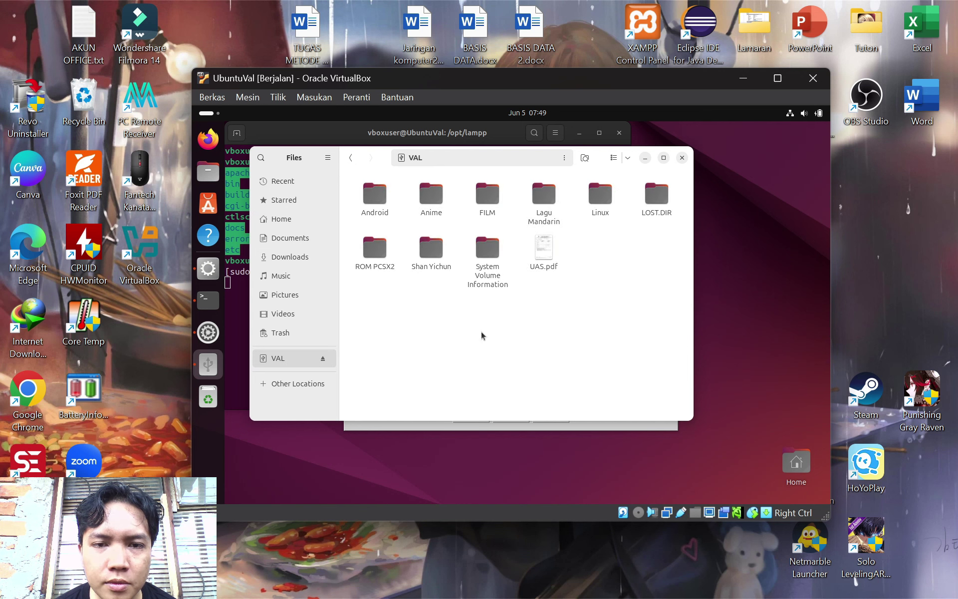
{"action": "double_click", "coordinate": [600, 196]}
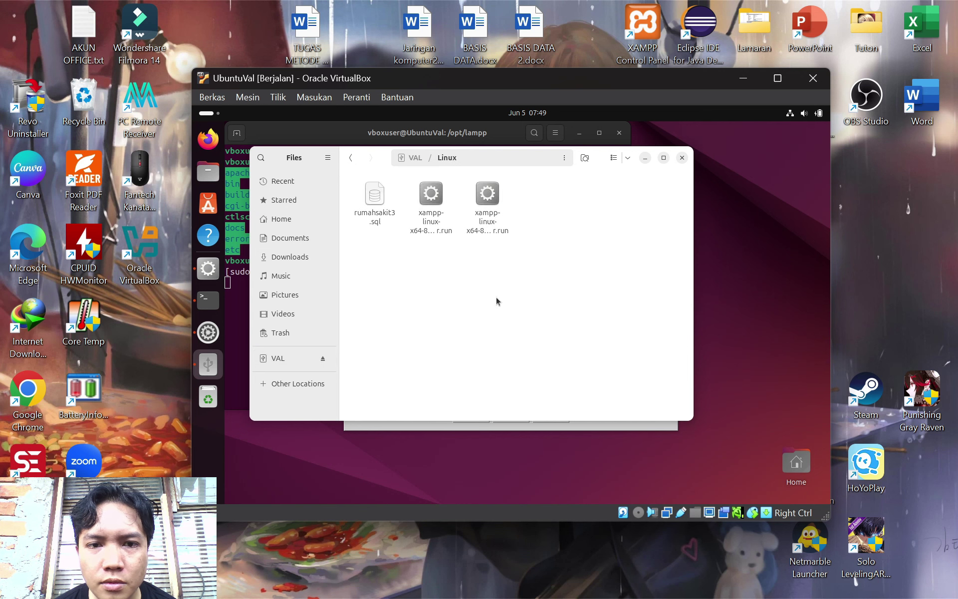
{"action": "left_click", "coordinate": [388, 212]}
{"action": "right_click", "coordinate": [388, 212]}
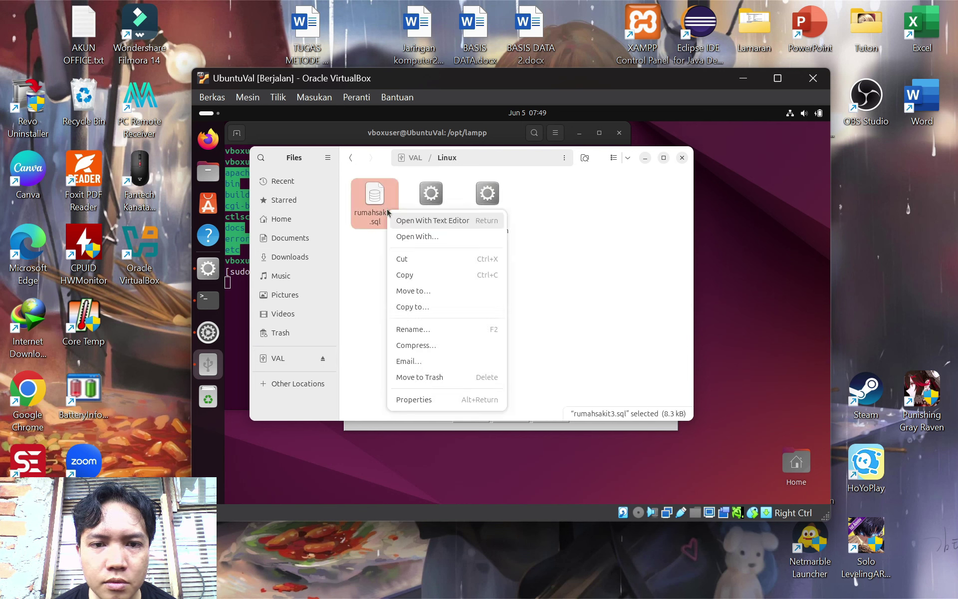
{"action": "left_click", "coordinate": [443, 275]}
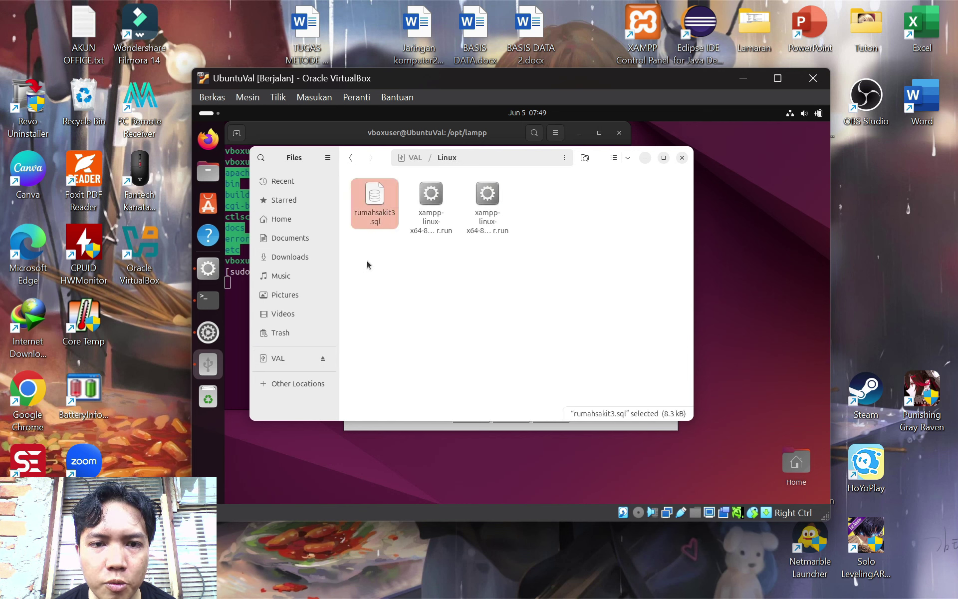
{"action": "left_click", "coordinate": [286, 244]}
{"action": "right_click", "coordinate": [493, 264]}
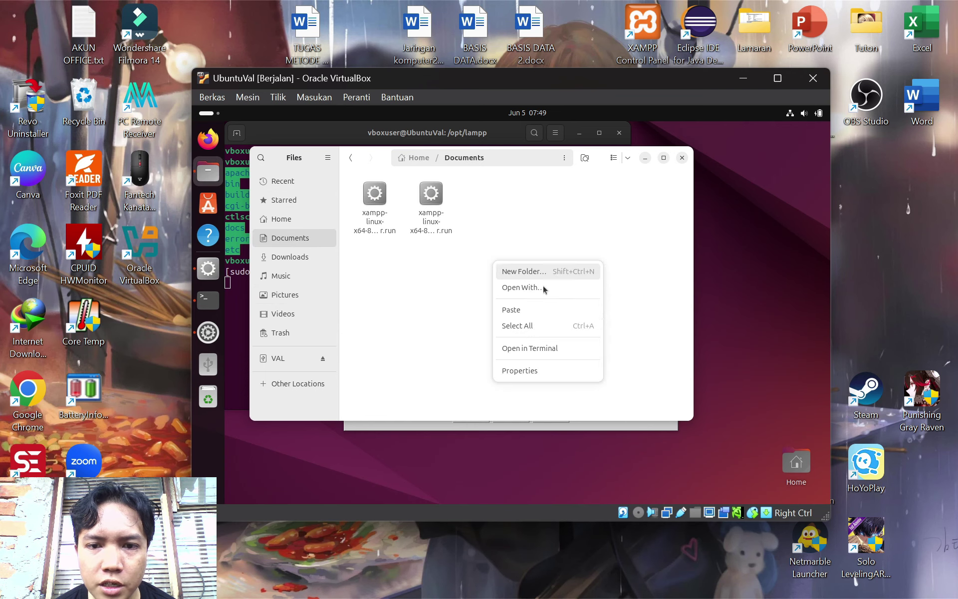
{"action": "left_click", "coordinate": [545, 310]}
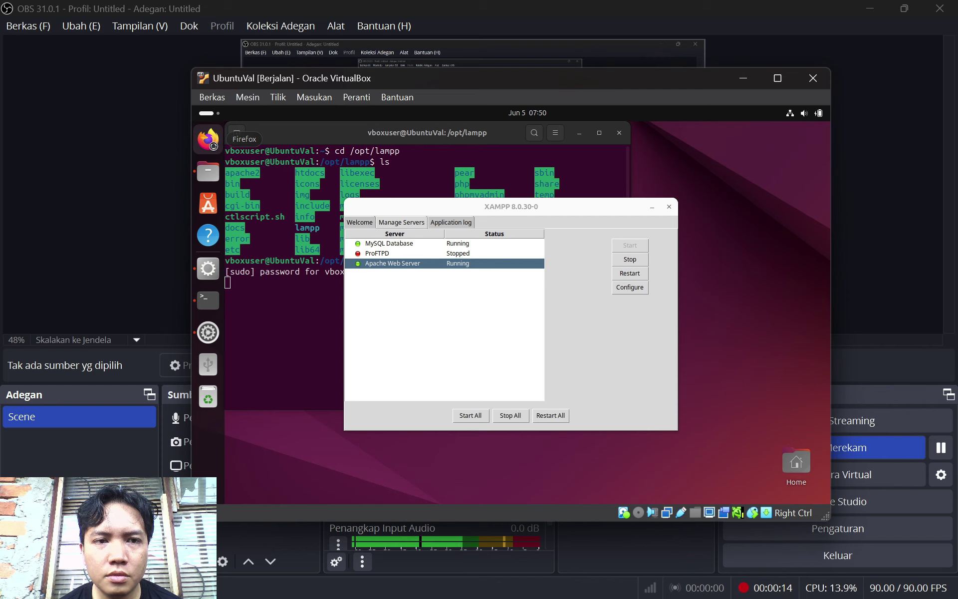
Load localhost/phpmyadmin in the Ubuntu VM's Firefox, which shows a config-file permissions error
{"action": "left_click", "coordinate": [869, 9]}
{"action": "left_click", "coordinate": [208, 139]}
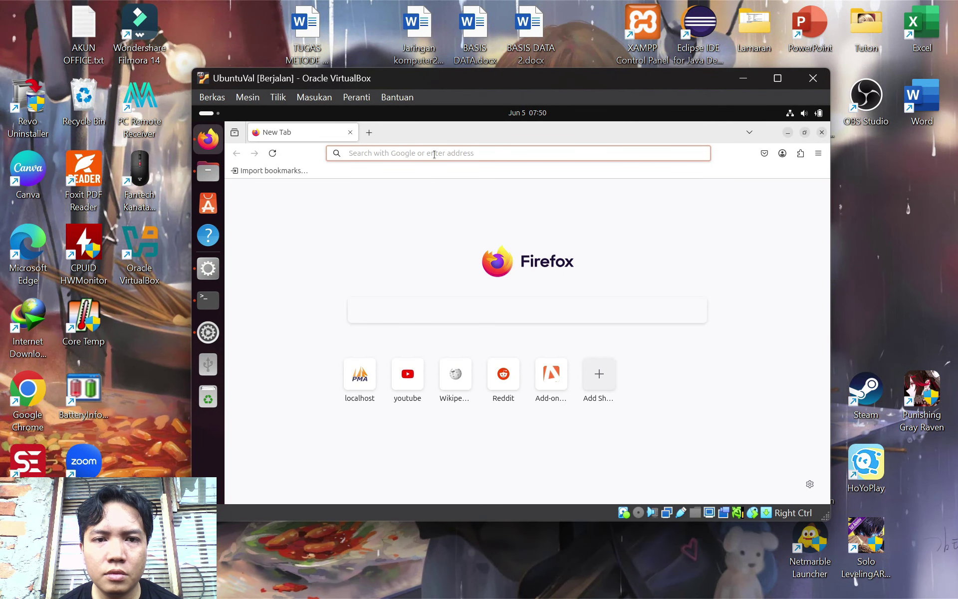
{"action": "left_click", "coordinate": [434, 154]}
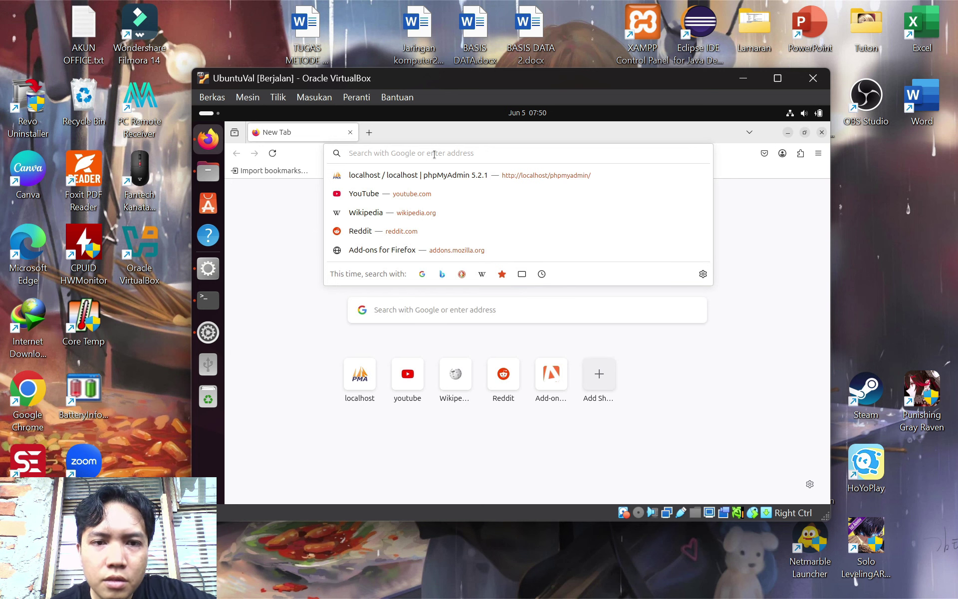
{"action": "type", "text": "localhost"}
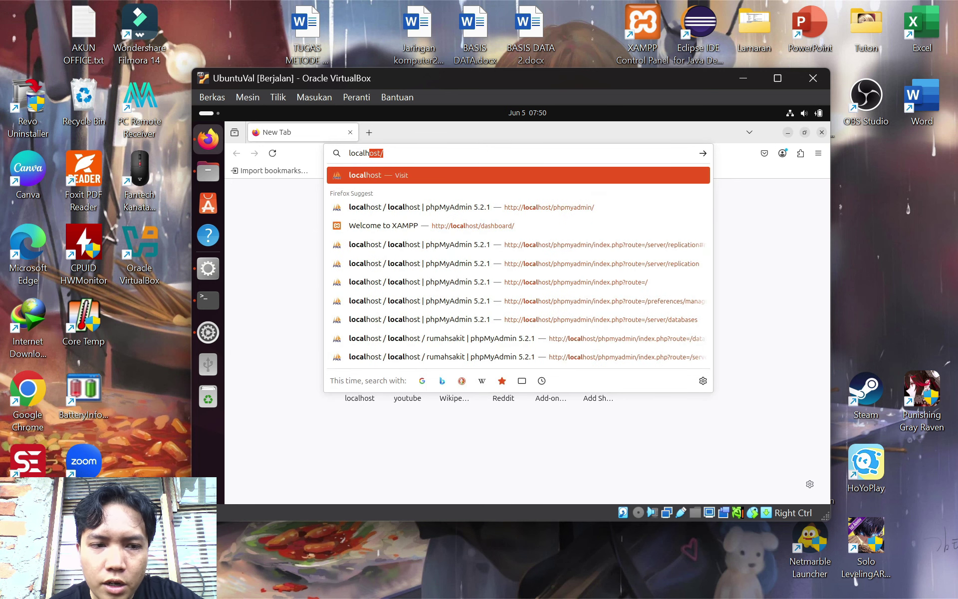
{"action": "type", "text": "/phpmyadmin"}
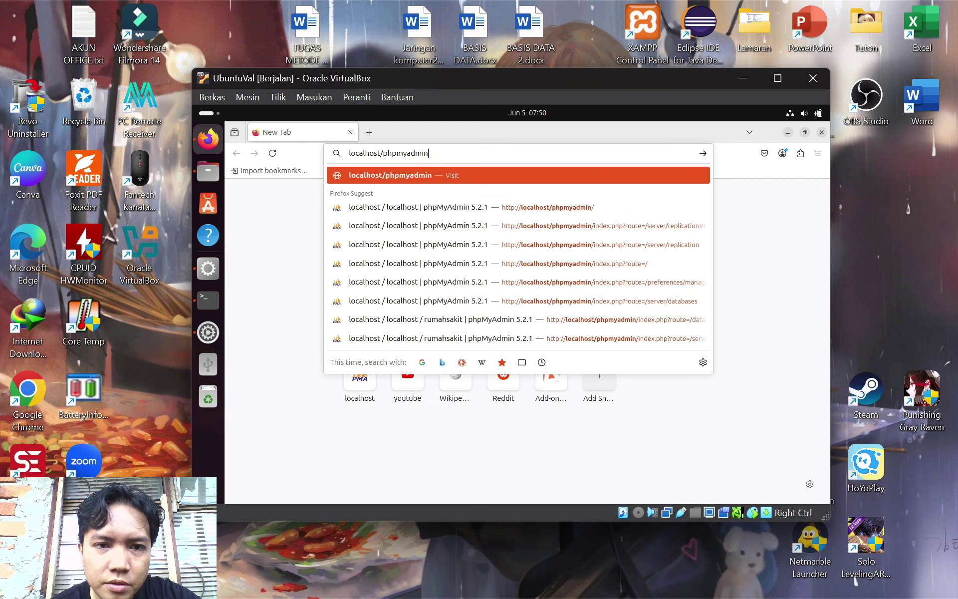
{"action": "key", "text": "Return"}
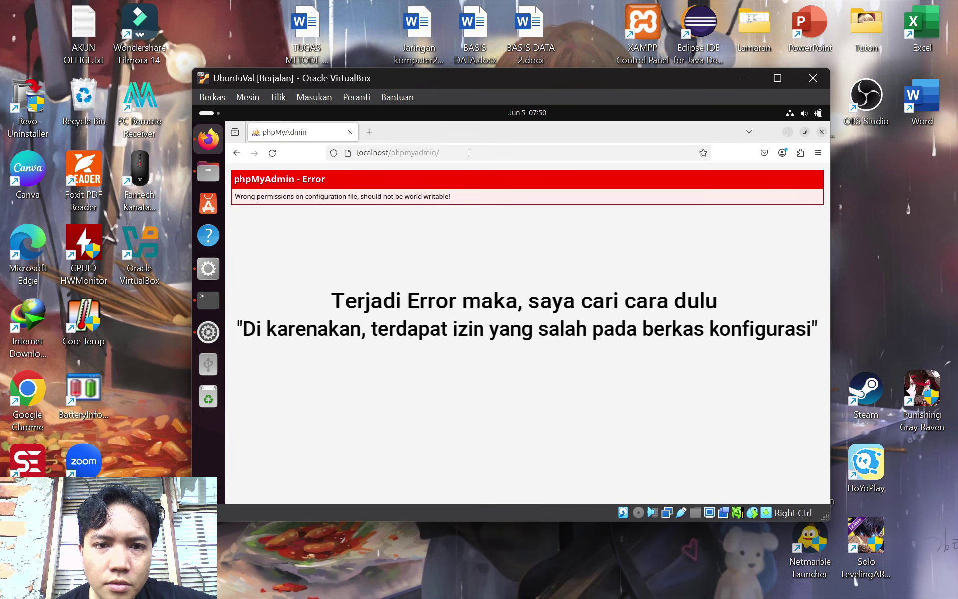
Check the Stack Overflow fix on the host, then open a new terminal window in the VM
{"action": "left_click", "coordinate": [469, 153]}
{"action": "left_click", "coordinate": [519, 199]}
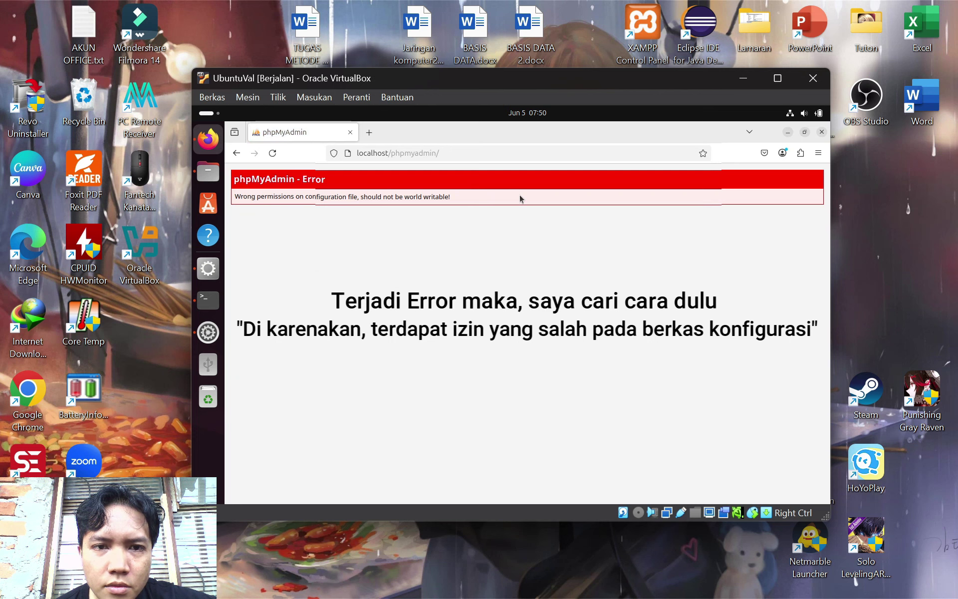
{"action": "left_click", "coordinate": [609, 151]}
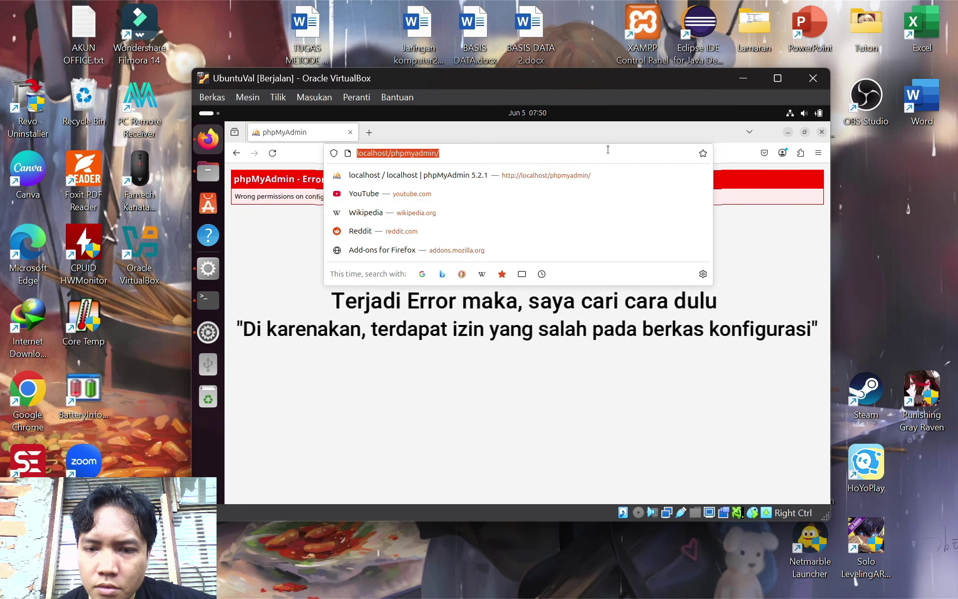
{"action": "key", "text": "Escape"}
{"action": "left_click", "coordinate": [608, 150]}
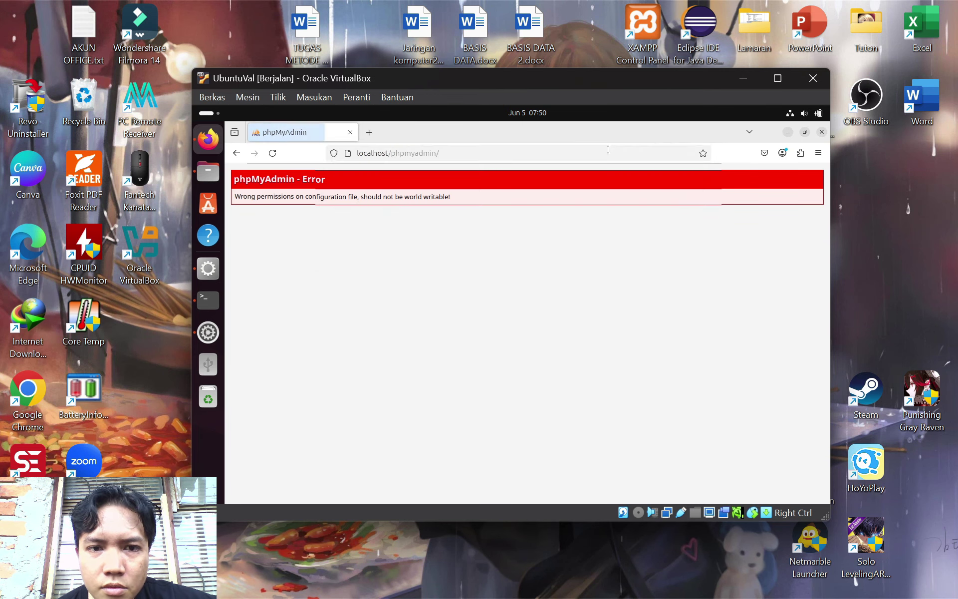
{"action": "key", "text": "Escape"}
{"action": "key", "text": "alt+Tab"}
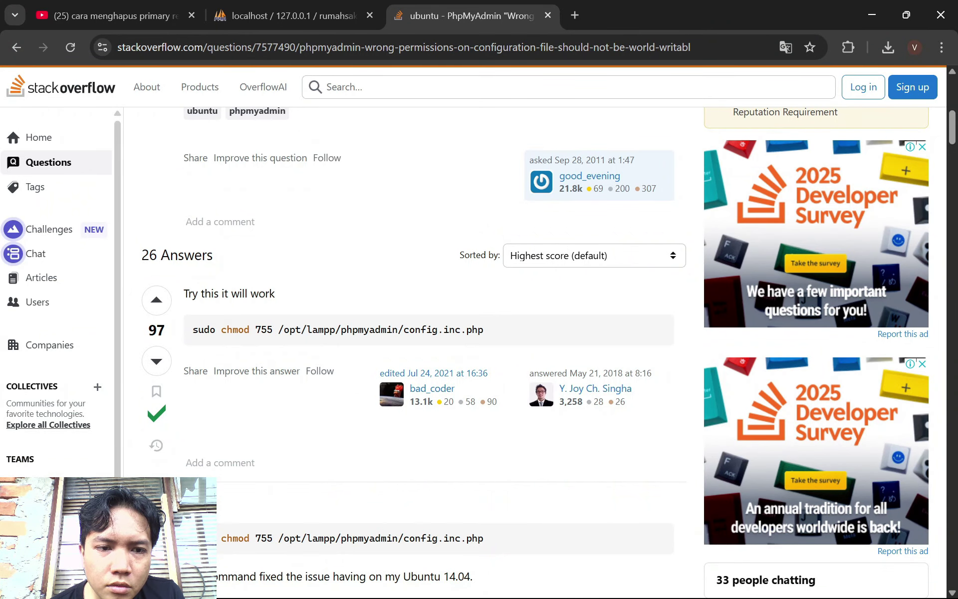
{"action": "left_click", "coordinate": [640, 593]}
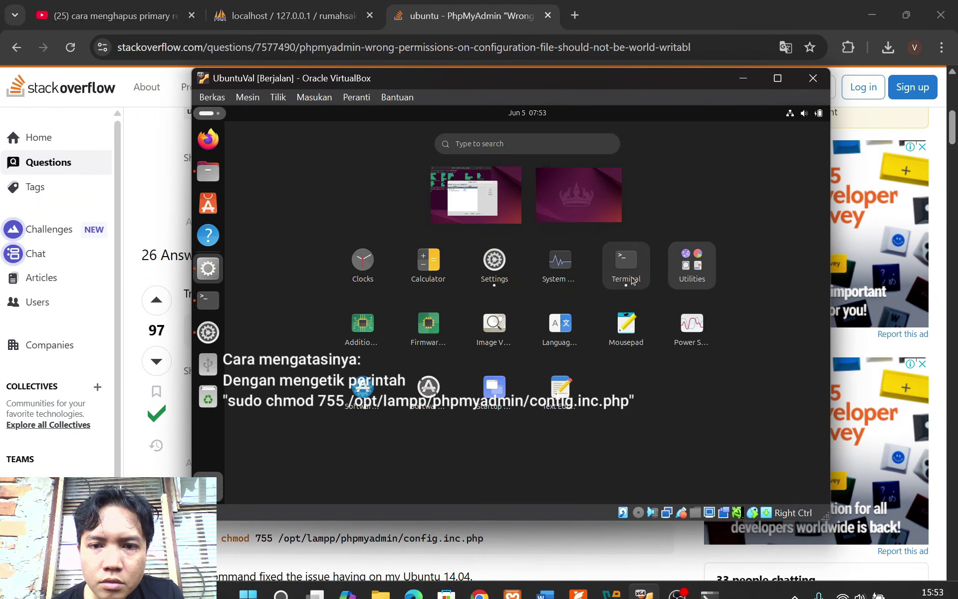
{"action": "left_click", "coordinate": [632, 280]}
{"action": "right_click", "coordinate": [299, 302]}
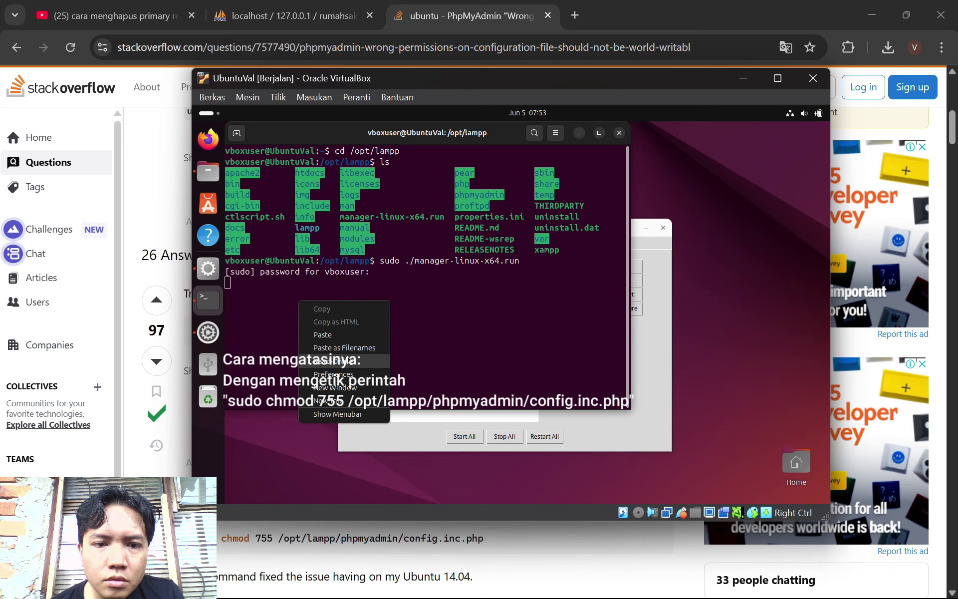
{"action": "left_click", "coordinate": [334, 387]}
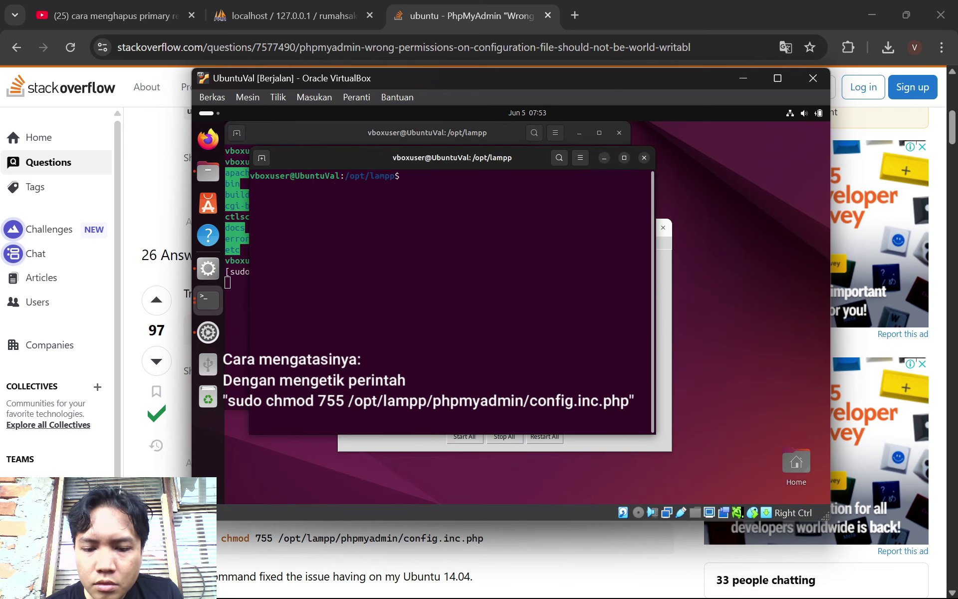
Run sudo chmod 755 /opt/lampp/phpmyadmin/config.inc.php in the VM terminal and close the terminal
{"action": "type", "text": "sudo chmod"}
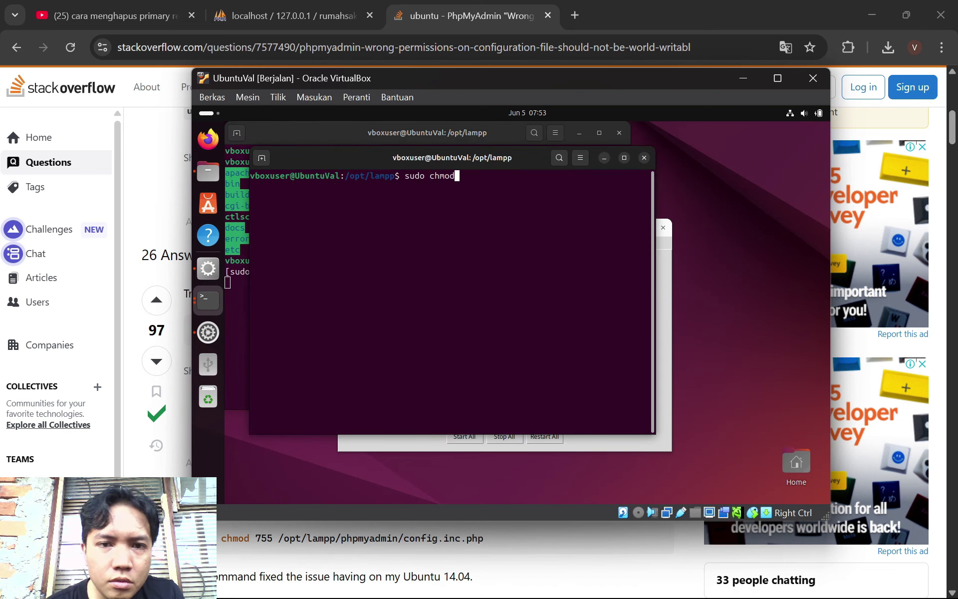
{"action": "left_click", "coordinate": [166, 212]}
{"action": "type", "text": "chmod"}
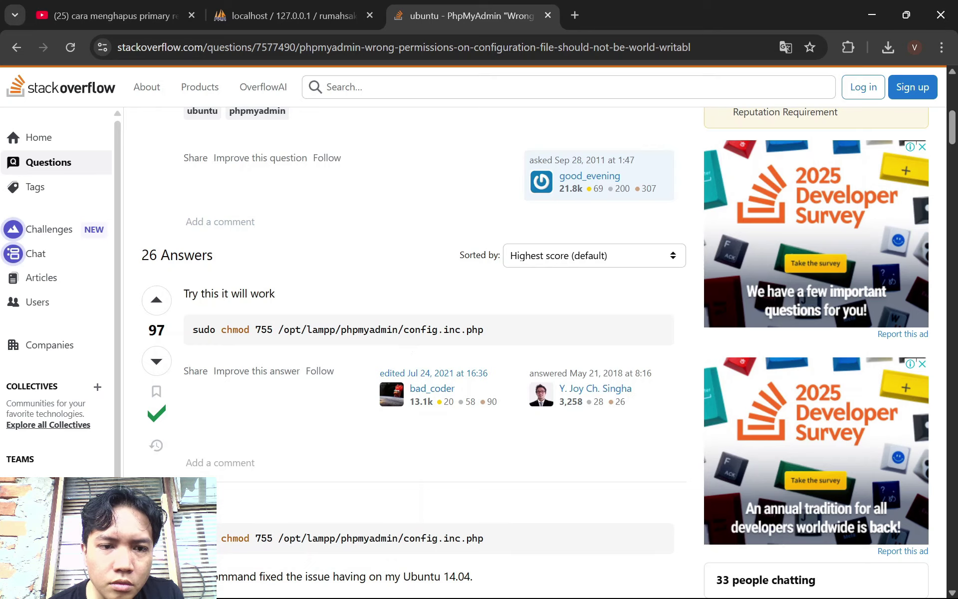
{"action": "left_click", "coordinate": [644, 583]}
{"action": "type", "text": "7"}
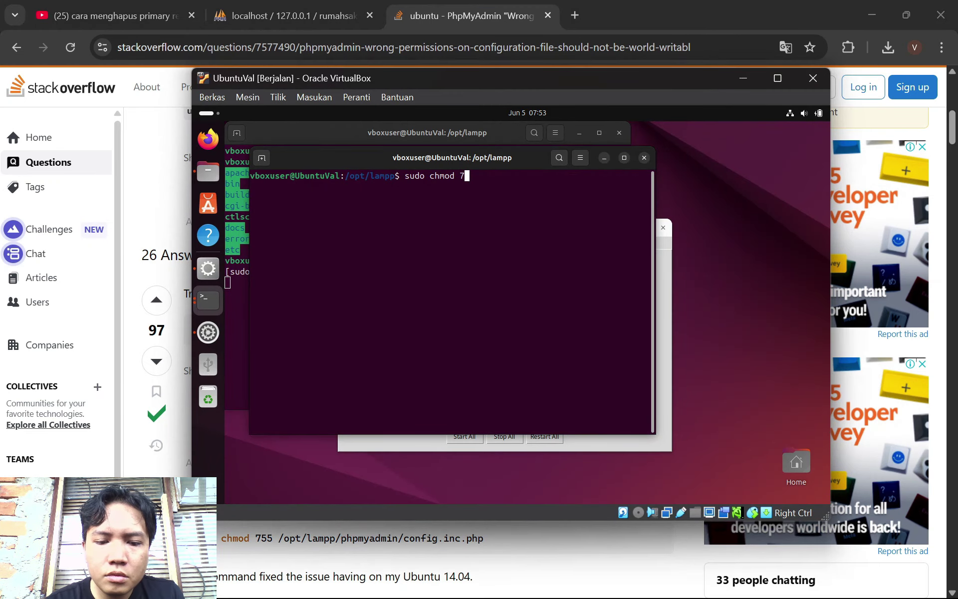
{"action": "type", "text": "55"}
{"action": "key", "text": "alt+Tab"}
{"action": "left_click", "coordinate": [644, 583]}
{"action": "type", "text": "o"}
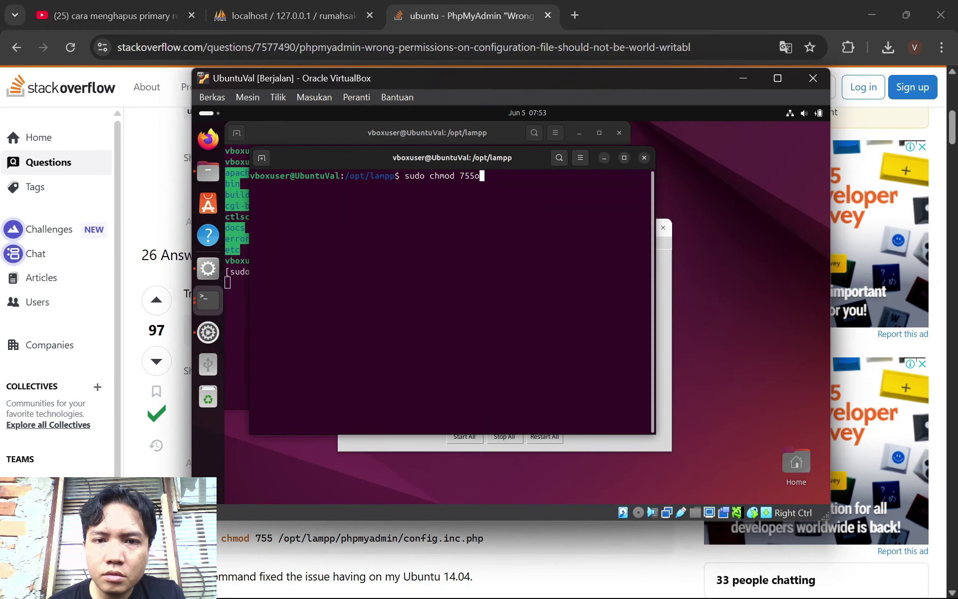
{"action": "key", "text": "BackSpace"}
{"action": "type", "text": " /opt/lampp/phpmyadmin."}
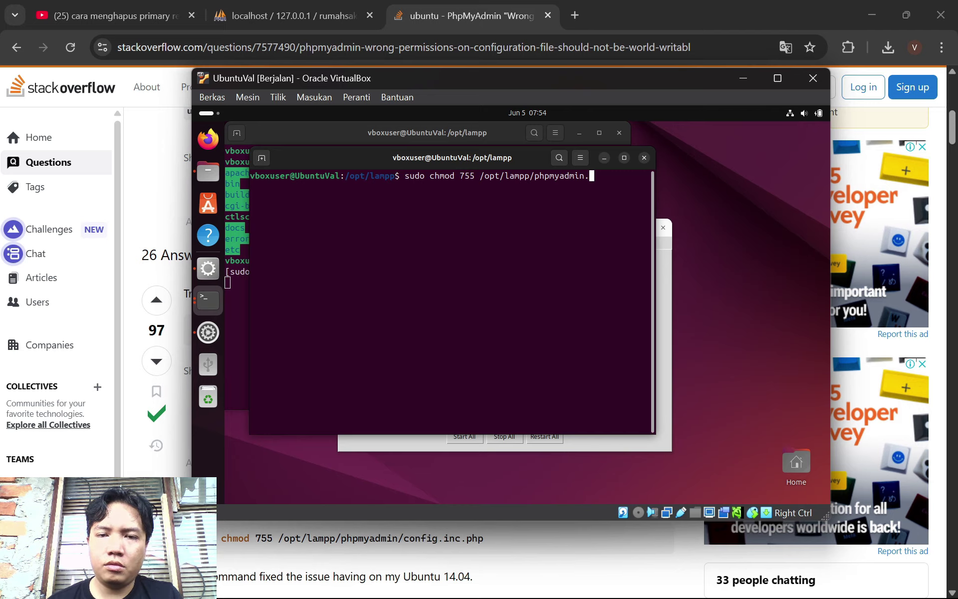
{"action": "left_click", "coordinate": [174, 192]}
{"action": "left_click", "coordinate": [644, 583]}
{"action": "type", "text": "/config.inc"}
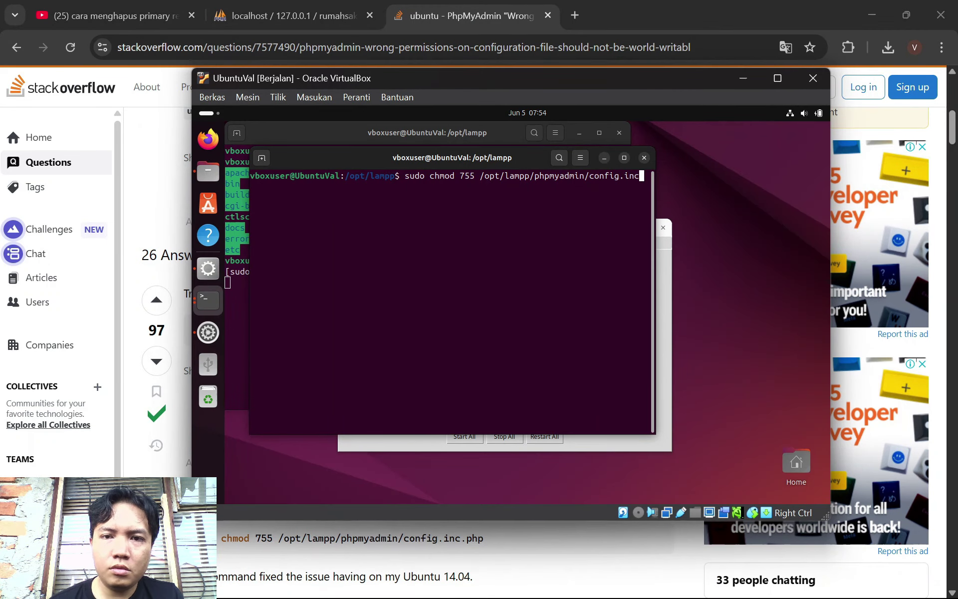
{"action": "left_click", "coordinate": [174, 235]}
{"action": "left_click", "coordinate": [643, 583]}
{"action": "type", "text": ".php"}
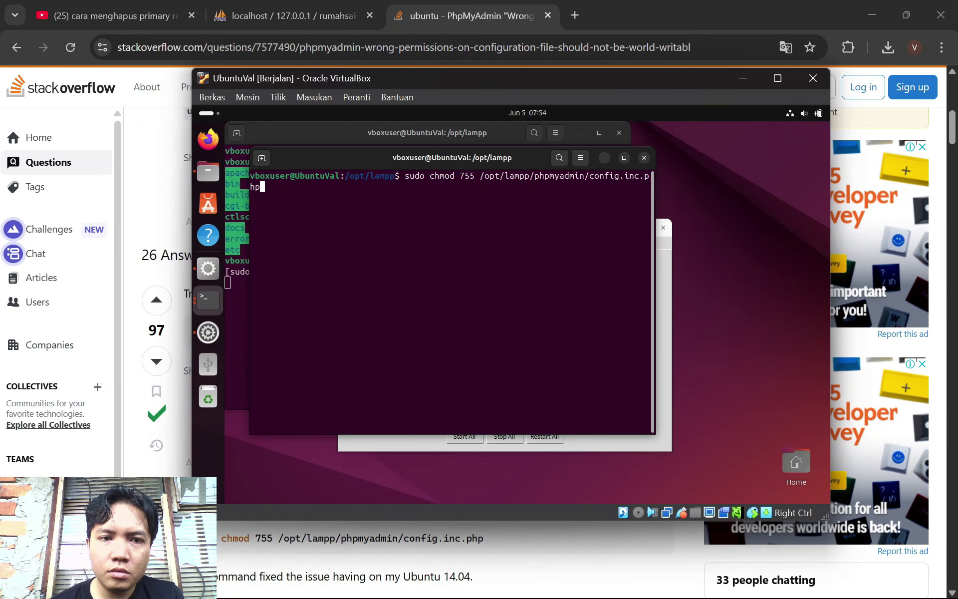
{"action": "key", "text": "Return"}
{"action": "left_click", "coordinate": [643, 157]}
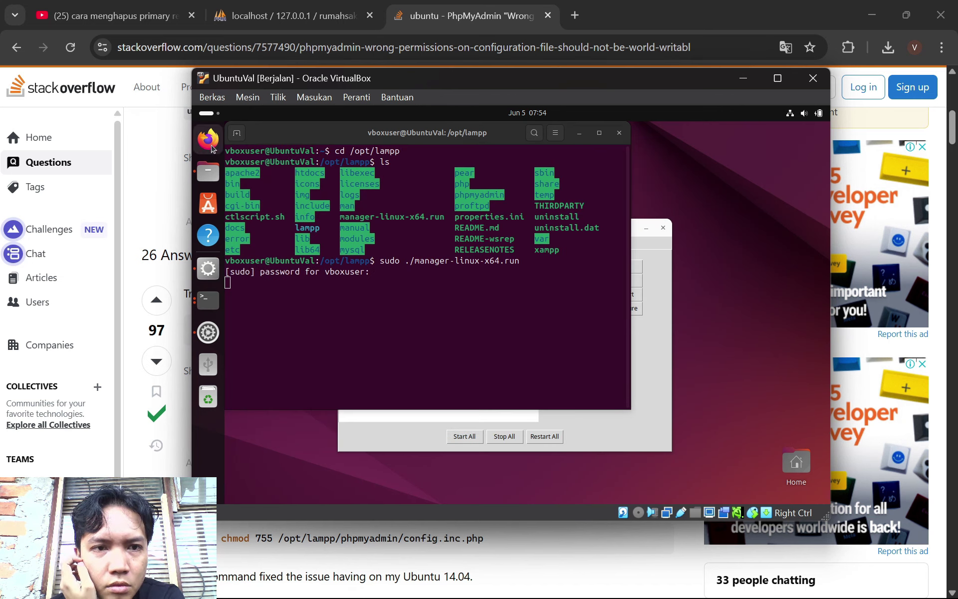
Load localhost/phpmyadmin in Firefox inside the VM
{"action": "left_click", "coordinate": [208, 138]}
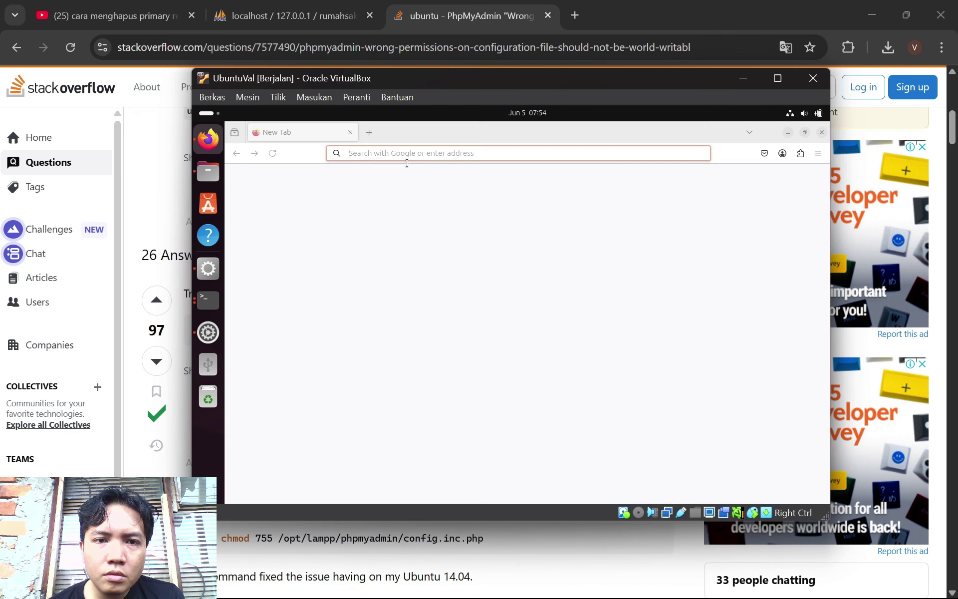
{"action": "type", "text": "local"}
{"action": "key", "text": "Down"}
{"action": "key", "text": "Down"}
{"action": "key", "text": "Down"}
{"action": "key", "text": "Down"}
{"action": "key", "text": "Return"}
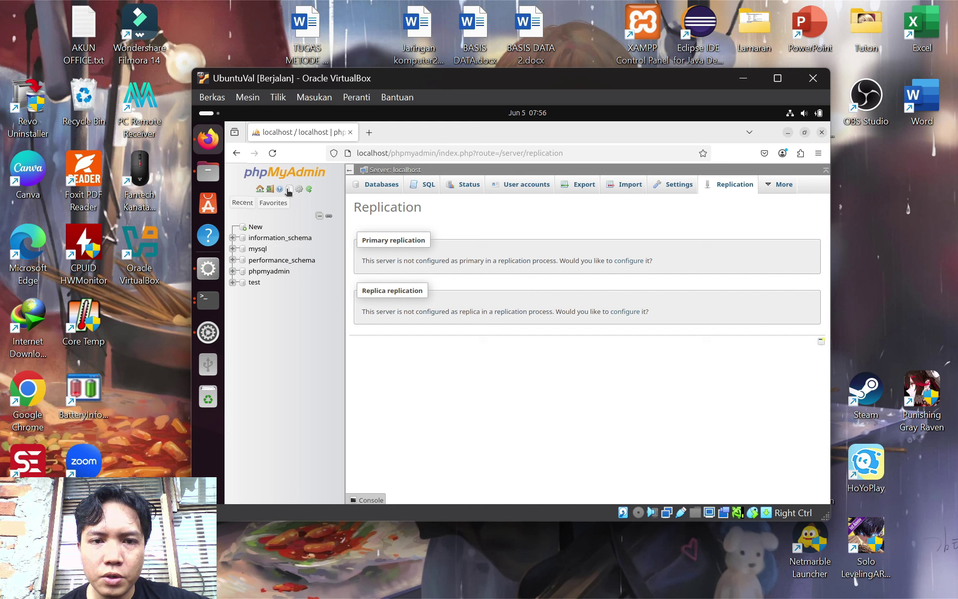
Create a new database named rumahsakit from the Databases tab
{"action": "left_click", "coordinate": [363, 191]}
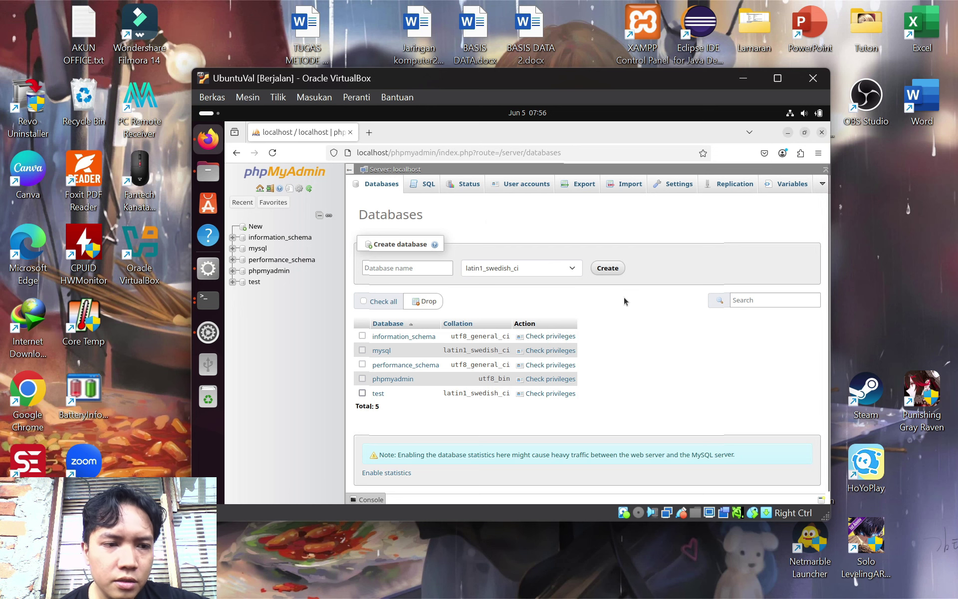
{"action": "left_click", "coordinate": [422, 270]}
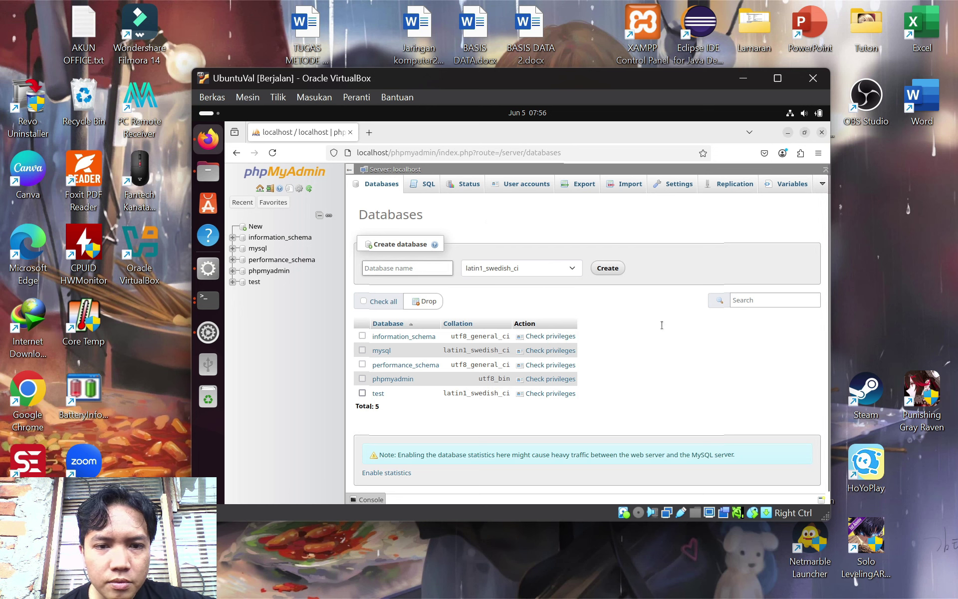
{"action": "type", "text": "ru"}
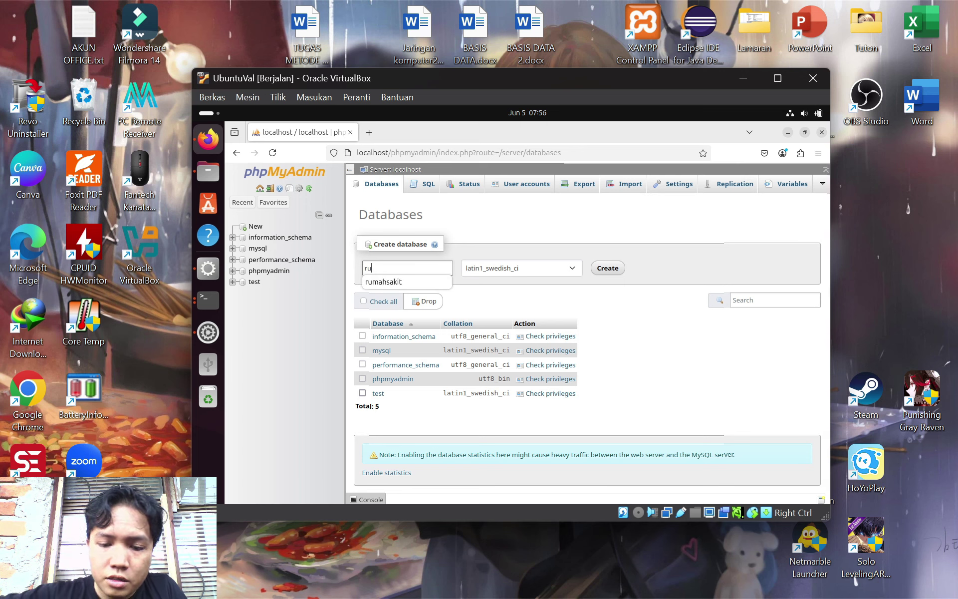
{"action": "type", "text": "mah"}
{"action": "key", "text": "Down"}
{"action": "key", "text": "Return"}
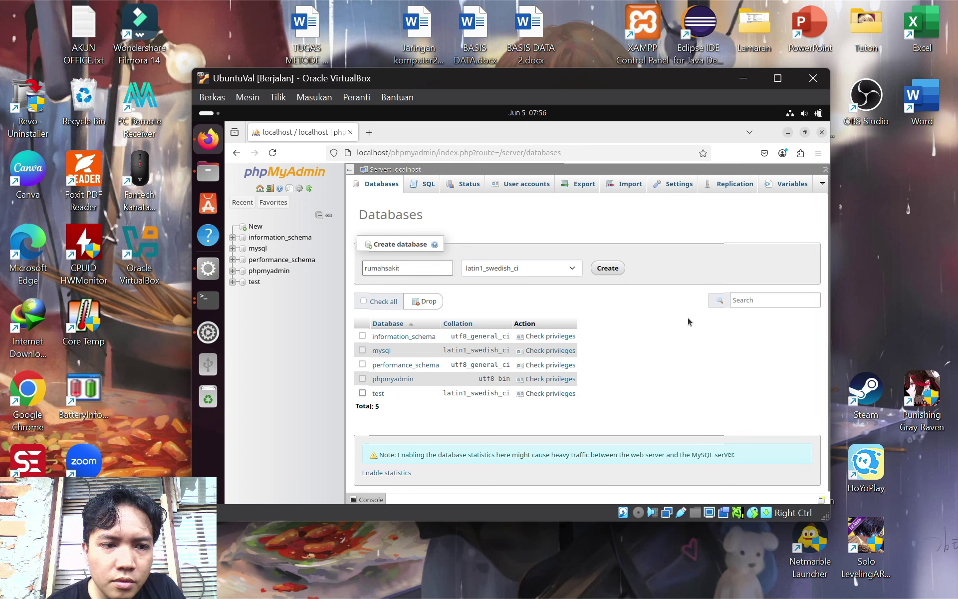
{"action": "left_click", "coordinate": [608, 269]}
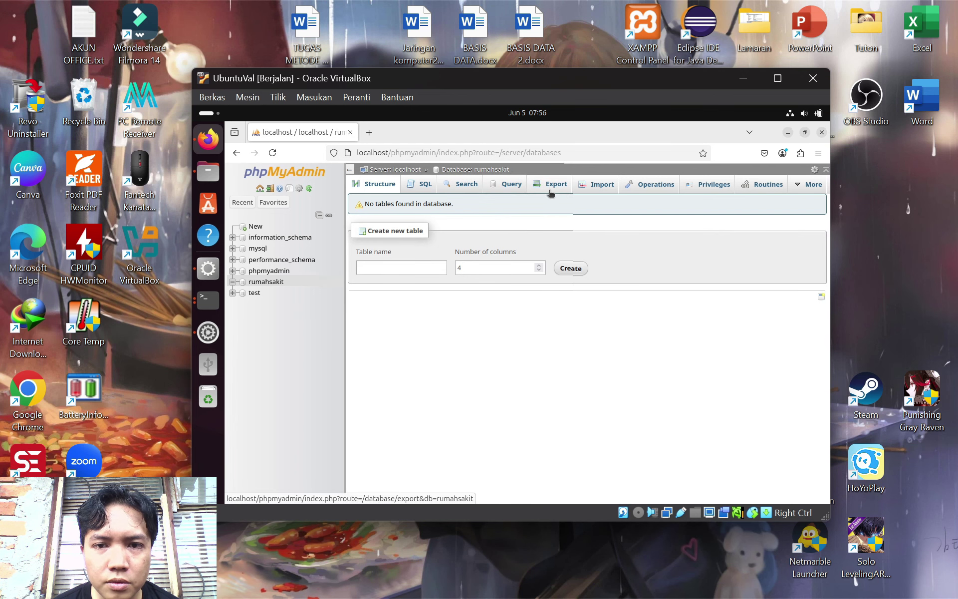
Import rumahsakit3.sql from the Documents folder into the rumahsakit database
{"action": "left_click", "coordinate": [596, 184]}
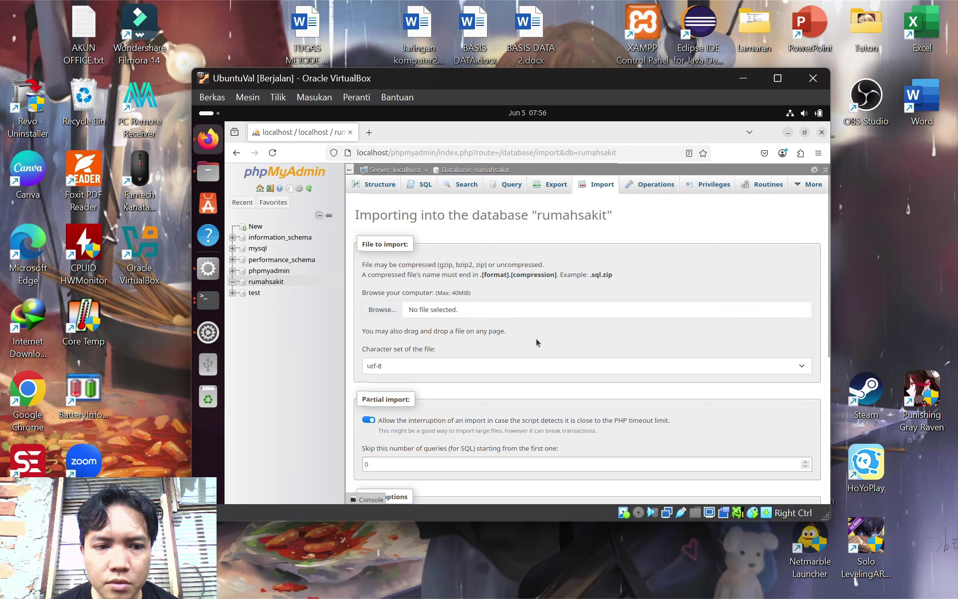
{"action": "left_click", "coordinate": [392, 317]}
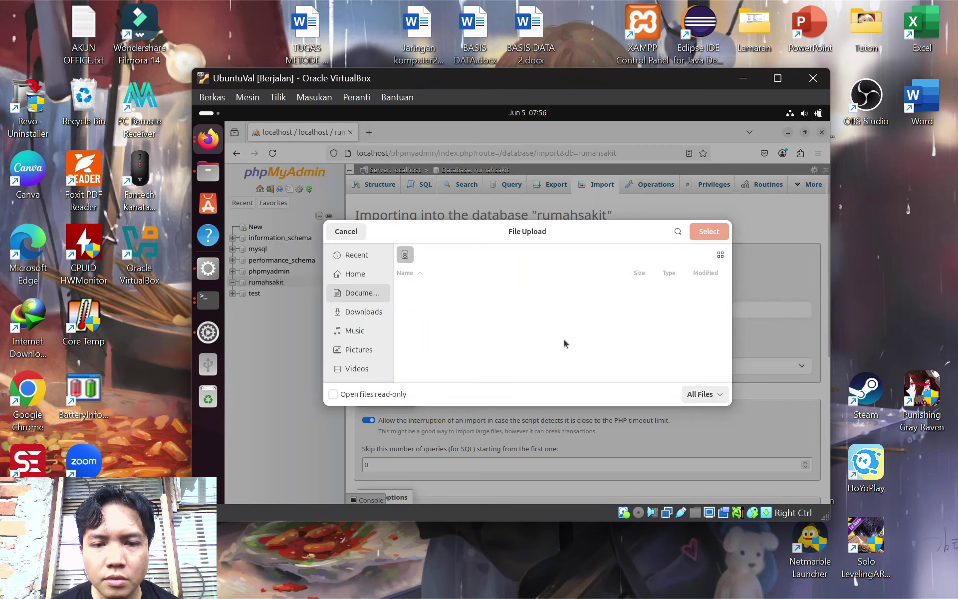
{"action": "left_click", "coordinate": [358, 290]}
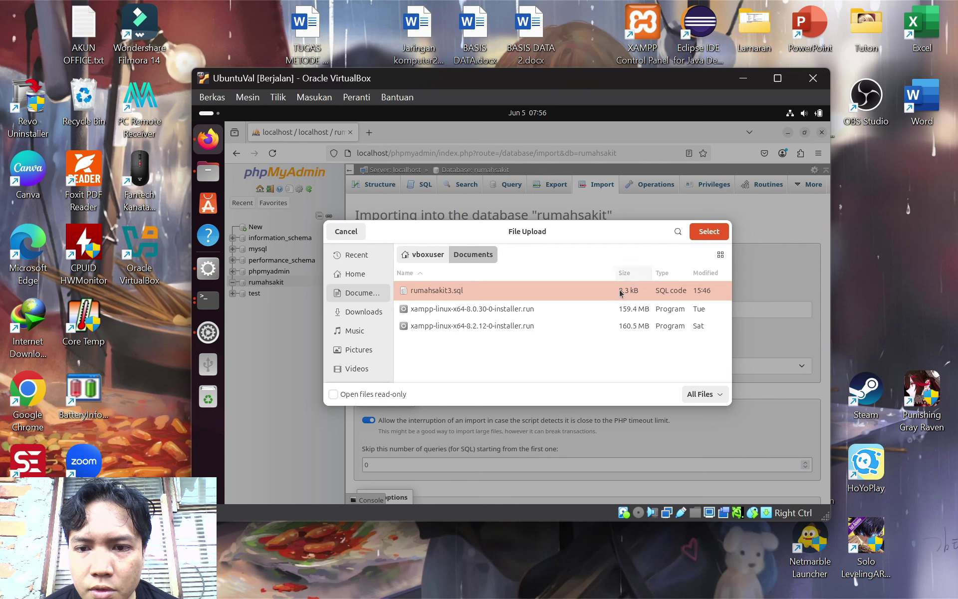
{"action": "left_click", "coordinate": [705, 237]}
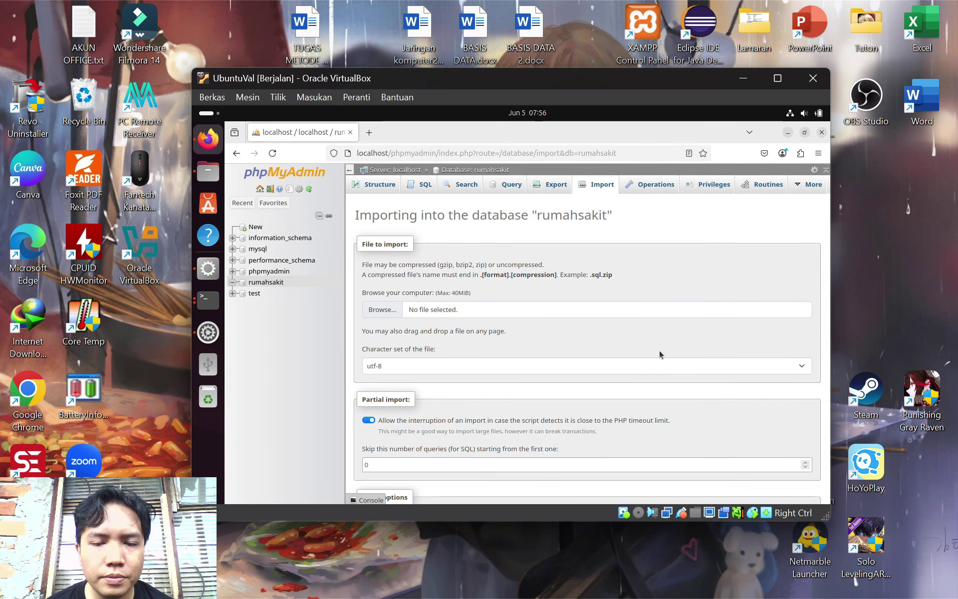
{"action": "scroll", "coordinate": [556, 352], "scroll_direction": "down", "scroll_amount": 4}
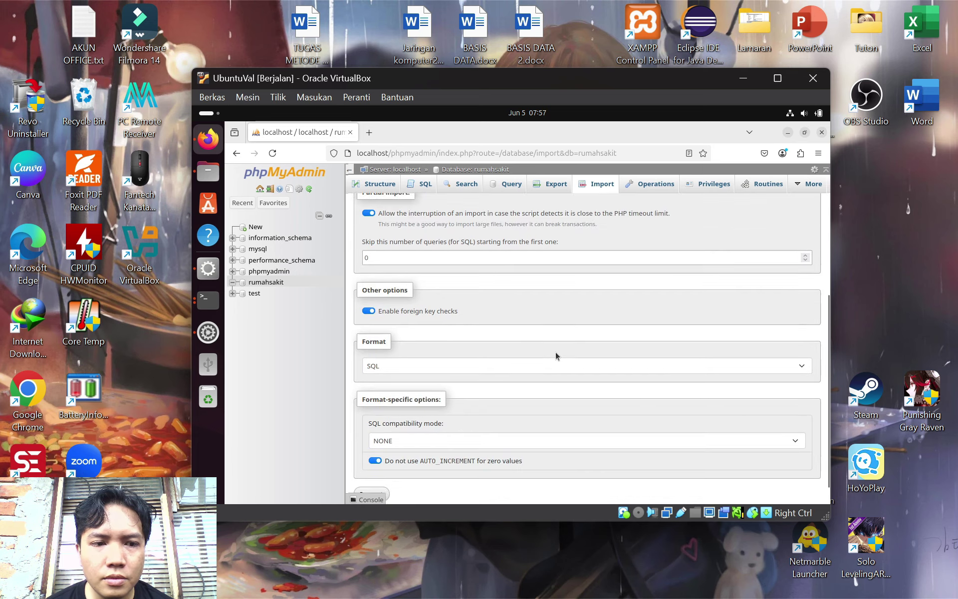
{"action": "scroll", "coordinate": [555, 352], "scroll_direction": "up", "scroll_amount": 4}
{"action": "scroll", "coordinate": [556, 355], "scroll_direction": "down", "scroll_amount": 5}
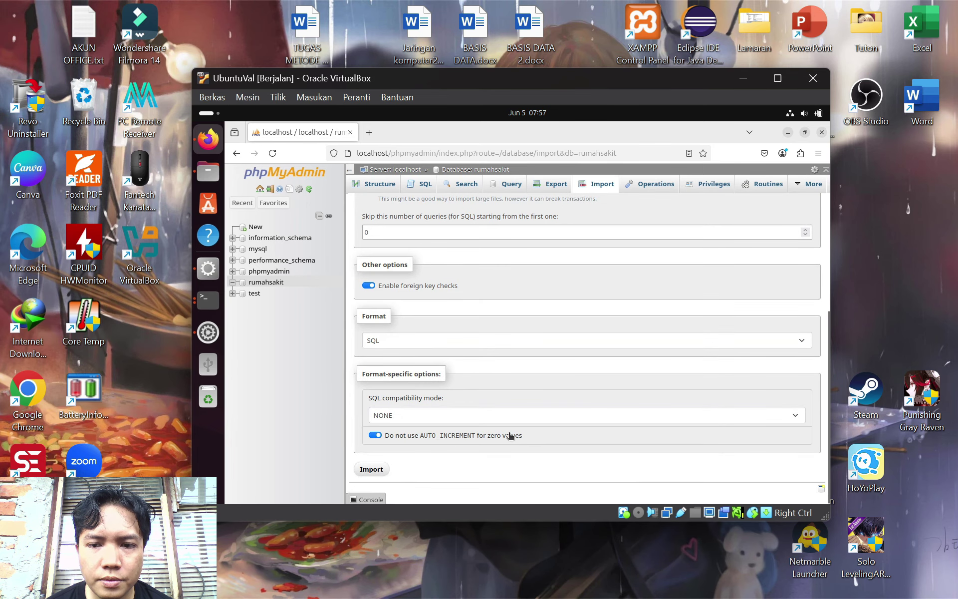
{"action": "left_click", "coordinate": [376, 470]}
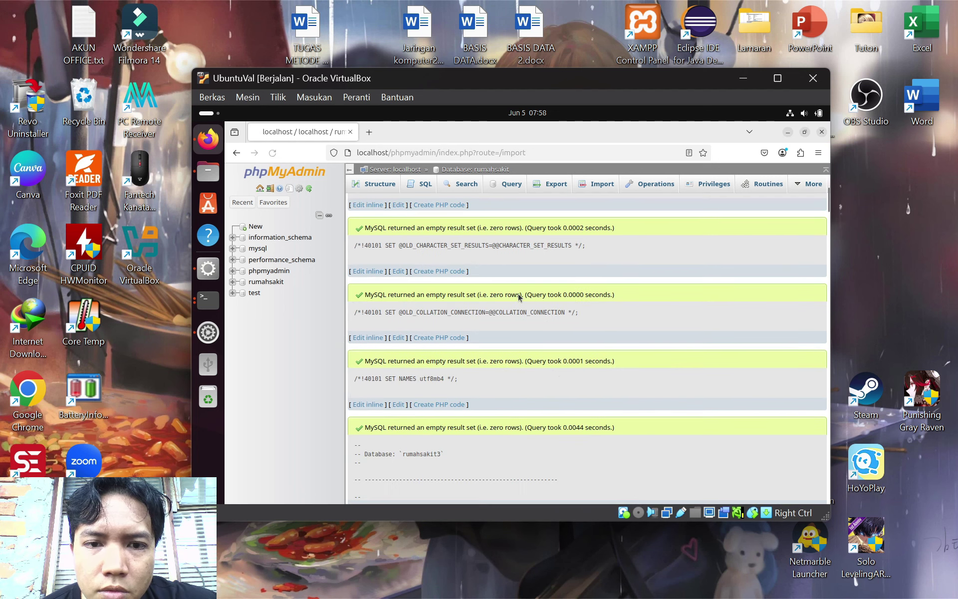
Review the import results and open the server Replication page, waiting out Firefox's slowness
{"action": "scroll", "coordinate": [518, 297], "scroll_direction": "up", "scroll_amount": 5}
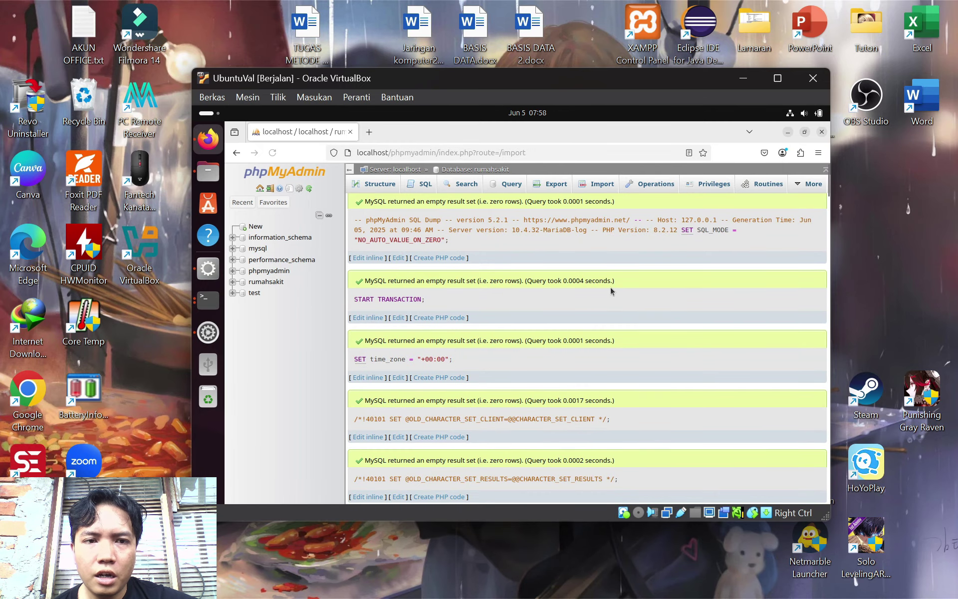
{"action": "scroll", "coordinate": [617, 298], "scroll_direction": "up", "scroll_amount": 1}
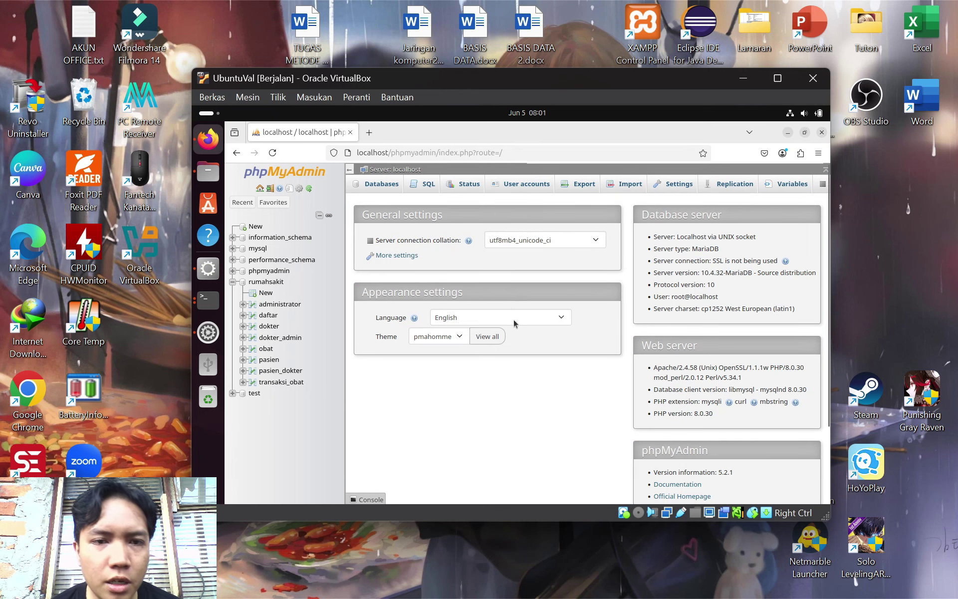
{"action": "left_click", "coordinate": [738, 189]}
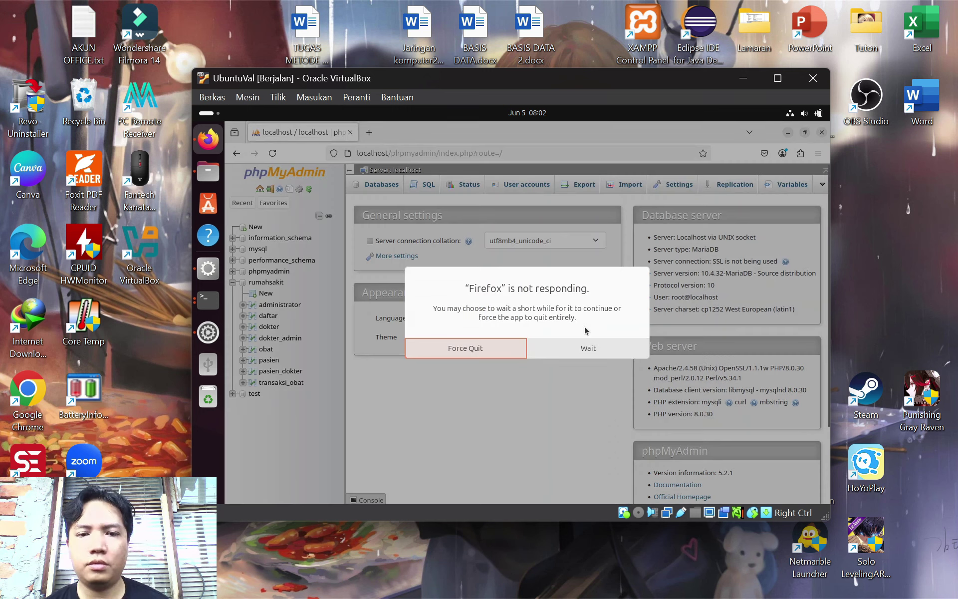
{"action": "left_click", "coordinate": [591, 349]}
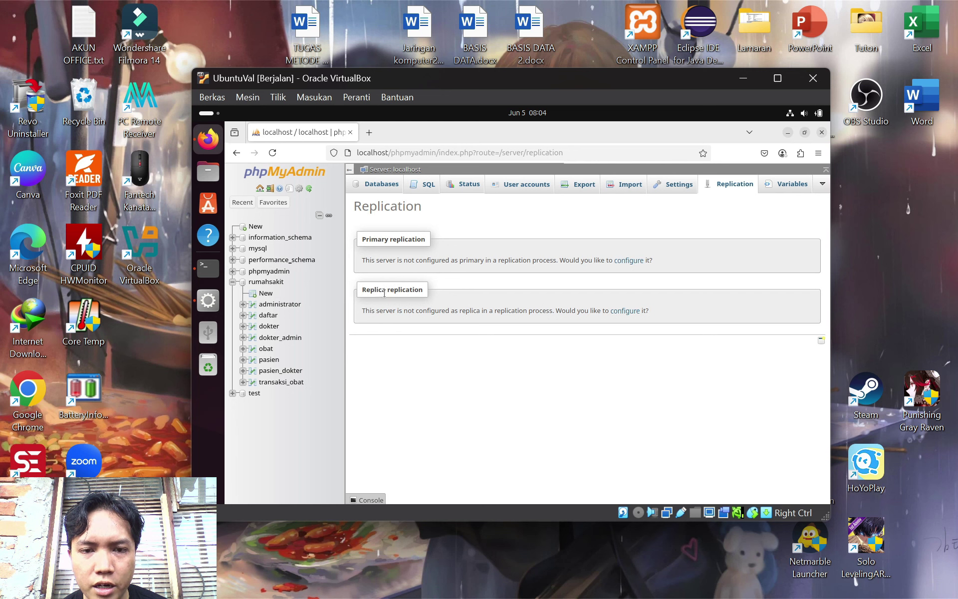
Fill the replica form with the replication user name, password, host 192.168.56.1
{"action": "left_click", "coordinate": [625, 311]}
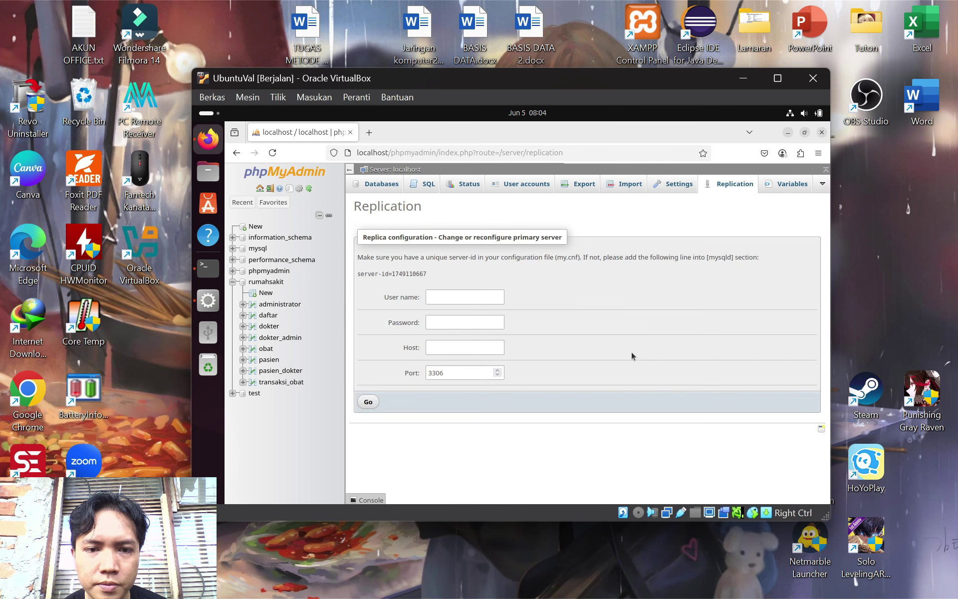
{"action": "left_click", "coordinate": [465, 298]}
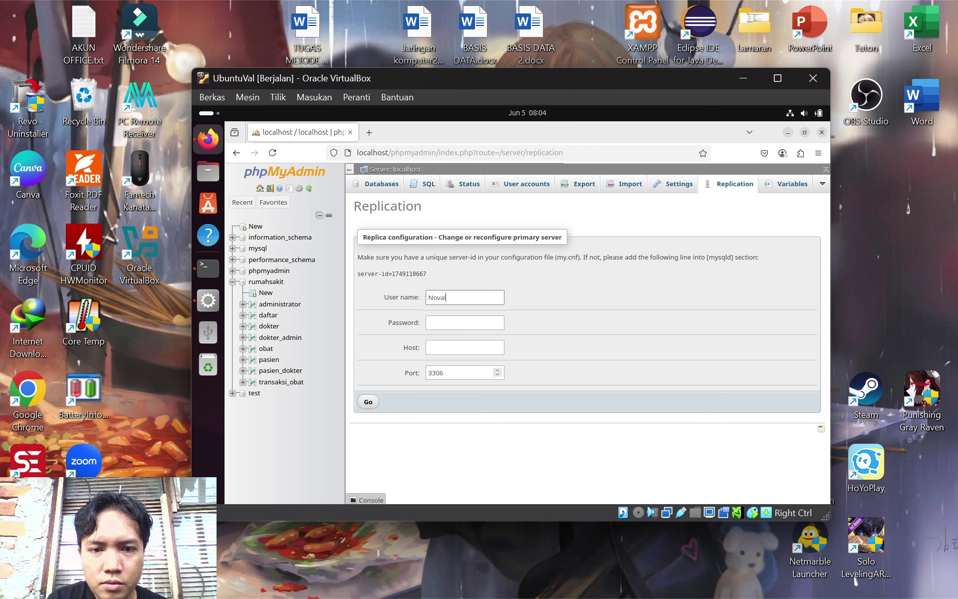
{"action": "left_click", "coordinate": [482, 323]}
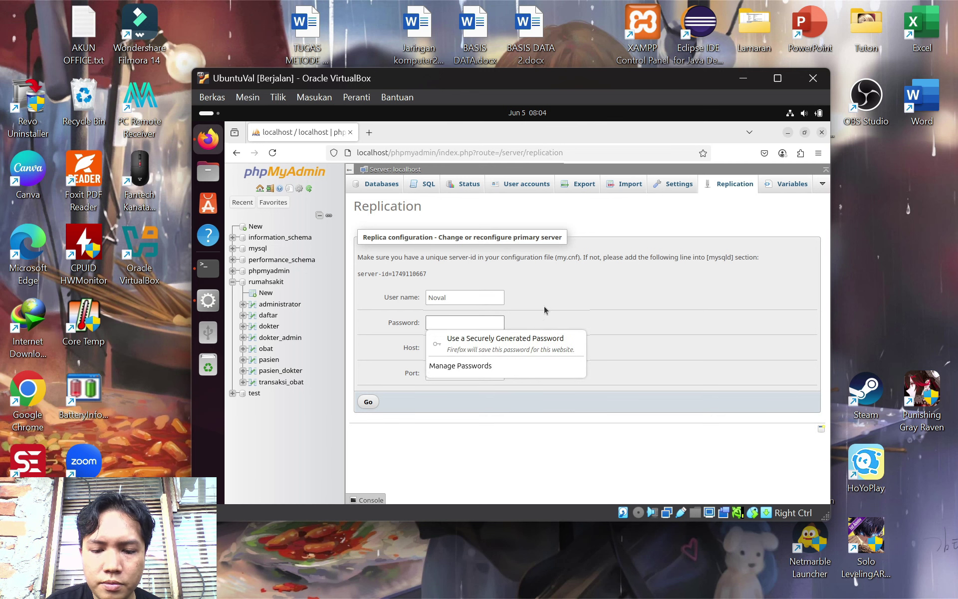
{"action": "type", "text": "password"}
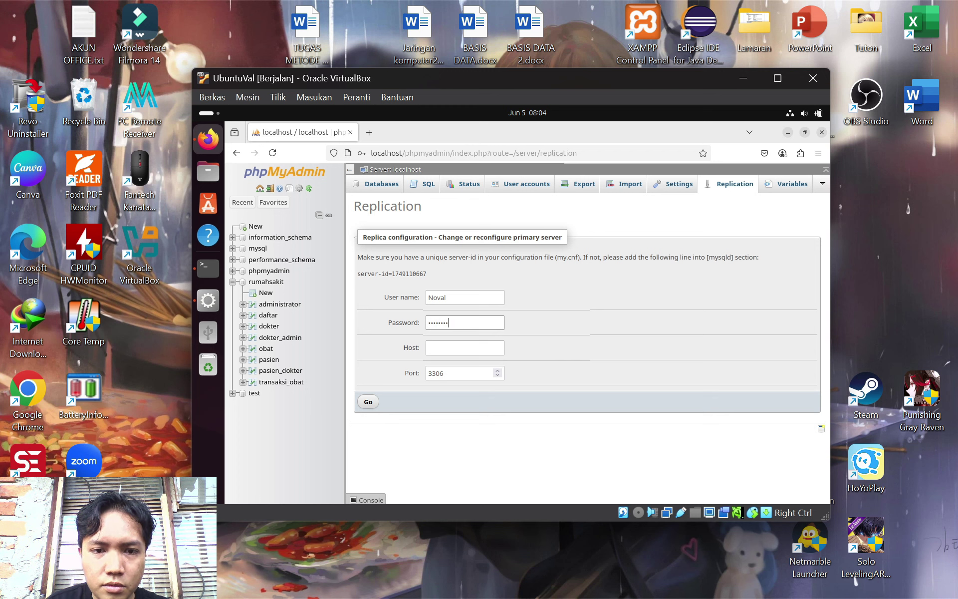
{"action": "left_click", "coordinate": [494, 344]}
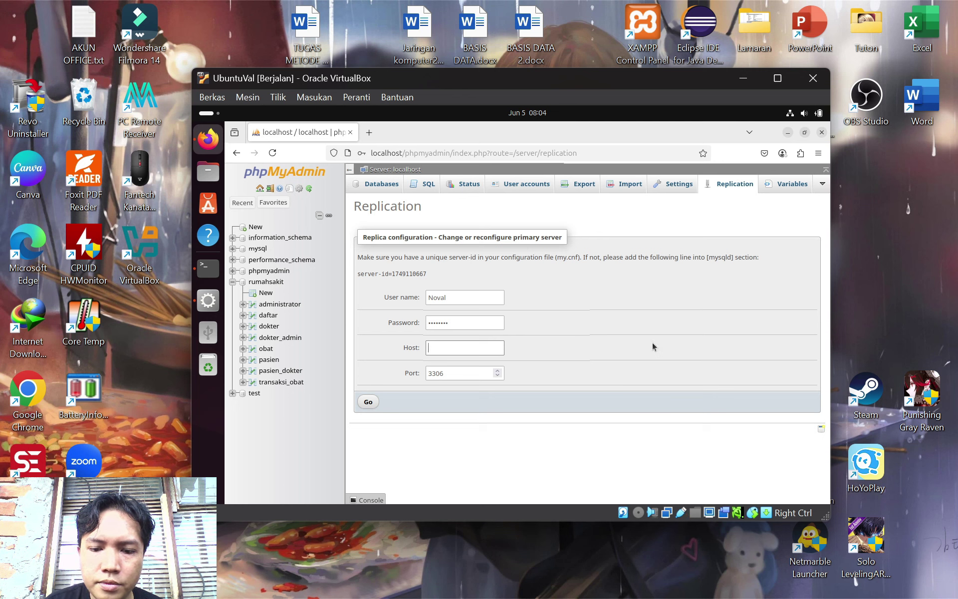
{"action": "type", "text": "192."}
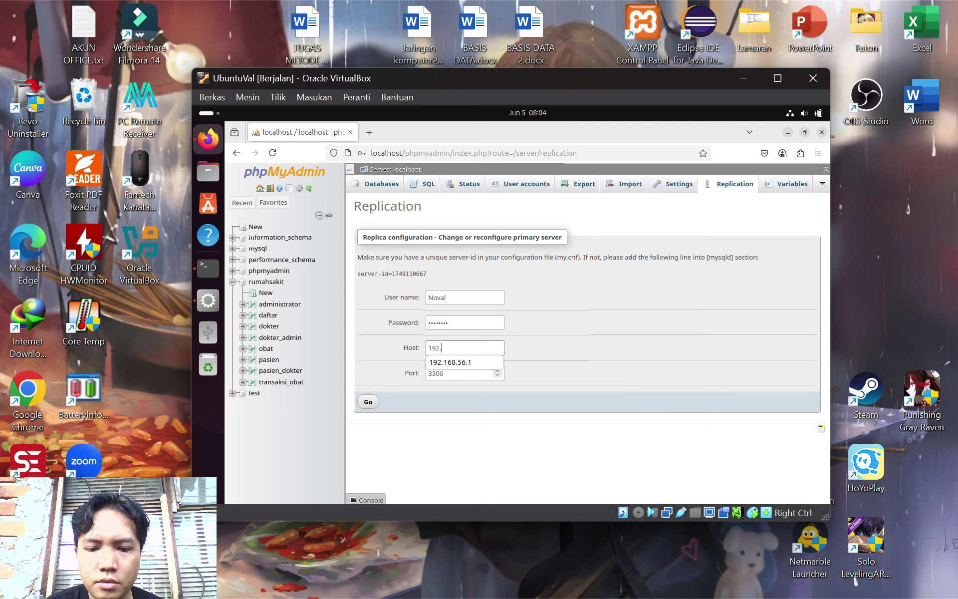
{"action": "type", "text": "168.56"}
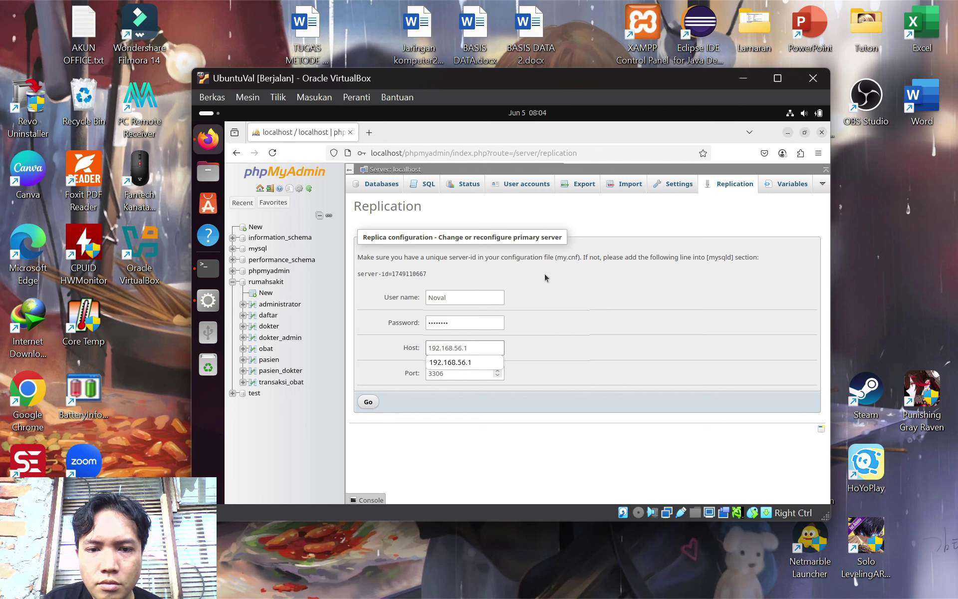
{"action": "type", "text": ".1"}
{"action": "left_click", "coordinate": [473, 369]}
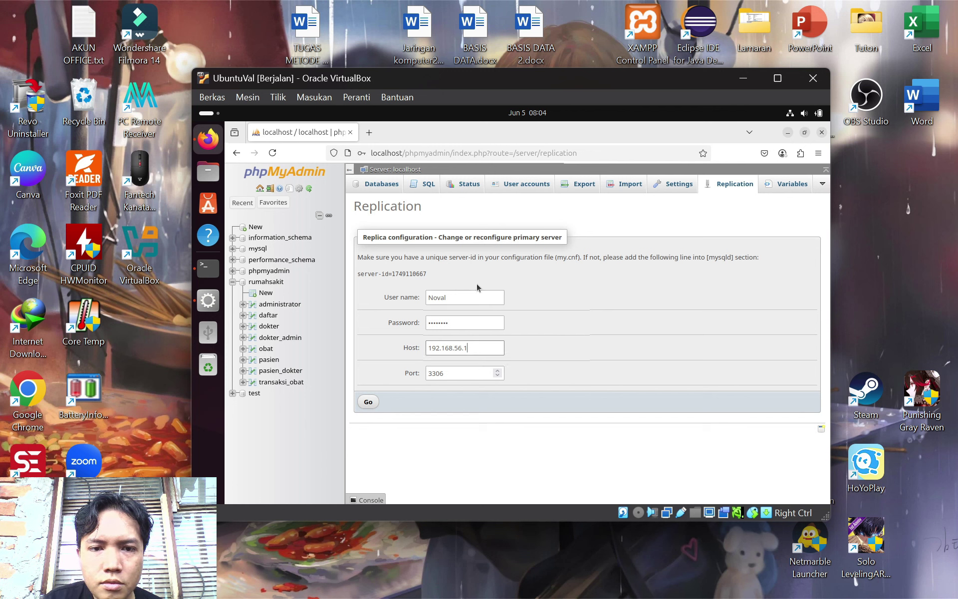
{"action": "left_click_drag", "start_coordinate": [436, 276], "coordinate": [355, 277]}
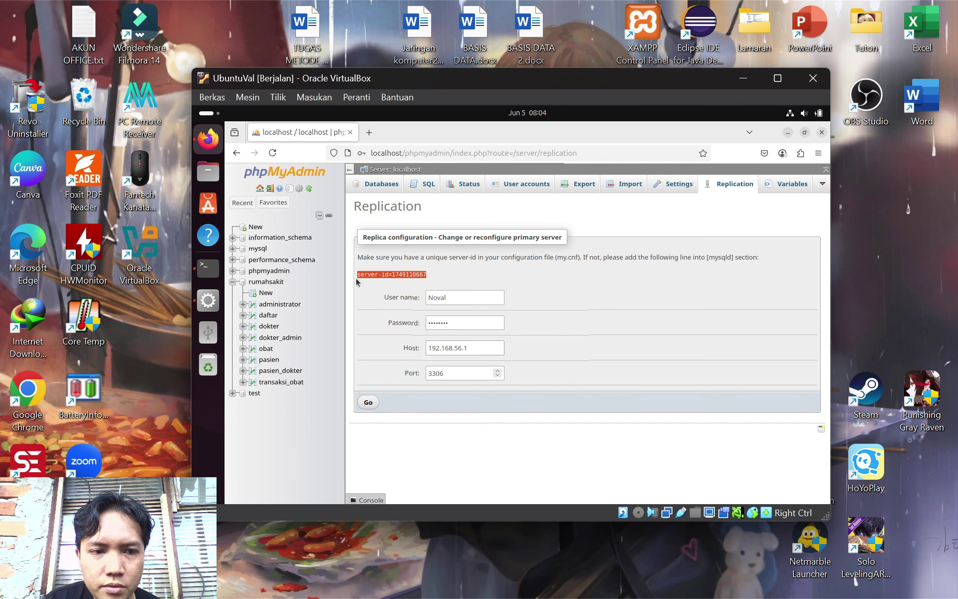
{"action": "right_click", "coordinate": [386, 275]}
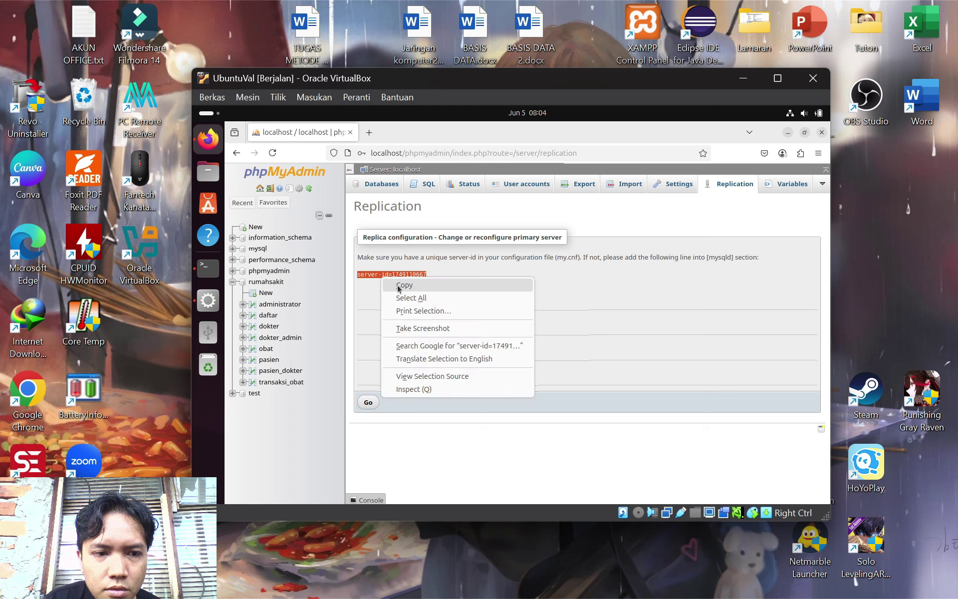
{"action": "left_click", "coordinate": [398, 288]}
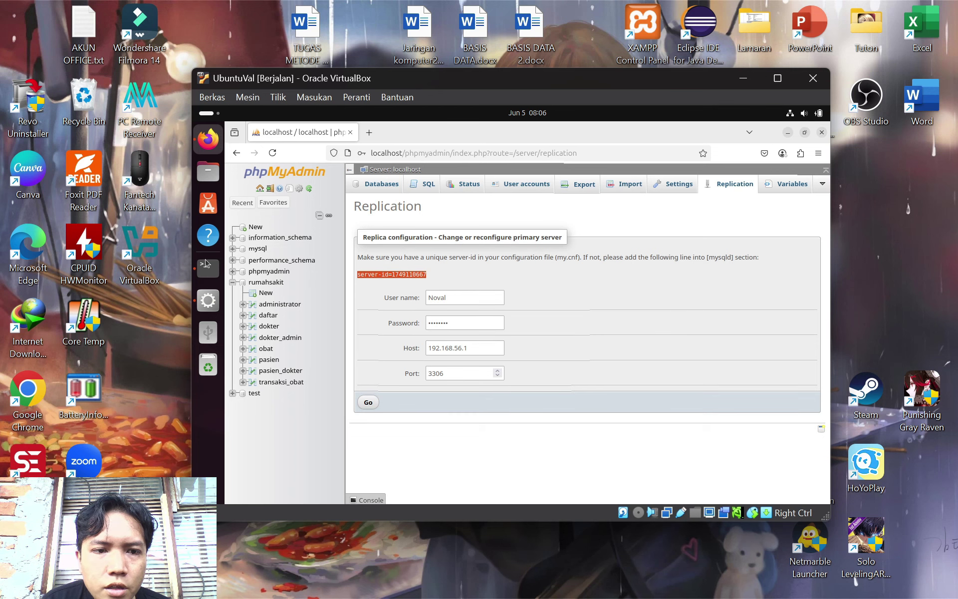
Open the MySQL Database my.cnf file for editing from the XAMPP panel
{"action": "left_click", "coordinate": [208, 300]}
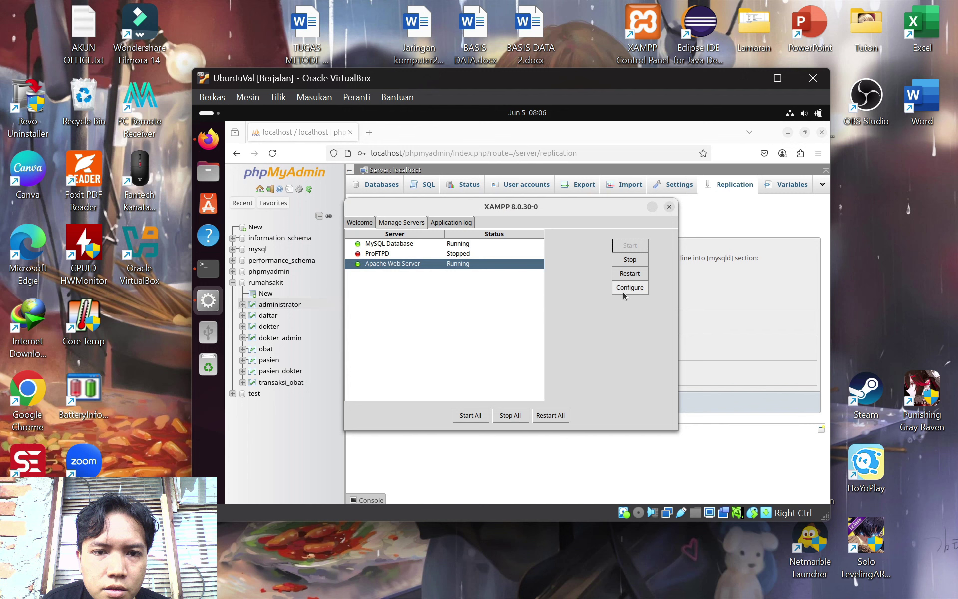
{"action": "left_click", "coordinate": [431, 246]}
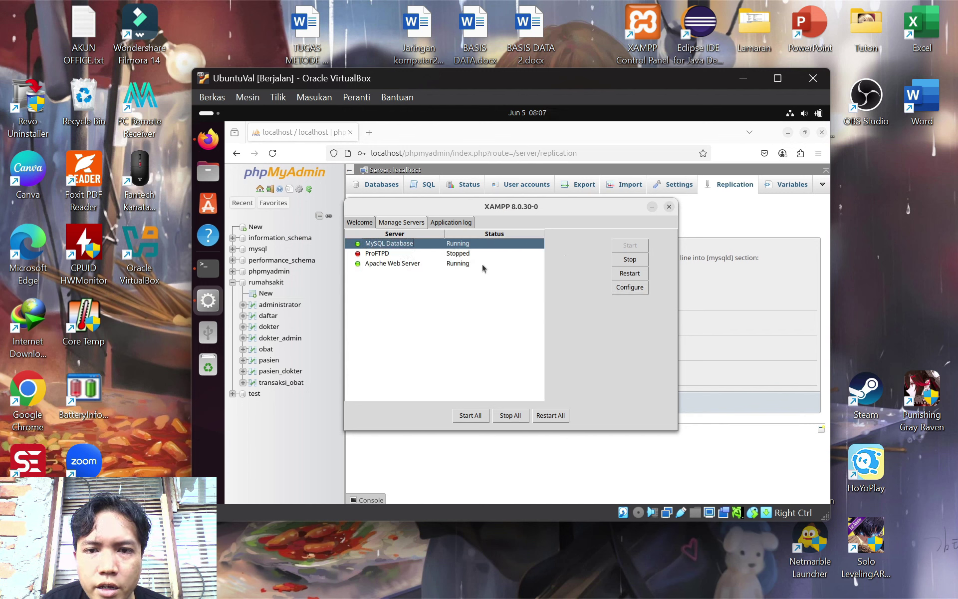
{"action": "left_click", "coordinate": [631, 289]}
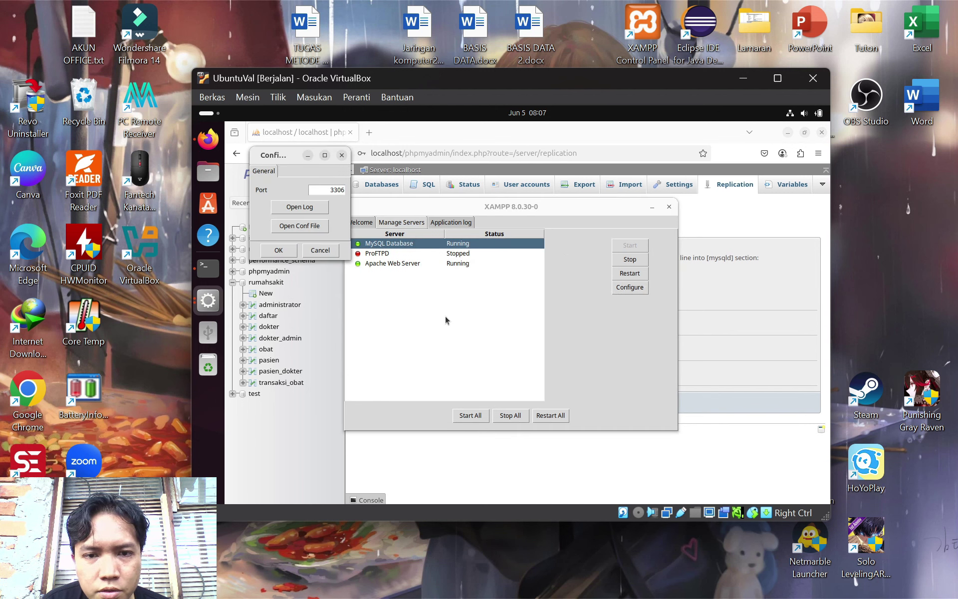
{"action": "left_click", "coordinate": [303, 231]}
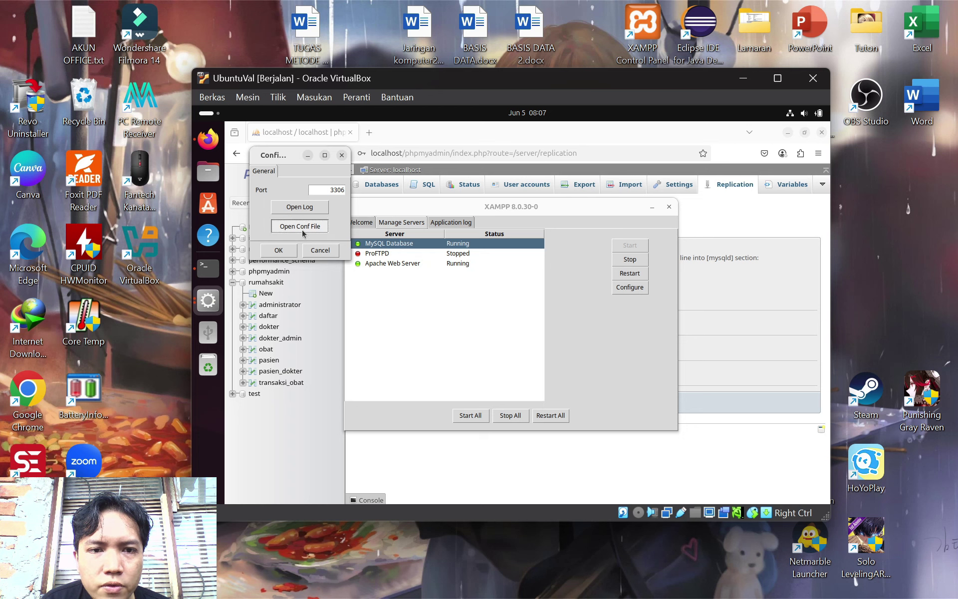
{"action": "left_click", "coordinate": [493, 348]}
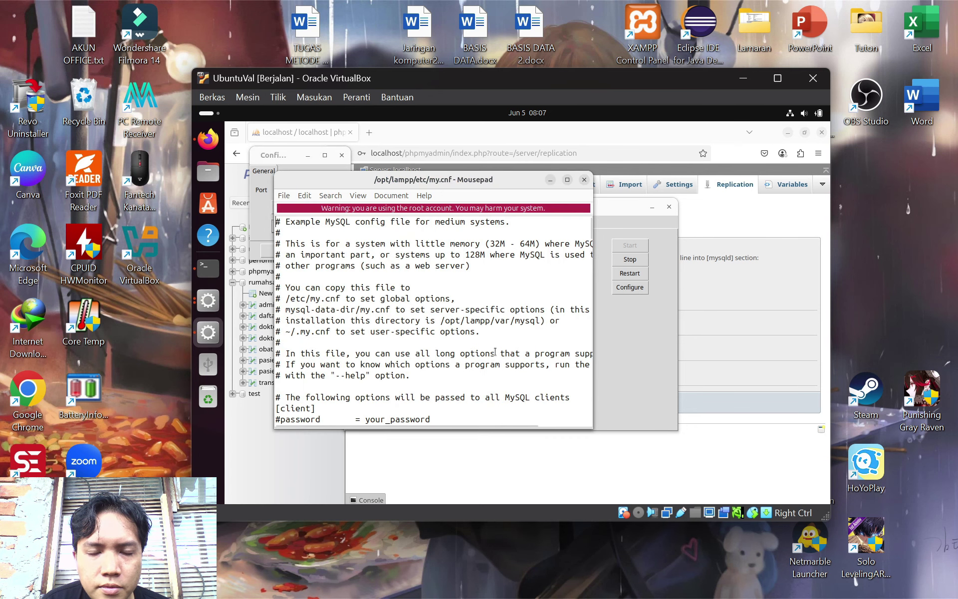
{"action": "scroll", "coordinate": [478, 348], "scroll_direction": "down", "scroll_amount": 3}
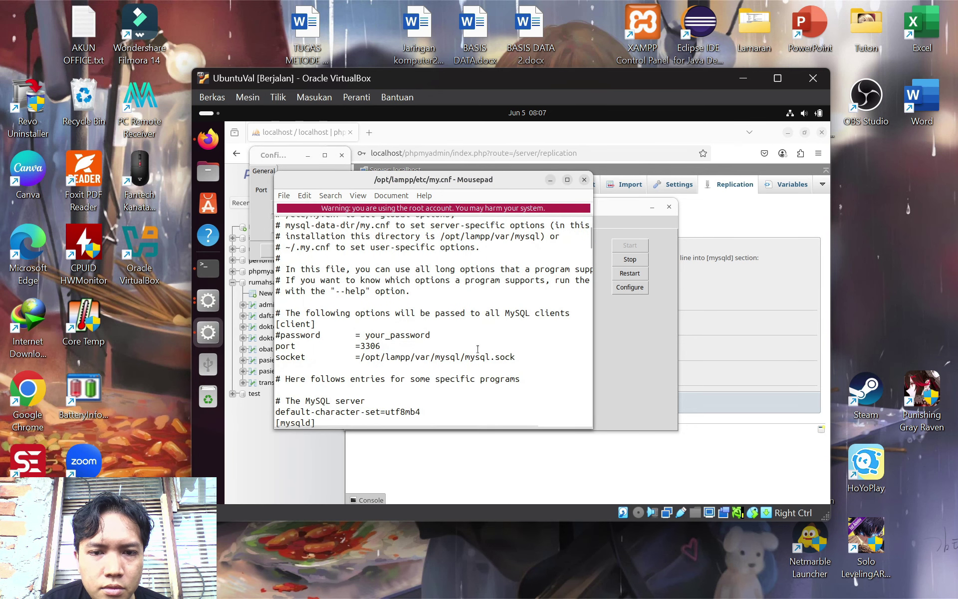
{"action": "scroll", "coordinate": [478, 349], "scroll_direction": "down", "scroll_amount": 3}
{"action": "scroll", "coordinate": [478, 349], "scroll_direction": "down", "scroll_amount": 5}
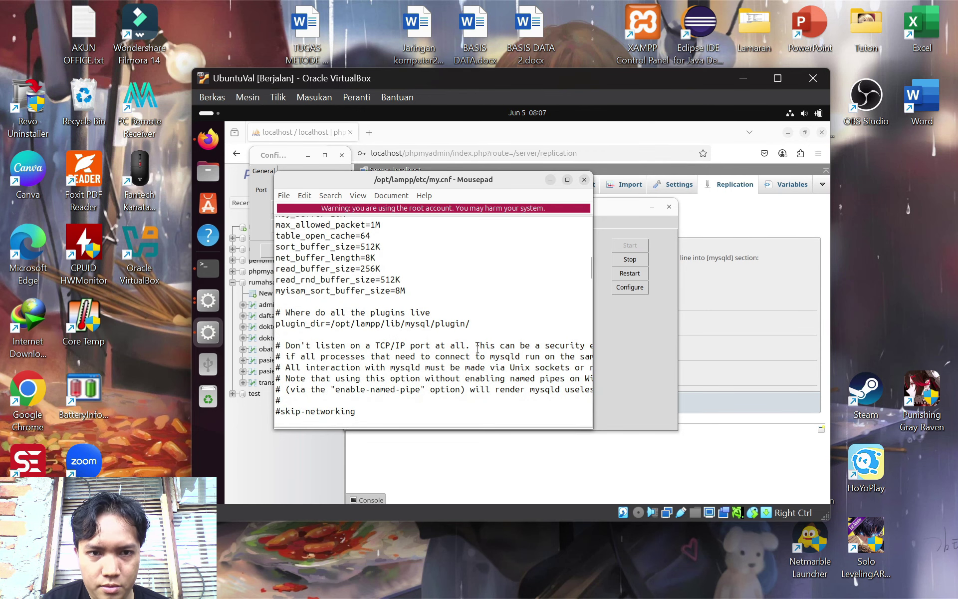
{"action": "scroll", "coordinate": [477, 349], "scroll_direction": "down", "scroll_amount": 12}
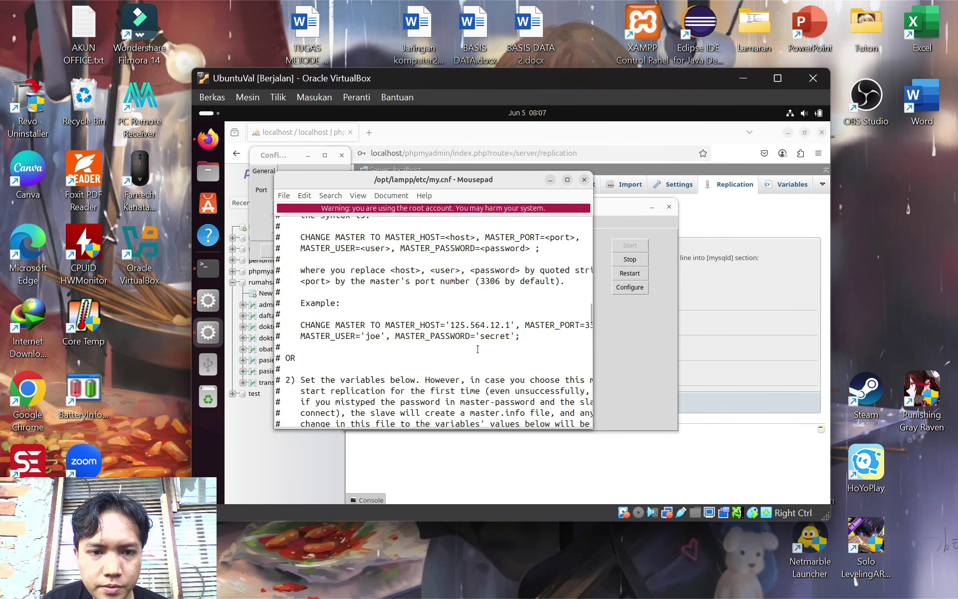
{"action": "scroll", "coordinate": [478, 349], "scroll_direction": "down", "scroll_amount": 7}
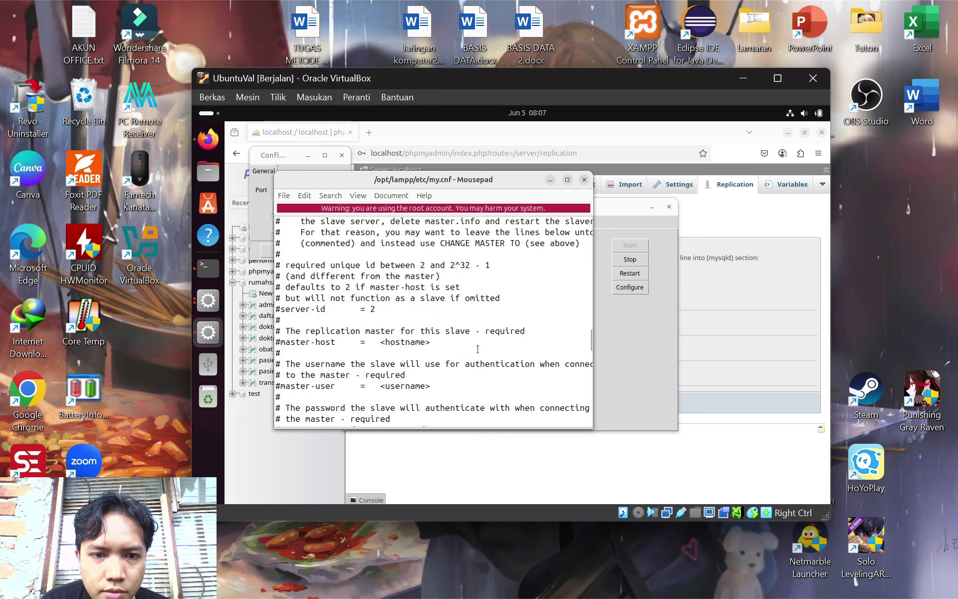
{"action": "key", "text": "Return"}
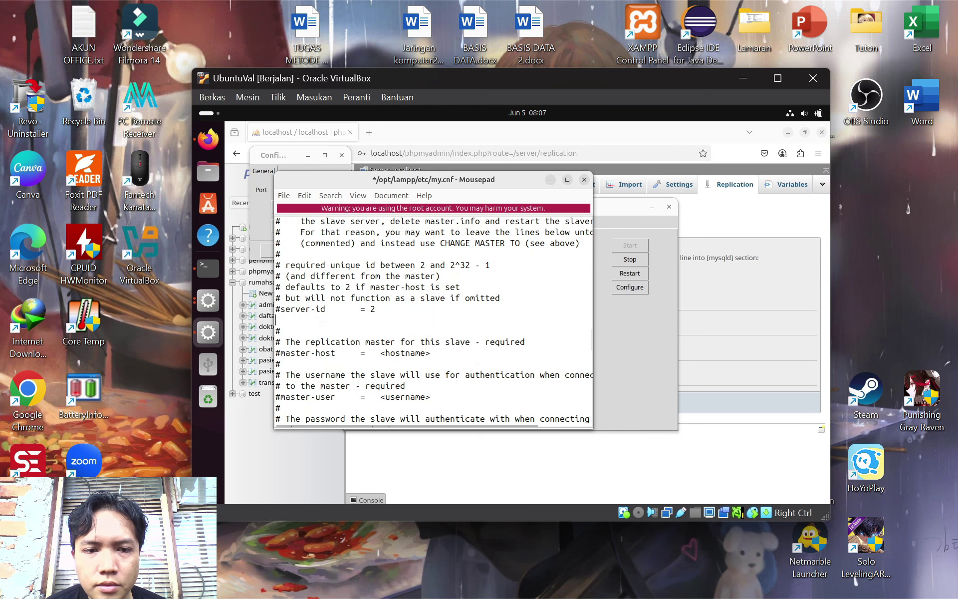
{"action": "key", "text": "ctrl+v"}
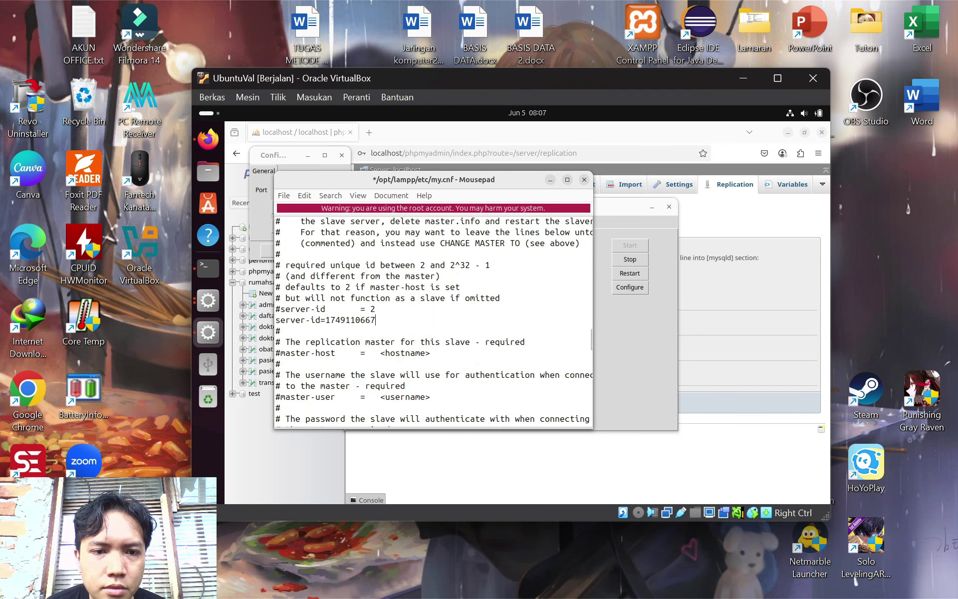
{"action": "key", "text": "BackSpace"}
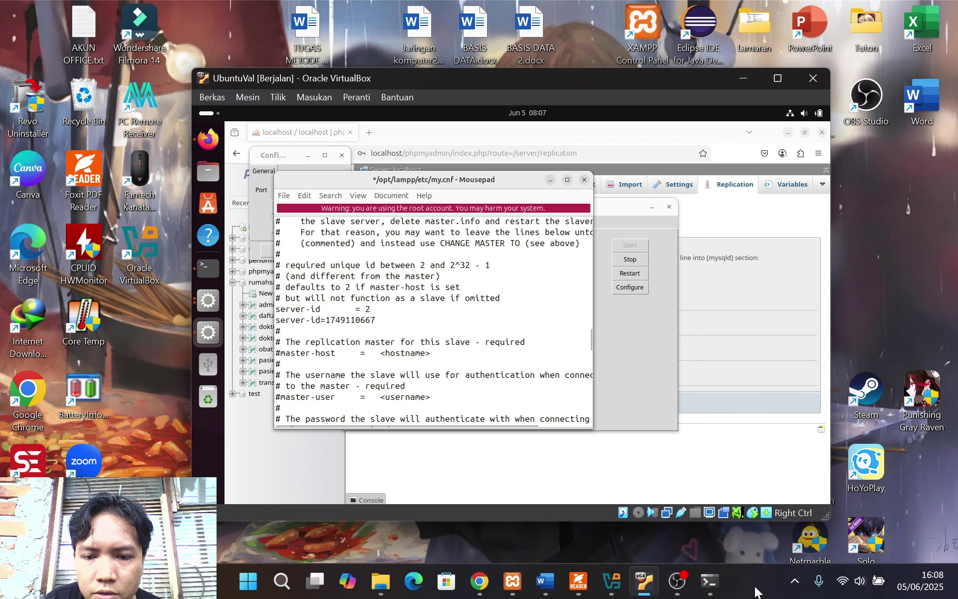
{"action": "left_click", "coordinate": [578, 582]}
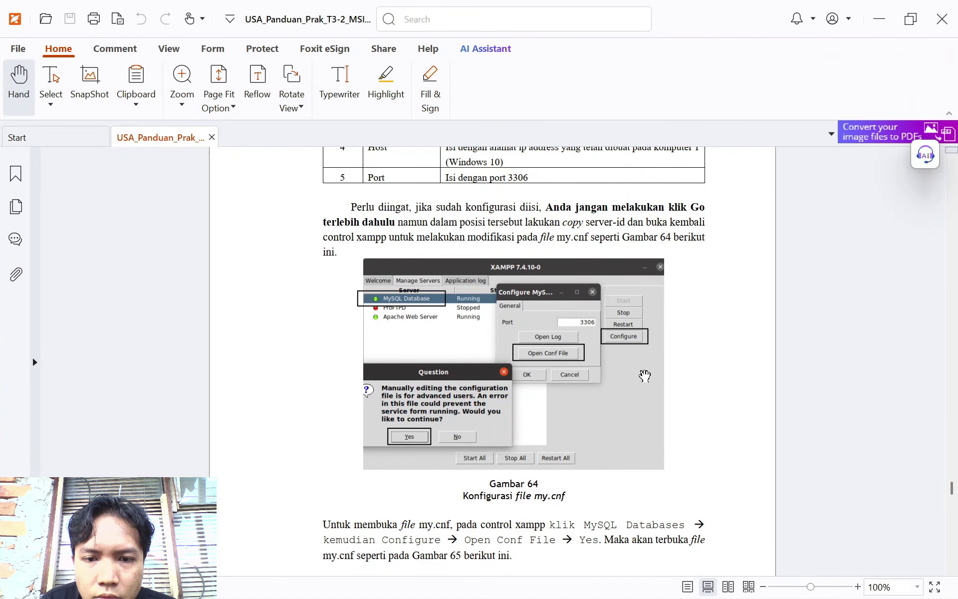
Scroll the PDF guide to Gambar 65 and select the replicate-do-db=rumahsakit text
{"action": "scroll", "coordinate": [644, 377], "scroll_direction": "down", "scroll_amount": 3}
{"action": "scroll", "coordinate": [644, 376], "scroll_direction": "up", "scroll_amount": 4}
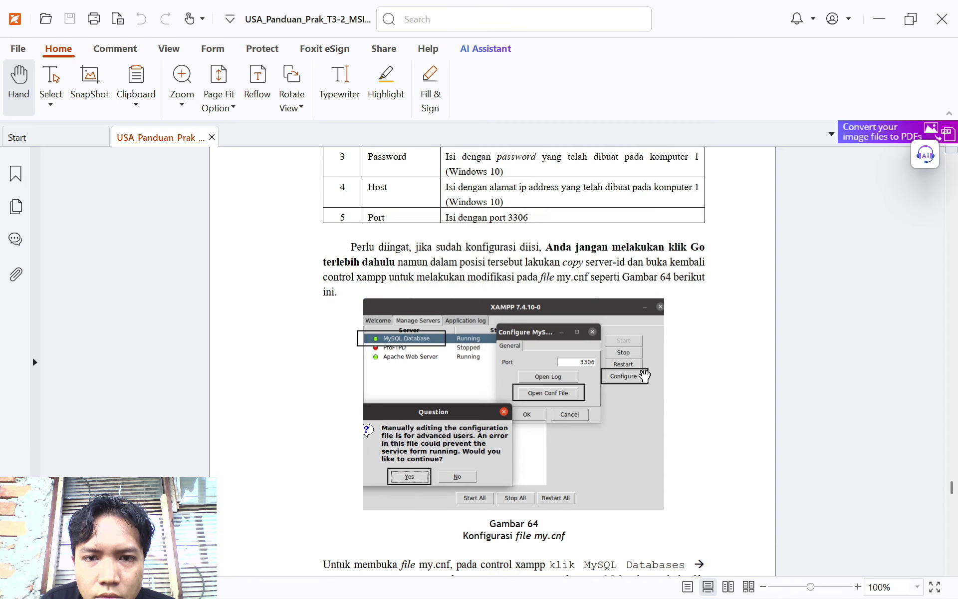
{"action": "scroll", "coordinate": [641, 381], "scroll_direction": "down", "scroll_amount": 11}
{"action": "scroll", "coordinate": [641, 380], "scroll_direction": "up", "scroll_amount": 1}
{"action": "scroll", "coordinate": [641, 380], "scroll_direction": "down", "scroll_amount": 1}
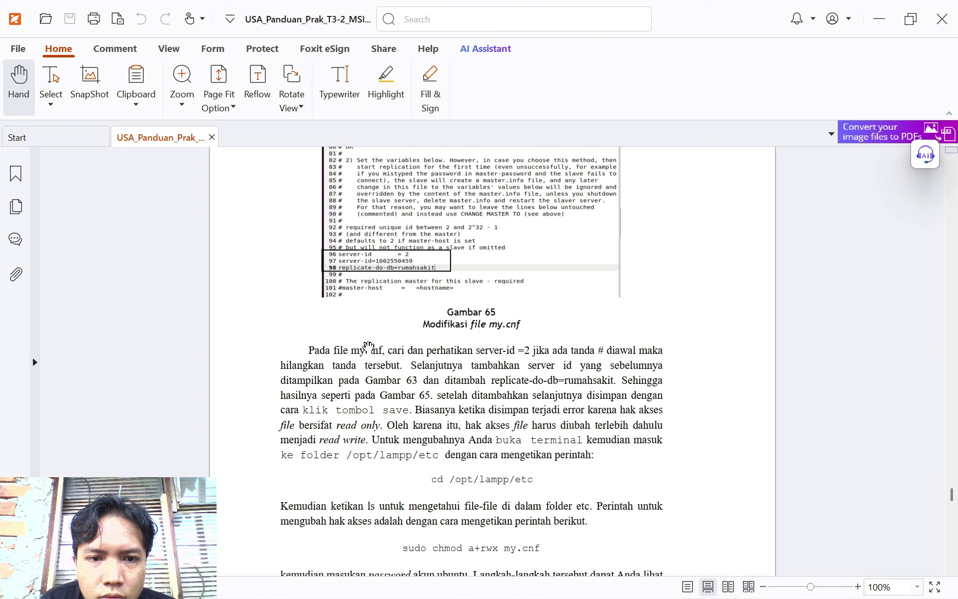
{"action": "left_click", "coordinate": [50, 82]}
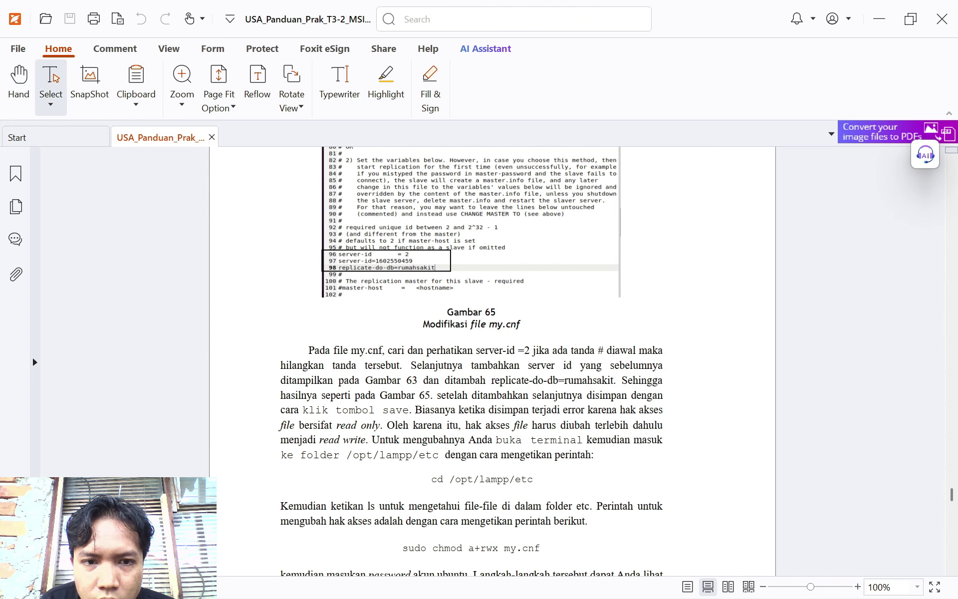
{"action": "left_click_drag", "start_coordinate": [494, 380], "coordinate": [586, 381]}
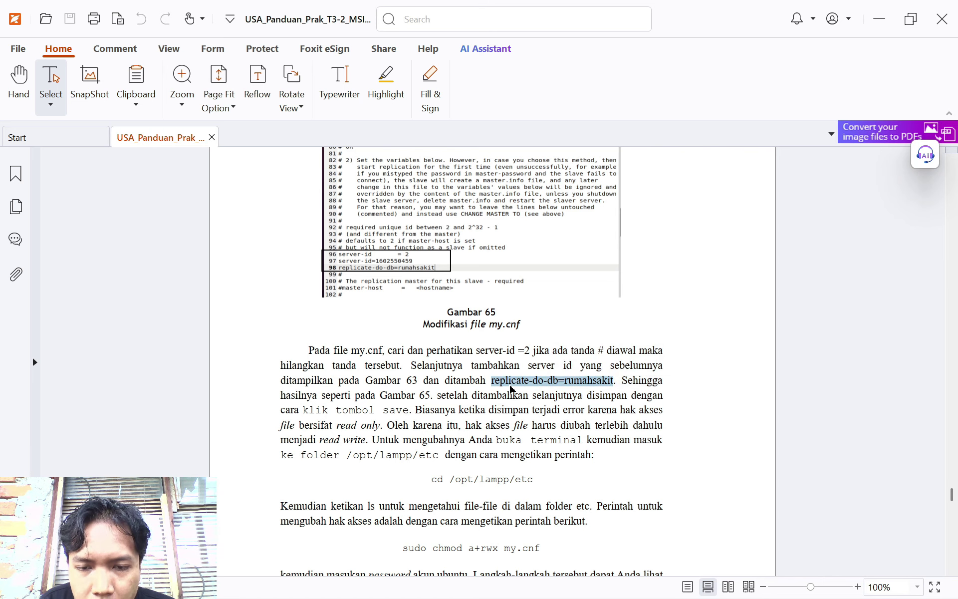
Type replicate-do-db=rumahsakit on the new my.cnf line, checking the PDF guide along the way
{"action": "mouse_move", "coordinate": [713, 591]}
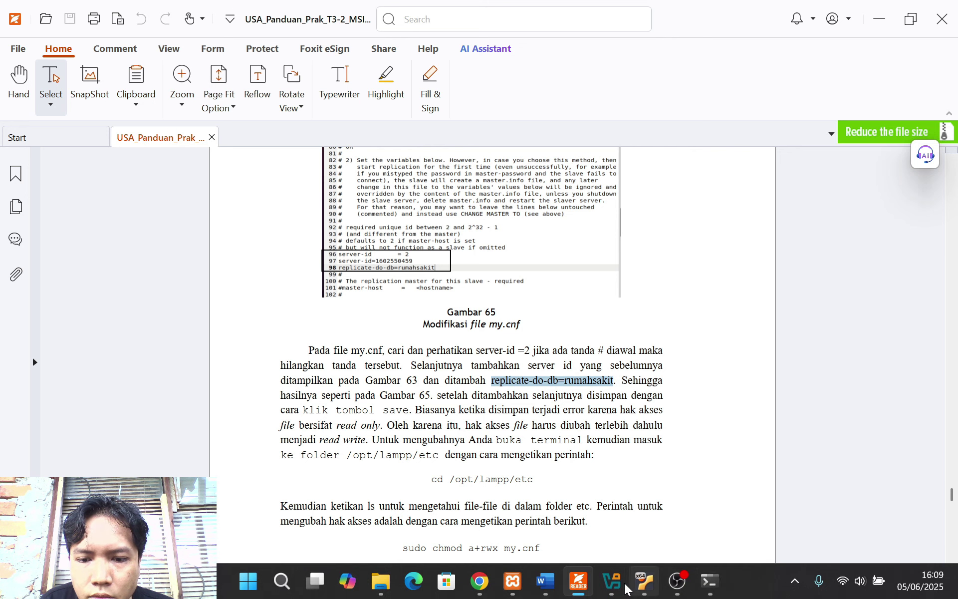
{"action": "left_click", "coordinate": [645, 582]}
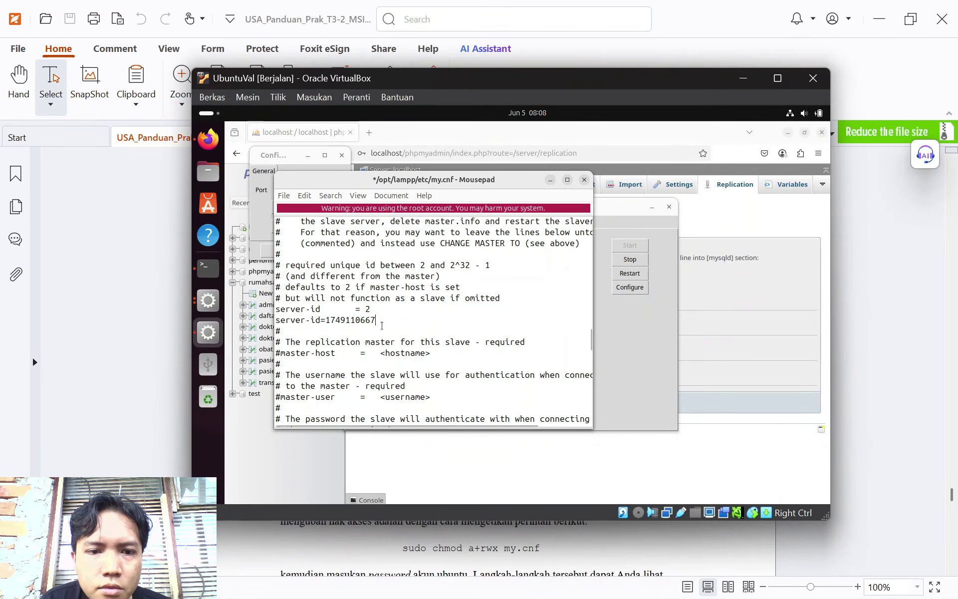
{"action": "type", "text": "replicate"}
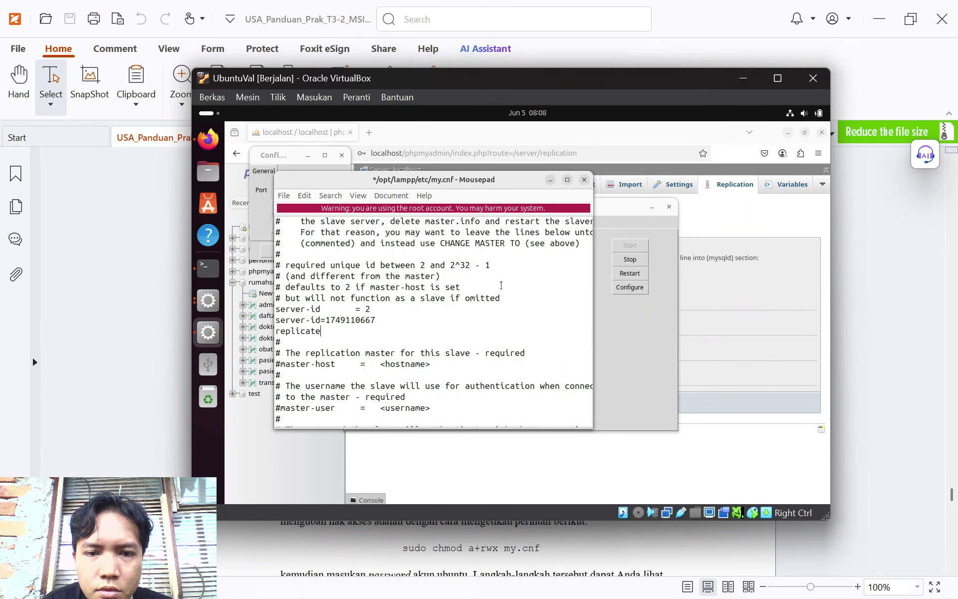
{"action": "key", "text": "alt+Tab"}
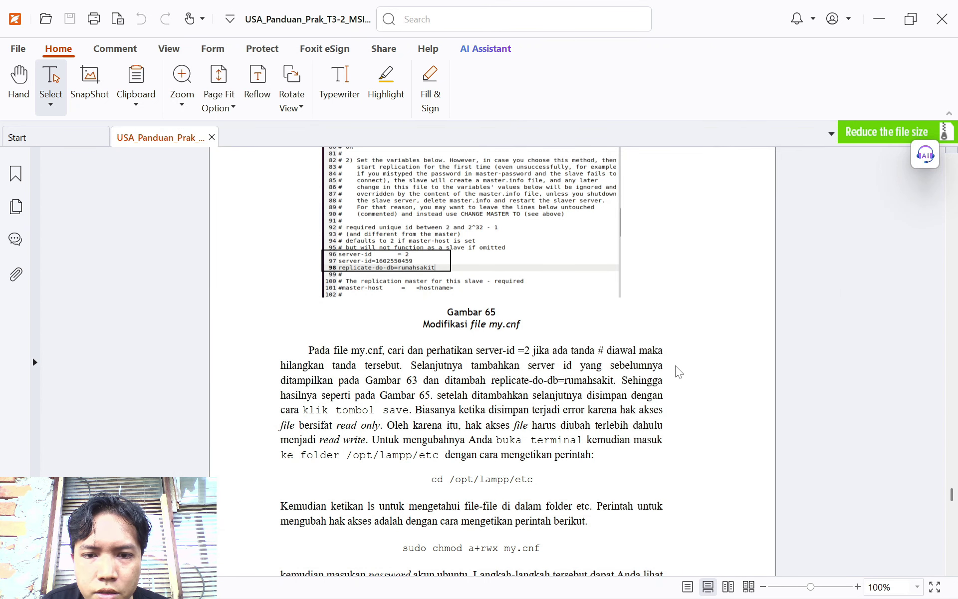
{"action": "key", "text": "alt+Tab"}
{"action": "type", "text": "e"}
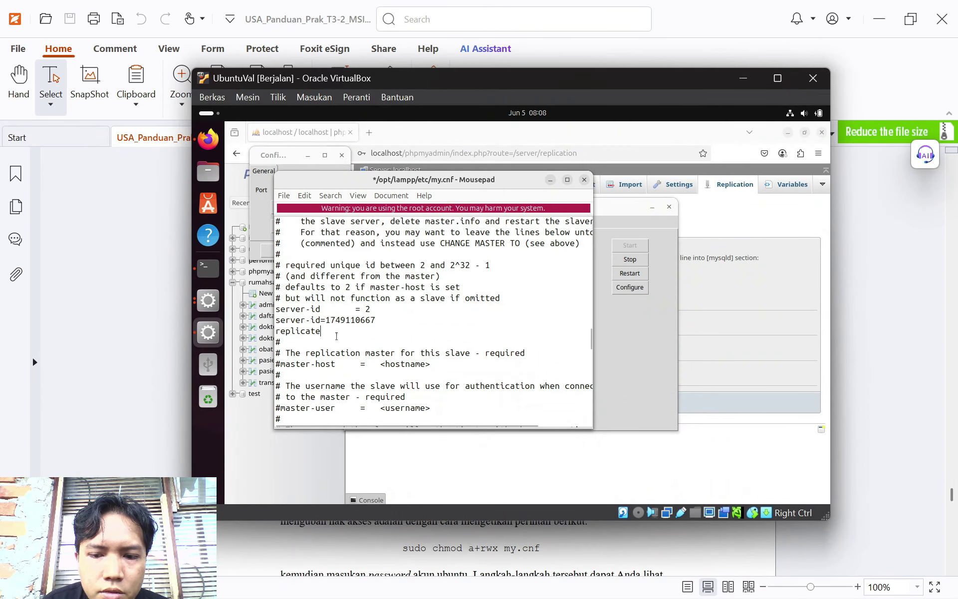
{"action": "type", "text": "-do-db"}
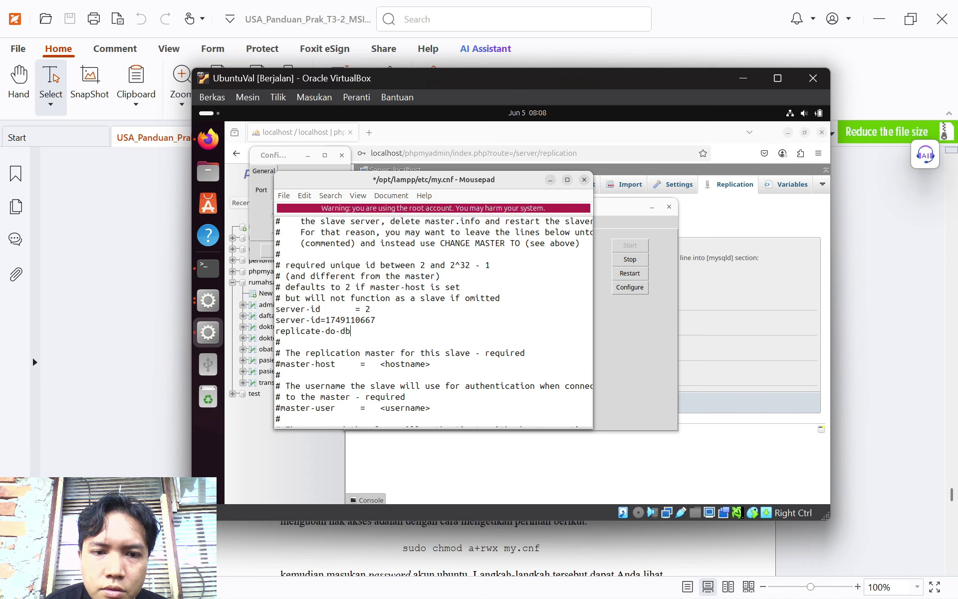
{"action": "key", "text": "alt+Tab"}
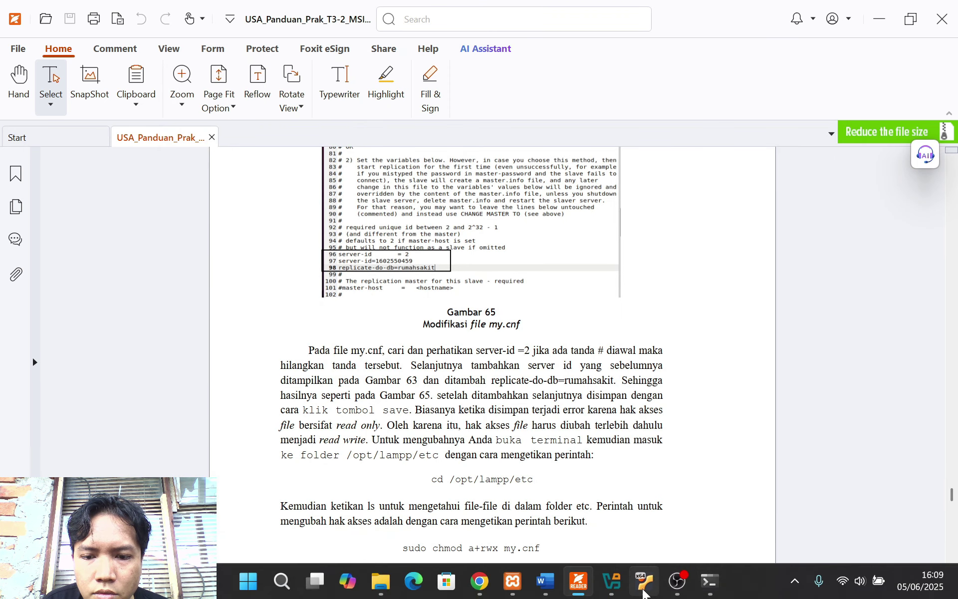
{"action": "left_click", "coordinate": [643, 587]}
{"action": "type", "text": "=rumahsak"}
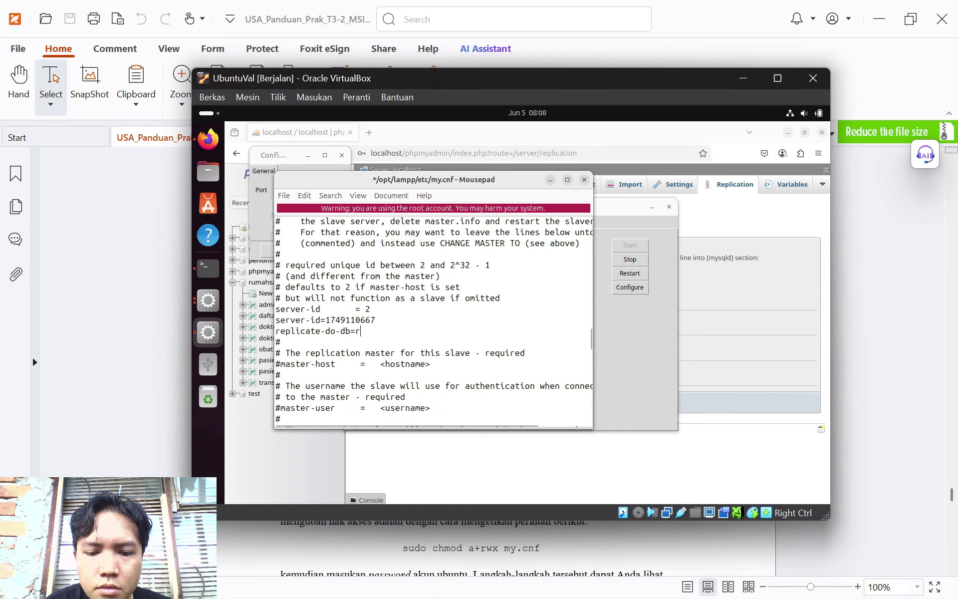
{"action": "type", "text": "it"}
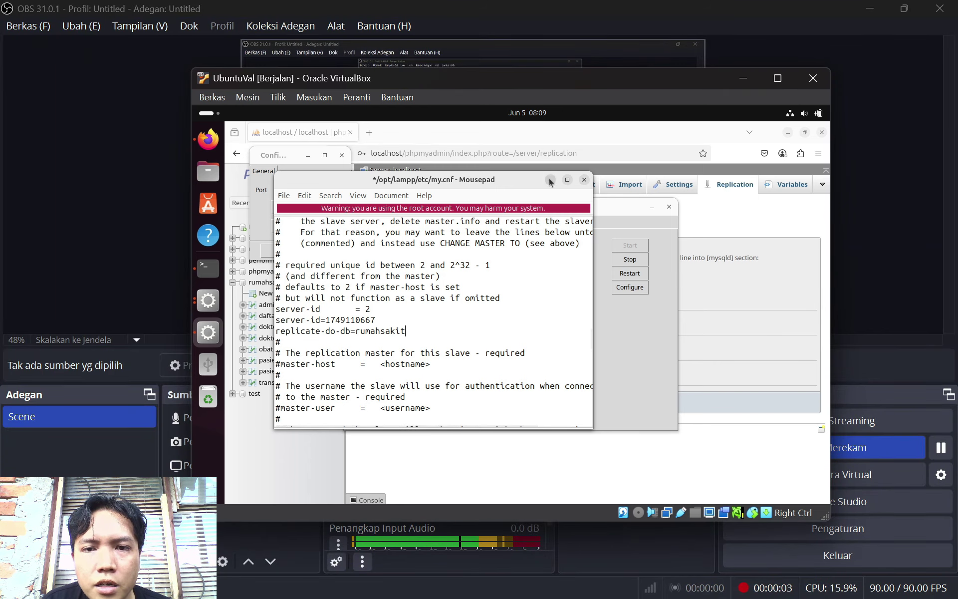
Close the my.cnf editor, the MySQL configuration dialog and the XAMPP control panel
{"action": "left_click", "coordinate": [583, 179]}
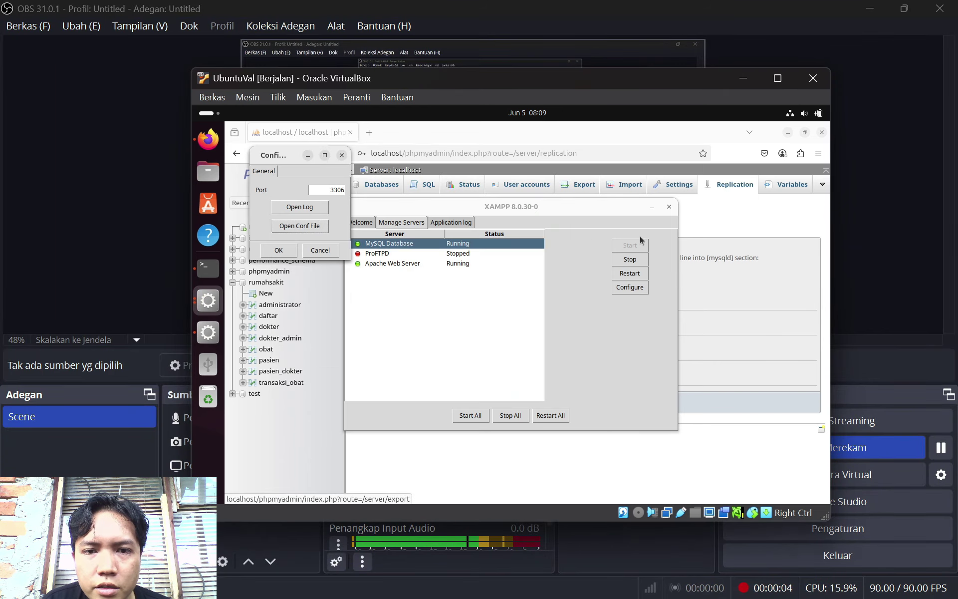
{"action": "key", "text": "Escape"}
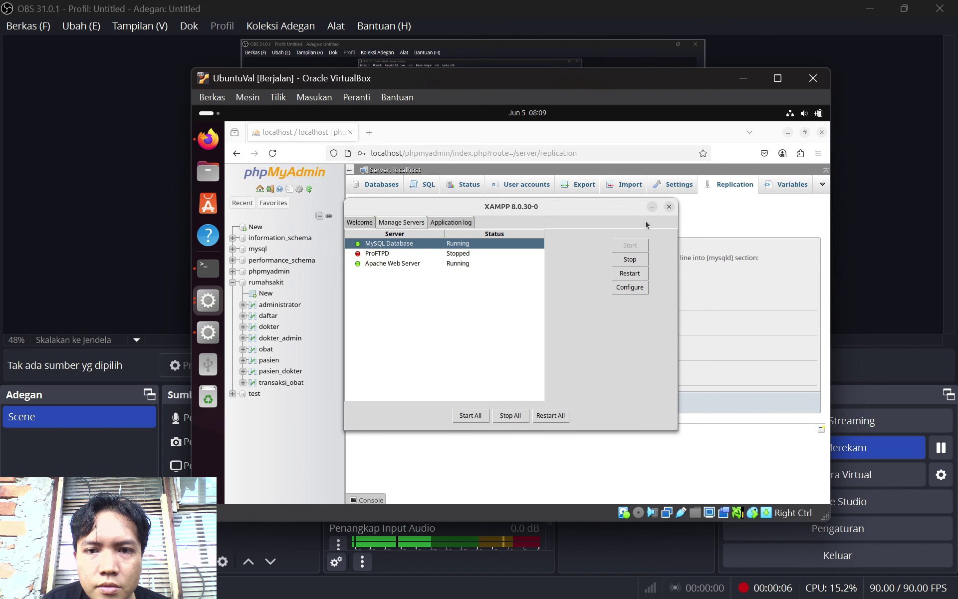
{"action": "left_click", "coordinate": [652, 206]}
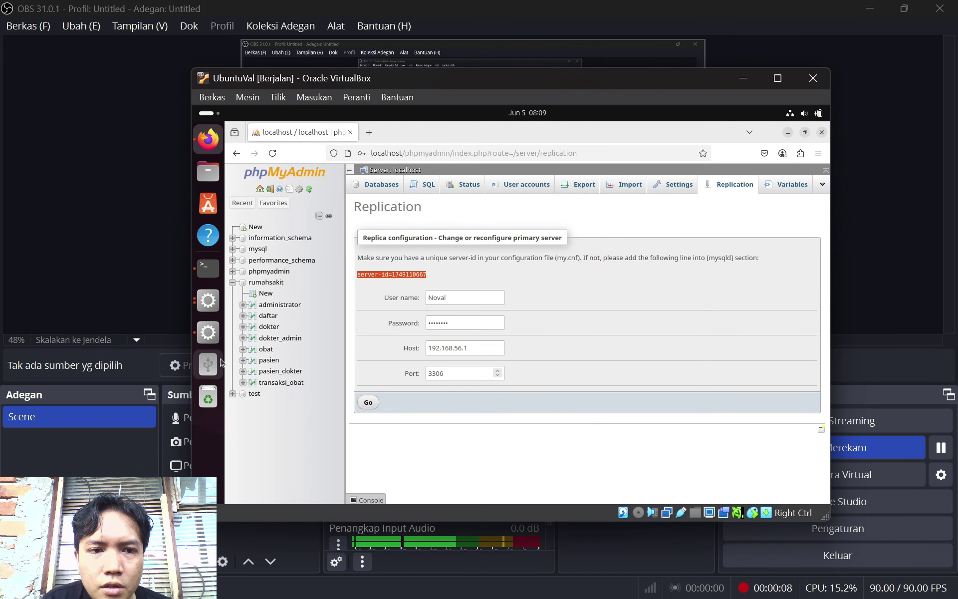
In a new terminal window, change to /opt/lampp/etc and enter sudo chmod a+rw my.cnf
{"action": "left_click", "coordinate": [208, 268]}
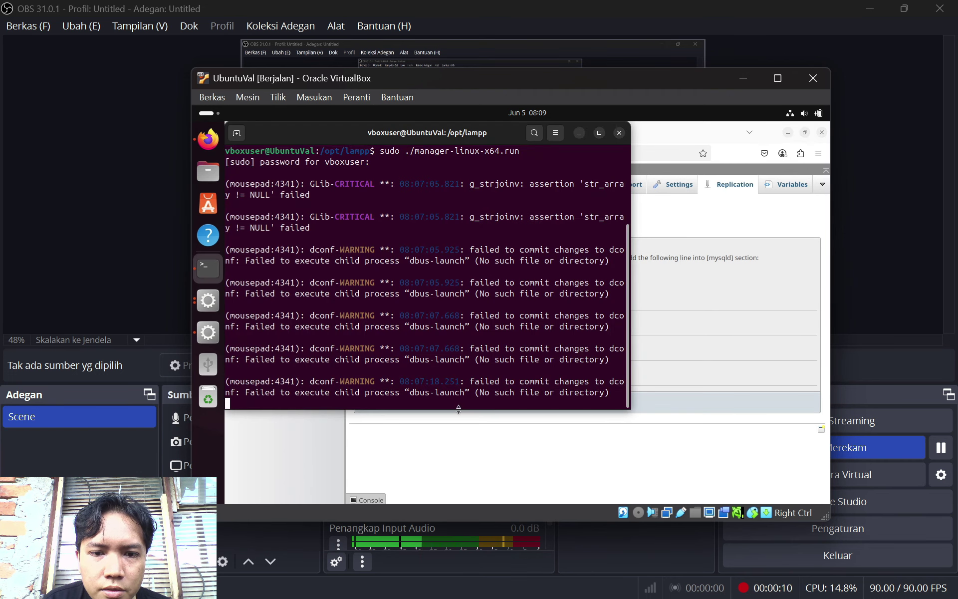
{"action": "right_click", "coordinate": [460, 402]}
{"action": "left_click", "coordinate": [494, 368]}
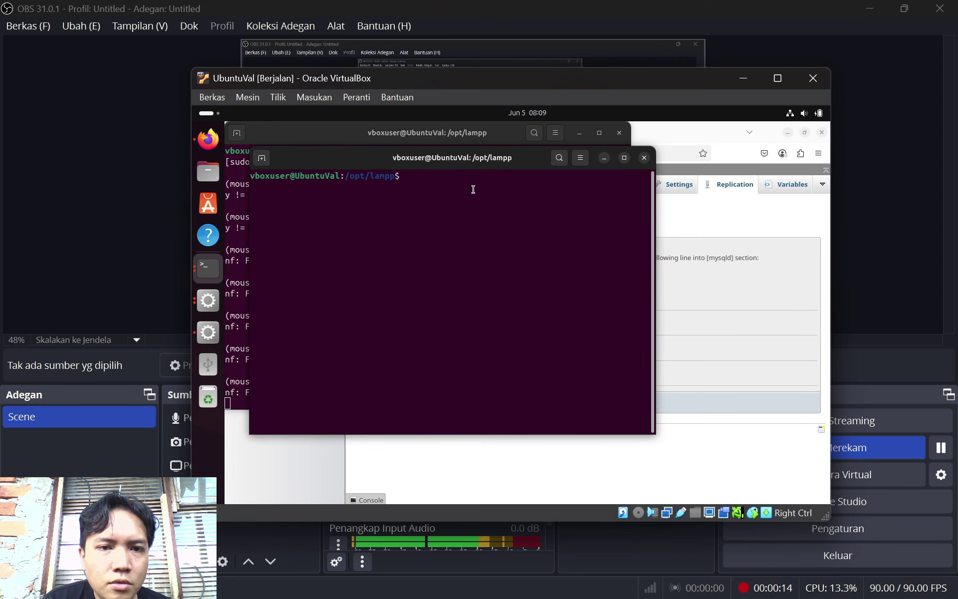
{"action": "type", "text": "c"}
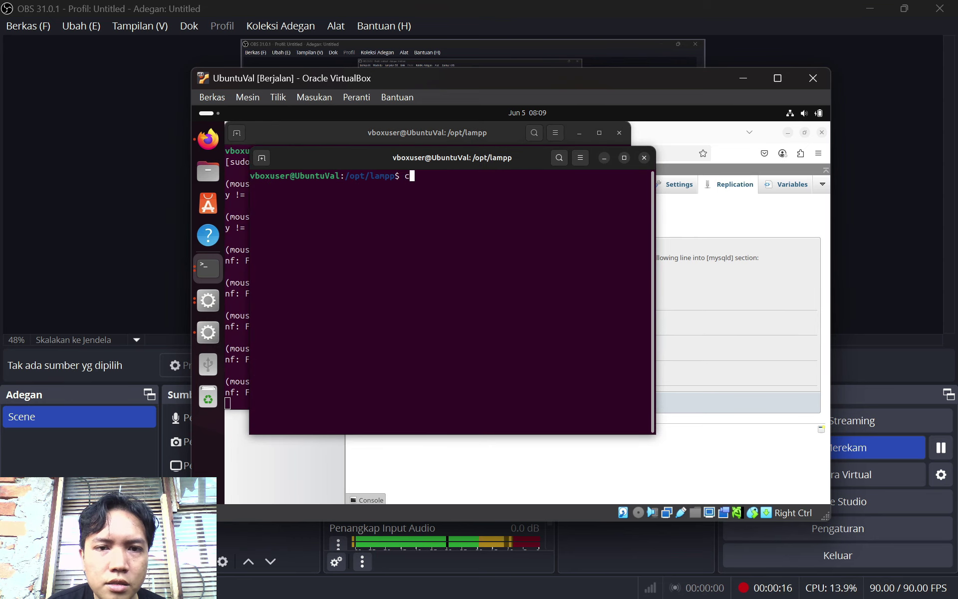
{"action": "type", "text": "d /opt"}
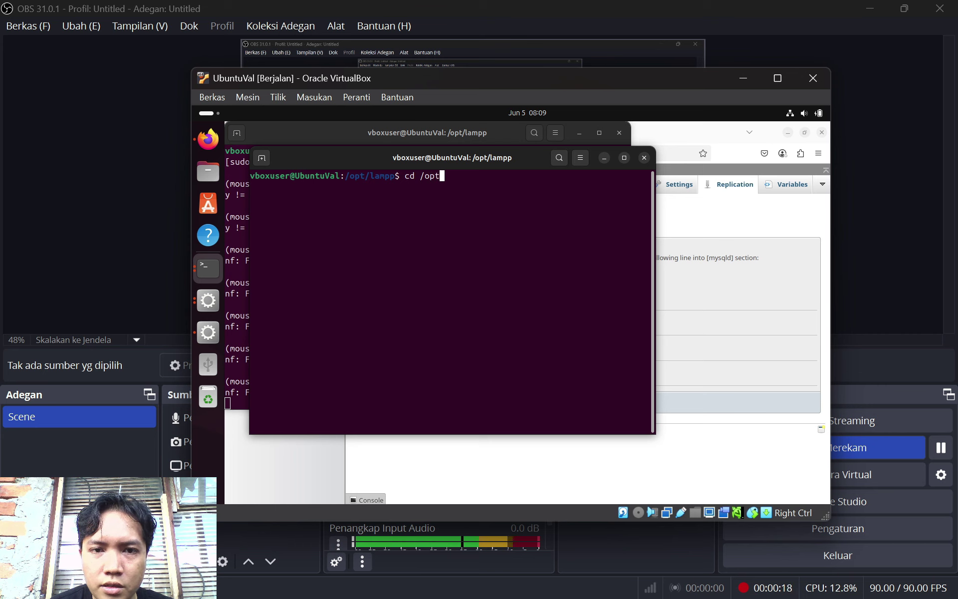
{"action": "type", "text": "/lampp/"}
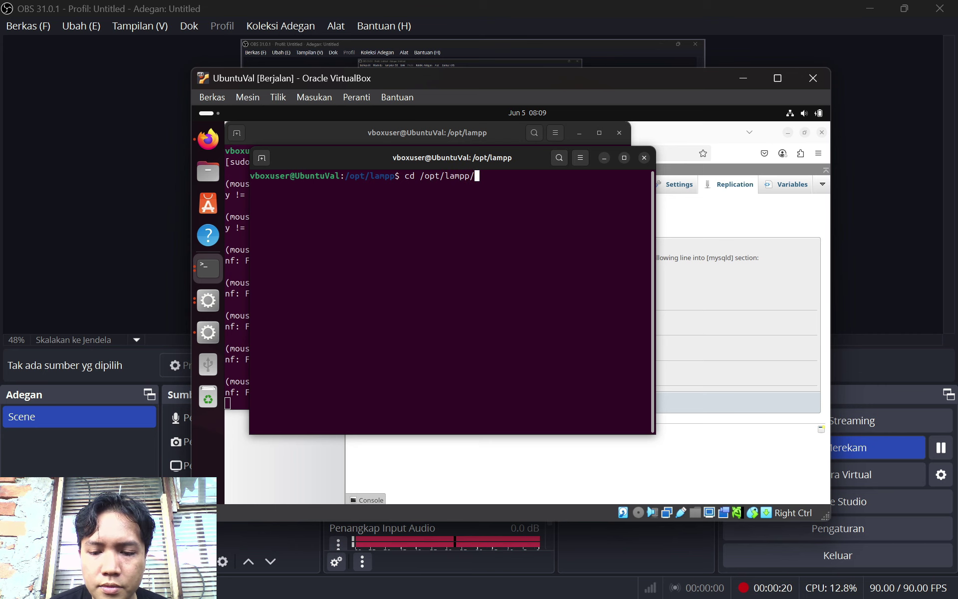
{"action": "type", "text": "etc"}
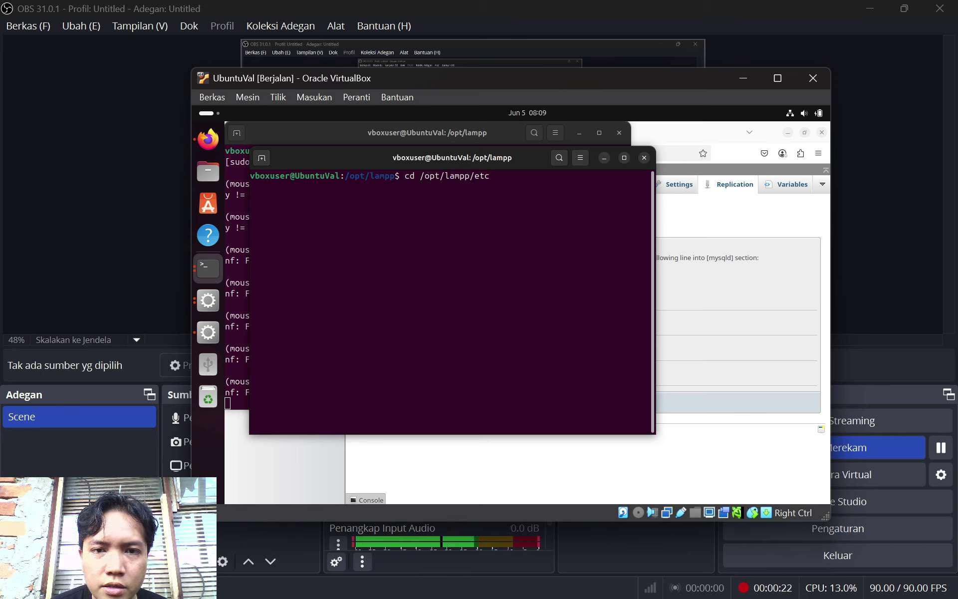
{"action": "key", "text": "Return"}
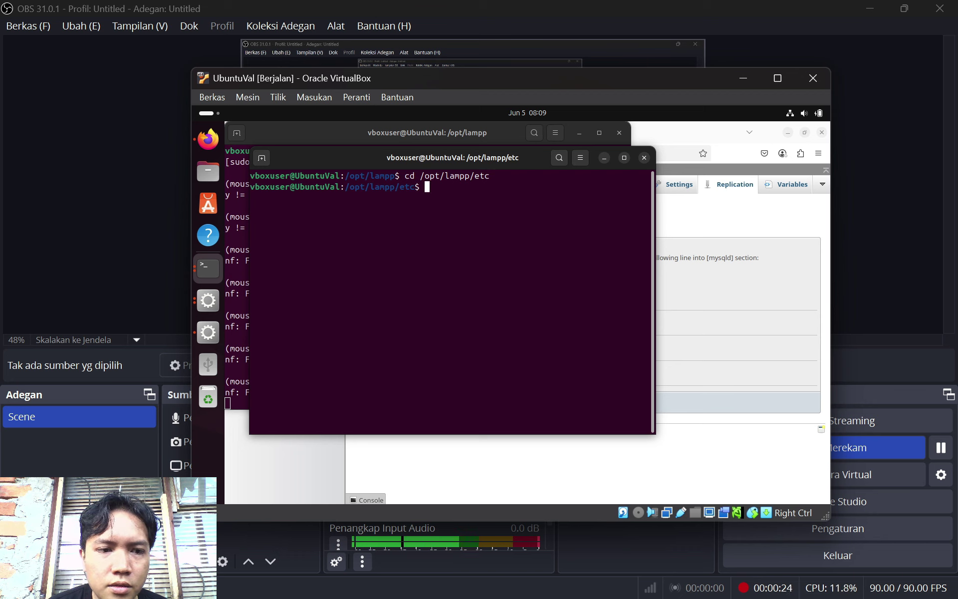
{"action": "type", "text": "sudo chmod"}
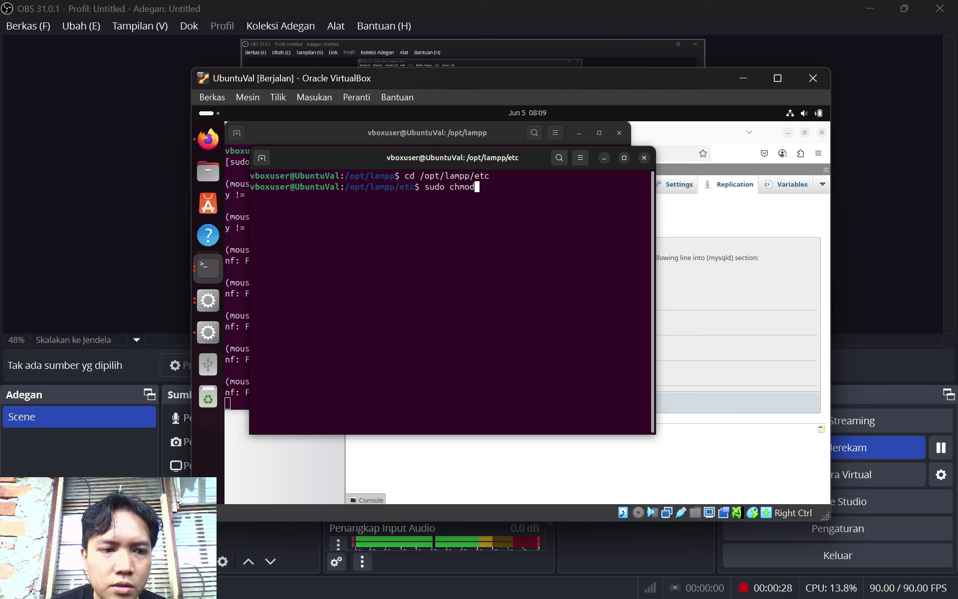
{"action": "type", "text": " a"}
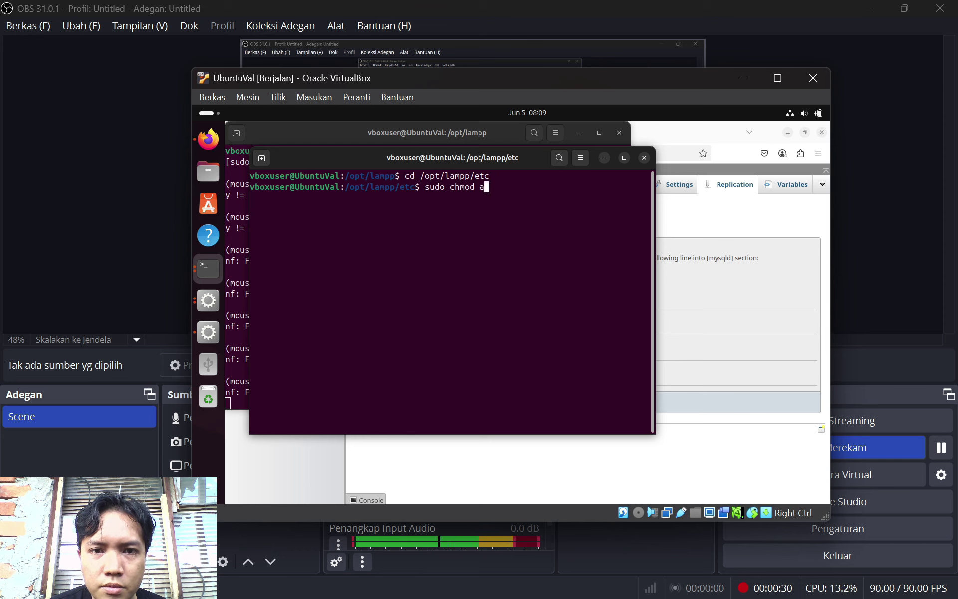
{"action": "type", "text": "+rw my"}
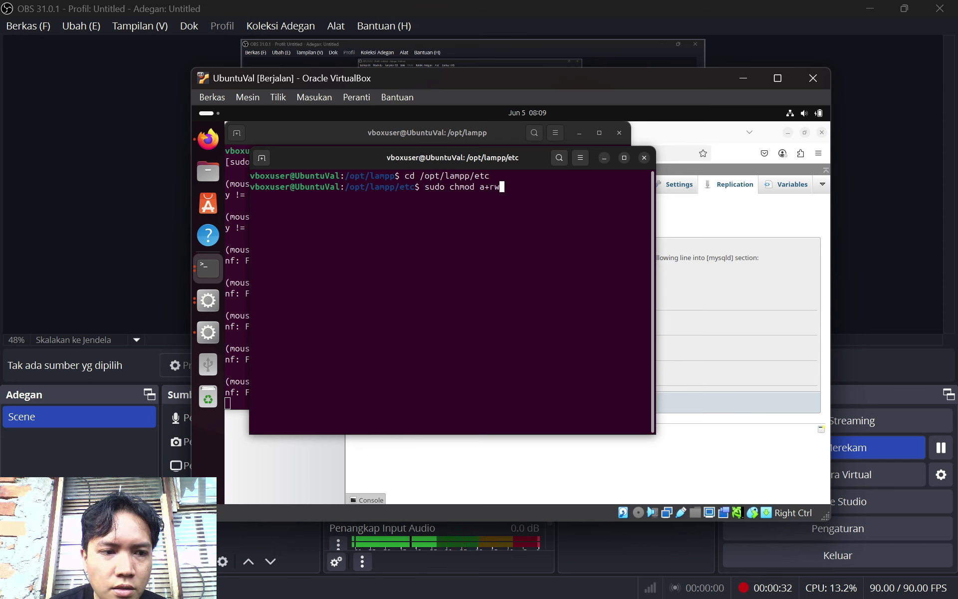
{"action": "type", "text": ".cnf"}
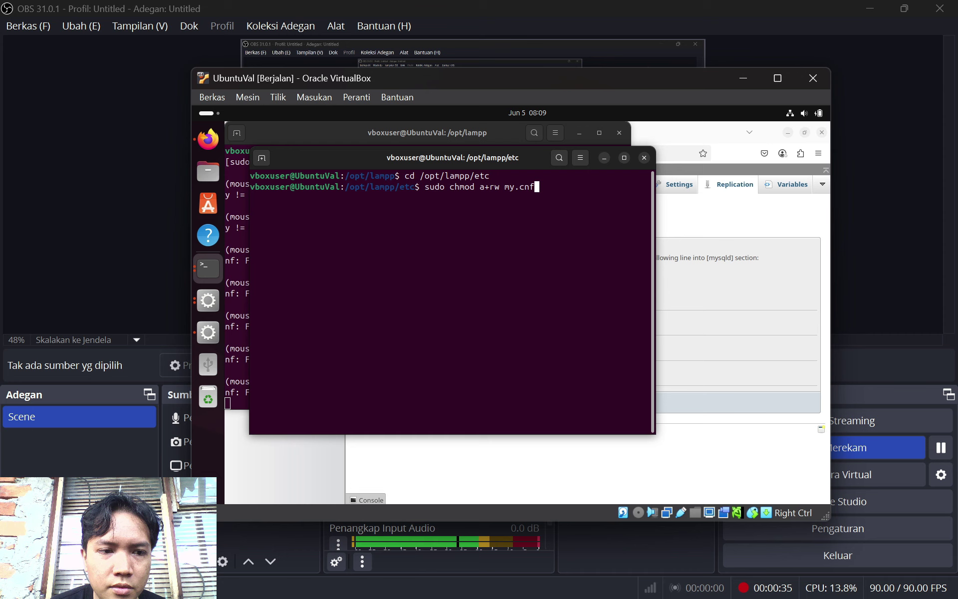
Run the chmod with the sudo password, then save the edited my.cnf in Mousepad
{"action": "key", "text": "Return"}
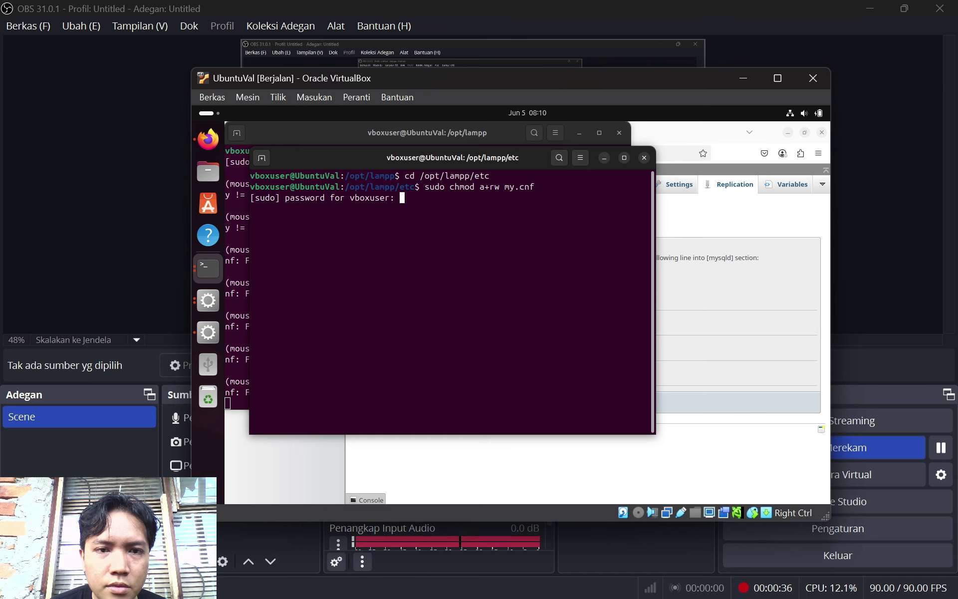
{"action": "key", "text": "Return"}
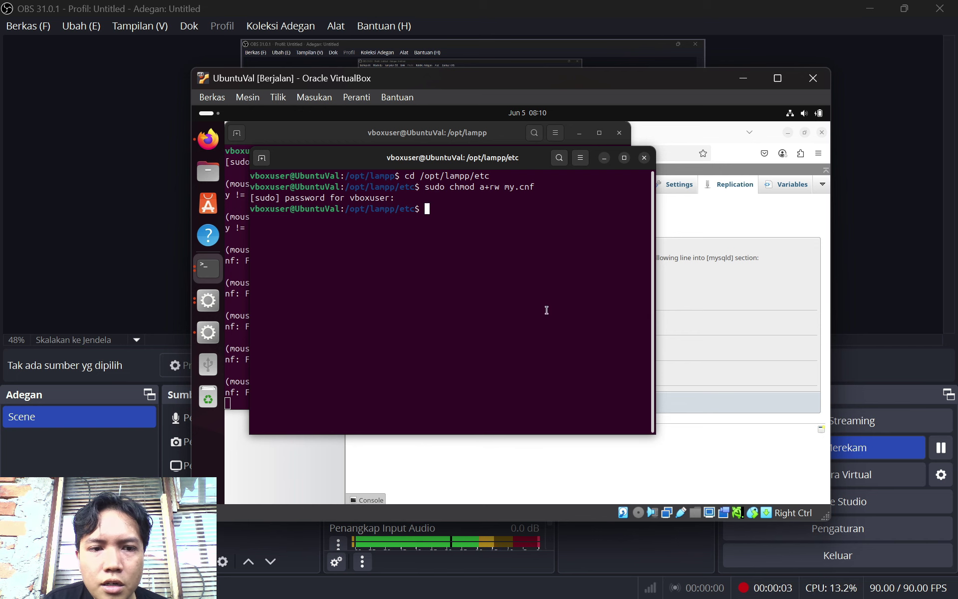
{"action": "left_click", "coordinate": [208, 332]}
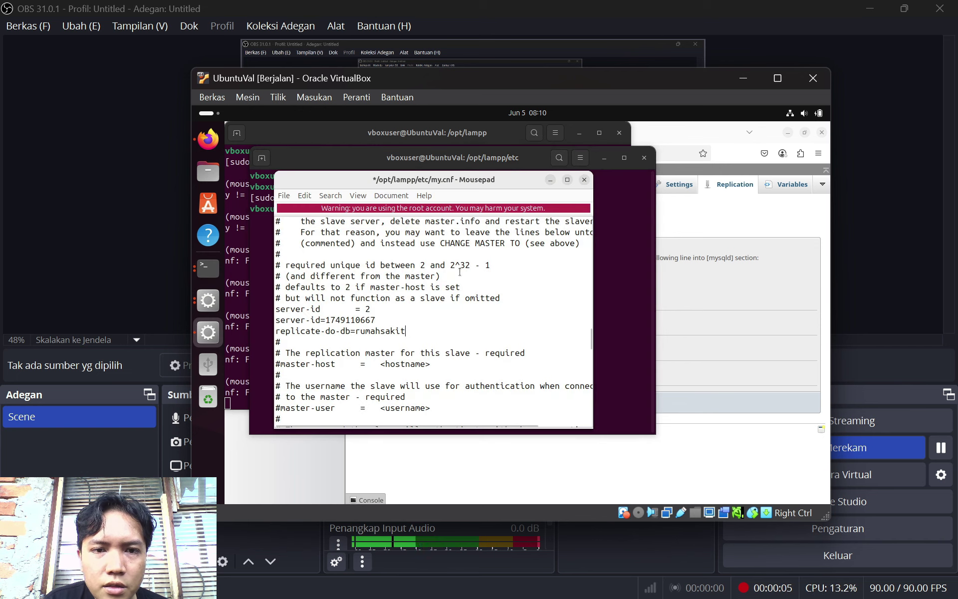
{"action": "left_click", "coordinate": [283, 195]}
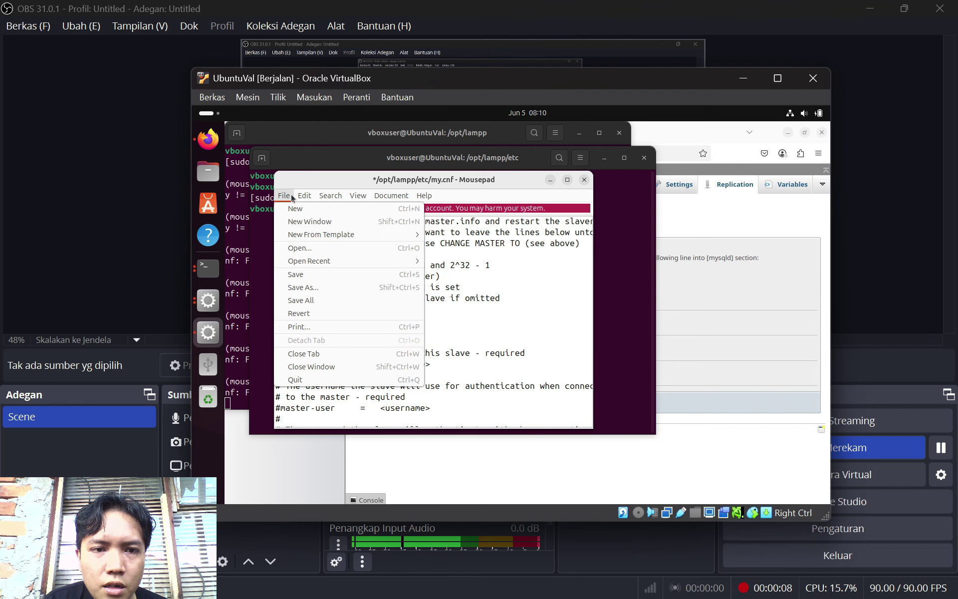
{"action": "left_click", "coordinate": [385, 274]}
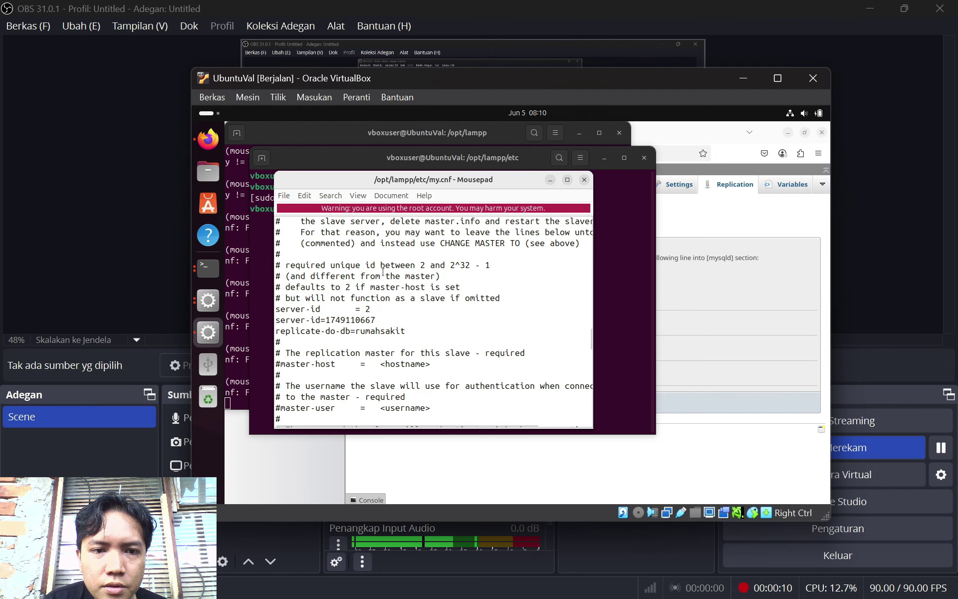
Close the my.cnf editor and the /opt/lampp/etc terminal, and minimize the remaining terminal
{"action": "left_click", "coordinate": [584, 180]}
{"action": "left_click", "coordinate": [604, 157]}
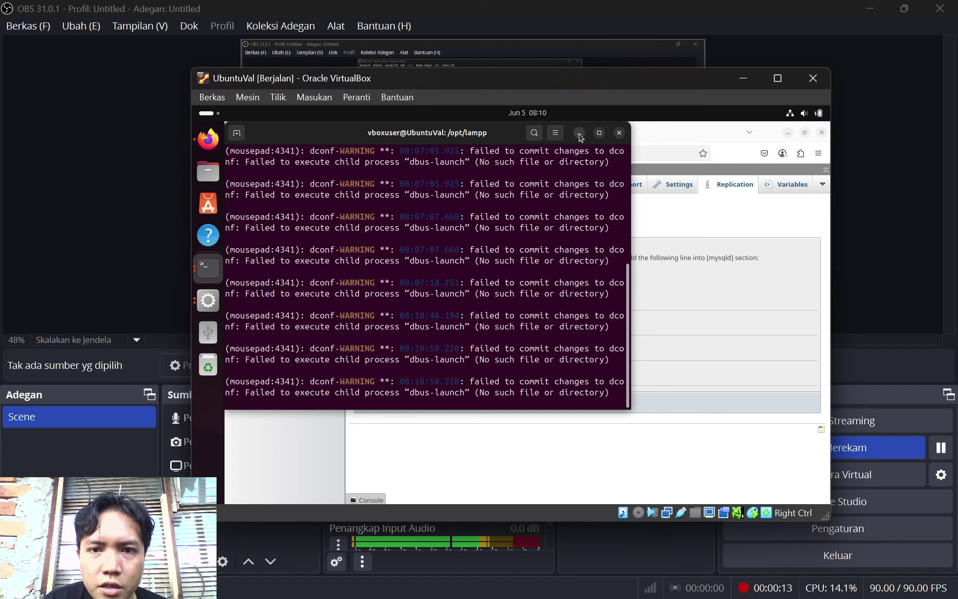
{"action": "left_click", "coordinate": [579, 133]}
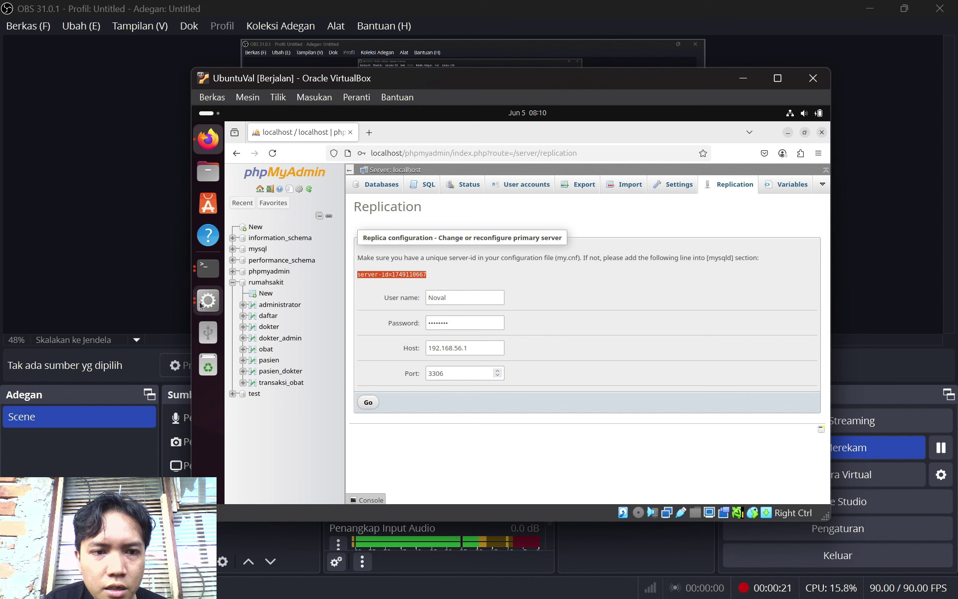
Restart the MySQL Database server from the XAMPP manager, then close the manager
{"action": "left_click", "coordinate": [208, 300]}
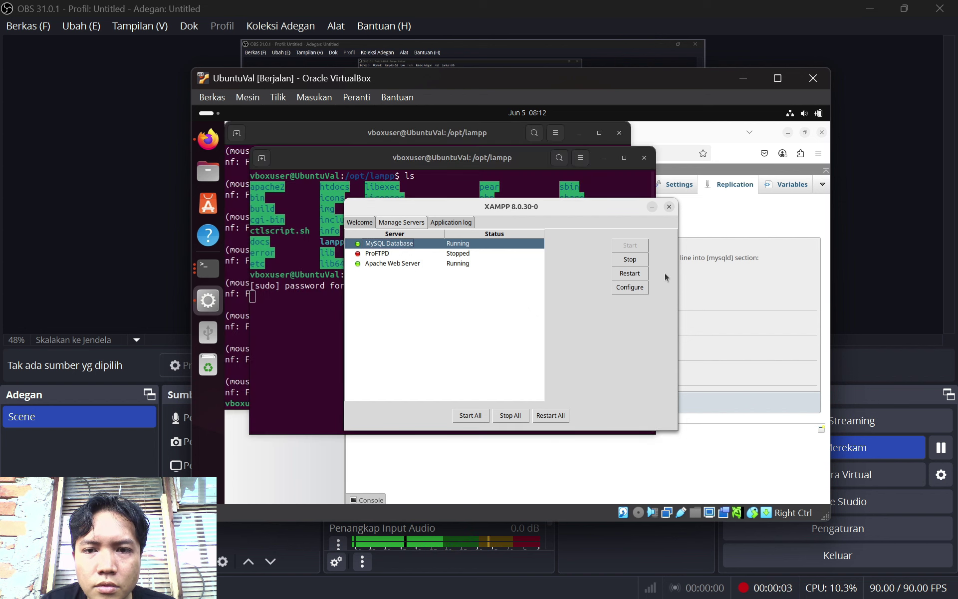
{"action": "left_click", "coordinate": [623, 274]}
{"action": "left_click", "coordinate": [468, 264]}
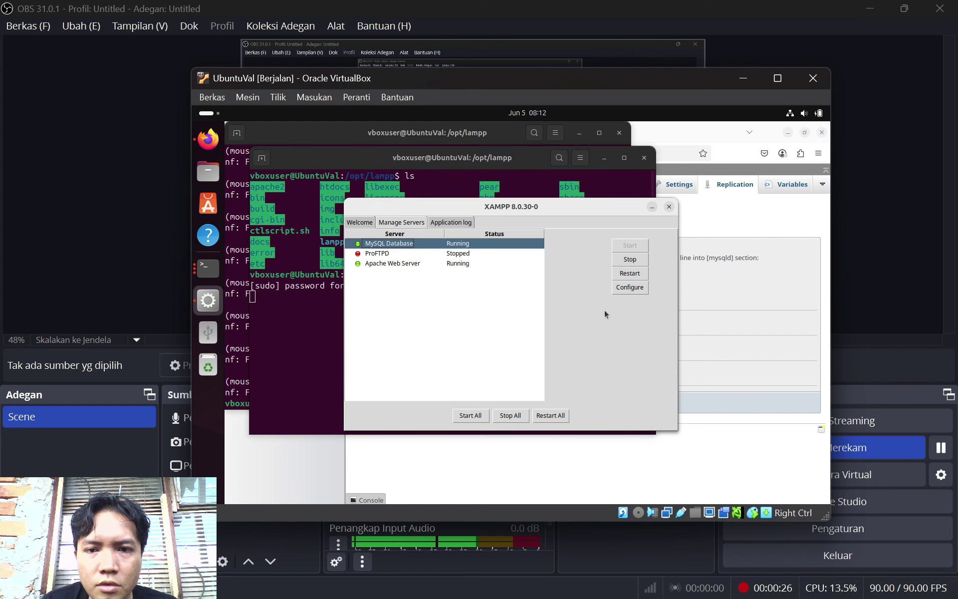
{"action": "left_click", "coordinate": [669, 206]}
Submit the phpMyAdmin replica configuration form and decline saving the password in Firefox
{"action": "left_click", "coordinate": [716, 238]}
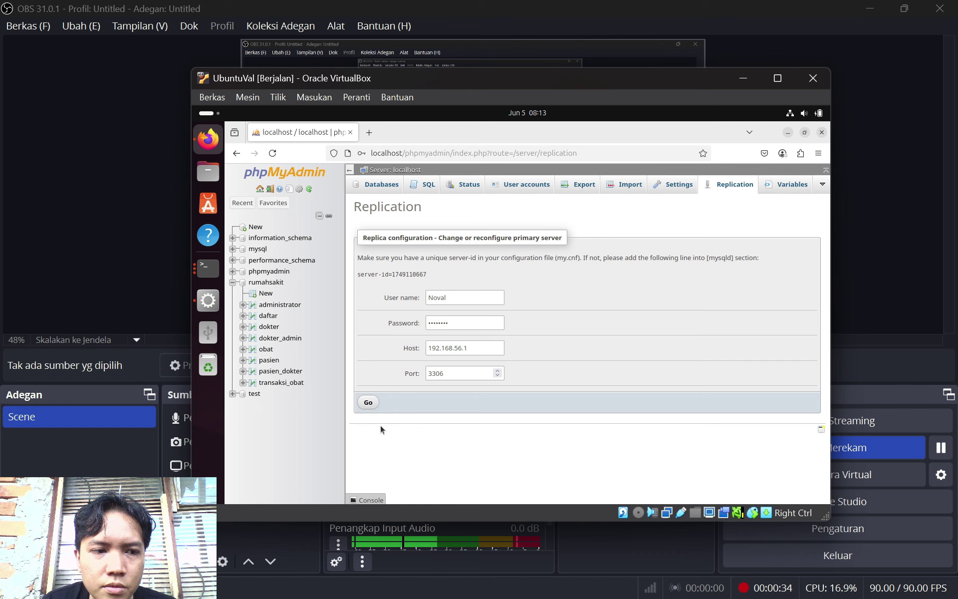
{"action": "left_click", "coordinate": [367, 402]}
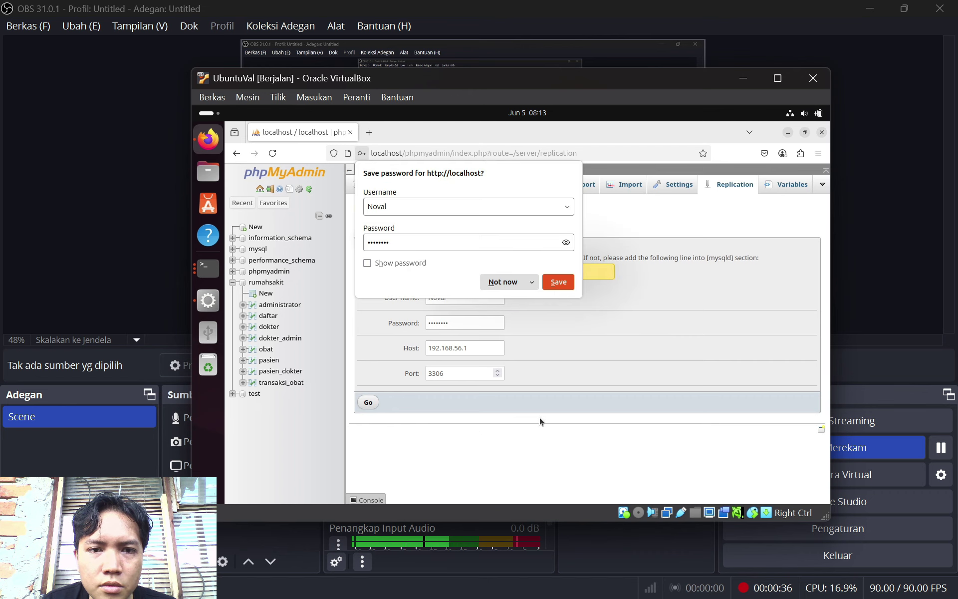
{"action": "left_click", "coordinate": [510, 283]}
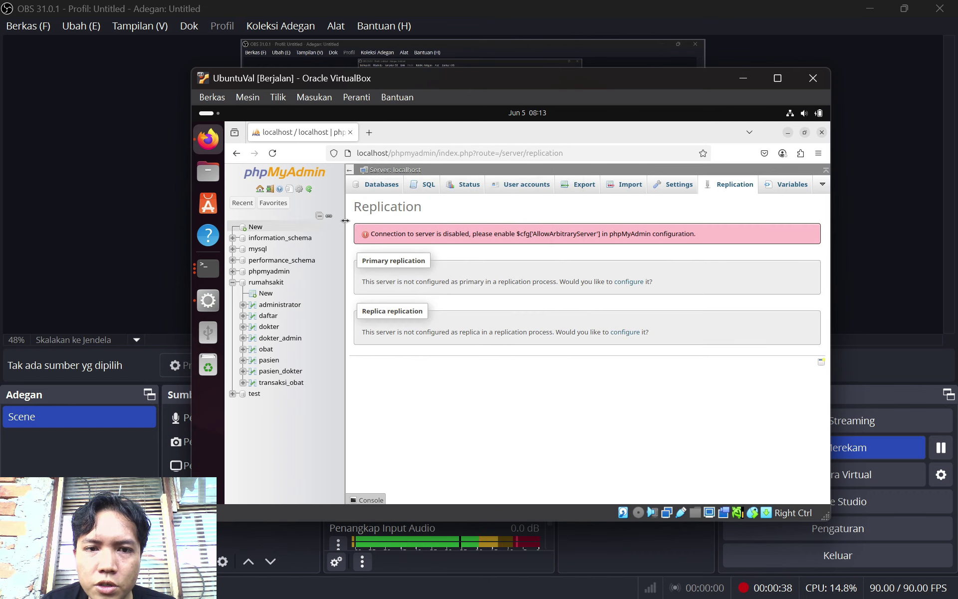
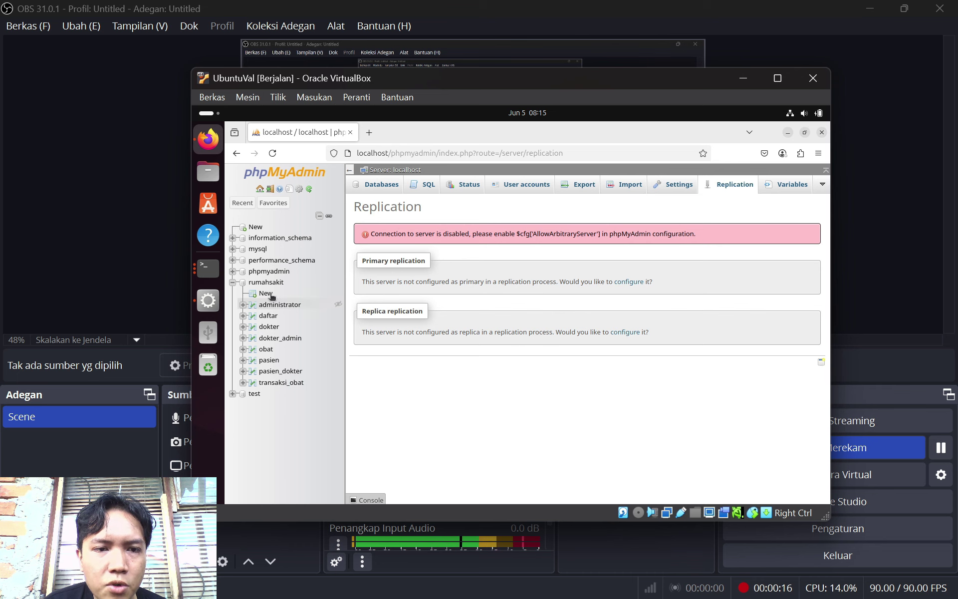
Open a second Ubuntu terminal window using the dock icon's New Window option
{"action": "left_click", "coordinate": [208, 268]}
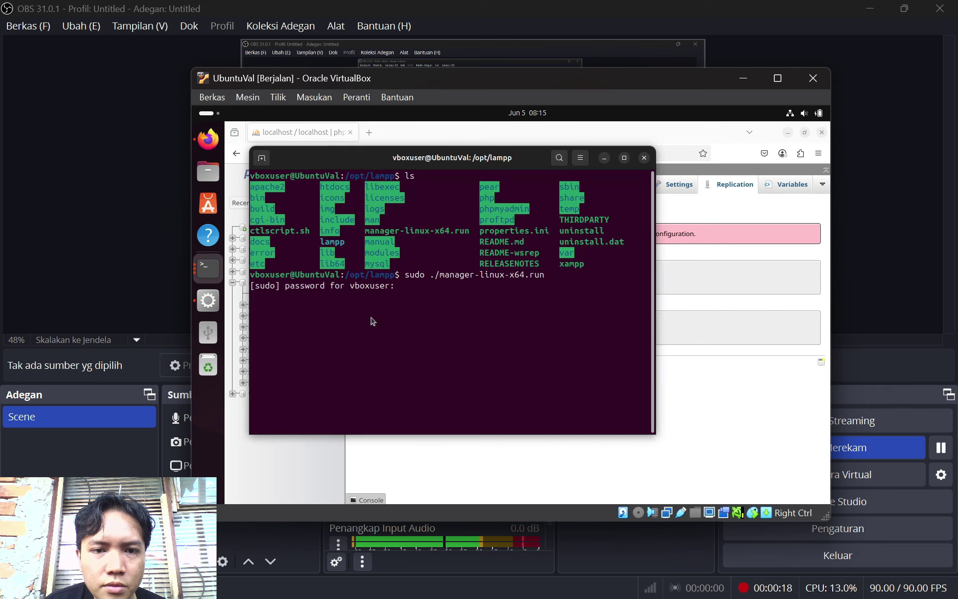
{"action": "right_click", "coordinate": [371, 318]}
{"action": "left_click", "coordinate": [436, 394]}
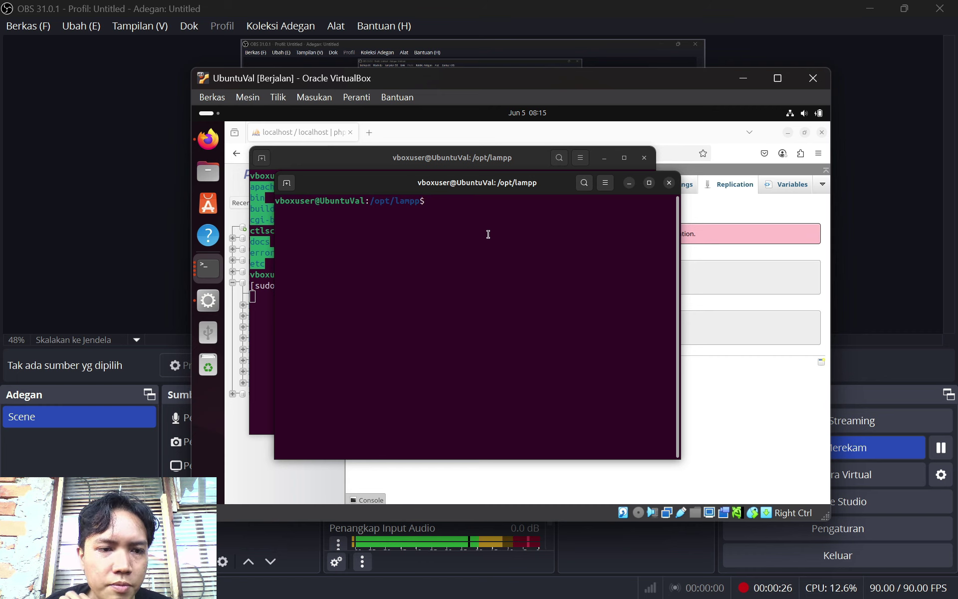
Change directory to /opt/lampp/phpmyadmin/libraries in the terminal
{"action": "type", "text": "cd"}
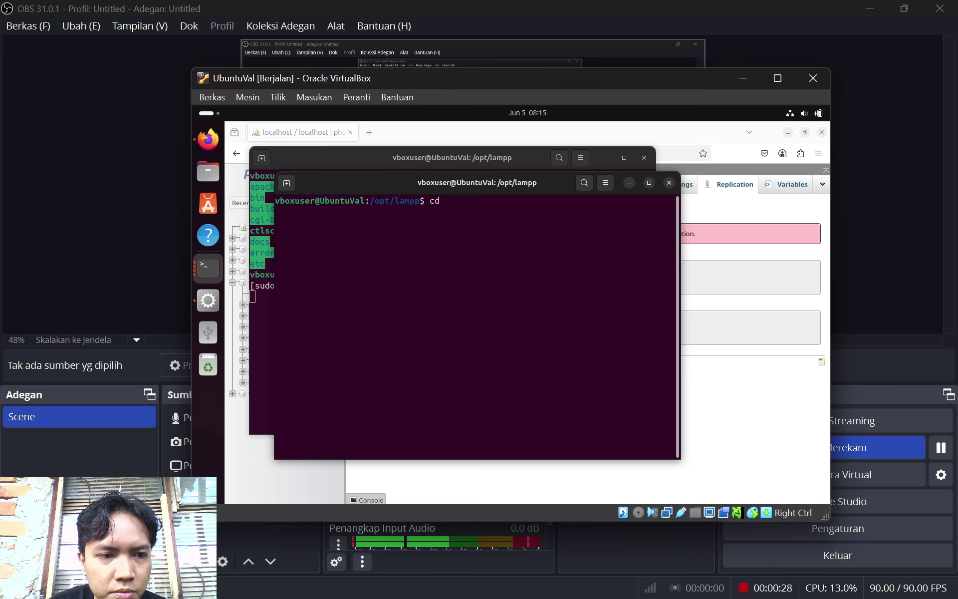
{"action": "type", "text": " /opt/"}
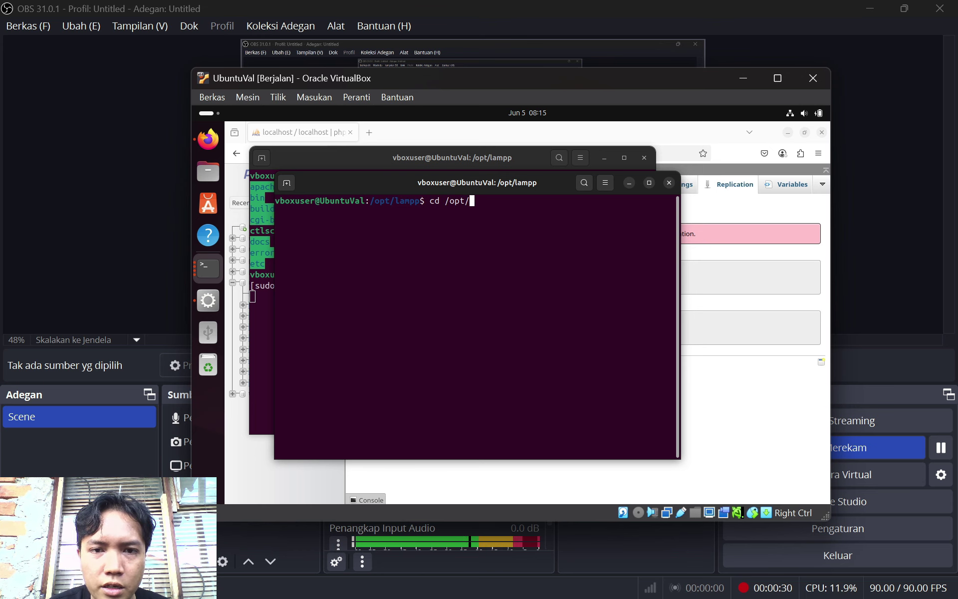
{"action": "type", "text": "lampp"}
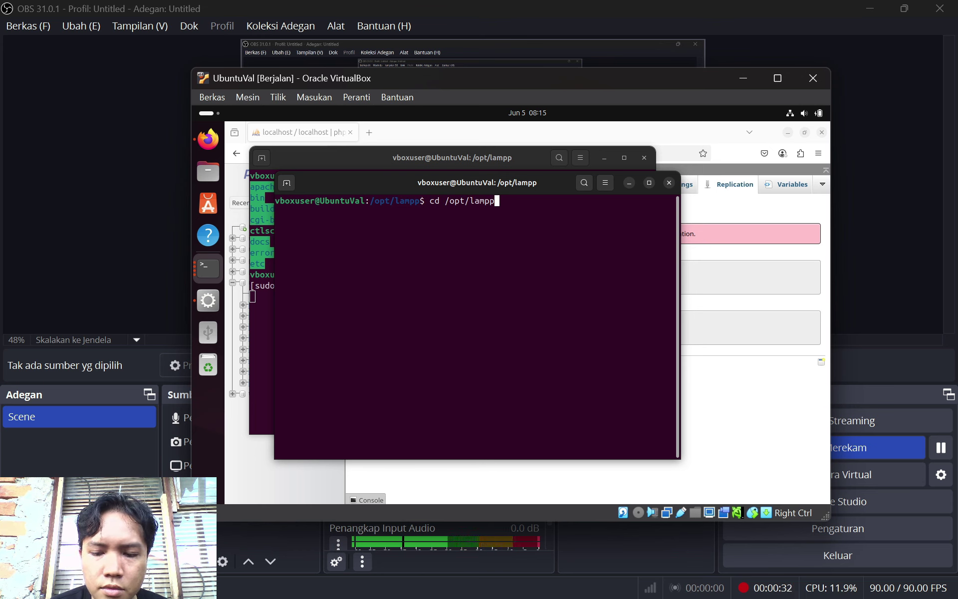
{"action": "type", "text": "/etc"}
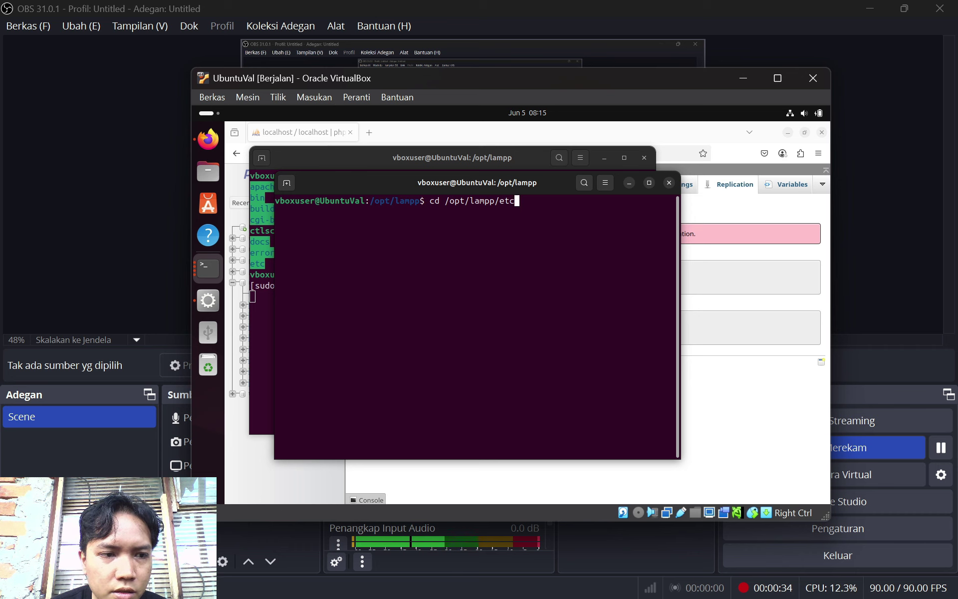
{"action": "key", "text": "Return"}
{"action": "type", "text": "cd "}
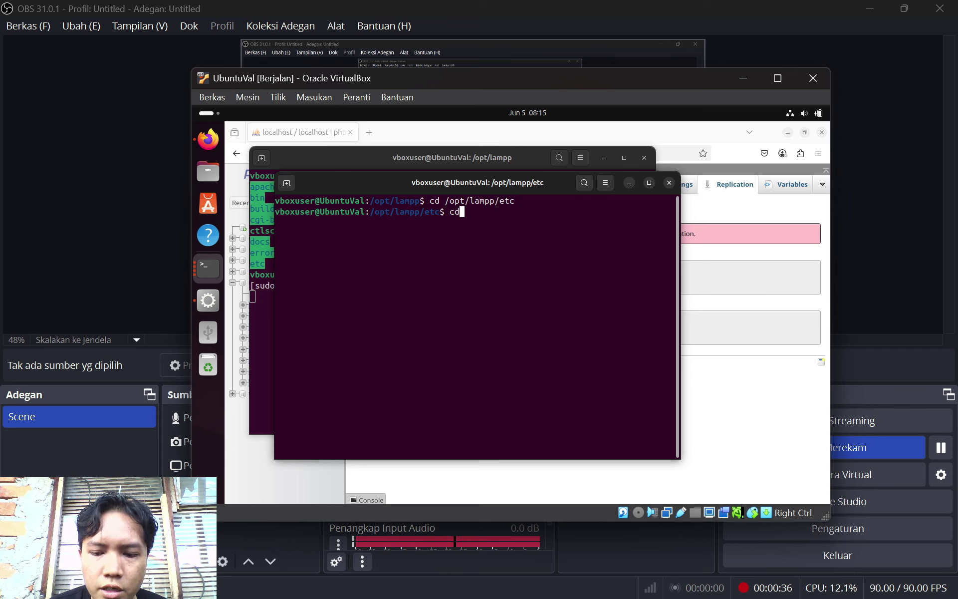
{"action": "type", "text": "/op"}
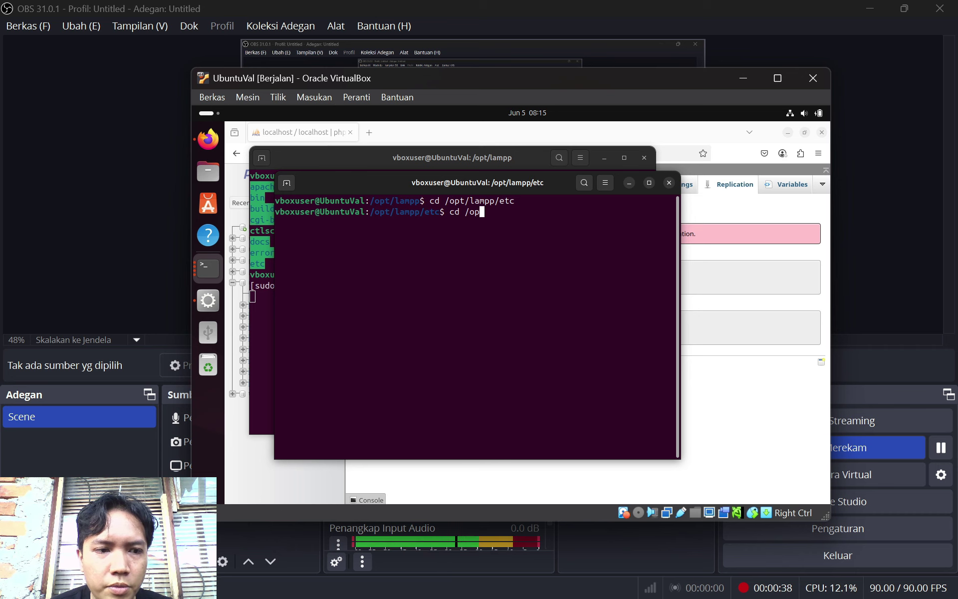
{"action": "type", "text": "t/lampp"}
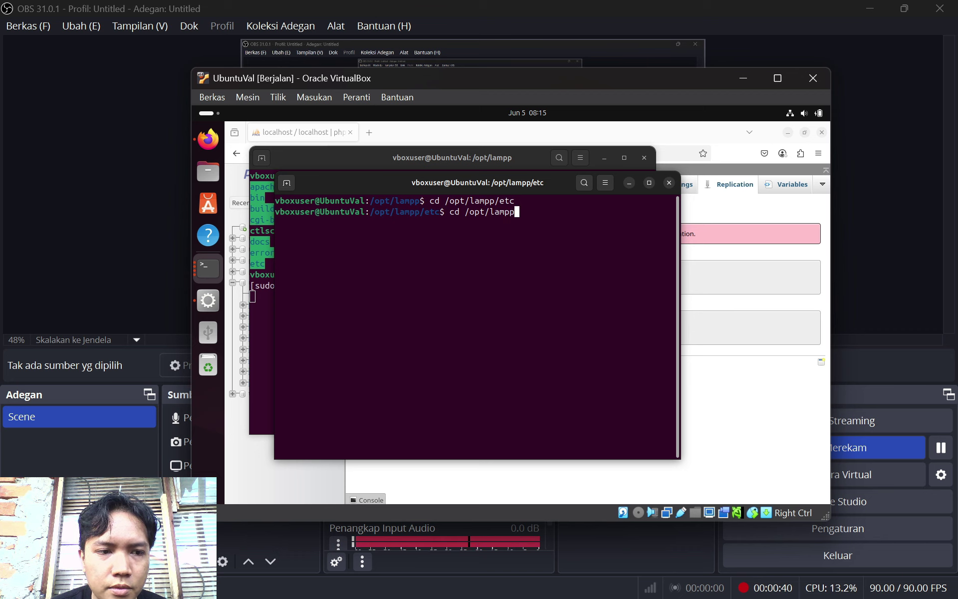
{"action": "type", "text": "/phpmy"}
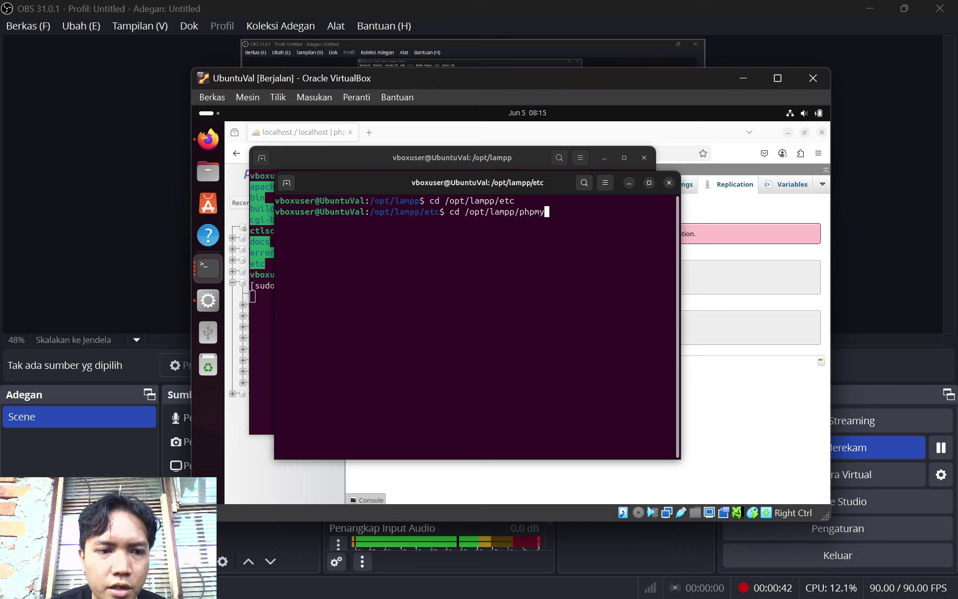
{"action": "type", "text": "admin"}
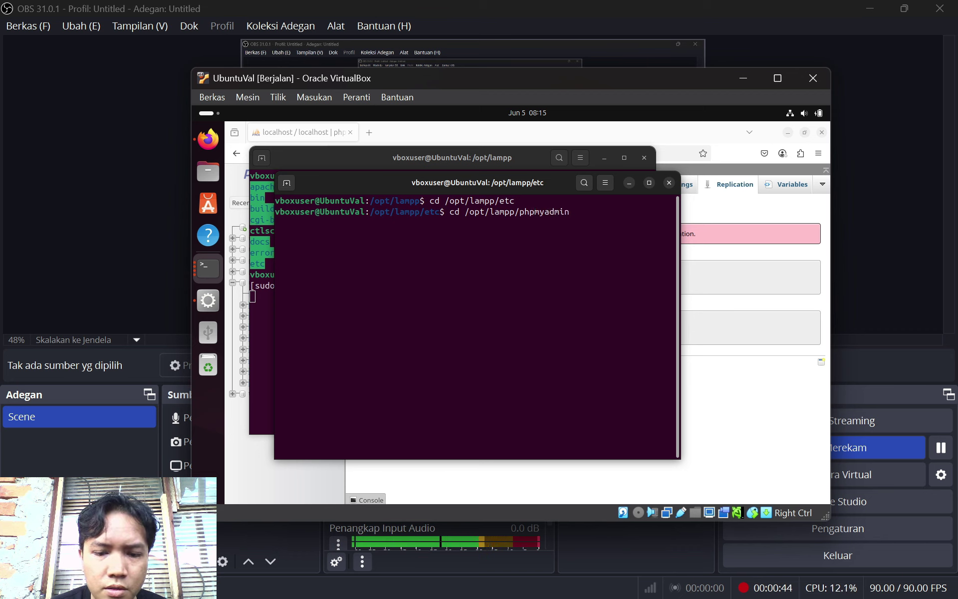
{"action": "type", "text": "/linrar"}
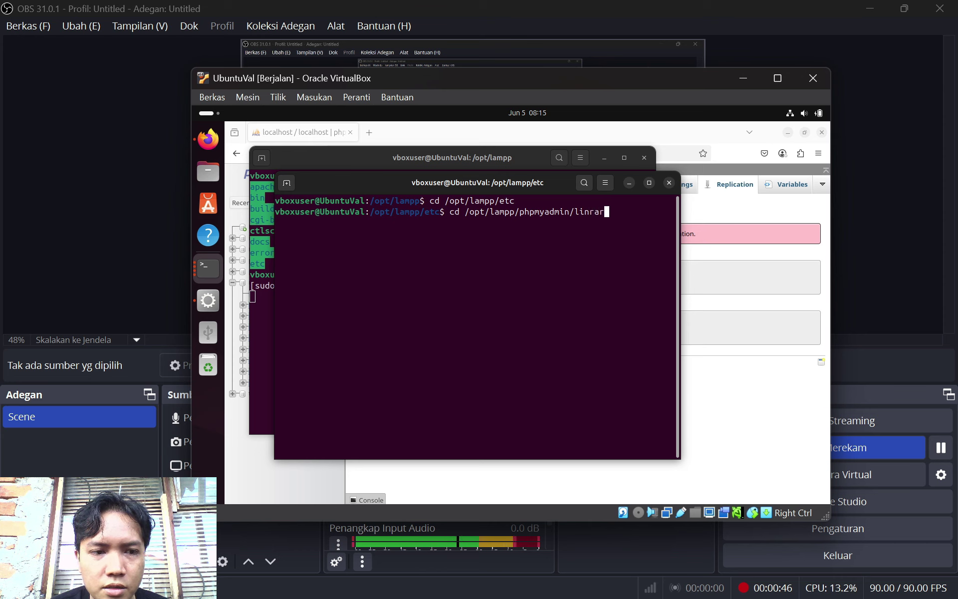
{"action": "key", "text": "BackSpace"}
{"action": "key", "text": "BackSpace"}
{"action": "key", "text": "BackSpace"}
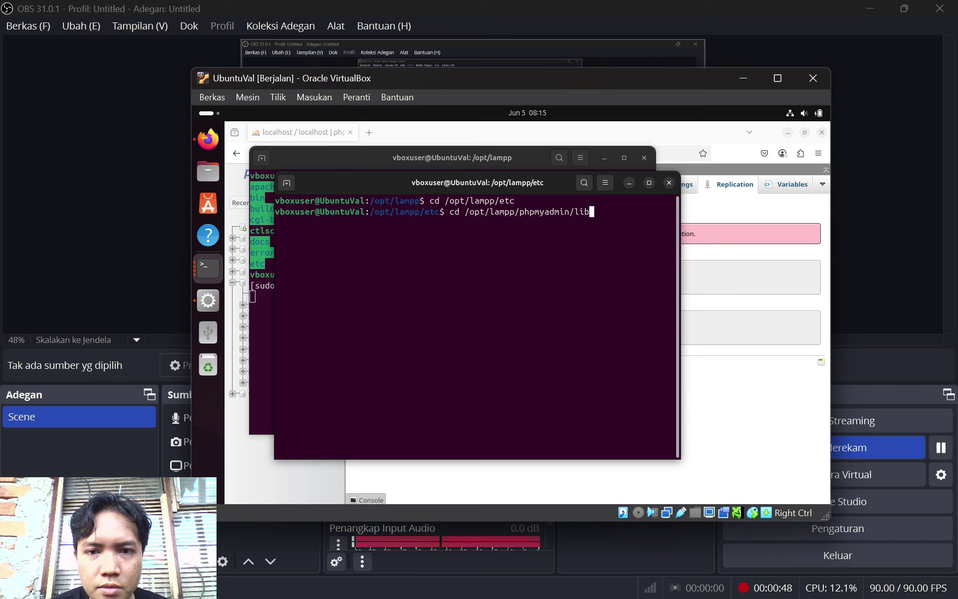
{"action": "type", "text": "ba"}
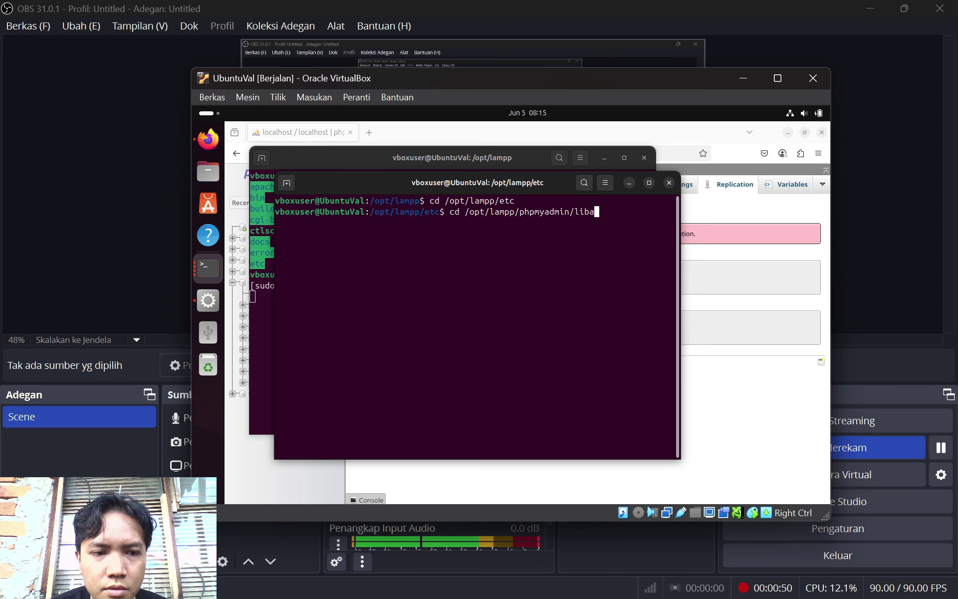
{"action": "key", "text": "BackSpace"}
{"action": "type", "text": "raries"}
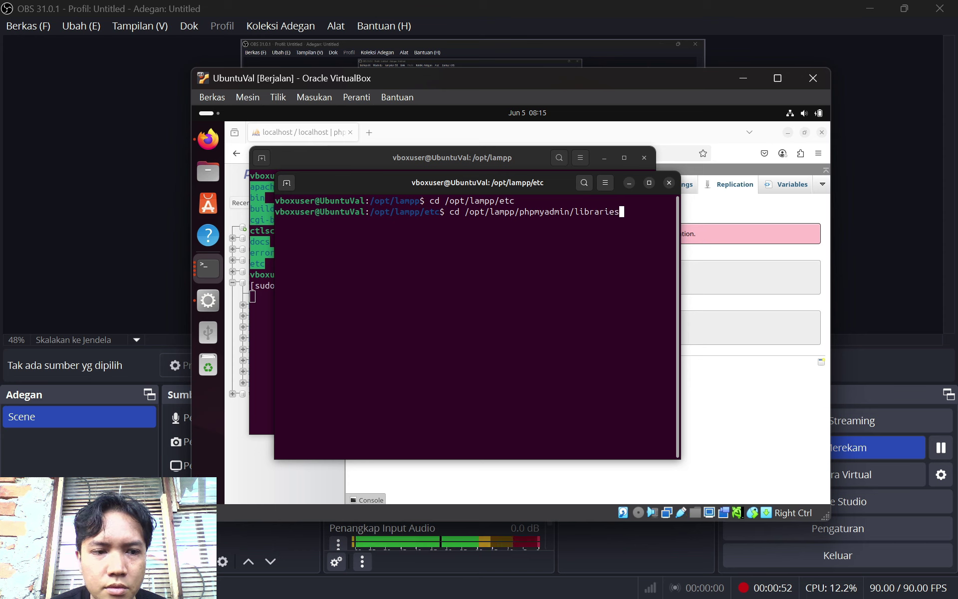
{"action": "key", "text": "Return"}
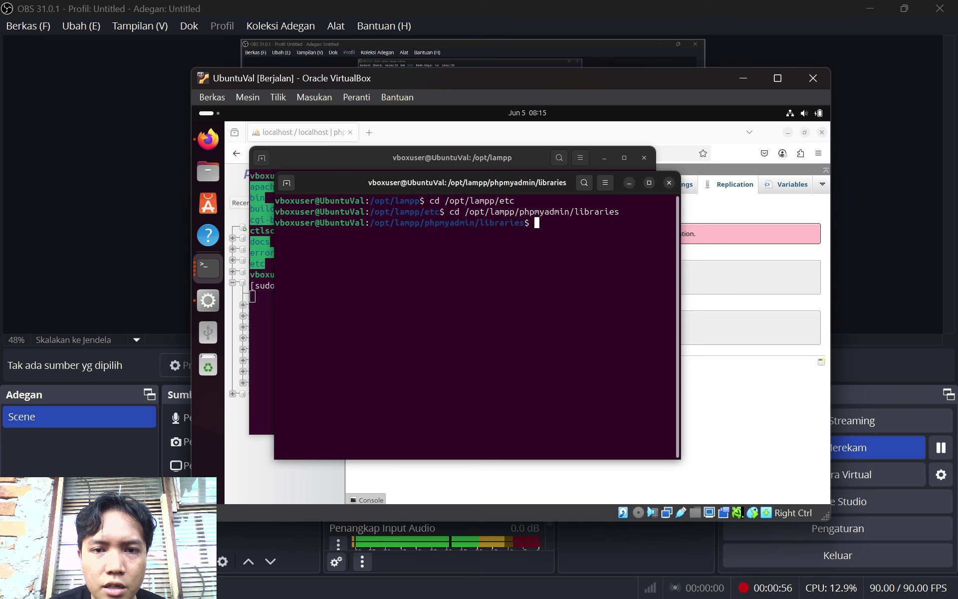
Run sudo chmod a+rwsx config.default.php to open its permissions to all users
{"action": "type", "text": "sudo c"}
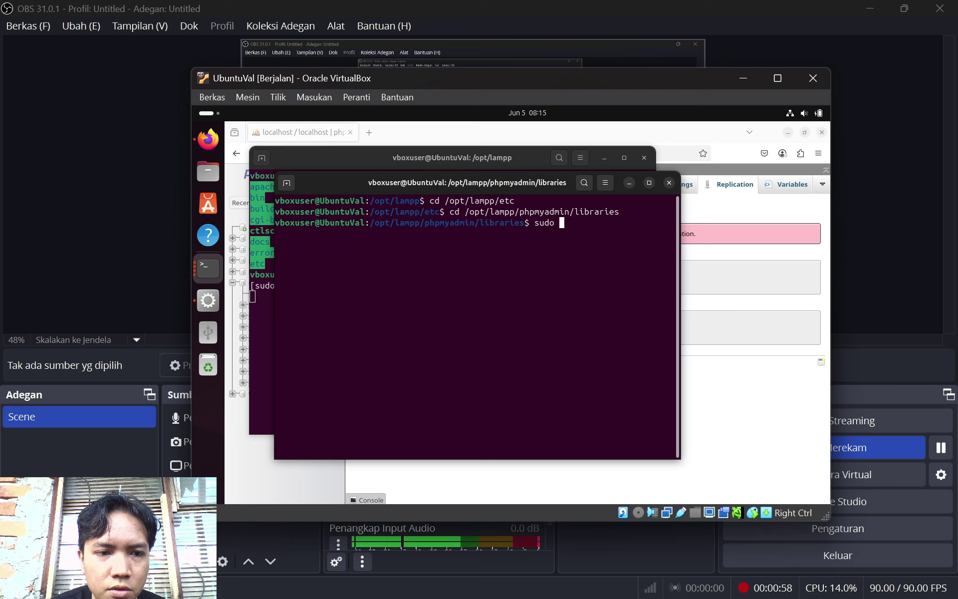
{"action": "type", "text": "hmod a+"}
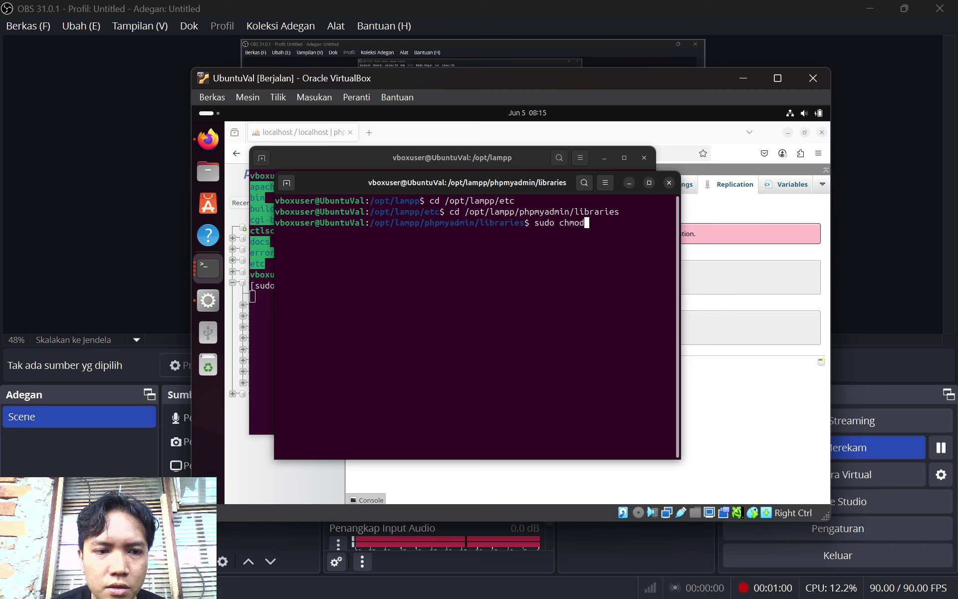
{"action": "type", "text": "w"}
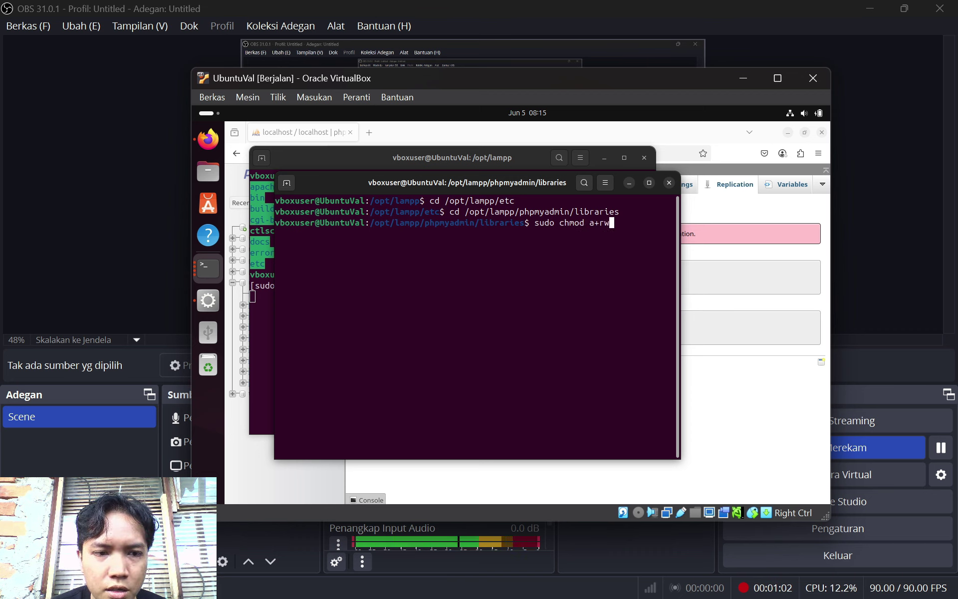
{"action": "type", "text": "sx "}
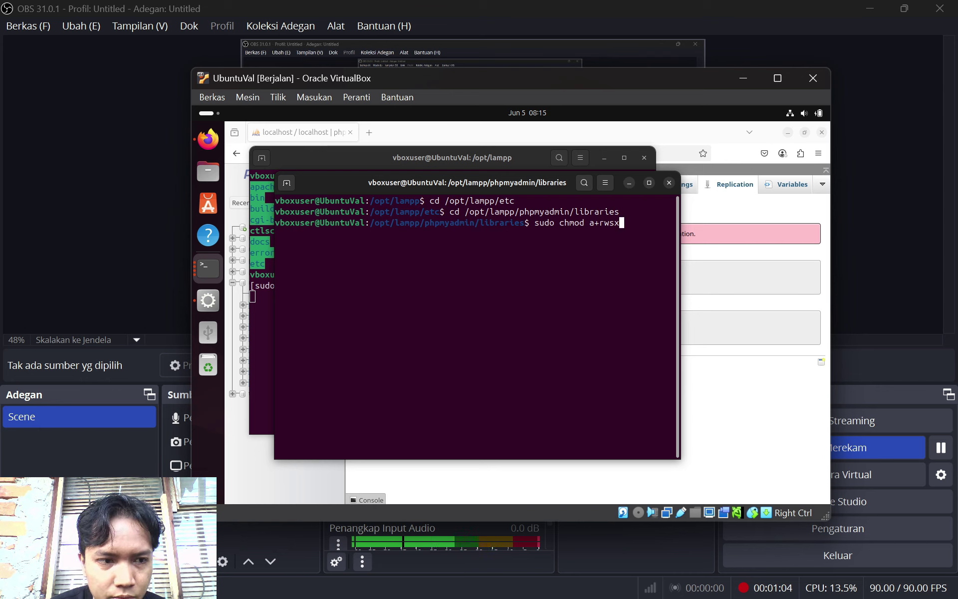
{"action": "type", "text": "config."}
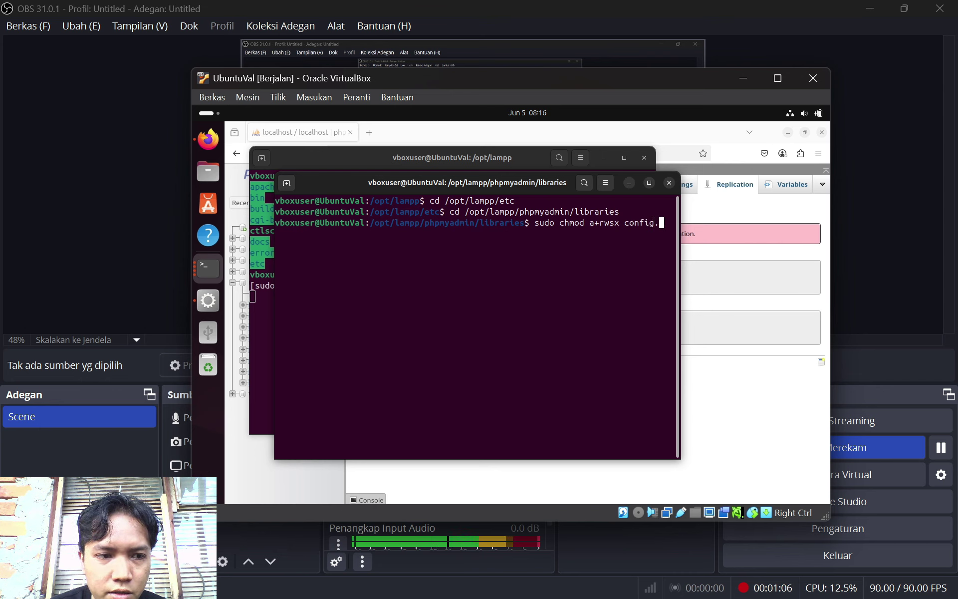
{"action": "type", "text": "defau"}
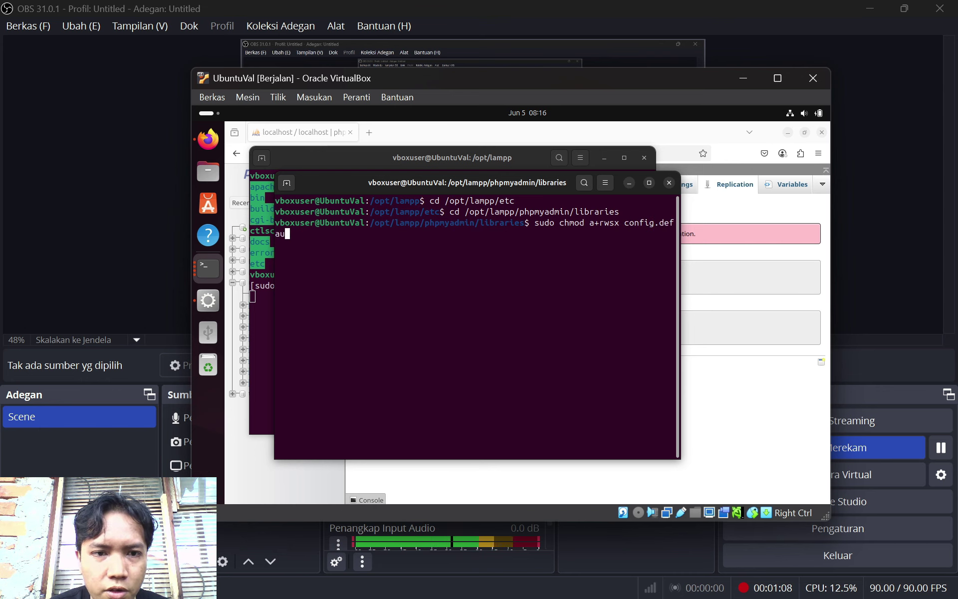
{"action": "type", "text": "lt"}
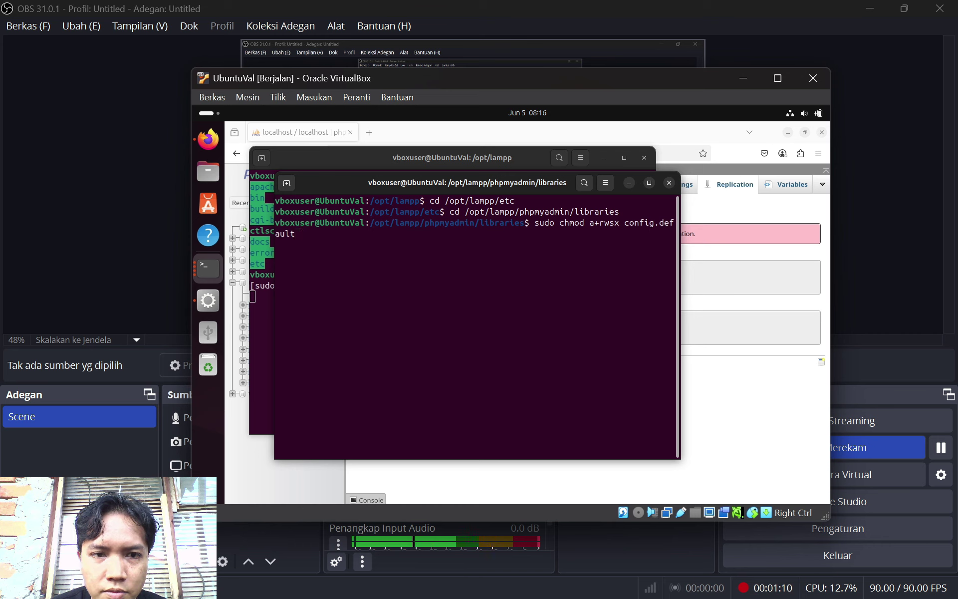
{"action": "type", "text": "."}
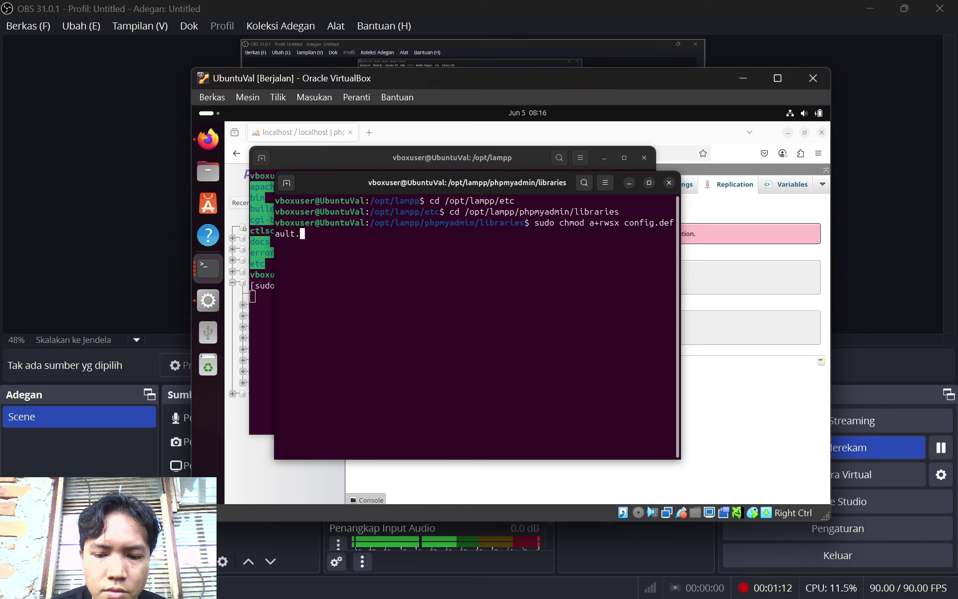
{"action": "type", "text": "php"}
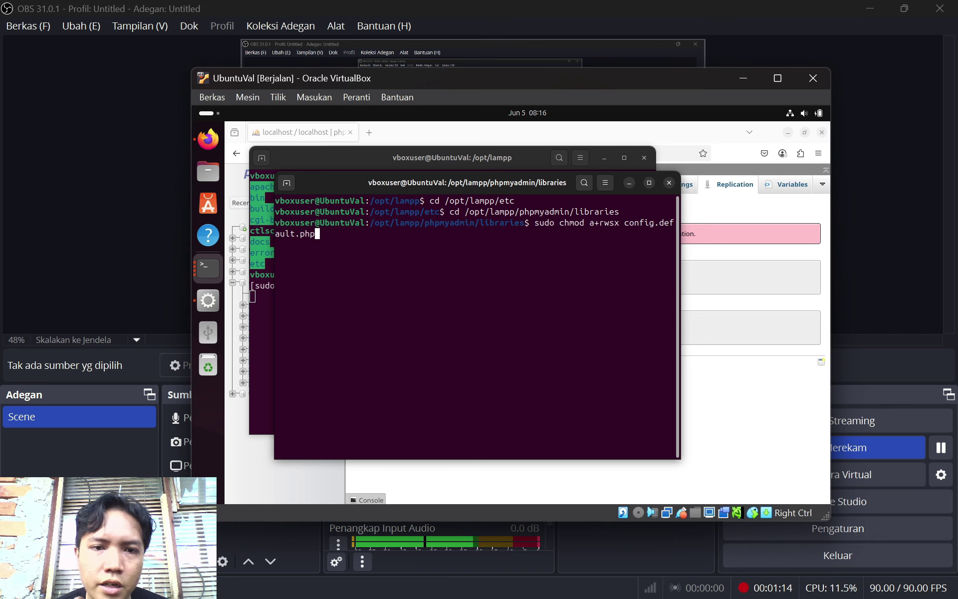
{"action": "key", "text": "Return"}
{"action": "key", "text": "Return"}
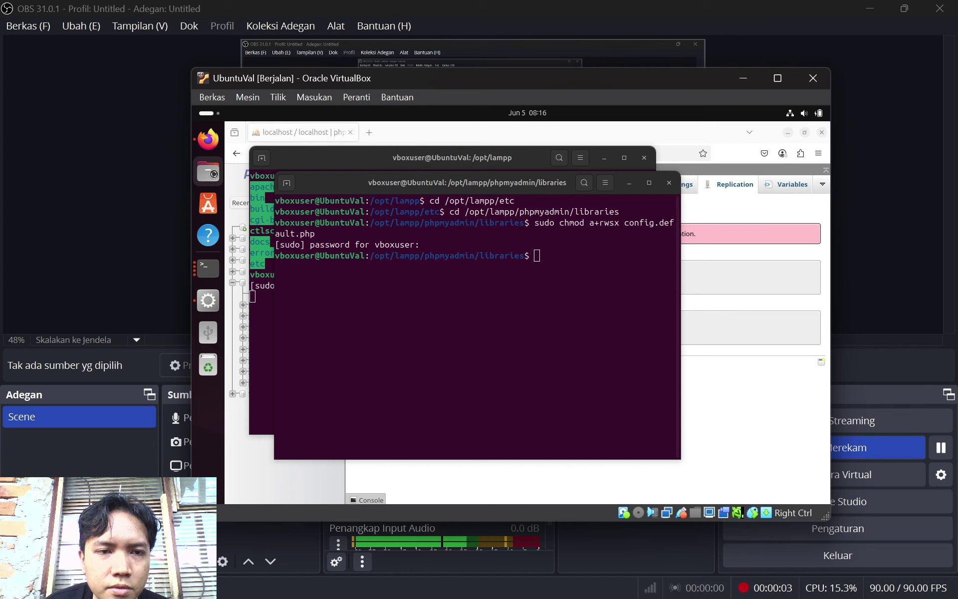
Browse Other Locations to /opt/lampp/phpmyadmin/libraries and open config.default.php in Text Editor
{"action": "left_click", "coordinate": [213, 175]}
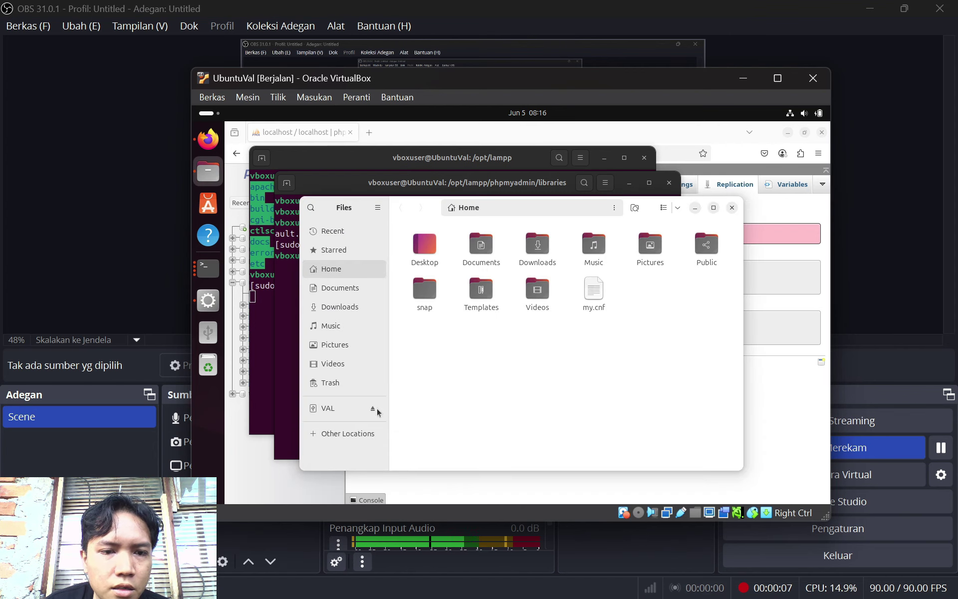
{"action": "left_click", "coordinate": [349, 439]}
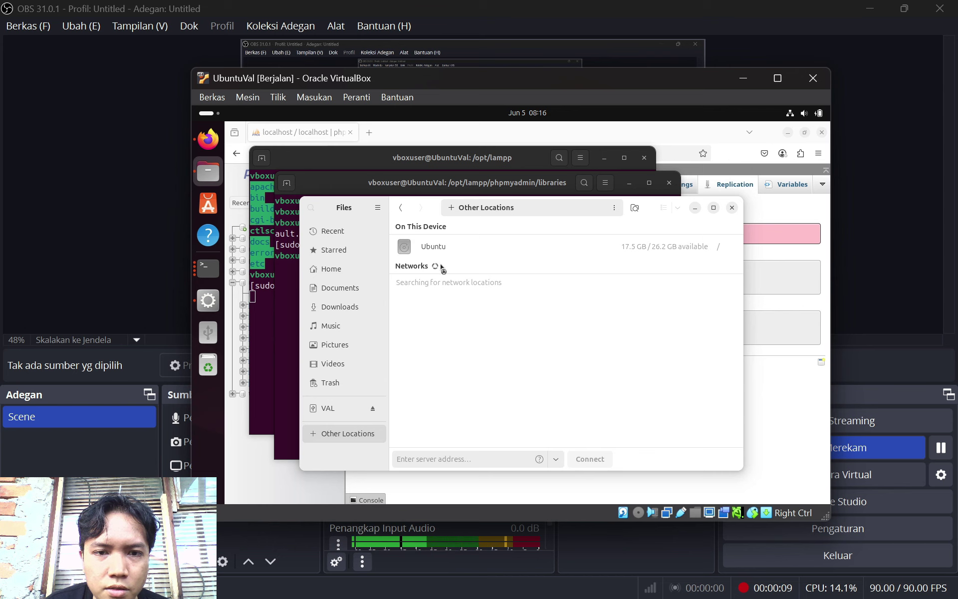
{"action": "left_click", "coordinate": [436, 247]}
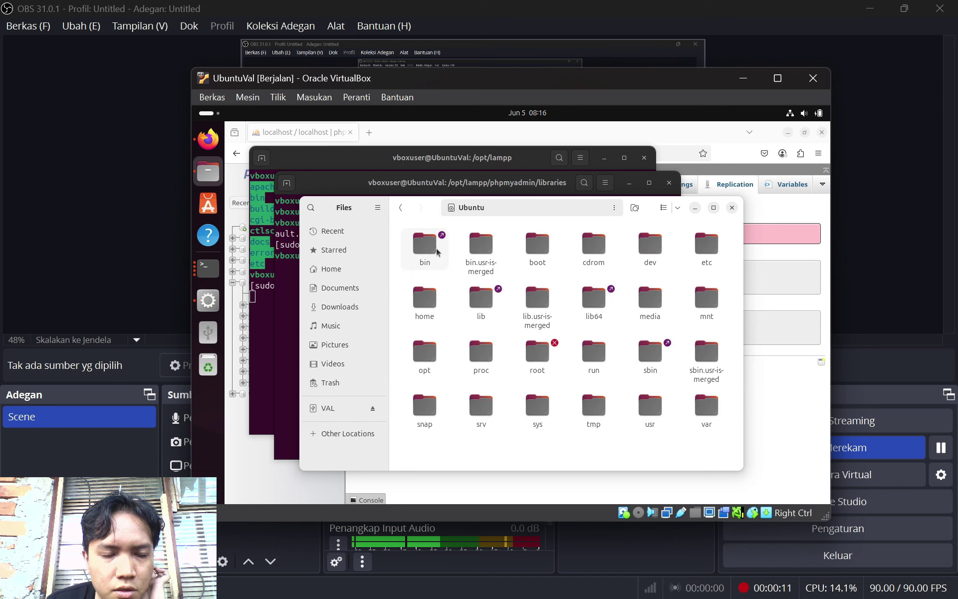
{"action": "double_click", "coordinate": [419, 351]}
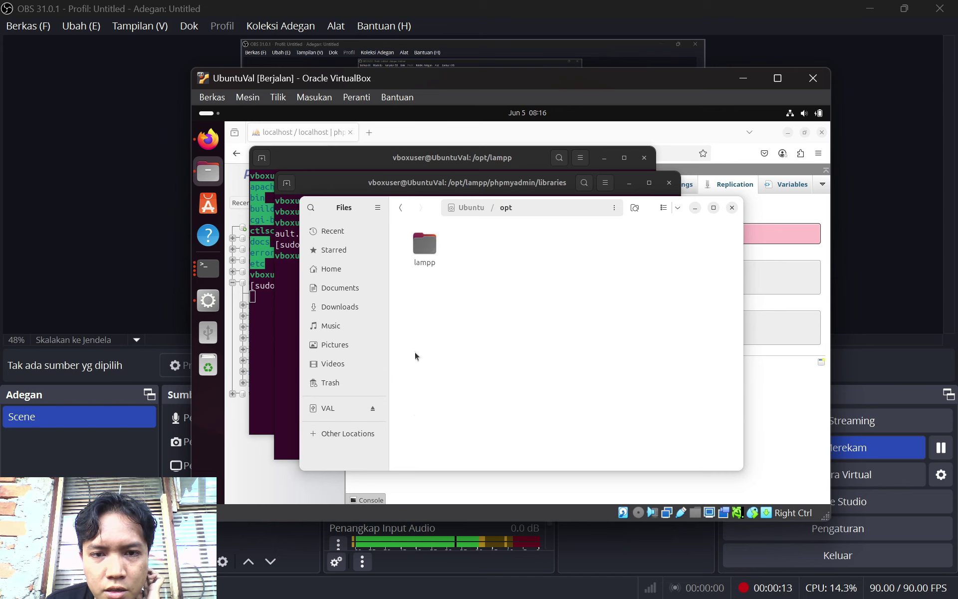
{"action": "double_click", "coordinate": [436, 239]}
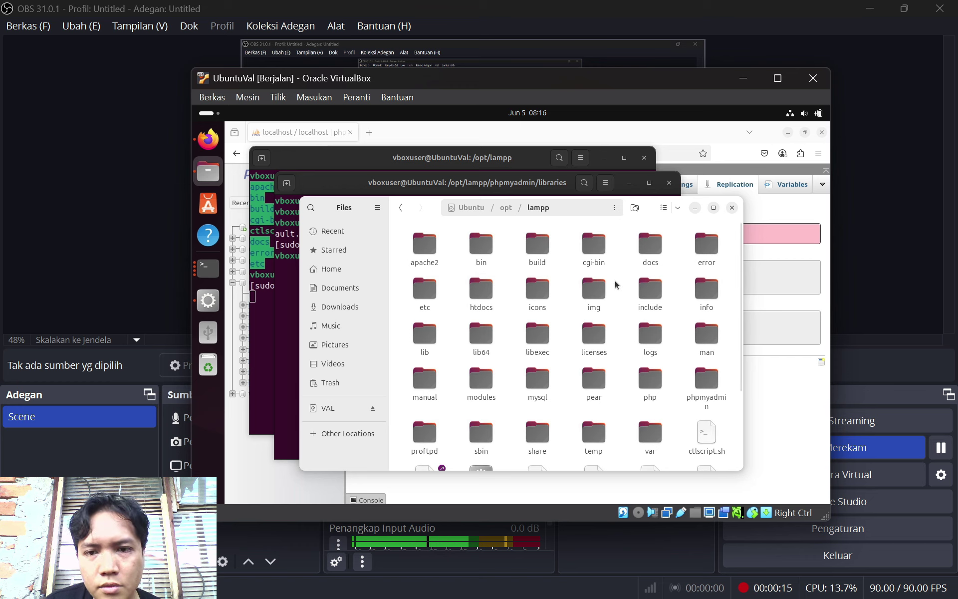
{"action": "double_click", "coordinate": [707, 381]}
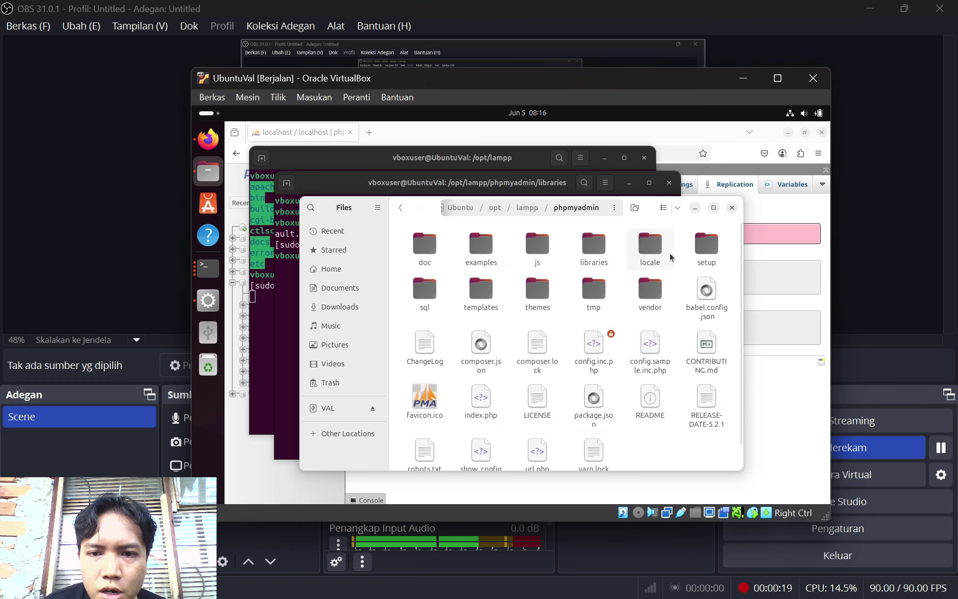
{"action": "double_click", "coordinate": [599, 247]}
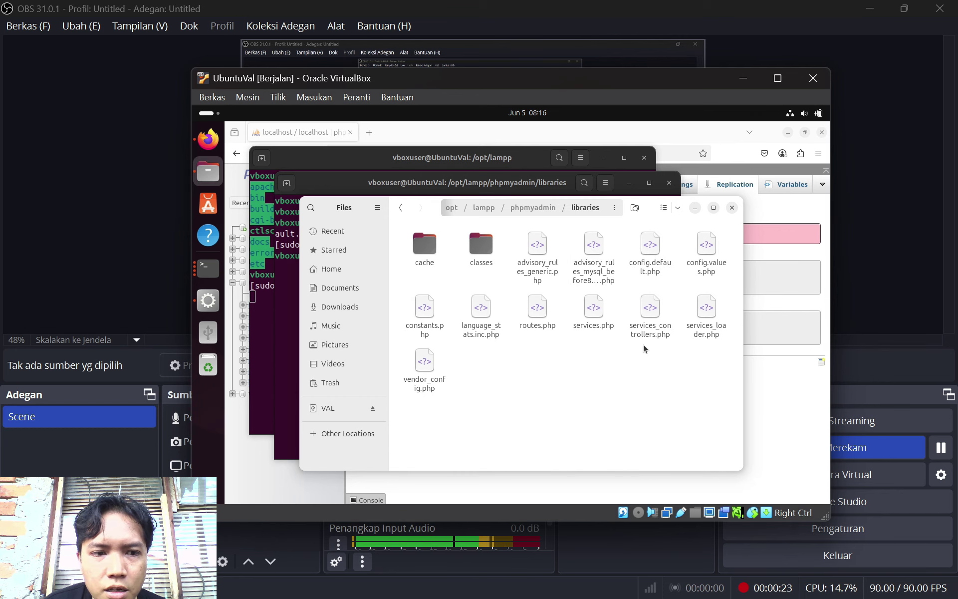
{"action": "double_click", "coordinate": [658, 265]}
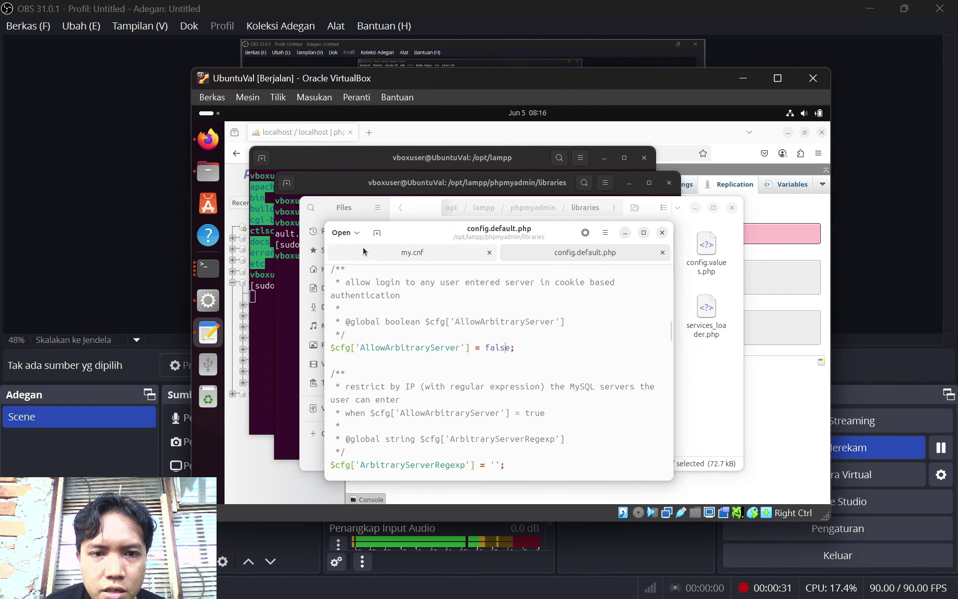
Search config.default.php for 'Allow' using the editor's Find/Replace
{"action": "left_click", "coordinate": [605, 234]}
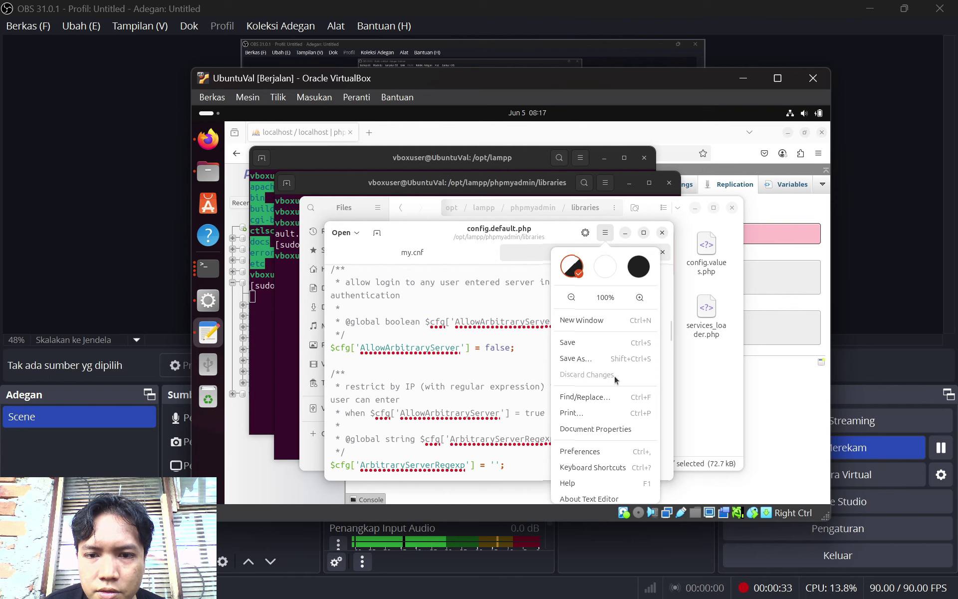
{"action": "left_click", "coordinate": [581, 399]}
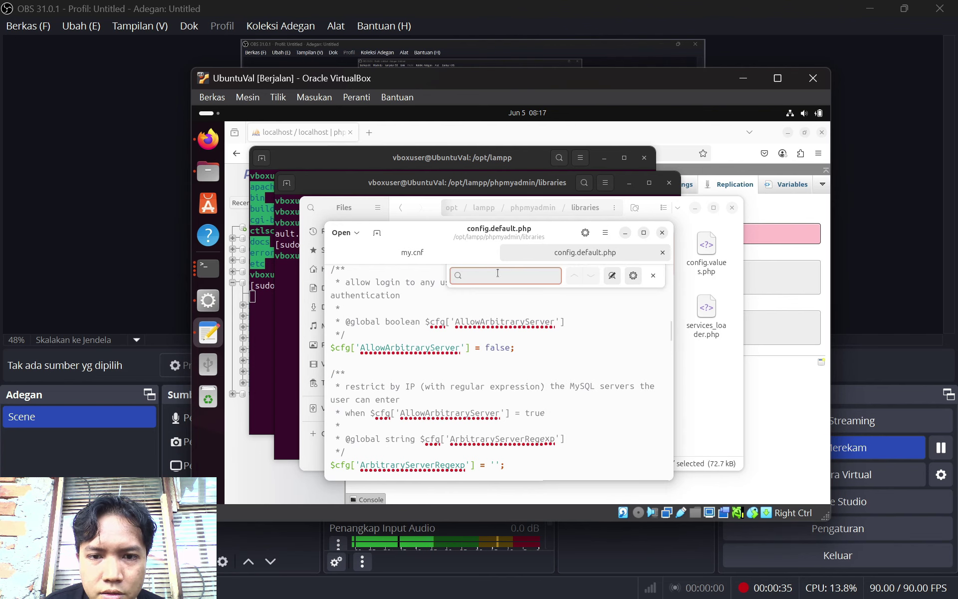
{"action": "type", "text": "Allow"}
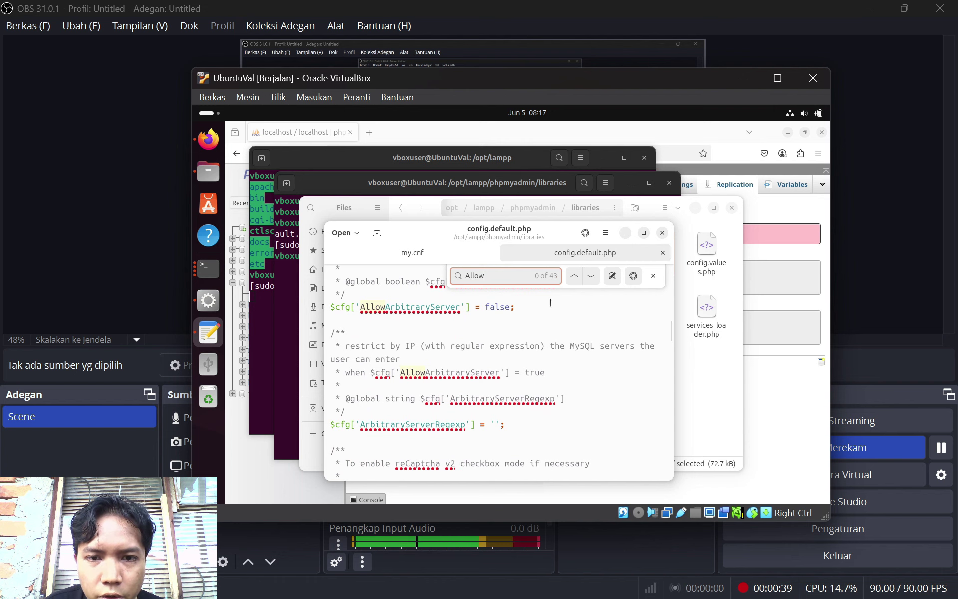
Change AllowArbitraryServer from false to true, then close the editor and save
{"action": "left_click", "coordinate": [512, 307]}
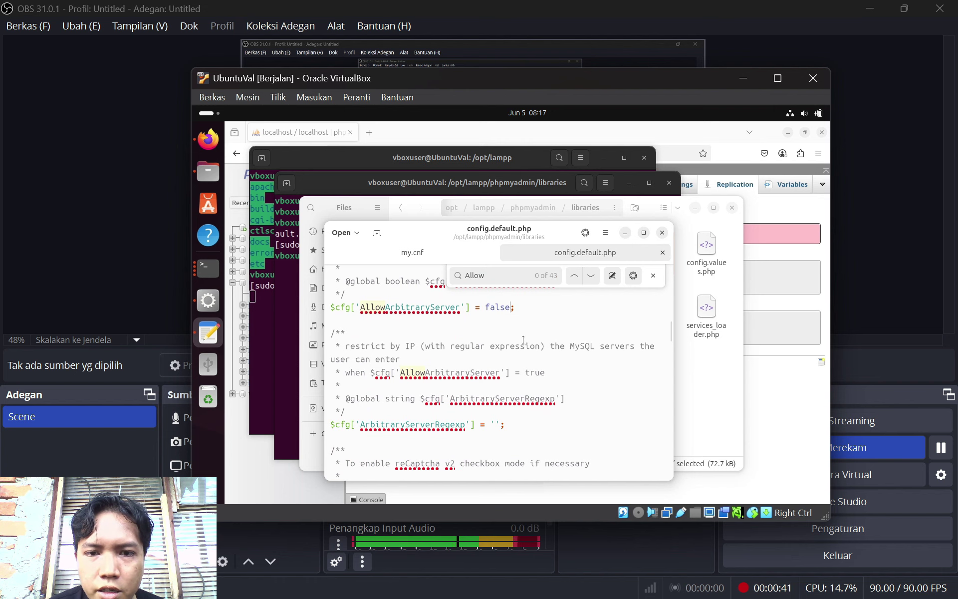
{"action": "key", "text": "Left"}
{"action": "key", "text": "BackSpace"}
{"action": "key", "text": "BackSpace"}
{"action": "key", "text": "BackSpace"}
{"action": "key", "text": "BackSpace"}
{"action": "key", "text": "BackSpace"}
{"action": "type", "text": "true"}
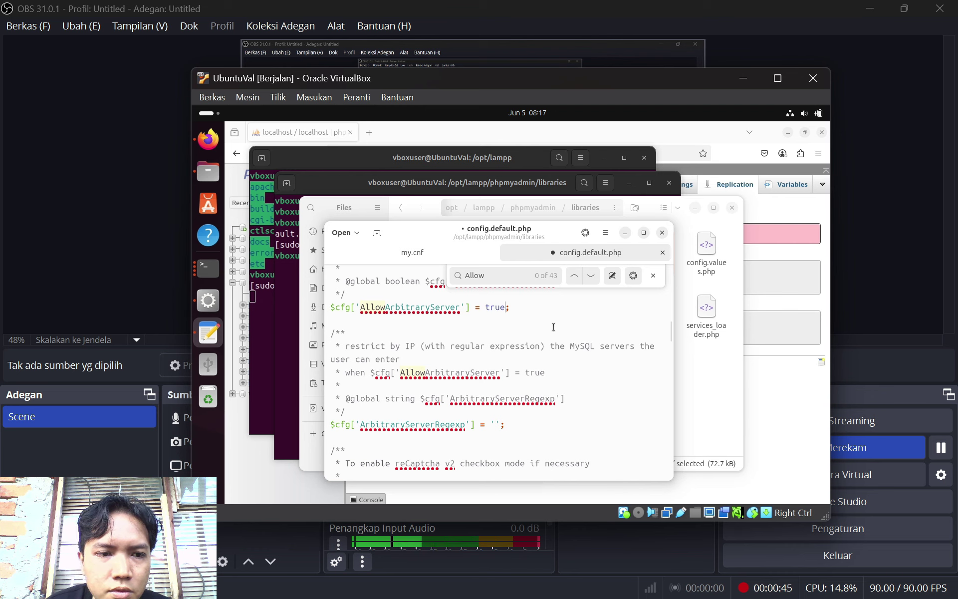
{"action": "left_click", "coordinate": [555, 324]}
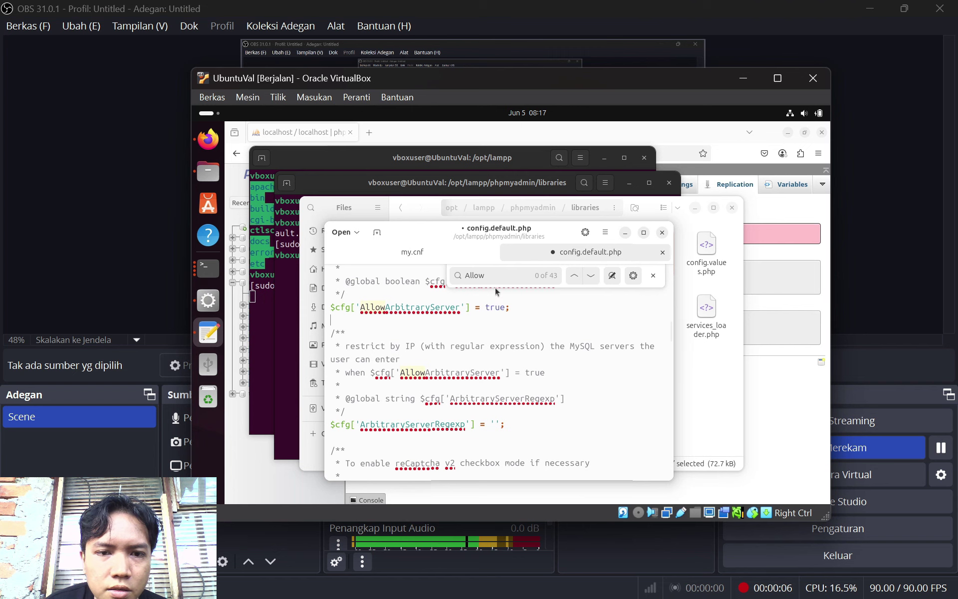
{"action": "left_click", "coordinate": [662, 235]}
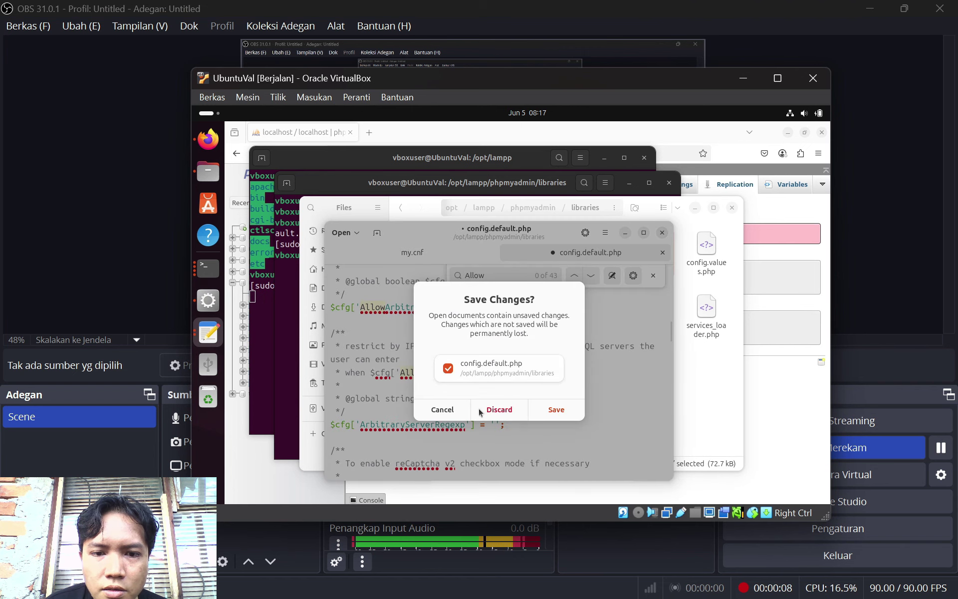
{"action": "left_click", "coordinate": [550, 410]}
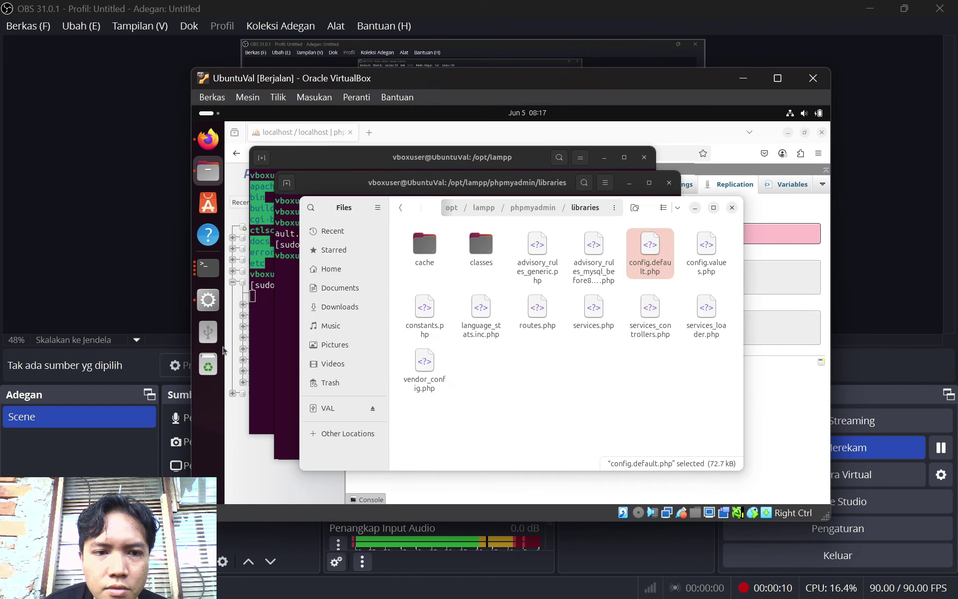
Restart the MySQL Database and Apache Web Server in the XAMPP manager
{"action": "left_click", "coordinate": [206, 308]}
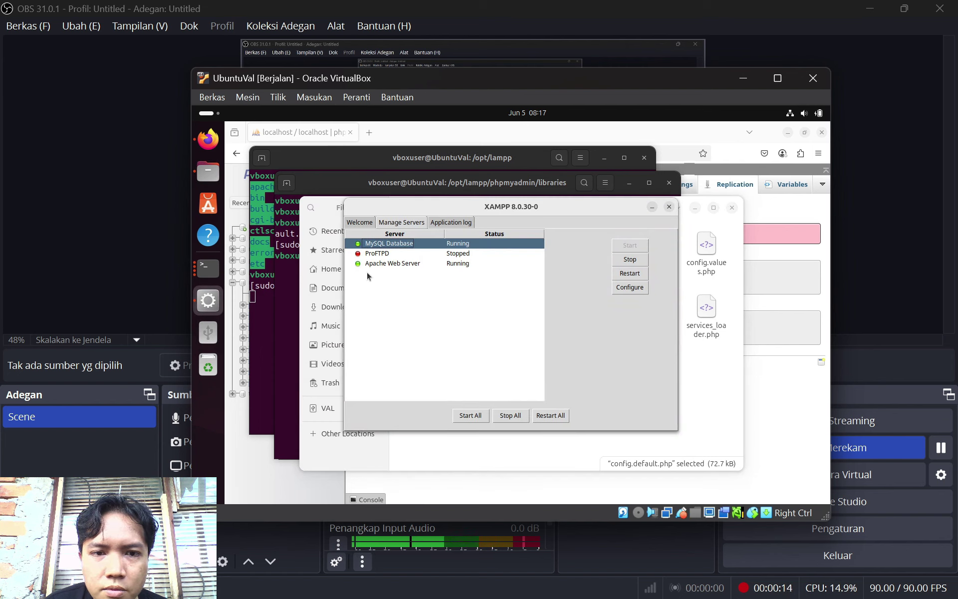
{"action": "left_click", "coordinate": [631, 278]}
{"action": "left_click", "coordinate": [635, 278]}
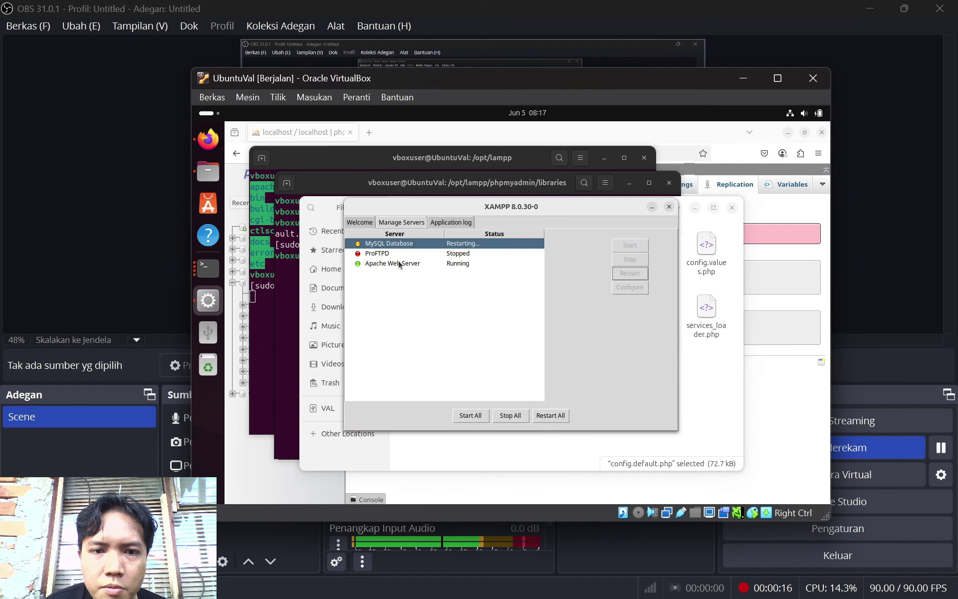
{"action": "left_click", "coordinate": [459, 263]}
{"action": "left_click", "coordinate": [628, 274]}
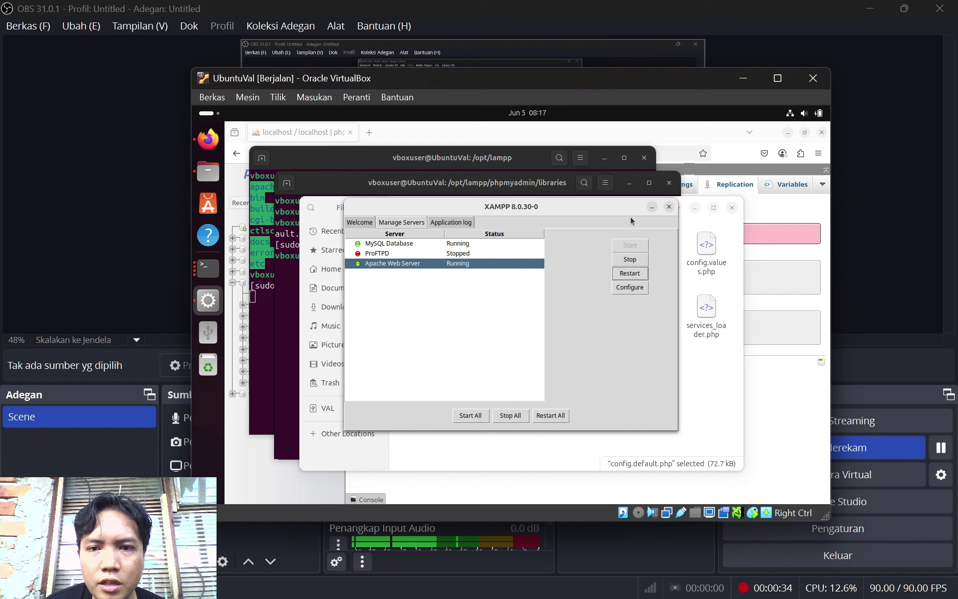
Minimize XAMPP, close the file browser, and bring the phpMyAdmin Replication page forward
{"action": "left_click", "coordinate": [653, 207]}
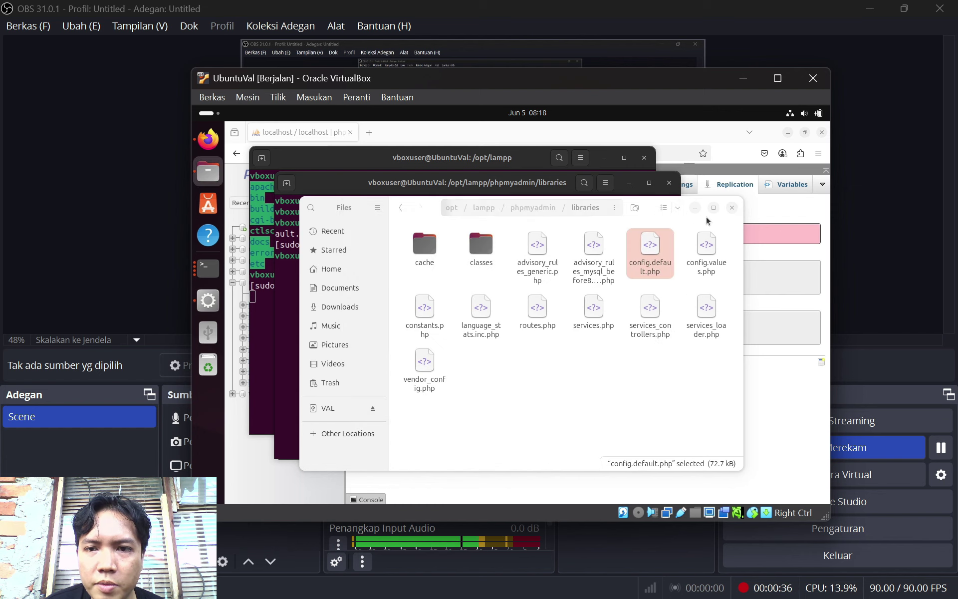
{"action": "left_click", "coordinate": [731, 207]}
{"action": "left_click", "coordinate": [736, 218]}
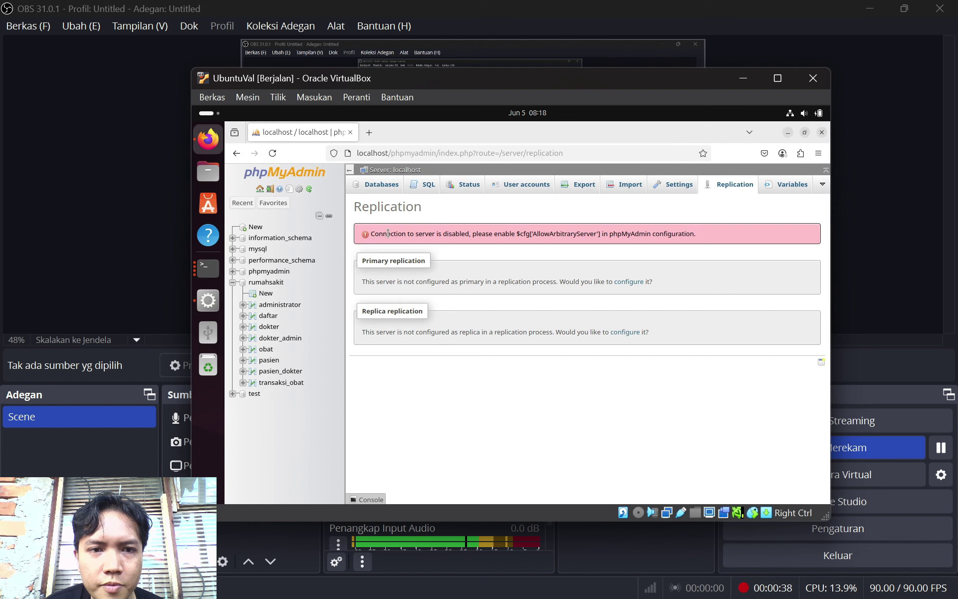
Reload the phpMyAdmin Replication page in Firefox
{"action": "left_click", "coordinate": [275, 156]}
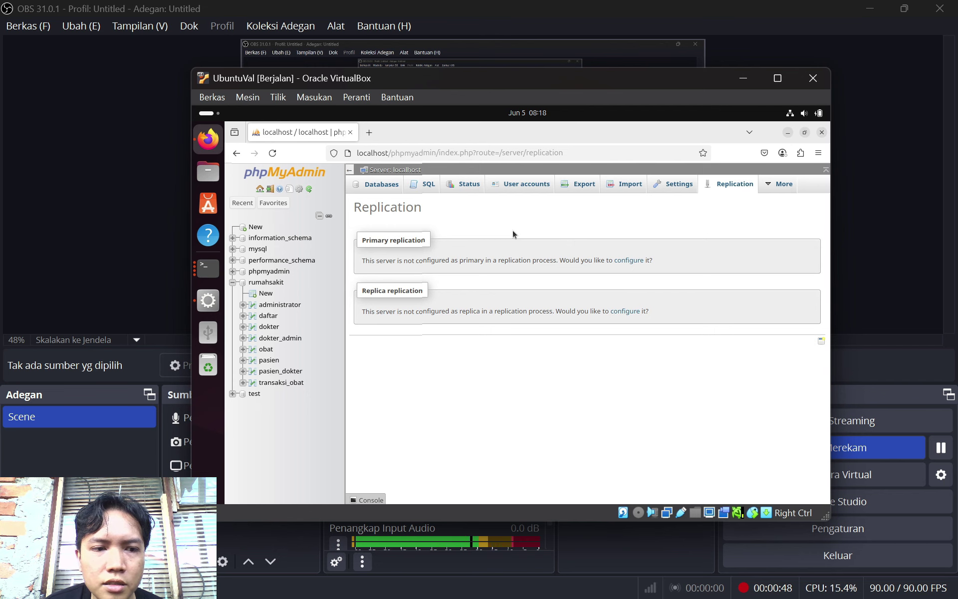
Open a new terminal window from the existing terminal's context menu
{"action": "left_click", "coordinate": [208, 268]}
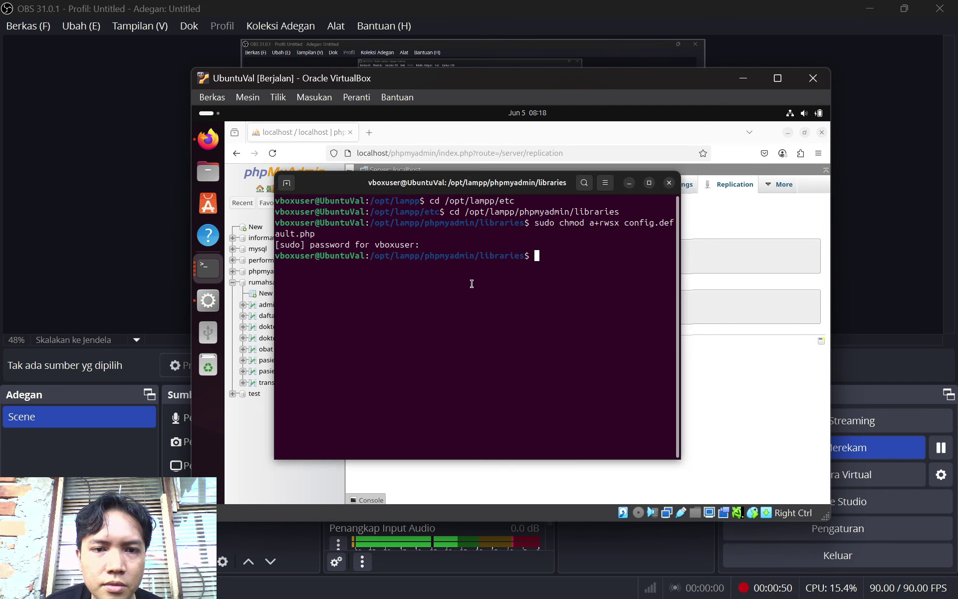
{"action": "right_click", "coordinate": [573, 261]}
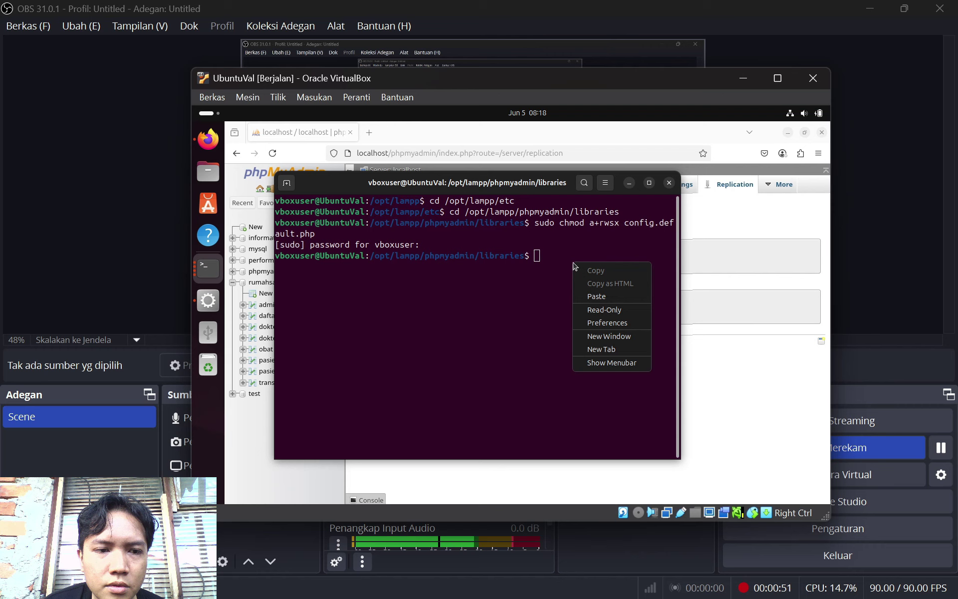
{"action": "left_click", "coordinate": [620, 338]}
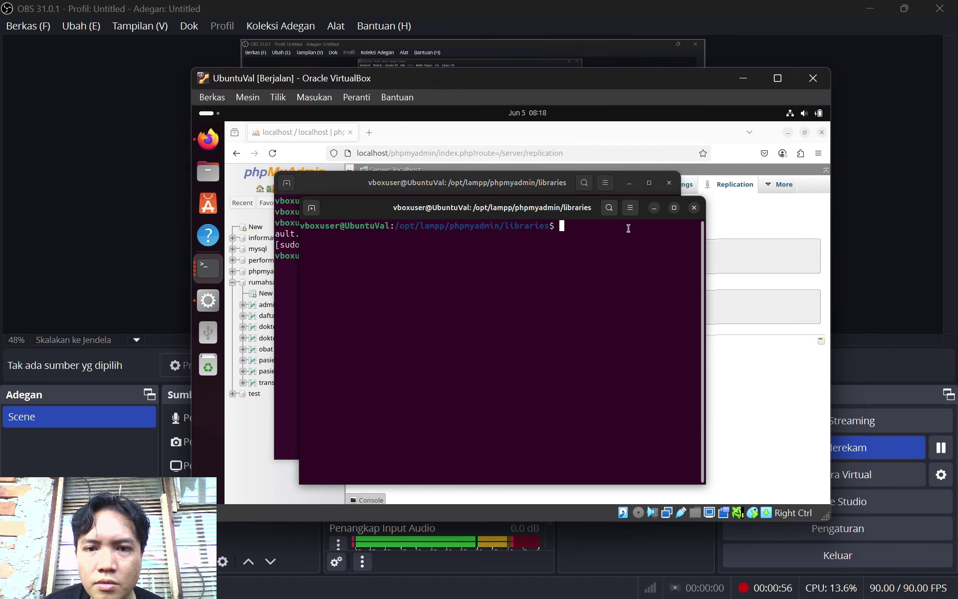
From /opt/lampp/bin, start the MariaDB client as root with sudo ./mysql -u root
{"action": "type", "text": "cd "}
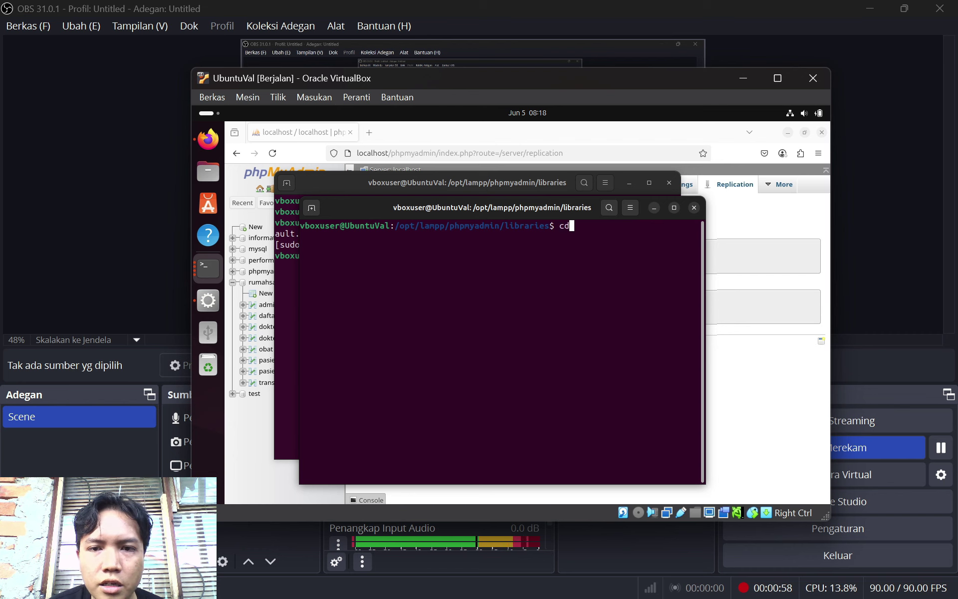
{"action": "type", "text": "/opt/lam"}
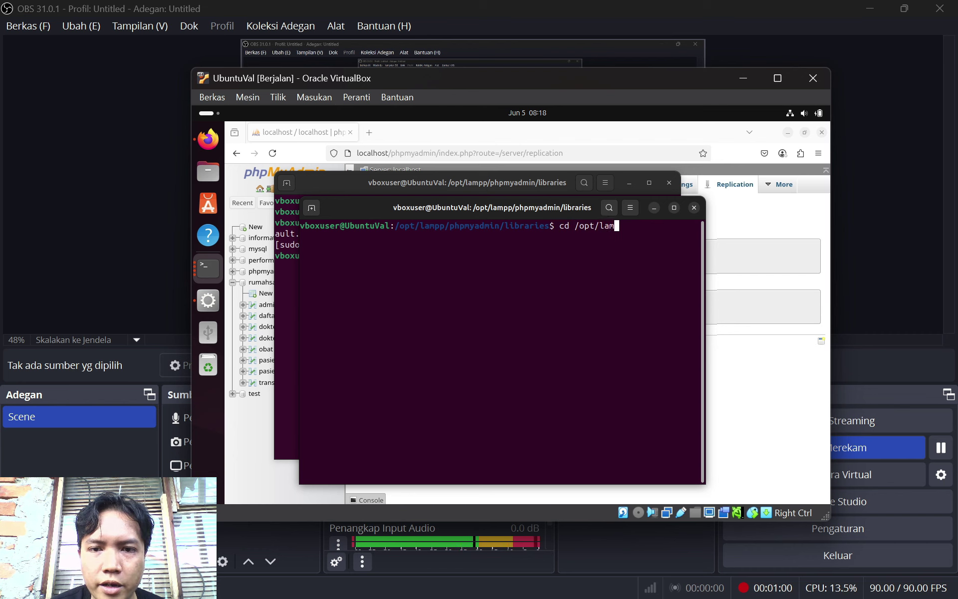
{"action": "type", "text": "pp/bin"}
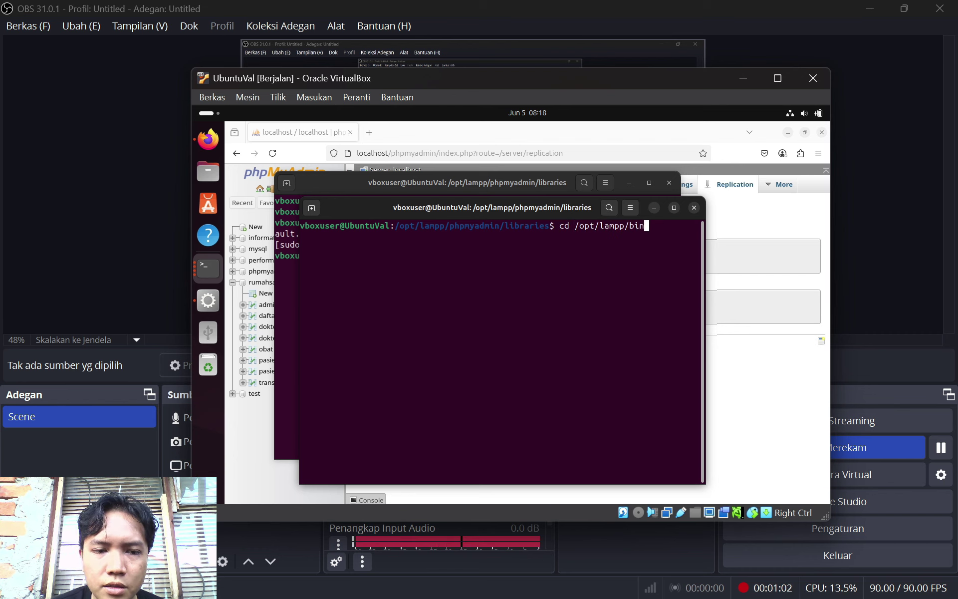
{"action": "key", "text": "Return"}
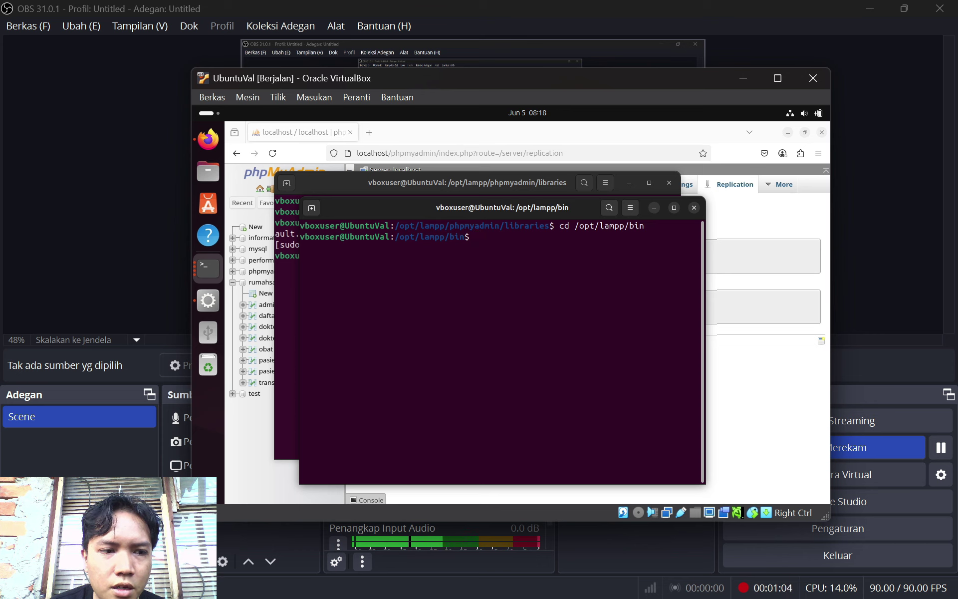
{"action": "type", "text": "sudo"}
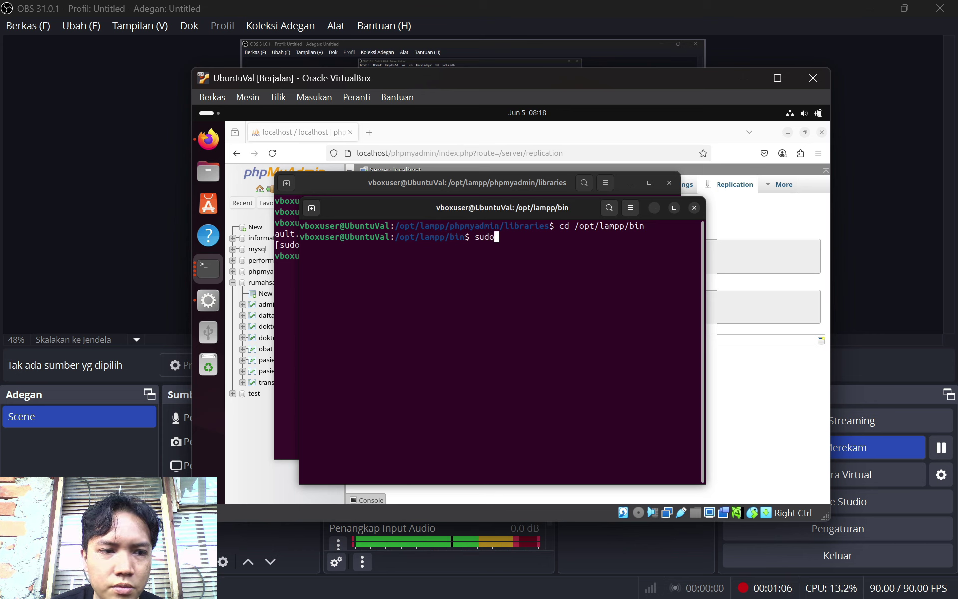
{"action": "type", "text": " ."}
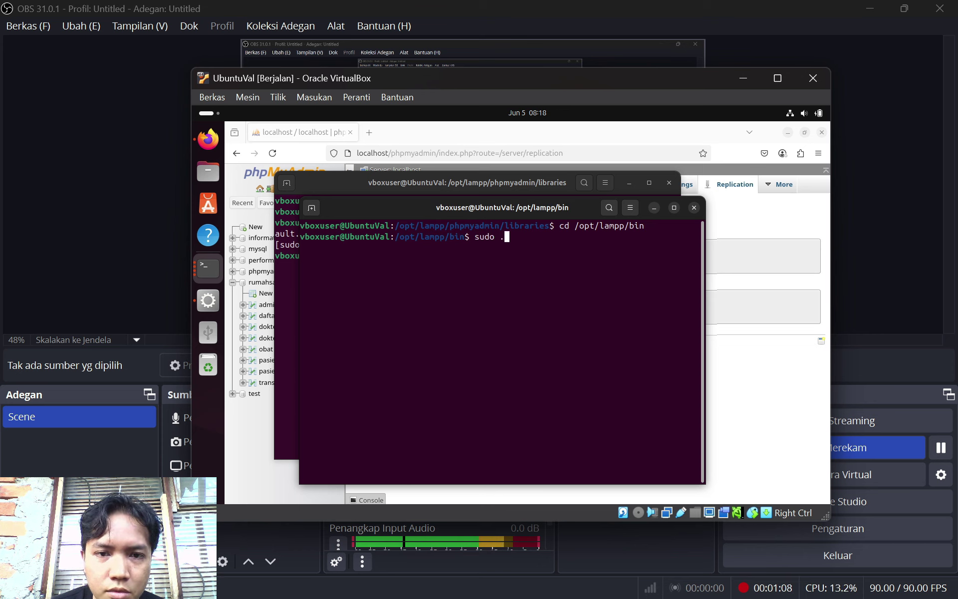
{"action": "key", "text": "BackSpace"}
{"action": "type", "text": "./mysq"}
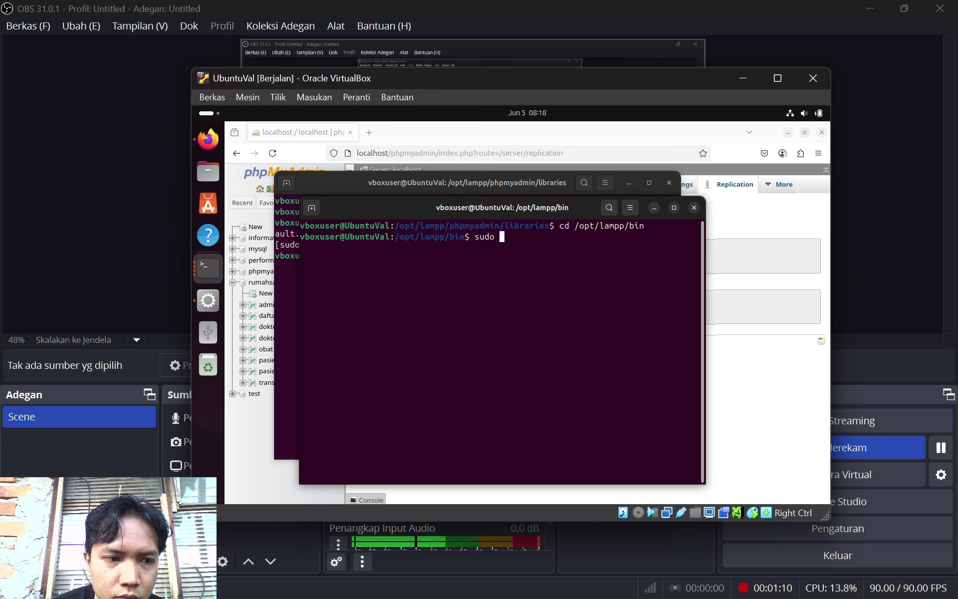
{"action": "type", "text": "l"}
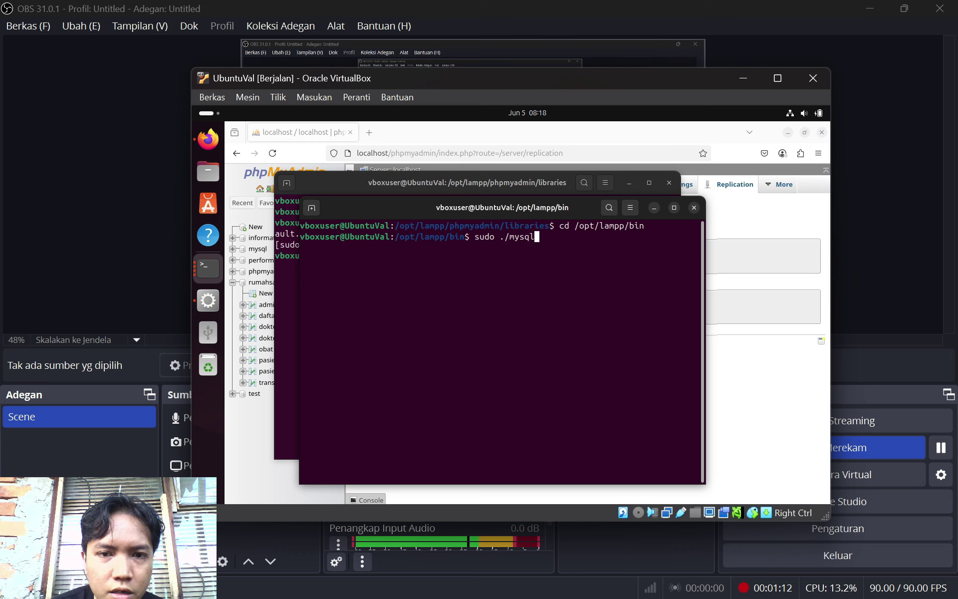
{"action": "type", "text": " -u roo"}
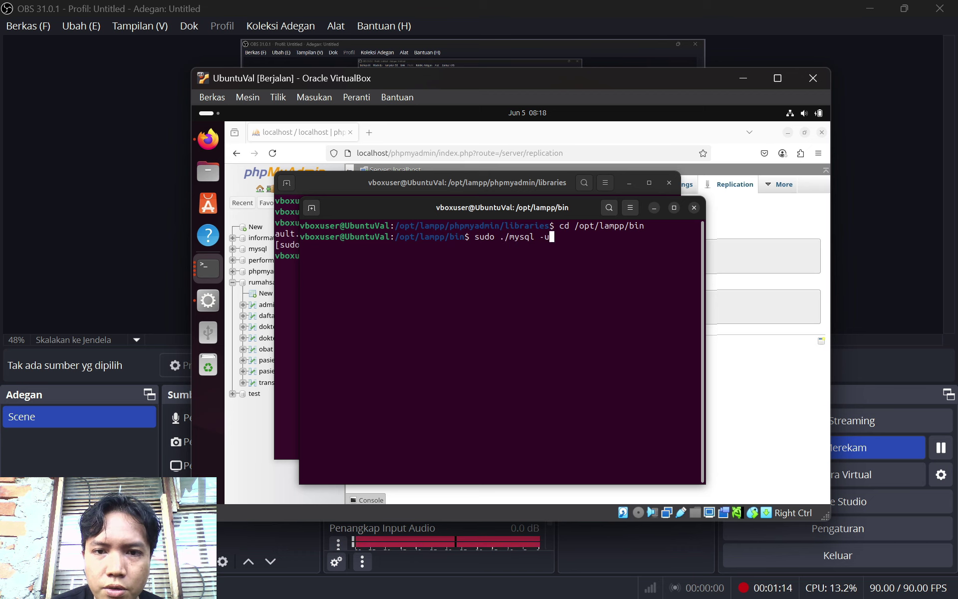
{"action": "type", "text": "t"}
{"action": "key", "text": "Return"}
{"action": "key", "text": "Return"}
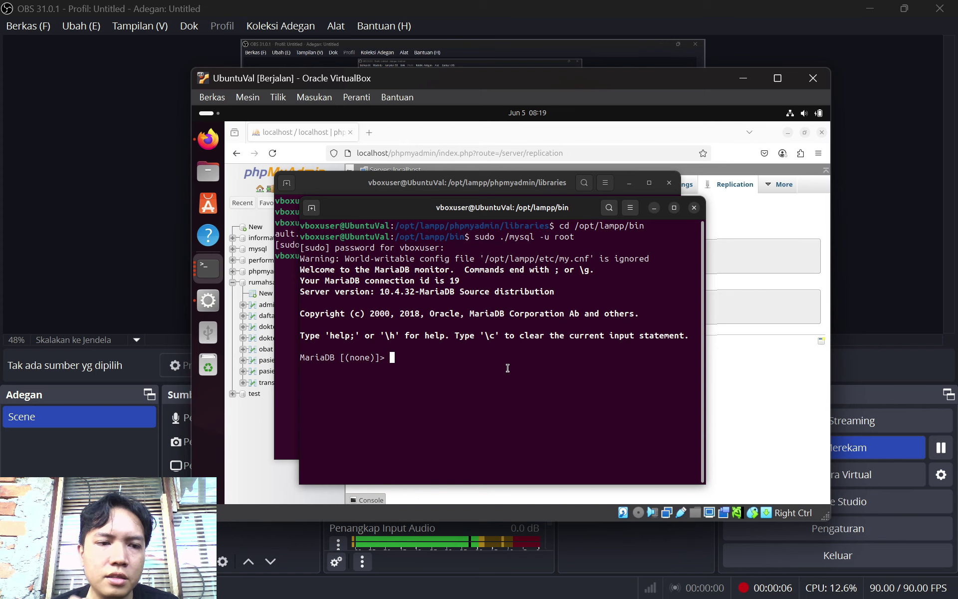
Run 'stop slave;' and then 'reset slave;' in the VM's MariaDB monitor
{"action": "type", "text": "stops"}
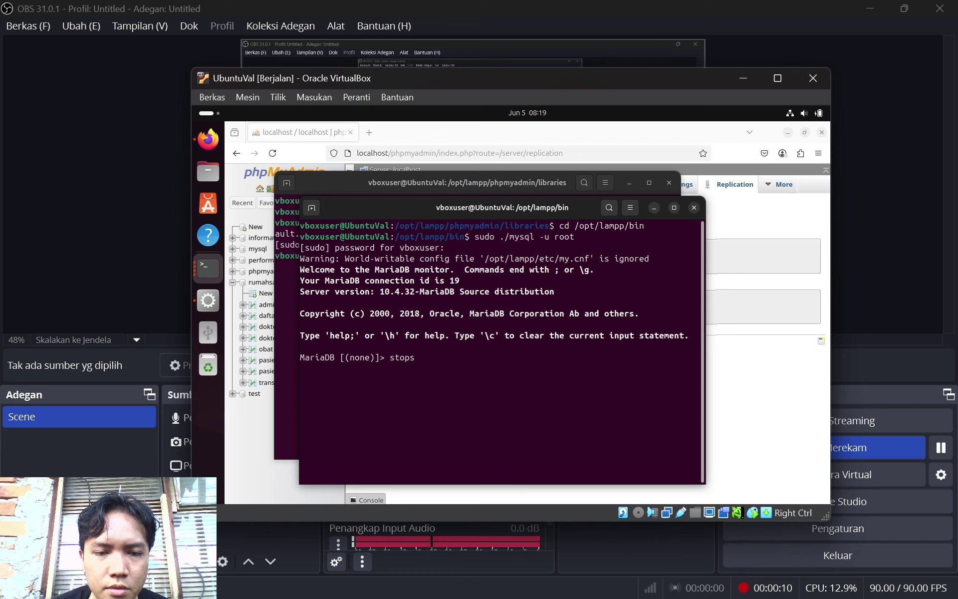
{"action": "key", "text": "BackSpace"}
{"action": "key", "text": "BackSpace"}
{"action": "type", "text": "slave;"}
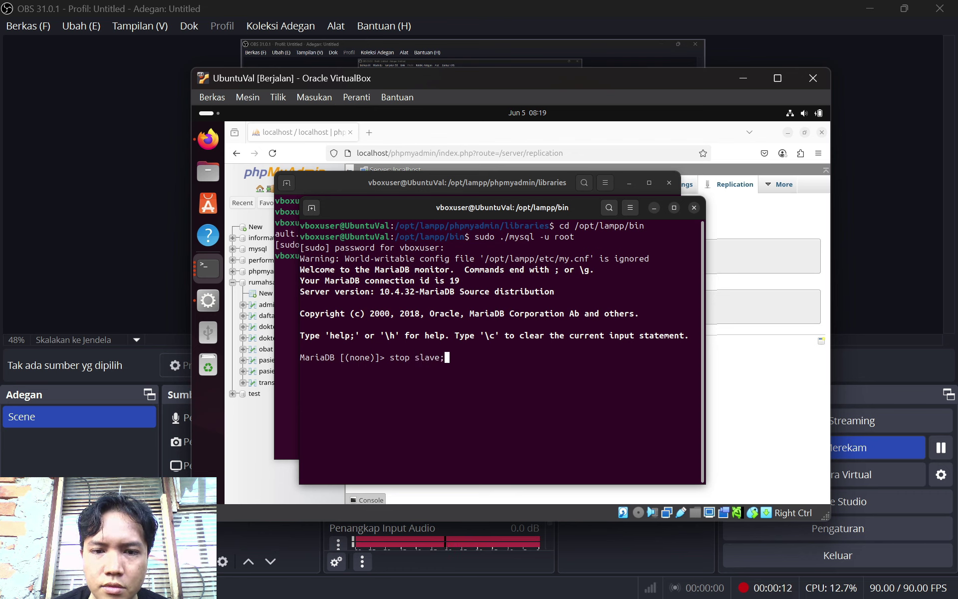
{"action": "key", "text": "Return"}
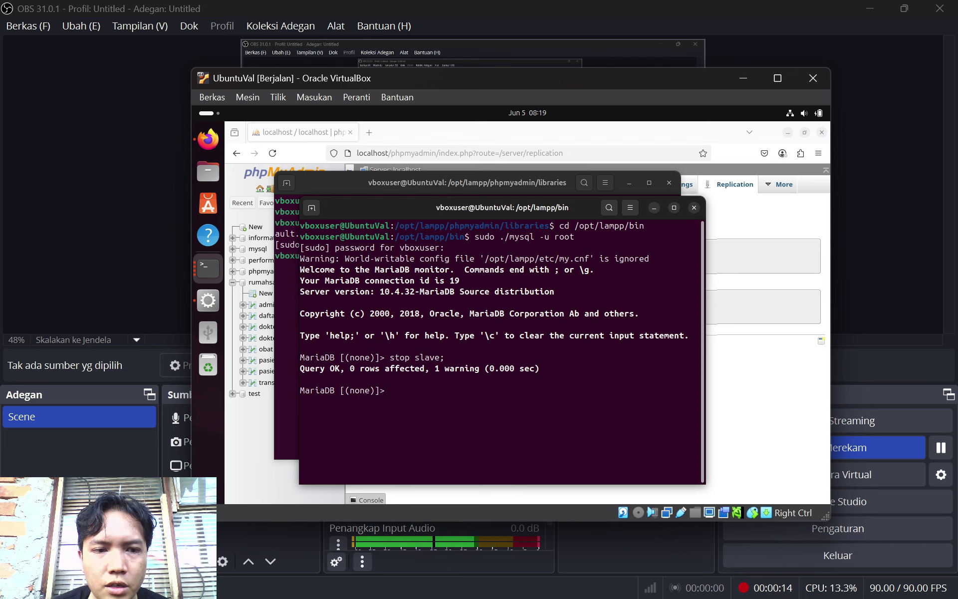
{"action": "type", "text": "reset"}
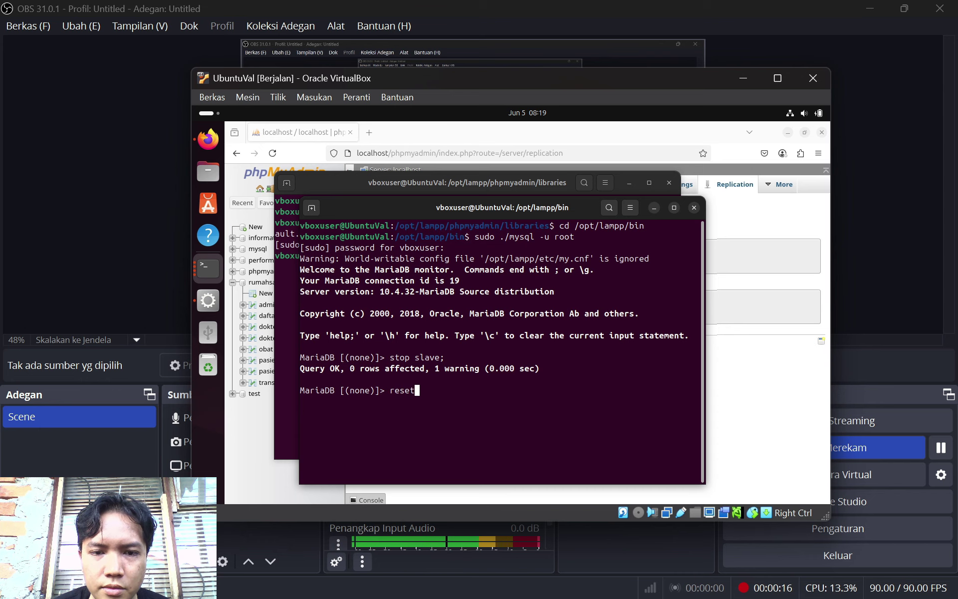
{"action": "type", "text": " slave;"}
{"action": "key", "text": "Return"}
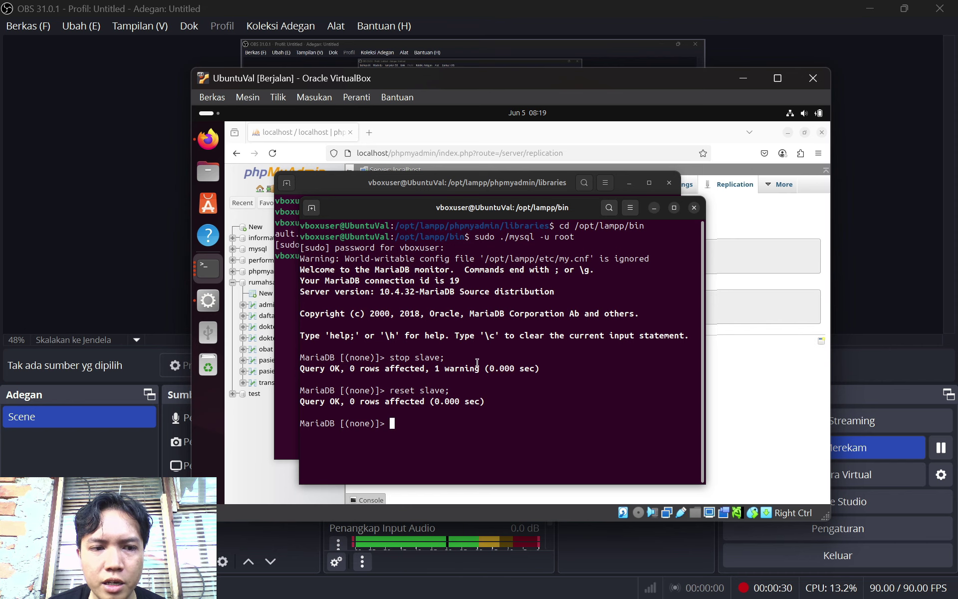
Show host phpMyAdmin's primary status: binlog mysql-bin.000002 at position 2730
{"action": "mouse_move", "coordinate": [748, 573]}
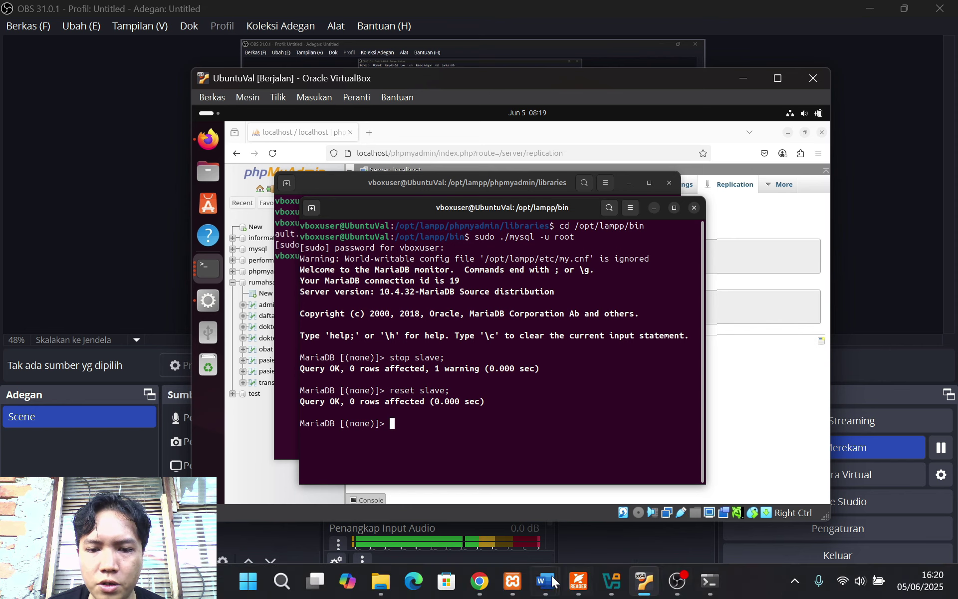
{"action": "left_click", "coordinate": [479, 587]}
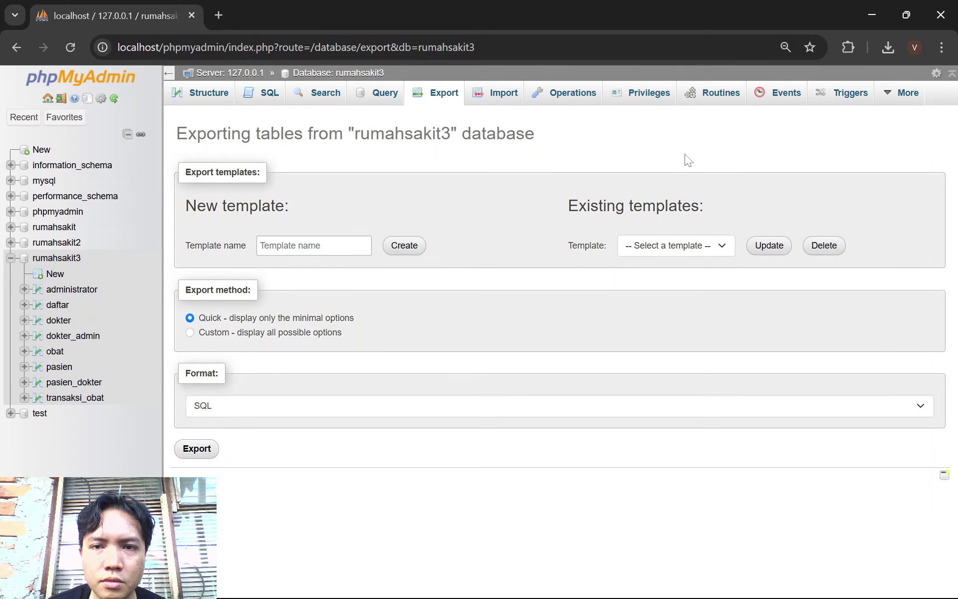
{"action": "left_click", "coordinate": [202, 73]}
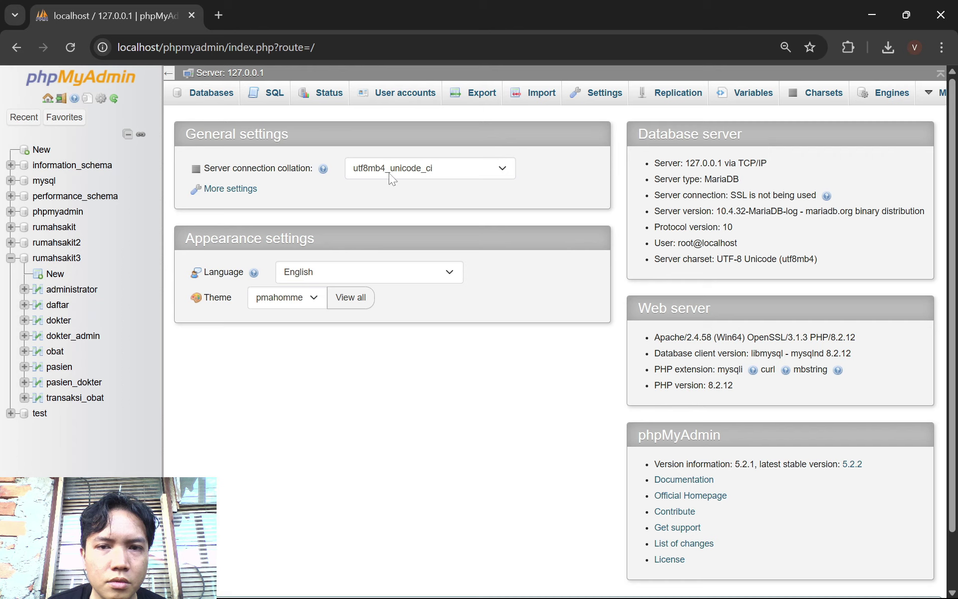
{"action": "left_click", "coordinate": [679, 96]}
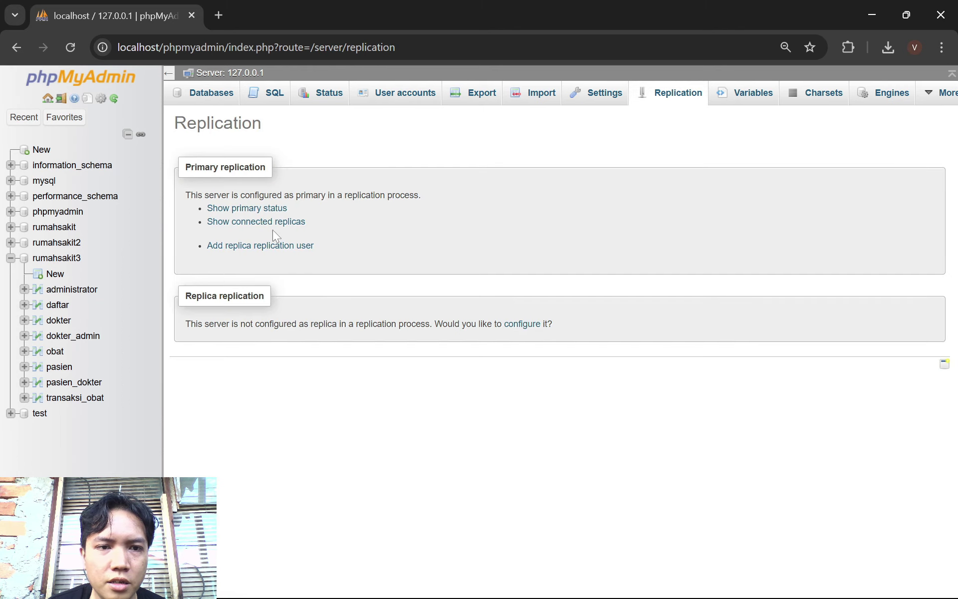
{"action": "left_click", "coordinate": [271, 212]}
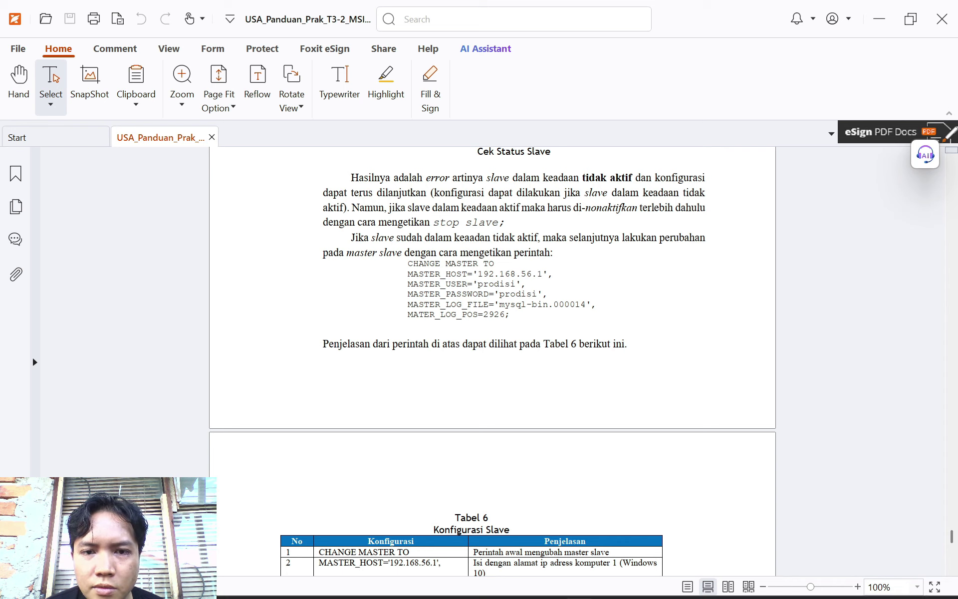
Continue the CHANGE MASTER TO command in the VM terminal, checking the PDF guide
{"action": "mouse_move", "coordinate": [756, 585]}
{"action": "left_click", "coordinate": [646, 584]}
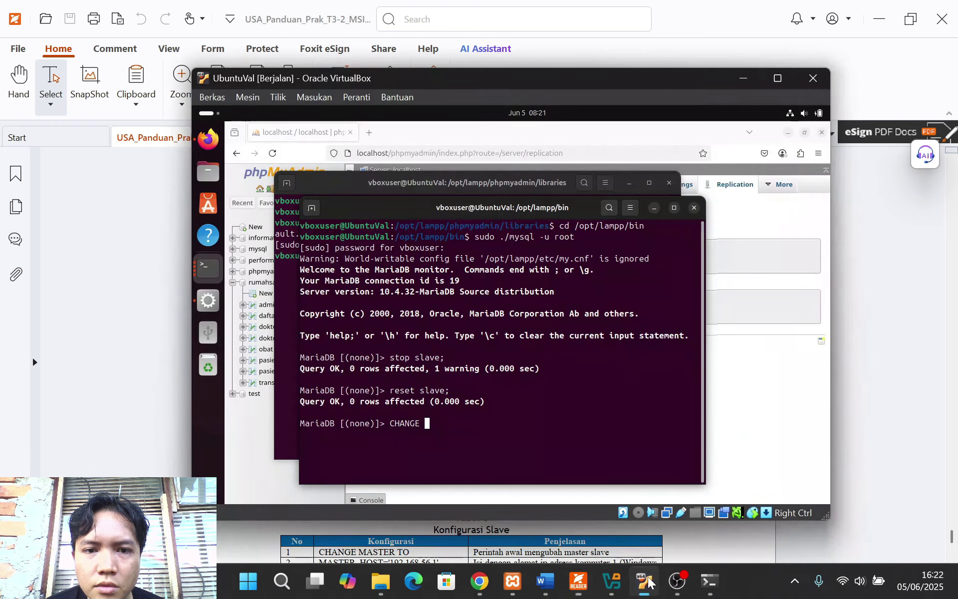
{"action": "type", "text": "MASTE"}
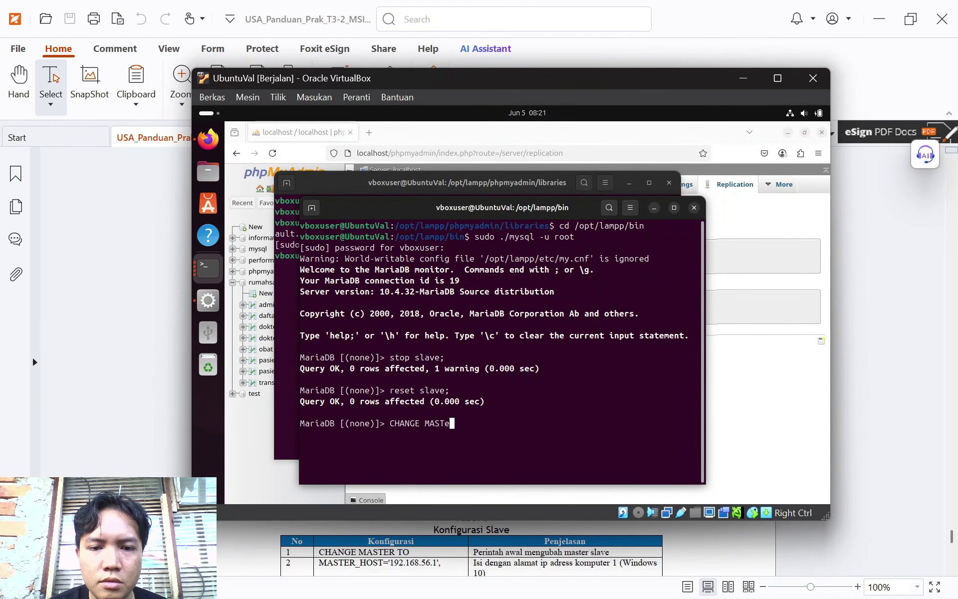
{"action": "type", "text": "R TO"}
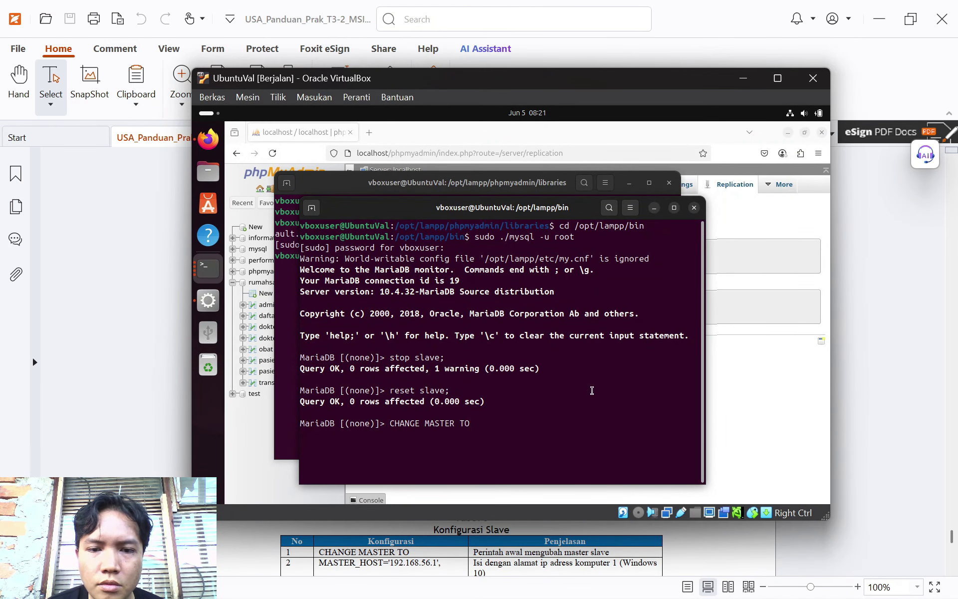
{"action": "left_click", "coordinate": [941, 393]}
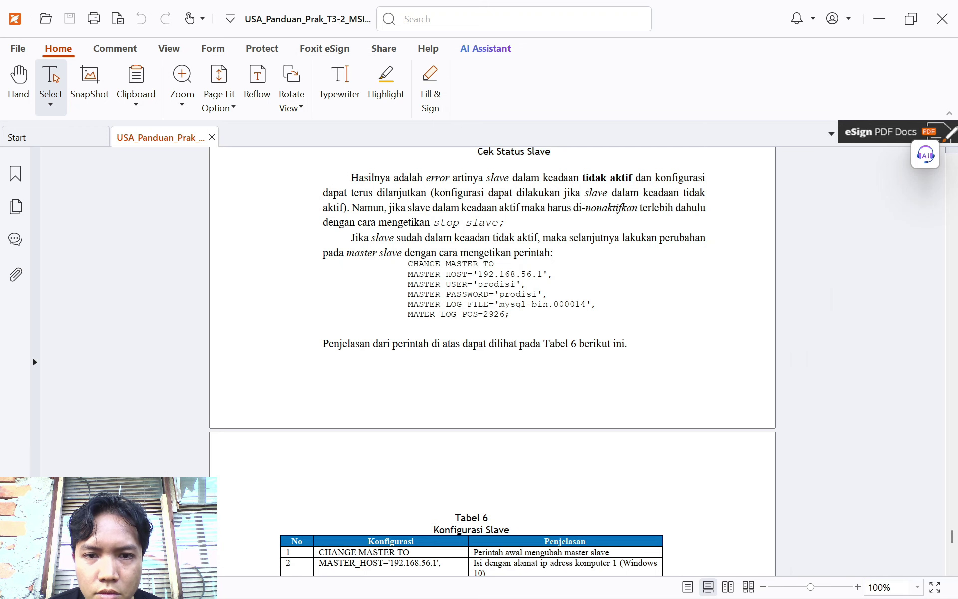
{"action": "mouse_move", "coordinate": [641, 593]}
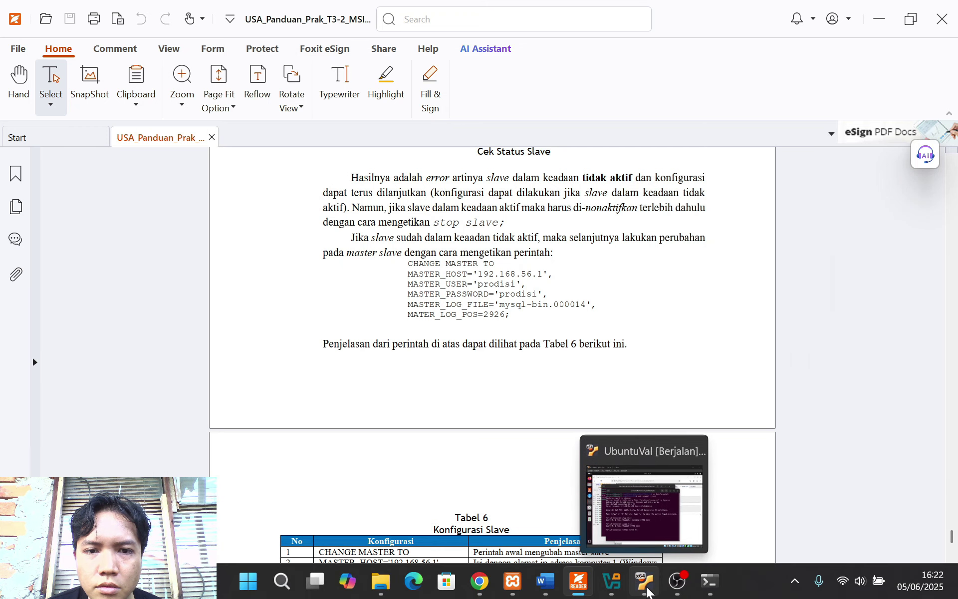
{"action": "left_click", "coordinate": [633, 513]}
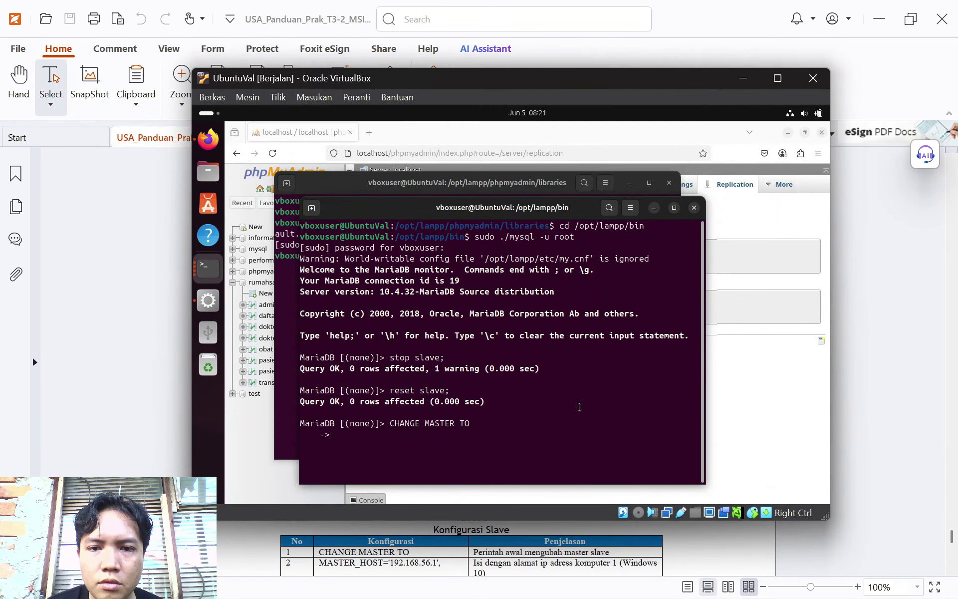
{"action": "left_click", "coordinate": [891, 344]}
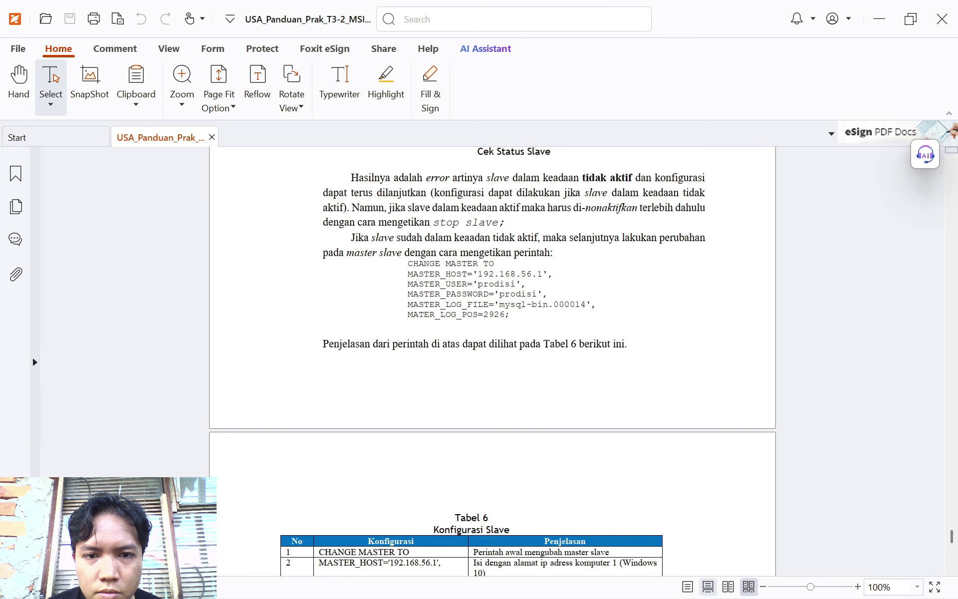
{"action": "mouse_move", "coordinate": [644, 582]}
{"action": "left_click", "coordinate": [668, 489]}
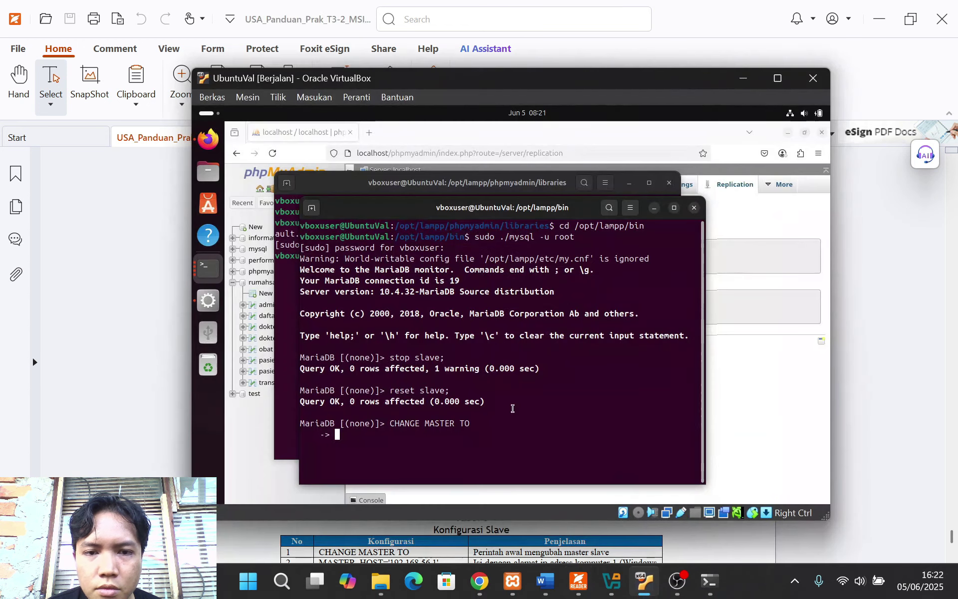
Add MASTER_HOST='192.168.56.1', as the master host line
{"action": "type", "text": "MASTER_HOST"}
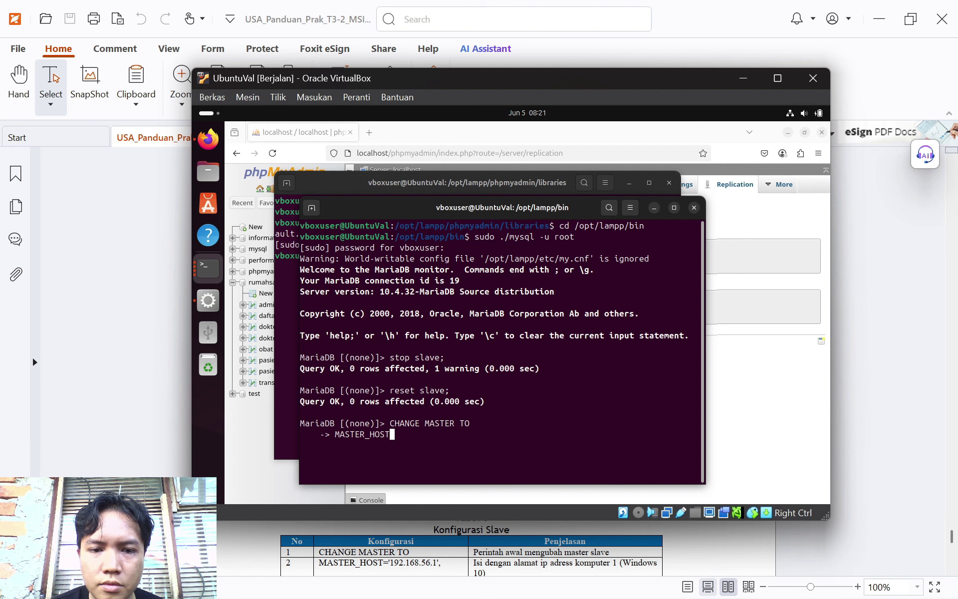
{"action": "type", "text": "='"}
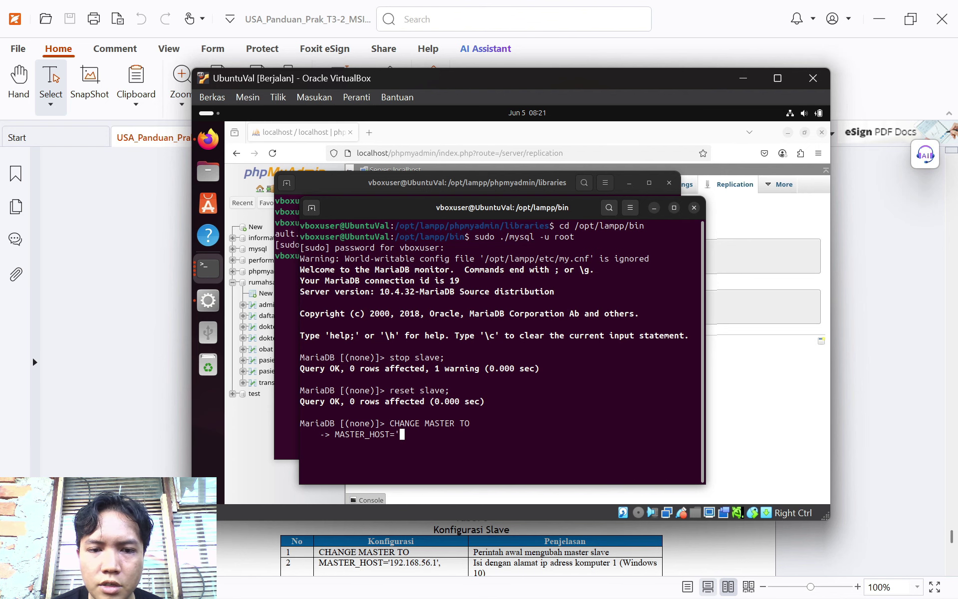
{"action": "left_click", "coordinate": [896, 355]}
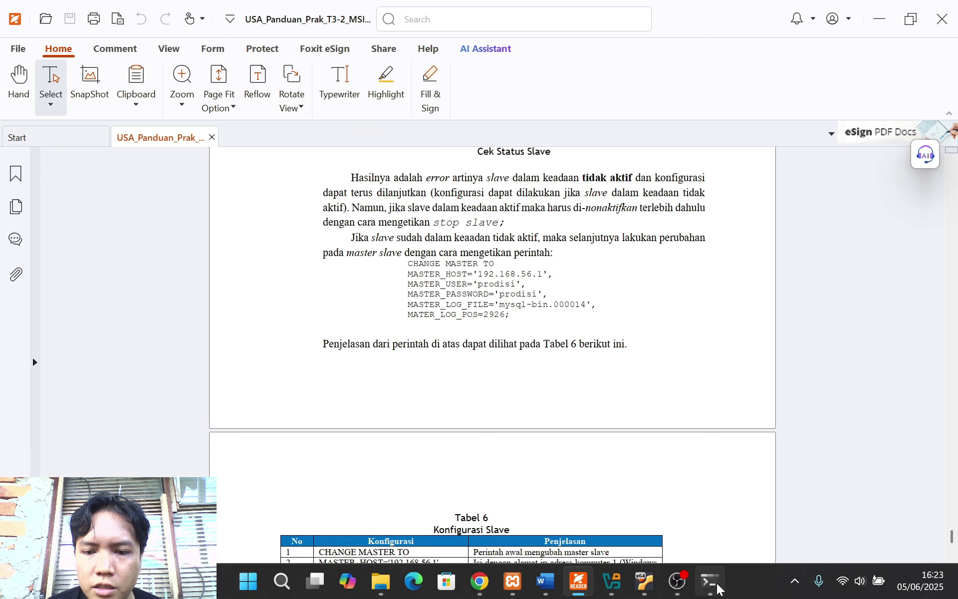
{"action": "left_click", "coordinate": [644, 581]}
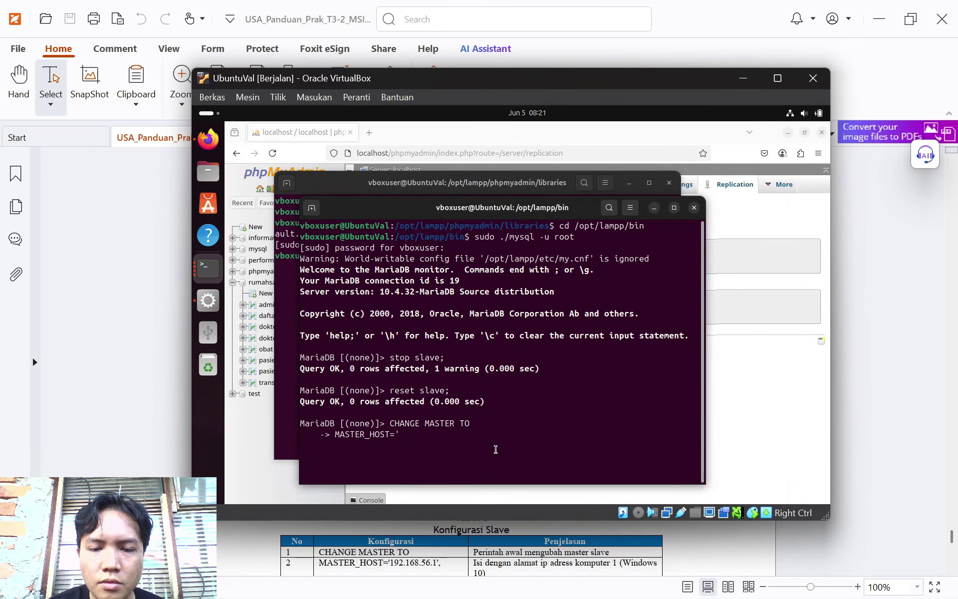
{"action": "type", "text": "192.168"}
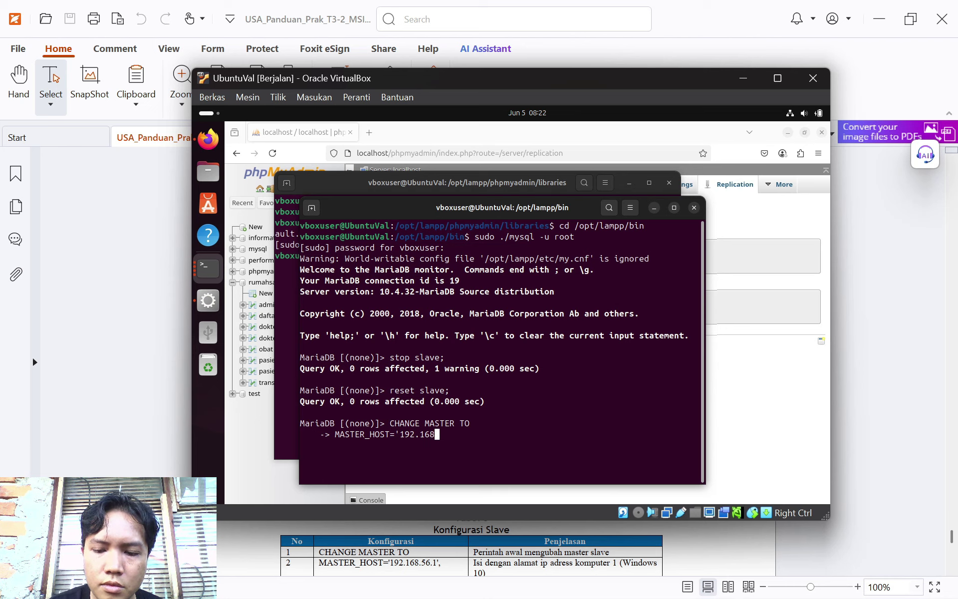
{"action": "type", "text": ".56.1"}
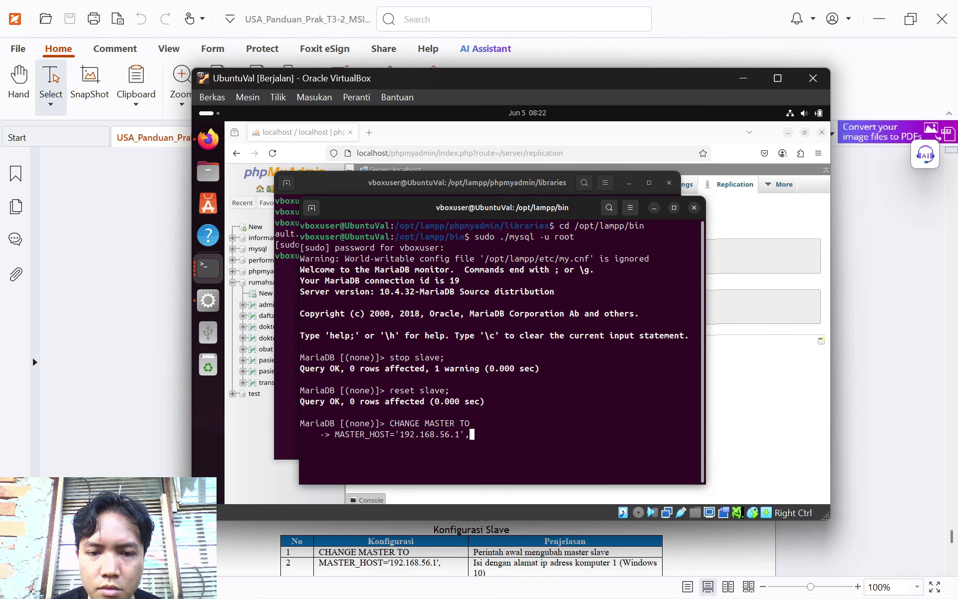
{"action": "type", "text": "',"}
{"action": "key", "text": "Return"}
Add the MASTER_USER line with the replication user's name
{"action": "type", "text": "MA"}
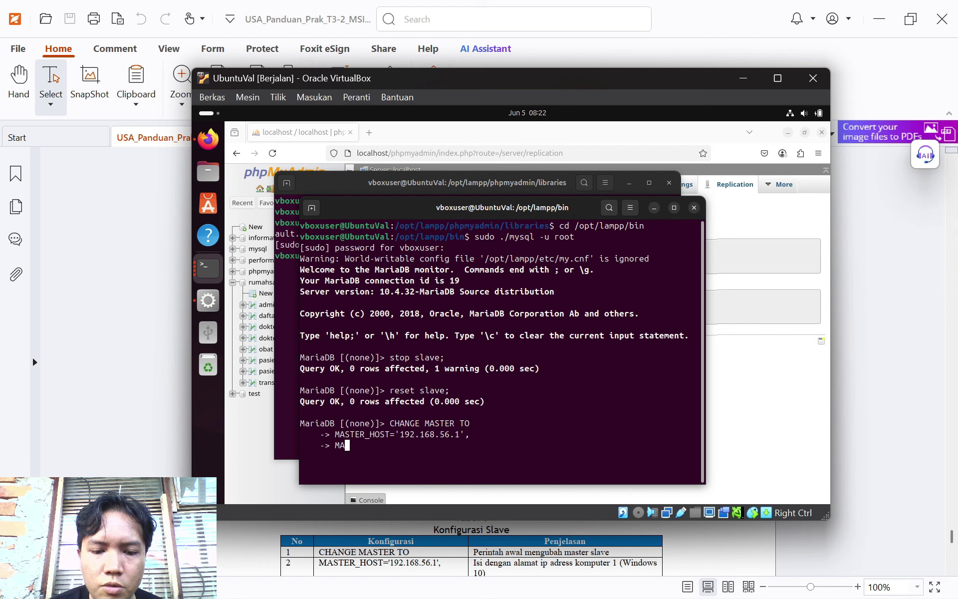
{"action": "type", "text": "STER_USER="}
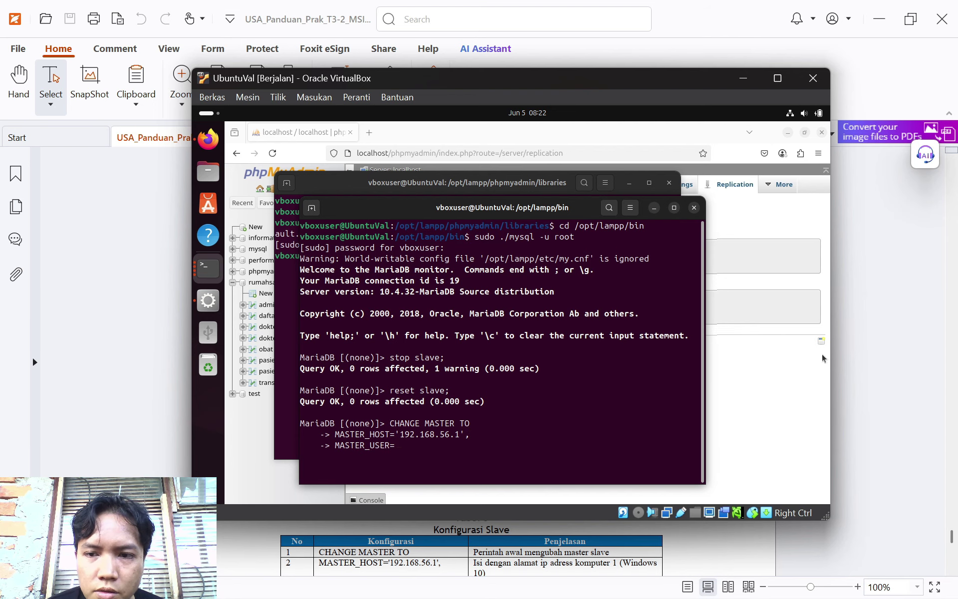
{"action": "key", "text": "alt+Tab"}
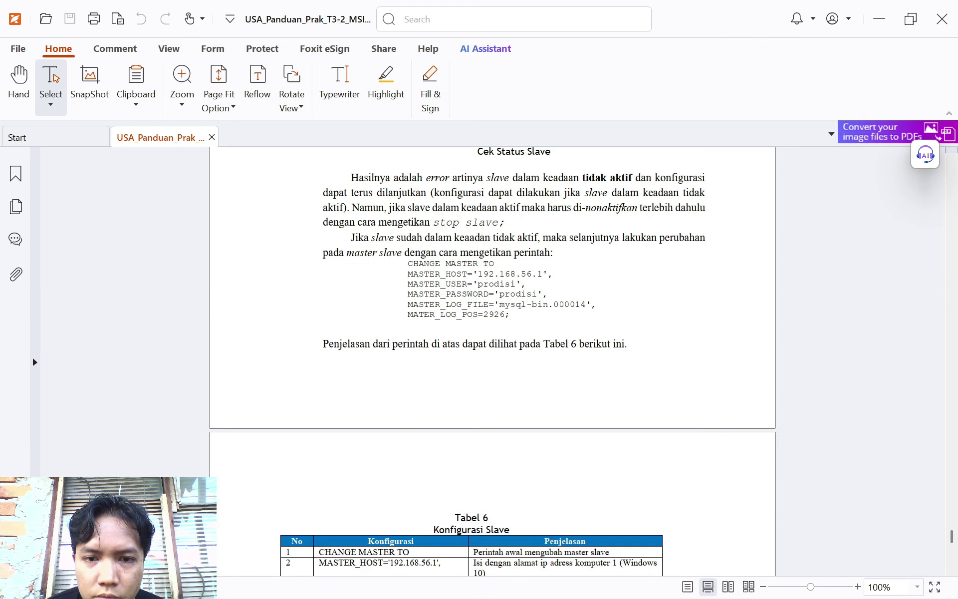
{"action": "key", "text": "alt+Tab"}
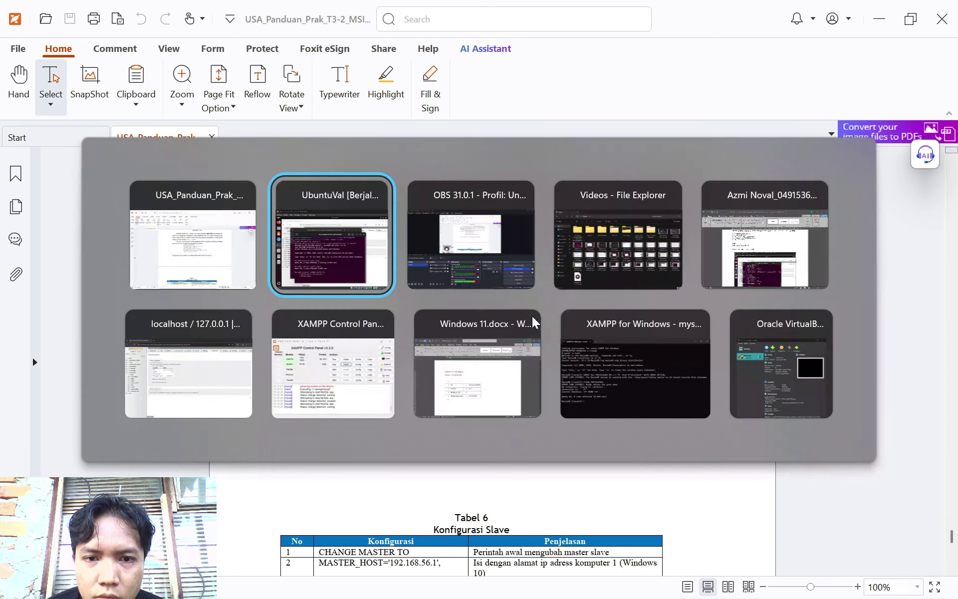
{"action": "type", "text": "="}
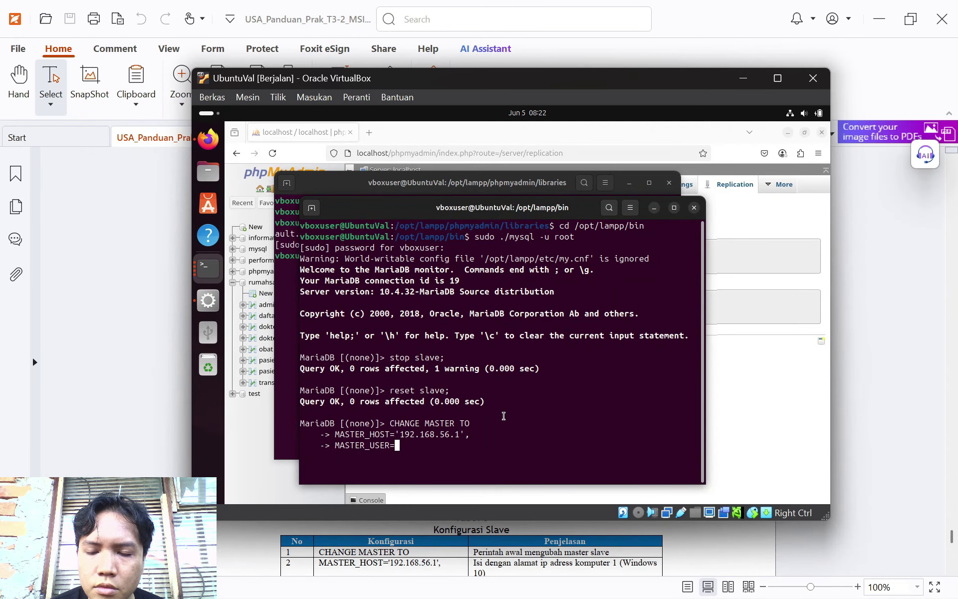
{"action": "type", "text": "'"}
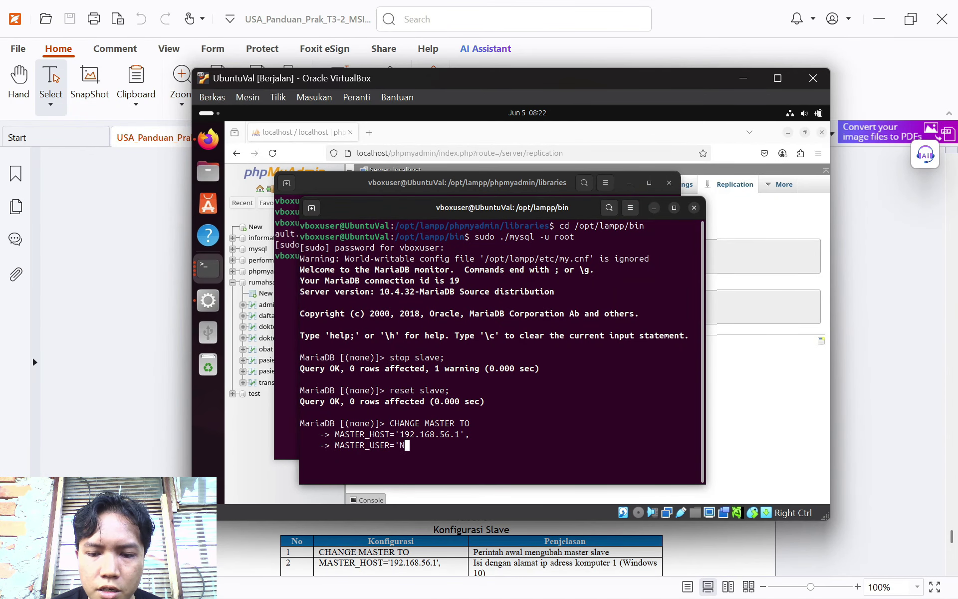
{"action": "type", "text": "Noval"}
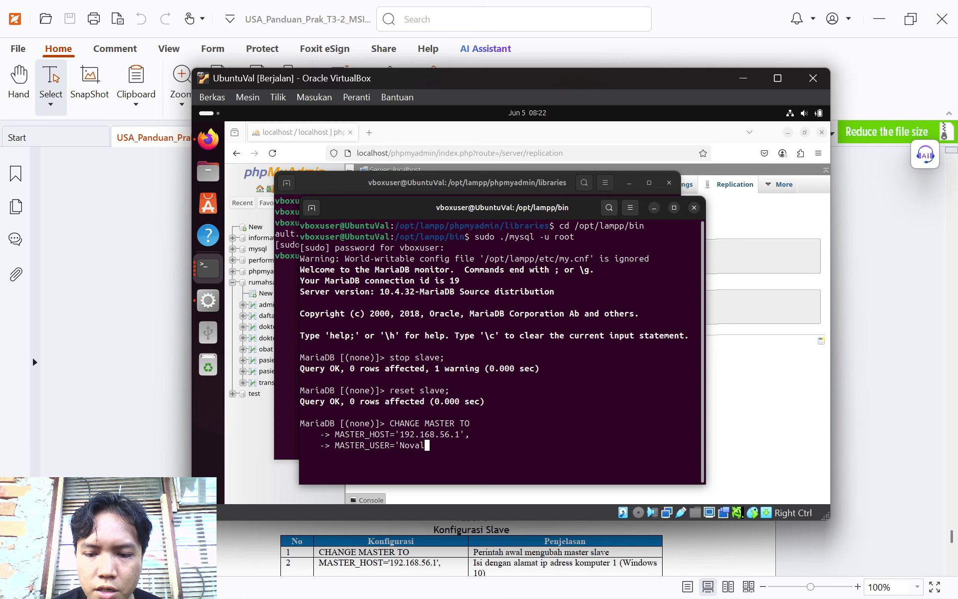
{"action": "type", "text": "',"}
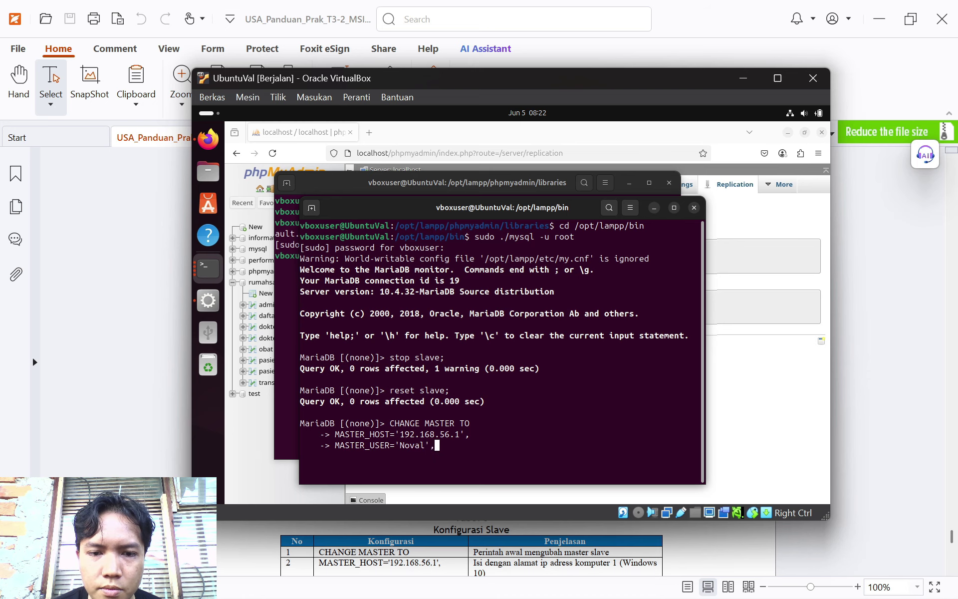
{"action": "key", "text": "Return"}
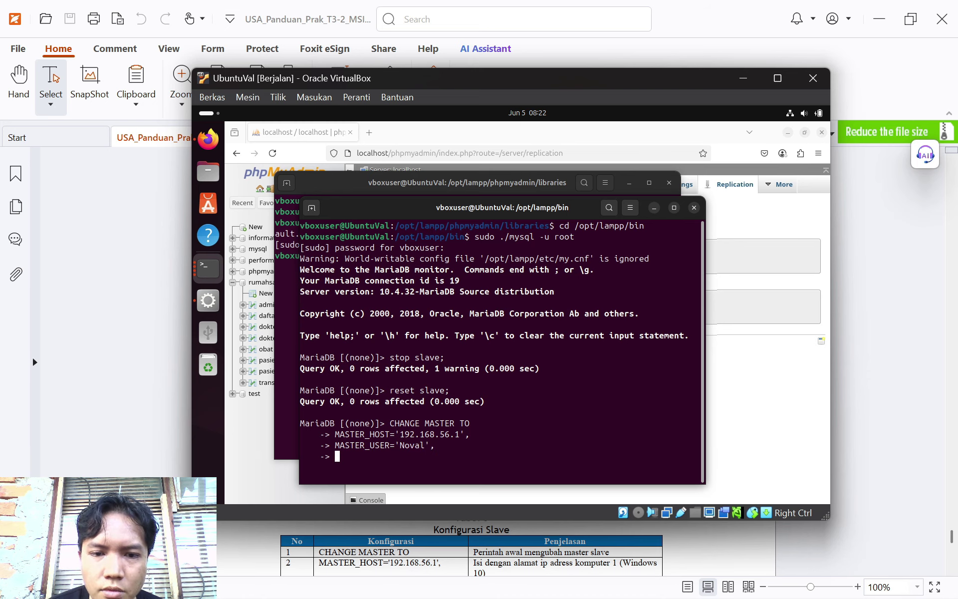
Enter the MASTER_PASSWORD line with the replication password, then begin MASTER_LOG_FILE=
{"action": "left_click", "coordinate": [892, 283]}
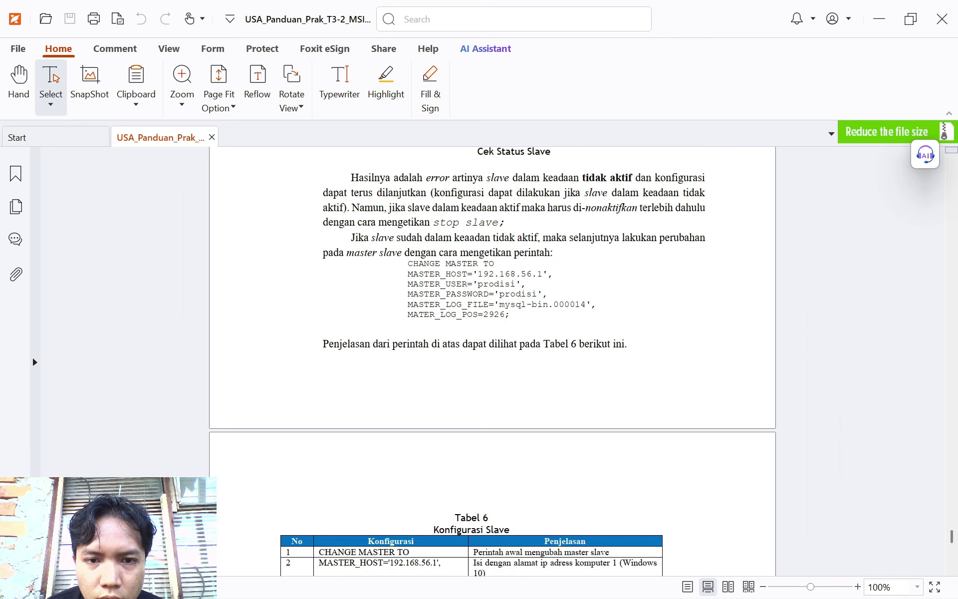
{"action": "left_click", "coordinate": [643, 580]}
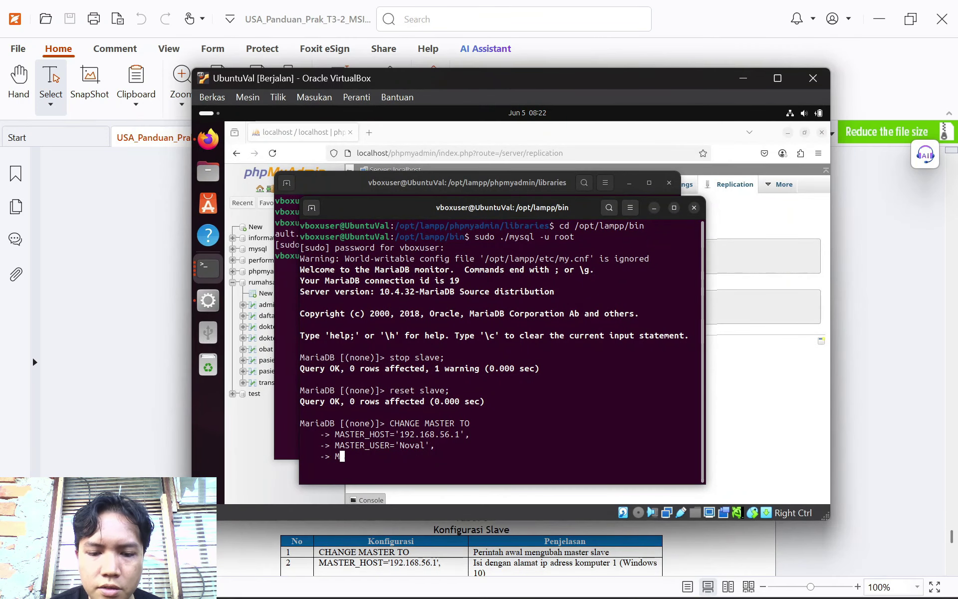
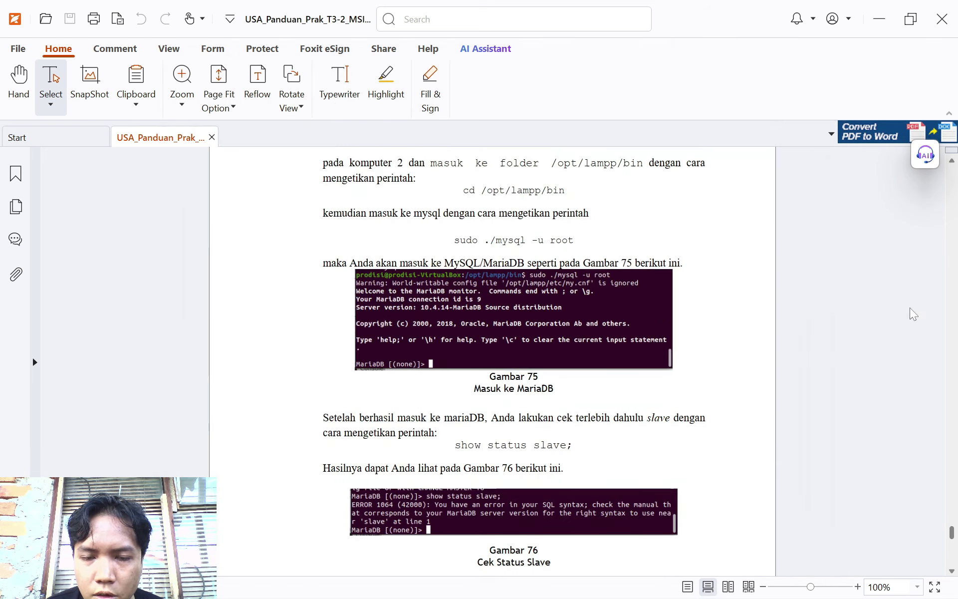
{"action": "scroll", "coordinate": [446, 358], "scroll_direction": "down", "scroll_amount": 8}
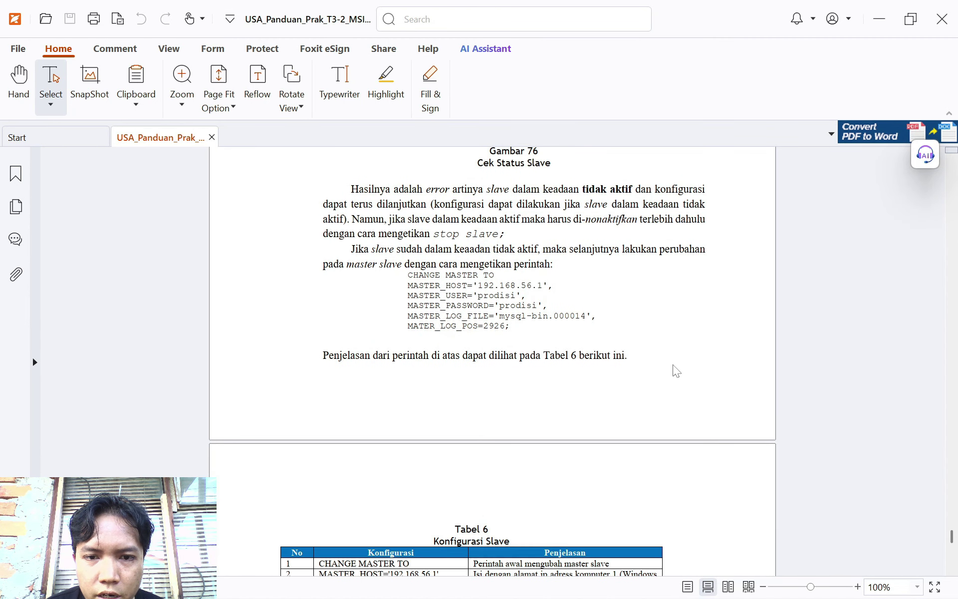
{"action": "left_click", "coordinate": [640, 589]}
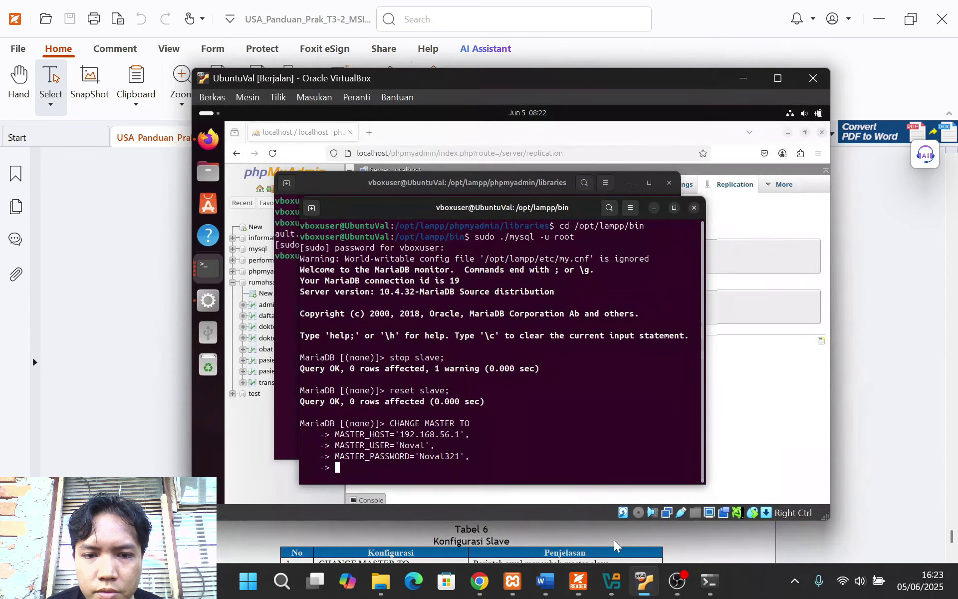
{"action": "type", "text": "MASTER_"}
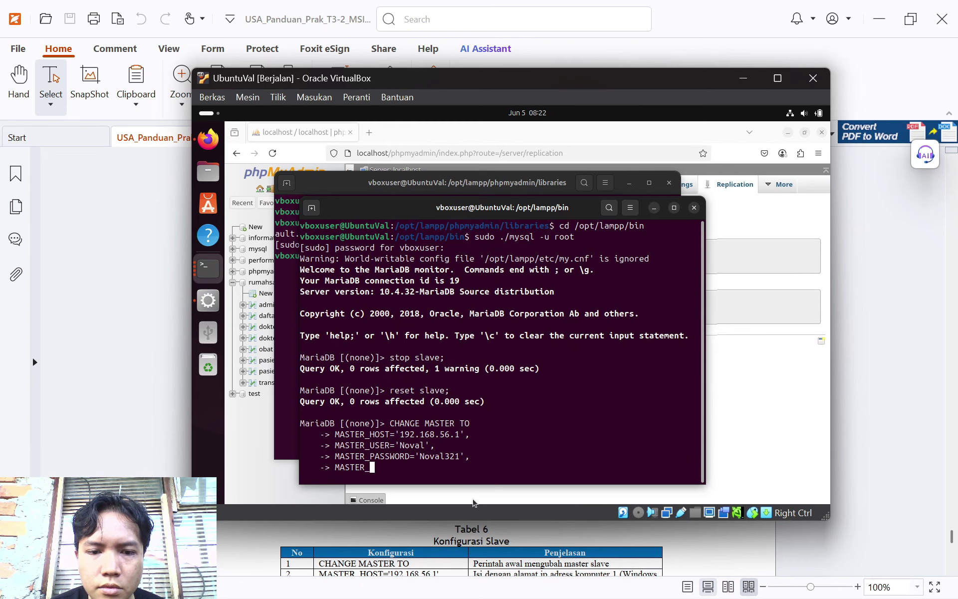
{"action": "type", "text": "LOG_FILE"}
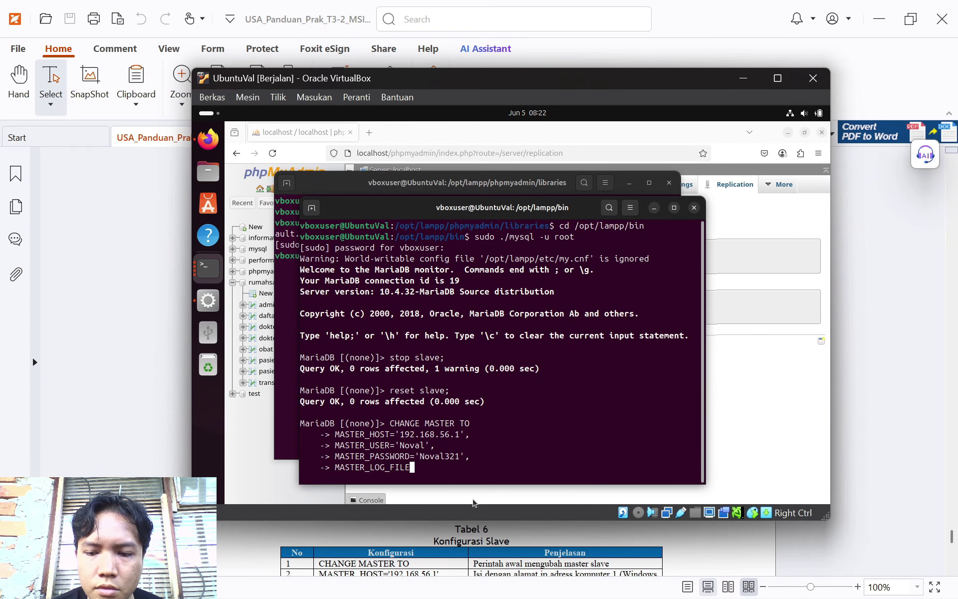
{"action": "type", "text": "="}
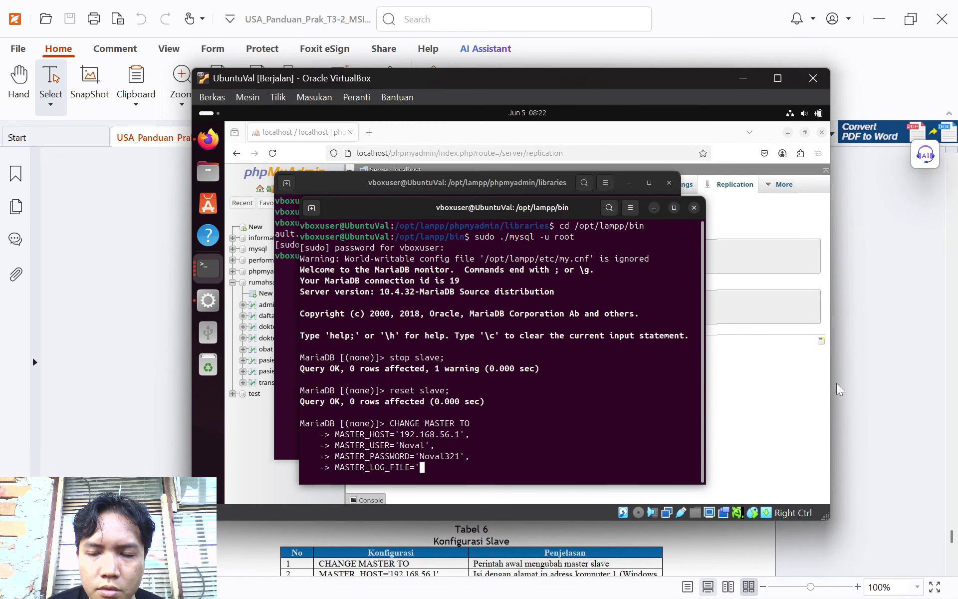
{"action": "left_click", "coordinate": [836, 383]}
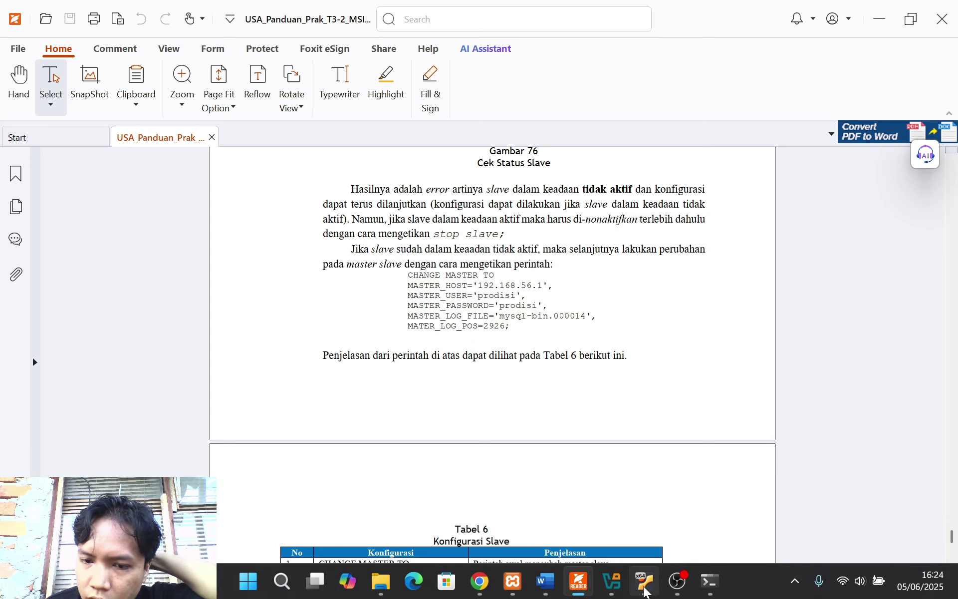
Add MASTER_LOG_FILE='mysql-bin.000002', taken from phpMyAdmin's primary status, to the VM's CHANGE MASTER TO command
{"action": "left_click", "coordinate": [486, 578]}
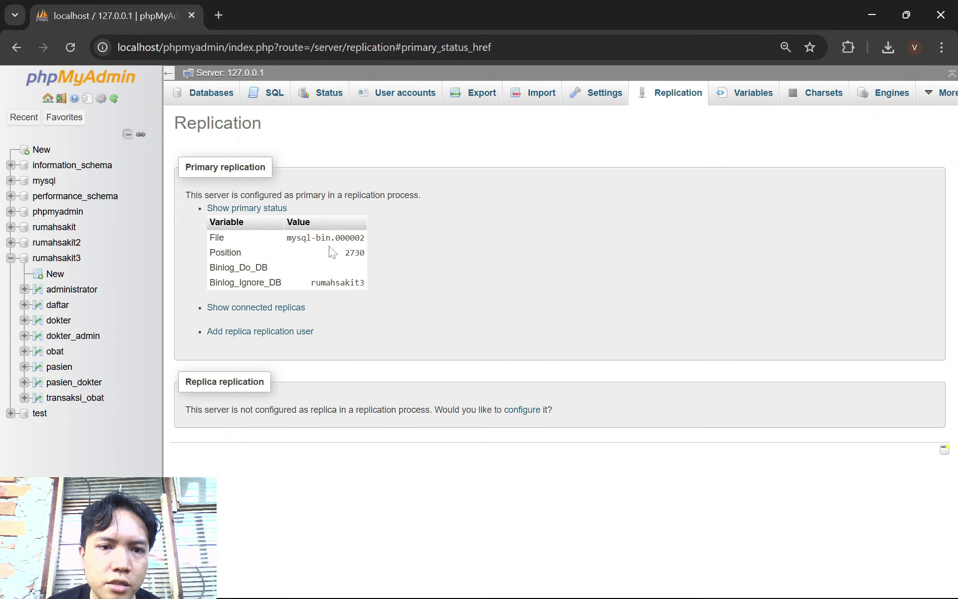
{"action": "mouse_move", "coordinate": [641, 581]}
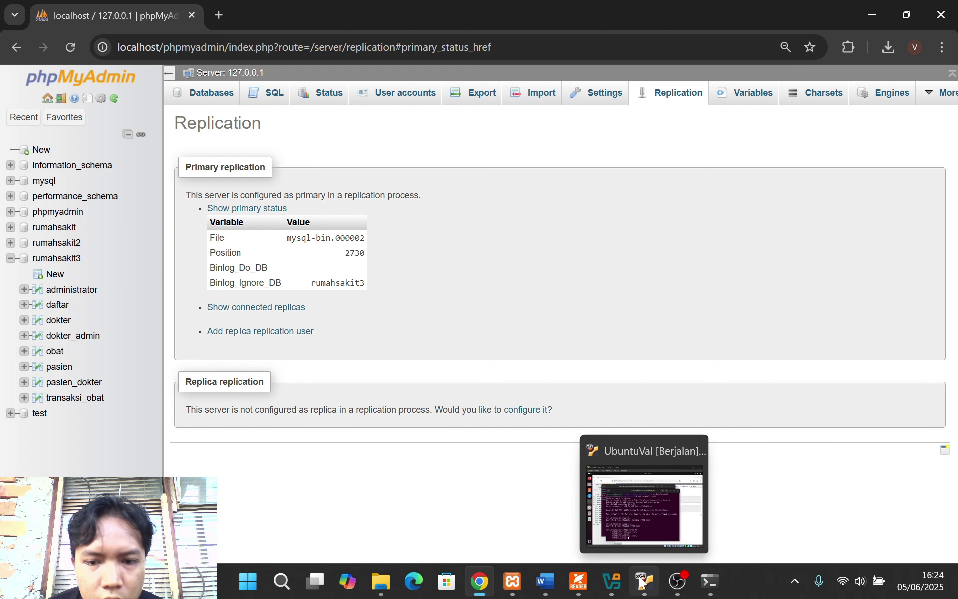
{"action": "left_click", "coordinate": [641, 580]}
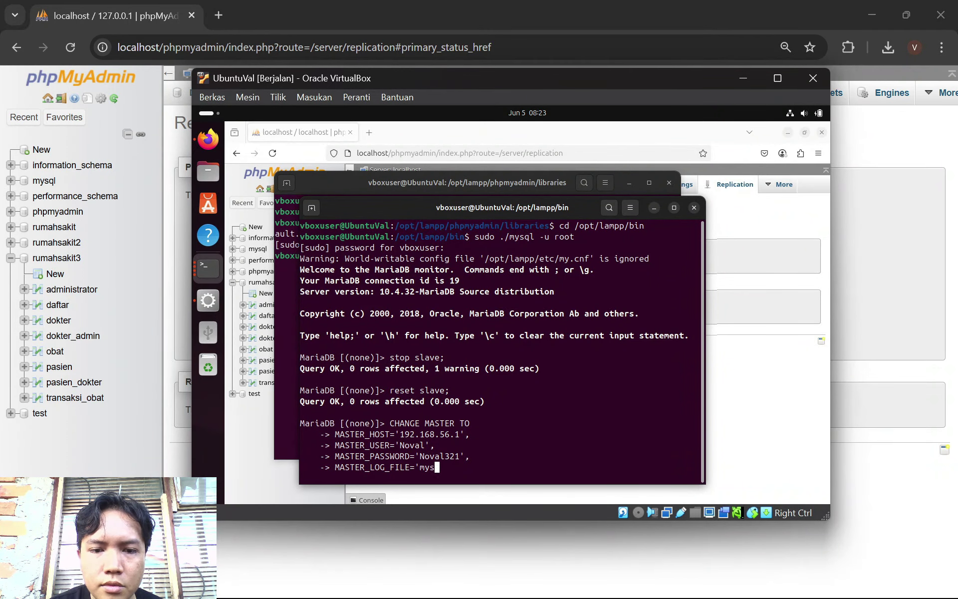
{"action": "type", "text": "l-bin."}
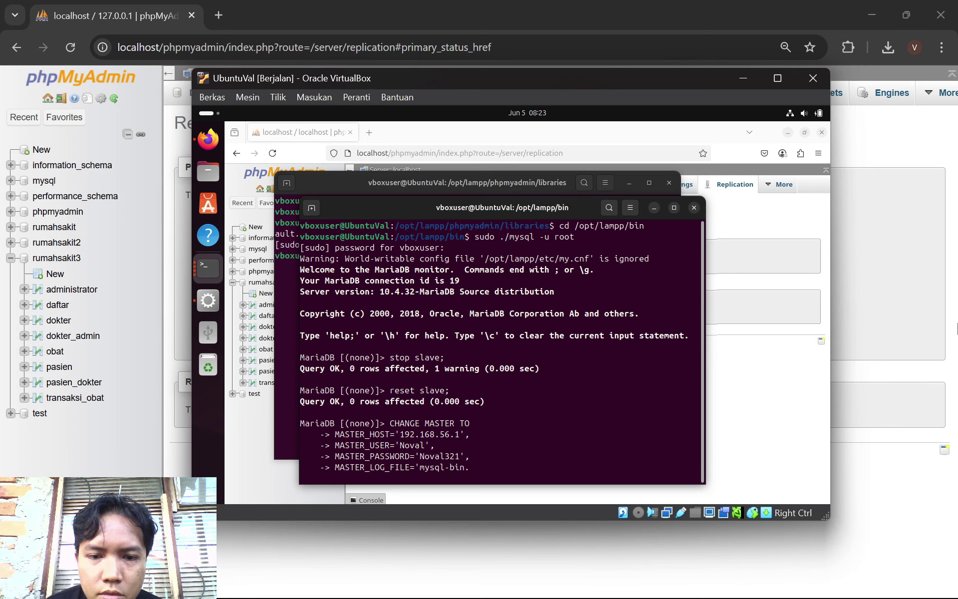
{"action": "left_click", "coordinate": [924, 296]}
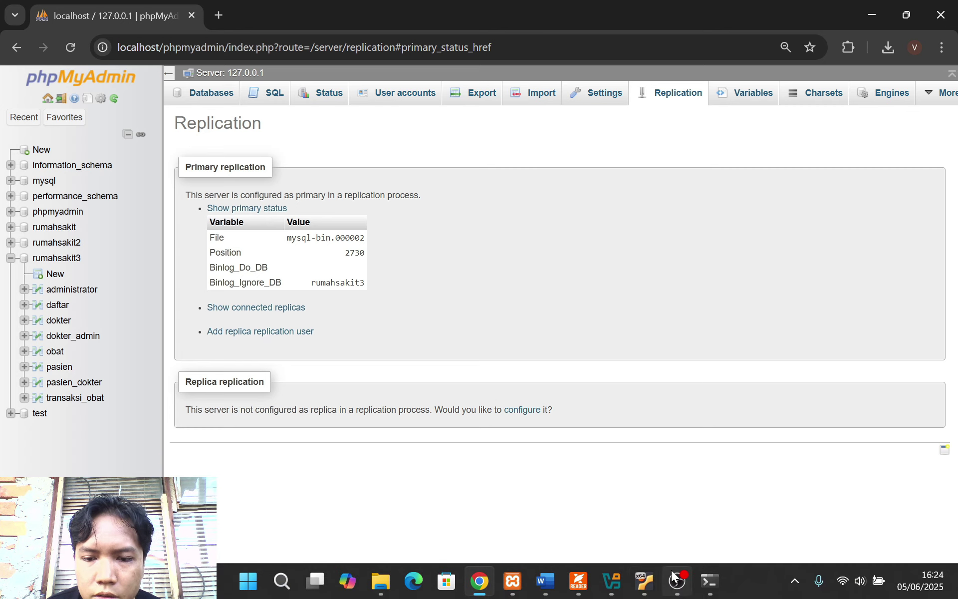
{"action": "left_click", "coordinate": [643, 581]}
{"action": "type", "text": "n.0"}
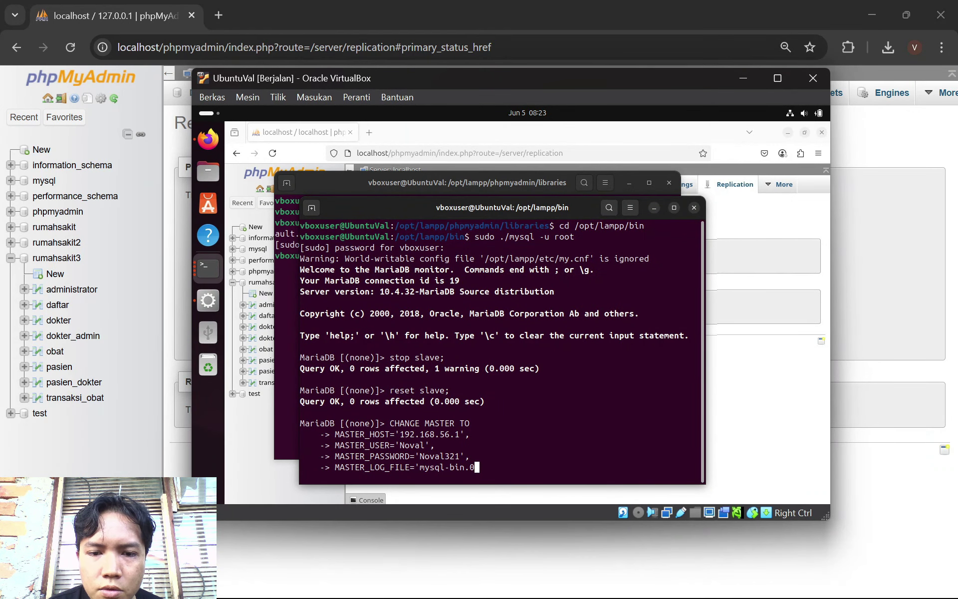
{"action": "type", "text": "00002"}
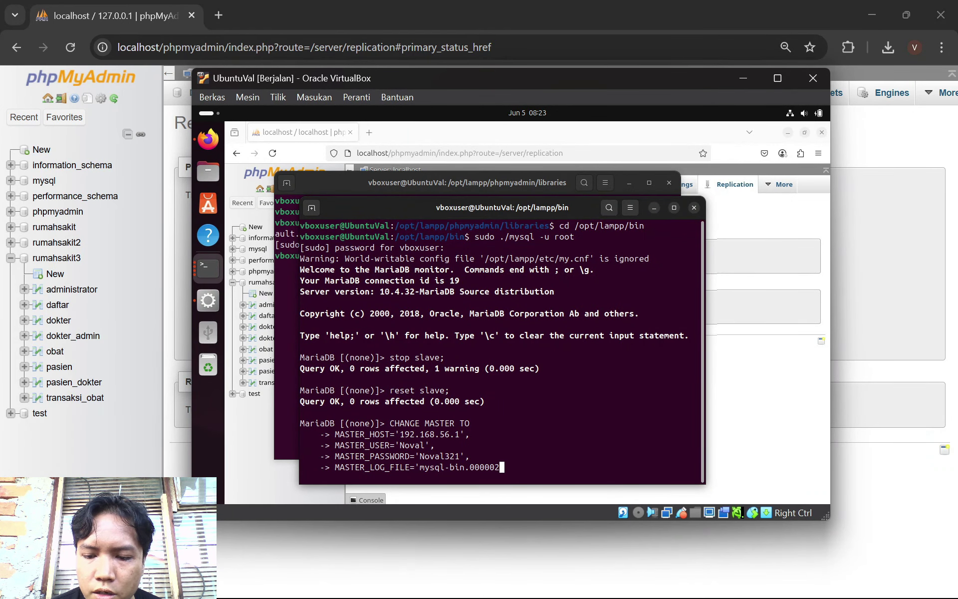
{"action": "type", "text": "',"}
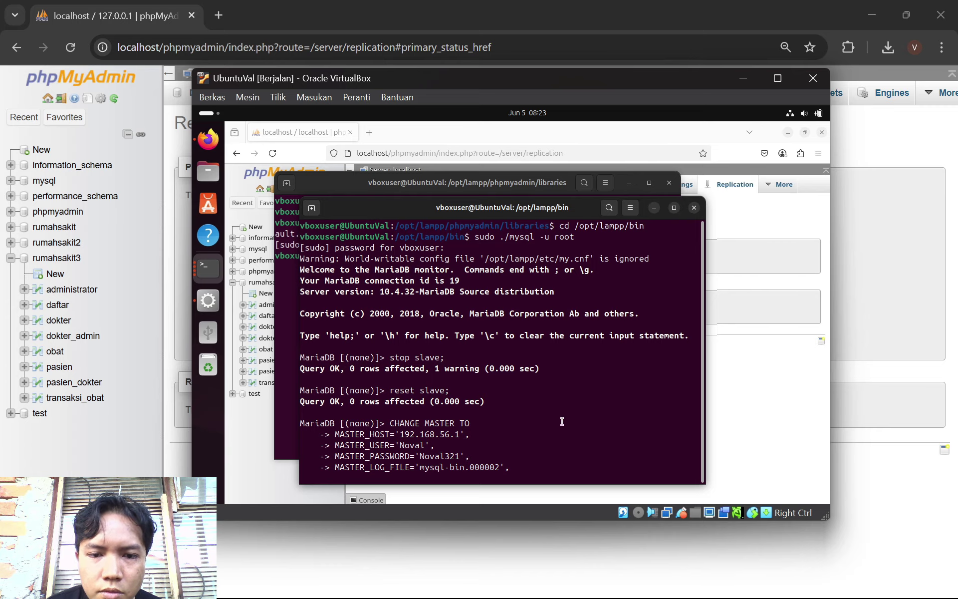
{"action": "left_click", "coordinate": [949, 312]}
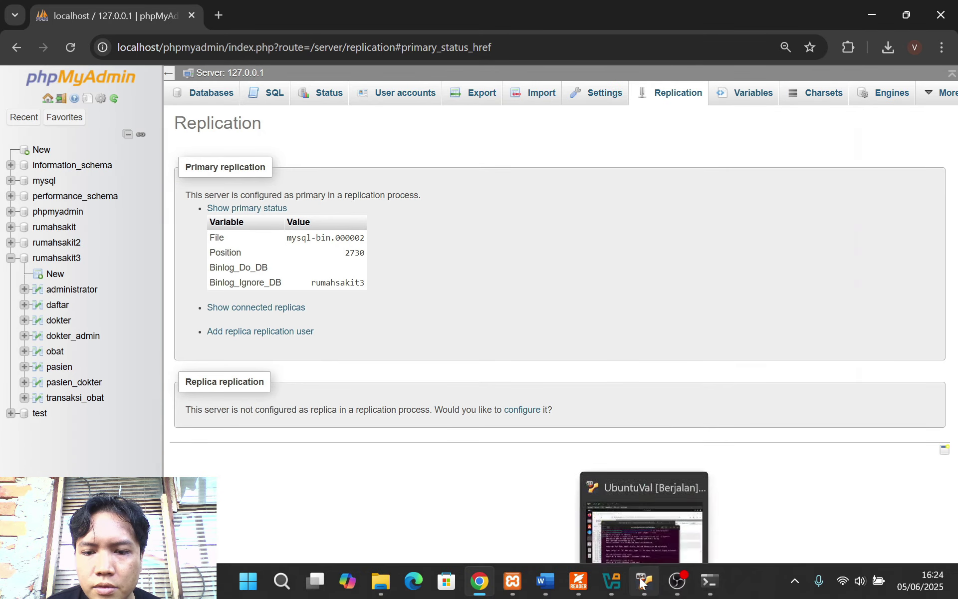
{"action": "left_click", "coordinate": [643, 580]}
{"action": "key", "text": "Return"}
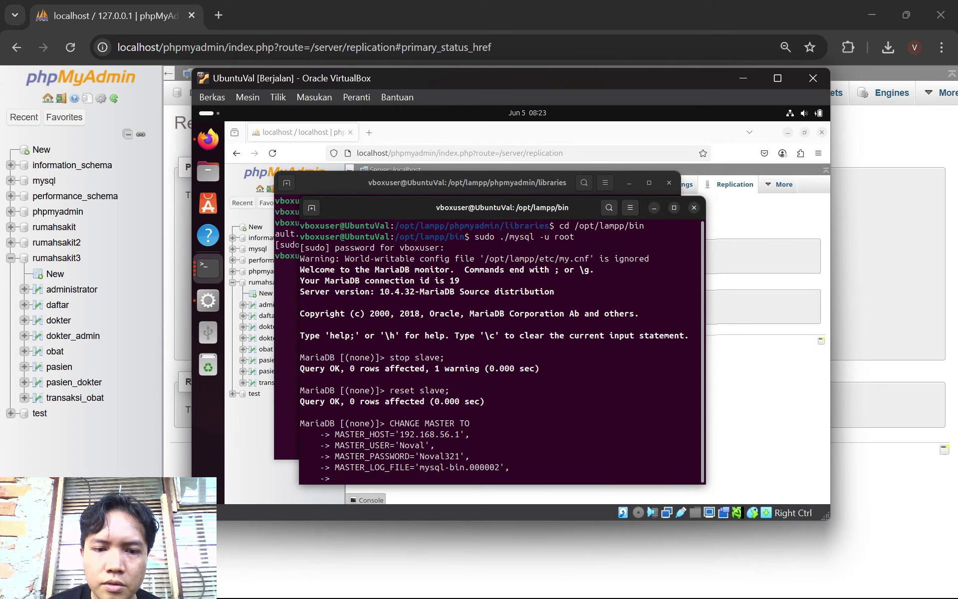
{"action": "left_click", "coordinate": [604, 582]}
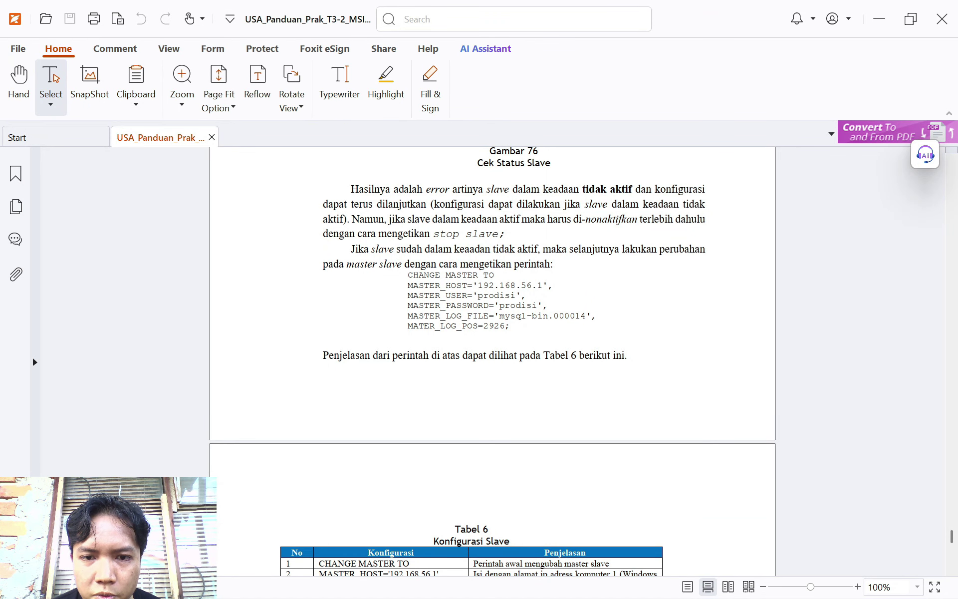
Type MASTER_LOG_POS=2730 into the VM's CHANGE MASTER TO, verifying the position in phpMyAdmin
{"action": "left_click", "coordinate": [643, 580]}
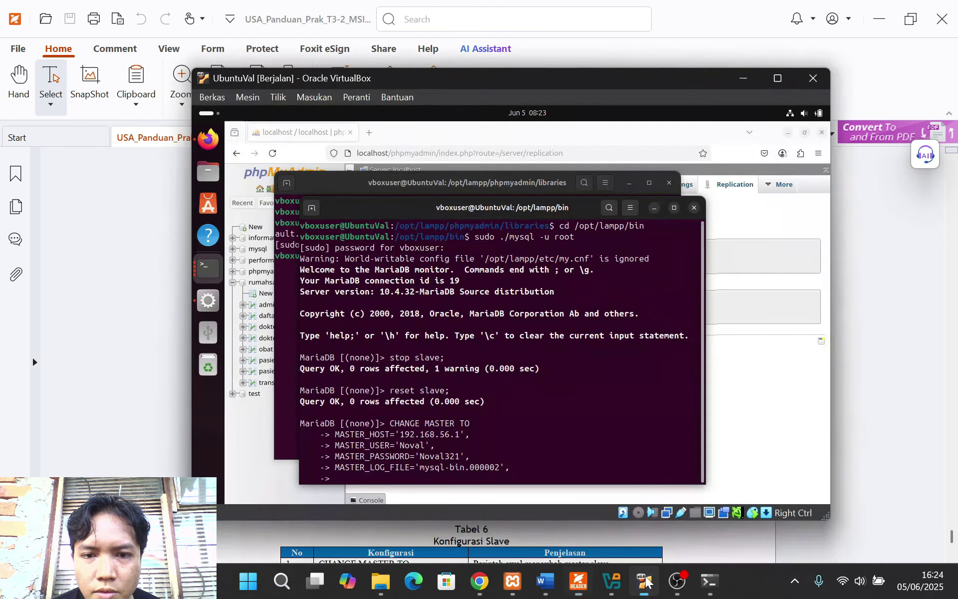
{"action": "type", "text": "MASTER"}
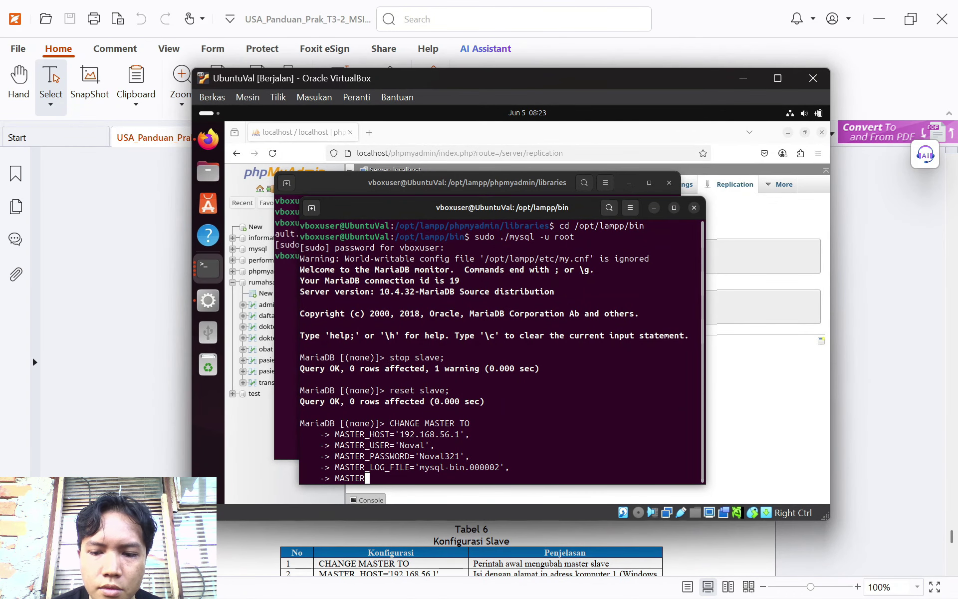
{"action": "type", "text": "_LOG_POS="}
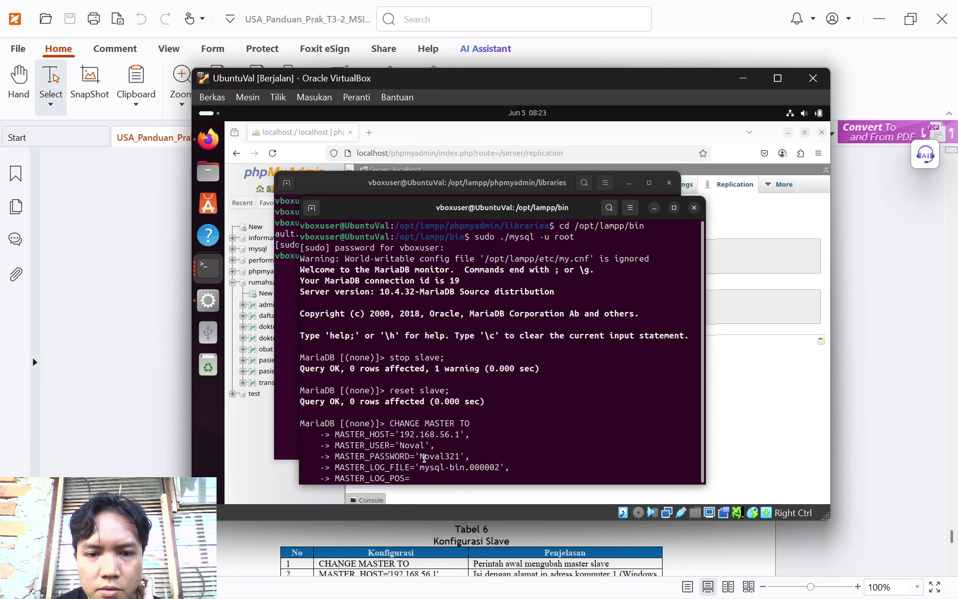
{"action": "key", "text": "alt+Tab"}
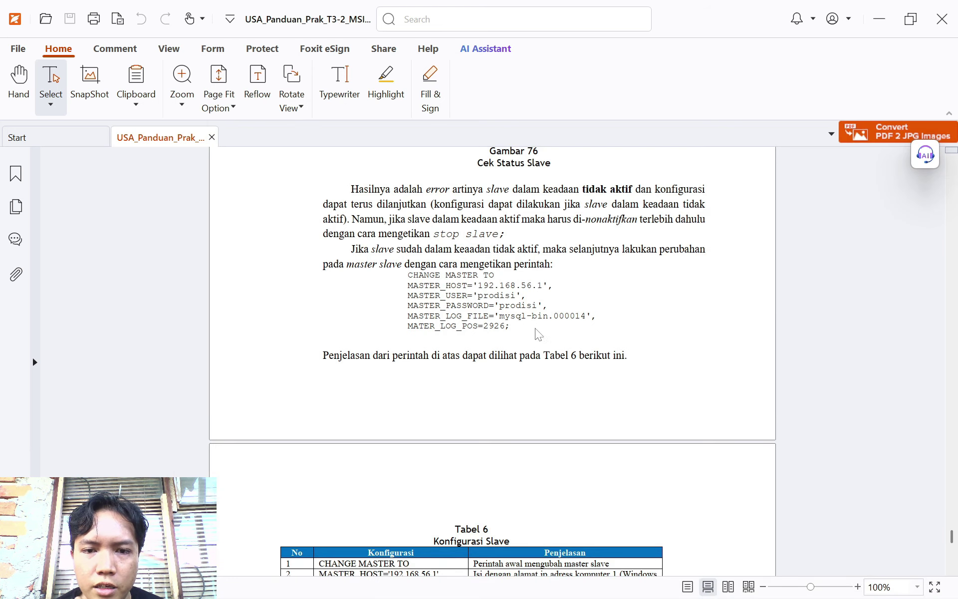
{"action": "left_click", "coordinate": [643, 590]}
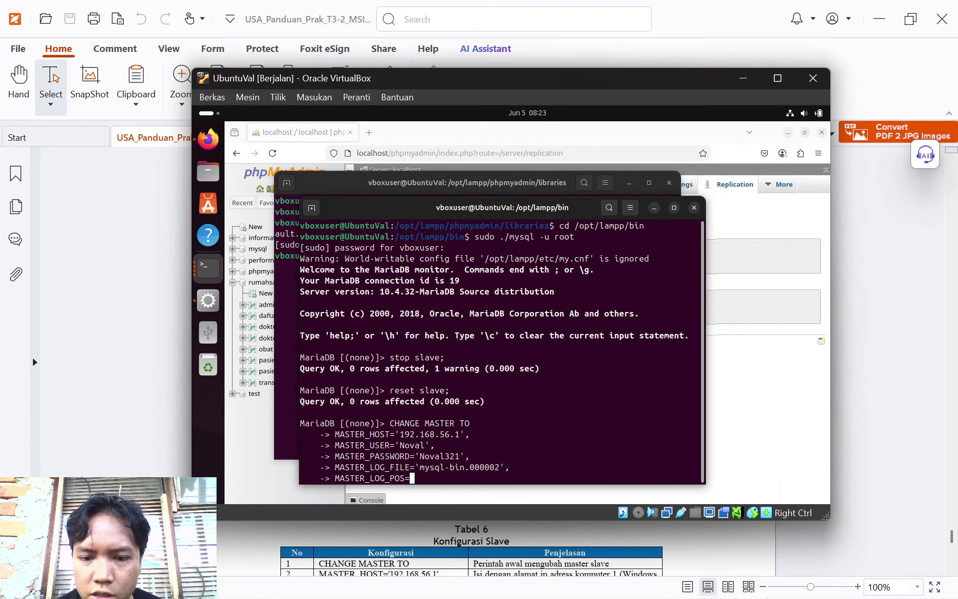
{"action": "left_click", "coordinate": [446, 581]}
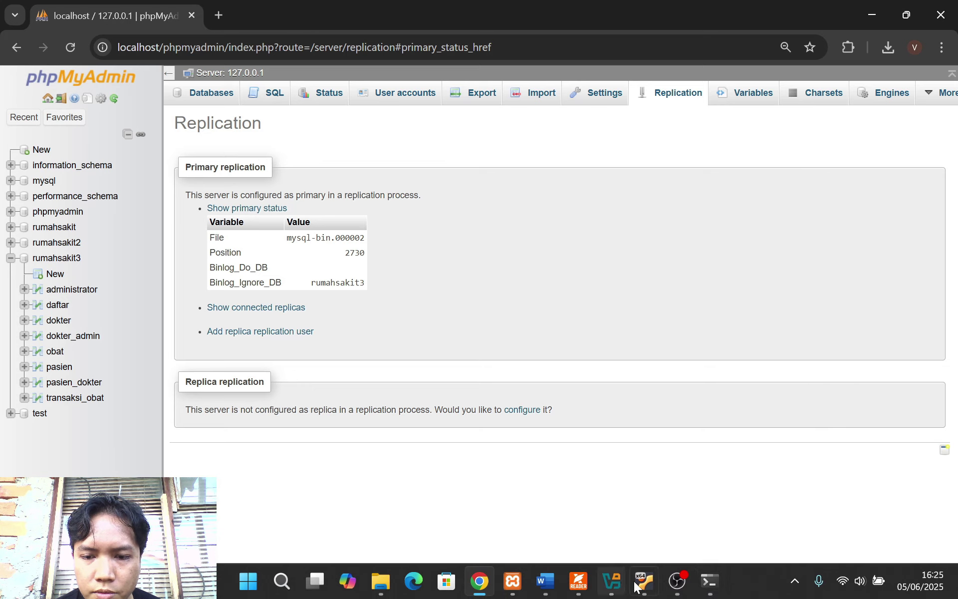
{"action": "left_click", "coordinate": [611, 581]}
{"action": "type", "text": "23"}
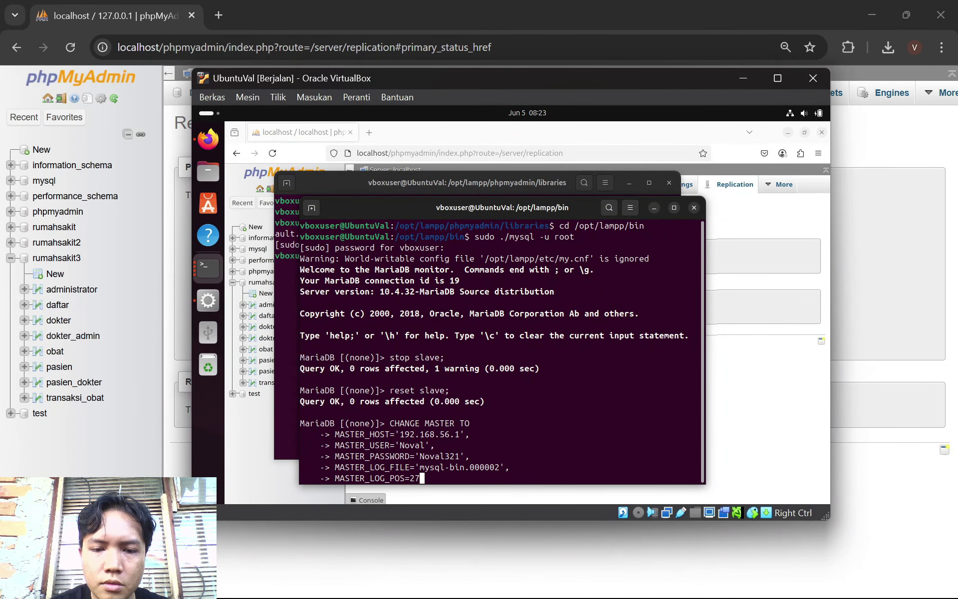
{"action": "type", "text": "30"}
{"action": "left_click", "coordinate": [896, 321]}
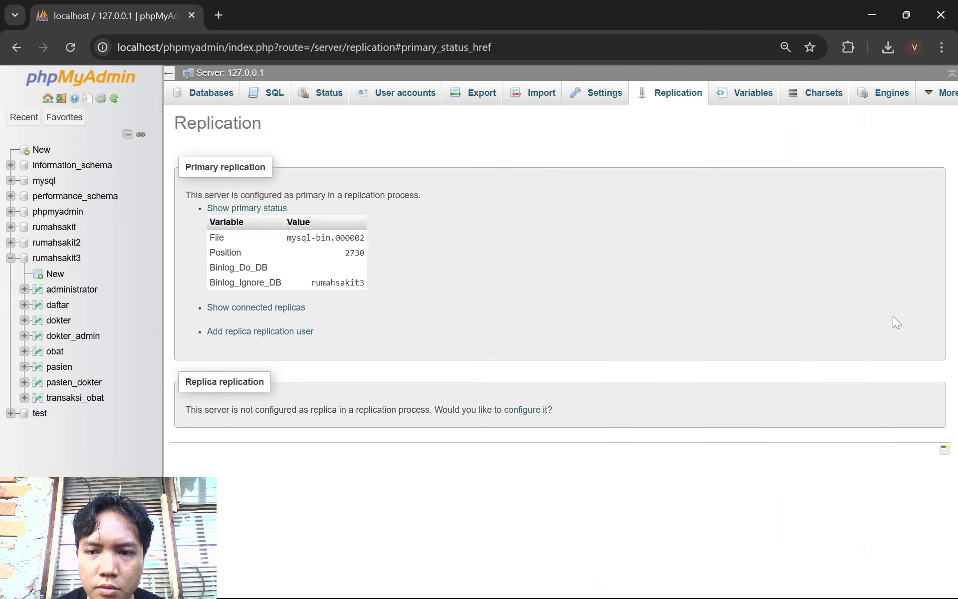
{"action": "left_click", "coordinate": [643, 581]}
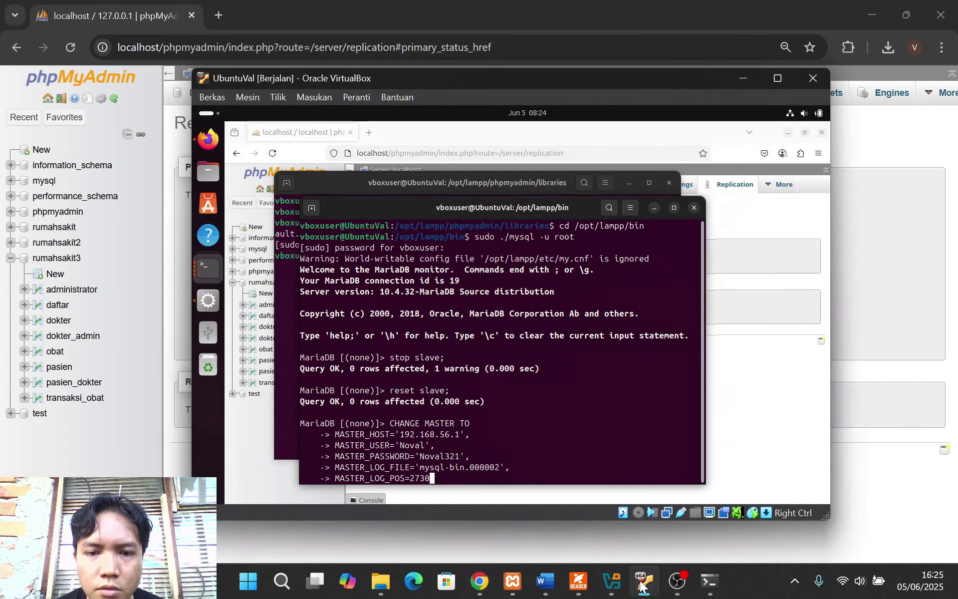
{"action": "left_click", "coordinate": [578, 581]}
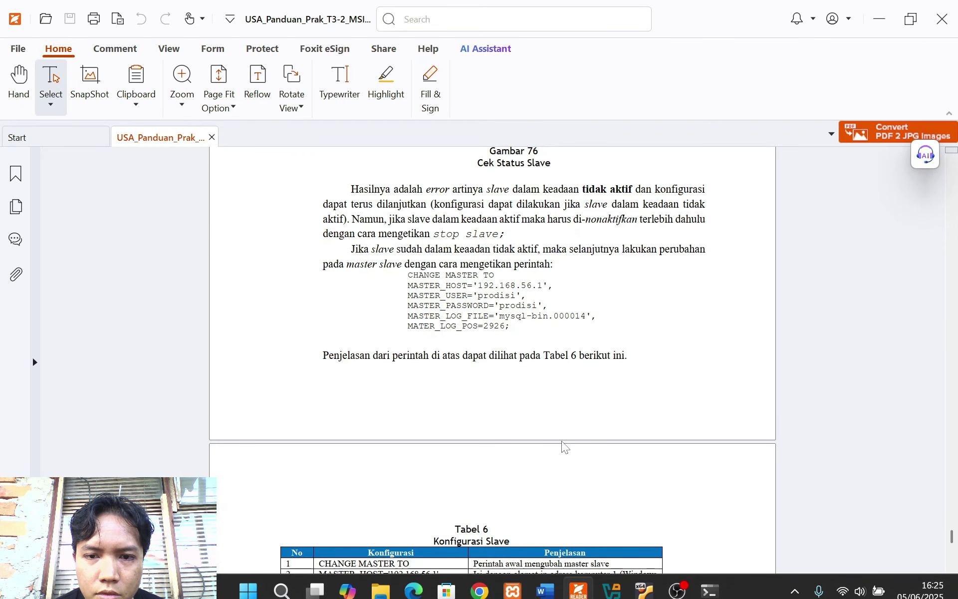
Close the CHANGE MASTER TO statement with ';' and run it, getting Query OK
{"action": "scroll", "coordinate": [564, 446], "scroll_direction": "down", "scroll_amount": 8}
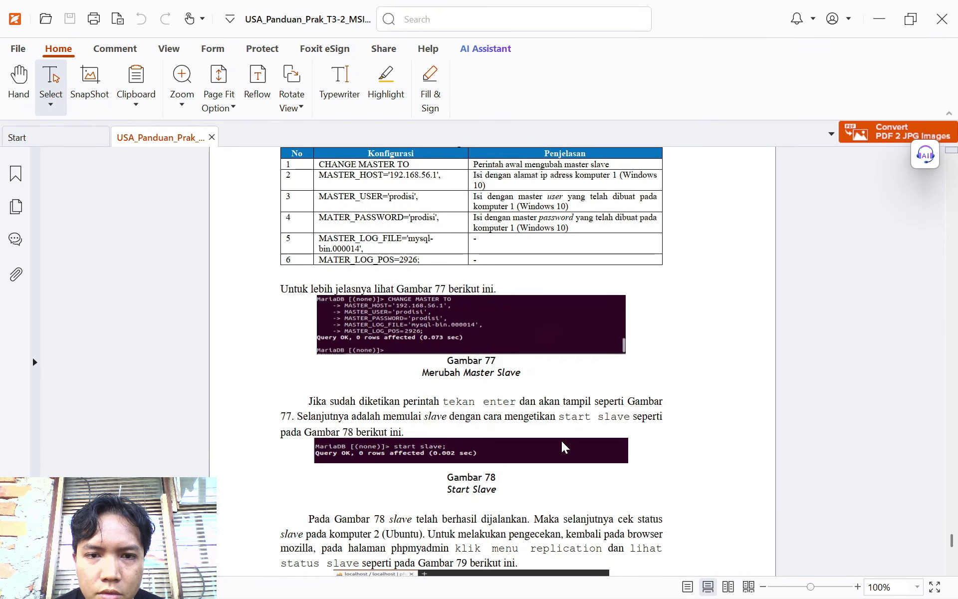
{"action": "scroll", "coordinate": [564, 446], "scroll_direction": "down", "scroll_amount": 3}
{"action": "scroll", "coordinate": [562, 447], "scroll_direction": "up", "scroll_amount": 1}
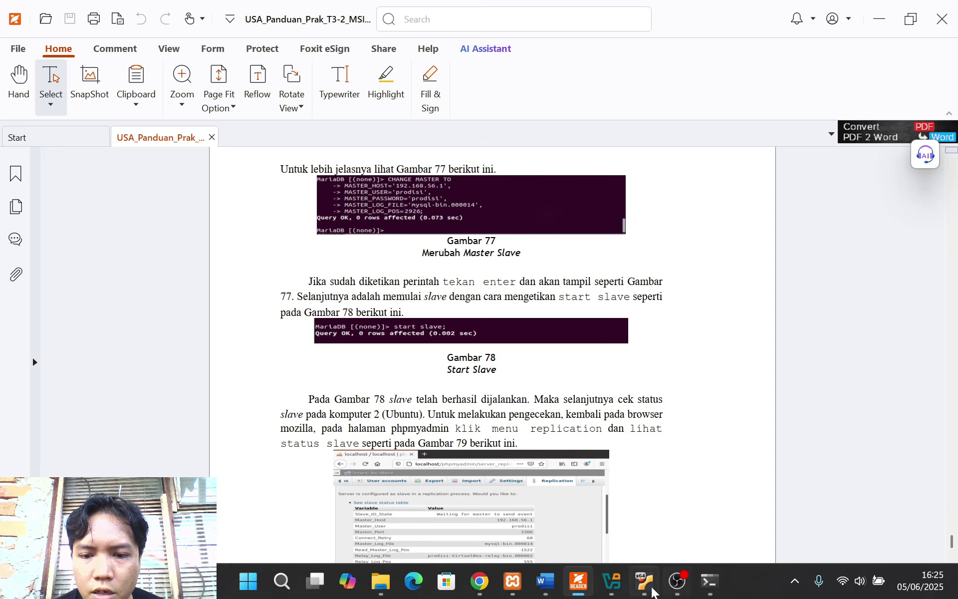
{"action": "left_click", "coordinate": [644, 581]}
{"action": "left_click", "coordinate": [674, 585]}
{"action": "left_click", "coordinate": [674, 584]}
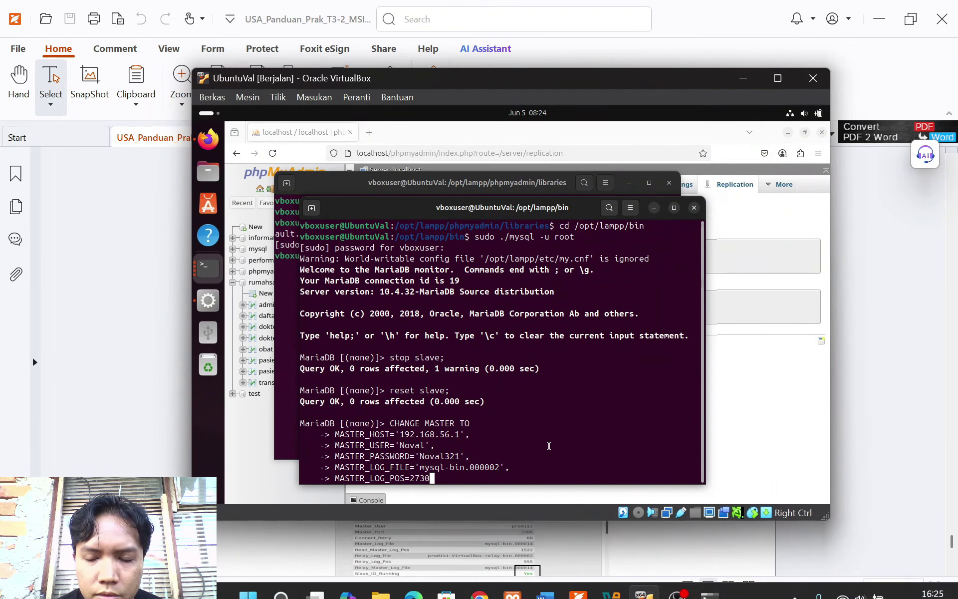
{"action": "key", "text": "Return"}
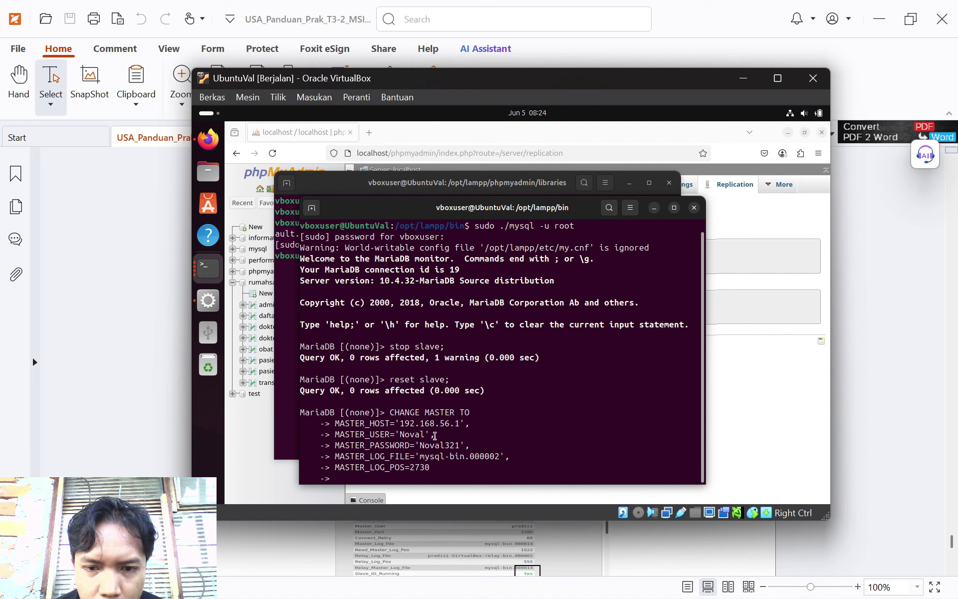
{"action": "type", "text": ";"}
{"action": "key", "text": "Return"}
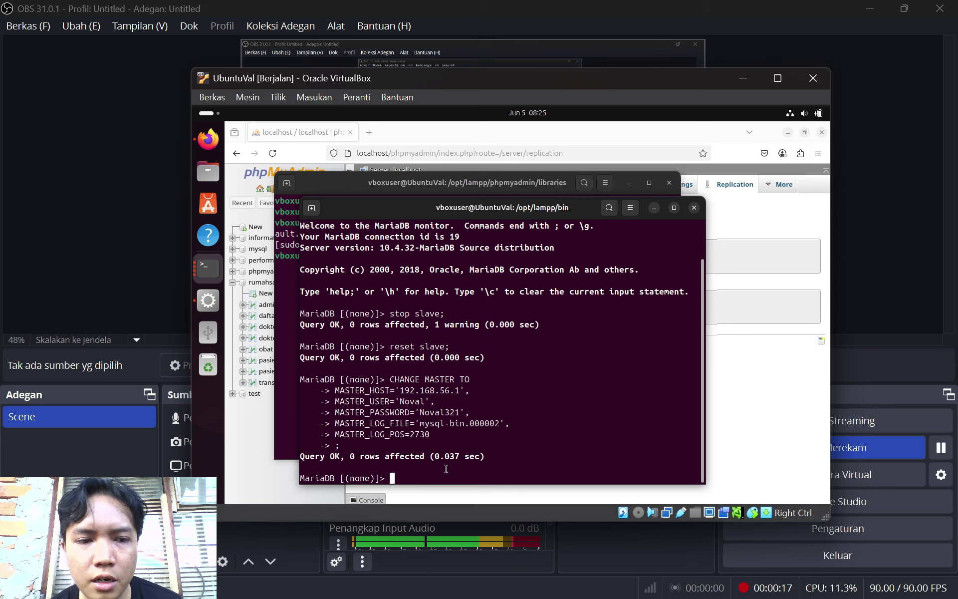
Run 'start slave;' in the VM's MariaDB terminal after checking the guide's next step
{"action": "type", "text": "S"}
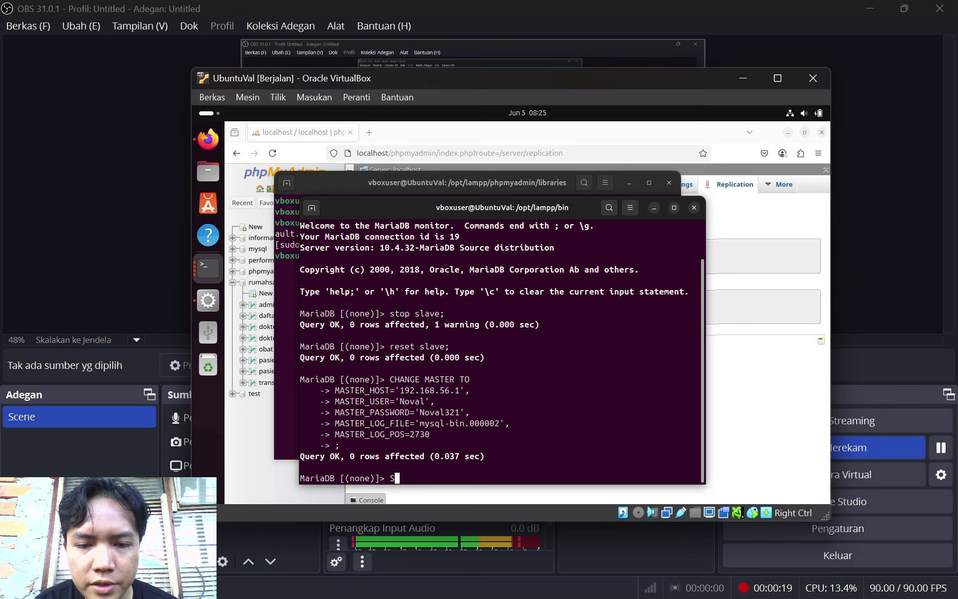
{"action": "type", "text": "TART "}
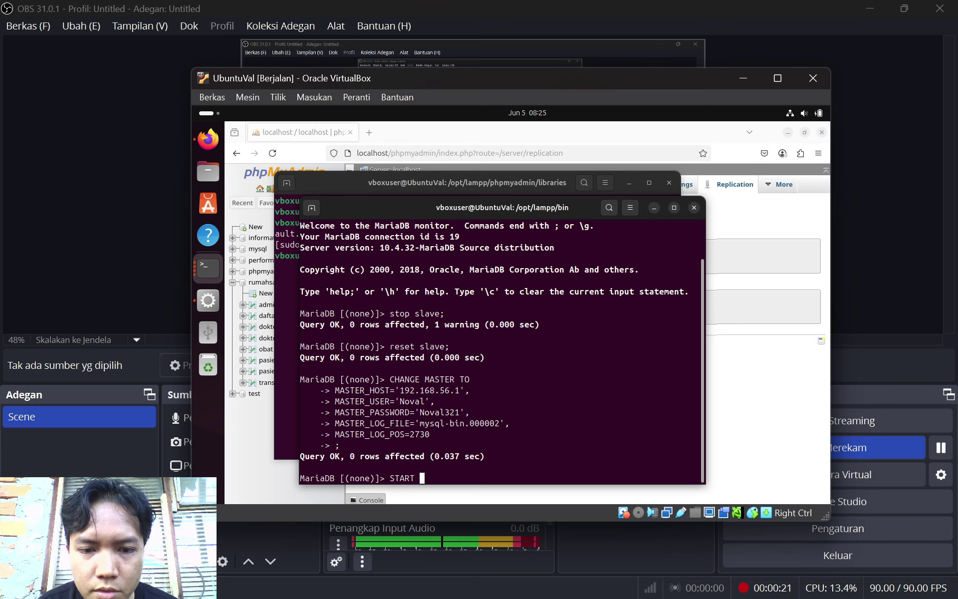
{"action": "type", "text": "SLAVE"}
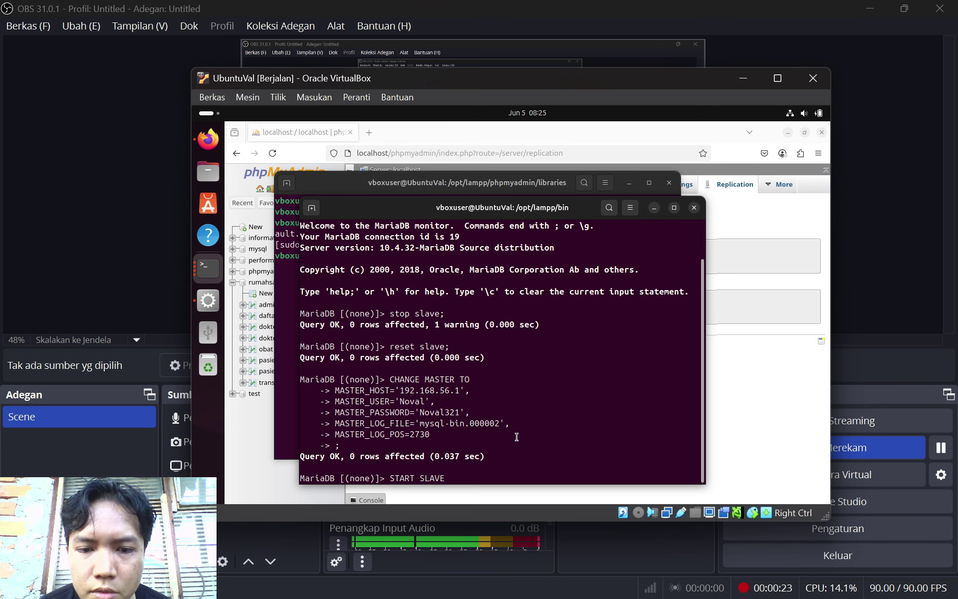
{"action": "left_click", "coordinate": [577, 581]}
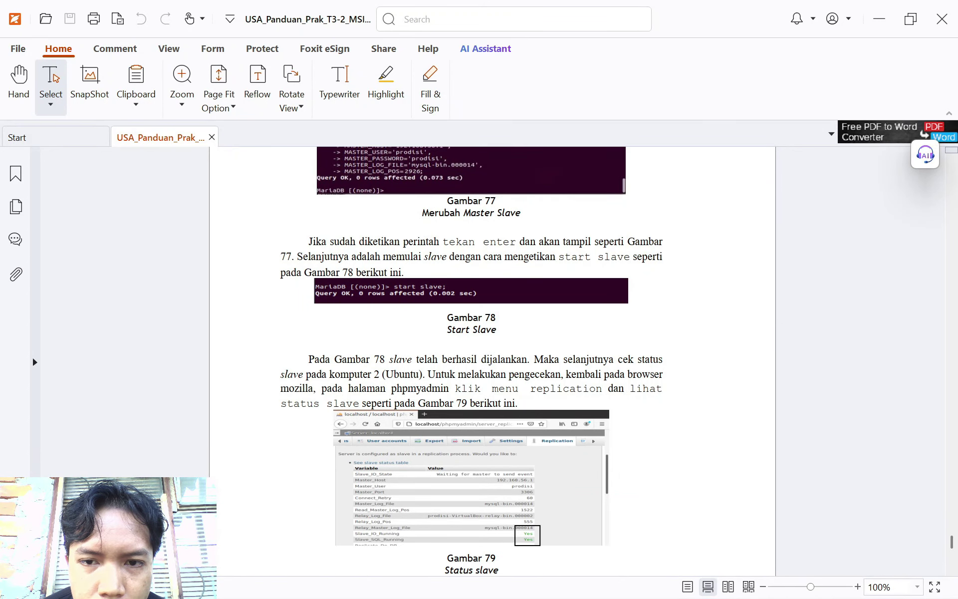
{"action": "scroll", "coordinate": [526, 337], "scroll_direction": "down", "scroll_amount": 1}
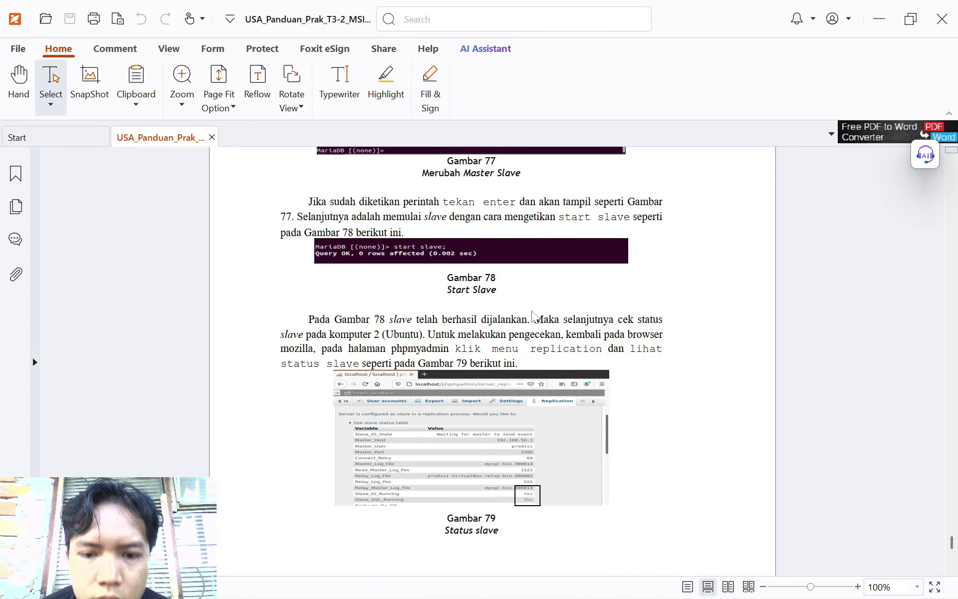
{"action": "mouse_move", "coordinate": [757, 584]}
{"action": "left_click", "coordinate": [676, 594]}
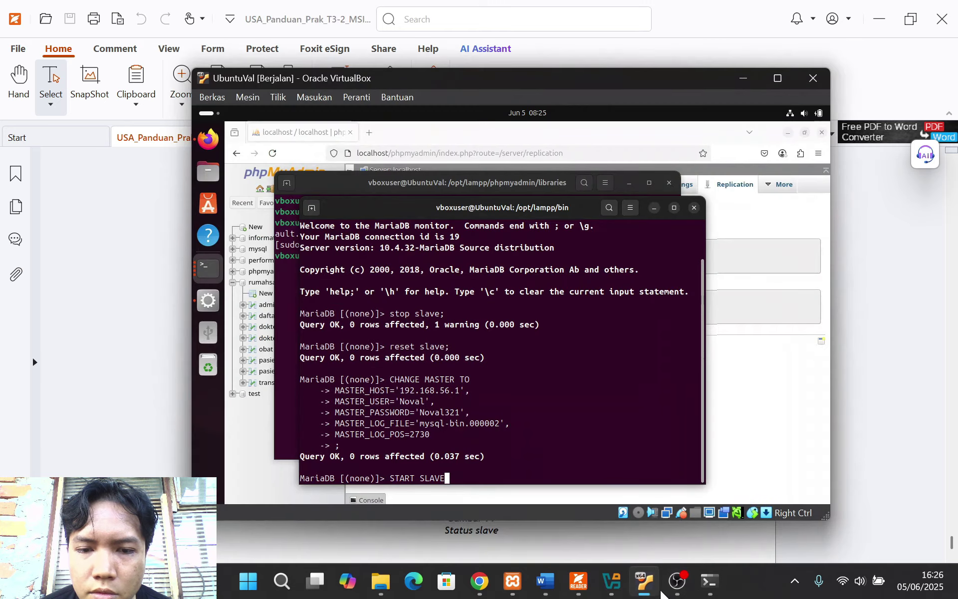
{"action": "key", "text": "BackSpace"}
{"action": "key", "text": "BackSpace"}
{"action": "key", "text": "BackSpace"}
{"action": "key", "text": "BackSpace"}
{"action": "key", "text": "BackSpace"}
{"action": "key", "text": "BackSpace"}
{"action": "key", "text": "BackSpace"}
{"action": "key", "text": "BackSpace"}
{"action": "key", "text": "BackSpace"}
{"action": "key", "text": "BackSpace"}
{"action": "key", "text": "BackSpace"}
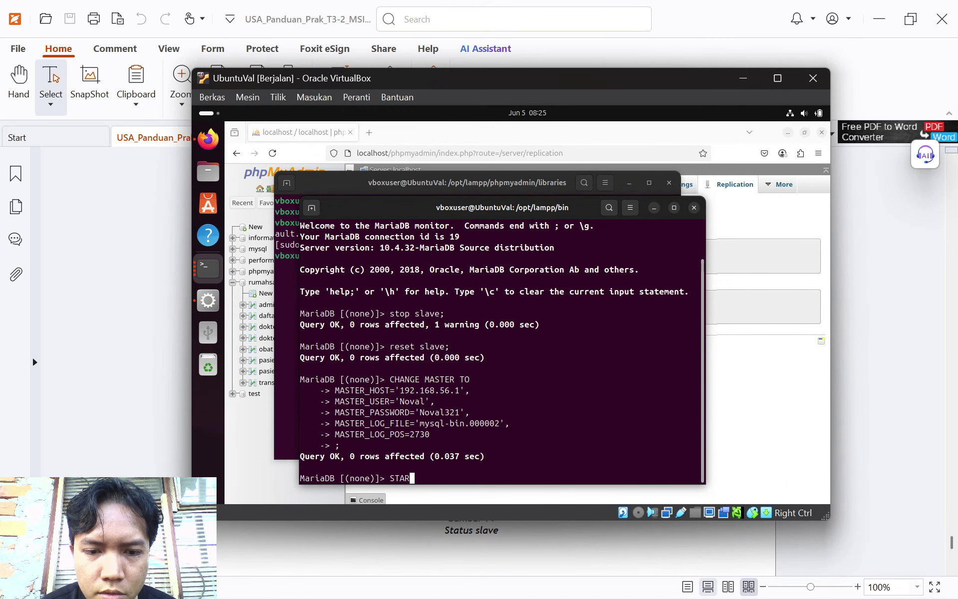
{"action": "type", "text": "start slave;"}
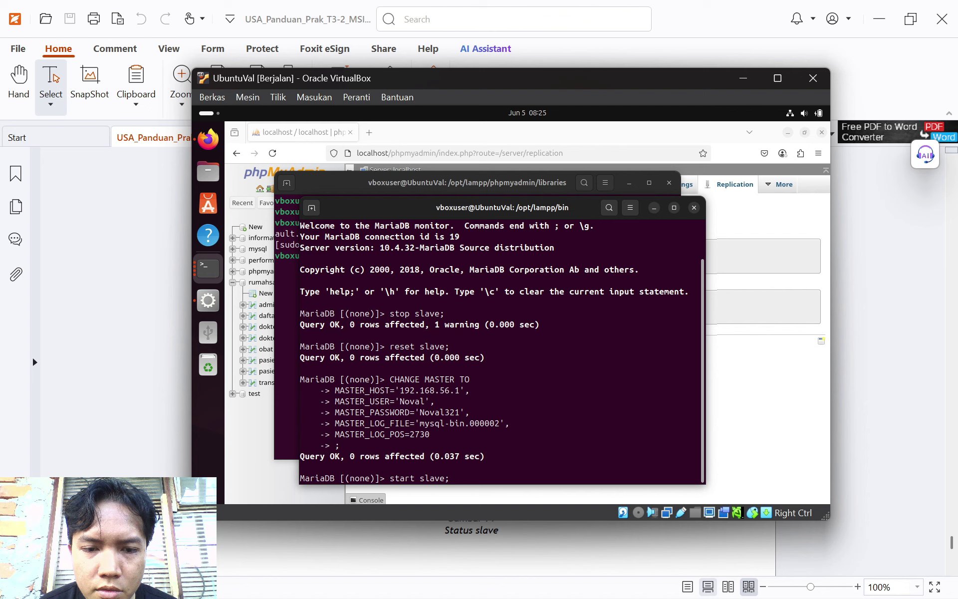
{"action": "key", "text": "Return"}
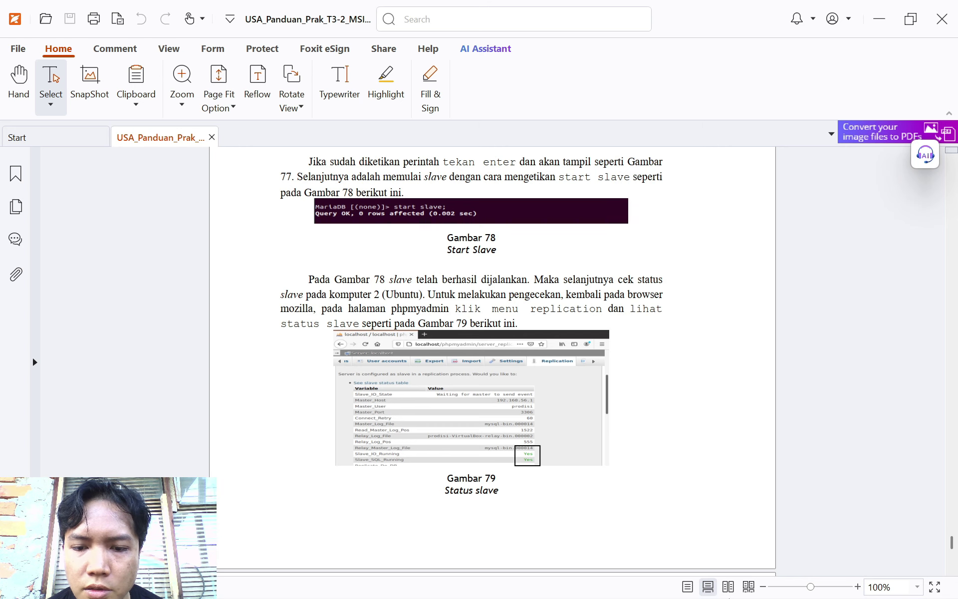
Reload the VM's phpMyAdmin Replication page and expand the replica status table to inspect the IO thread
{"action": "left_click", "coordinate": [643, 584]}
{"action": "left_click", "coordinate": [742, 294]}
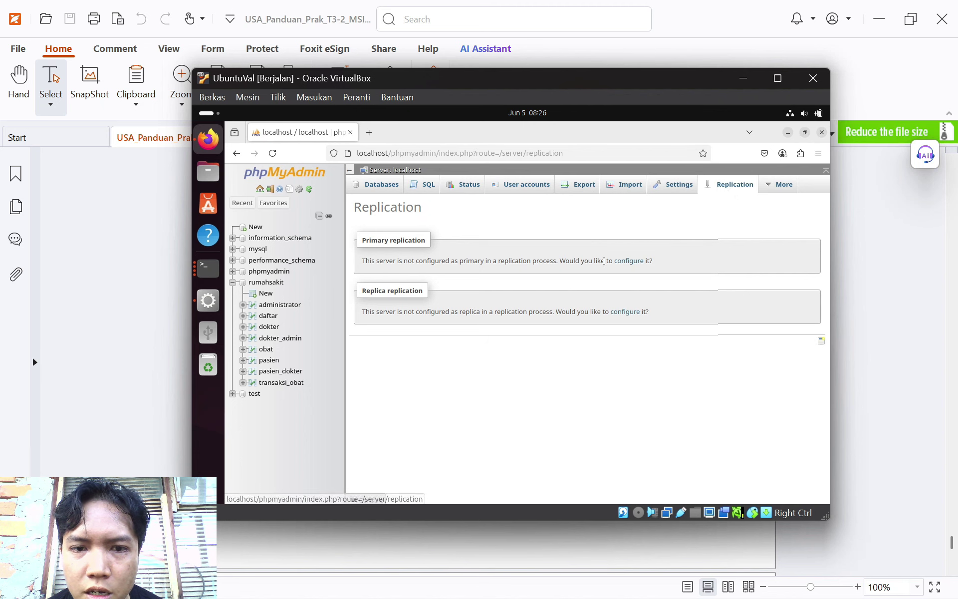
{"action": "left_click", "coordinate": [851, 333]}
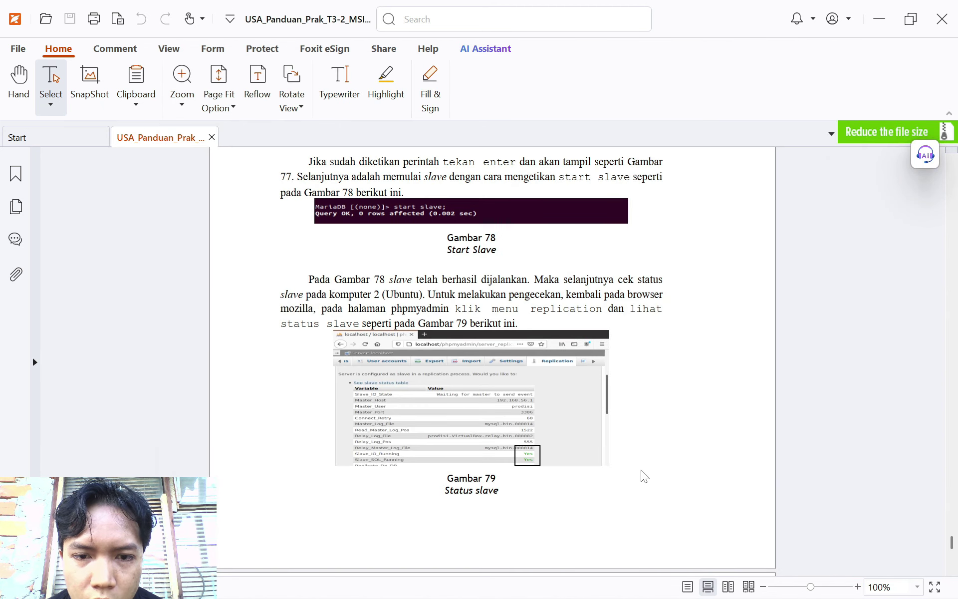
{"action": "mouse_move", "coordinate": [618, 597]}
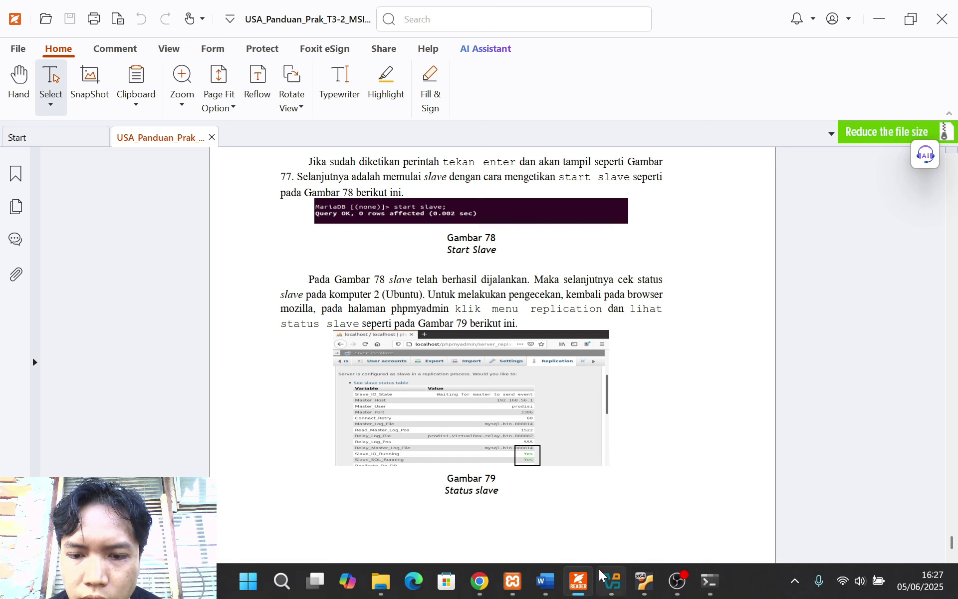
{"action": "left_click", "coordinate": [644, 581]}
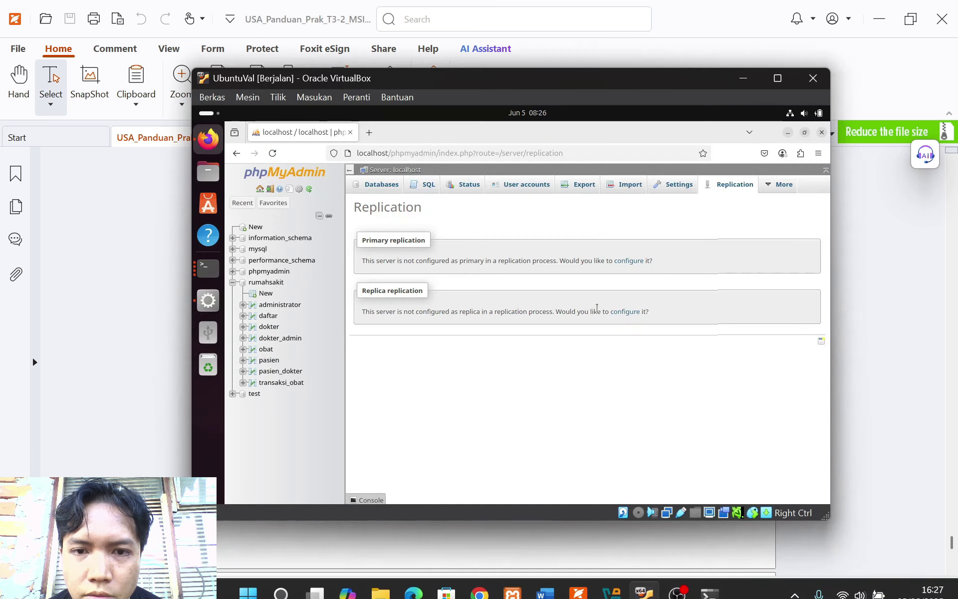
{"action": "left_click", "coordinate": [272, 152]}
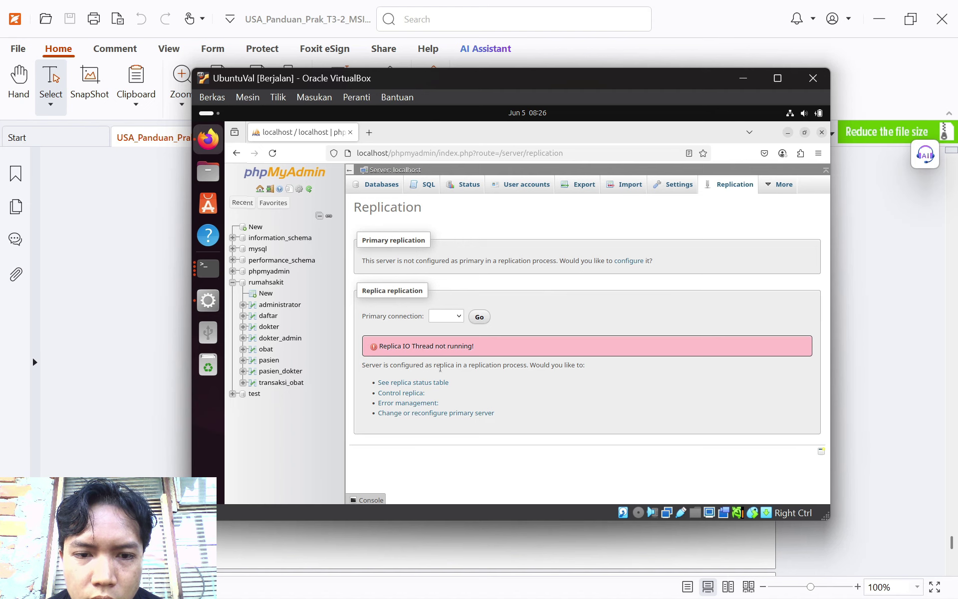
{"action": "left_click", "coordinate": [425, 387]}
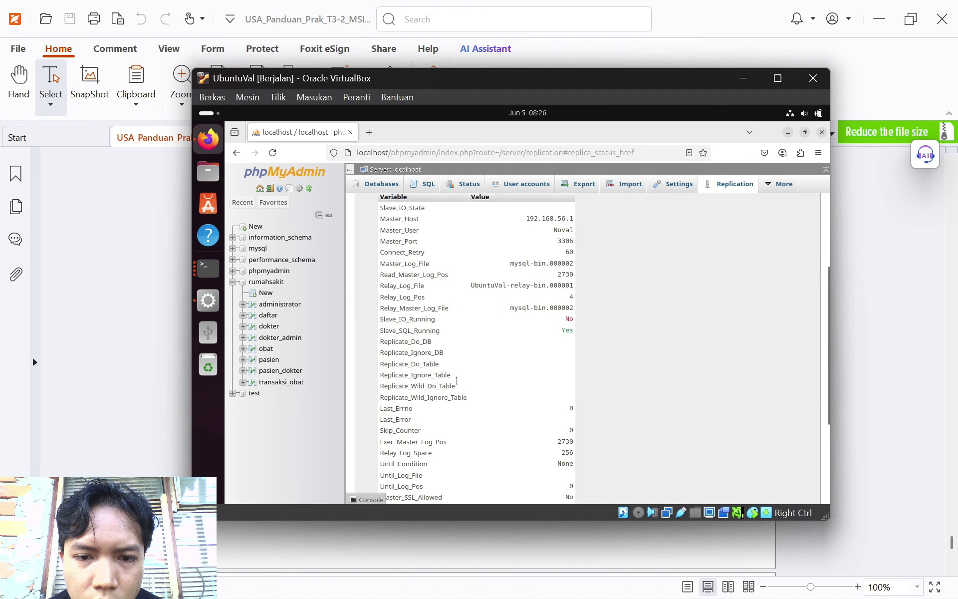
{"action": "scroll", "coordinate": [471, 381], "scroll_direction": "up", "scroll_amount": 3}
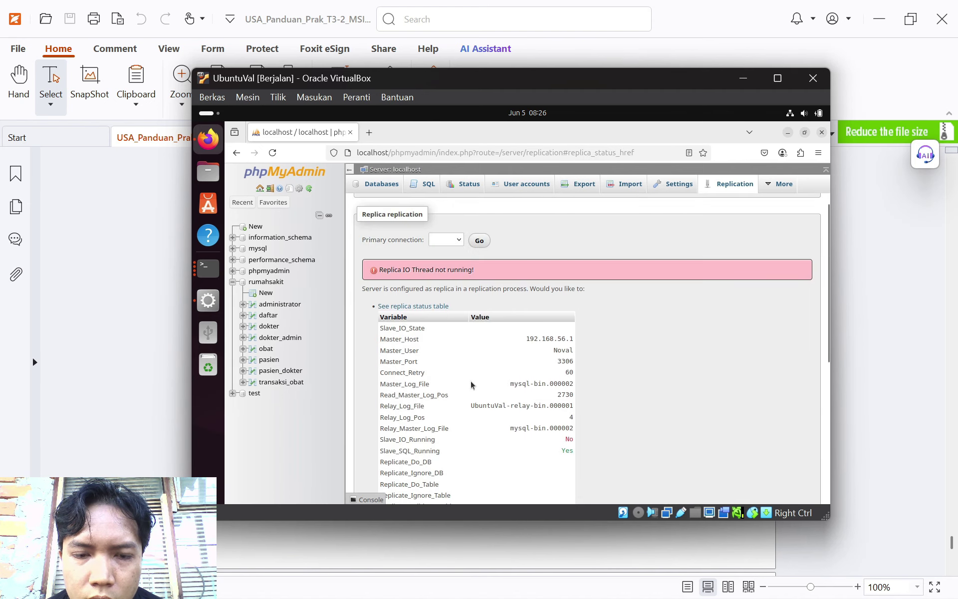
{"action": "scroll", "coordinate": [471, 381], "scroll_direction": "down", "scroll_amount": 3}
{"action": "scroll", "coordinate": [471, 381], "scroll_direction": "down", "scroll_amount": 3}
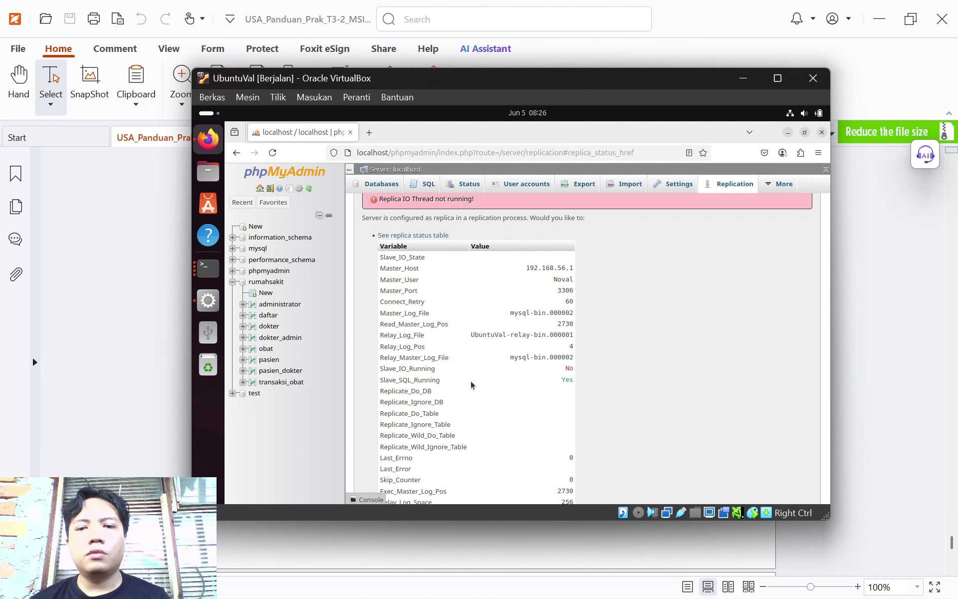
{"action": "scroll", "coordinate": [471, 381], "scroll_direction": "up", "scroll_amount": 3}
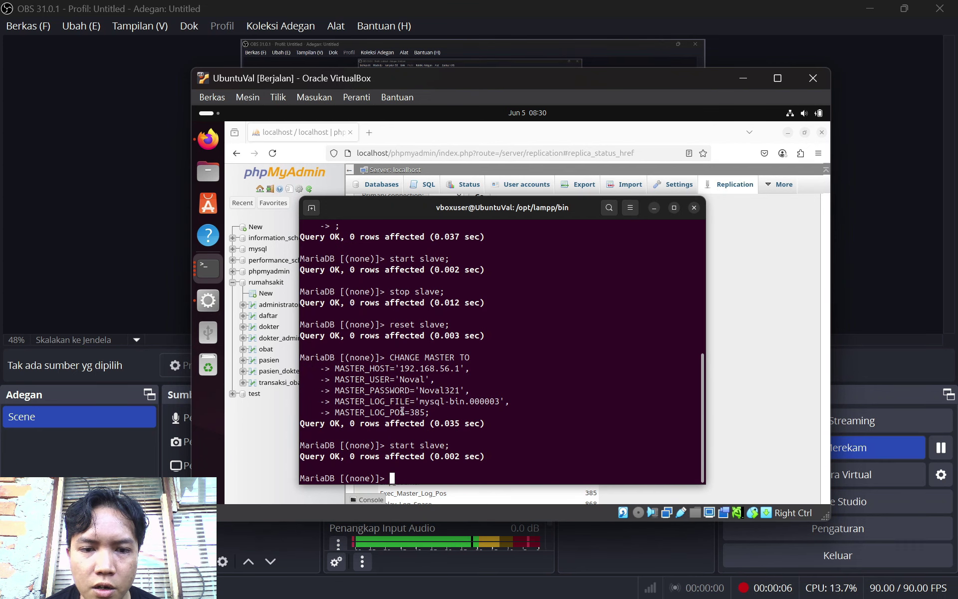
Review the Ubuntu terminal output, then bring up the host's XAMPP Control Panel
{"action": "scroll", "coordinate": [516, 402], "scroll_direction": "up", "scroll_amount": 3}
{"action": "scroll", "coordinate": [516, 401], "scroll_direction": "down", "scroll_amount": 3}
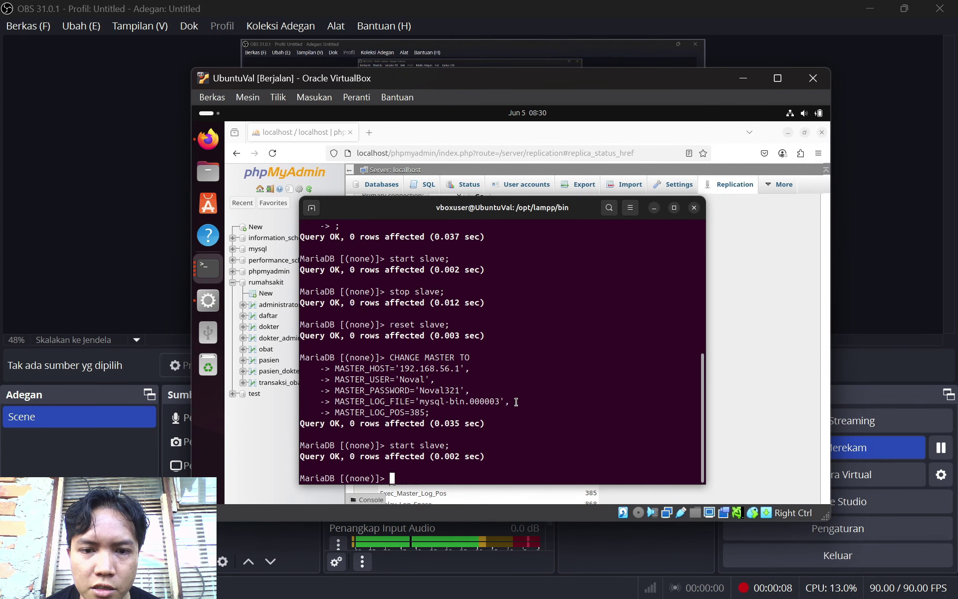
{"action": "scroll", "coordinate": [516, 402], "scroll_direction": "up", "scroll_amount": 3}
{"action": "scroll", "coordinate": [506, 326], "scroll_direction": "down", "scroll_amount": 3}
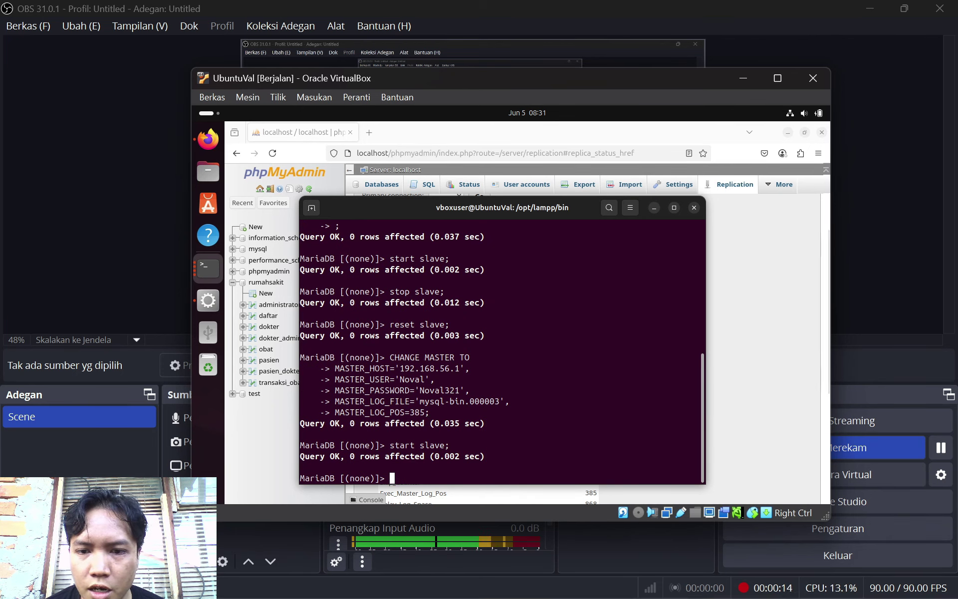
{"action": "mouse_move", "coordinate": [748, 589]}
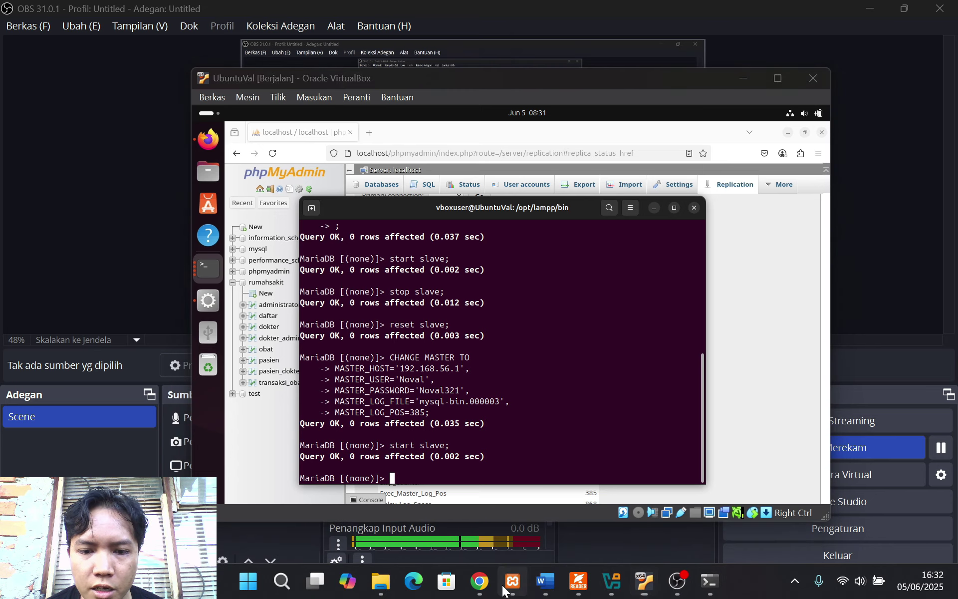
{"action": "left_click", "coordinate": [512, 582]}
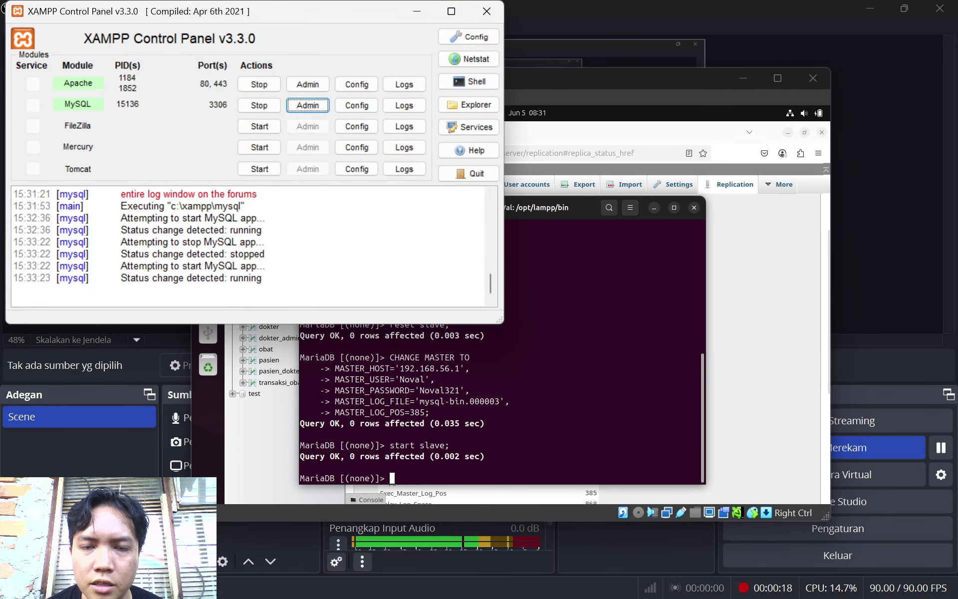
Confirm the host master status mysql-bin.000003 at 385 in the XAMPP shell, then minimize both XAMPP windows
{"action": "left_click", "coordinate": [701, 583]}
{"action": "scroll", "coordinate": [362, 369], "scroll_direction": "up", "scroll_amount": 5}
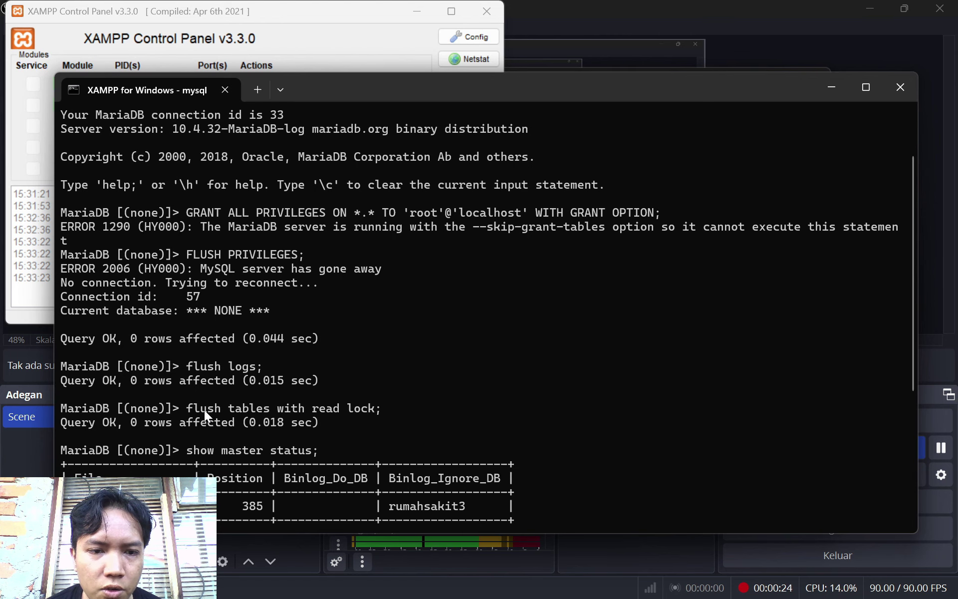
{"action": "scroll", "coordinate": [370, 417], "scroll_direction": "down", "scroll_amount": 5}
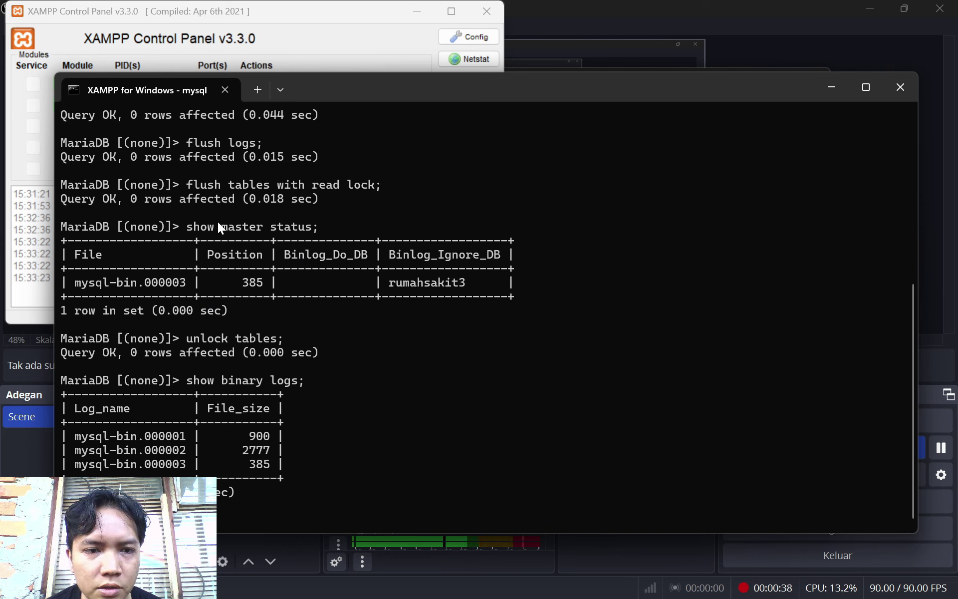
{"action": "left_click", "coordinate": [832, 87]}
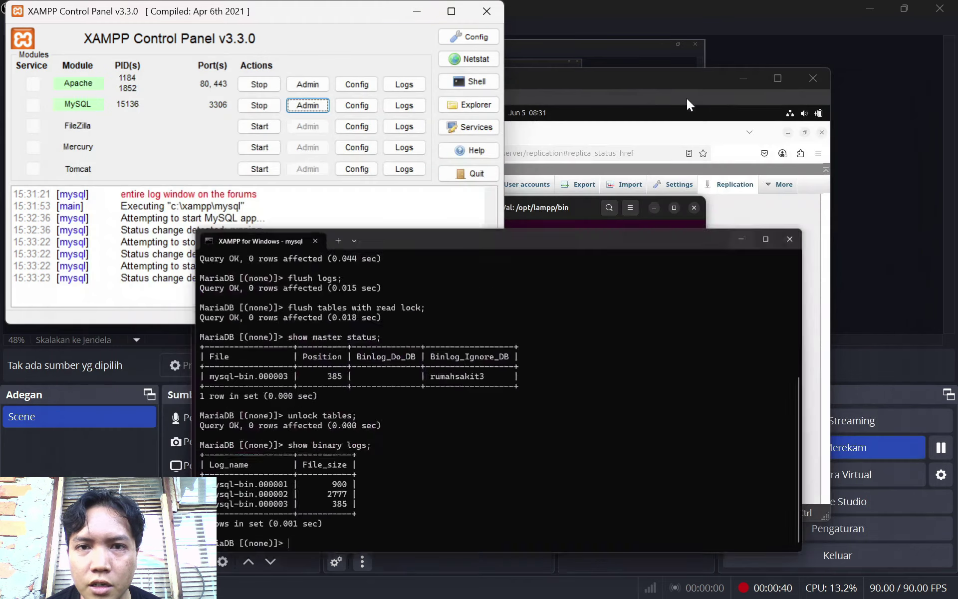
{"action": "left_click", "coordinate": [417, 10]}
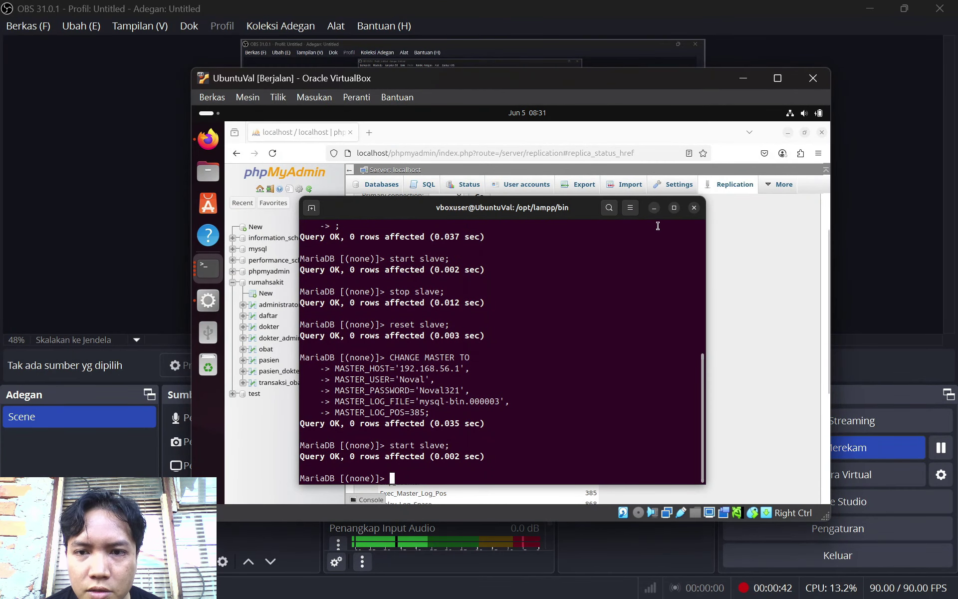
Hide the terminal and check that Slave_IO_Running and Slave_SQL_Running both read Yes
{"action": "left_click", "coordinate": [653, 207]}
{"action": "scroll", "coordinate": [540, 356], "scroll_direction": "down", "scroll_amount": 5}
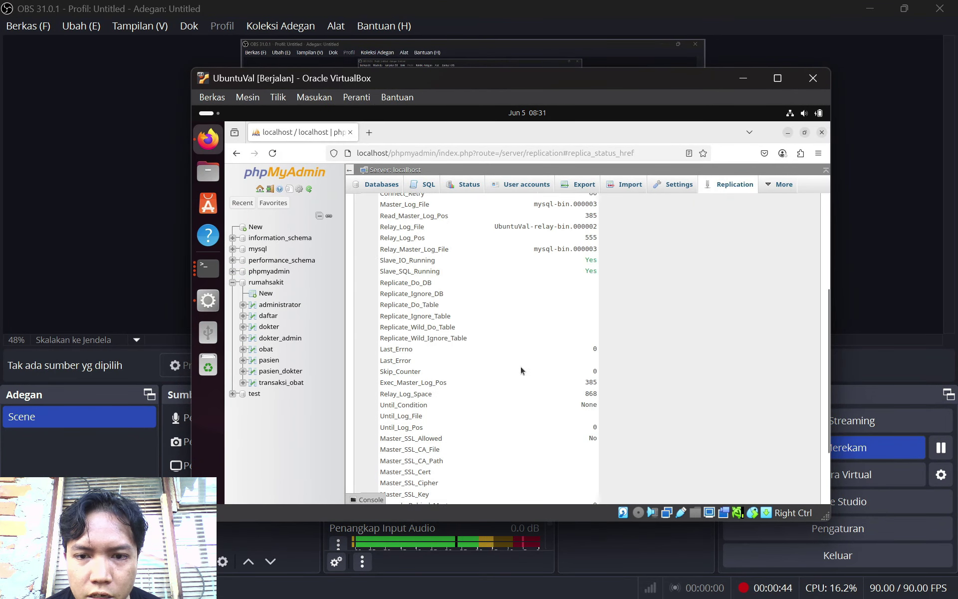
{"action": "scroll", "coordinate": [520, 370], "scroll_direction": "up", "scroll_amount": 5}
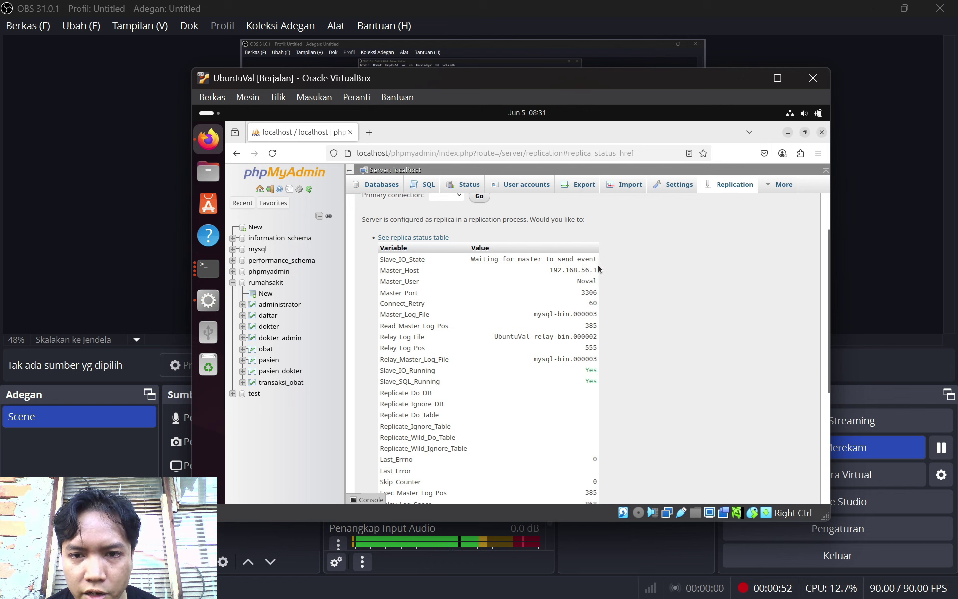
Scroll the practicum guide to the PENGUJIAN REPLIKASI section showing Gambar 80
{"action": "left_click", "coordinate": [578, 593]}
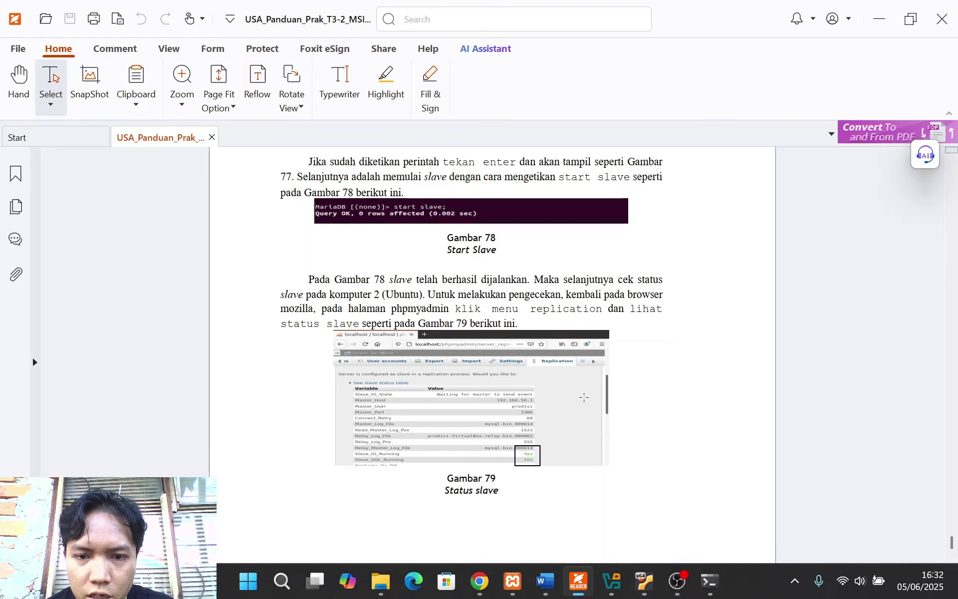
{"action": "scroll", "coordinate": [584, 397], "scroll_direction": "down", "scroll_amount": 9}
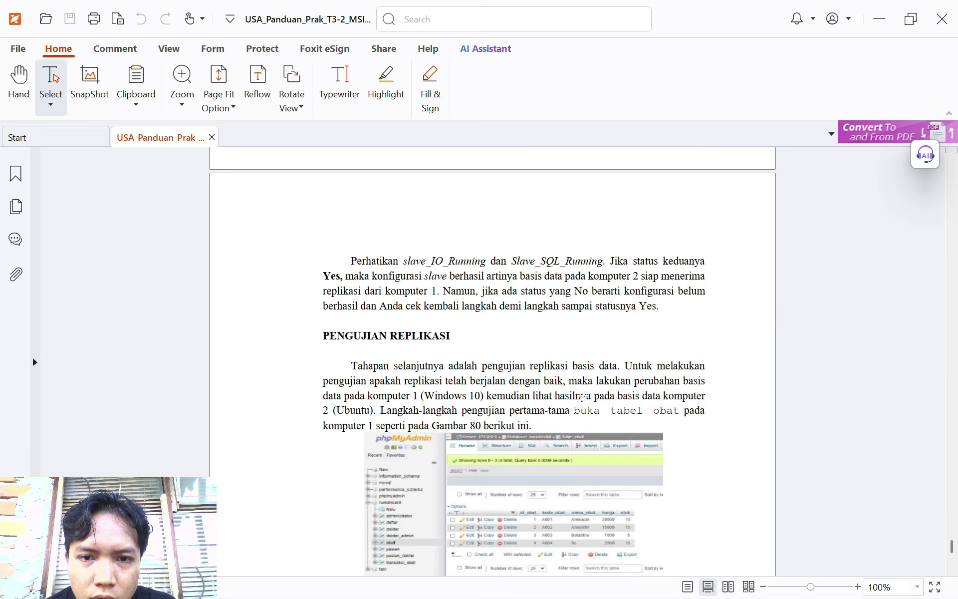
{"action": "scroll", "coordinate": [583, 397], "scroll_direction": "up", "scroll_amount": 1}
{"action": "scroll", "coordinate": [583, 397], "scroll_direction": "down", "scroll_amount": 1}
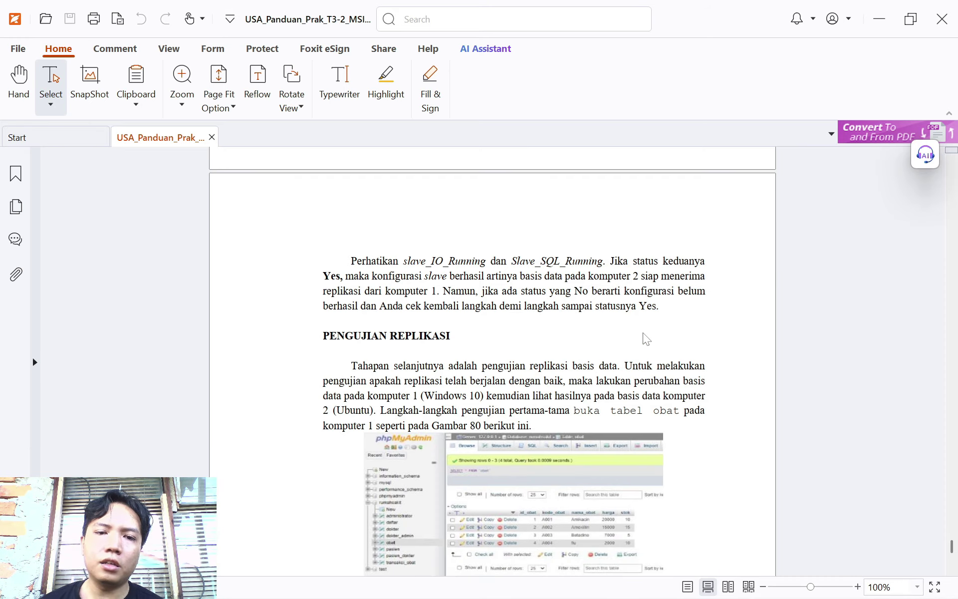
{"action": "scroll", "coordinate": [543, 342], "scroll_direction": "down", "scroll_amount": 2}
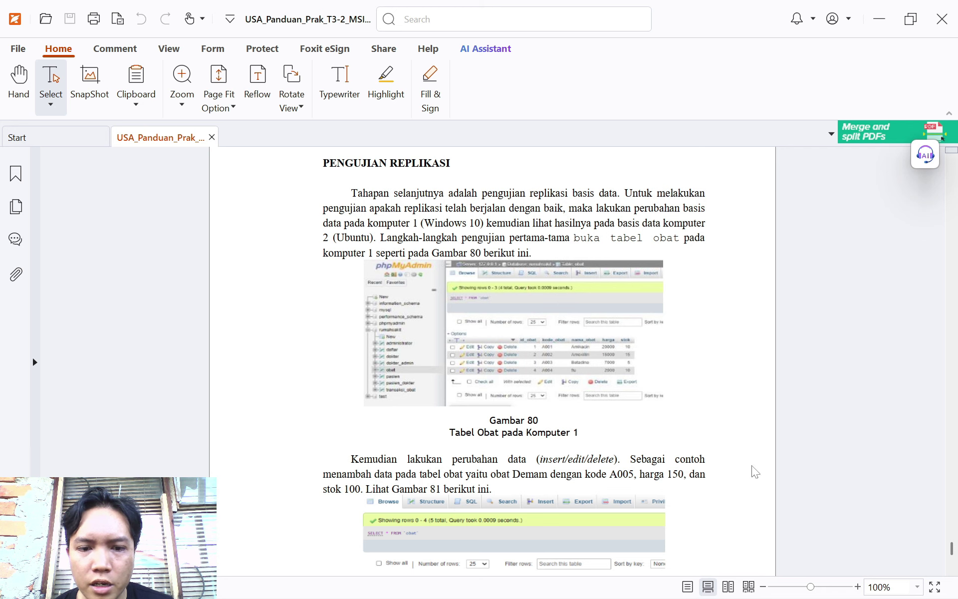
Show the rows of the obat table and read the guide's replication-testing instructions
{"action": "mouse_move", "coordinate": [506, 591]}
{"action": "left_click", "coordinate": [480, 582]}
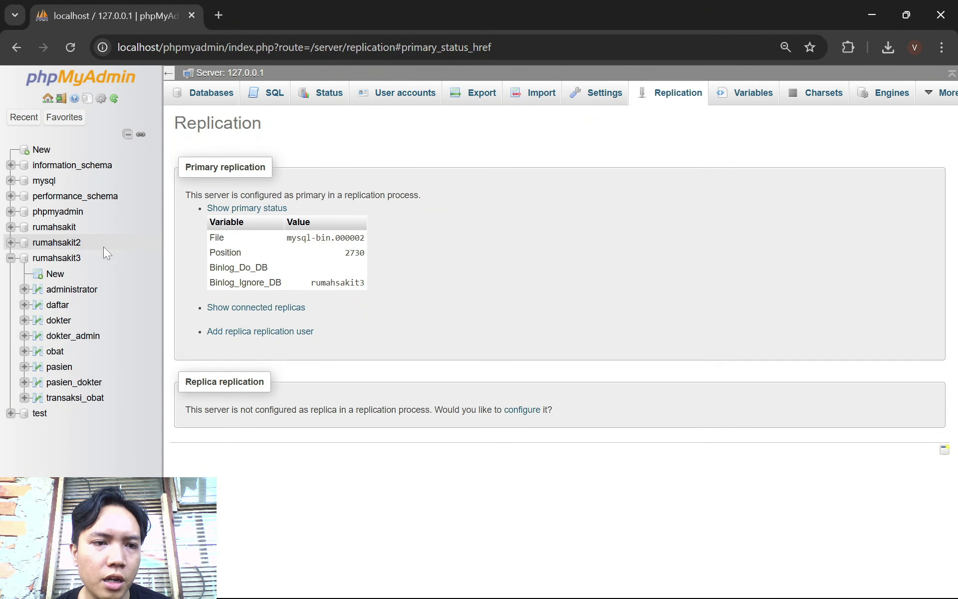
{"action": "left_click", "coordinate": [55, 351]}
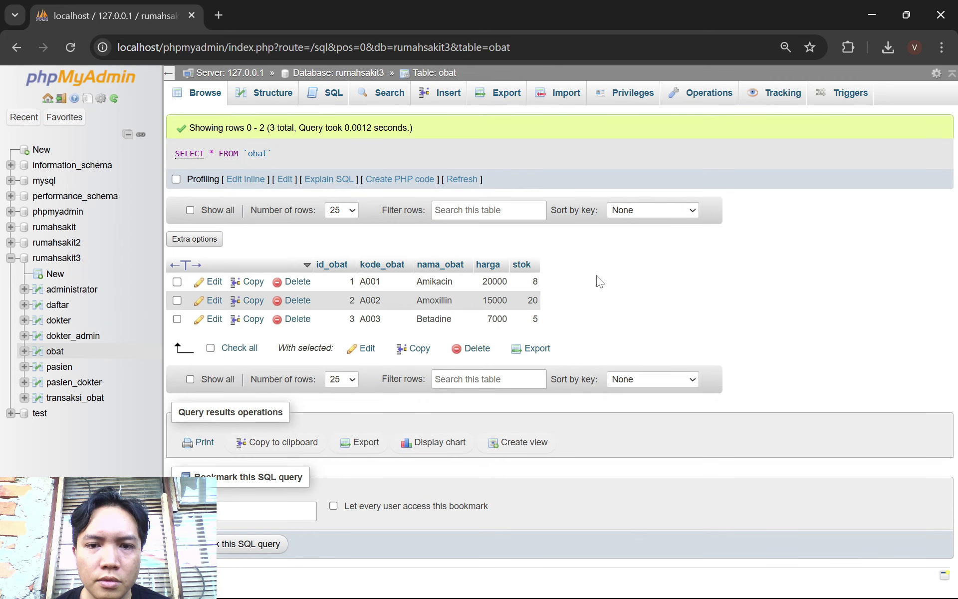
{"action": "left_click", "coordinate": [578, 588]}
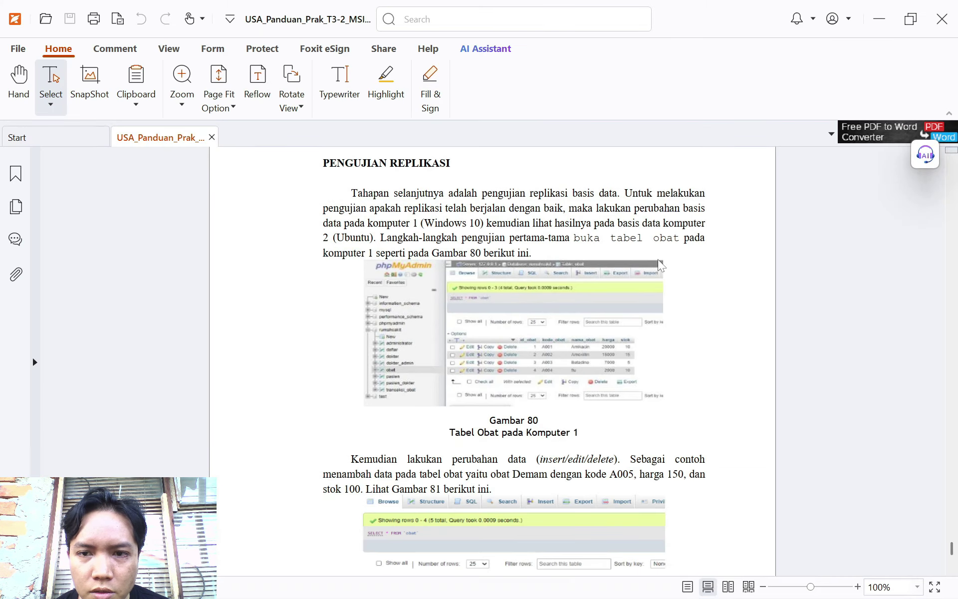
{"action": "scroll", "coordinate": [552, 353], "scroll_direction": "down", "scroll_amount": 3}
{"action": "scroll", "coordinate": [514, 359], "scroll_direction": "down", "scroll_amount": 1}
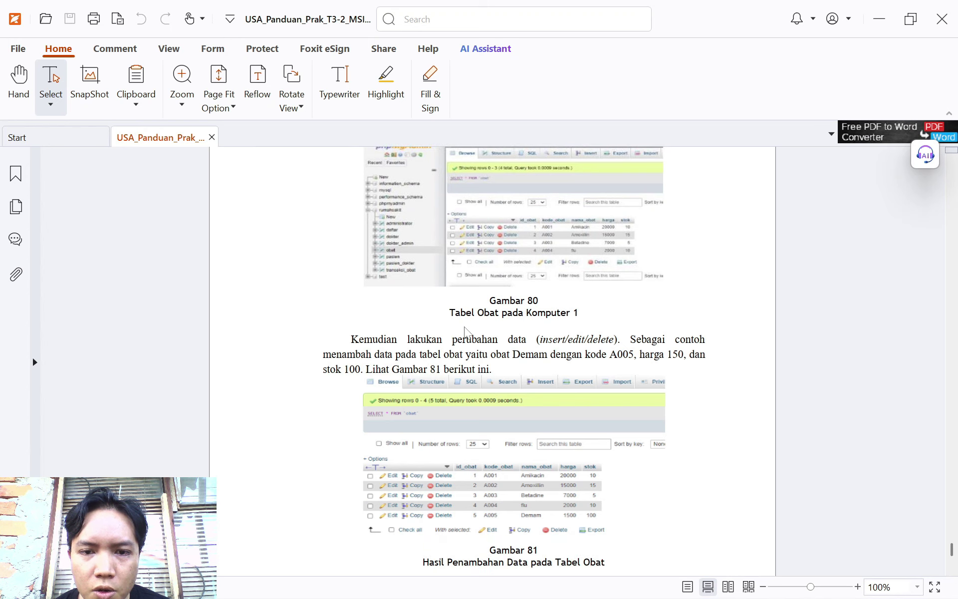
{"action": "scroll", "coordinate": [514, 359], "scroll_direction": "down", "scroll_amount": 1}
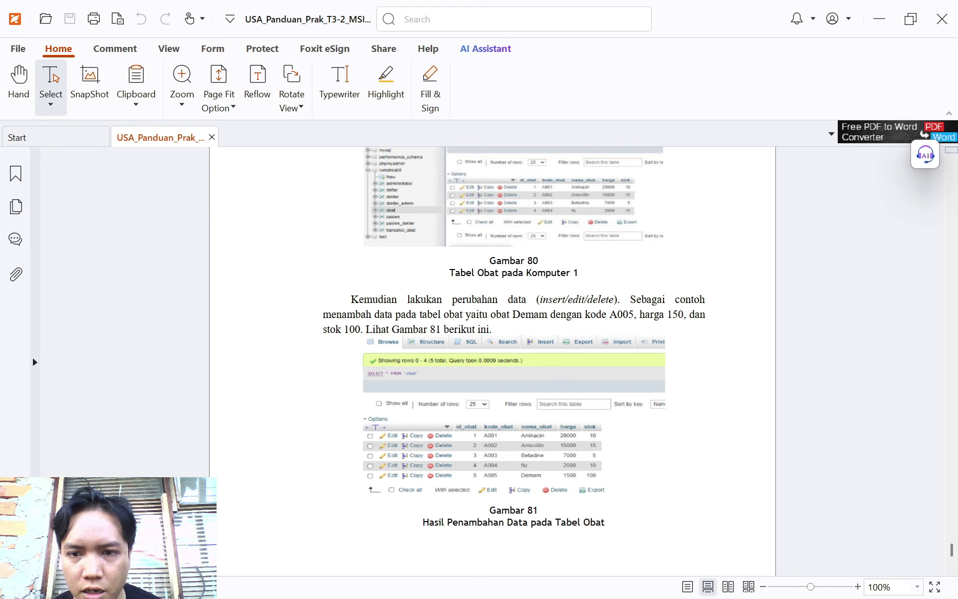
{"action": "scroll", "coordinate": [514, 359], "scroll_direction": "down", "scroll_amount": 1}
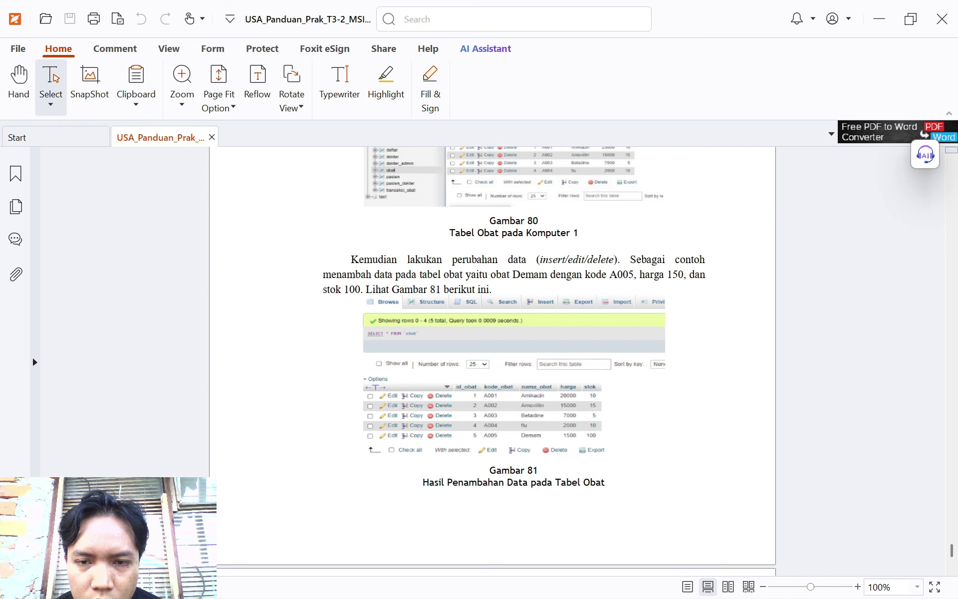
{"action": "scroll", "coordinate": [605, 331], "scroll_direction": "down", "scroll_amount": 5}
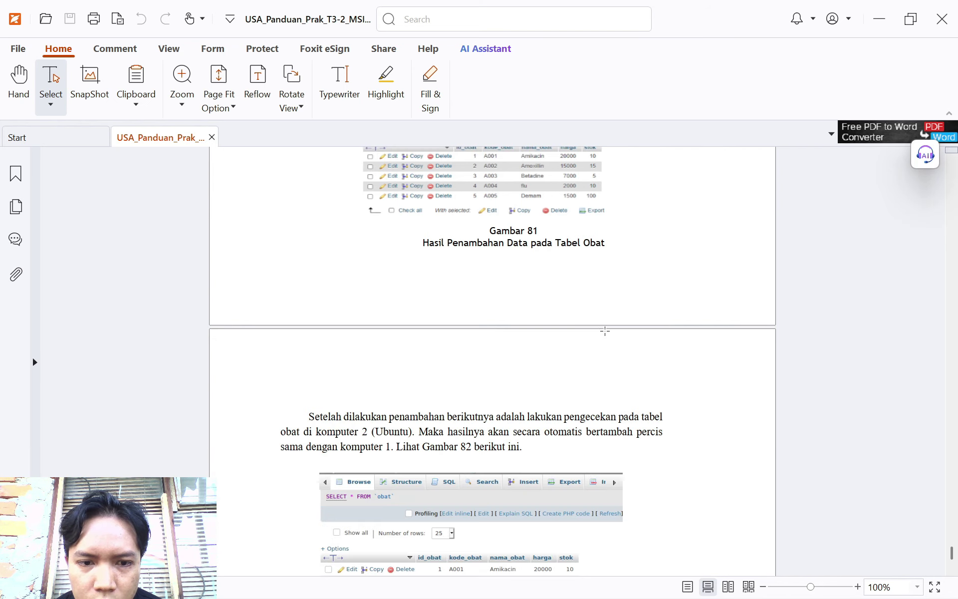
{"action": "scroll", "coordinate": [567, 321], "scroll_direction": "up", "scroll_amount": 4}
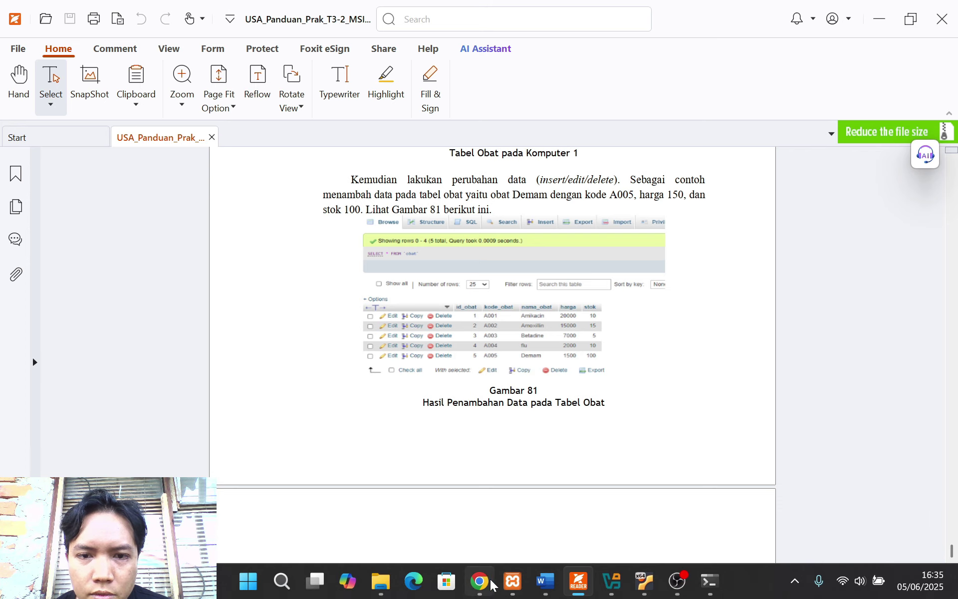
Open the obat Insert form and enter id_obat 4 and kode_obat A004
{"action": "left_click", "coordinate": [480, 582]}
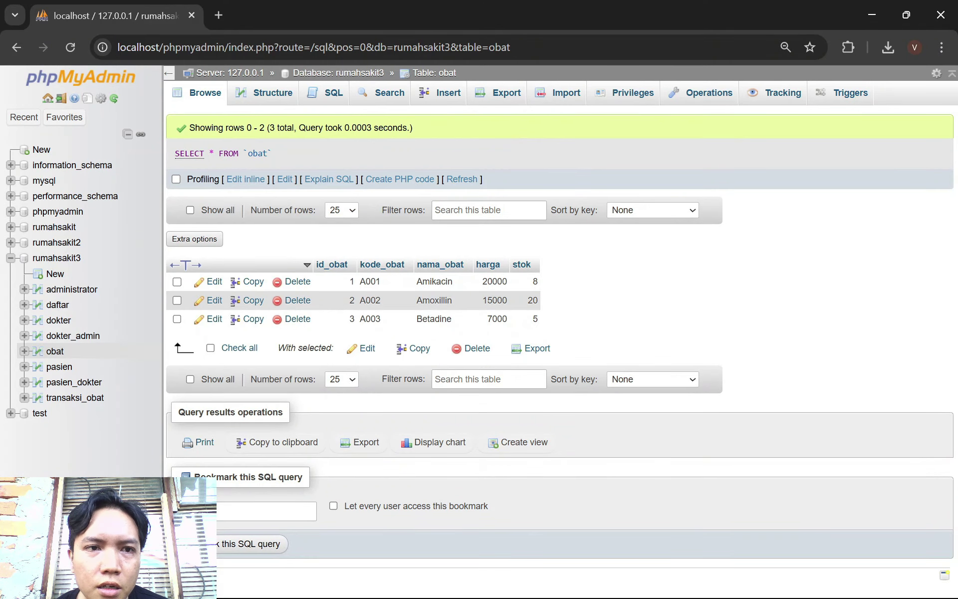
{"action": "left_click", "coordinate": [441, 94]}
{"action": "left_click", "coordinate": [474, 146]}
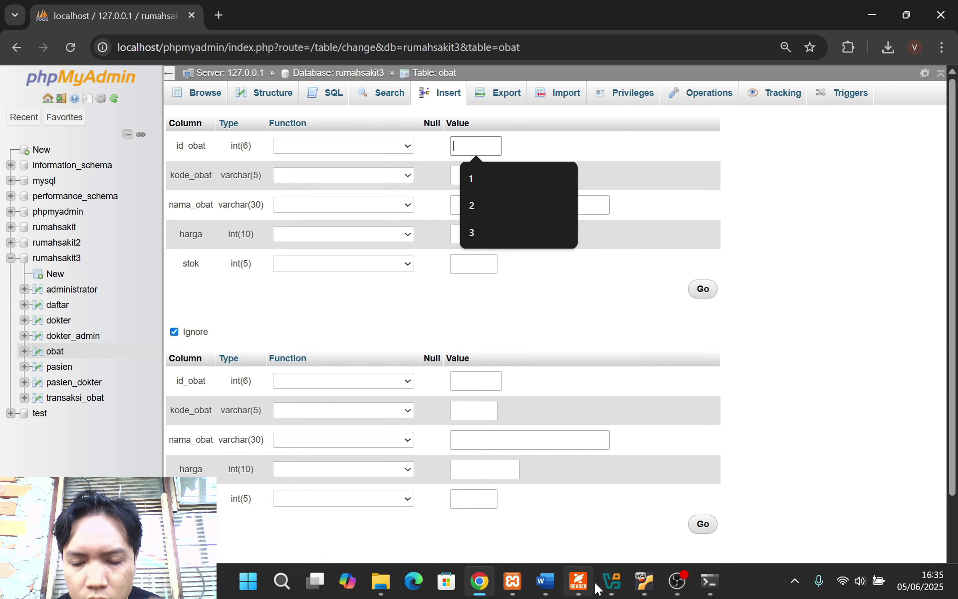
{"action": "left_click", "coordinate": [586, 587]}
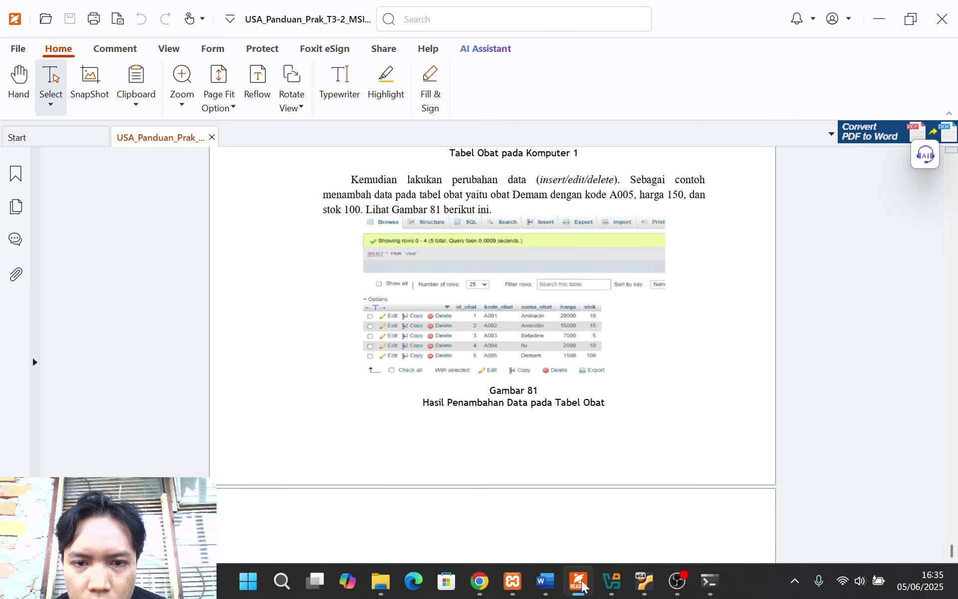
{"action": "left_click", "coordinate": [579, 581]}
{"action": "type", "text": "4"}
{"action": "left_click", "coordinate": [474, 181]}
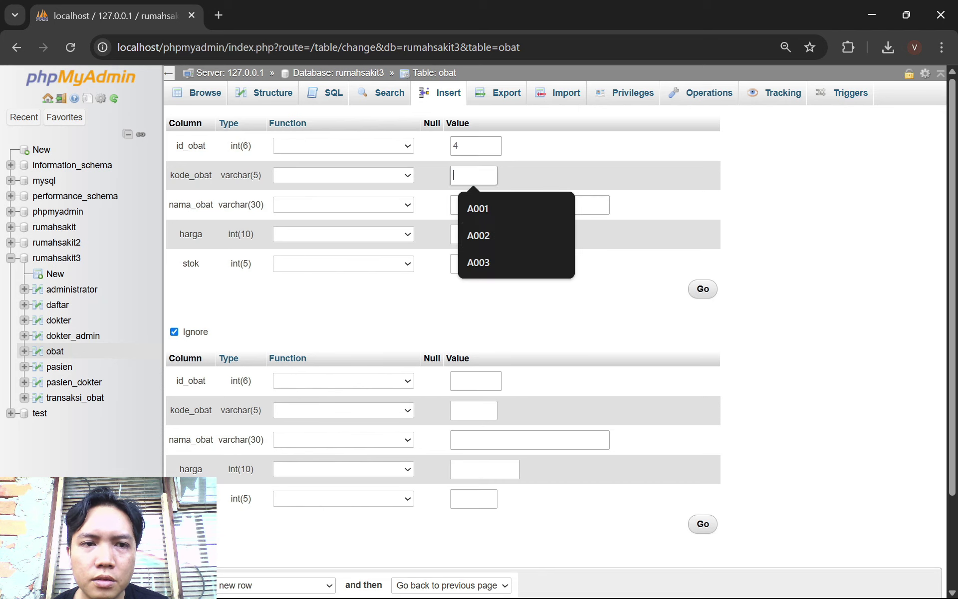
{"action": "type", "text": "A004"}
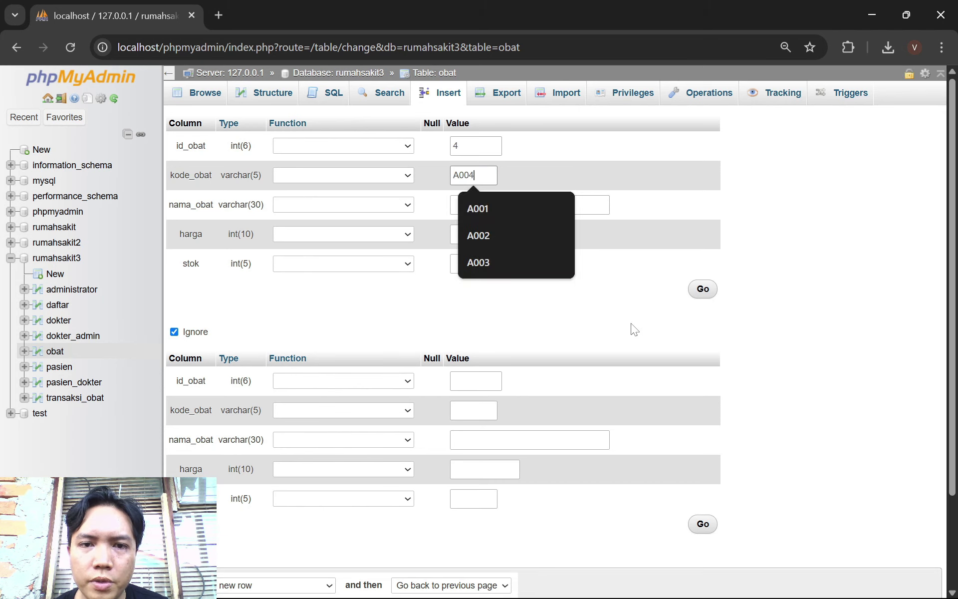
Fill in nama_obat flu, harga 2000 and stok 10 for the new row
{"action": "left_click", "coordinate": [577, 209]}
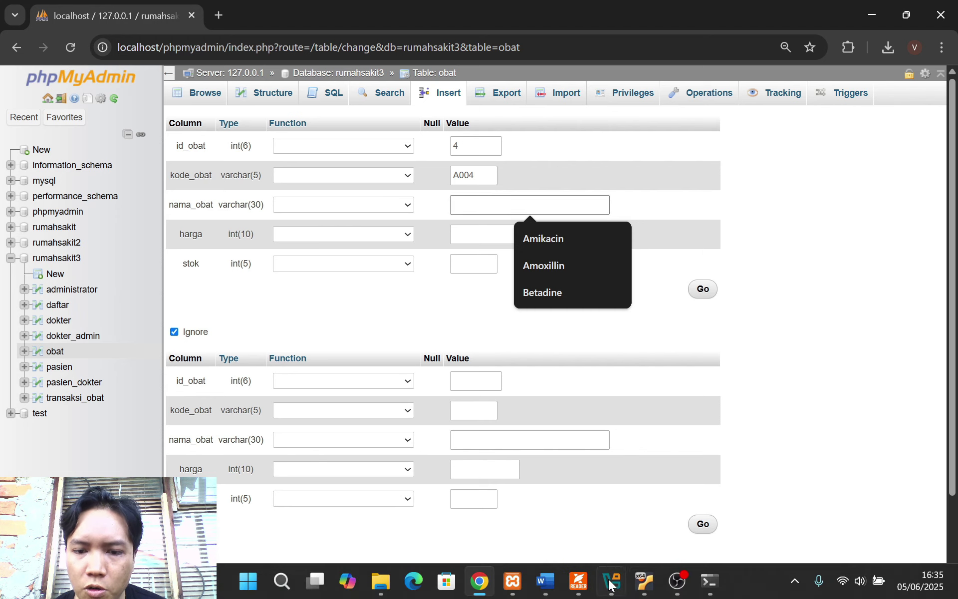
{"action": "left_click", "coordinate": [584, 591]}
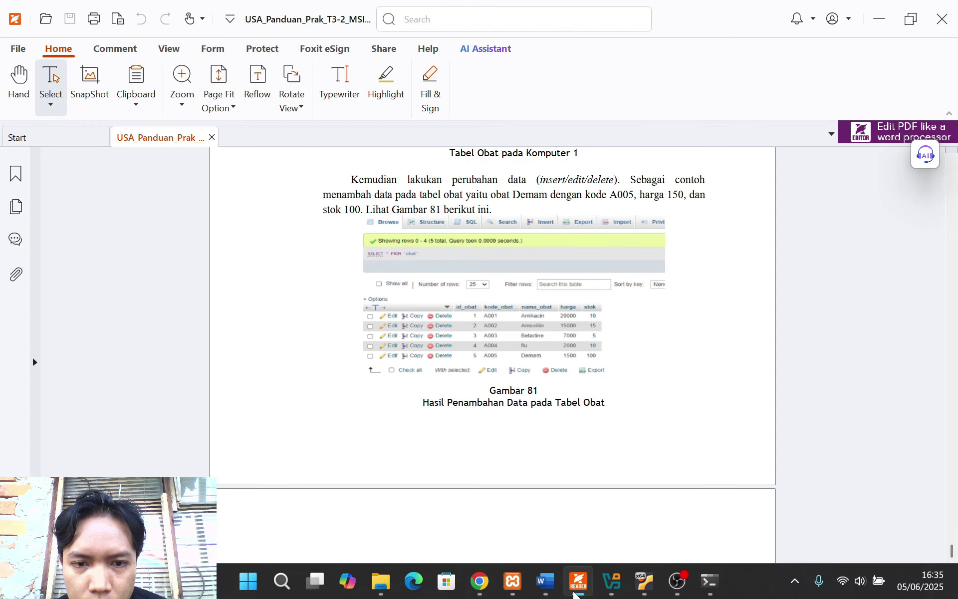
{"action": "left_click", "coordinate": [578, 589]}
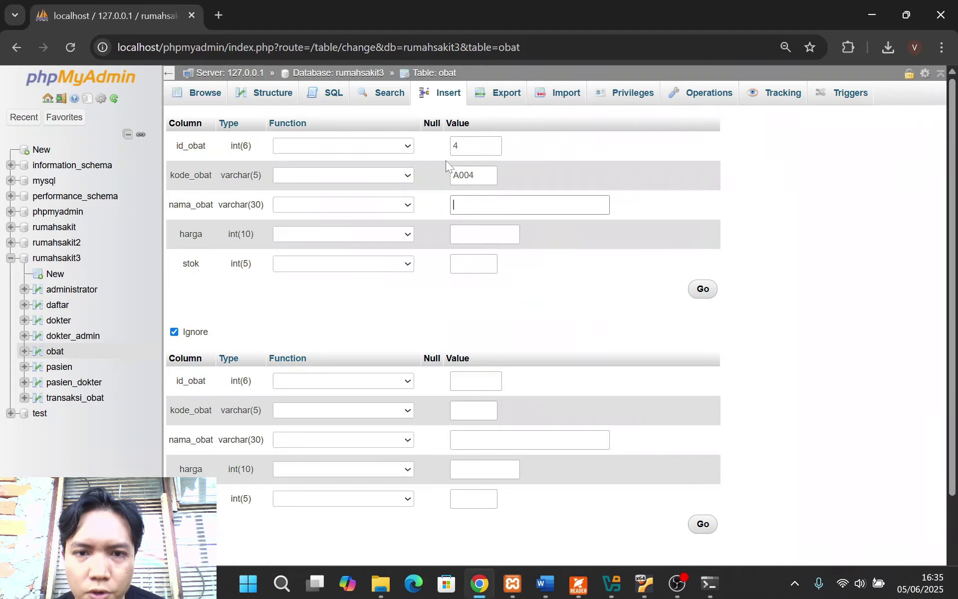
{"action": "type", "text": "flu"}
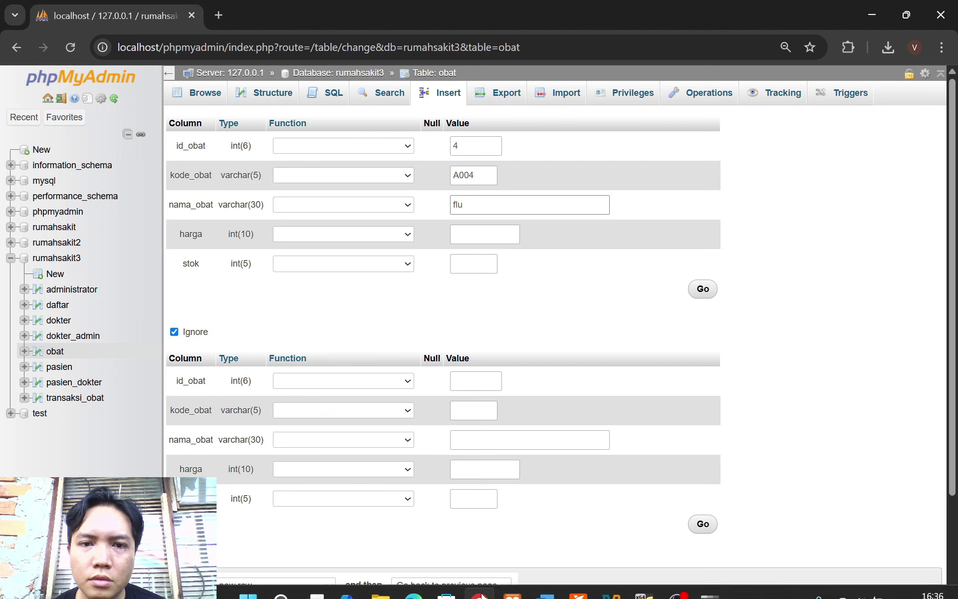
{"action": "key", "text": "Tab"}
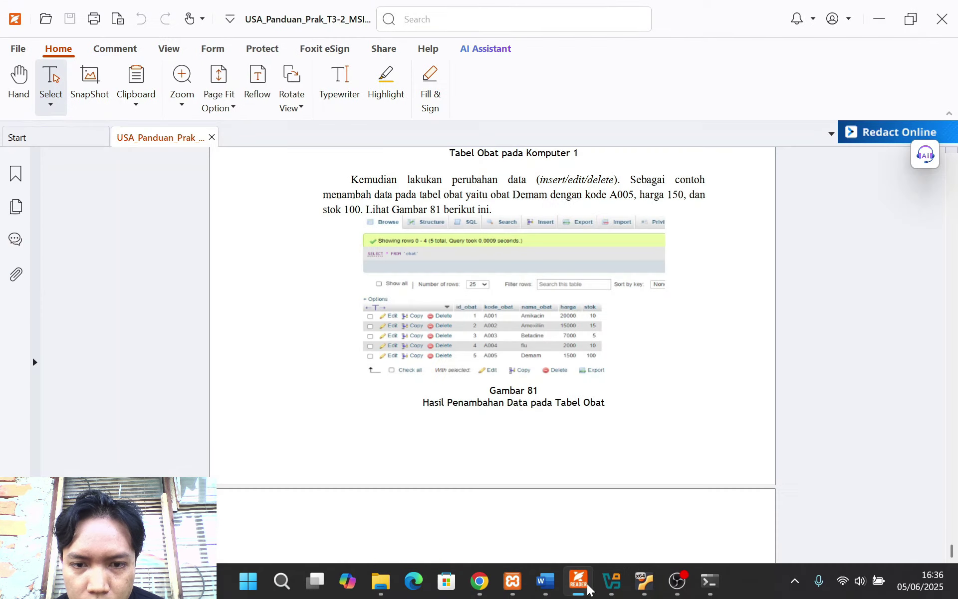
{"action": "left_click", "coordinate": [583, 589]}
{"action": "left_click", "coordinate": [585, 588]}
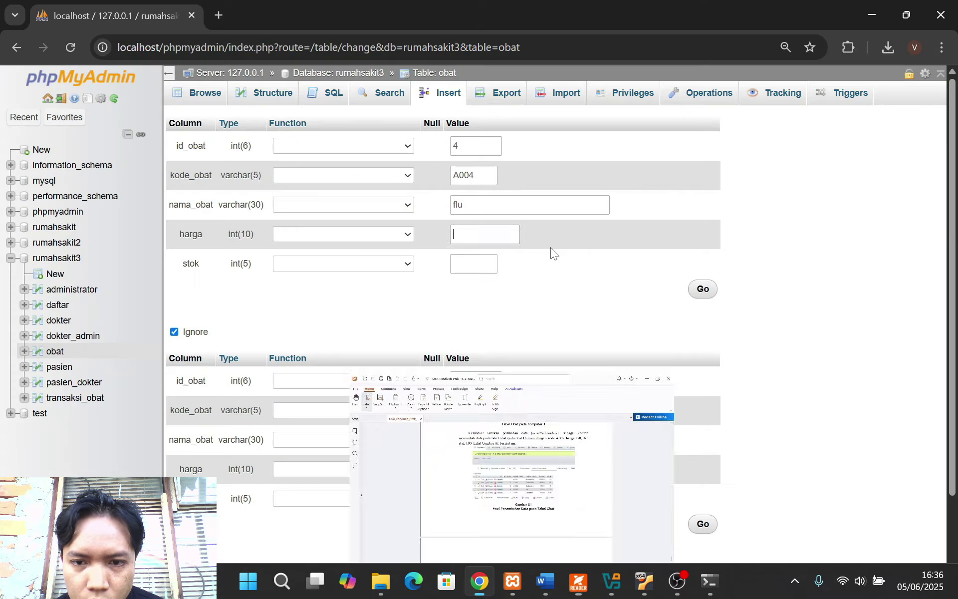
{"action": "type", "text": "200"}
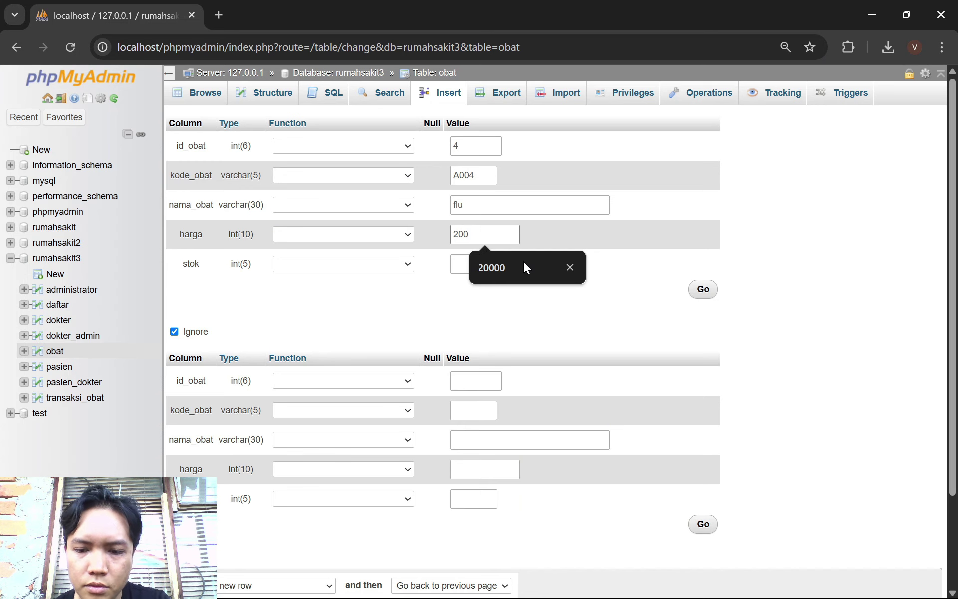
{"action": "type", "text": "0"}
{"action": "key", "text": "Tab"}
{"action": "type", "text": "5"}
{"action": "key", "text": "BackSpace"}
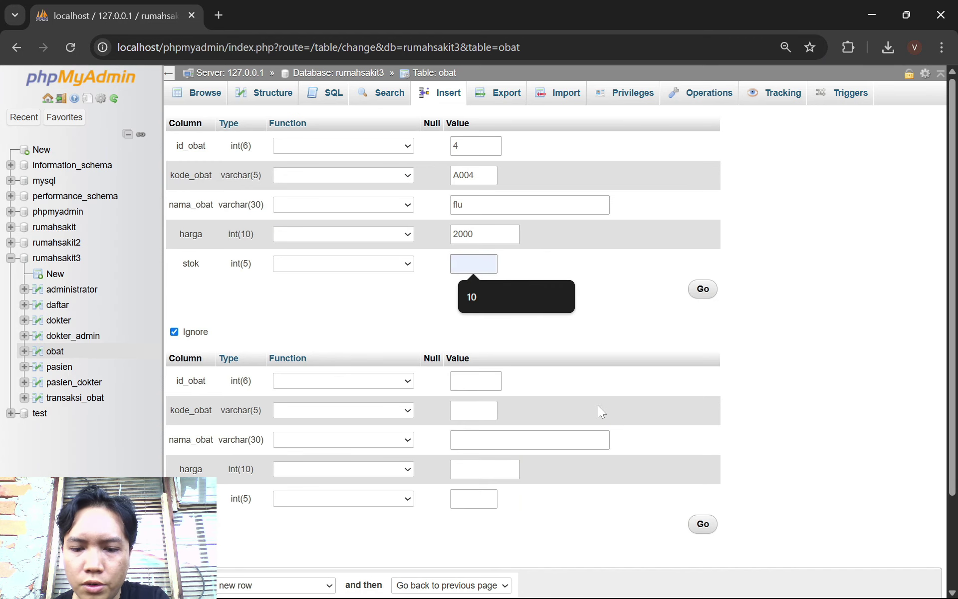
{"action": "type", "text": "10"}
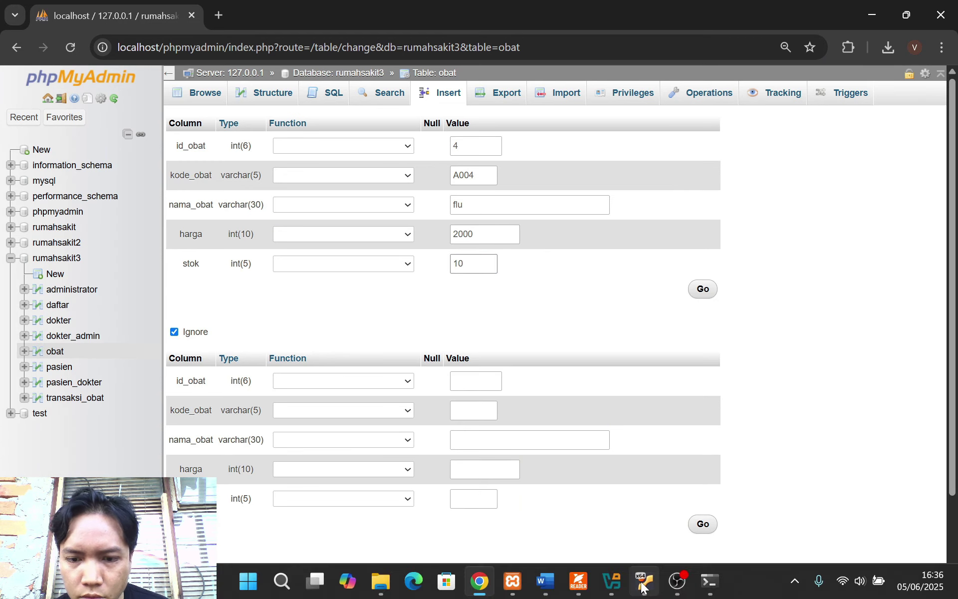
Compare the entries with the guide, save the new row, and browse the obat table
{"action": "left_click", "coordinate": [581, 586]}
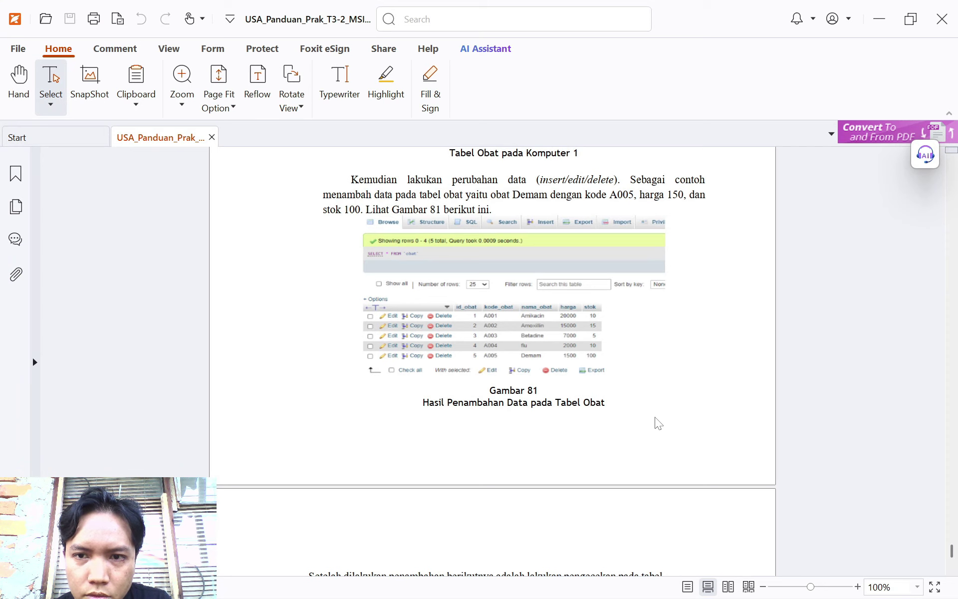
{"action": "scroll", "coordinate": [658, 423], "scroll_direction": "up", "scroll_amount": 1}
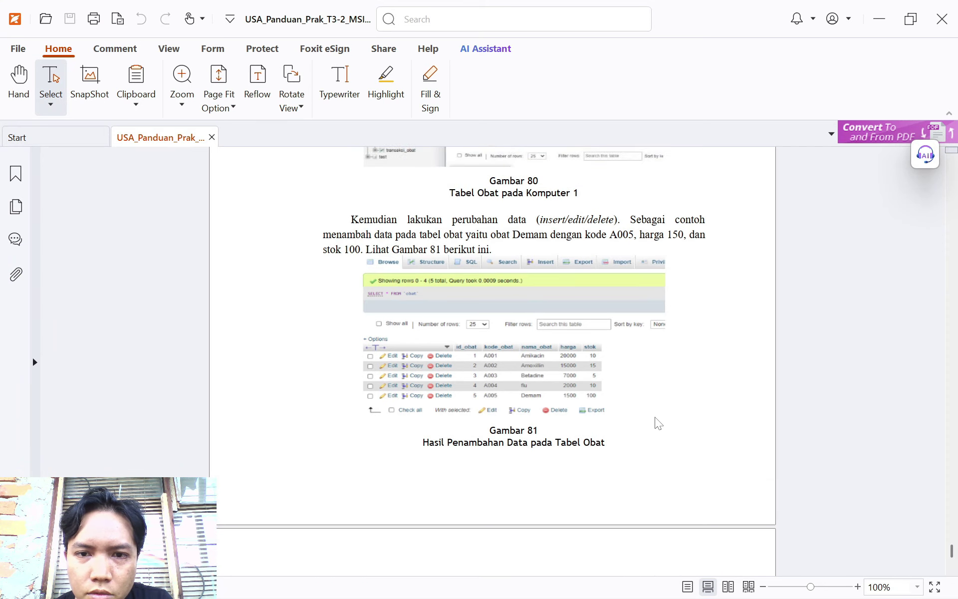
{"action": "scroll", "coordinate": [658, 423], "scroll_direction": "down", "scroll_amount": 1}
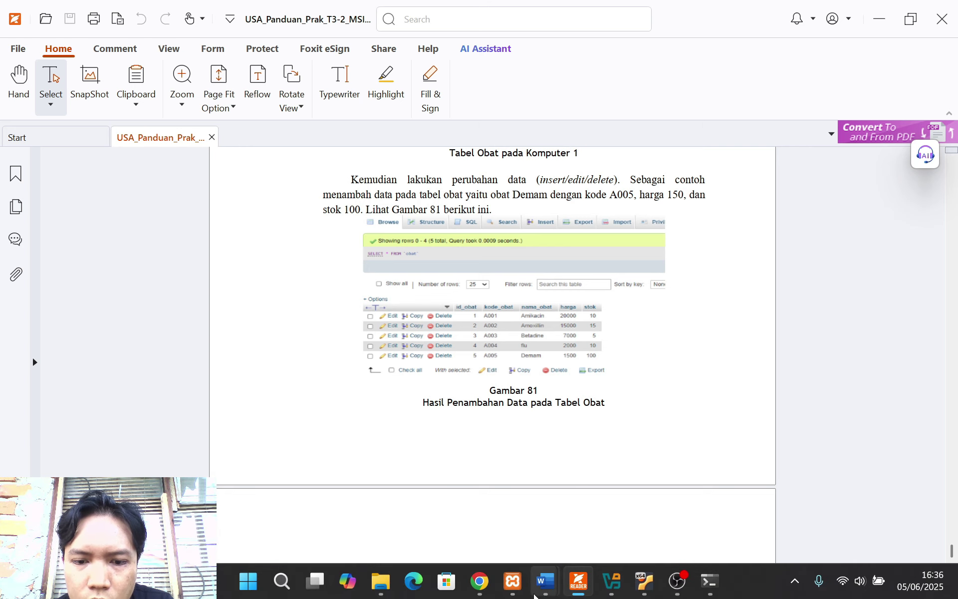
{"action": "left_click", "coordinate": [479, 582]}
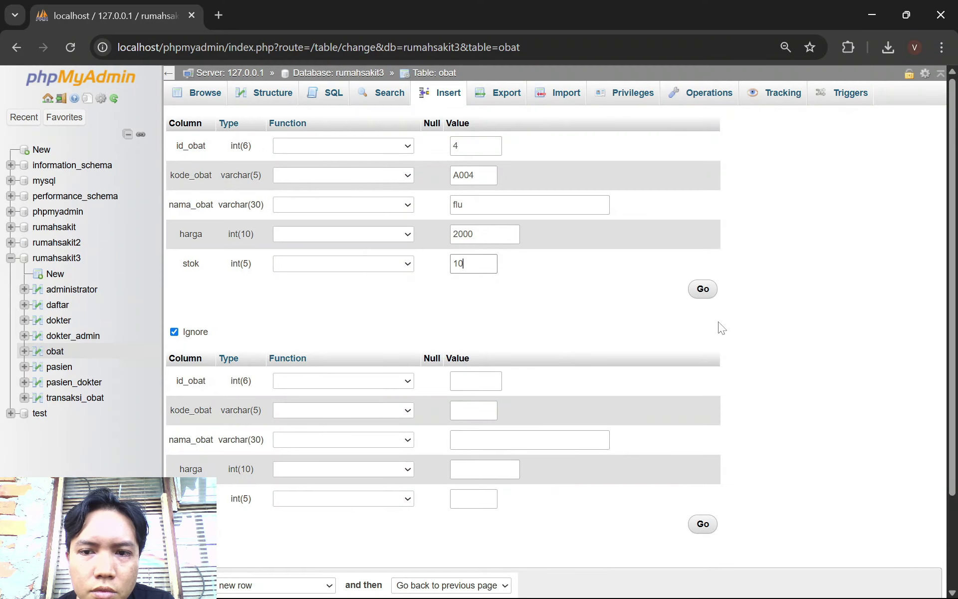
{"action": "left_click", "coordinate": [698, 292]}
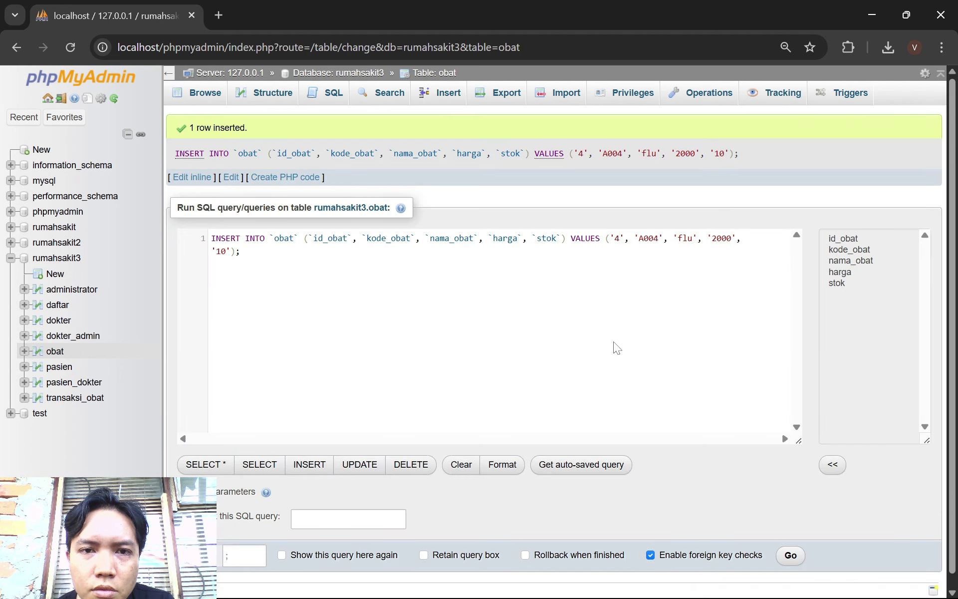
{"action": "left_click", "coordinate": [220, 97]}
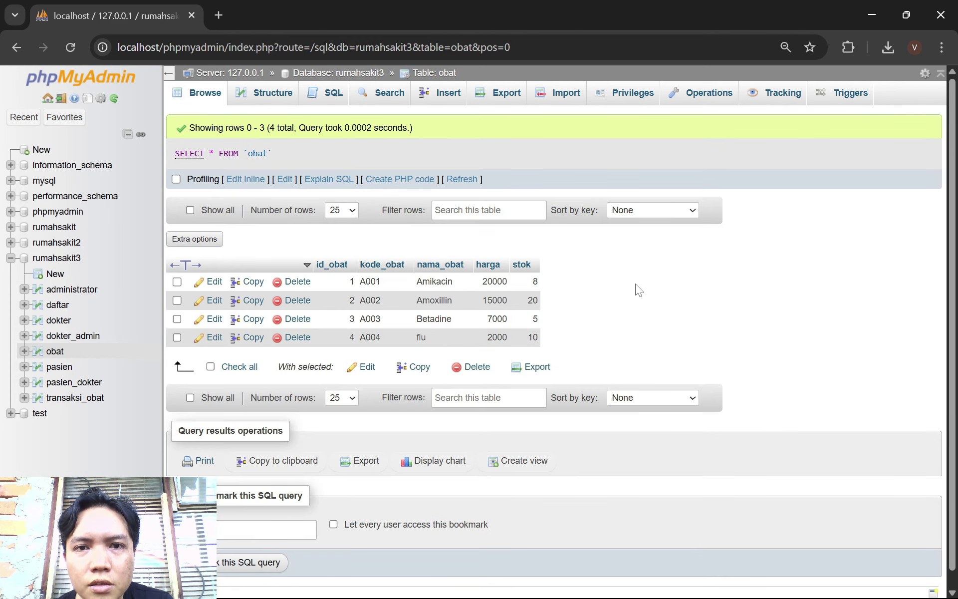
Start a new obat row with id_obat 5 and kode_obat A005
{"action": "left_click", "coordinate": [429, 94]}
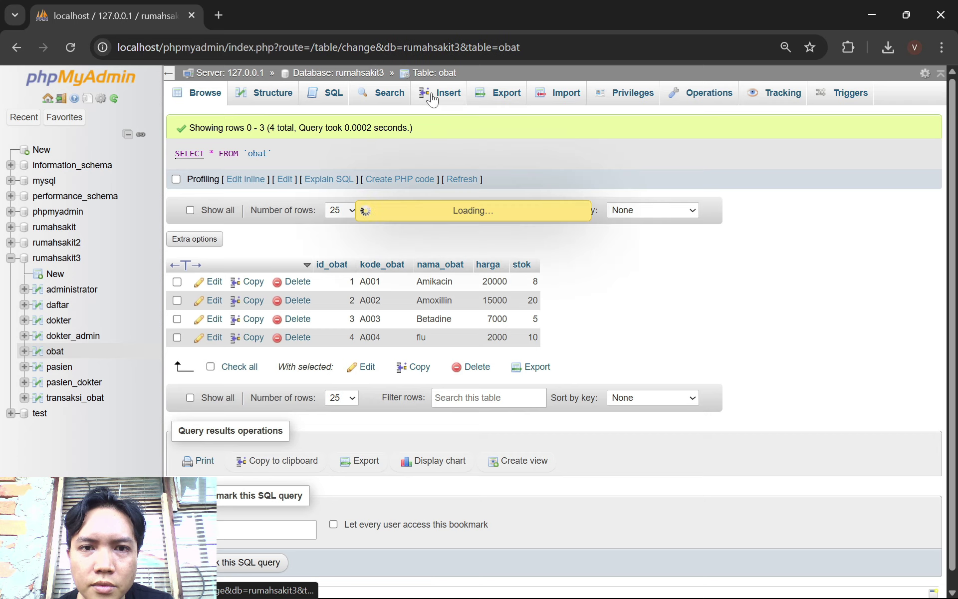
{"action": "left_click", "coordinate": [474, 146]}
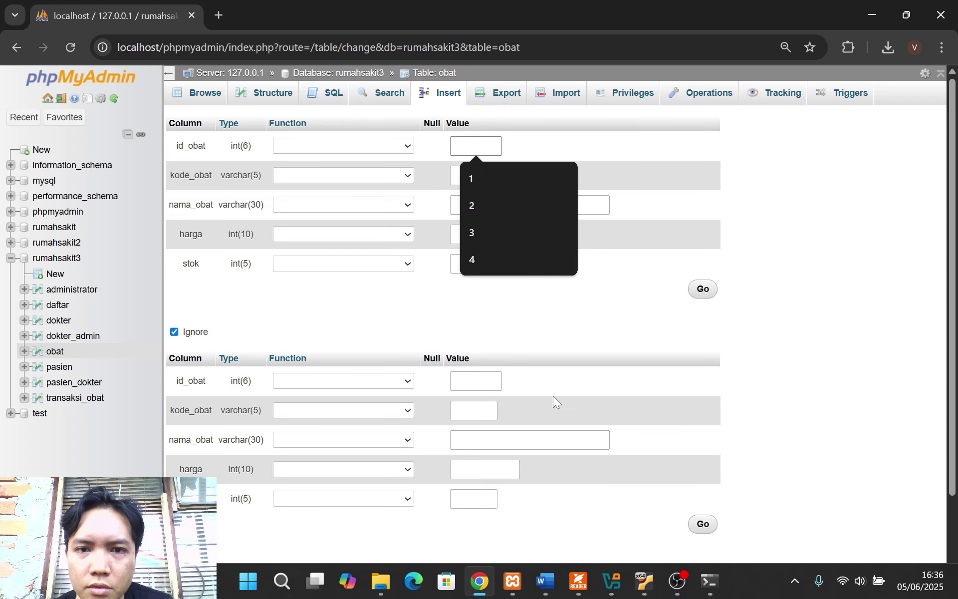
{"action": "type", "text": "5"}
{"action": "left_click", "coordinate": [474, 175]}
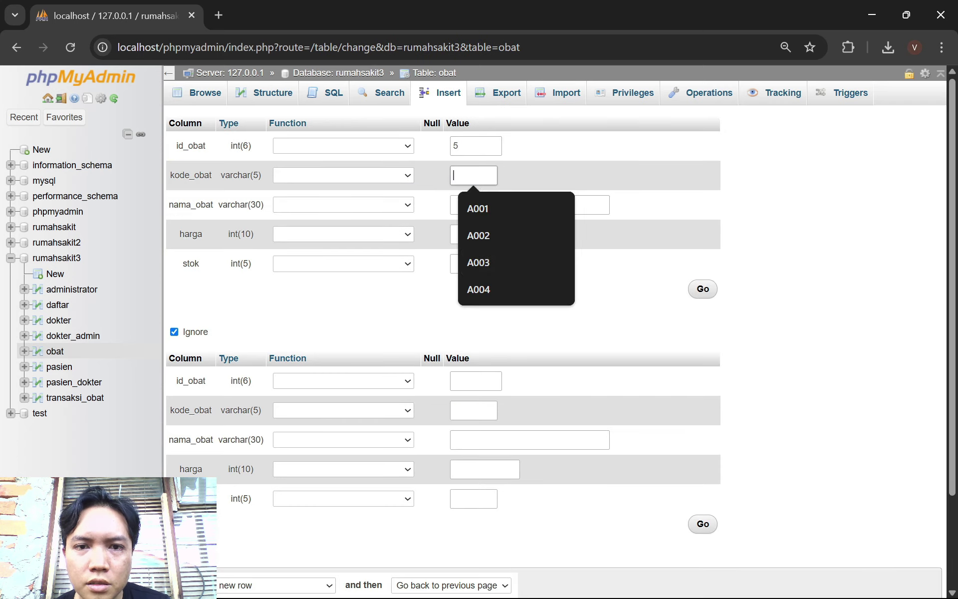
{"action": "type", "text": "A005"}
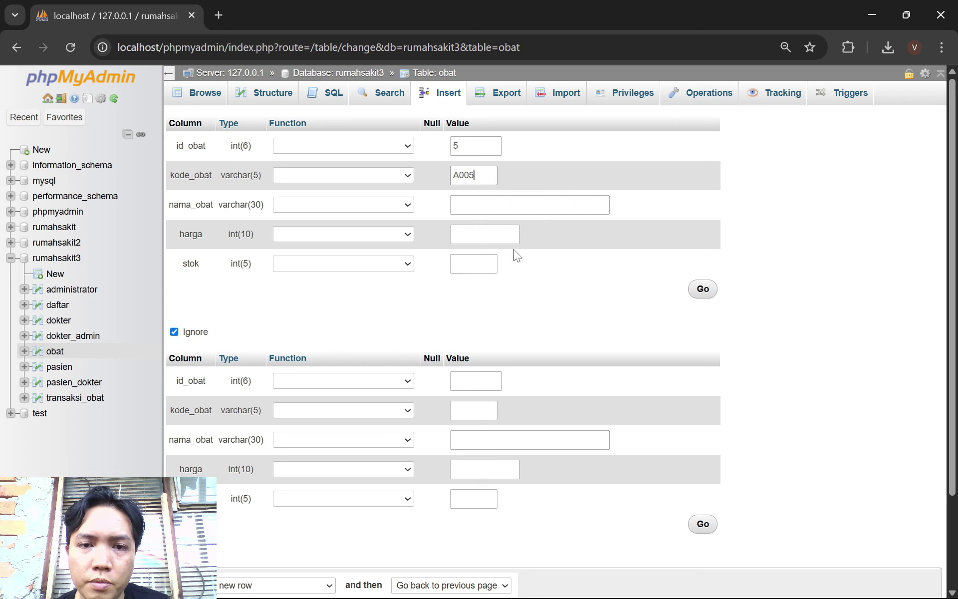
Complete the row with nama_obat Demam, harga 1500, stok 100, save it, and browse the table
{"action": "left_click", "coordinate": [514, 205]}
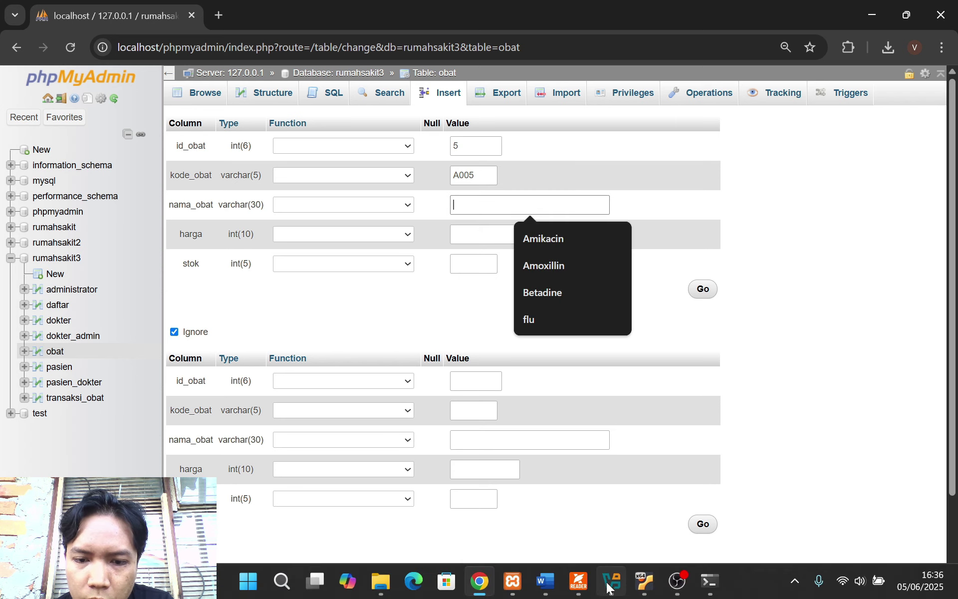
{"action": "left_click", "coordinate": [577, 581]}
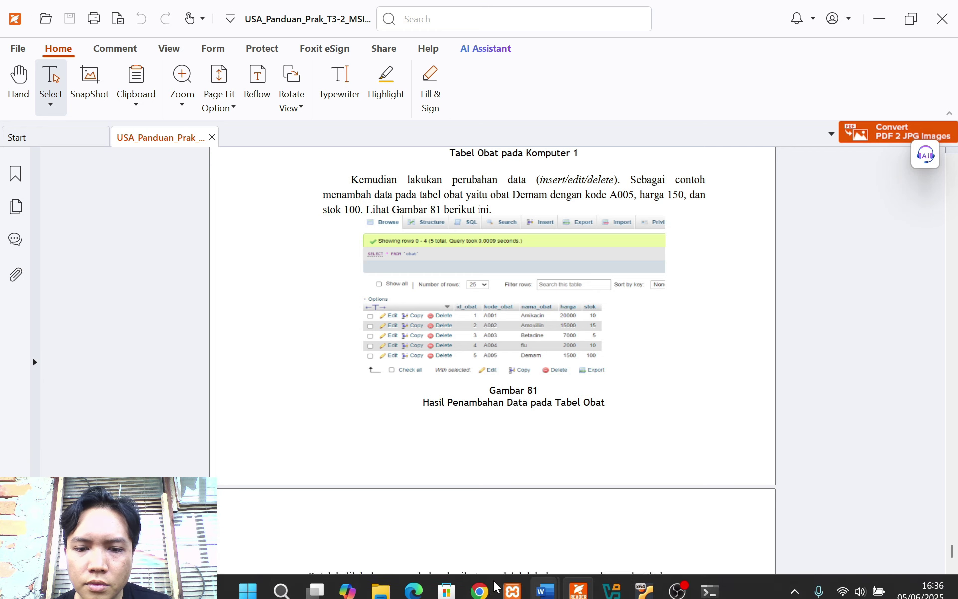
{"action": "left_click", "coordinate": [480, 581]}
{"action": "type", "text": "Demam"}
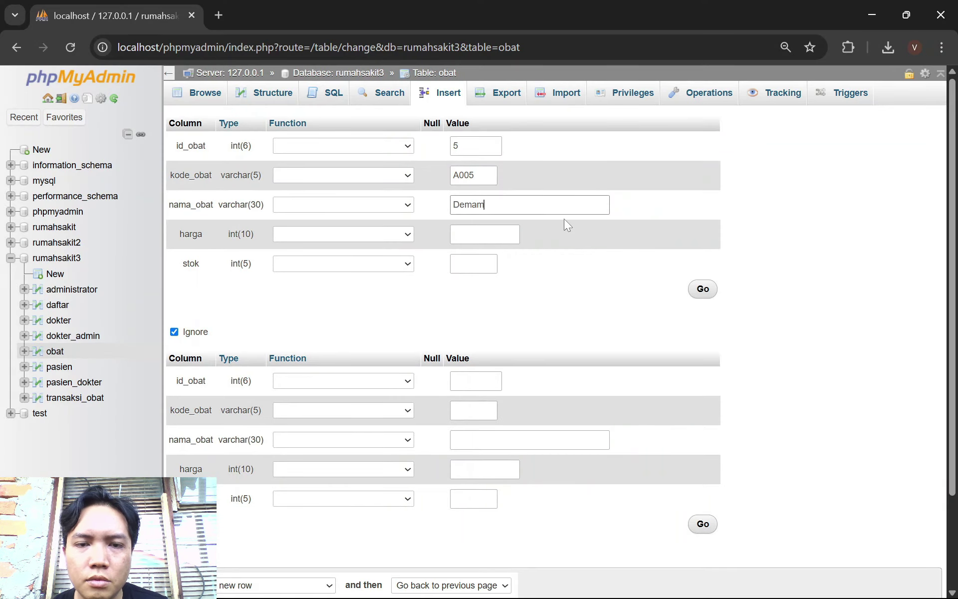
{"action": "left_click", "coordinate": [484, 234]}
{"action": "type", "text": "1500"}
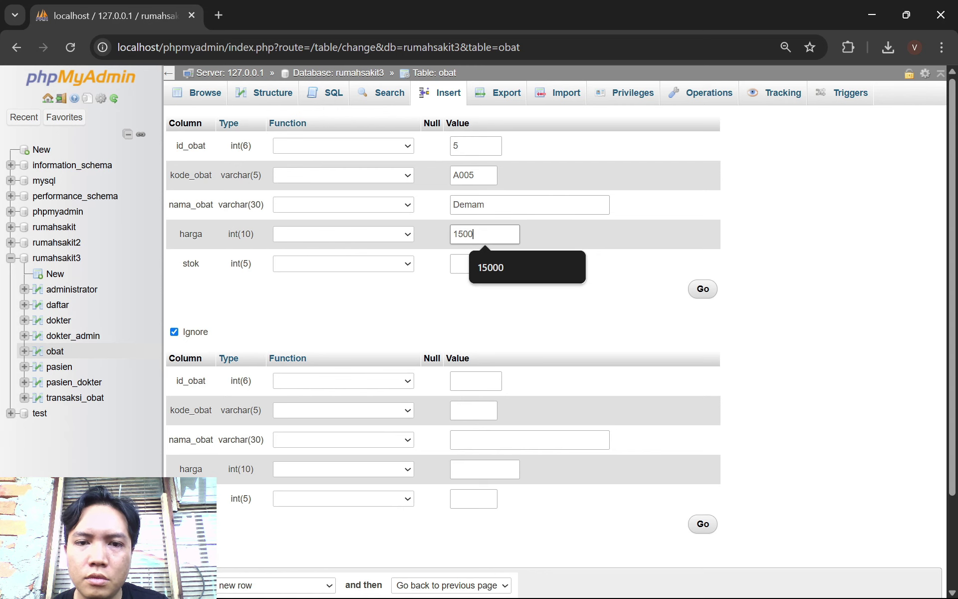
{"action": "left_click", "coordinate": [459, 264]}
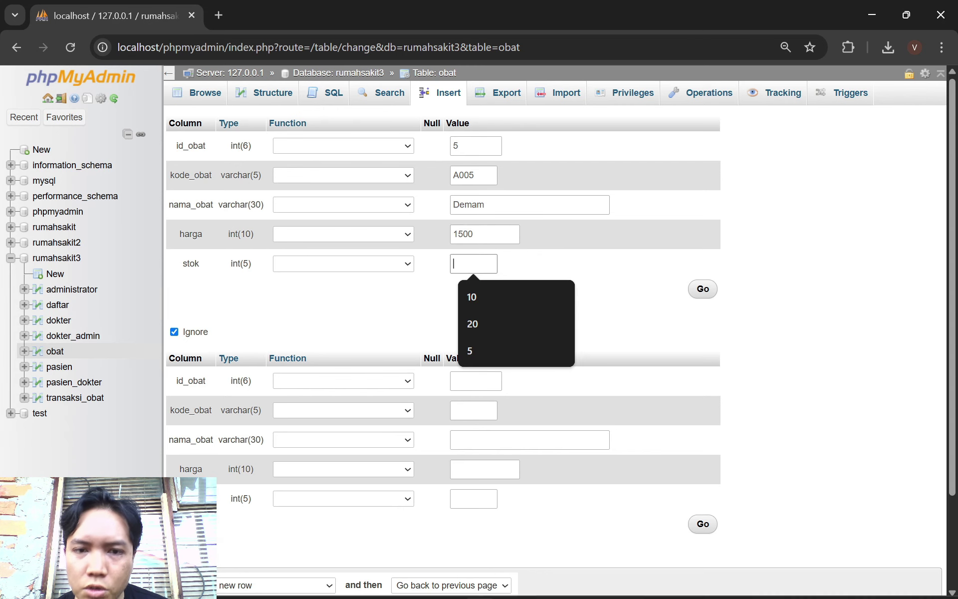
{"action": "left_click", "coordinate": [578, 582]}
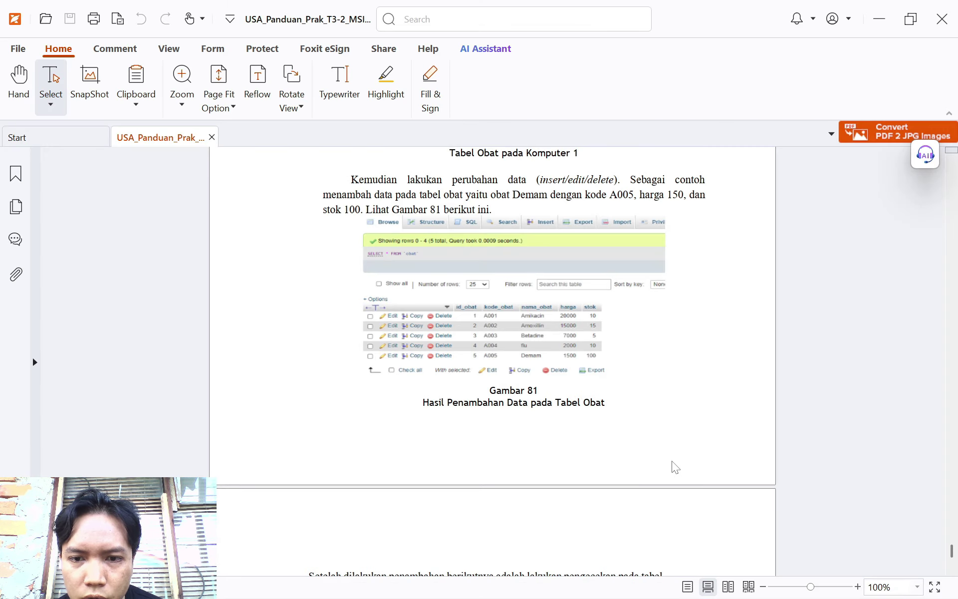
{"action": "left_click", "coordinate": [479, 581]}
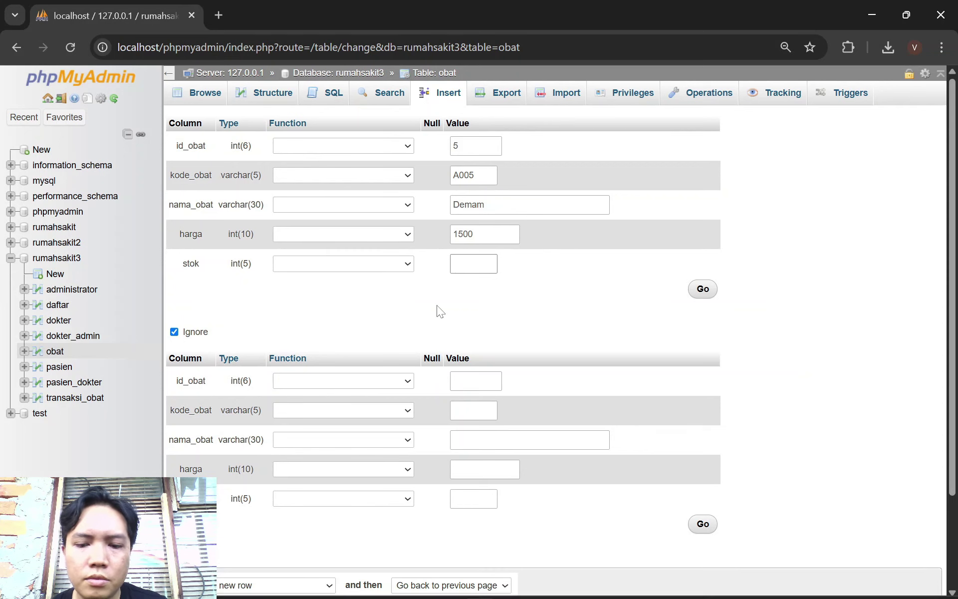
{"action": "type", "text": "100"}
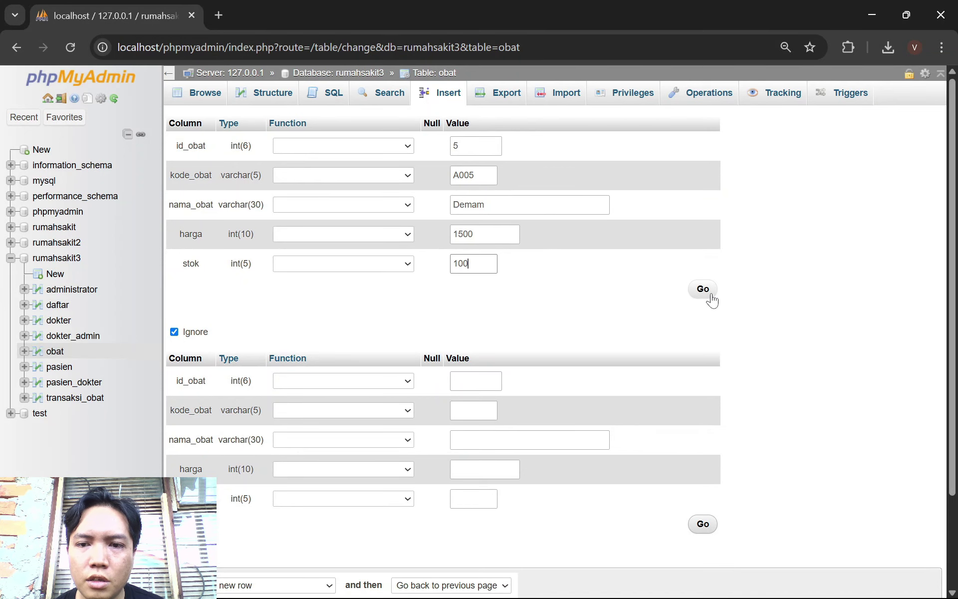
{"action": "left_click", "coordinate": [708, 294]}
{"action": "left_click", "coordinate": [222, 103]}
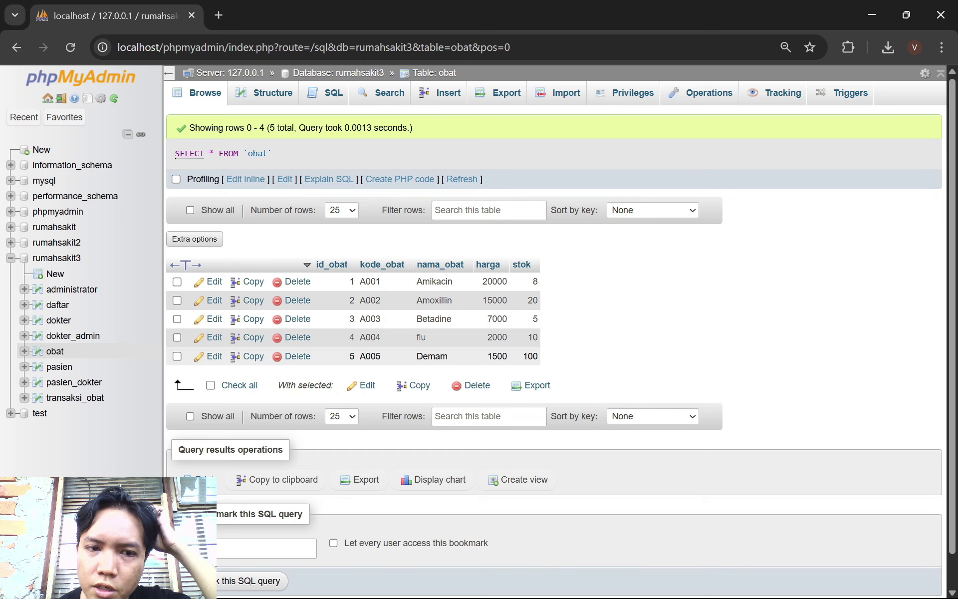
Scroll the lab guide PDF to Gambar 82, which shows computer 2's expected obat rows
{"action": "left_click", "coordinate": [579, 583]}
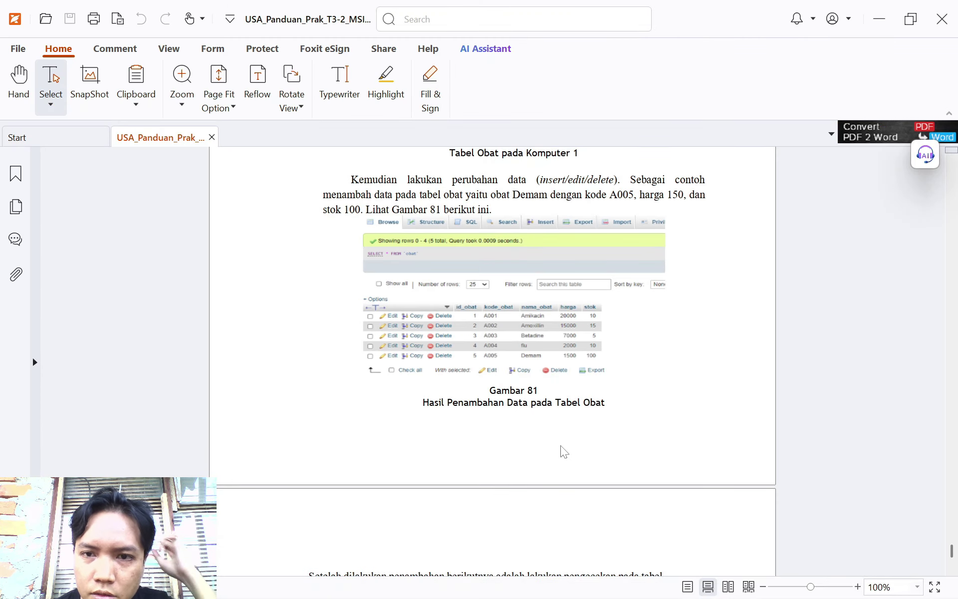
{"action": "scroll", "coordinate": [561, 453], "scroll_direction": "down", "scroll_amount": 5}
{"action": "scroll", "coordinate": [563, 451], "scroll_direction": "down", "scroll_amount": 4}
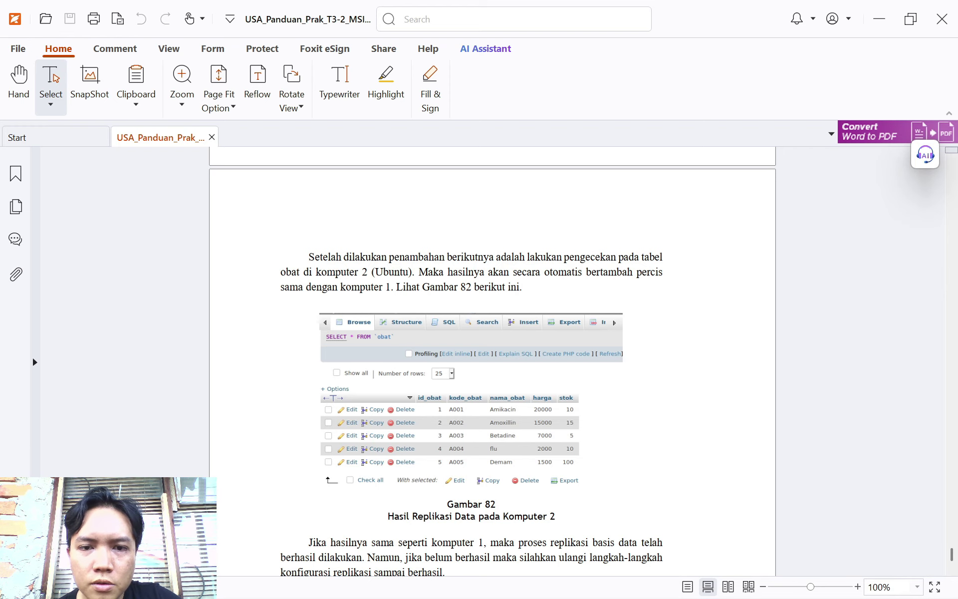
{"action": "scroll", "coordinate": [492, 359], "scroll_direction": "down", "scroll_amount": 1}
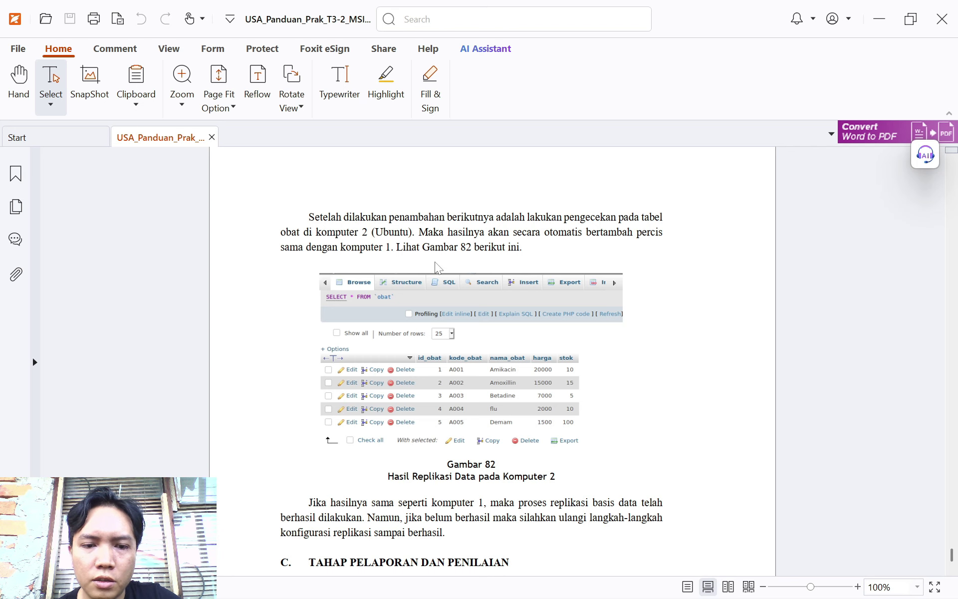
{"action": "scroll", "coordinate": [437, 268], "scroll_direction": "down", "scroll_amount": 1}
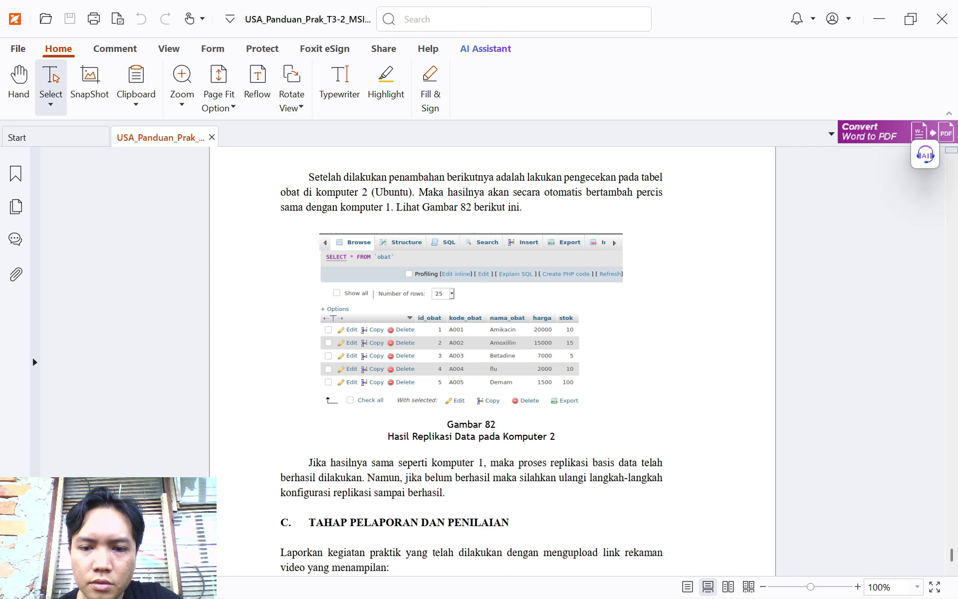
{"action": "scroll", "coordinate": [562, 360], "scroll_direction": "up", "scroll_amount": 1}
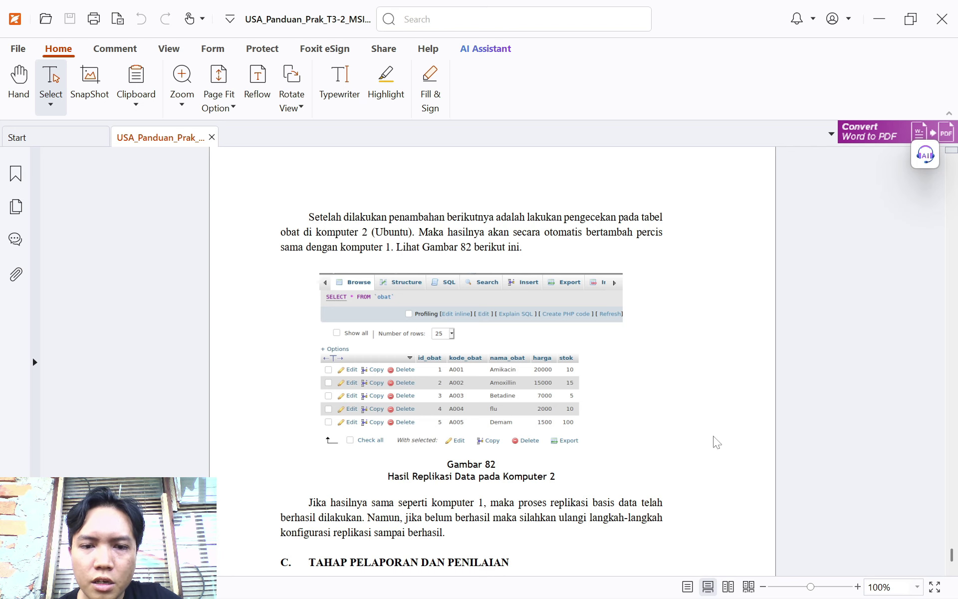
In the Ubuntu VM's phpMyAdmin, open and reload the slave obat table, which still lists only A001–A003
{"action": "left_click", "coordinate": [644, 580]}
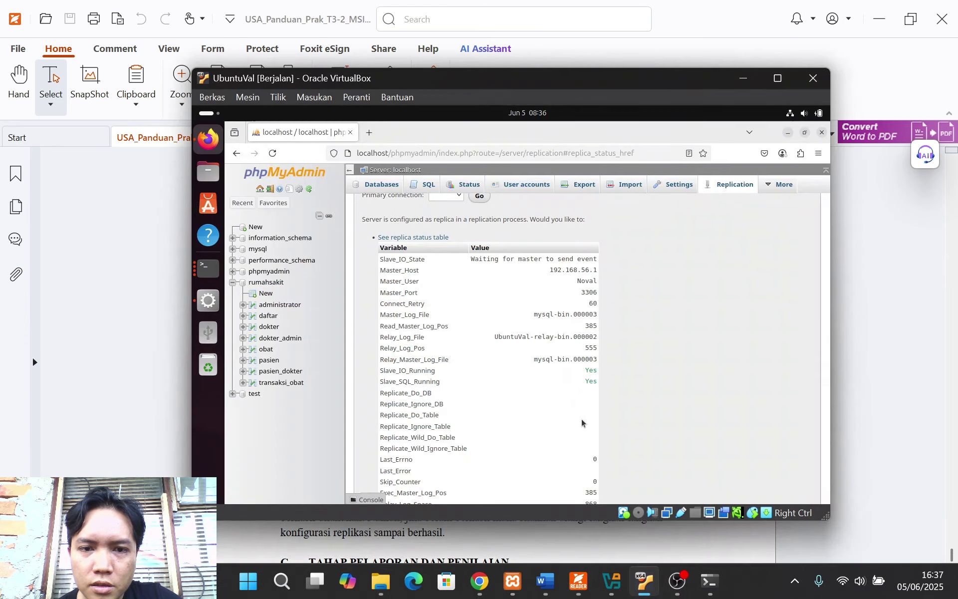
{"action": "scroll", "coordinate": [255, 252], "scroll_direction": "up", "scroll_amount": 3}
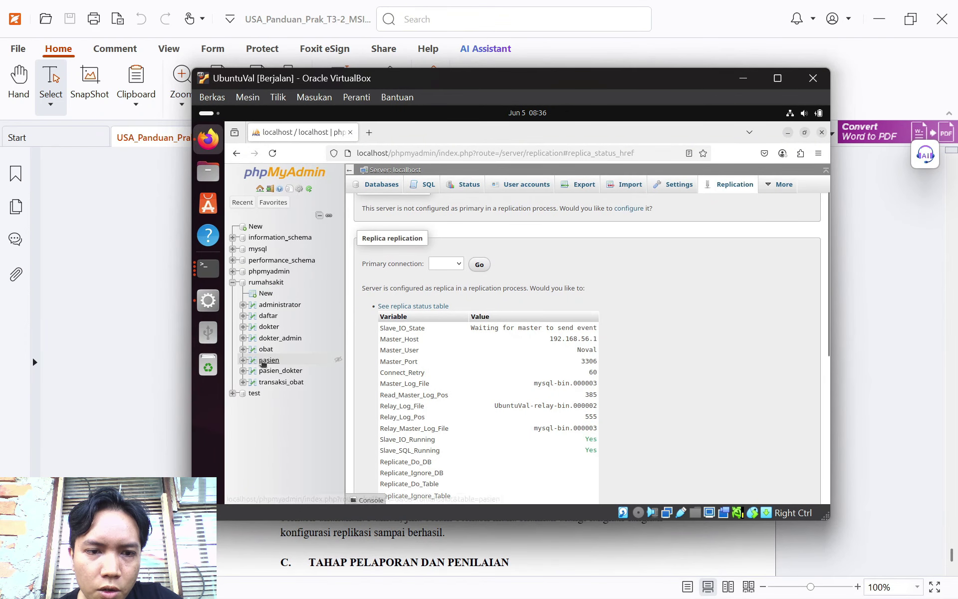
{"action": "left_click", "coordinate": [266, 349]}
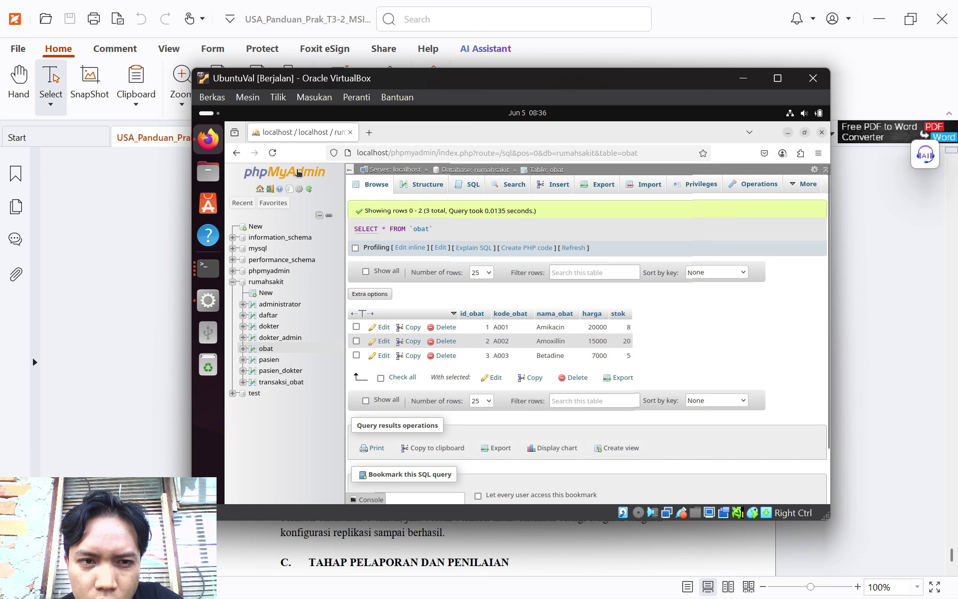
{"action": "left_click", "coordinate": [272, 153]}
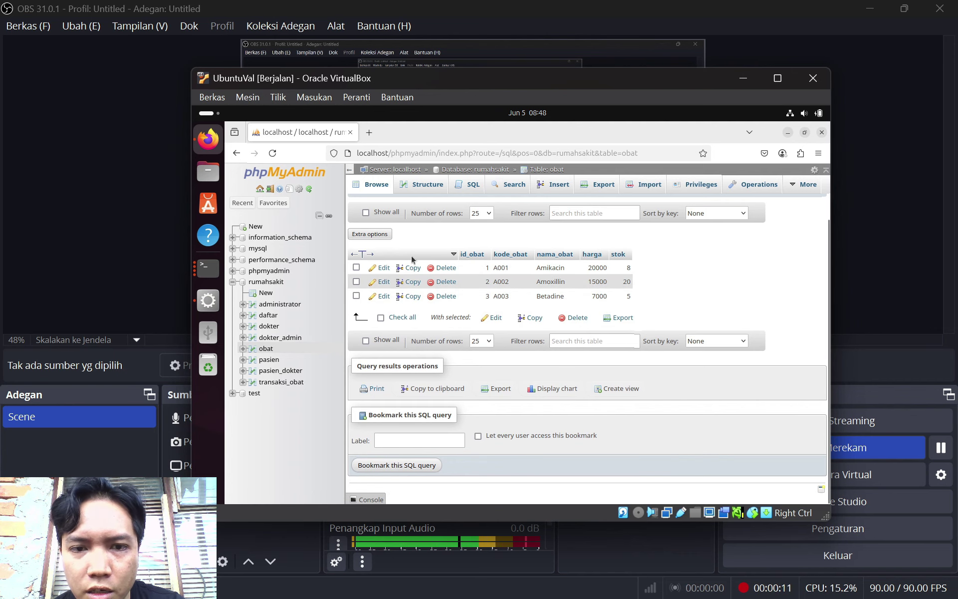
Check the VM's replica status (Slave_IO_Running: Connecting), then return to the host's obat table
{"action": "key", "text": "F5"}
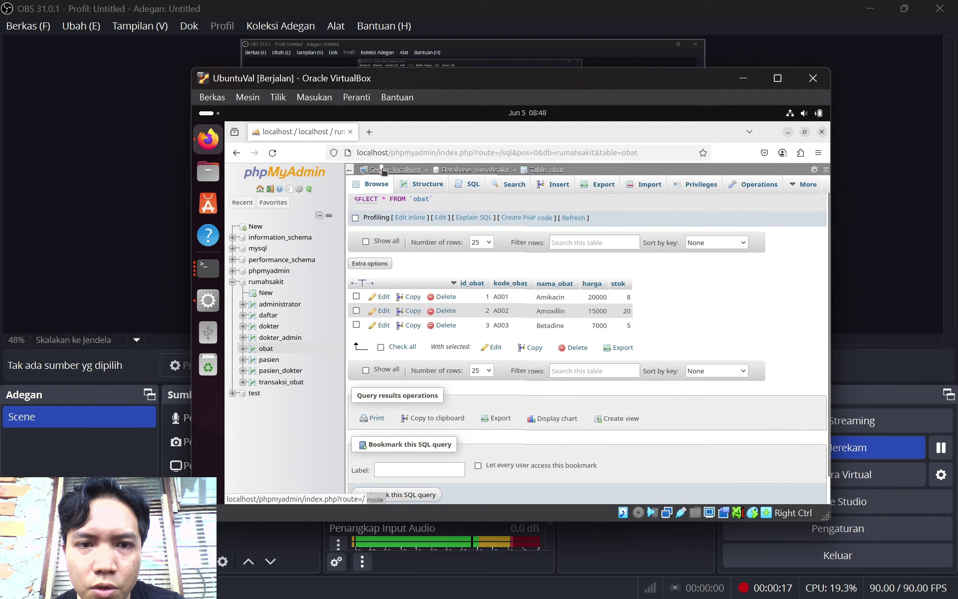
{"action": "left_click", "coordinate": [383, 170]}
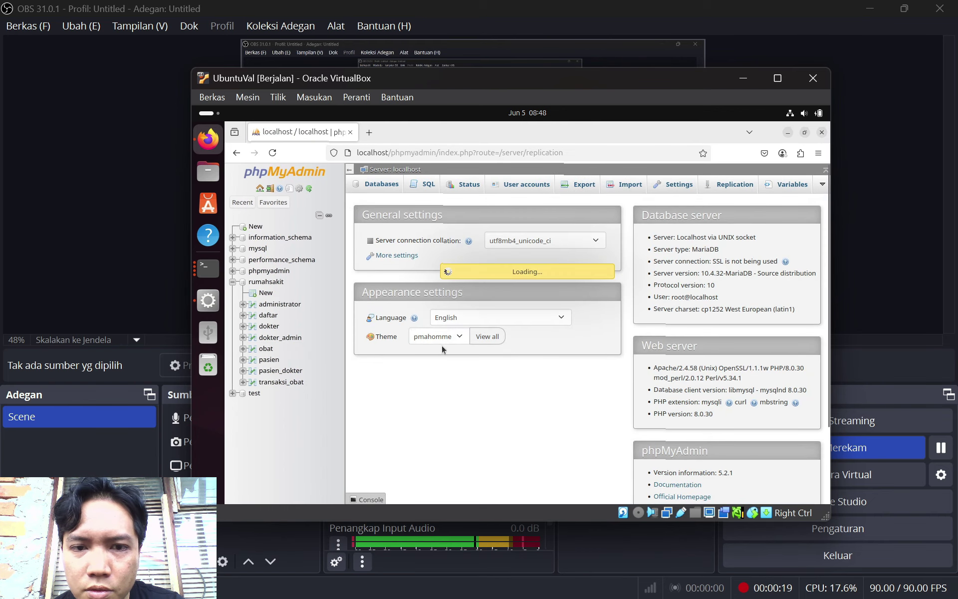
{"action": "left_click", "coordinate": [441, 359]}
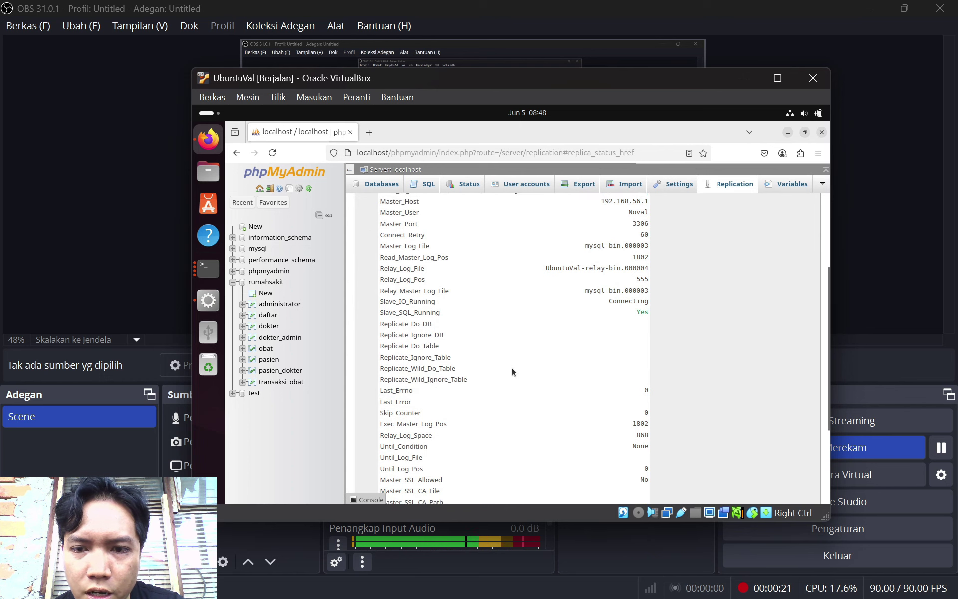
{"action": "scroll", "coordinate": [606, 368], "scroll_direction": "up", "scroll_amount": 3}
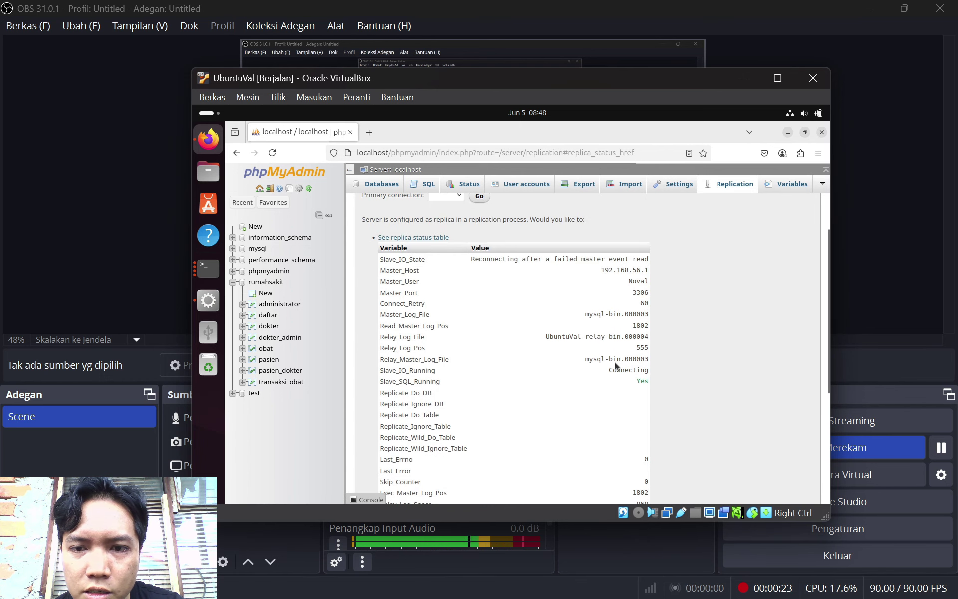
{"action": "scroll", "coordinate": [621, 386], "scroll_direction": "down", "scroll_amount": 3}
{"action": "scroll", "coordinate": [565, 344], "scroll_direction": "up", "scroll_amount": 6}
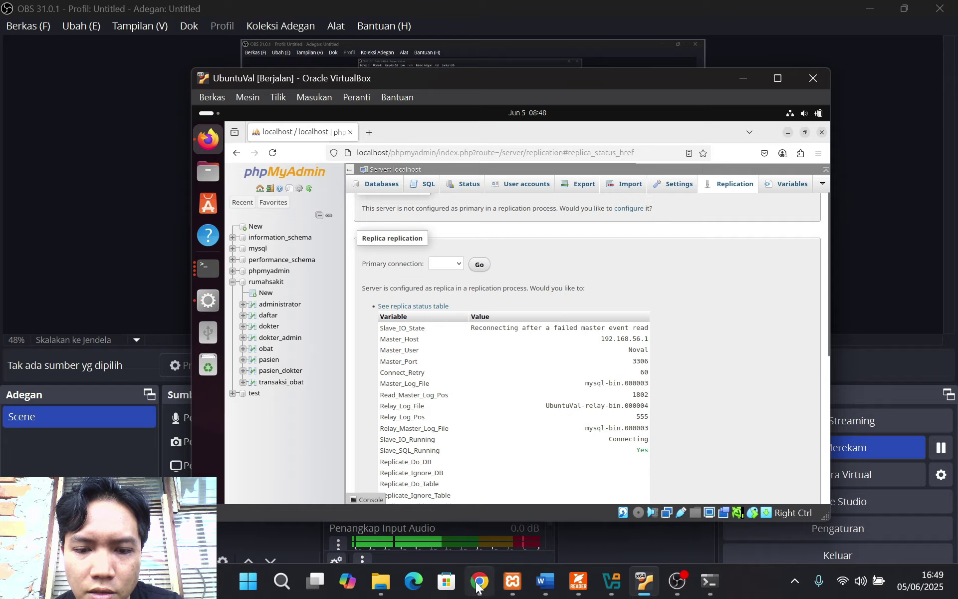
{"action": "left_click", "coordinate": [479, 580]}
{"action": "left_click", "coordinate": [75, 116]}
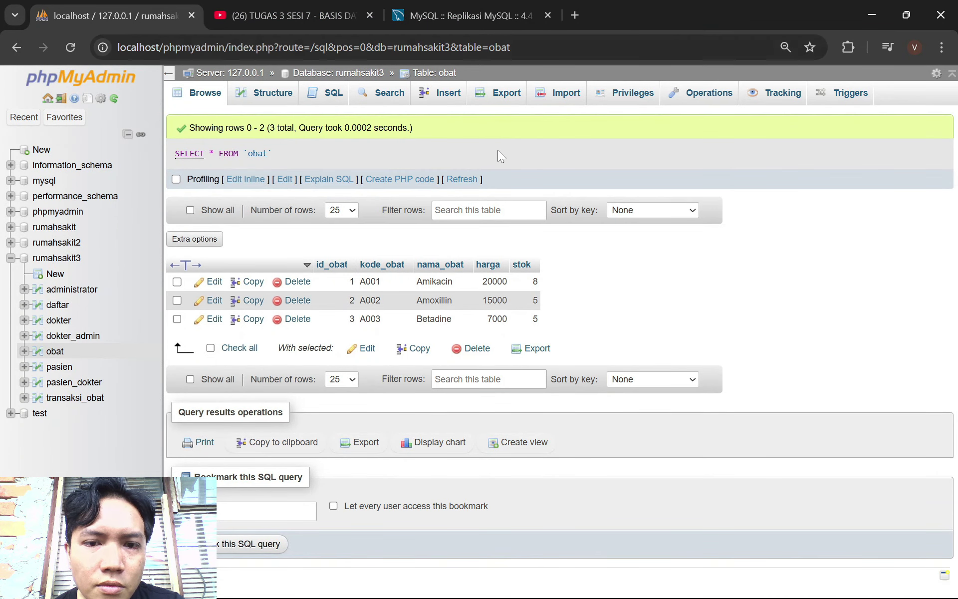